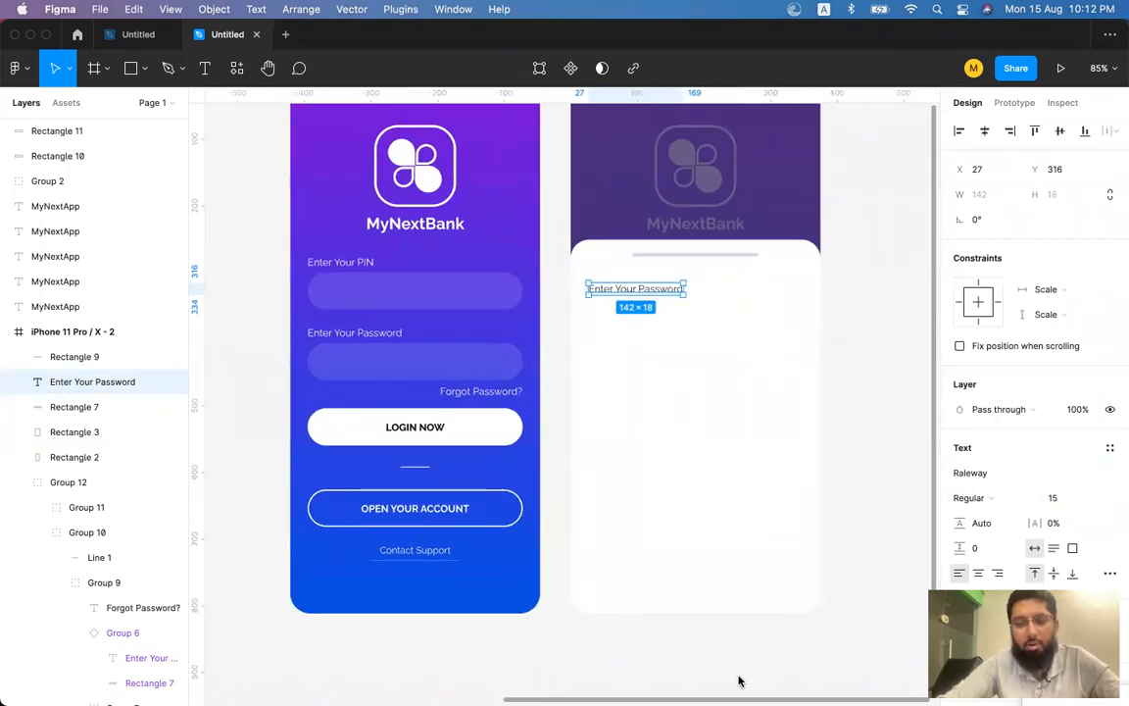
Move the blue and purple colour rectangles together to the right.
scroll(719, 446, left, 3)
scroll(719, 446, left, 2)
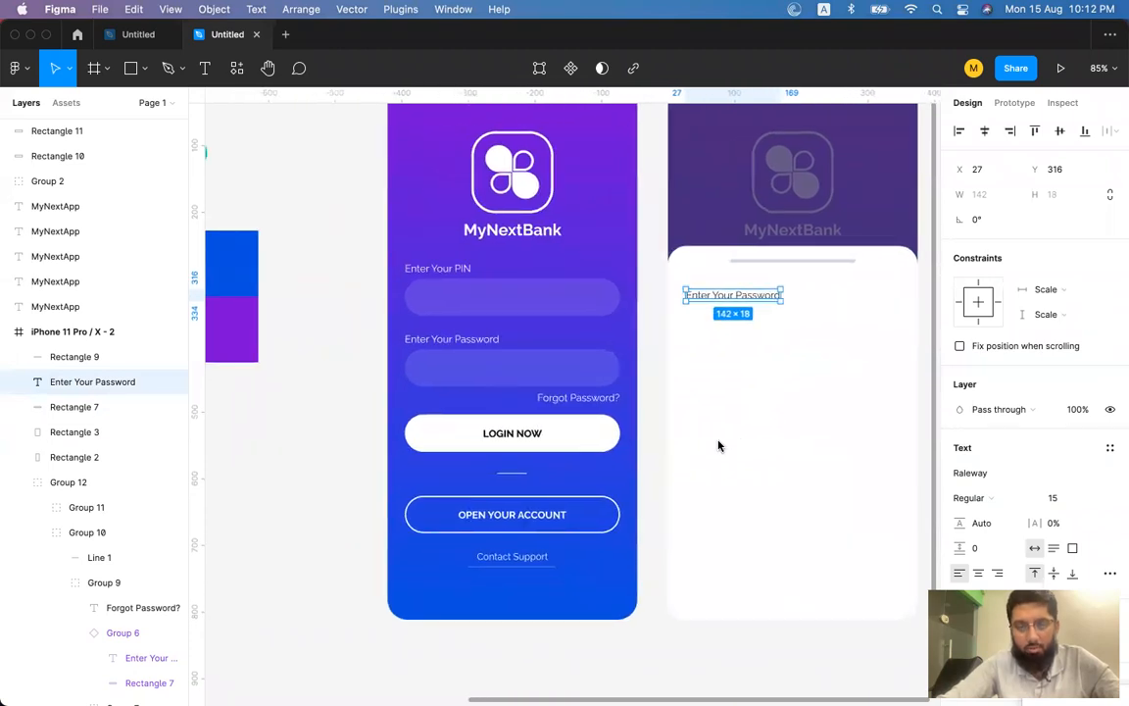
click(234, 275)
shift+click(235, 308)
drag(243, 292, 329, 284)
click(326, 421)
click(313, 331)
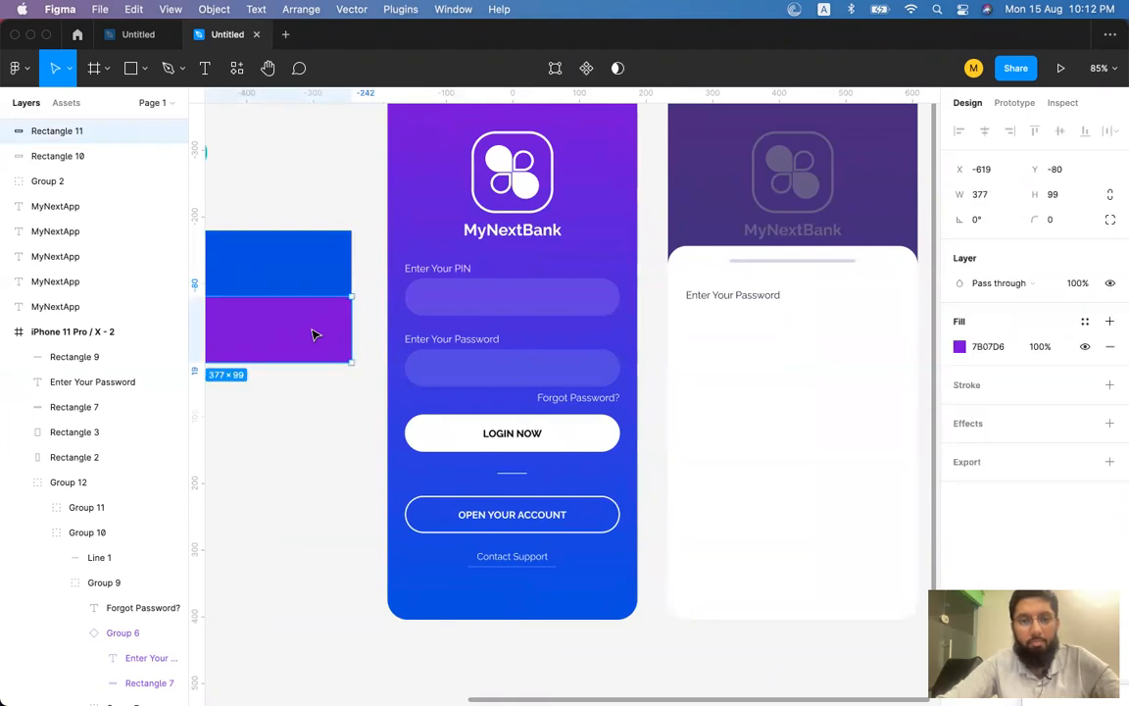
Give the Enter Your Password label the blue rectangle's colour with the eyedropper.
click(750, 296)
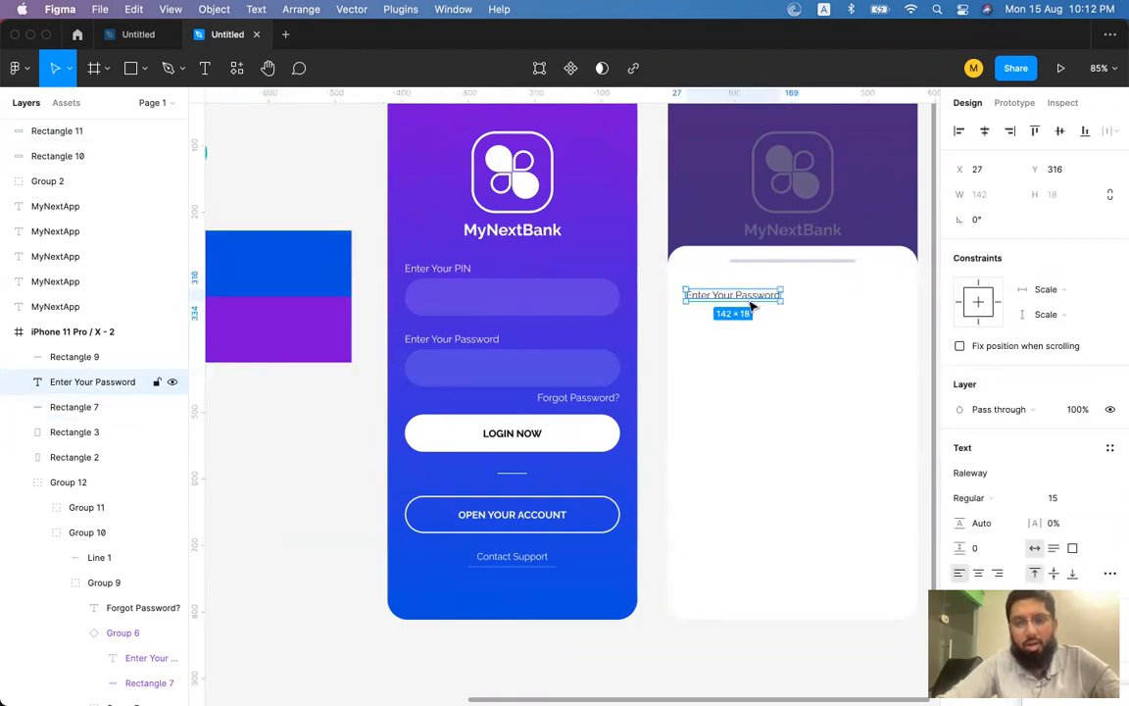
scroll(752, 308, right, 3)
scroll(752, 308, down, 2)
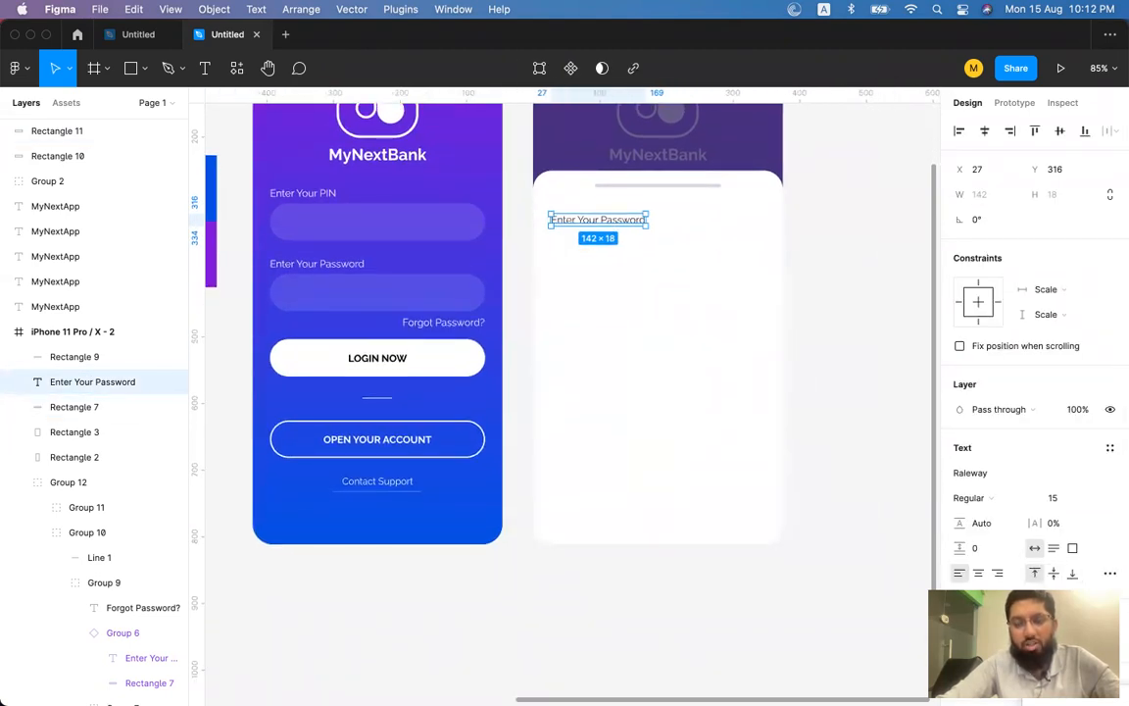
click(637, 253)
click(624, 221)
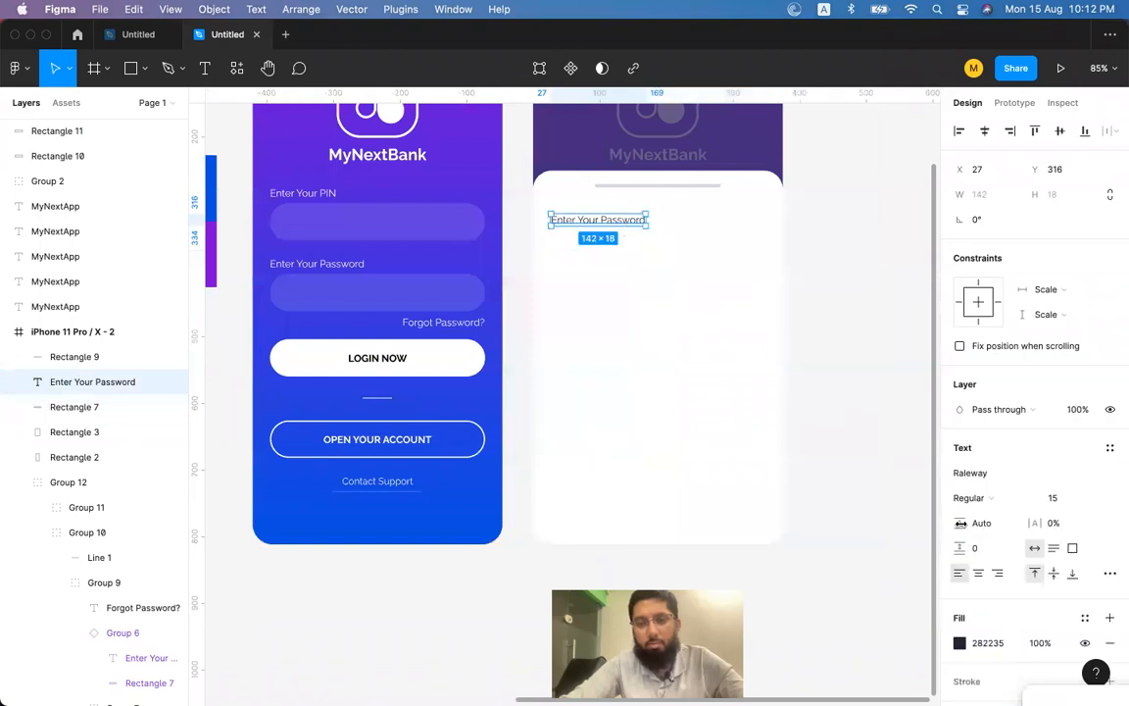
click(959, 643)
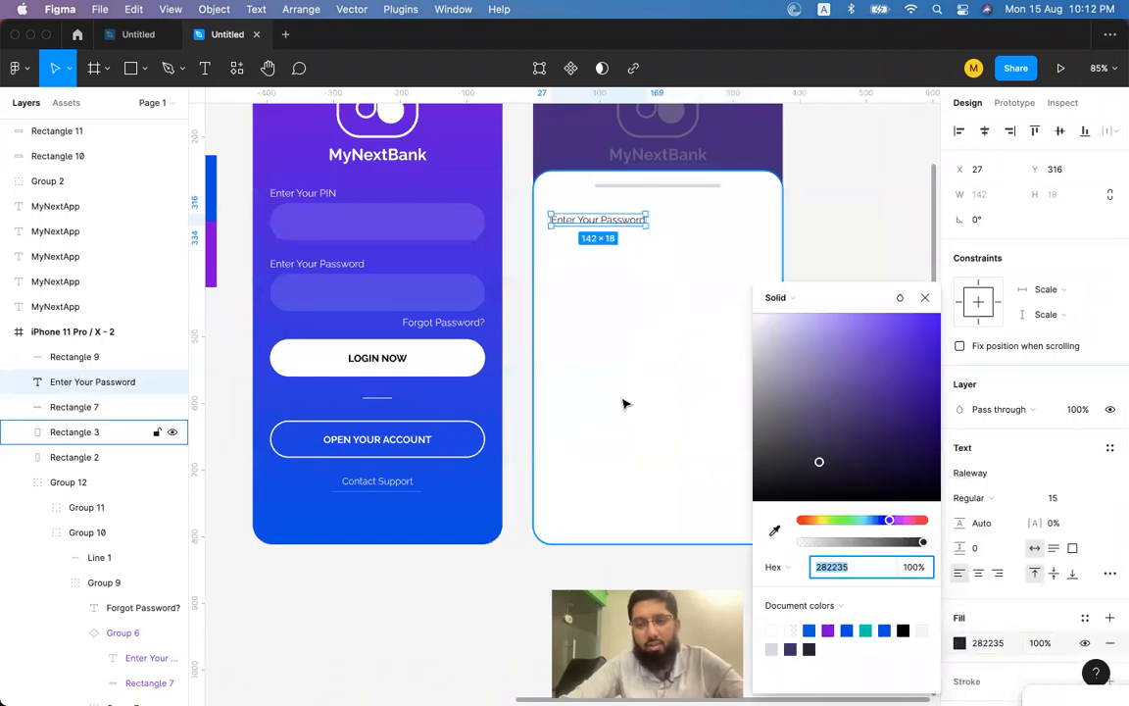
click(925, 298)
key(i)
scroll(594, 302, left, 4)
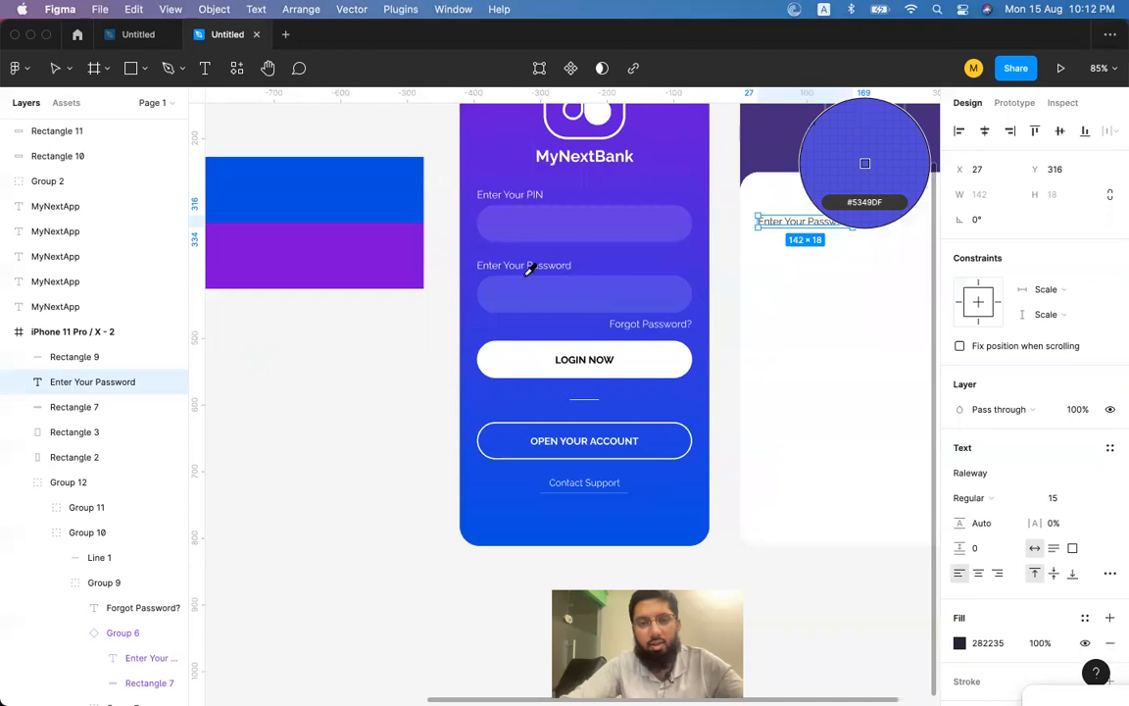
click(391, 207)
Darken the label's fill to dark navy 081A3E.
scroll(839, 336, right, 3)
scroll(839, 335, down, 1)
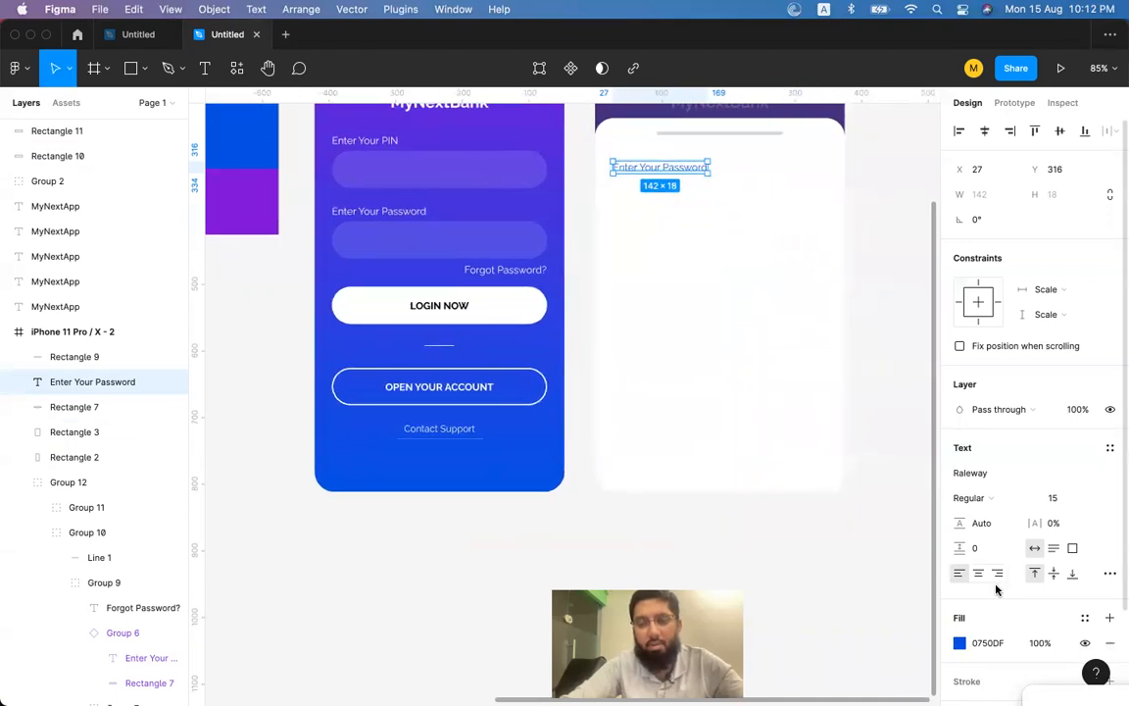
click(960, 643)
drag(930, 384, 917, 464)
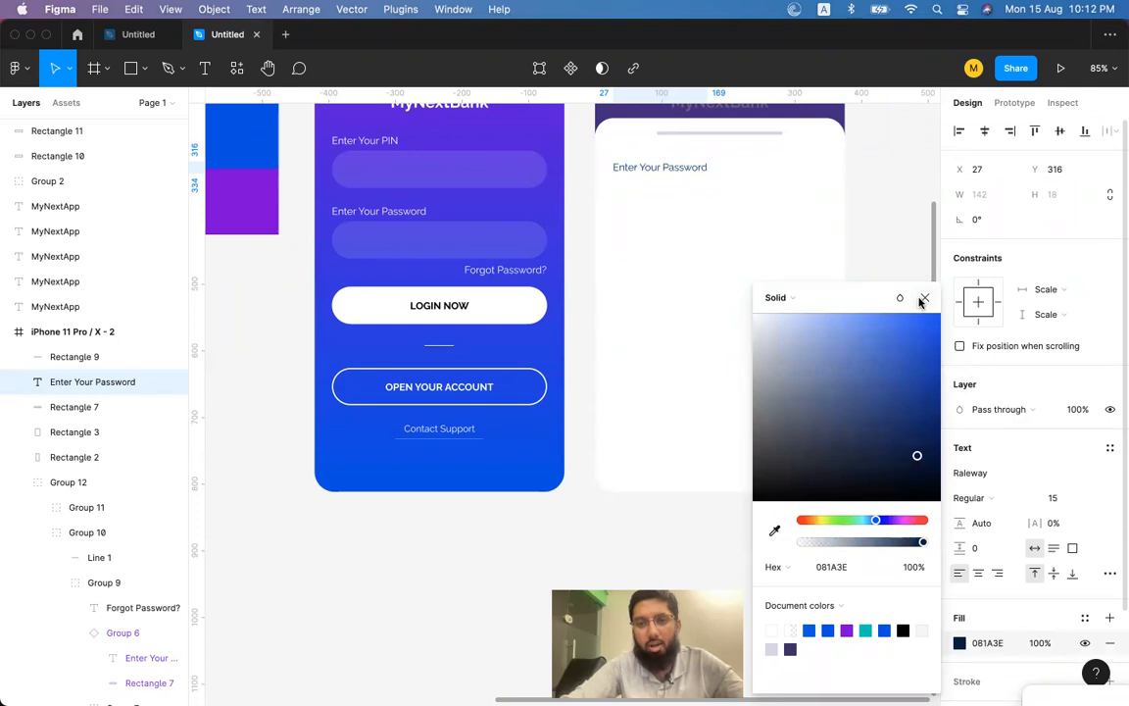
click(923, 298)
Fill the password field with the label's navy 081A3E using the eyedropper.
scroll(673, 176, up, 5)
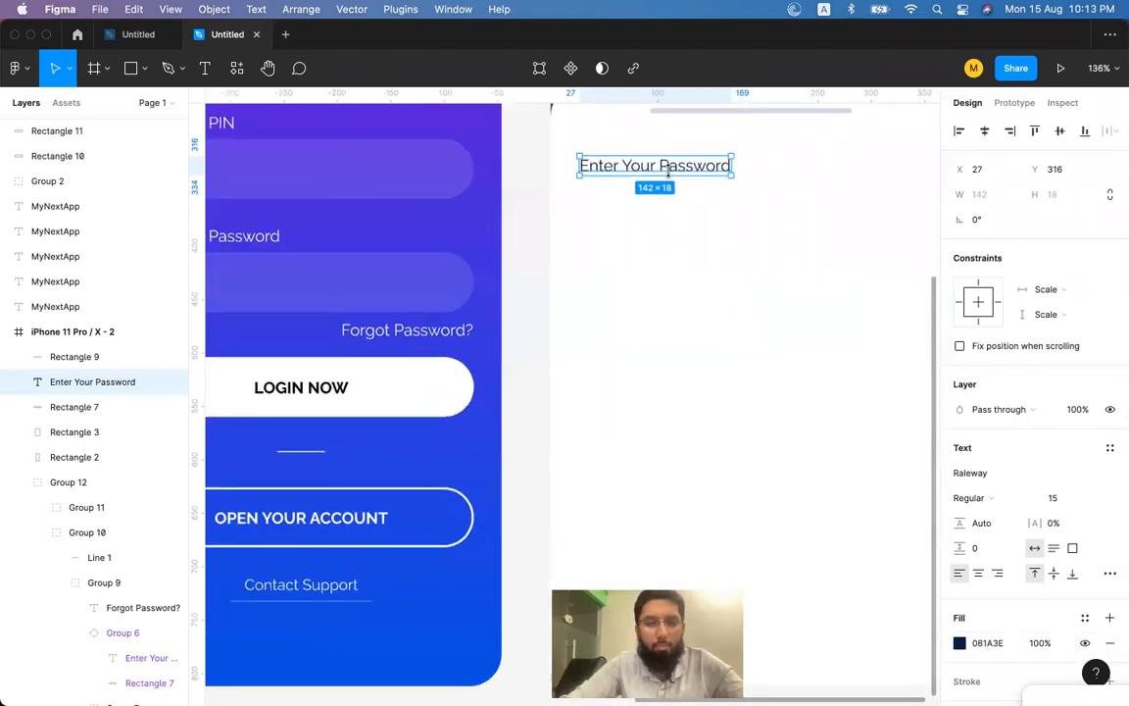
scroll(646, 196, right, 3)
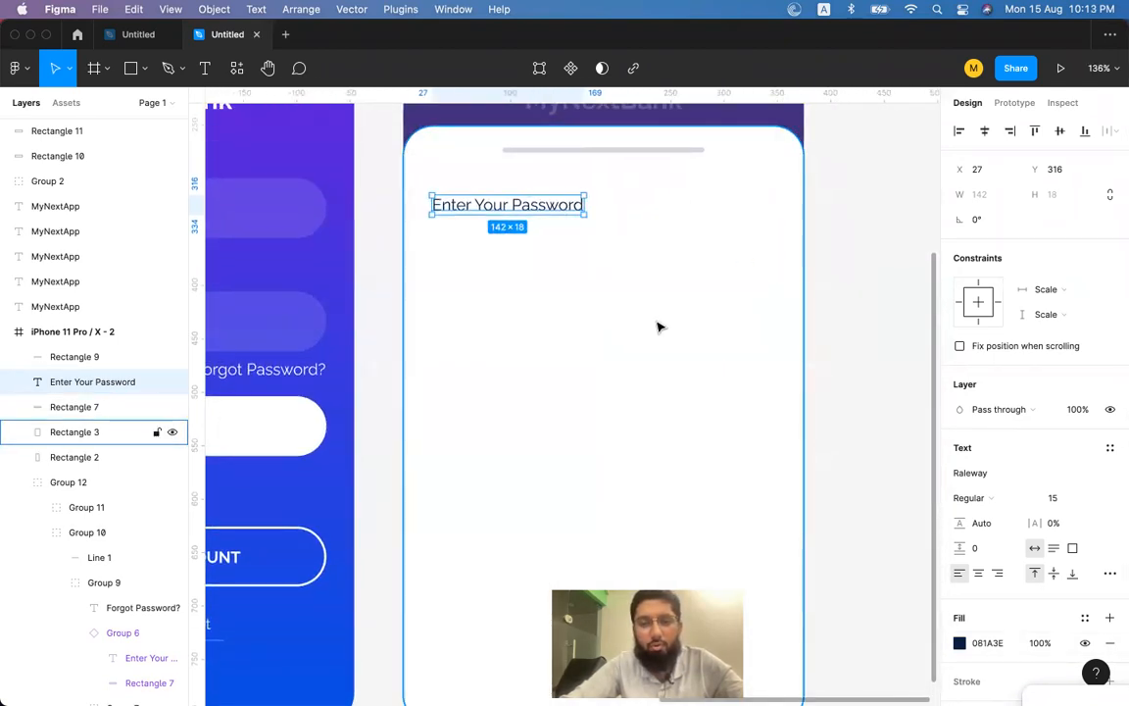
scroll(659, 327, down, 2)
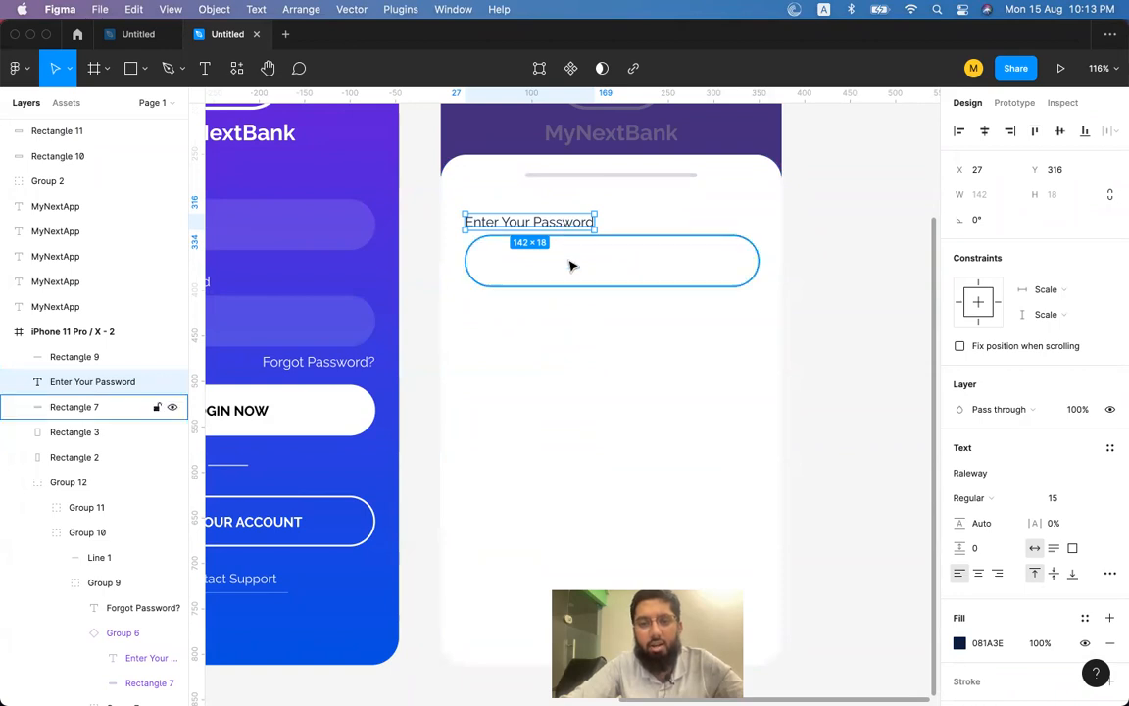
click(542, 260)
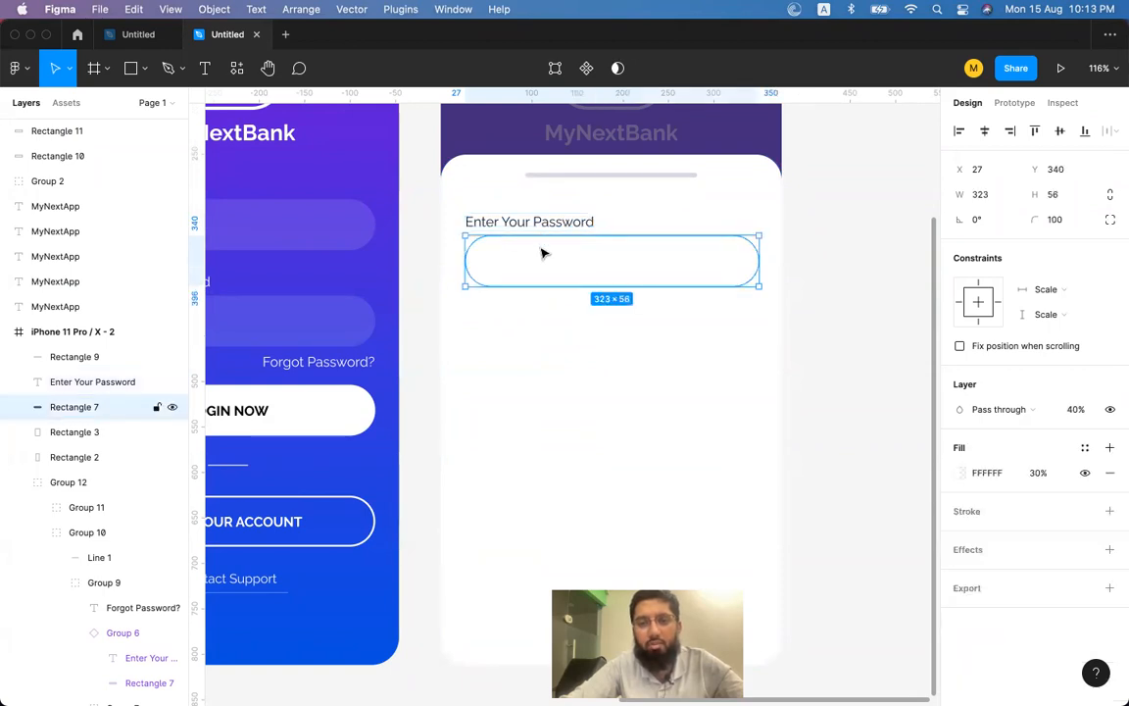
click(542, 223)
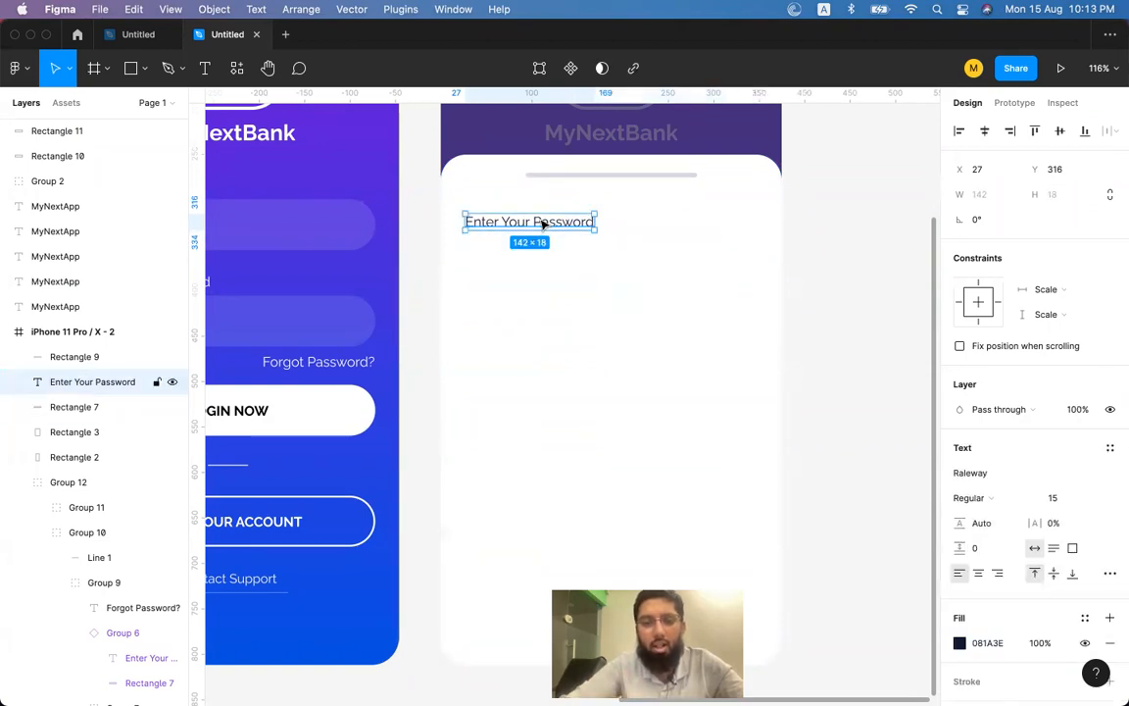
click(555, 264)
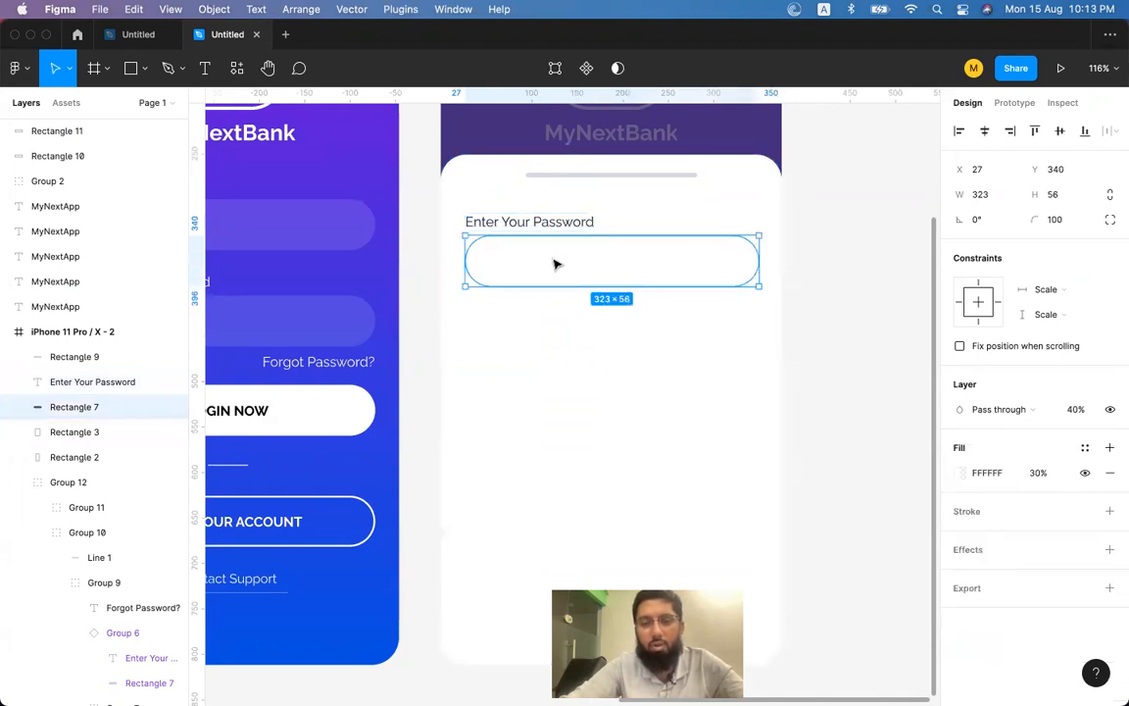
key(i)
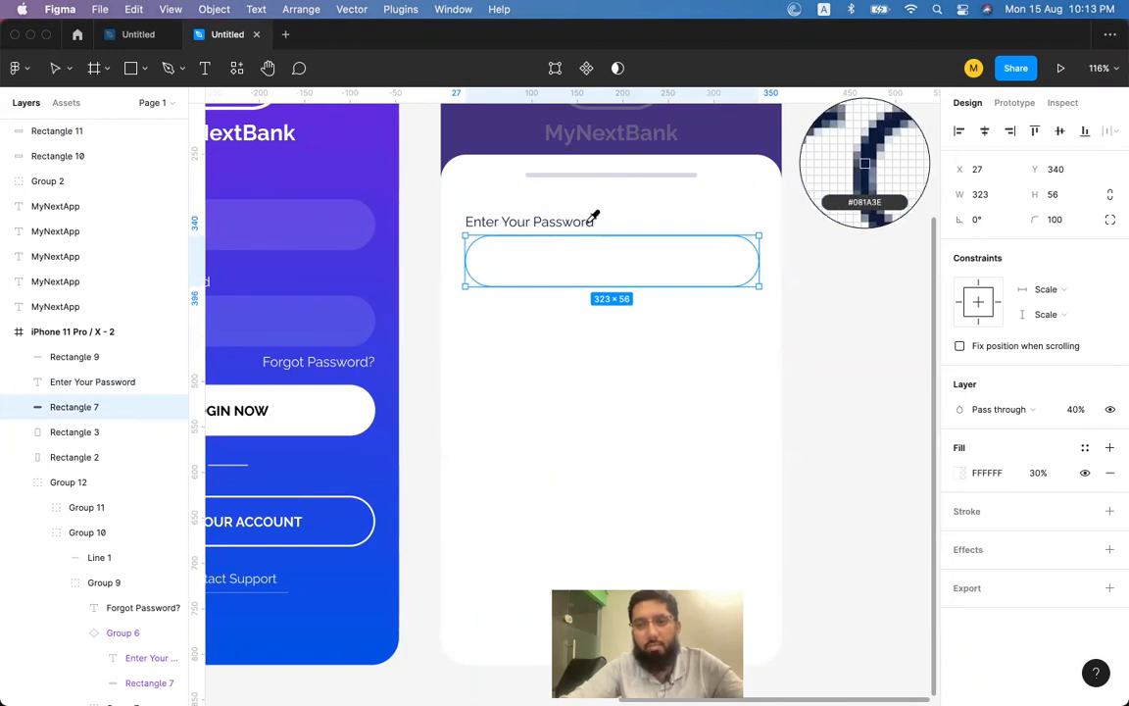
click(593, 219)
Raise the password field's navy fill to 100% opacity.
click(93, 382)
click(988, 643)
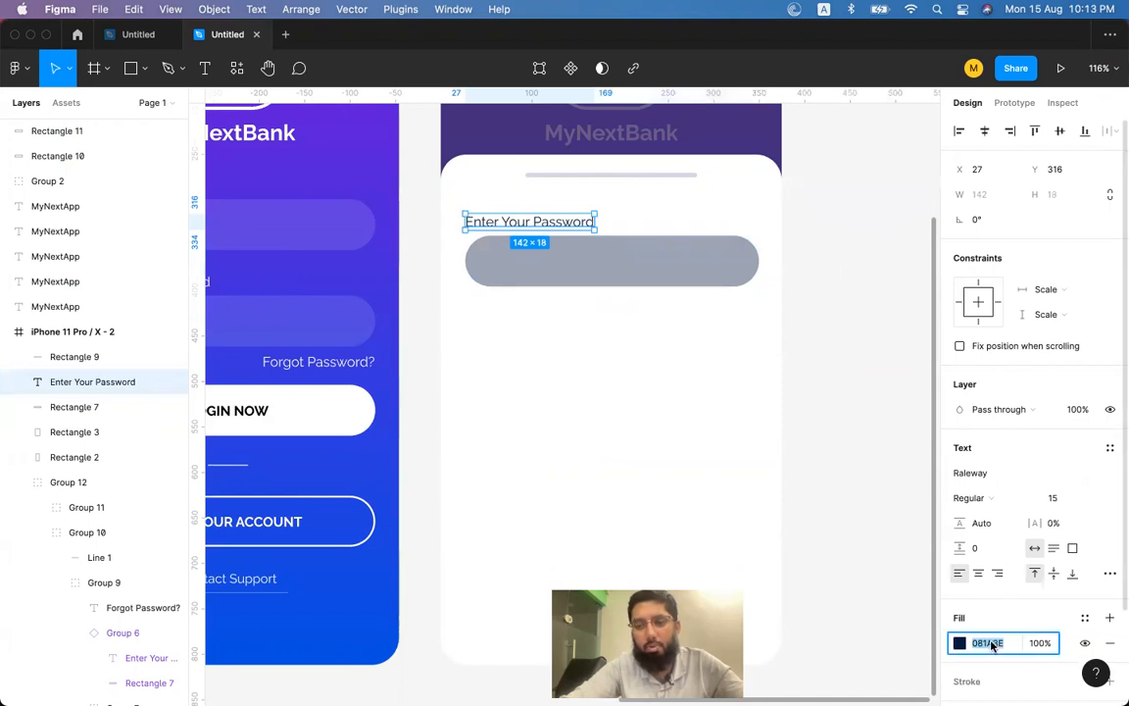
click(665, 259)
click(984, 473)
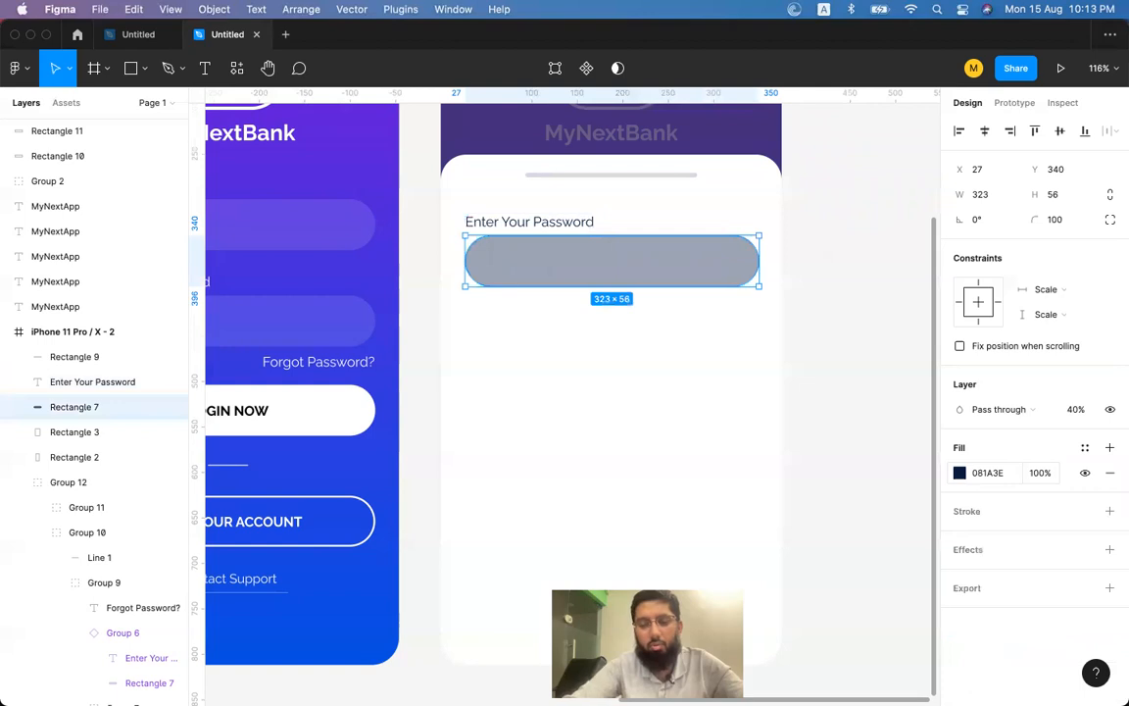
key(0)
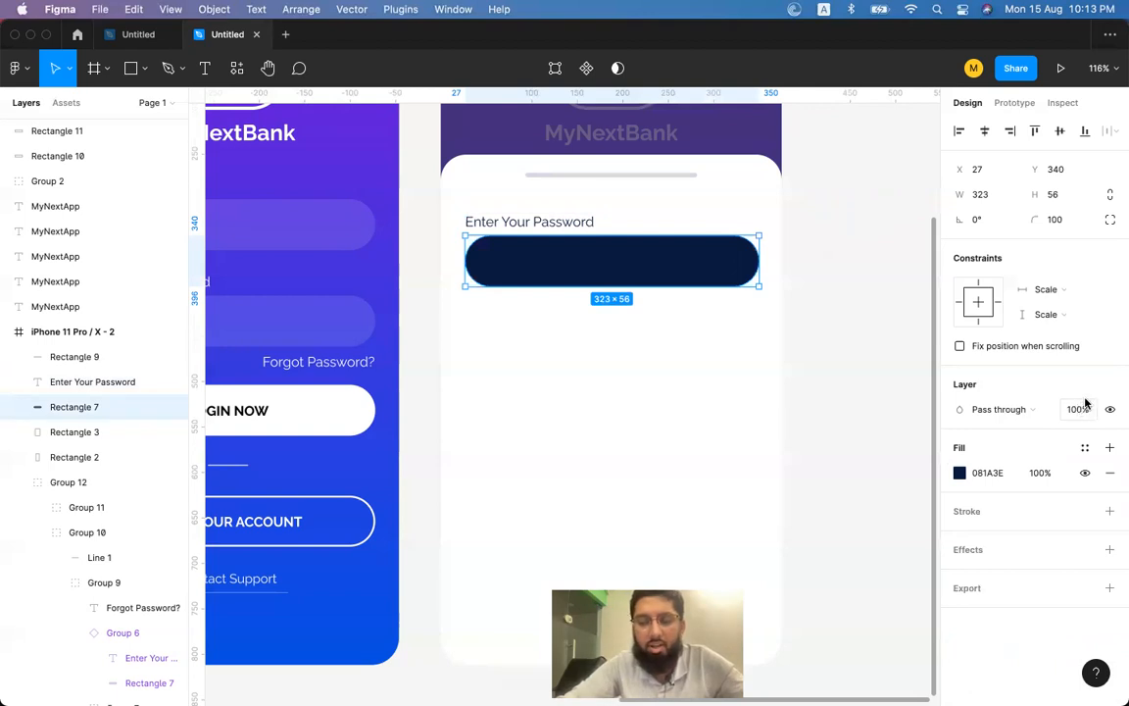
click(1000, 474)
key(ctrl+c)
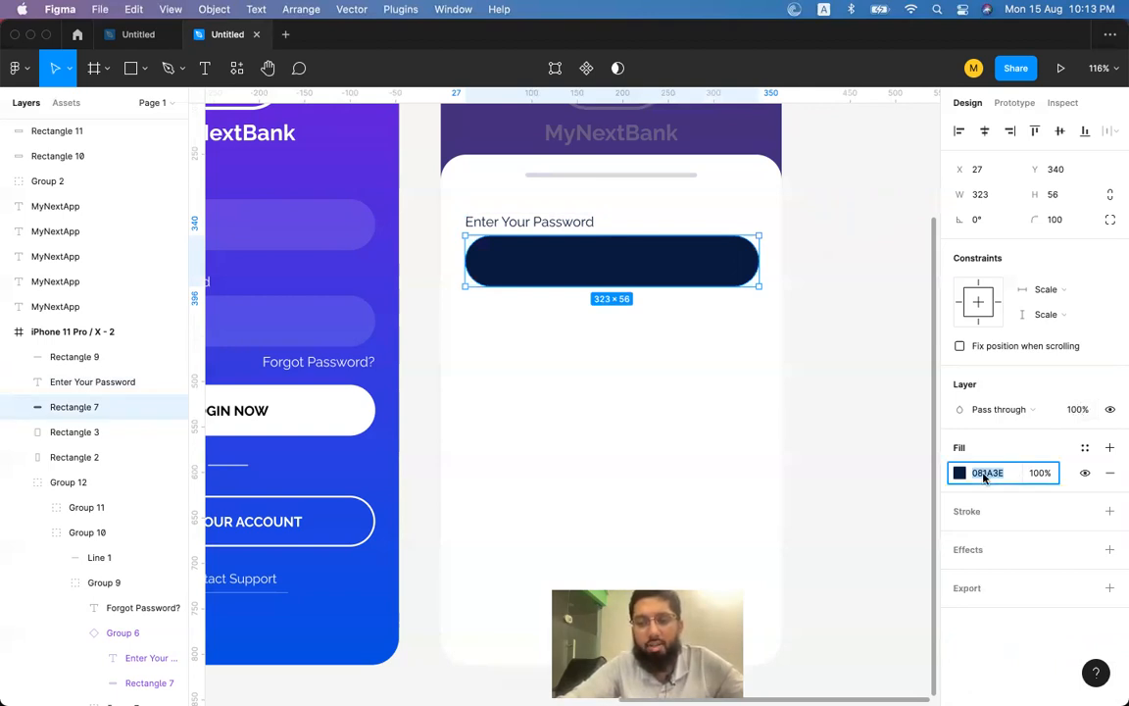
Add a navy 081A3E outline of thickness 2 and remove the field's solid fill.
click(1111, 511)
click(991, 536)
key(ctrl+v)
key(Return)
click(1109, 472)
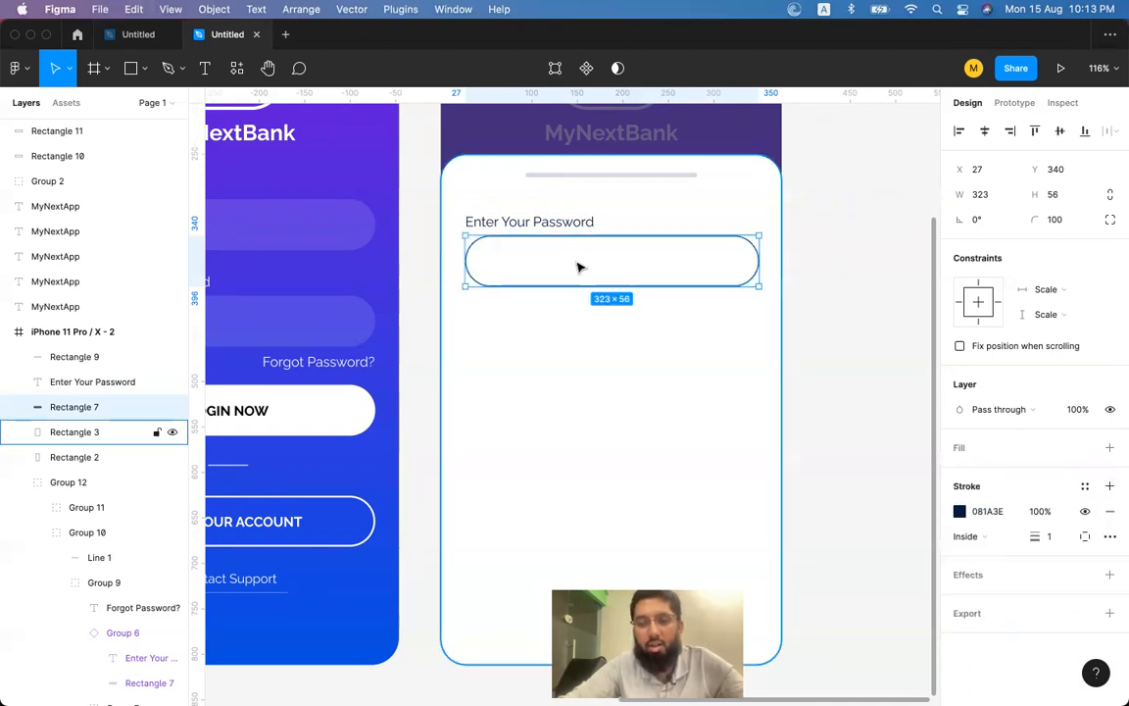
click(1051, 541)
key(Return)
click(769, 355)
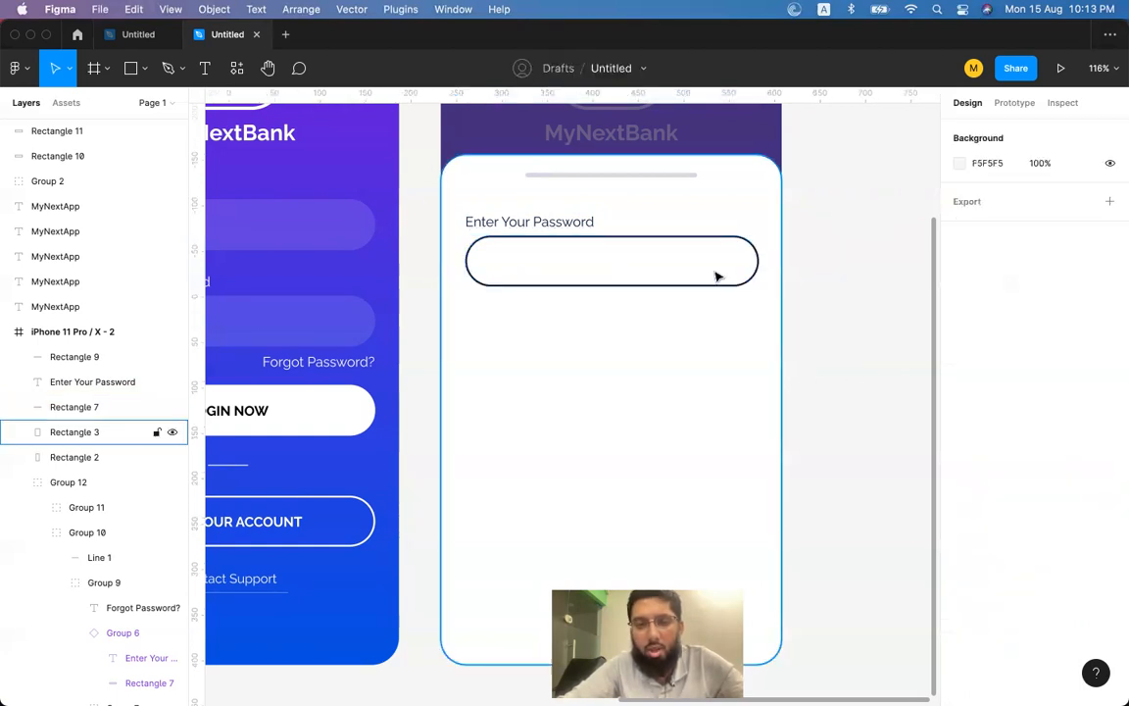
click(670, 283)
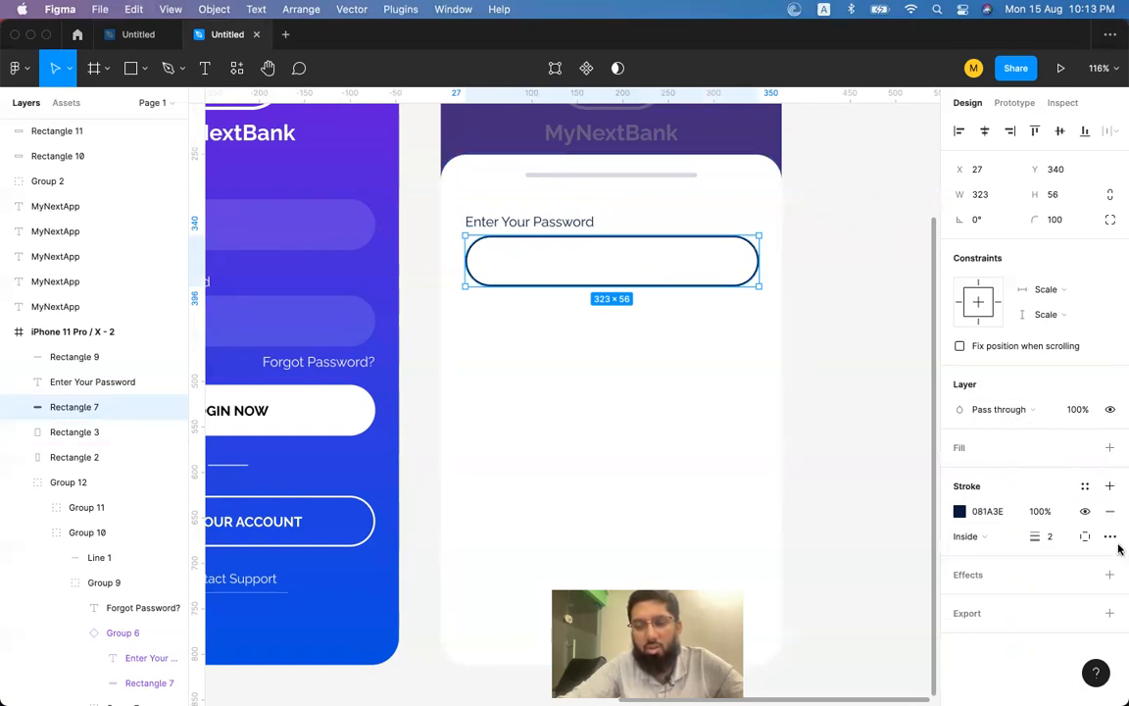
Keep the outline inside and try a 10 px outline thickness.
scroll(733, 271, up, 5)
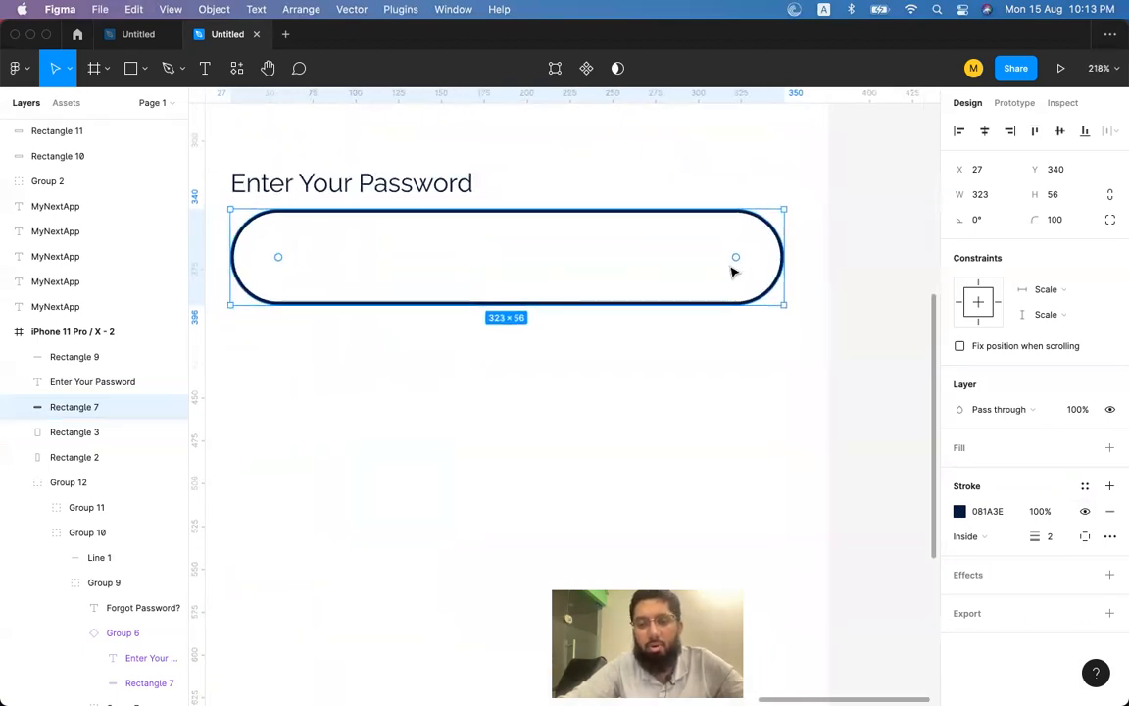
scroll(733, 271, left, 2)
scroll(734, 271, up, 1)
click(982, 537)
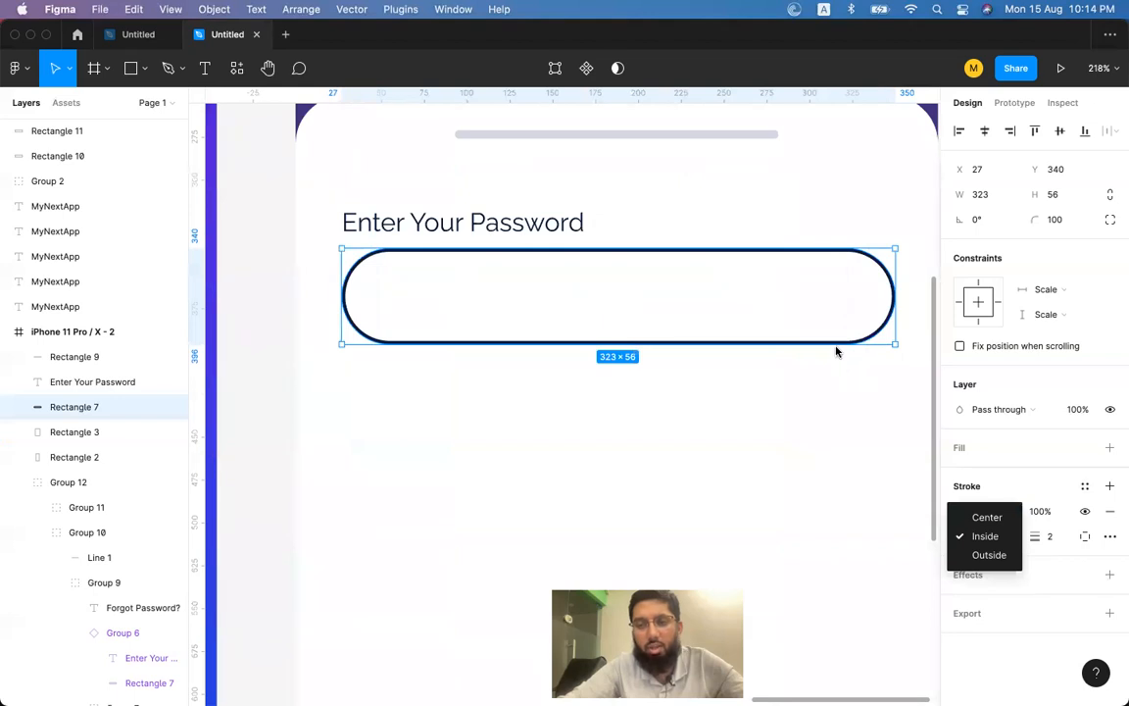
key(Escape)
scroll(838, 351, up, 10)
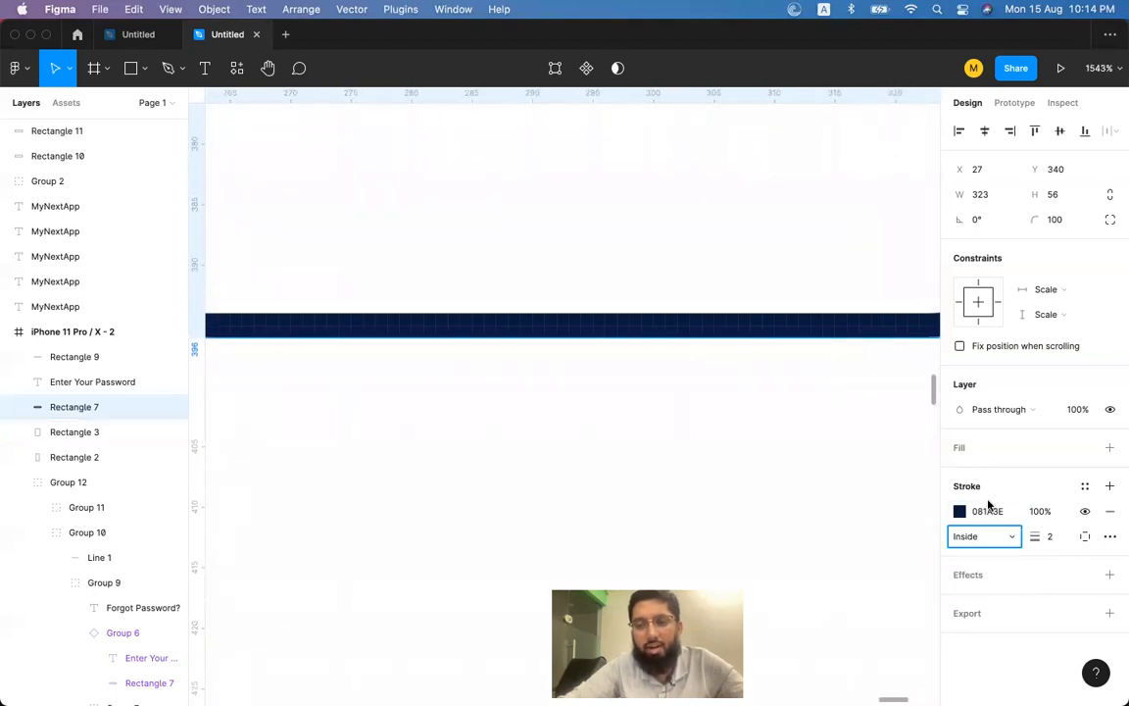
click(1047, 538)
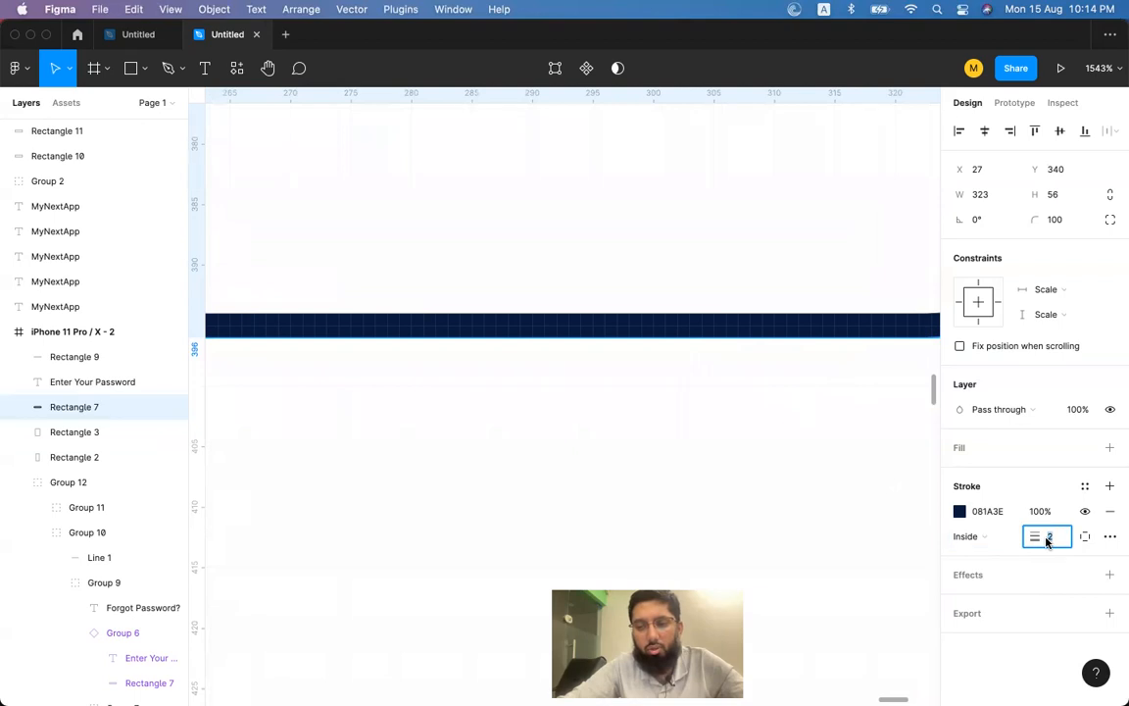
text(10)
key(Return)
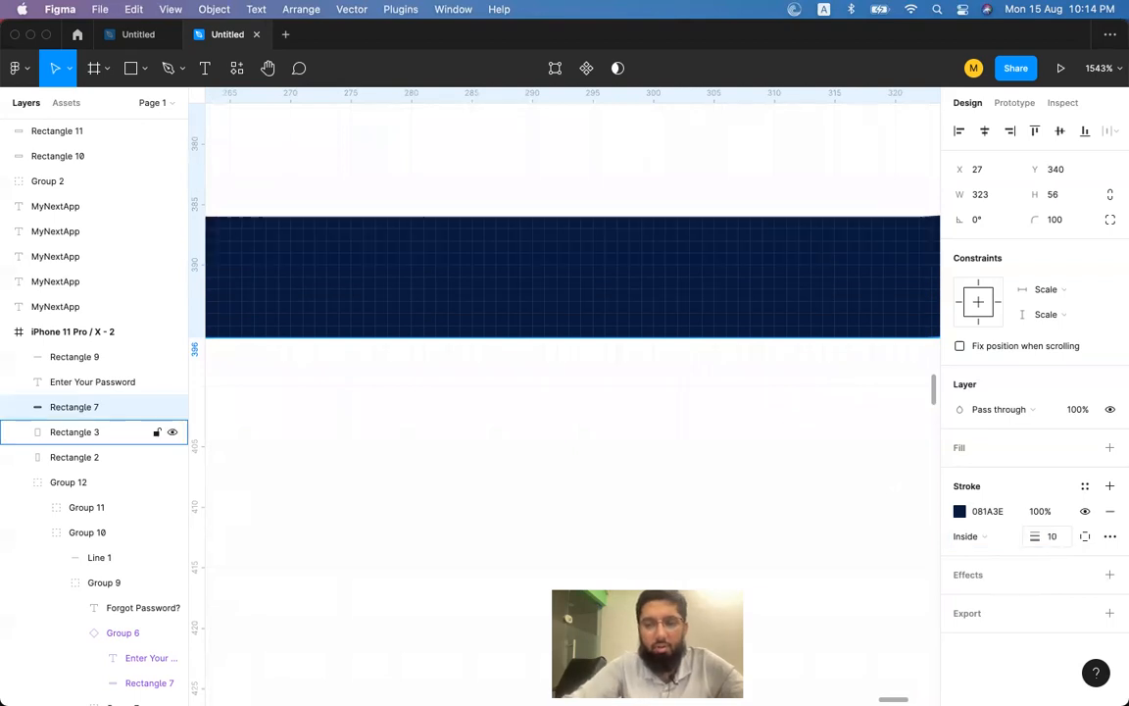
Try centre and outside outline positions, then set it back to inside.
click(980, 546)
click(980, 516)
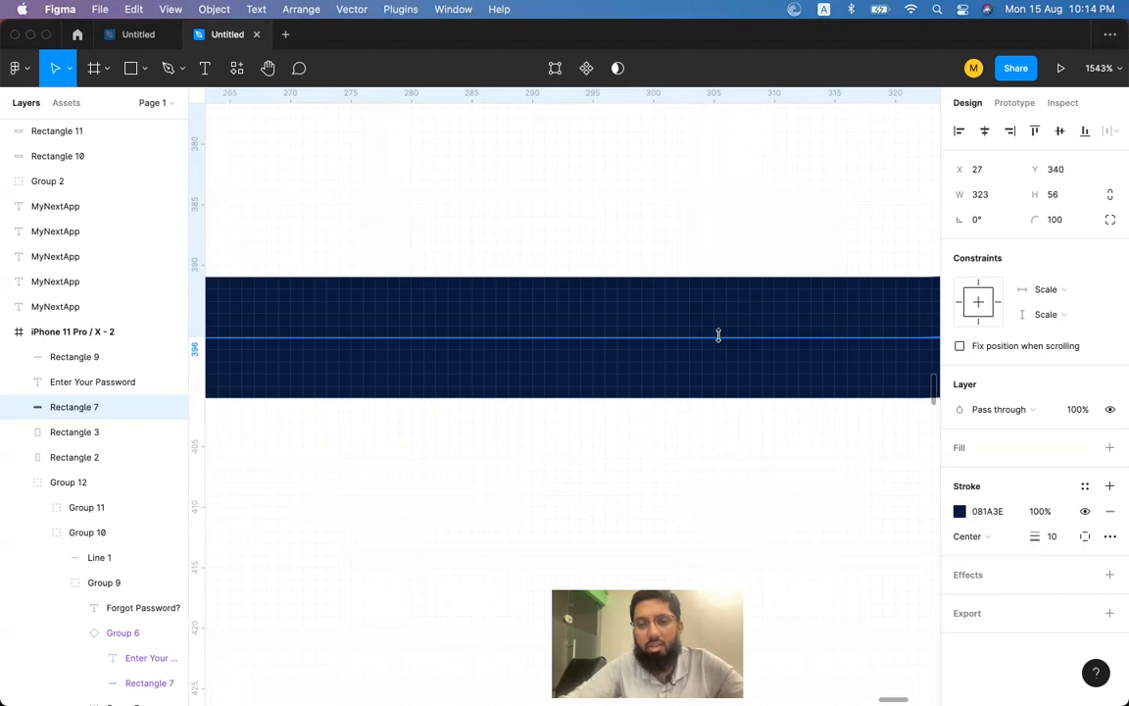
click(967, 536)
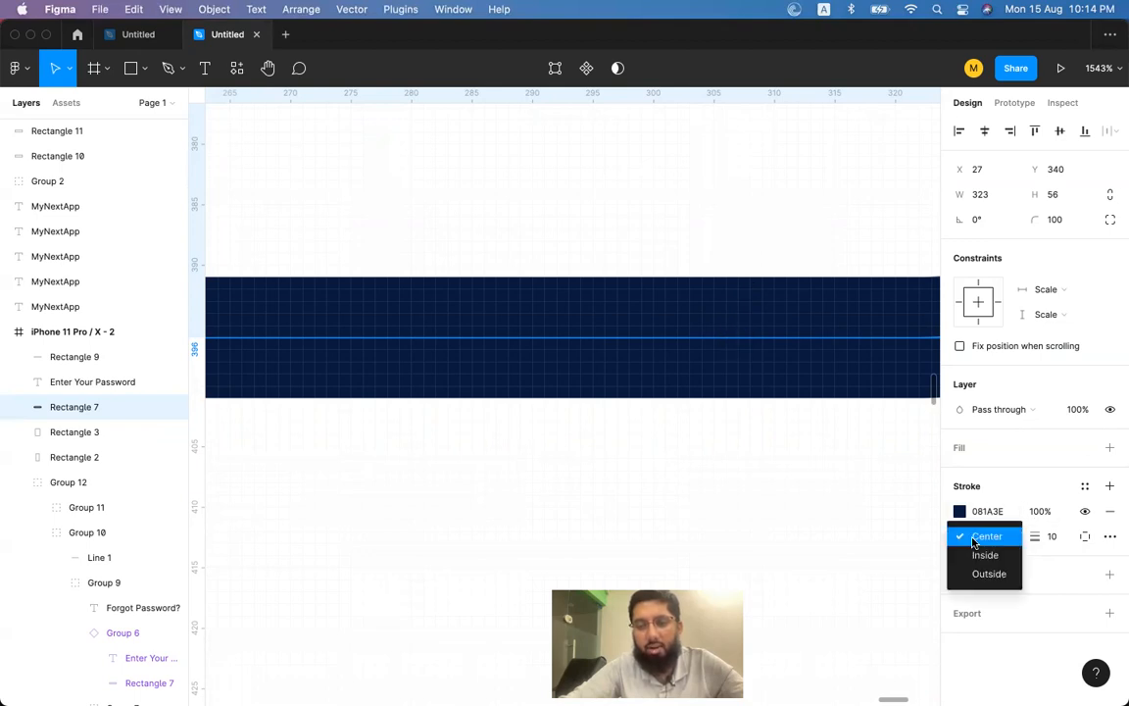
click(976, 575)
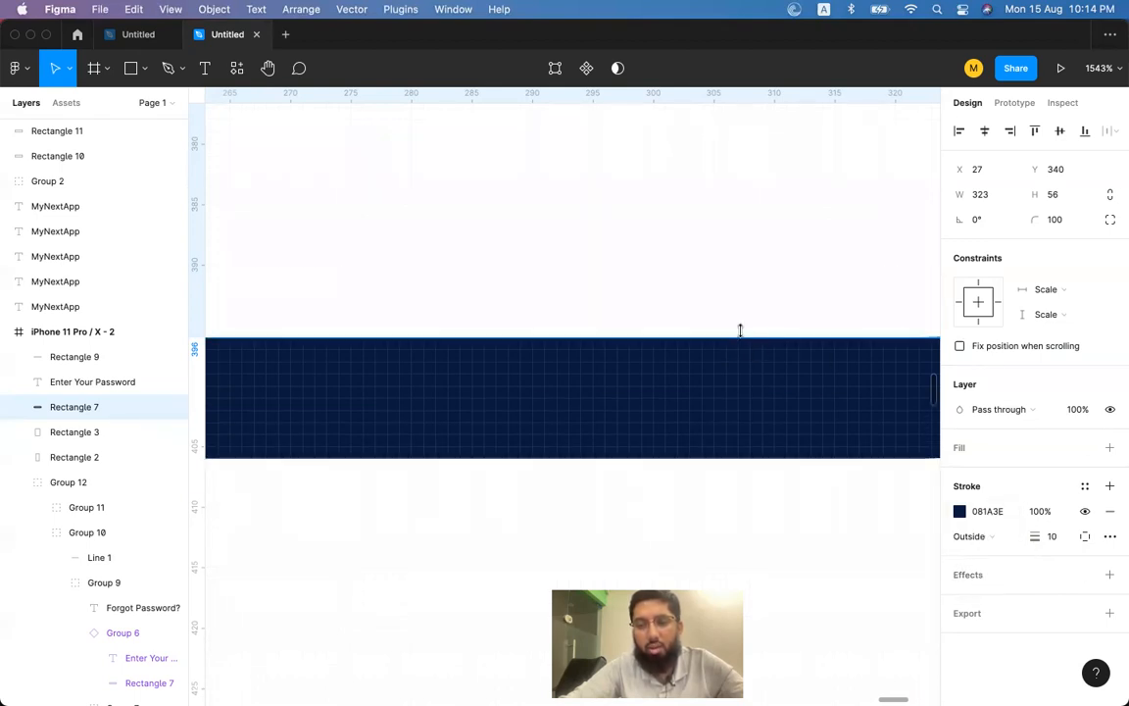
click(976, 536)
click(980, 516)
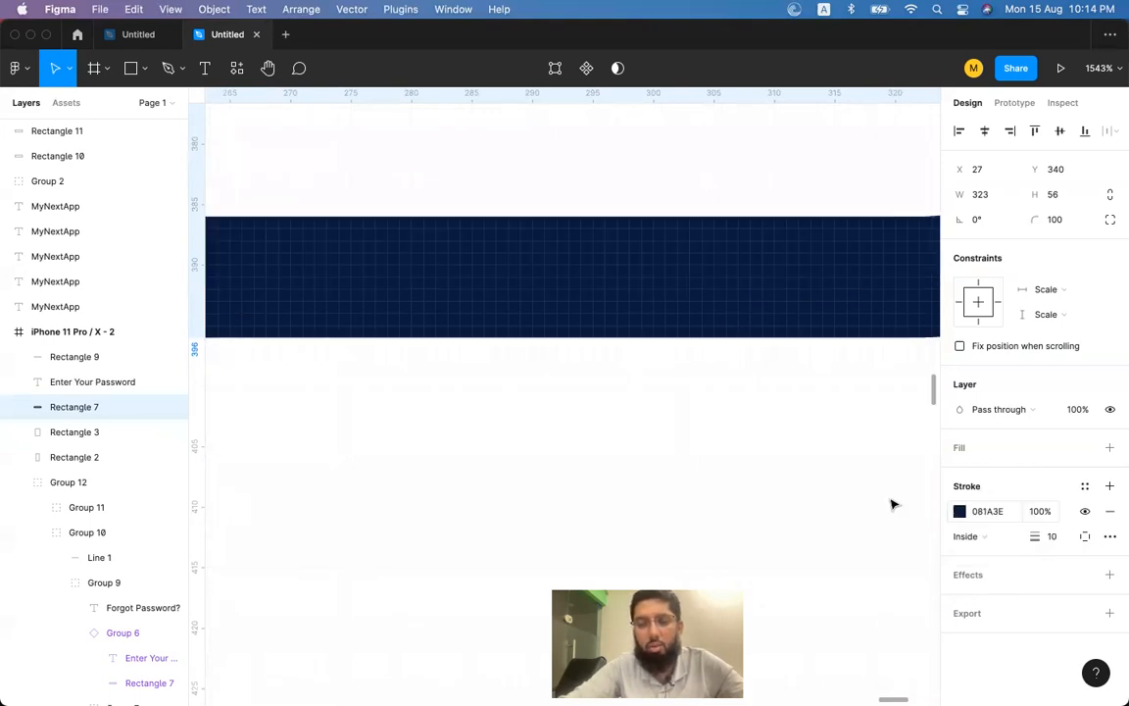
Set the outline thickness to 2, then finally to 1 px.
scroll(758, 308, down, 10)
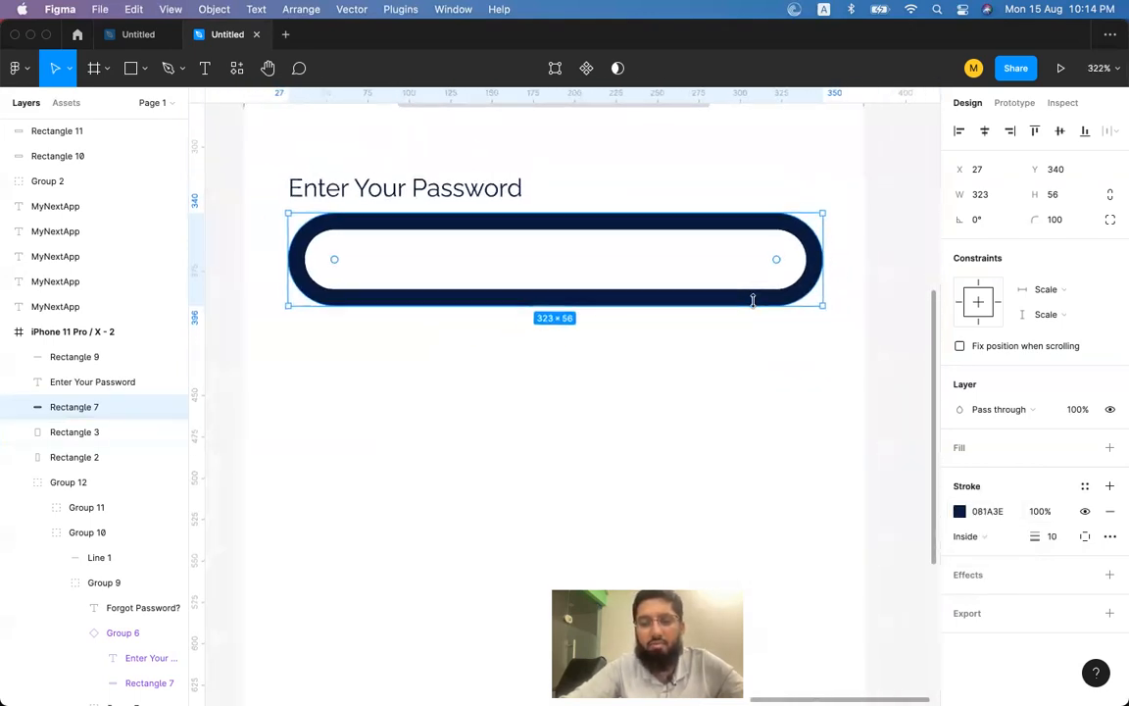
click(1051, 537)
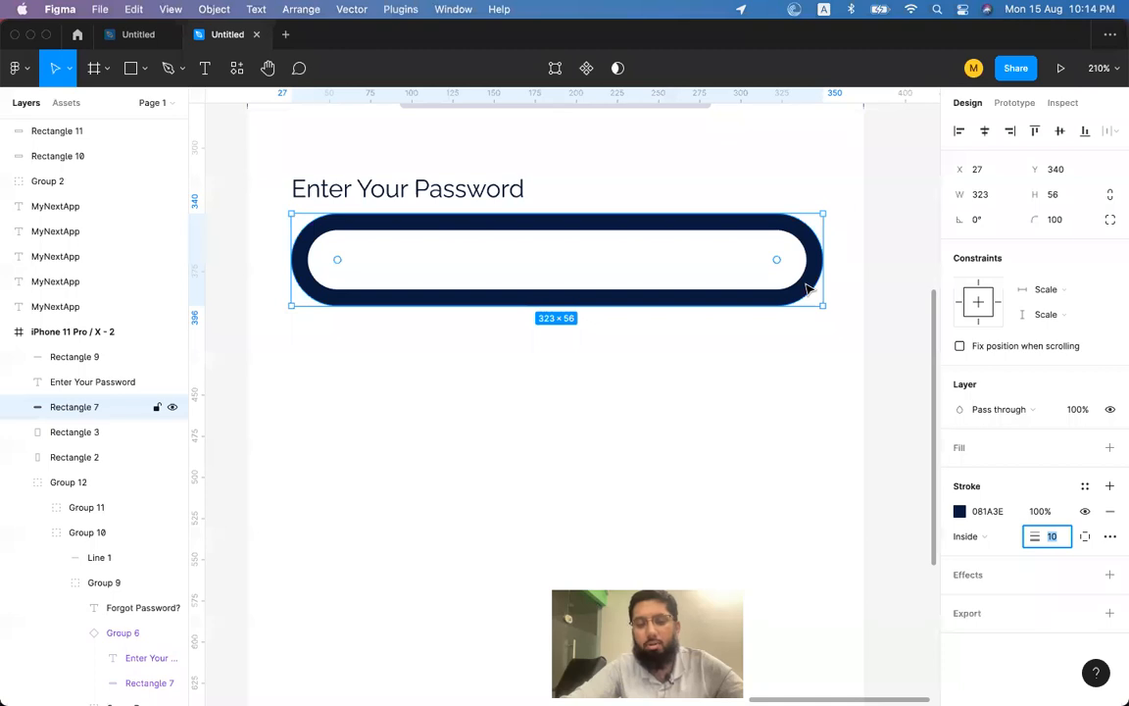
text(2)
key(Return)
click(1056, 537)
text(1)
key(Return)
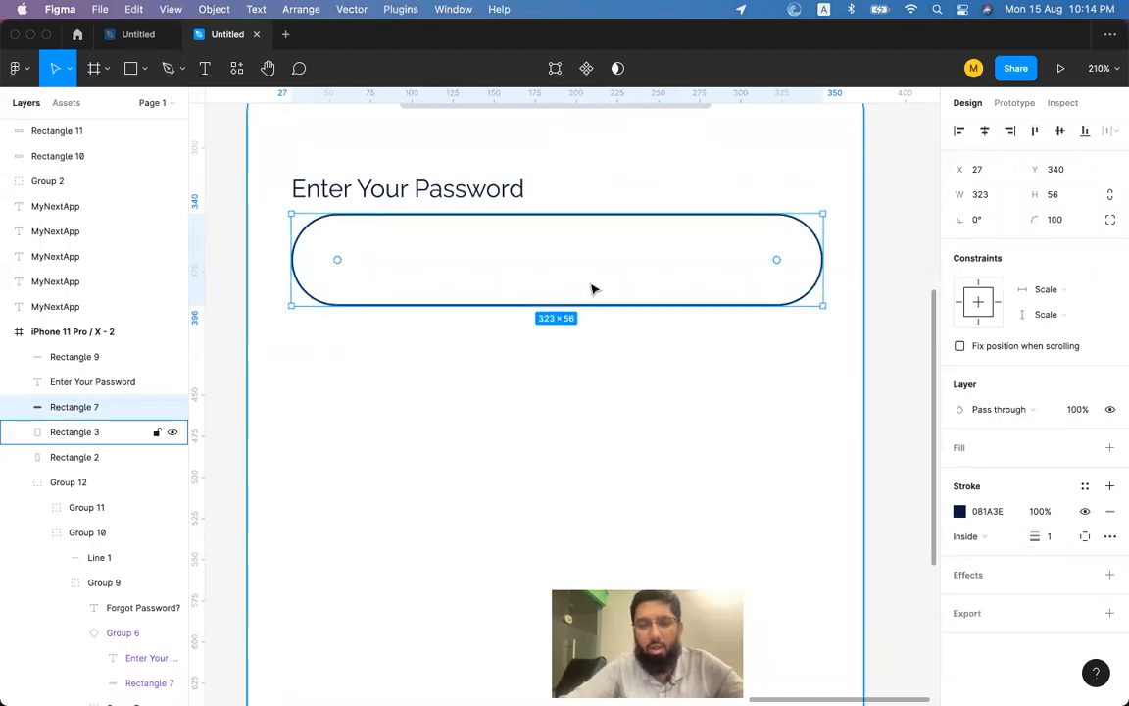
scroll(593, 289, down, 4)
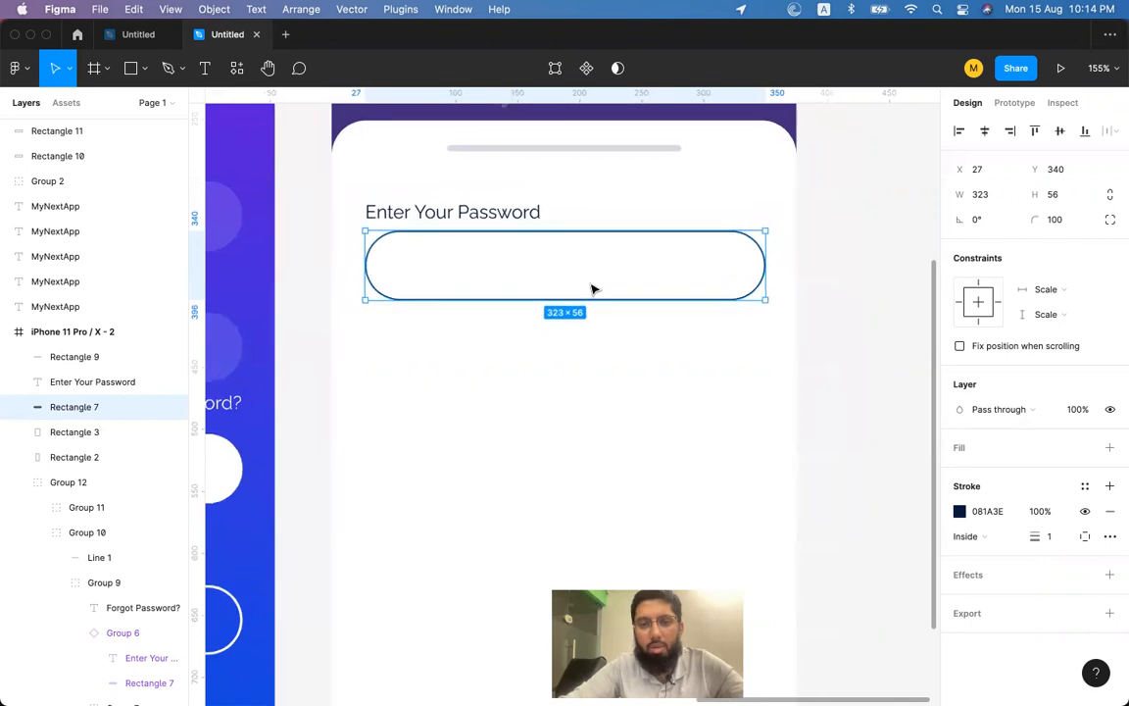
Change the Enter Your Password label text to 'Full Name'.
click(492, 213)
click(623, 233)
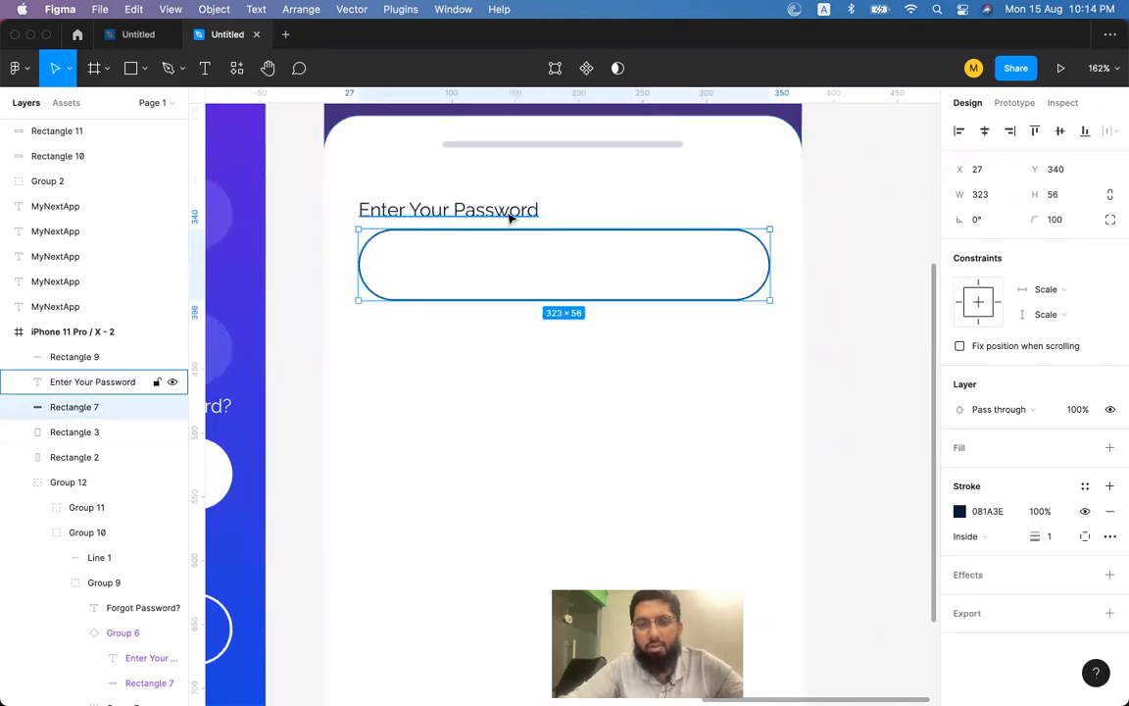
scroll(649, 259, down, 3)
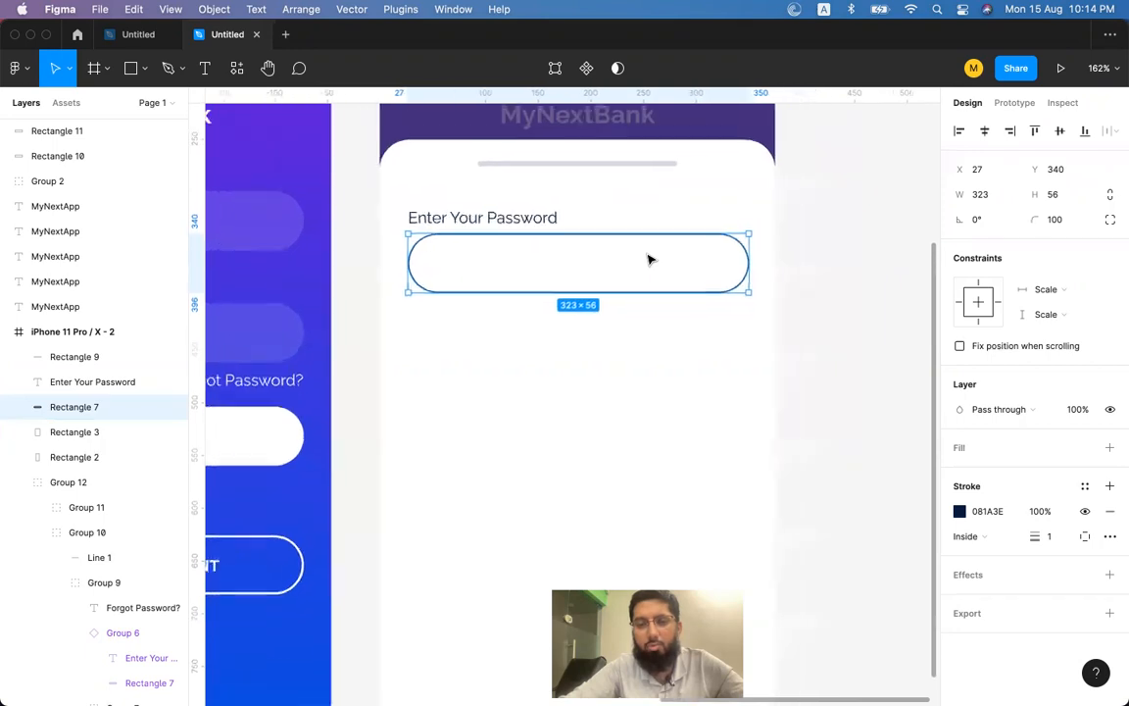
scroll(649, 260, left, 5)
scroll(649, 260, left, 4)
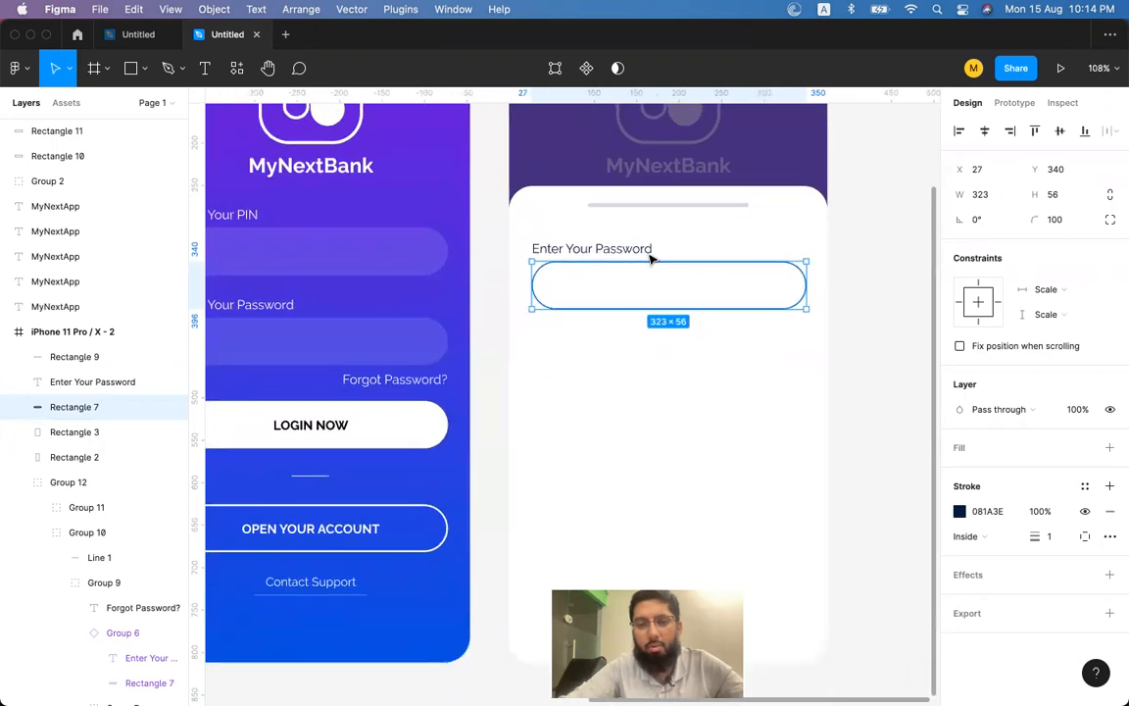
scroll(649, 259, down, 2)
scroll(649, 260, down, 2)
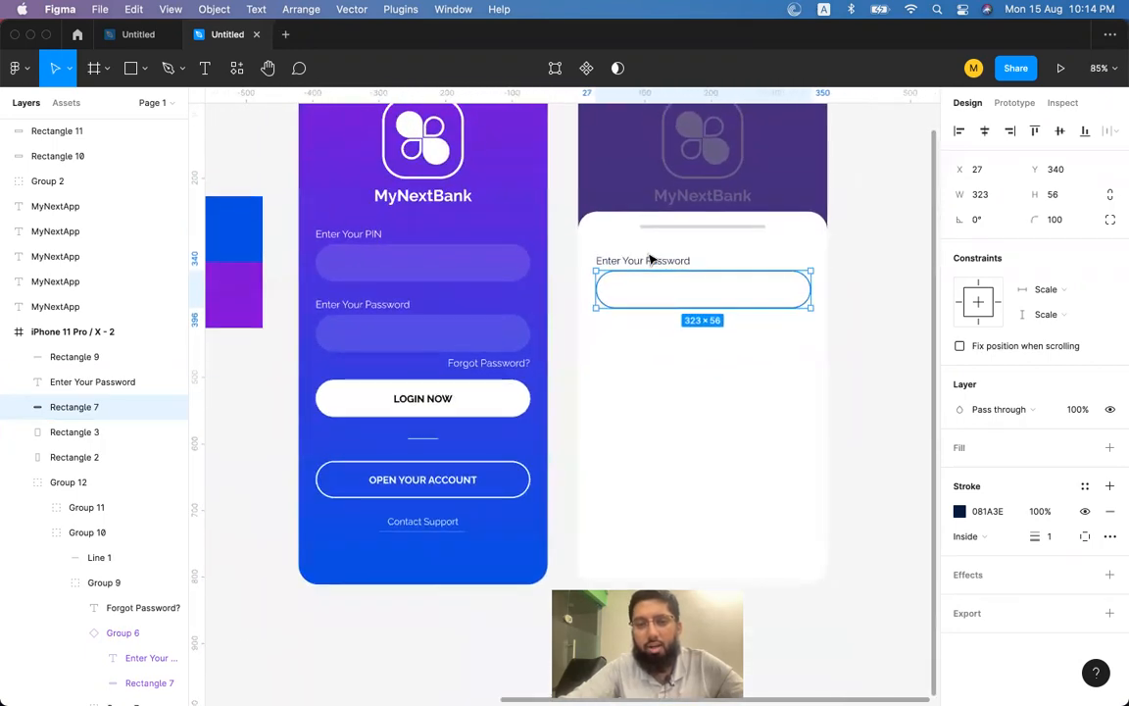
double_click(659, 259)
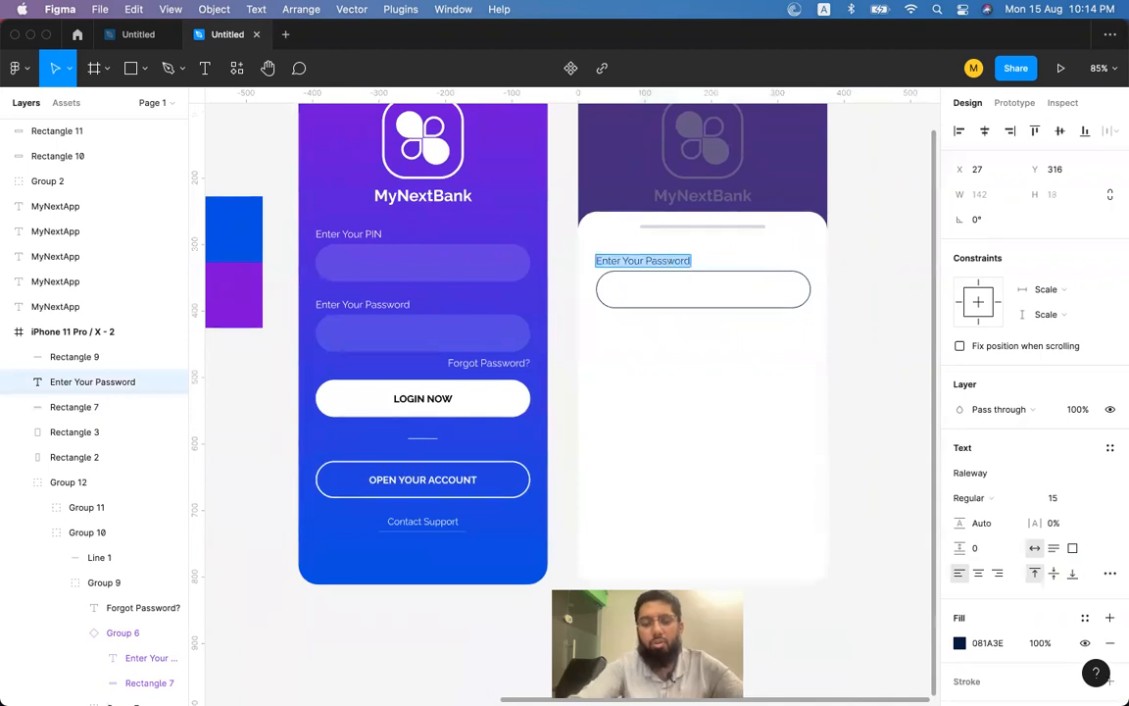
text(first name)
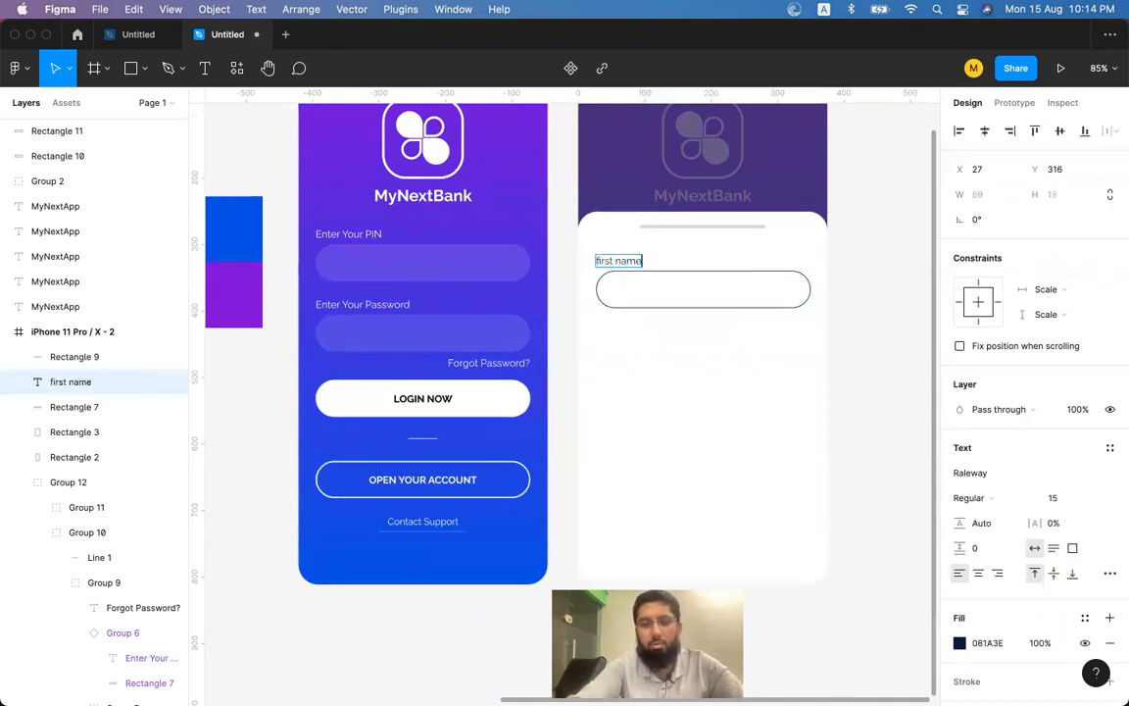
key(Escape)
double_click(620, 260)
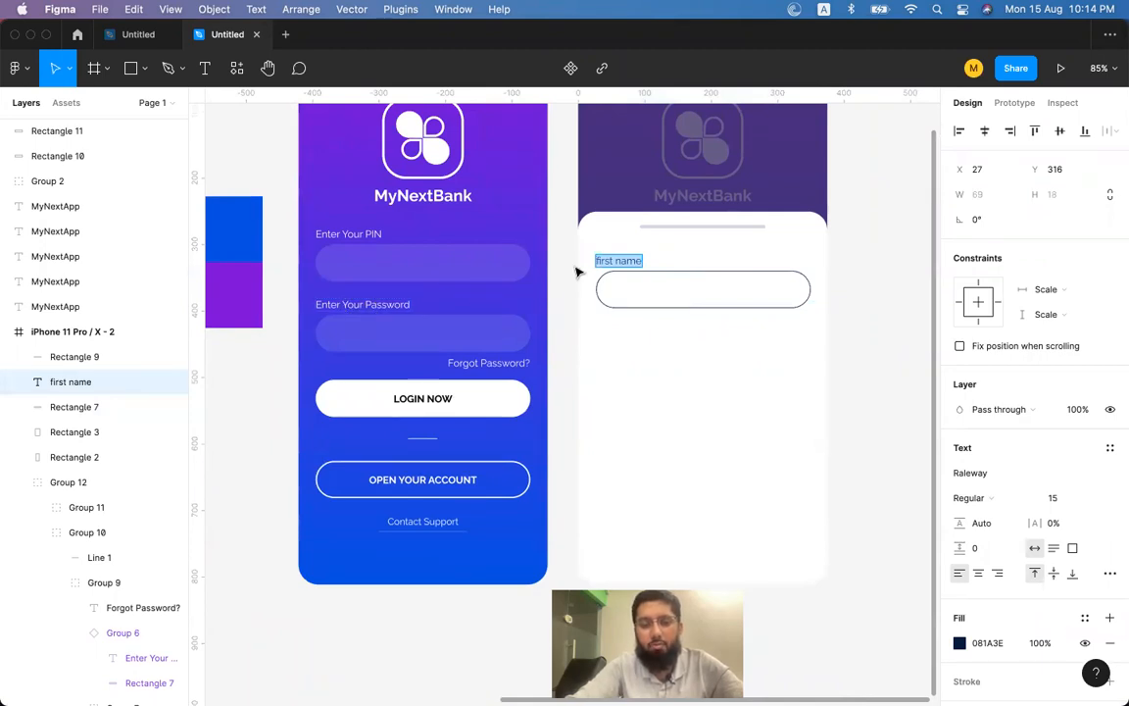
text(Fu)
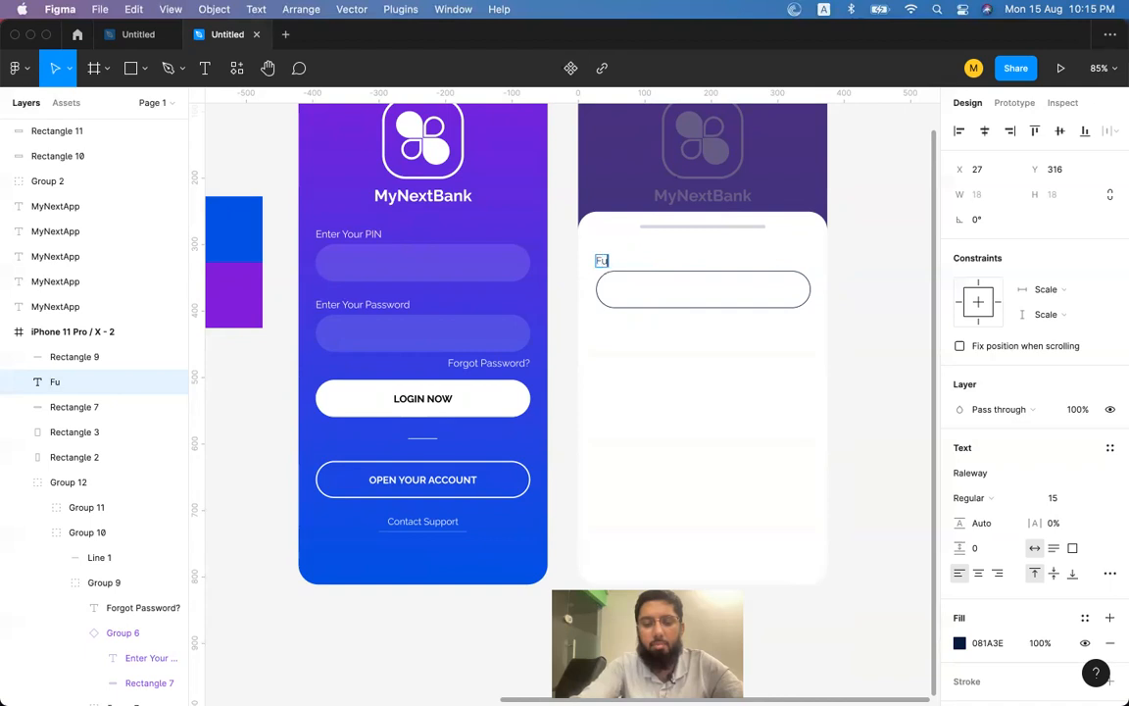
text(ll Name)
key(Escape)
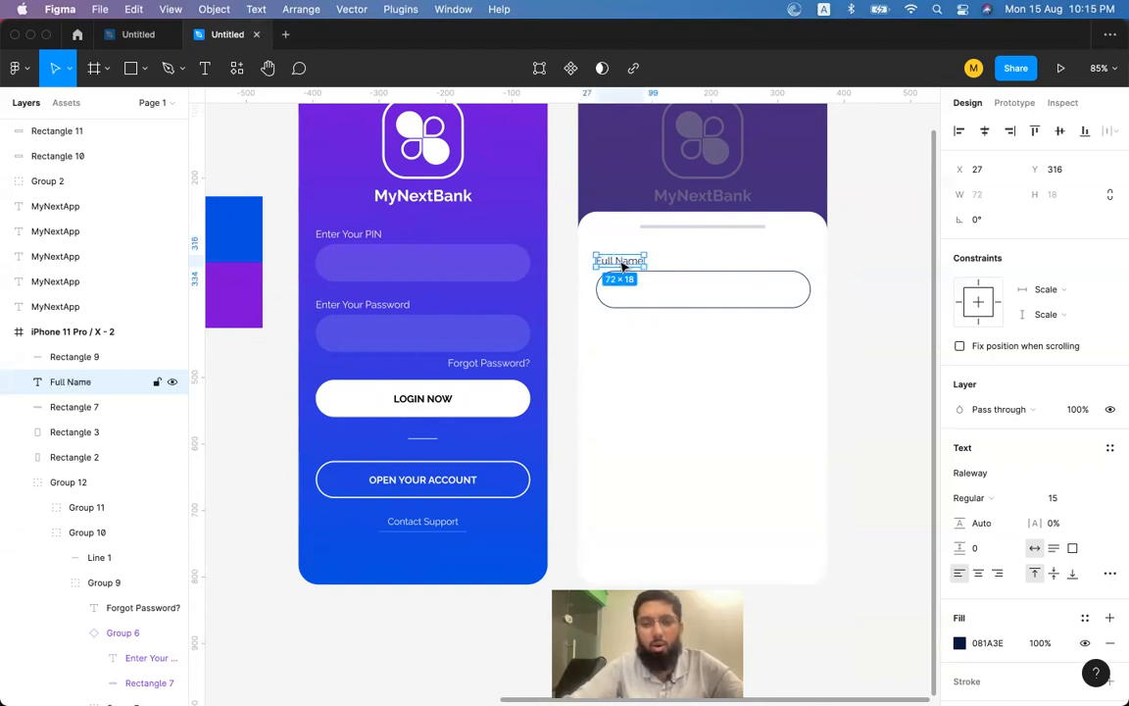
double_click(621, 262)
key(Escape)
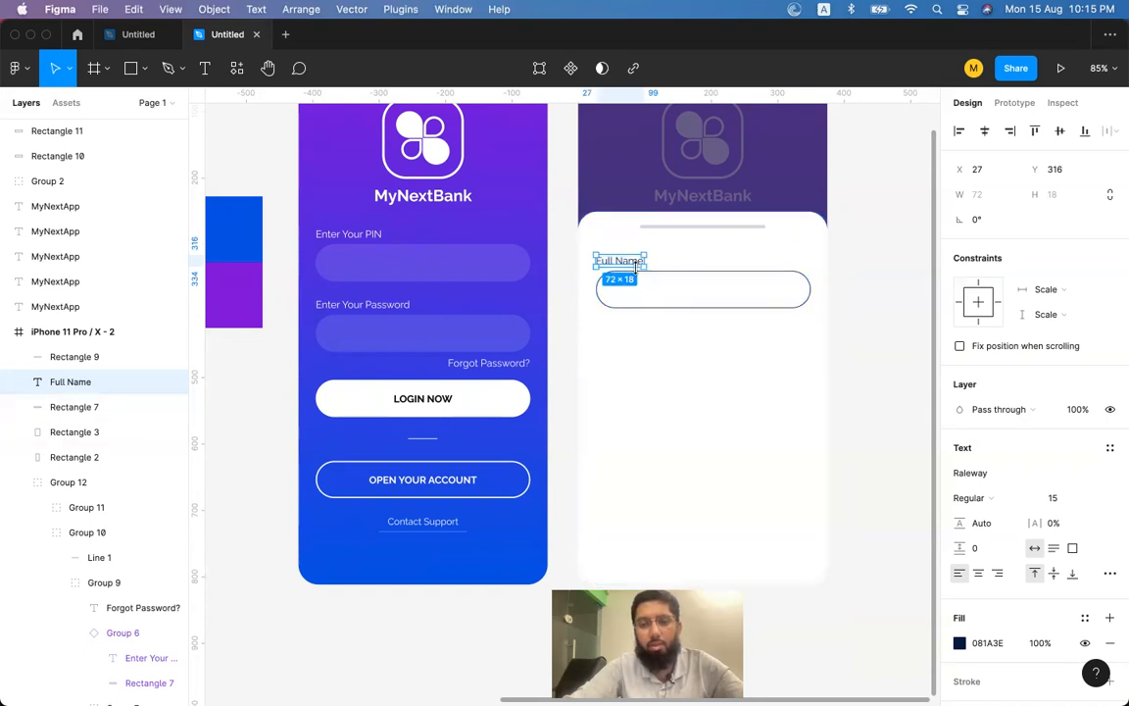
Shorten the rounded field's height from 56 to 50 px.
shift+click(689, 273)
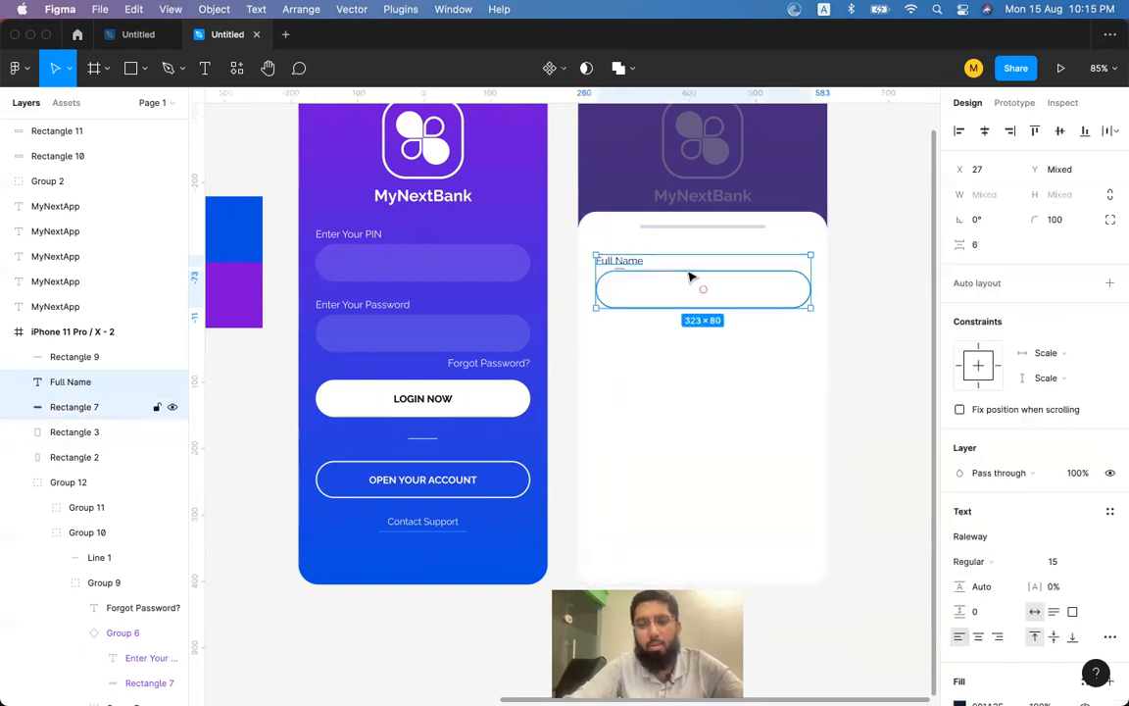
click(884, 314)
click(784, 308)
drag(767, 305, 768, 300)
scroll(769, 305, up, 3)
scroll(771, 304, down, 1)
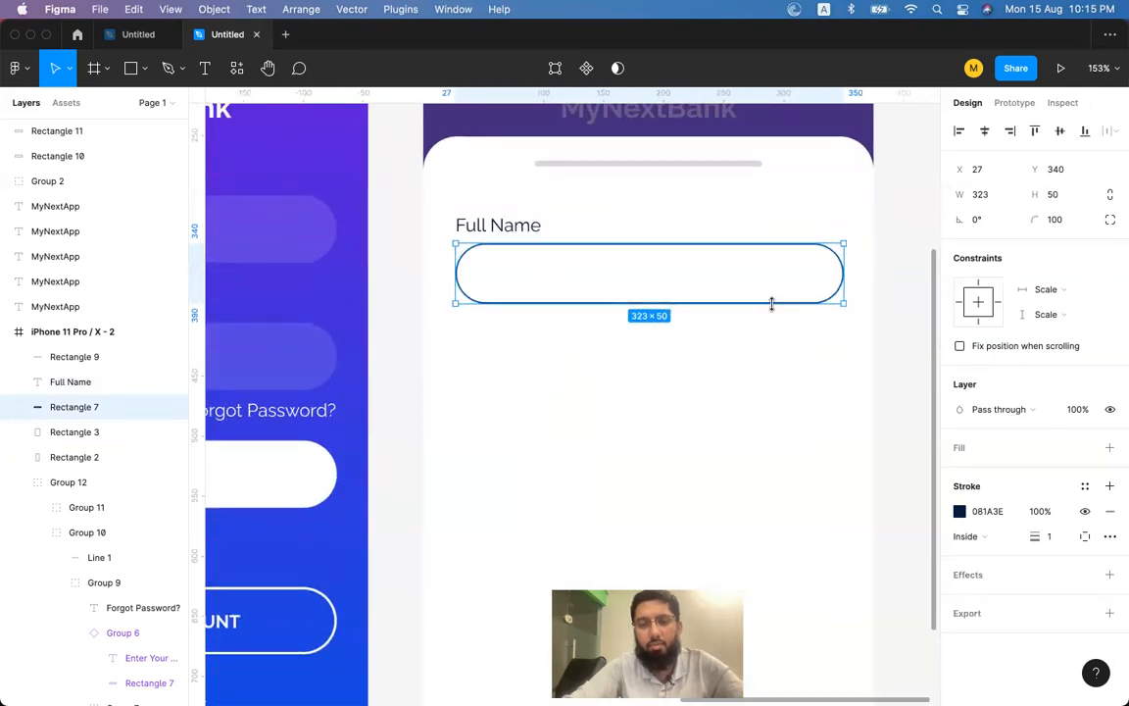
Group the Full Name label with its field and make the group a component.
shift+click(529, 227)
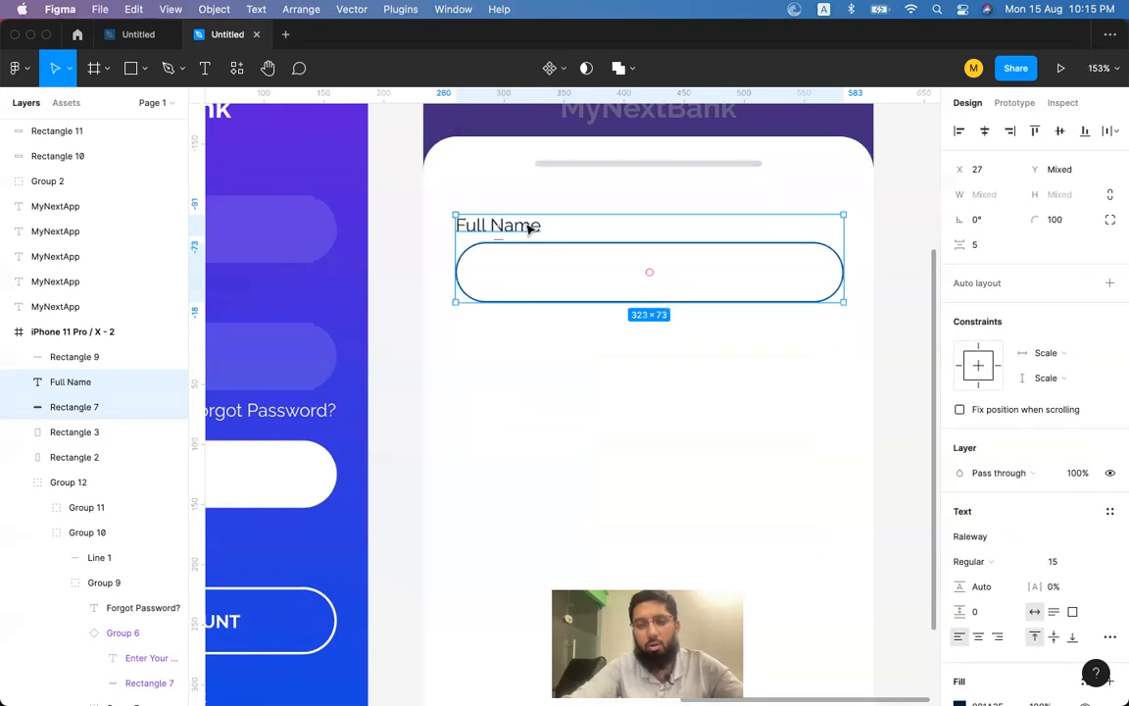
key(super+g)
click(560, 201)
click(539, 247)
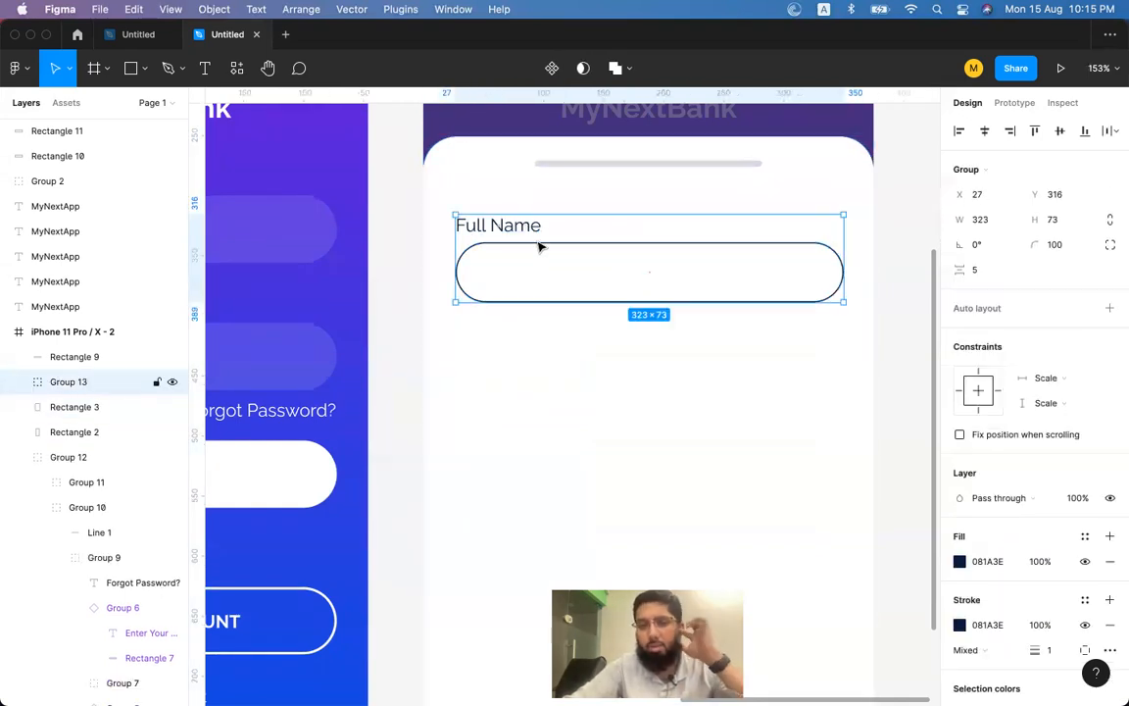
click(552, 68)
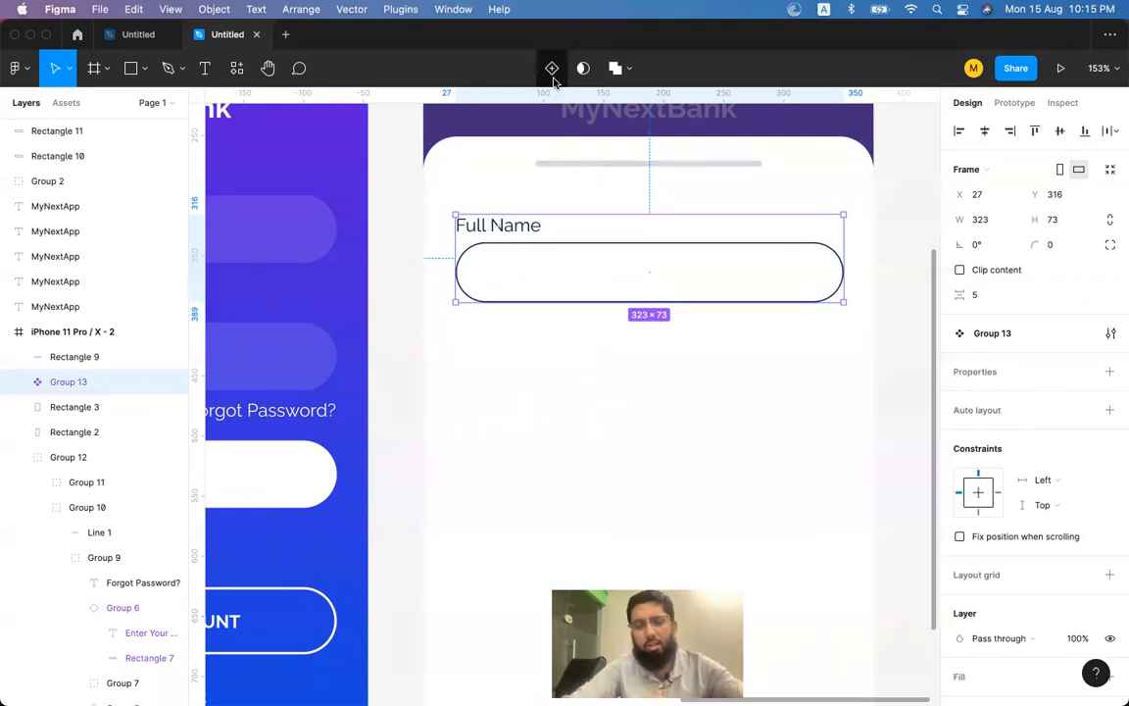
Copy the Full Name field below the original and repeat to stack five fields.
drag(523, 229, 521, 337)
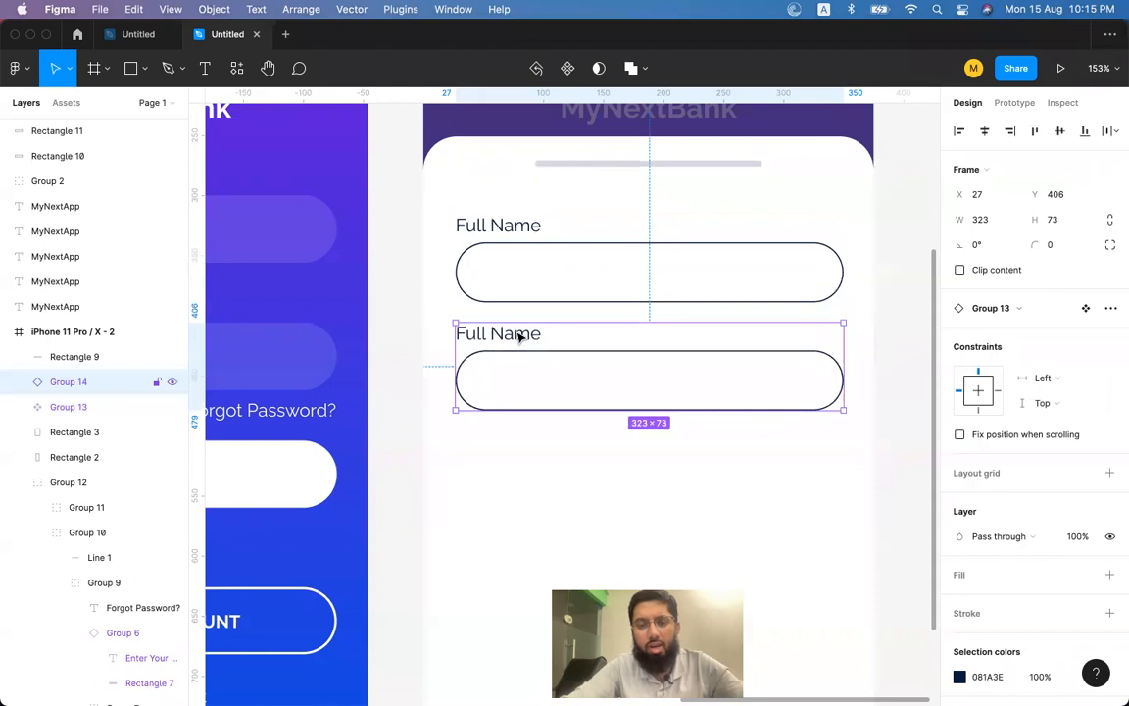
scroll(526, 337, down, 5)
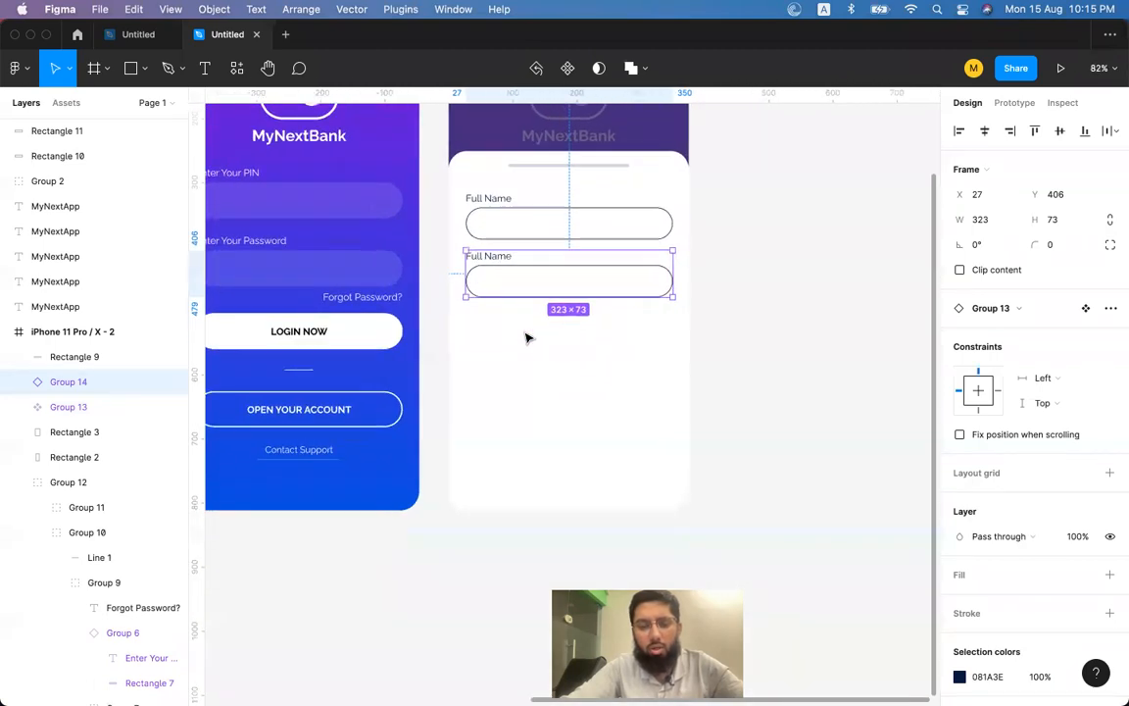
key(super+d)
key(super+d)
key(super+d)
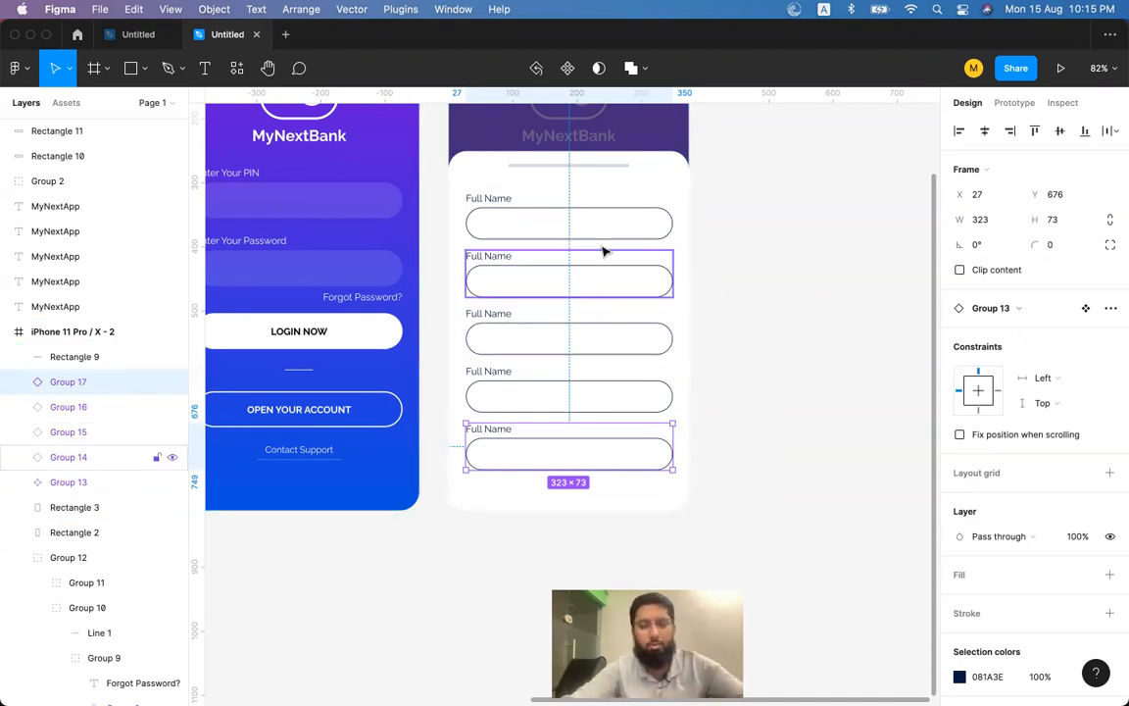
scroll(586, 258, down, 1)
scroll(586, 257, up, 1)
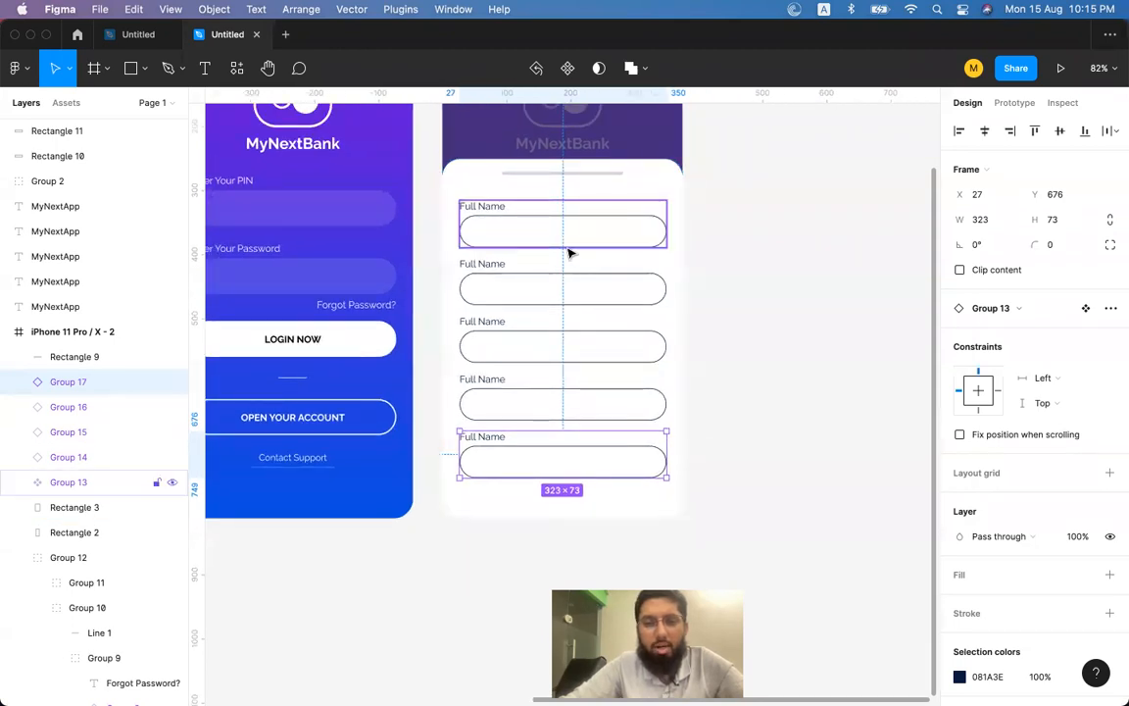
scroll(570, 254, right, 5)
Draw a grey 331×280 rectangle right of the phone screen, undoing surplus copies.
click(130, 67)
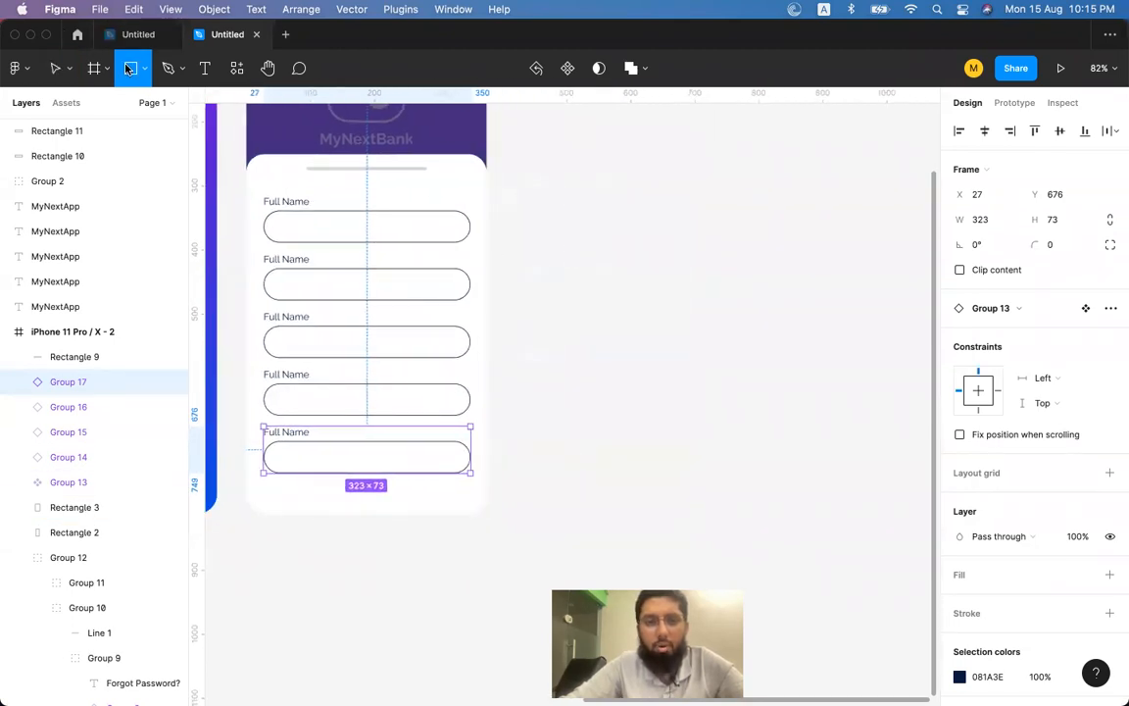
drag(519, 128, 736, 321)
key(cmd+d)
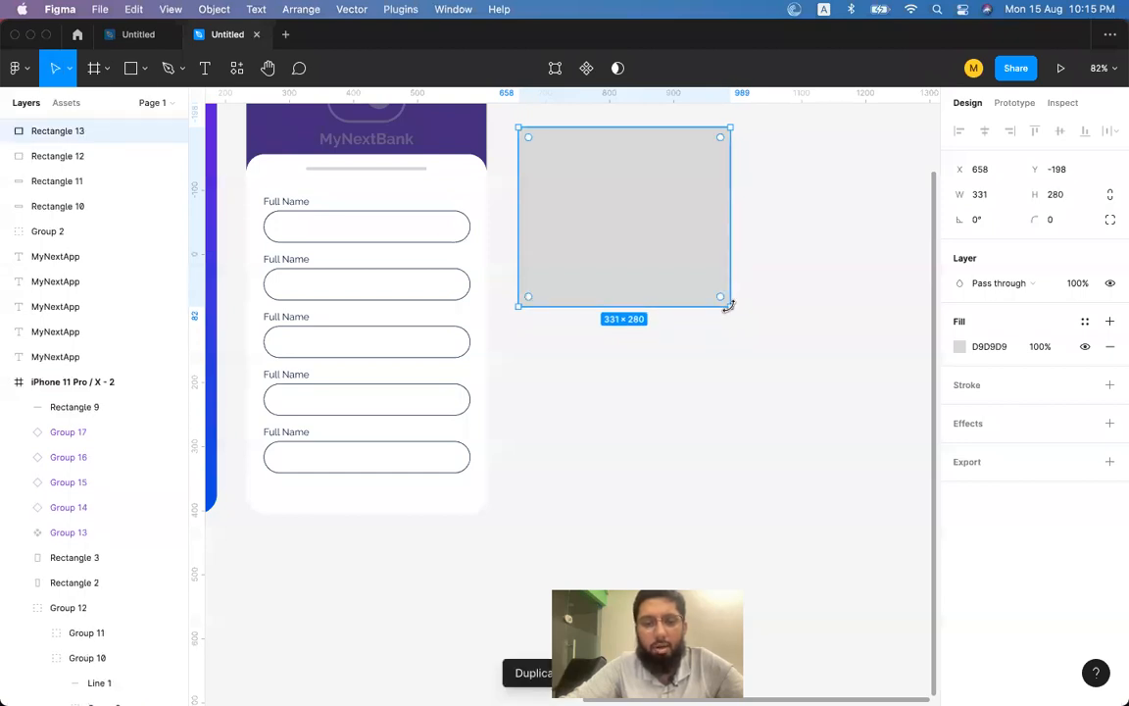
key(super+d)
key(super+d)
key(super+d)
key(super+d)
key(super+d)
key(super+d)
key(super+d)
key(super+d)
key(super+d)
key(super+d)
key(super+d)
key(super+d)
key(super+d)
key(super+d)
key(super+d)
key(super+d)
key(super+d)
key(super+d)
key(super+d)
key(super+d)
key(super+z)
key(super+z)
key(super+z)
key(super+z)
key(super+z)
key(super+z)
key(super+z)
key(super+z)
key(super+z)
key(super+z)
key(super+z)
key(super+z)
key(super+z)
key(super+z)
key(super+z)
key(super+z)
key(super+z)
key(super+z)
key(super+z)
key(super+z)
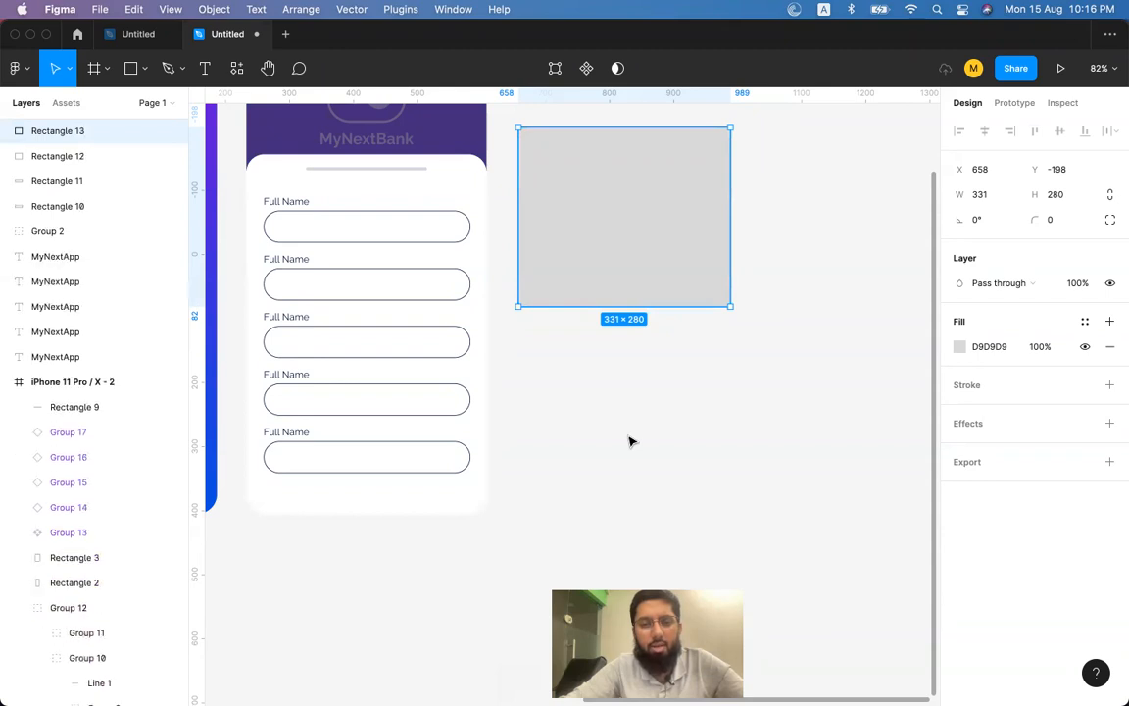
key(super+z)
key(super+z)
key(super+z)
key(super+shift+z)
key(super+shift+z)
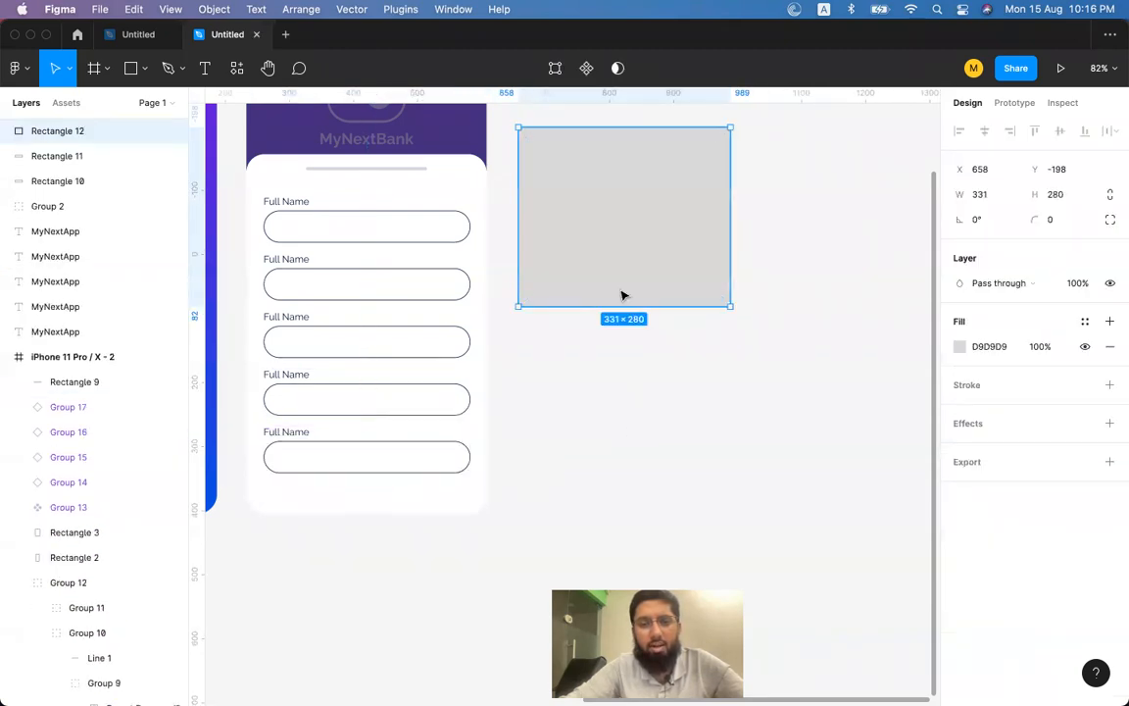
Copy the rectangle downward repeatedly into a column ending at Y 2258.
drag(671, 217, 671, 388)
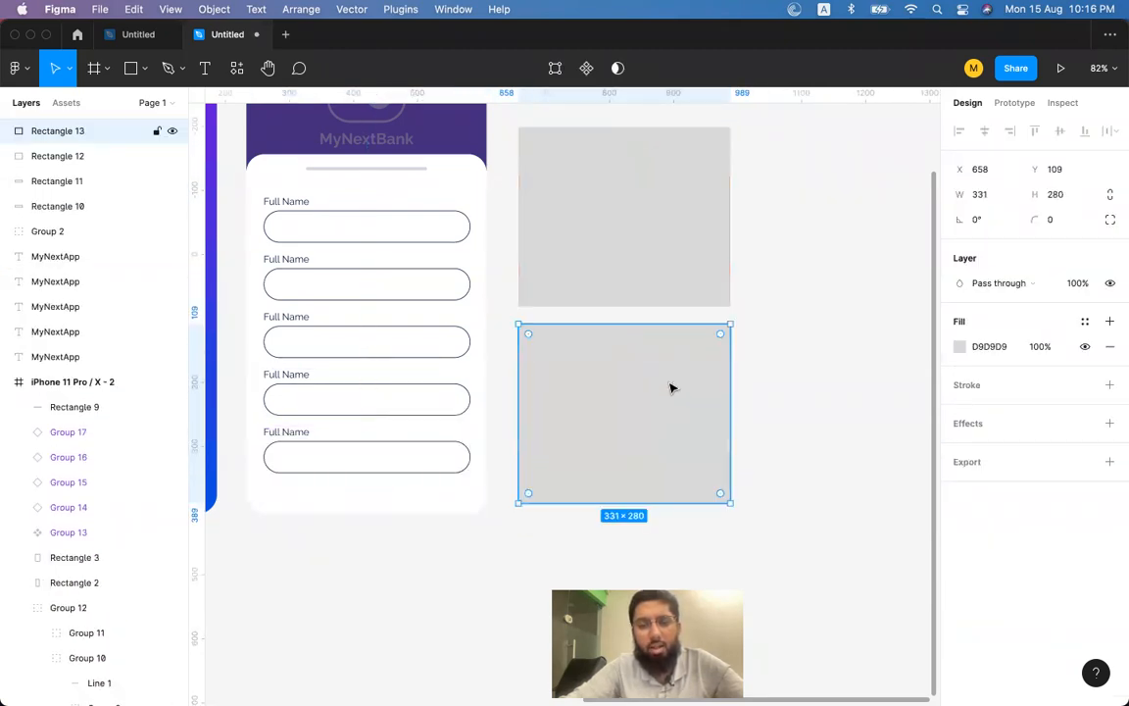
scroll(670, 388, down, 1)
key(super+d)
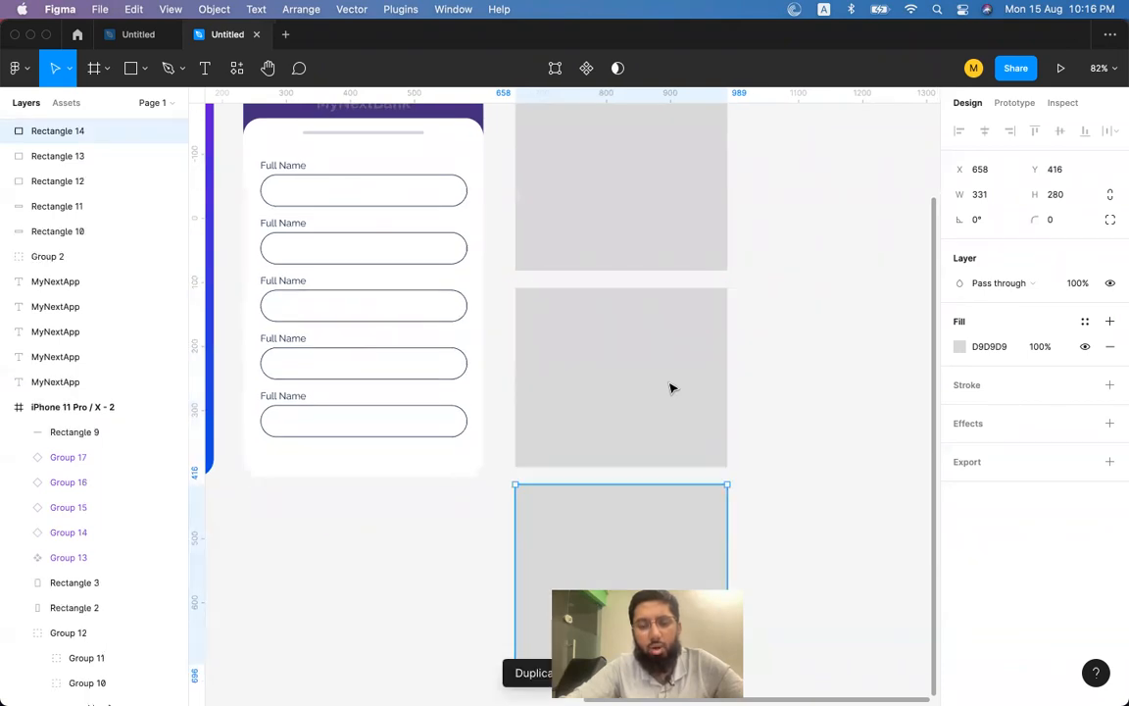
key(super+d)
scroll(670, 388, down, 5)
scroll(670, 389, down, 3)
scroll(671, 389, down, 5)
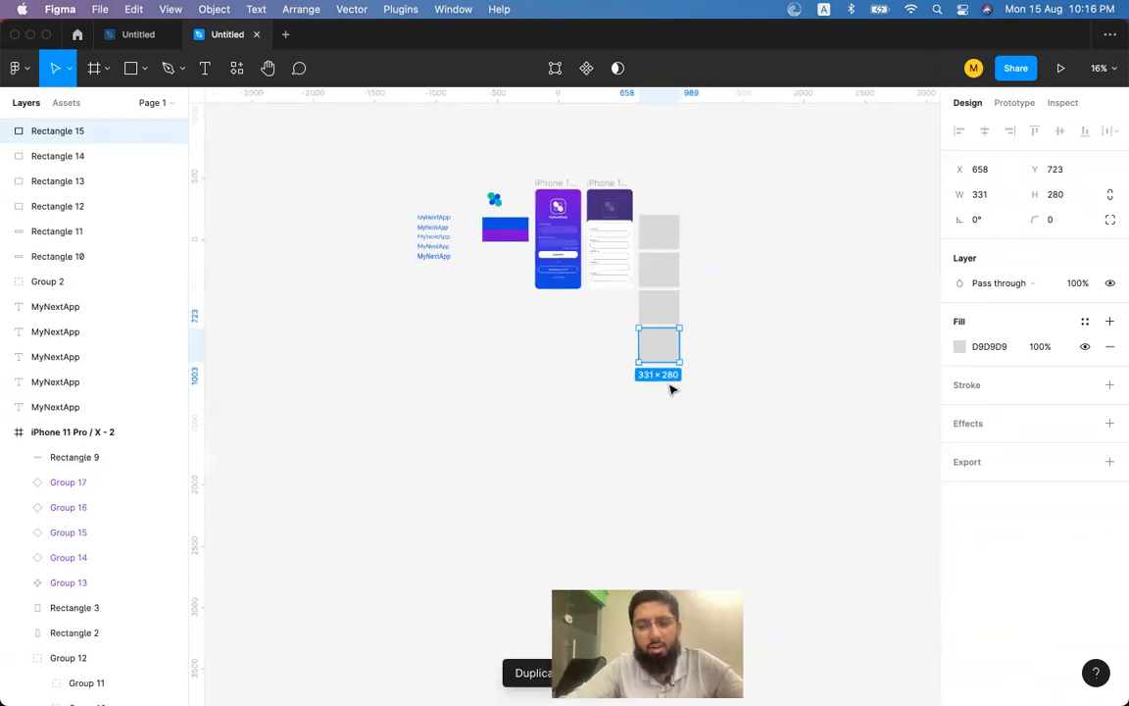
key(super+d)
key(super+d)
key(super+d)
key(super+d)
key(super+d)
key(super+d)
key(super+d)
key(super+z)
key(super+z)
key(super+z)
key(super+z)
key(super+z)
key(super+z)
key(super+z)
key(super+z)
key(super+z)
key(super+z)
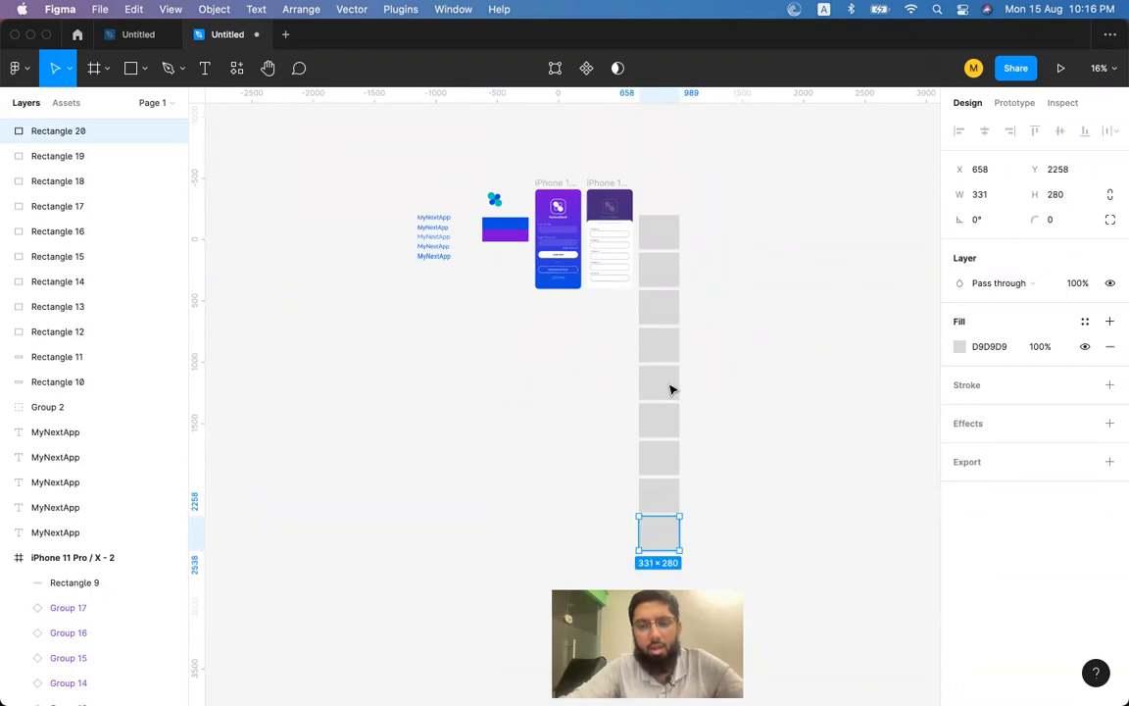
Undo the extra rectangle and select the top Full Name field on the second screen.
key(super+z)
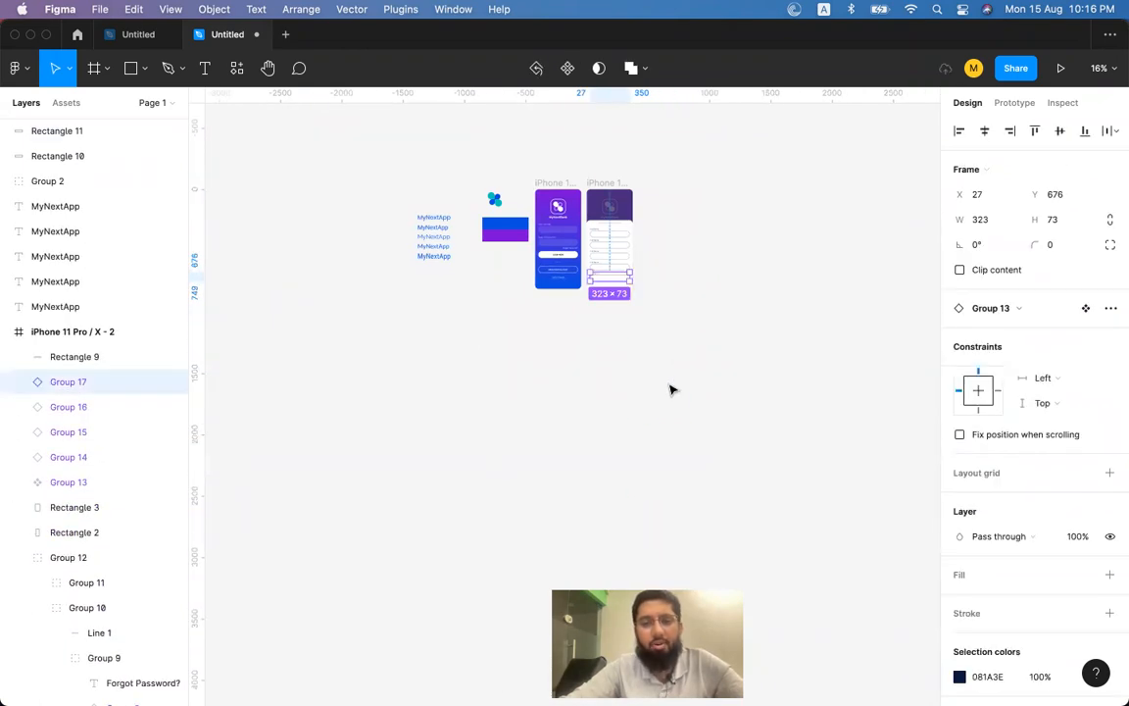
scroll(659, 208, up, 5)
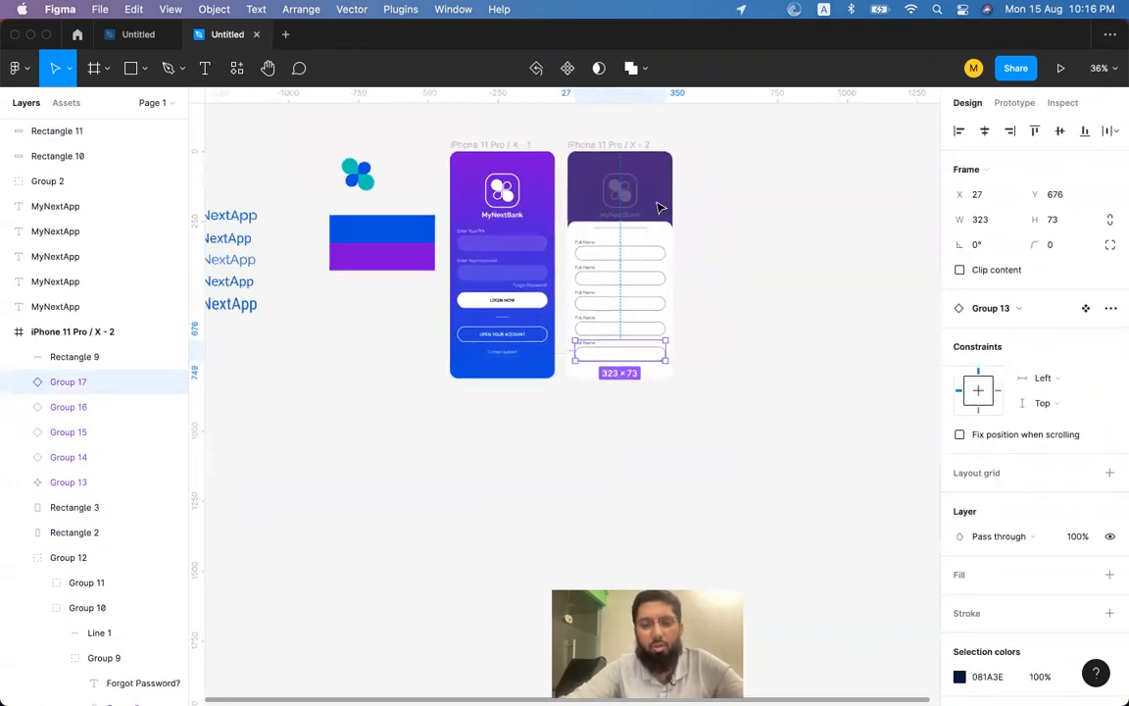
scroll(659, 208, up, 4)
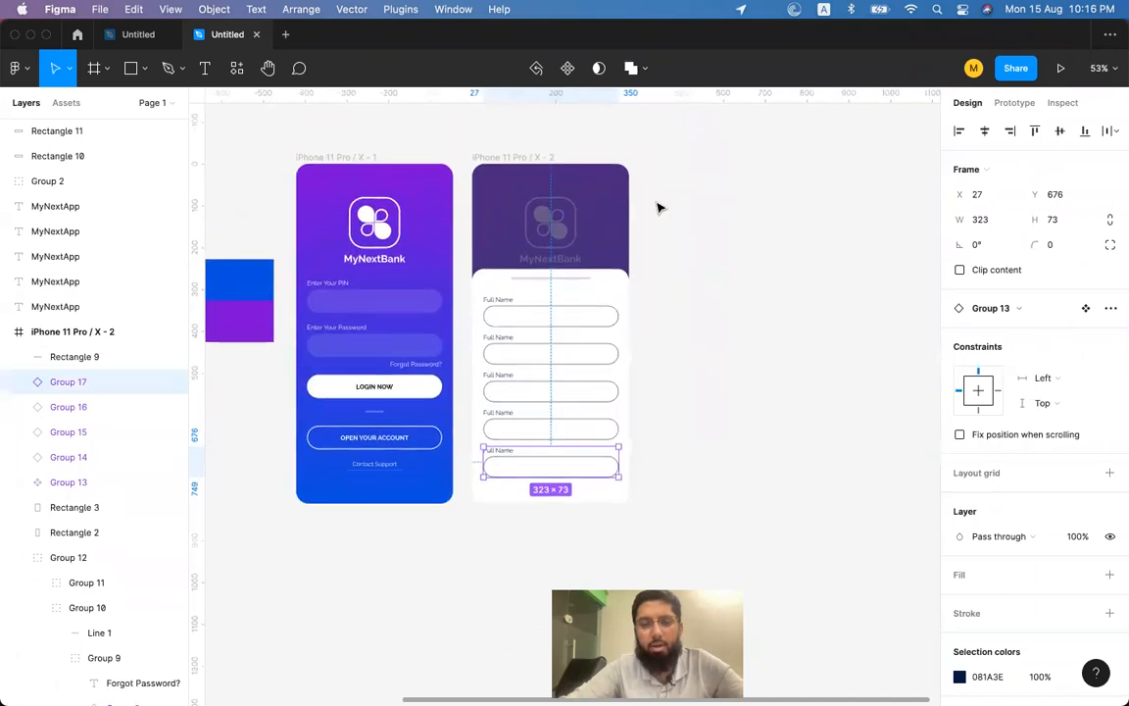
scroll(659, 208, left, 2)
scroll(659, 208, down, 2)
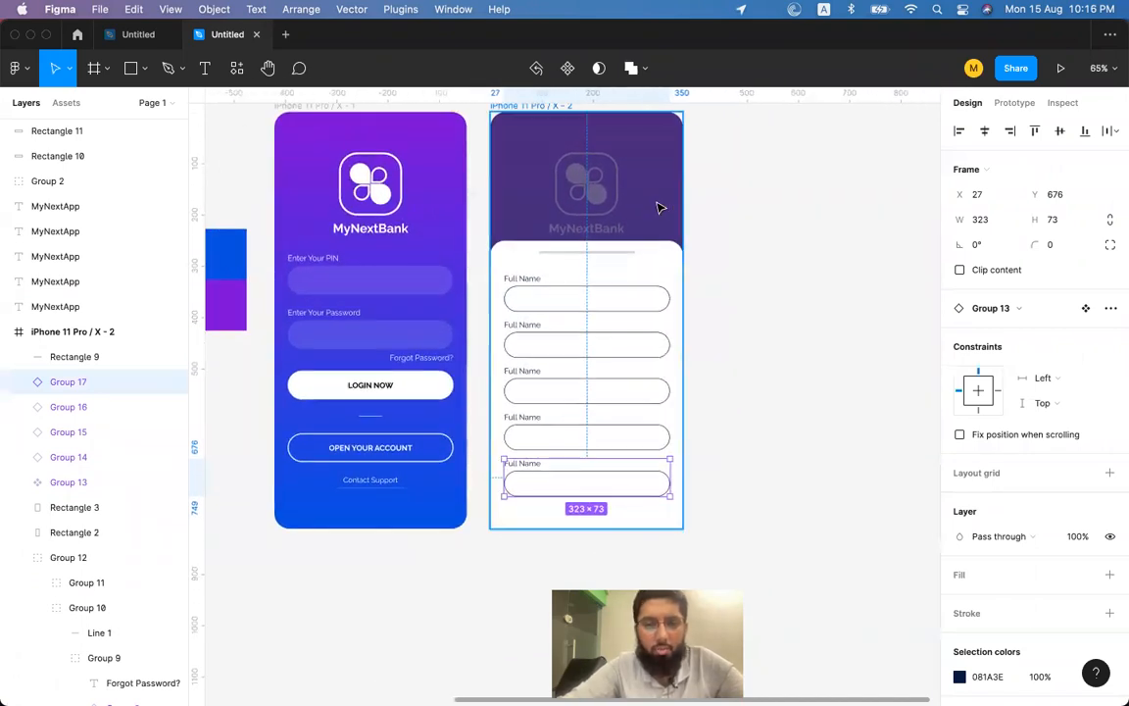
click(534, 285)
scroll(535, 284, up, 3)
scroll(530, 282, right, 2)
scroll(530, 281, down, 1)
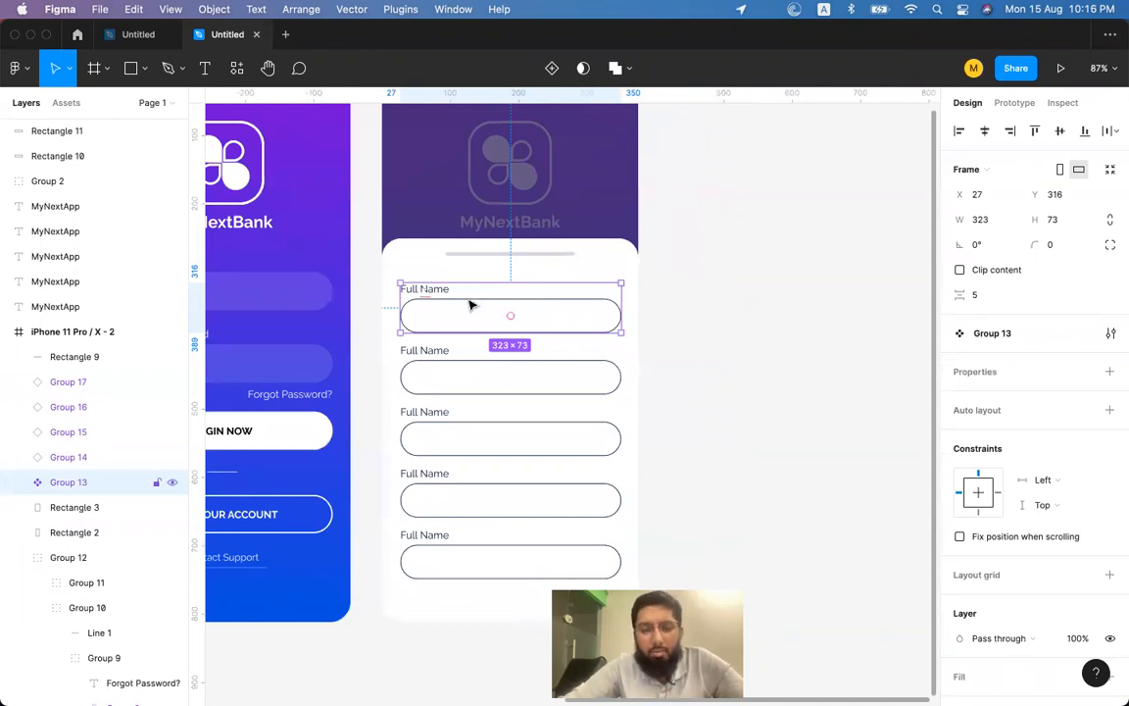
Relabel the second field Password.
click(433, 351)
double_click(427, 350)
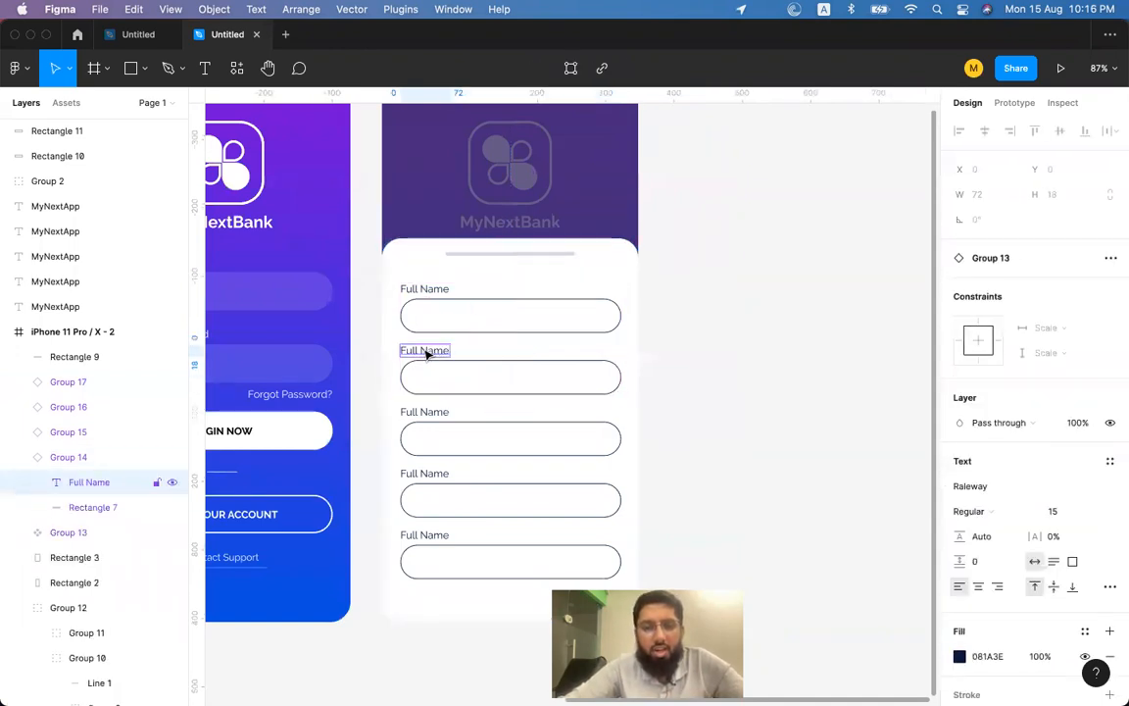
double_click(423, 349)
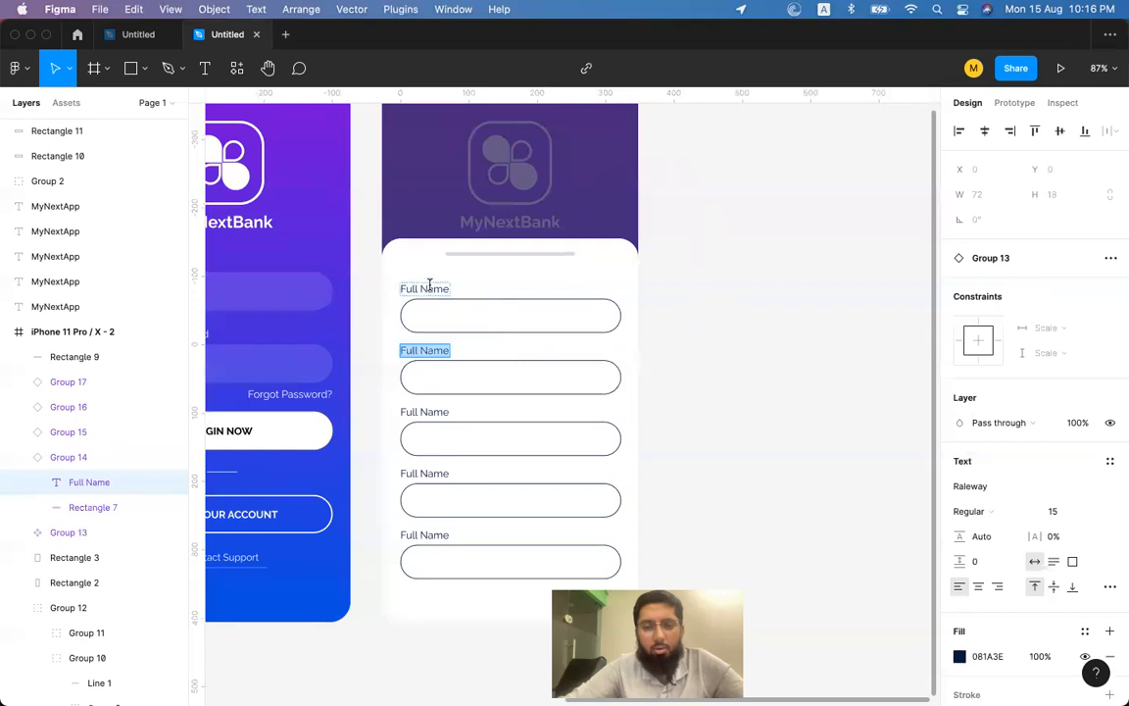
text(Passwor)
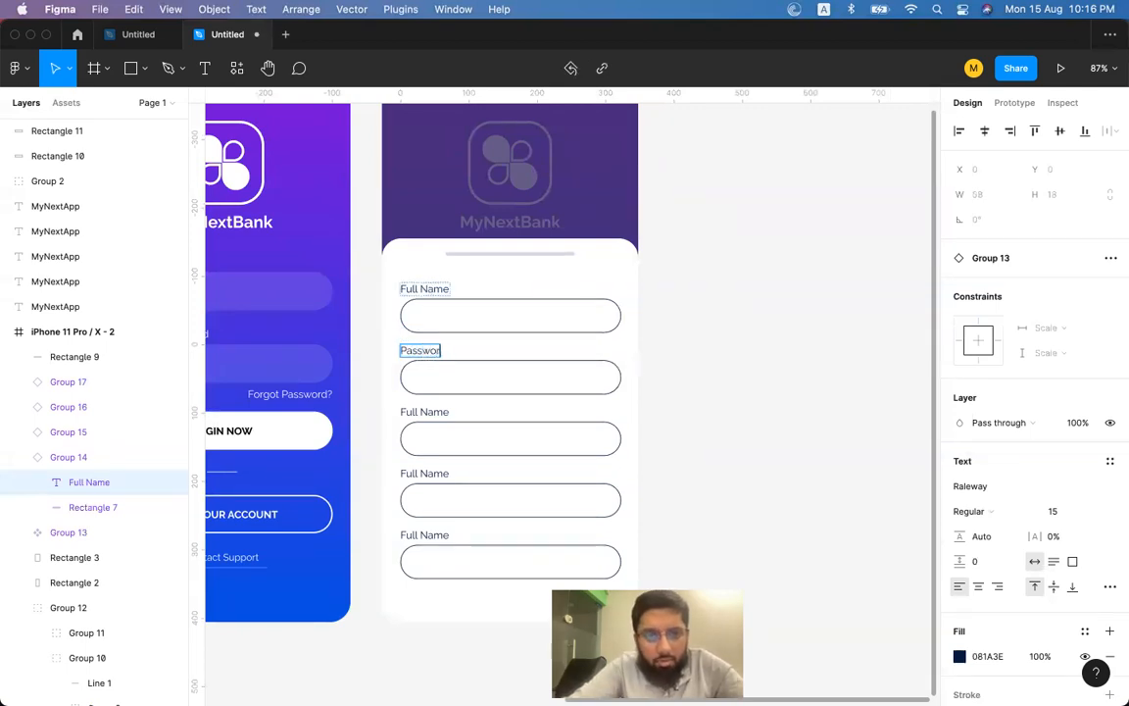
key(Escape)
Relabel the third field Enter PIN.
click(441, 418)
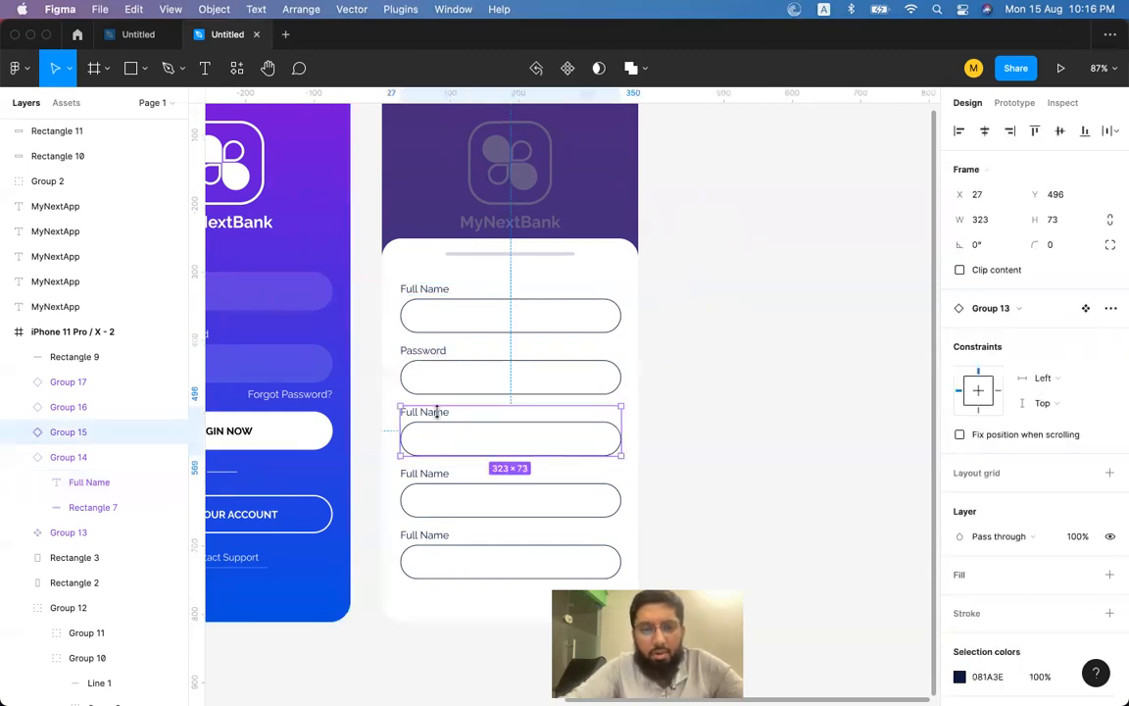
click(439, 416)
double_click(439, 416)
text(Enter PIN)
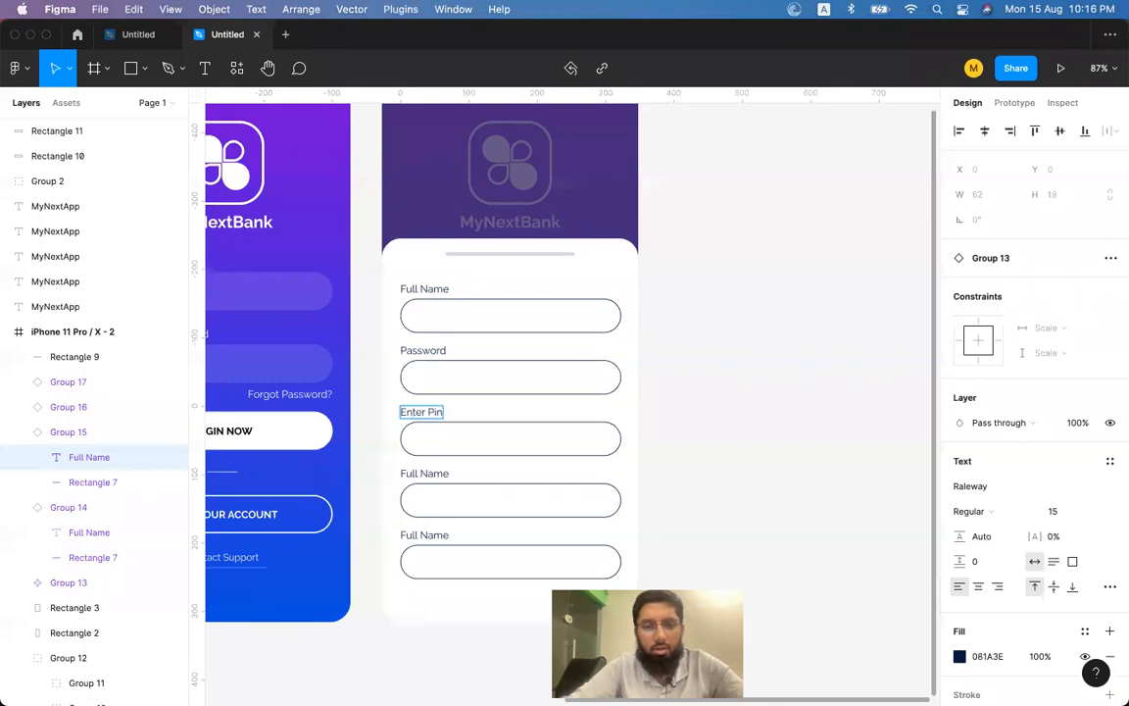
key(Escape)
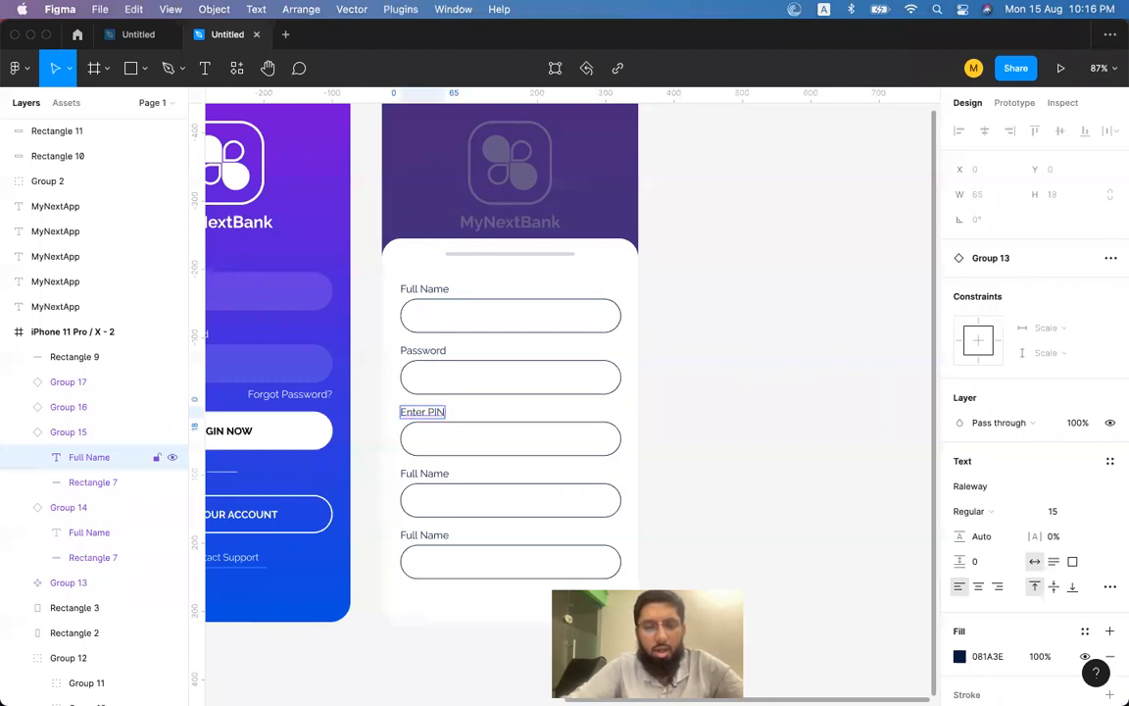
Relabel the fourth field Gender and delete the fifth field.
click(430, 475)
click(432, 477)
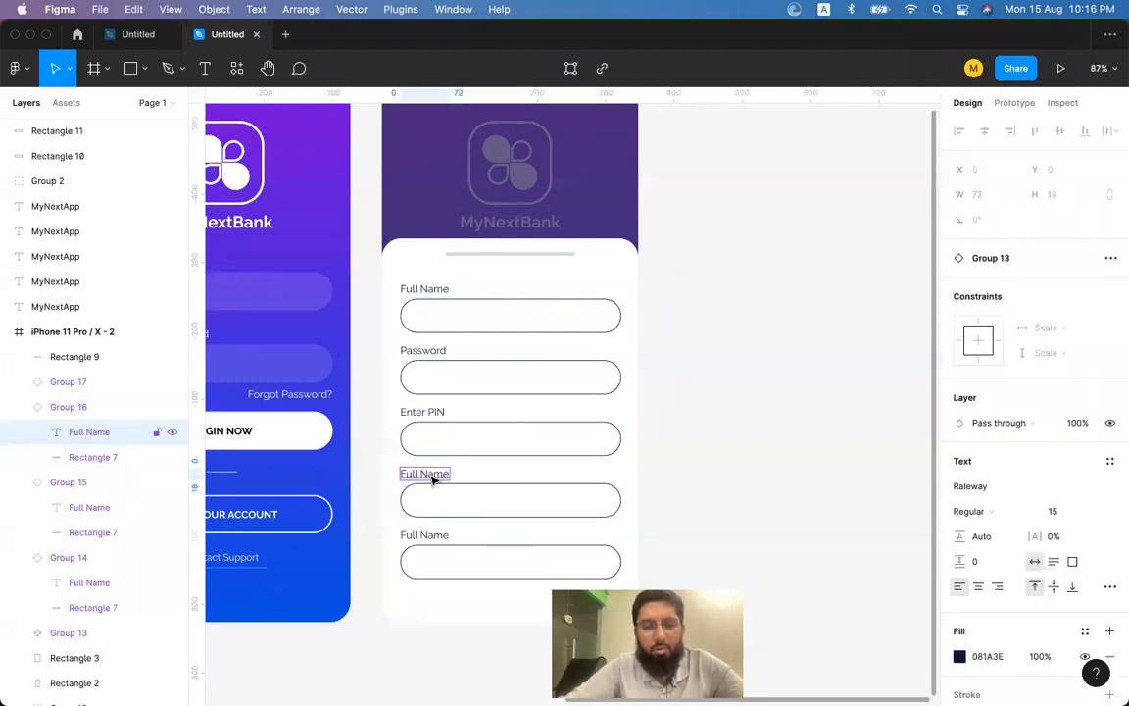
double_click(430, 475)
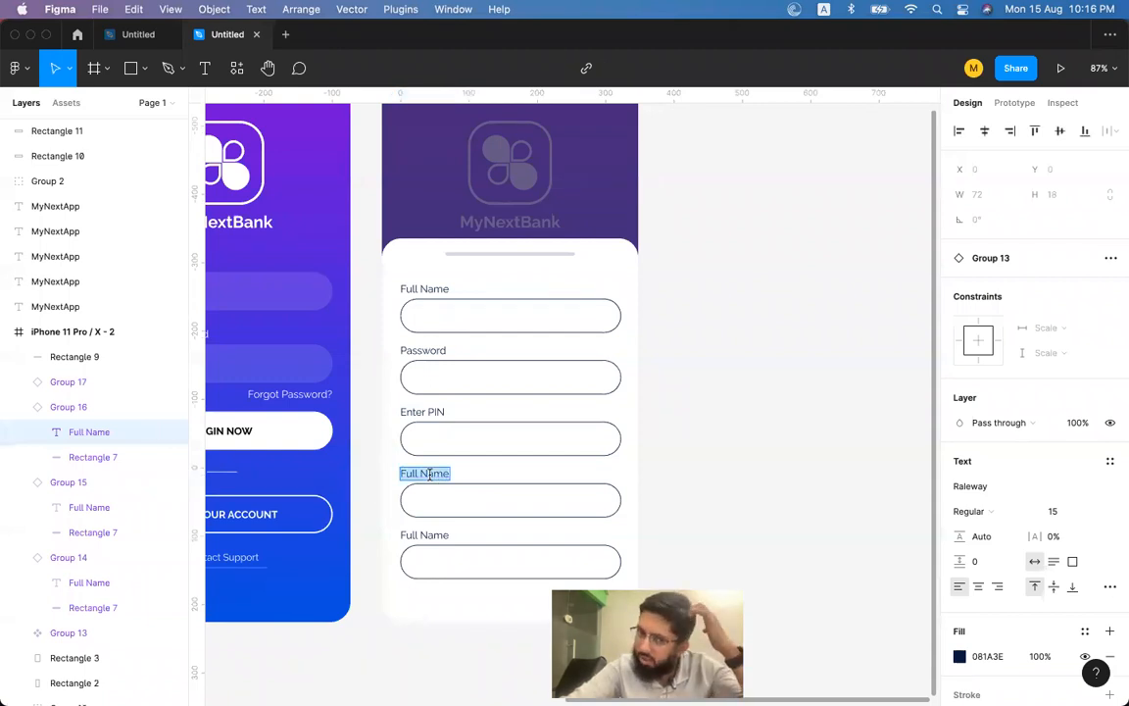
text(Cende)
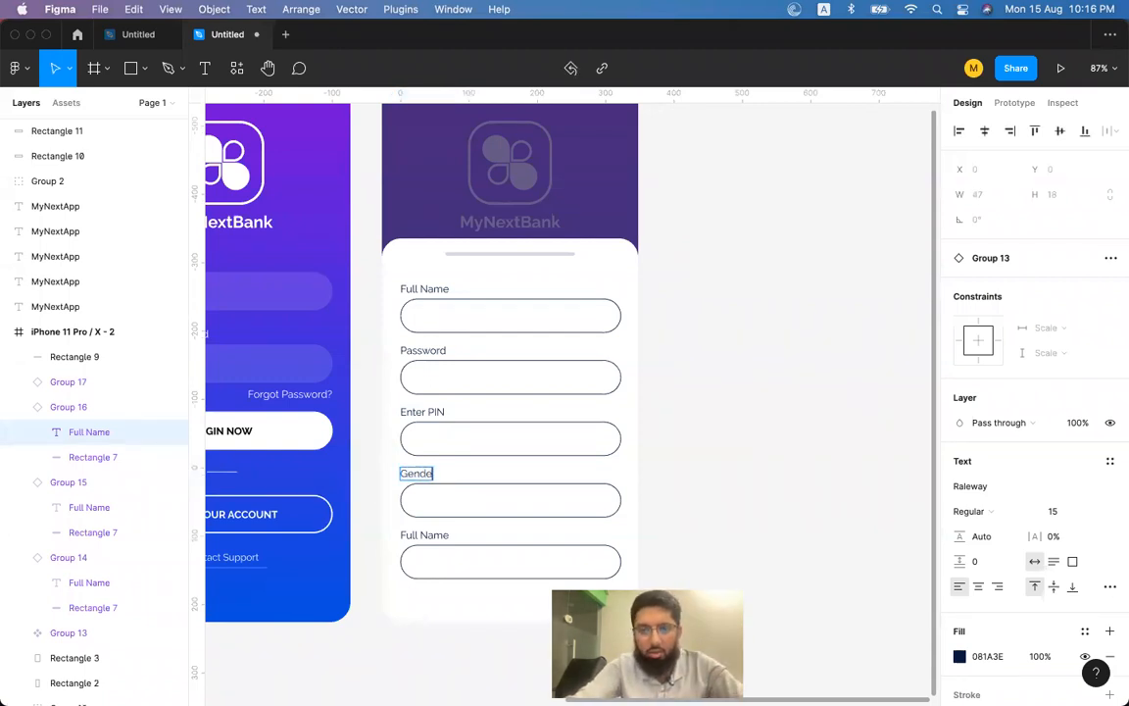
text(r)
click(427, 531)
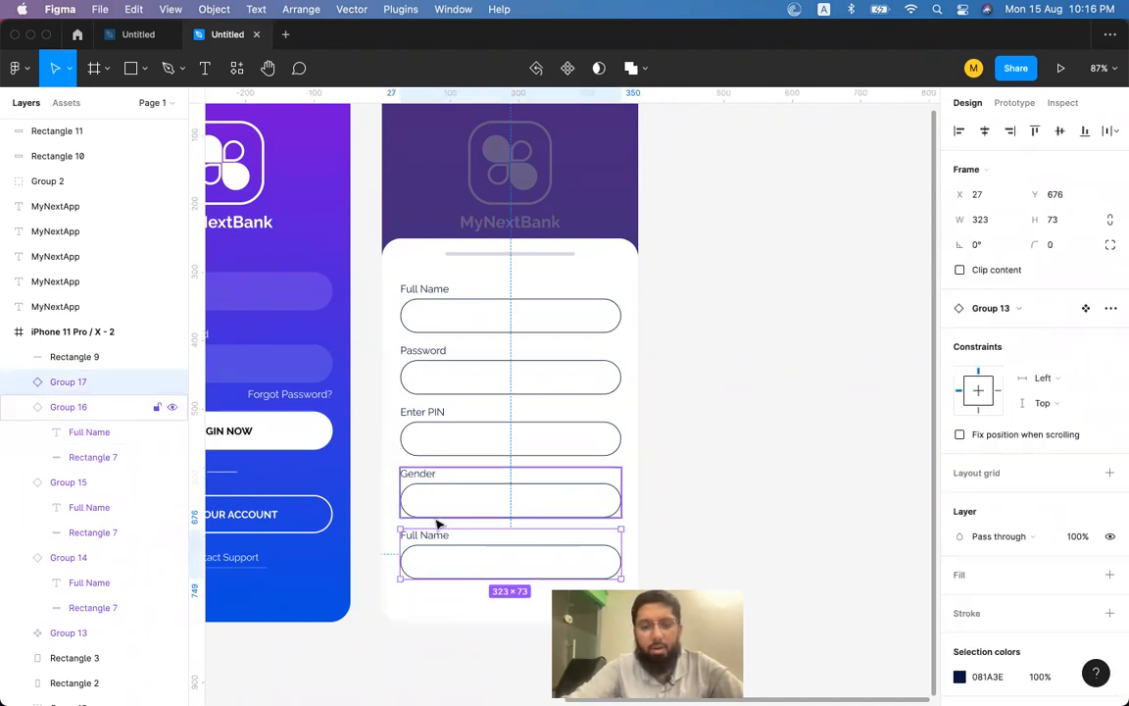
key(Delete)
click(282, 441)
scroll(281, 441, left, 3)
scroll(281, 441, down, 1)
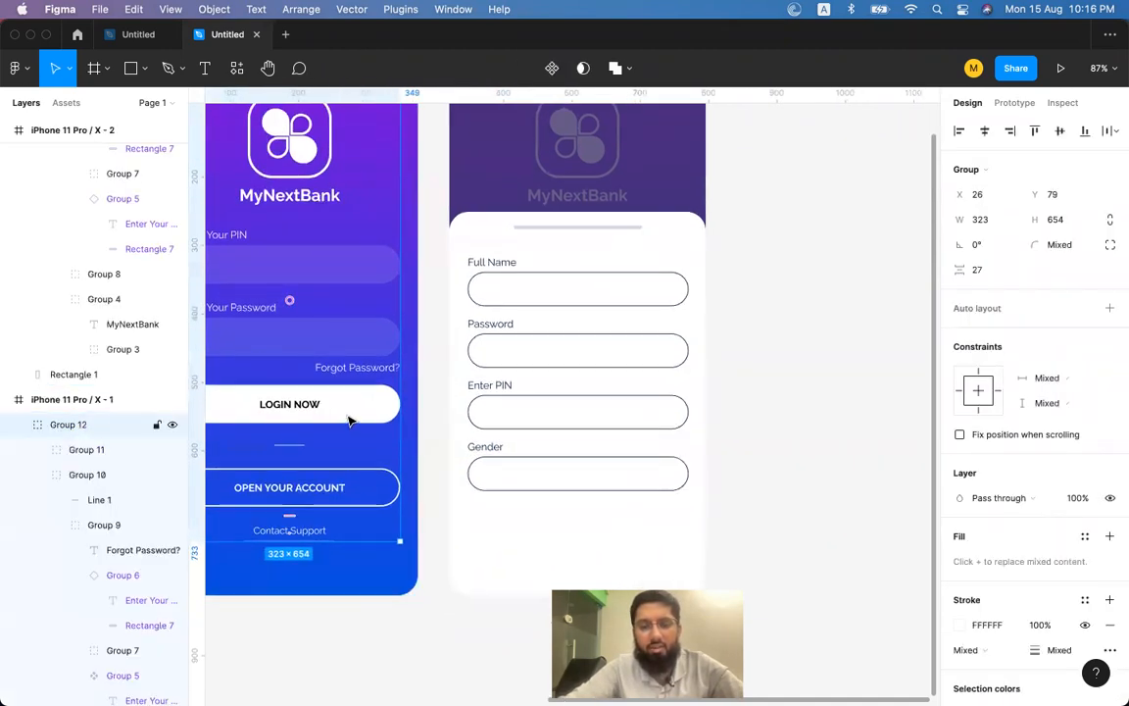
Paste a copy of the LOGIN NOW button under Gender and centre it horizontally in the frame.
click(315, 409)
double_click(348, 410)
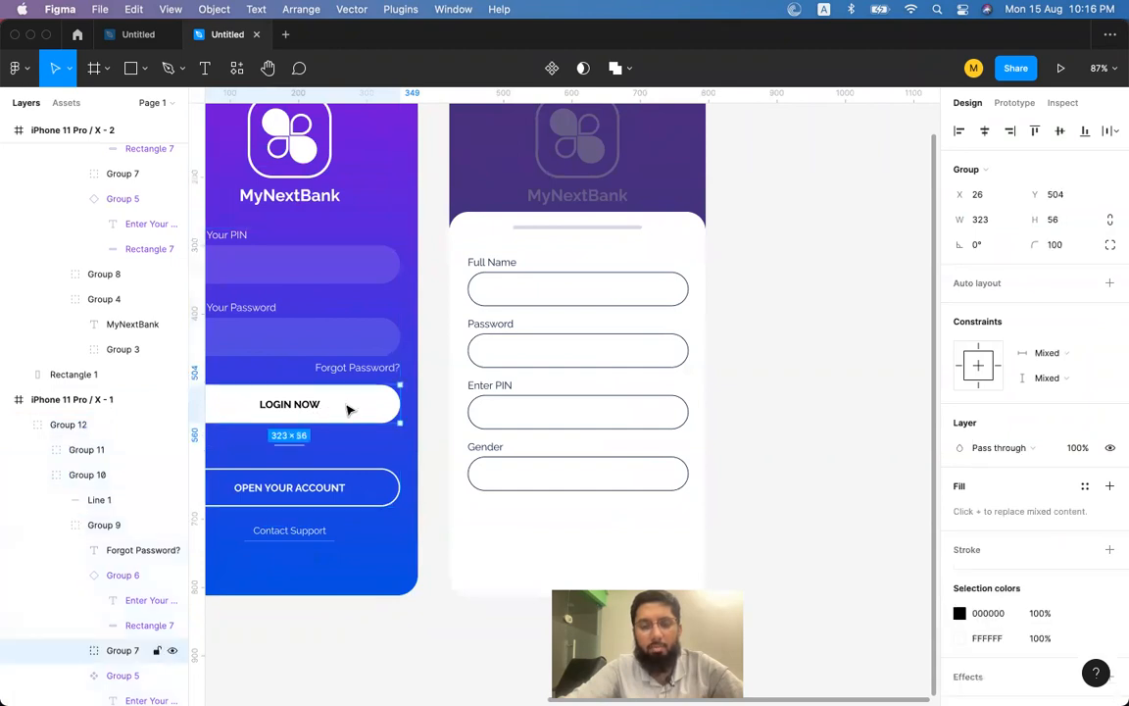
key(super+v)
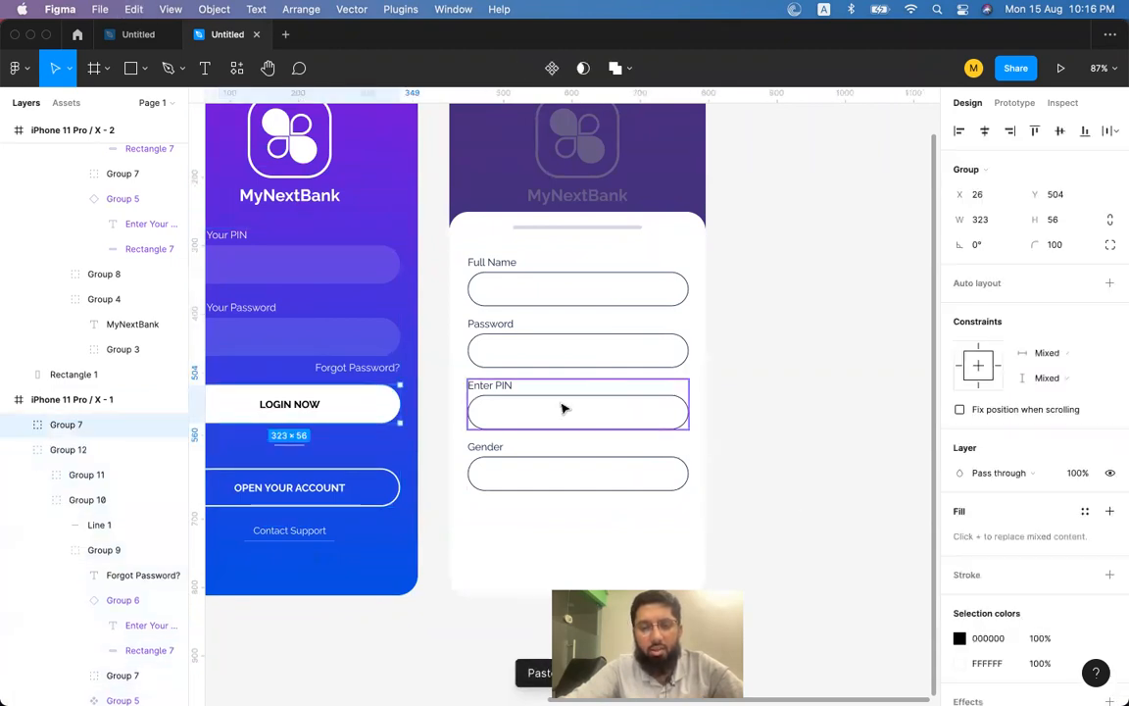
drag(381, 413, 640, 534)
click(985, 134)
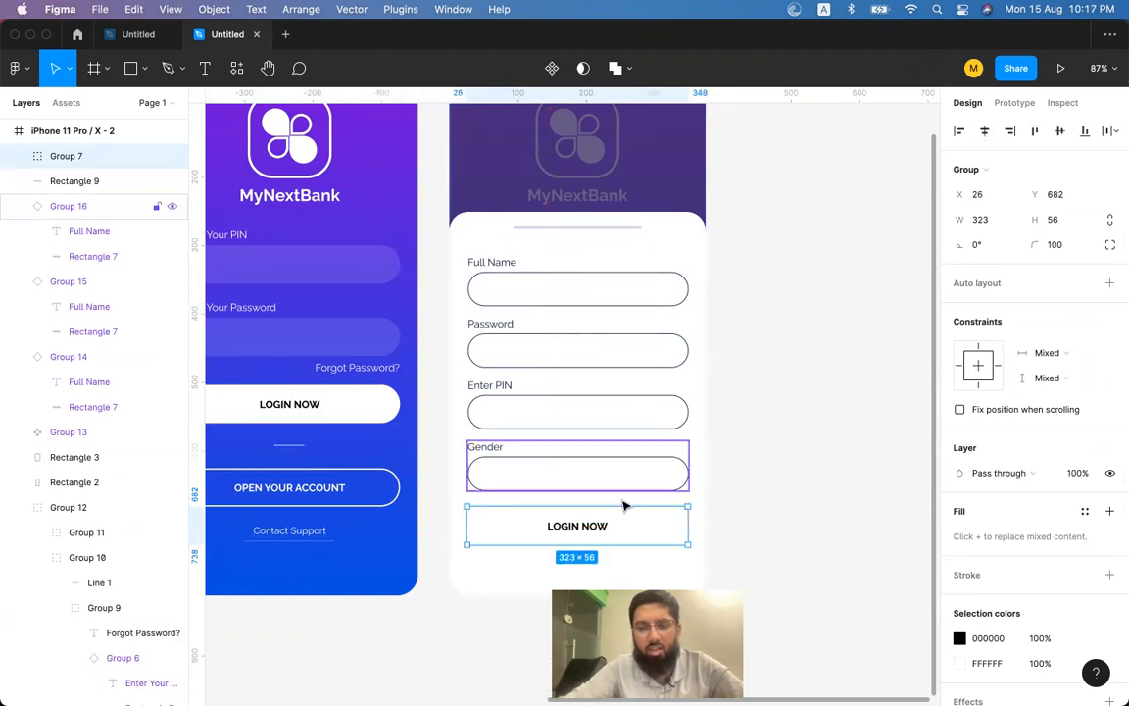
scroll(616, 525, down, 3)
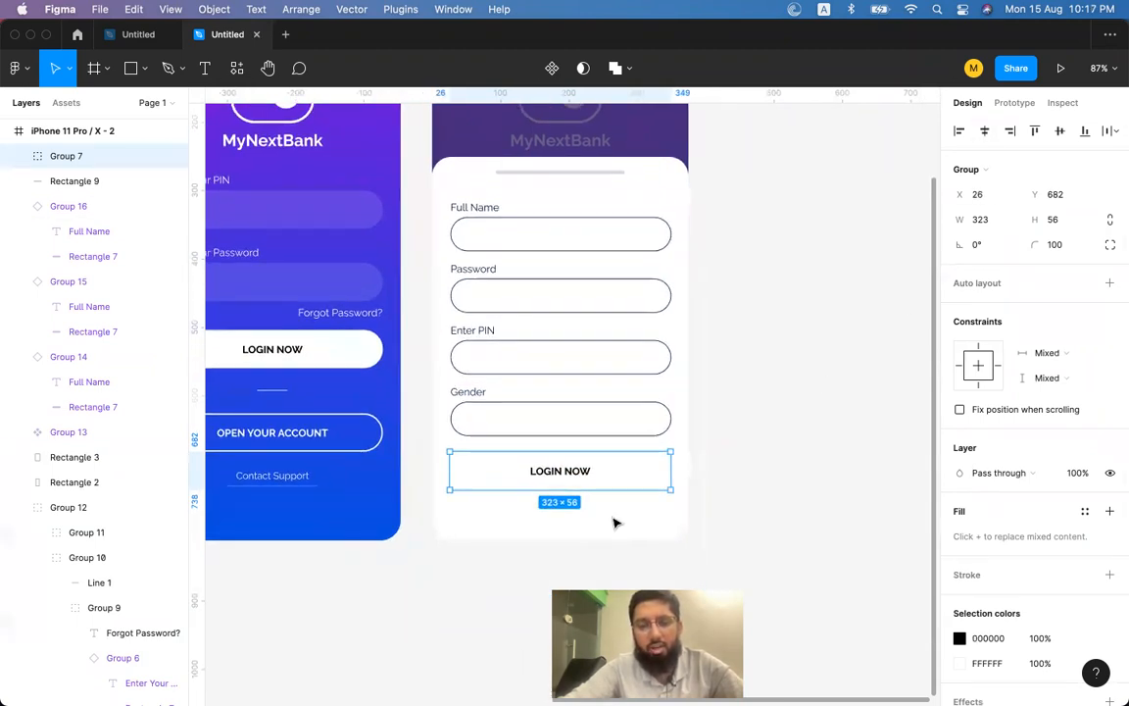
scroll(614, 521, right, 3)
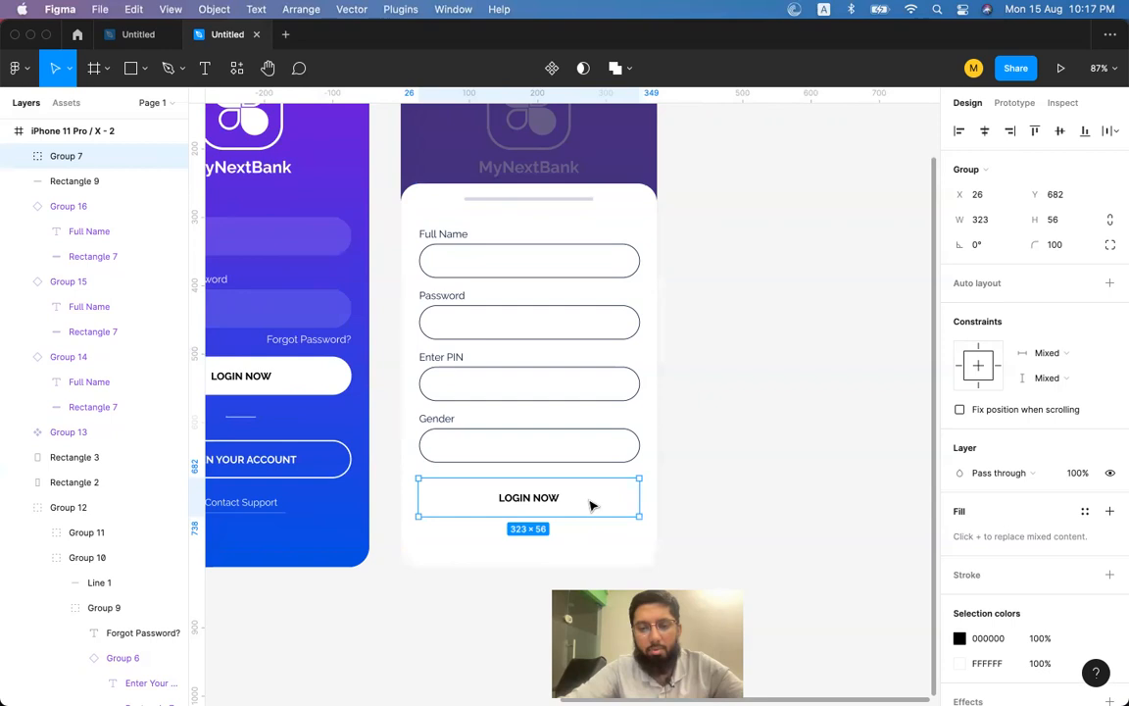
double_click(610, 504)
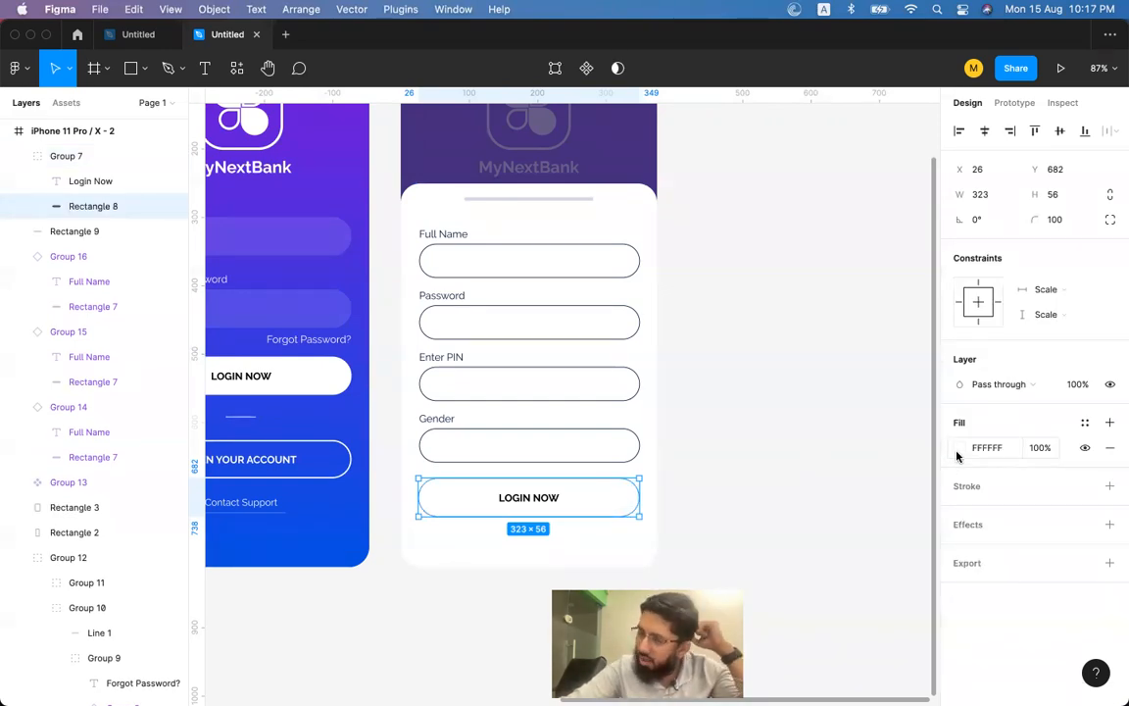
scroll(597, 500, left, 5)
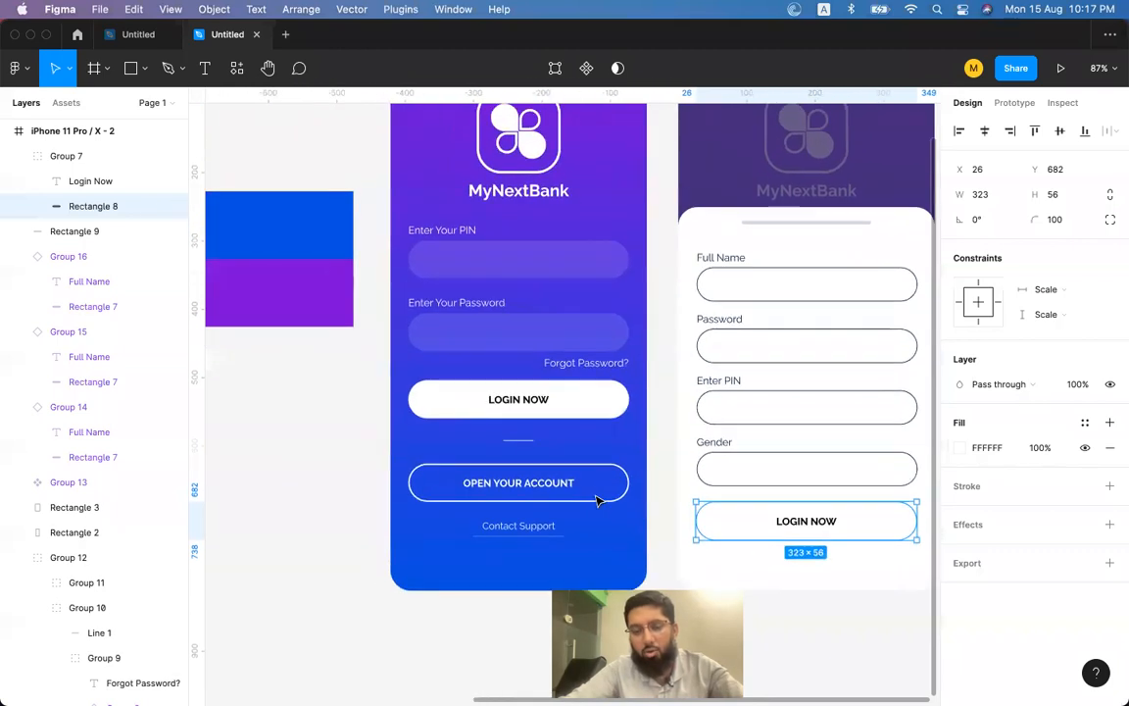
Fill the second screen's LOGIN NOW button with blue 0750DF sampled from the blue rectangle.
key(i)
click(305, 234)
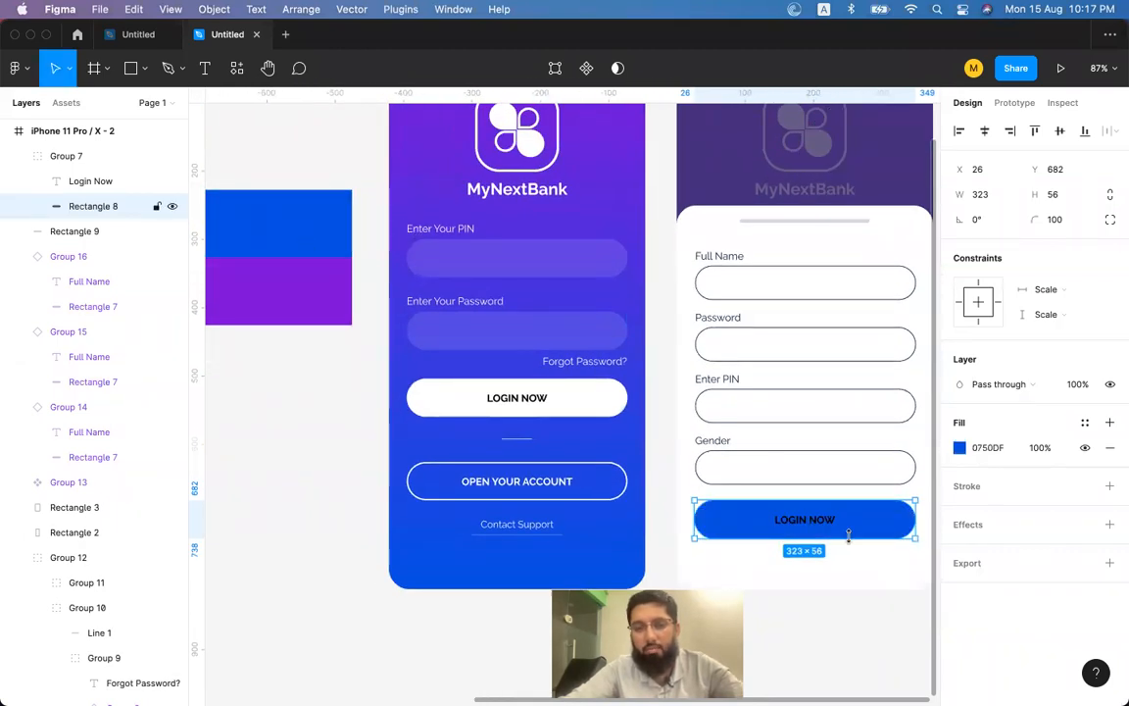
click(809, 521)
scroll(832, 576, right, 3)
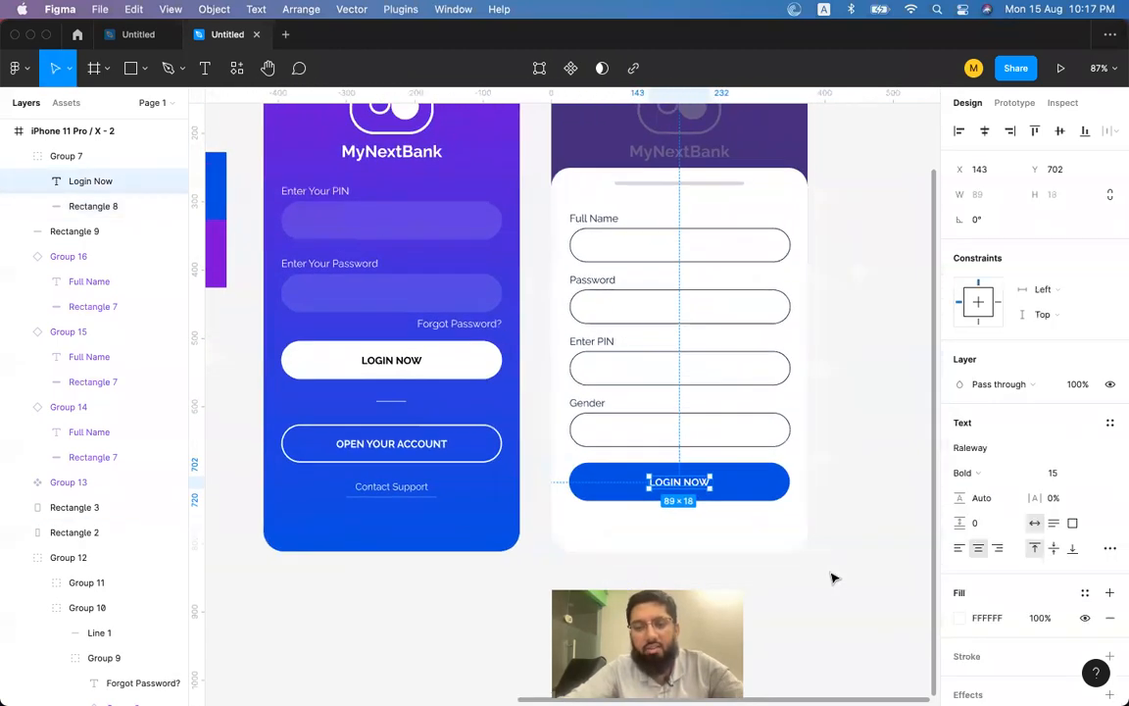
scroll(831, 576, right, 2)
click(831, 577)
click(714, 467)
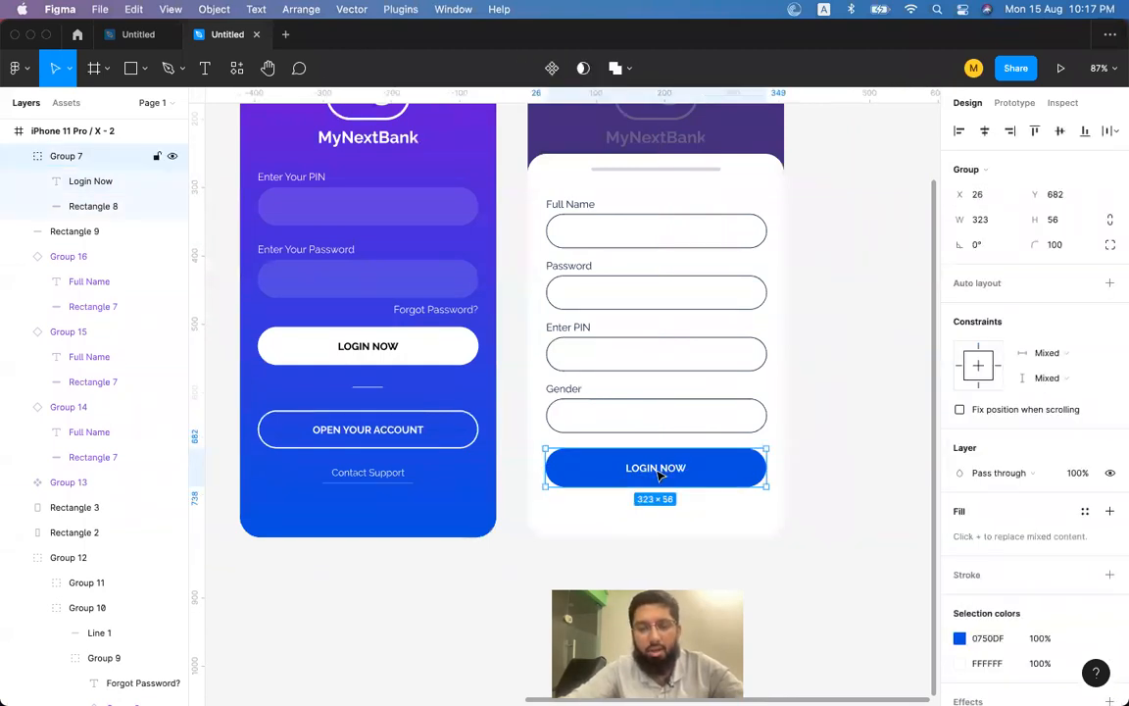
scroll(658, 474, left, 5)
scroll(659, 473, up, 1)
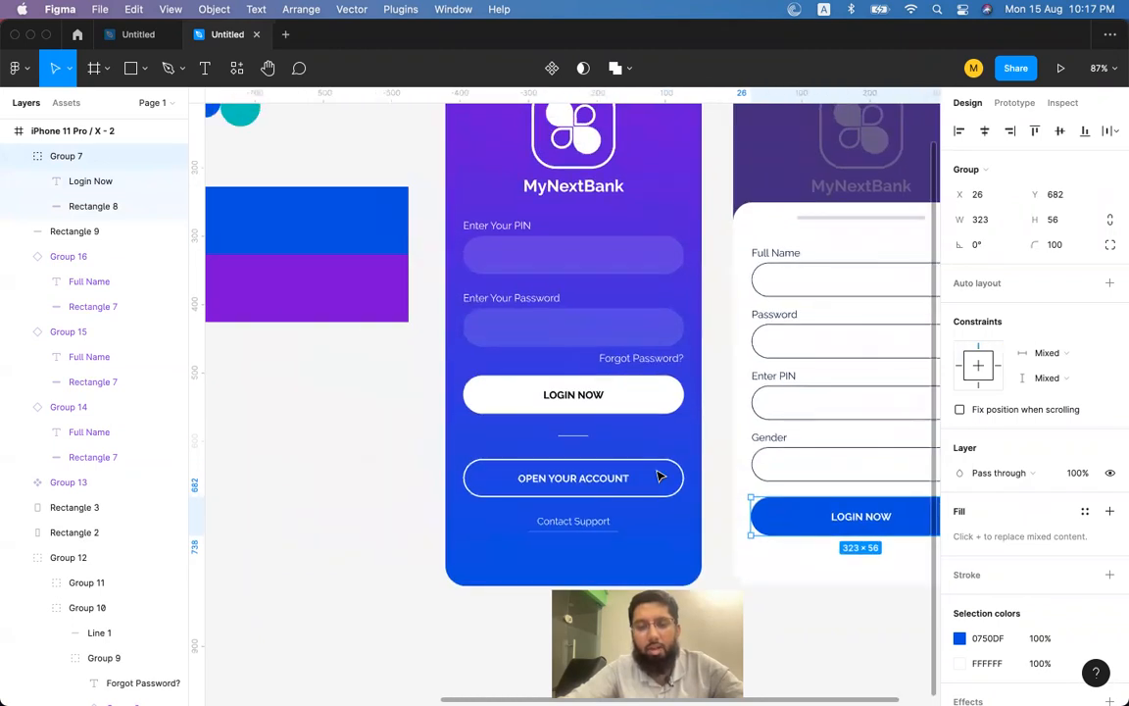
scroll(798, 486, right, 3)
scroll(798, 487, down, 2)
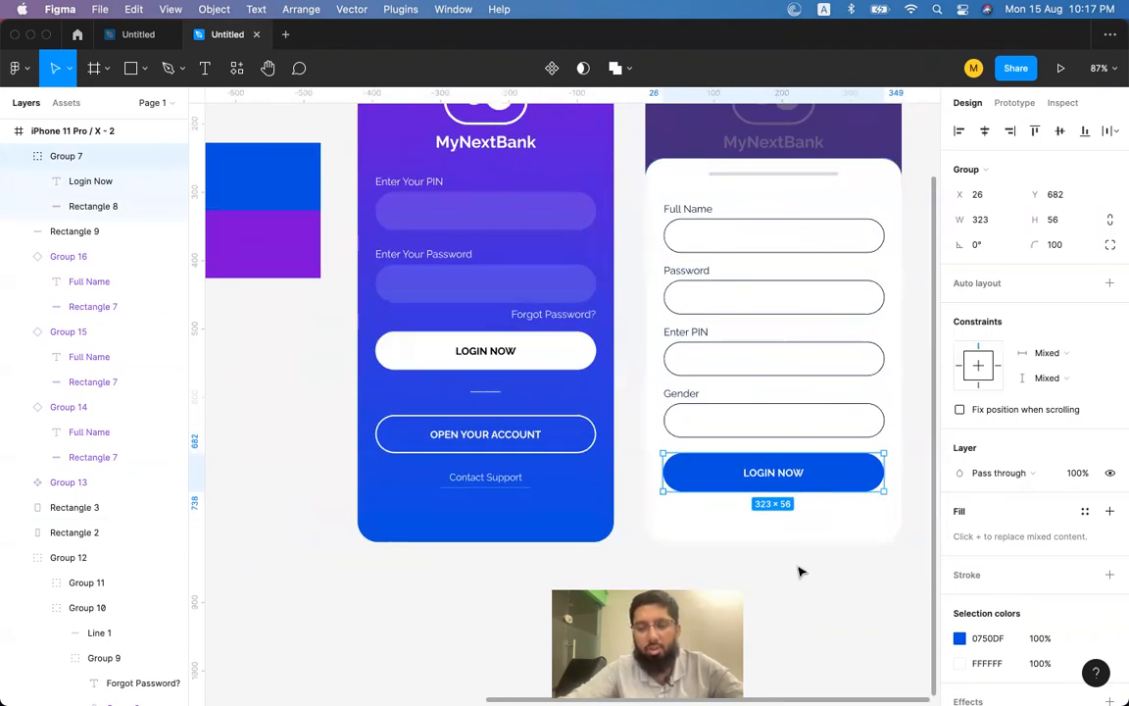
scroll(811, 479, right, 4)
click(812, 479)
click(693, 476)
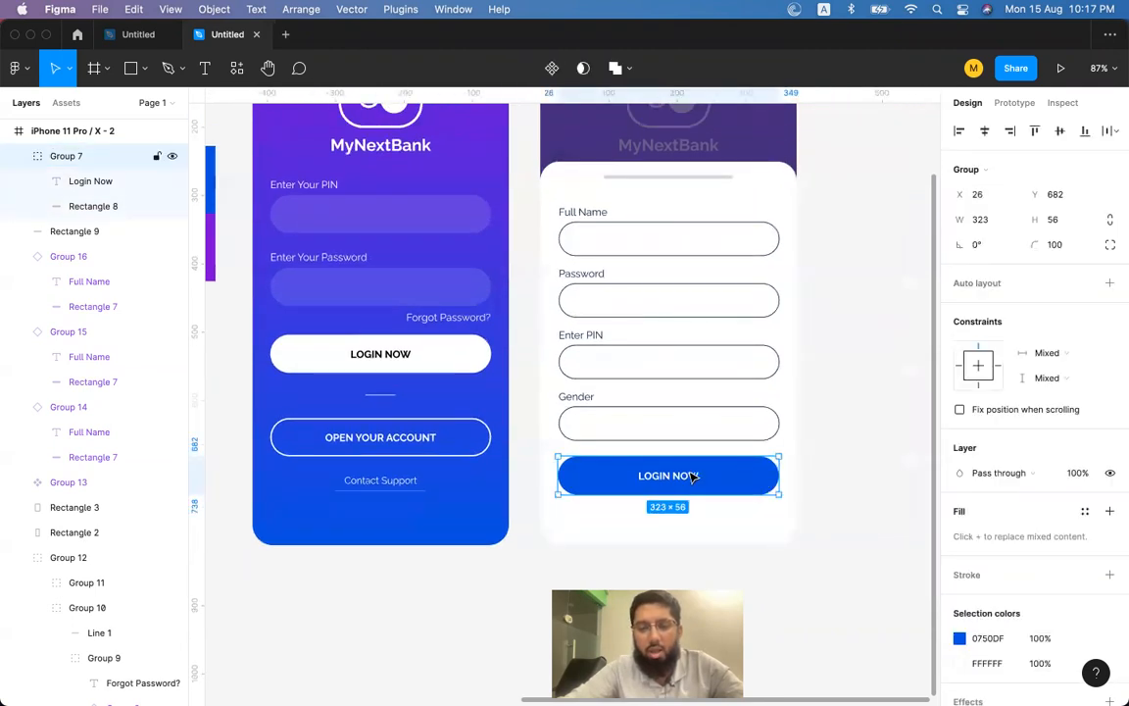
Copy the login screen's Contact Support link and paste a duplicate.
drag(674, 481, 673, 522)
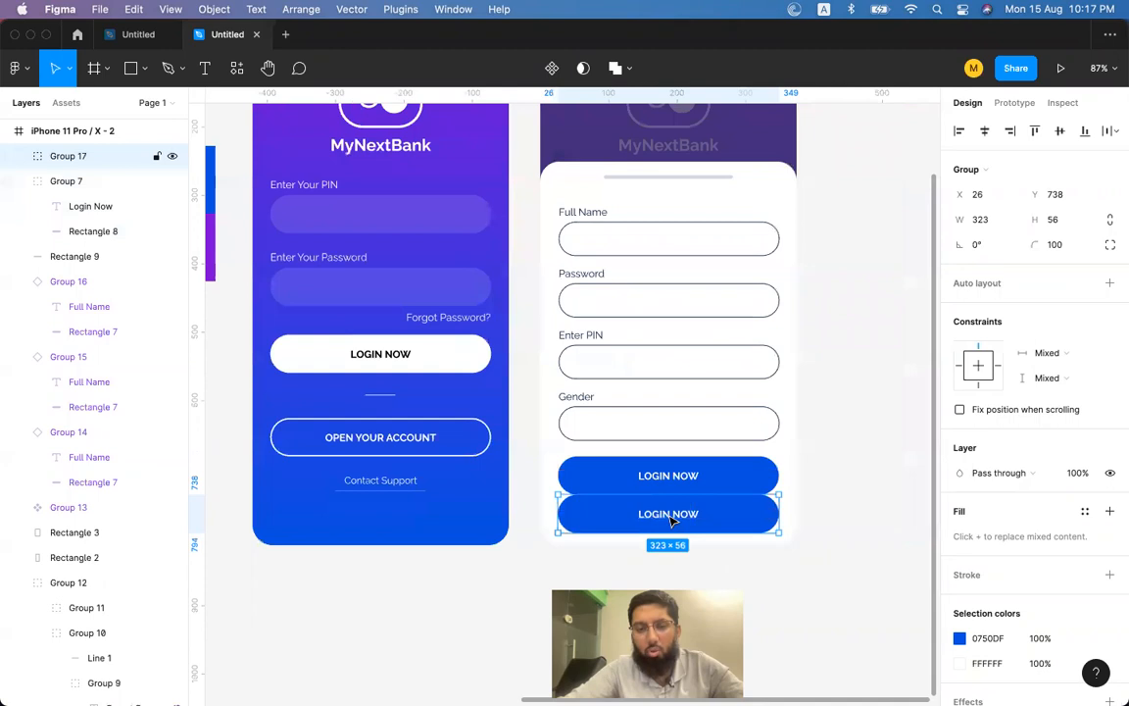
key(super+z)
double_click(372, 484)
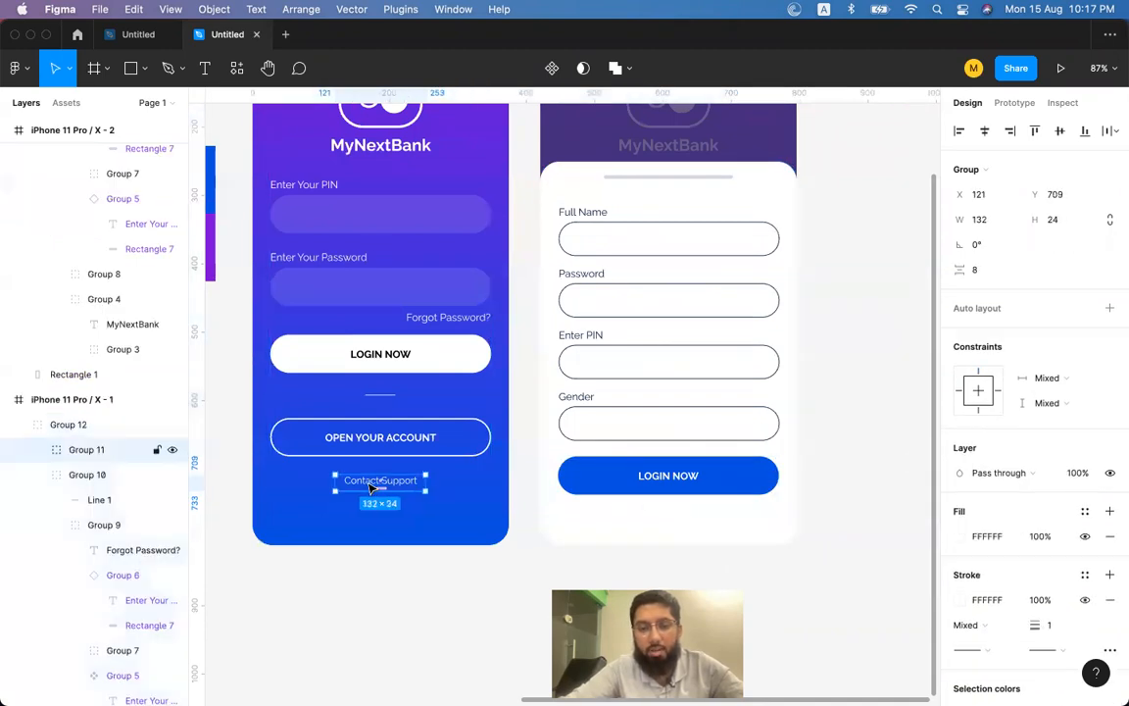
double_click(372, 484)
click(541, 544)
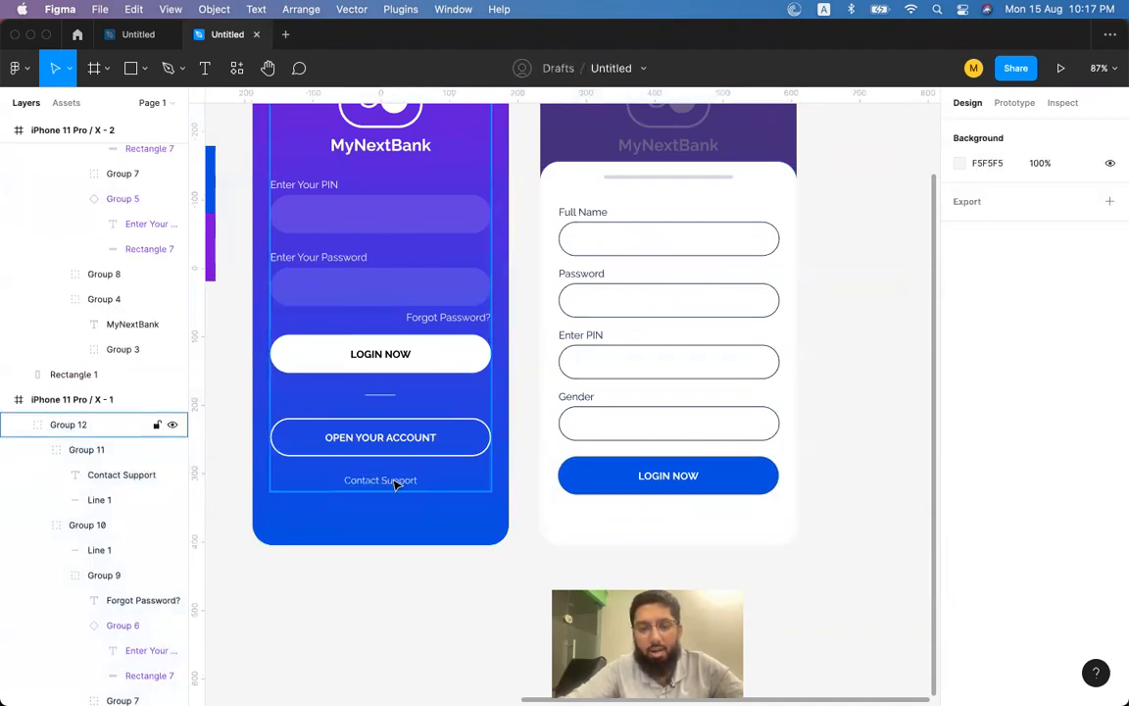
click(395, 484)
key(super+c)
click(546, 516)
key(super+v)
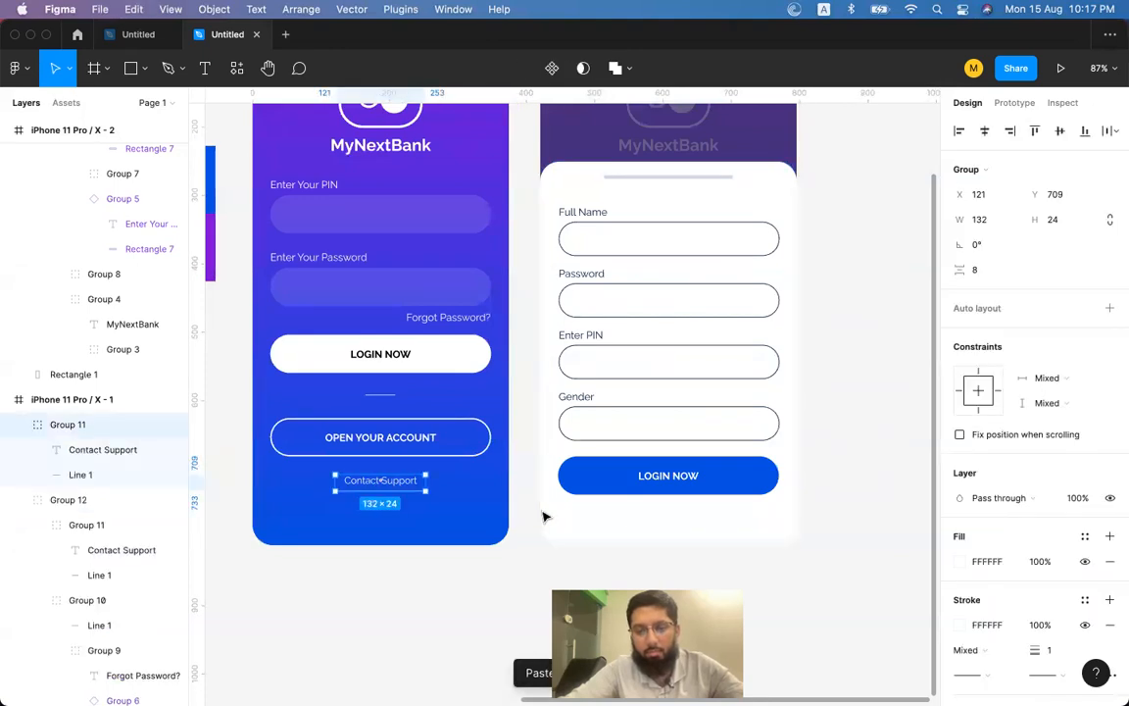
Centre the pasted link below LOGIN NOW and set its fill to navy 081A3E.
drag(400, 490, 697, 527)
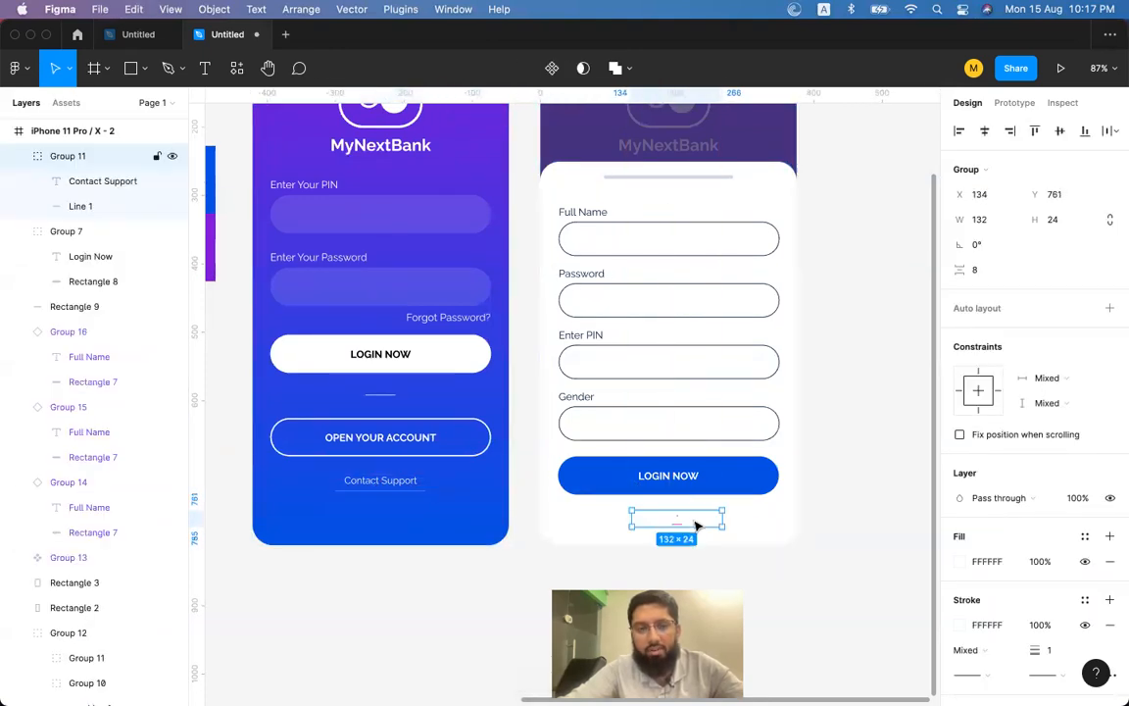
click(987, 133)
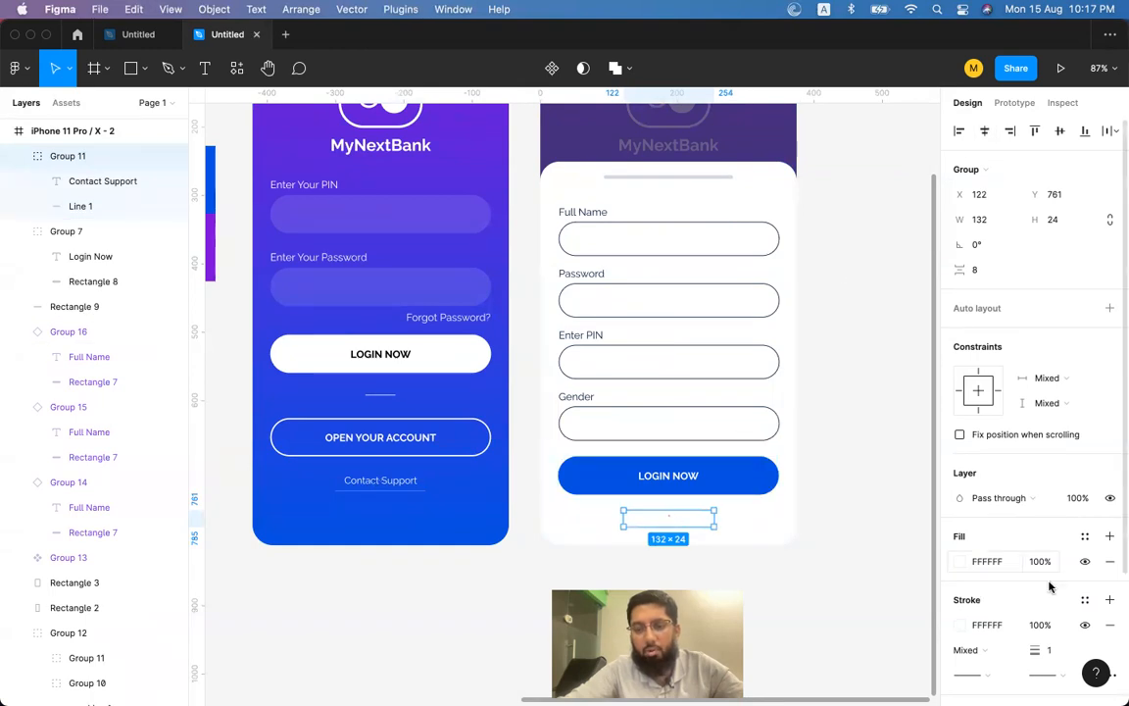
scroll(990, 512, down, 2)
click(960, 475)
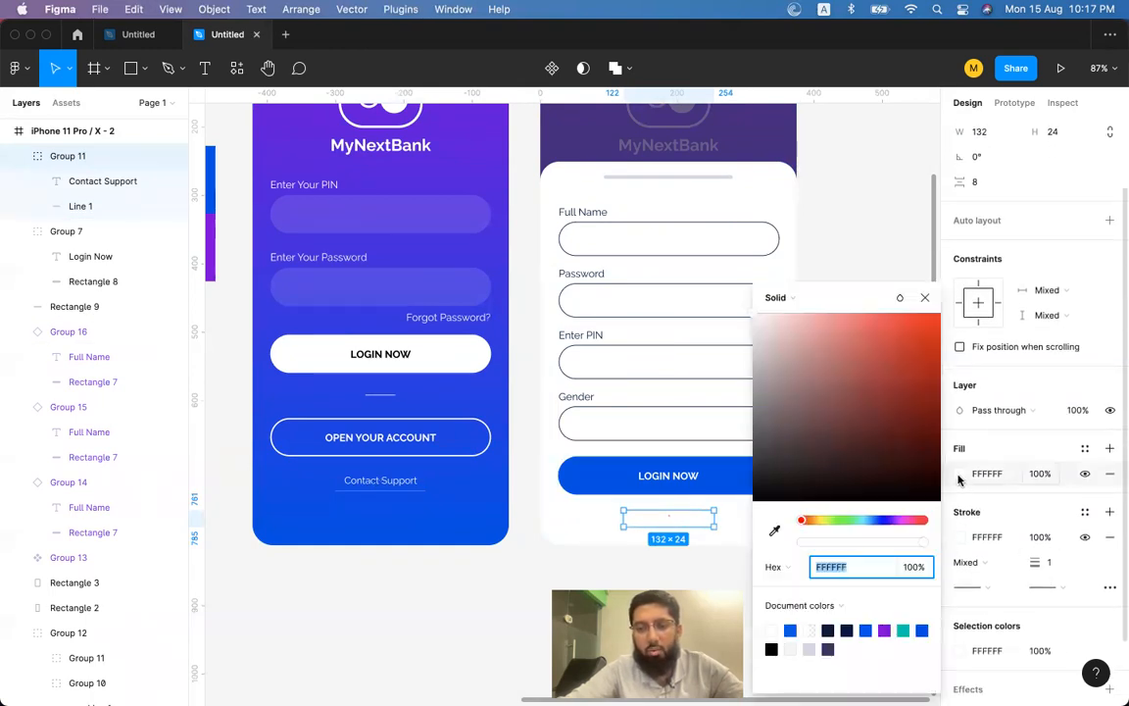
click(775, 532)
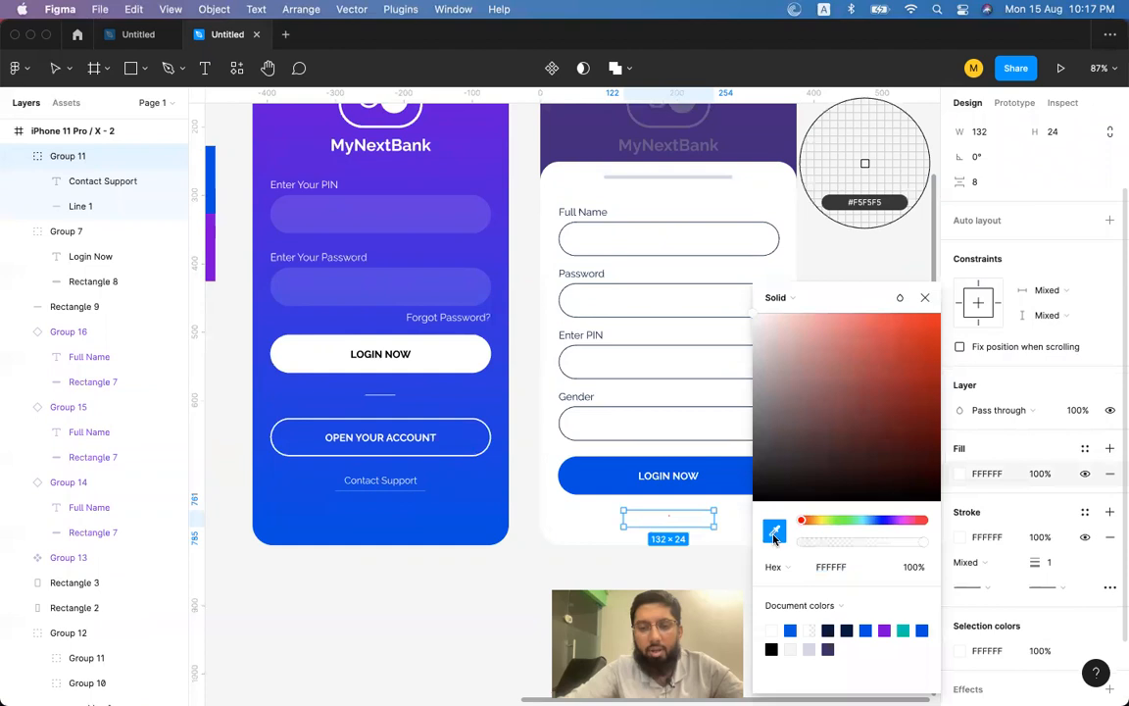
scroll(589, 208, up, 5)
scroll(587, 207, up, 2)
click(586, 210)
scroll(586, 216, down, 8)
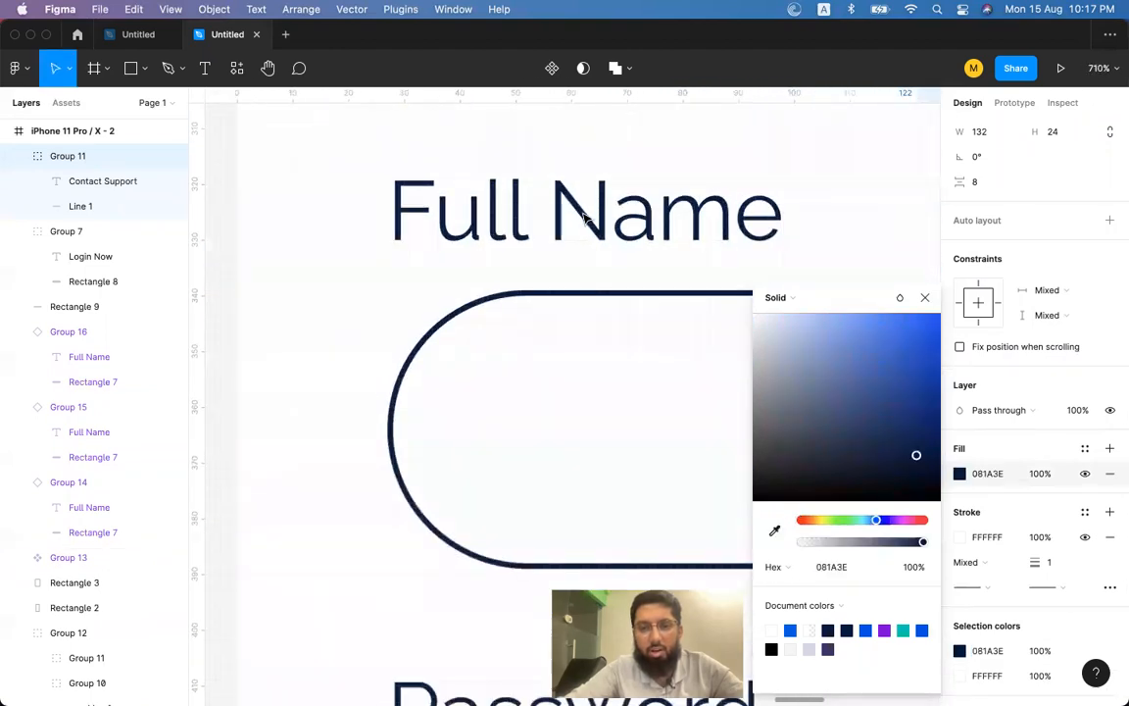
scroll(586, 218, down, 3)
scroll(597, 384, up, 4)
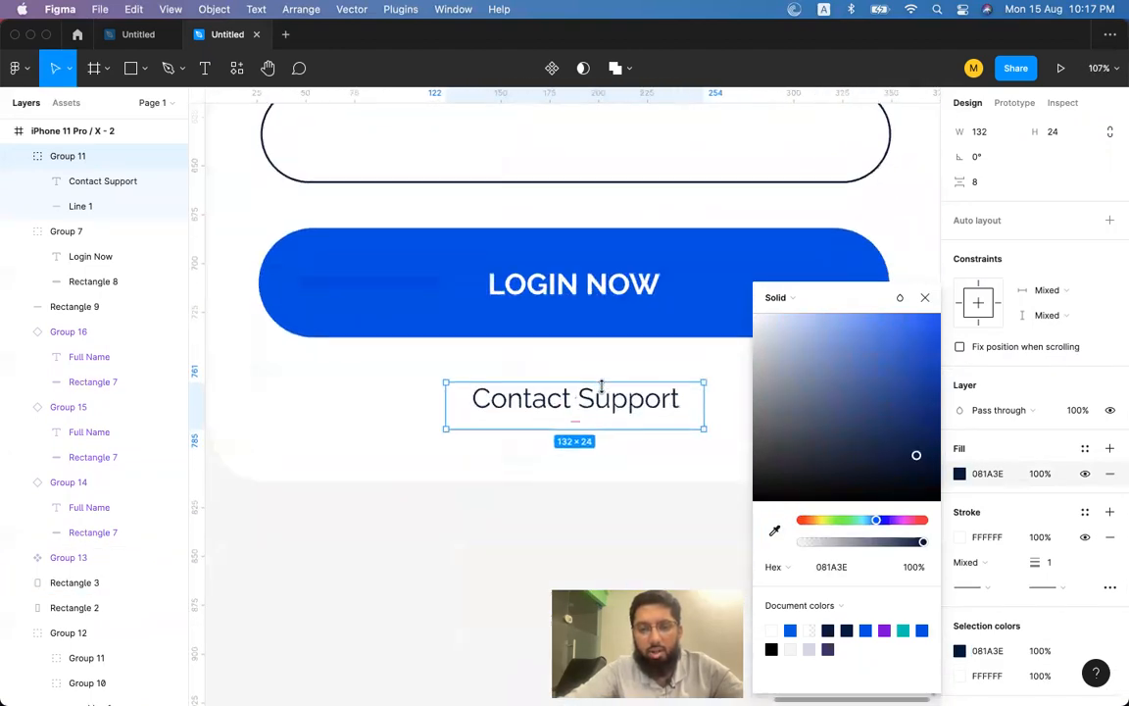
Set the link's stroke to the same navy 081A3E.
click(960, 538)
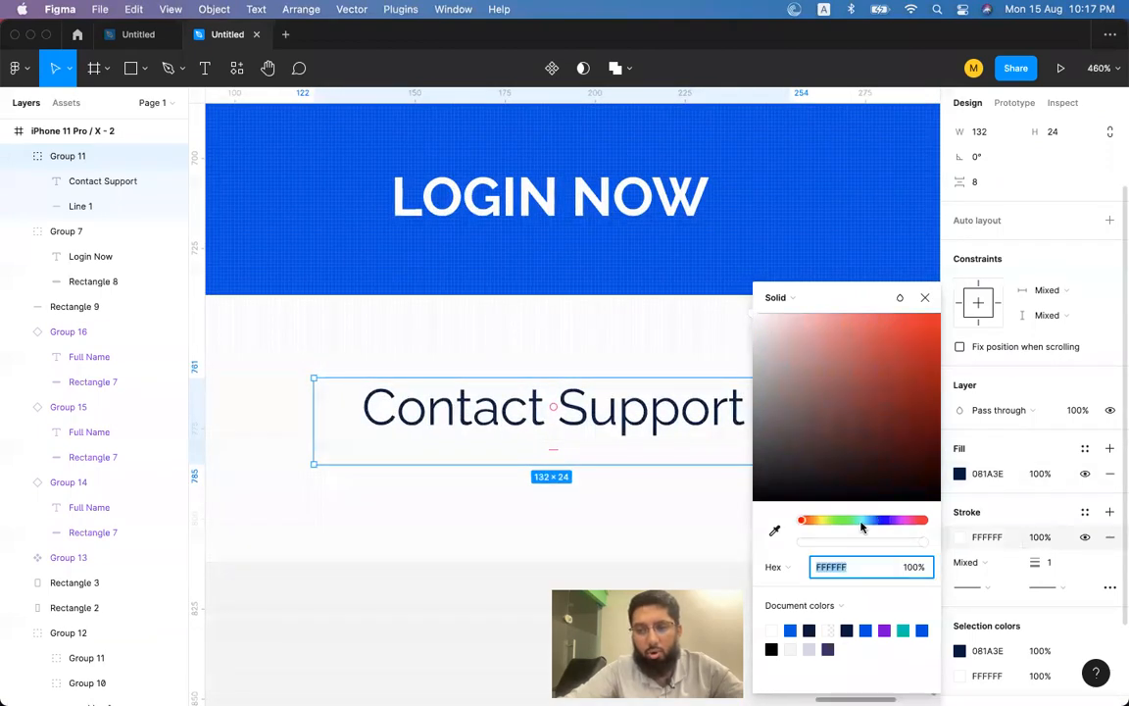
click(774, 531)
scroll(617, 374, up, 15)
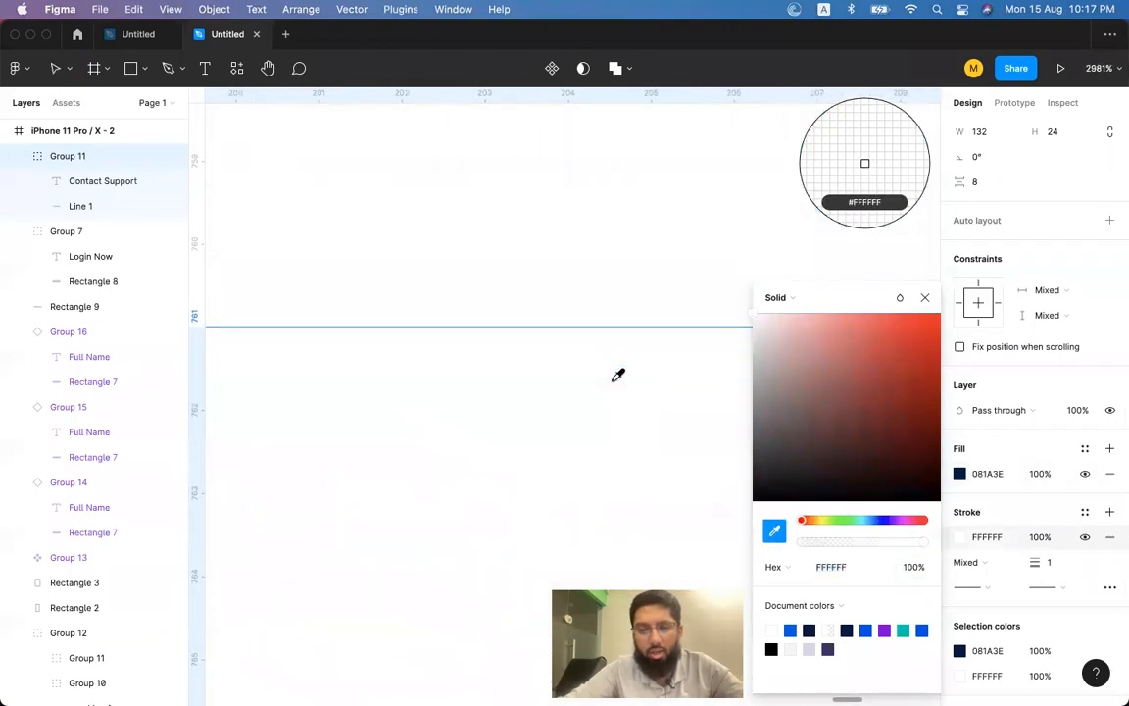
click(608, 443)
scroll(608, 446, down, 15)
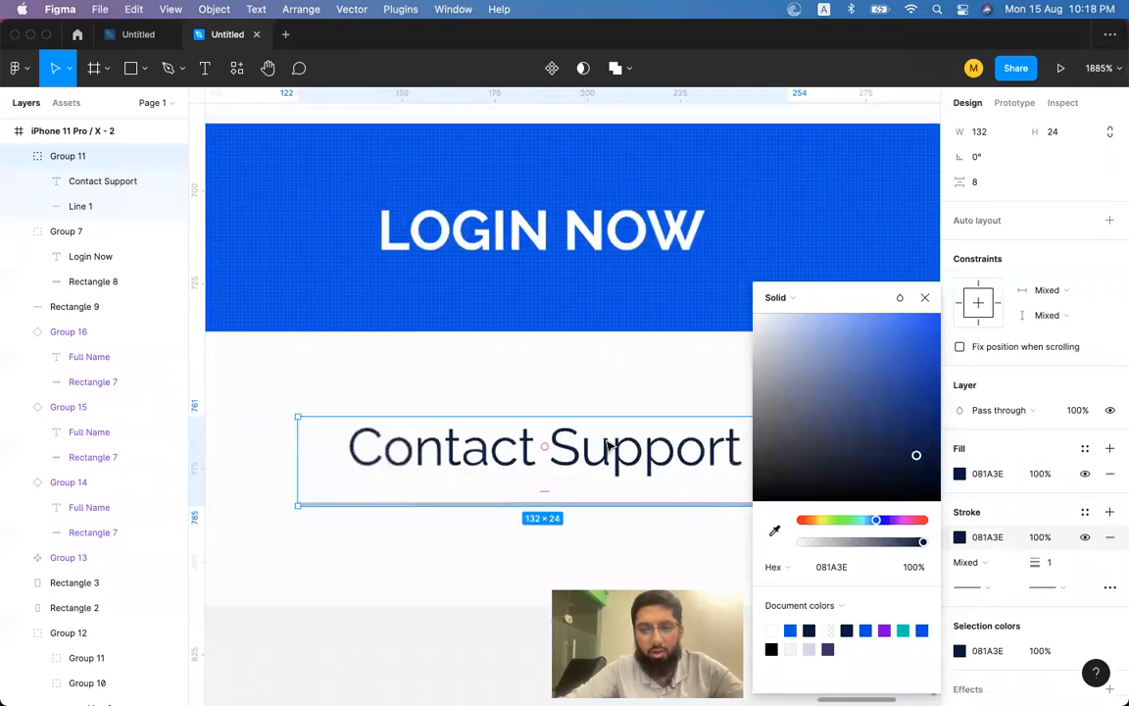
scroll(608, 446, down, 4)
click(631, 507)
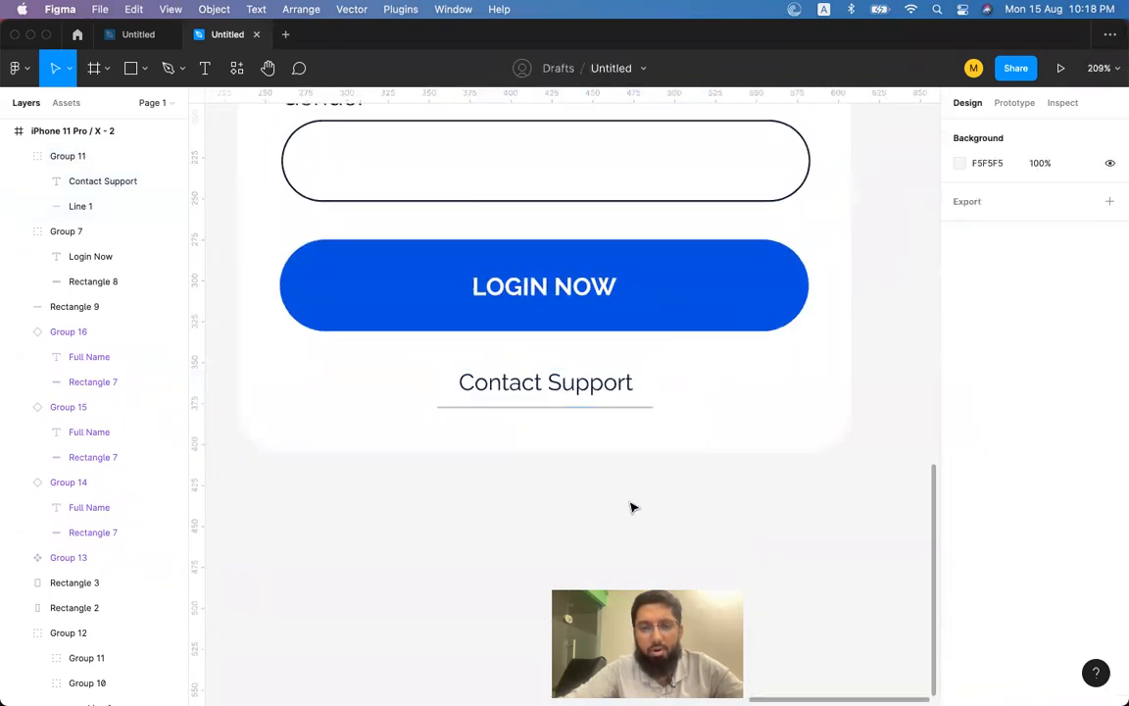
scroll(631, 507, down, 3)
click(603, 443)
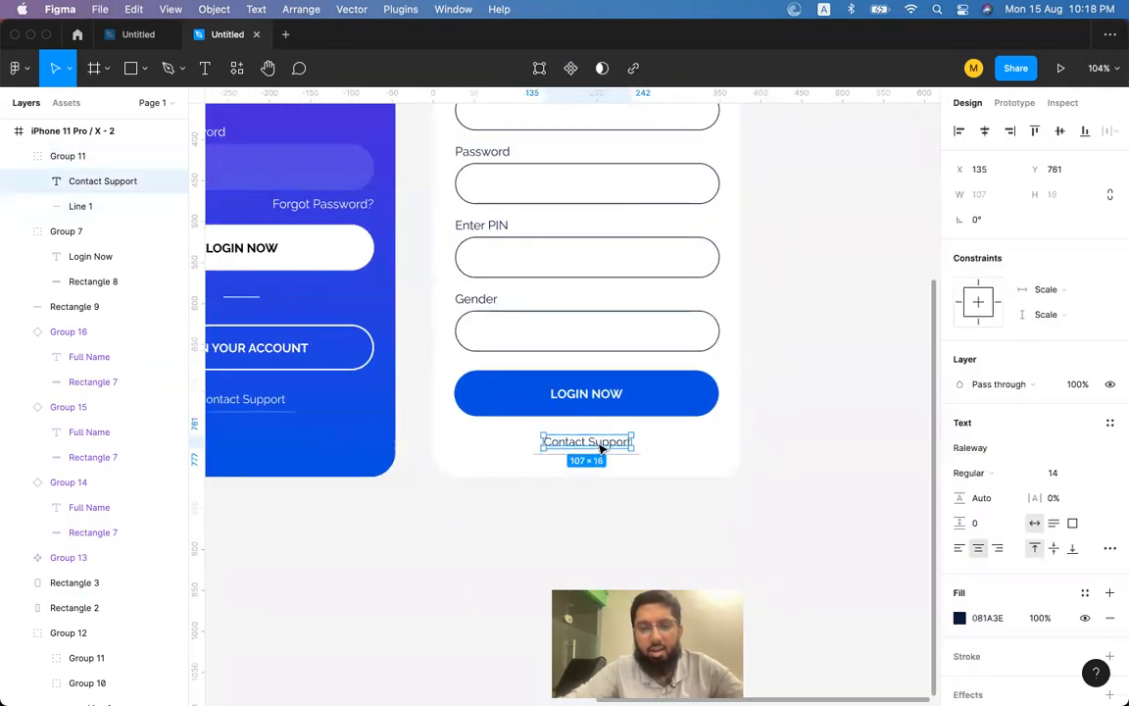
Change the copied link's text from Contact Support to Close.
double_click(603, 443)
text(Close)
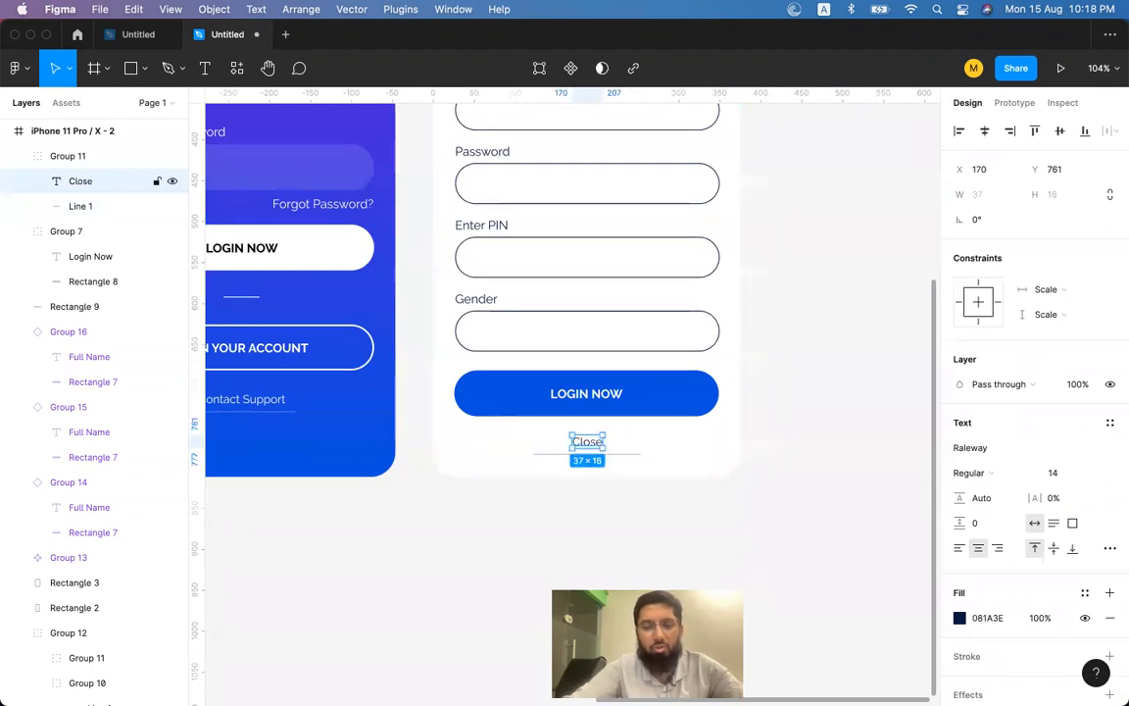
click(640, 456)
drag(639, 453, 611, 454)
key(super+z)
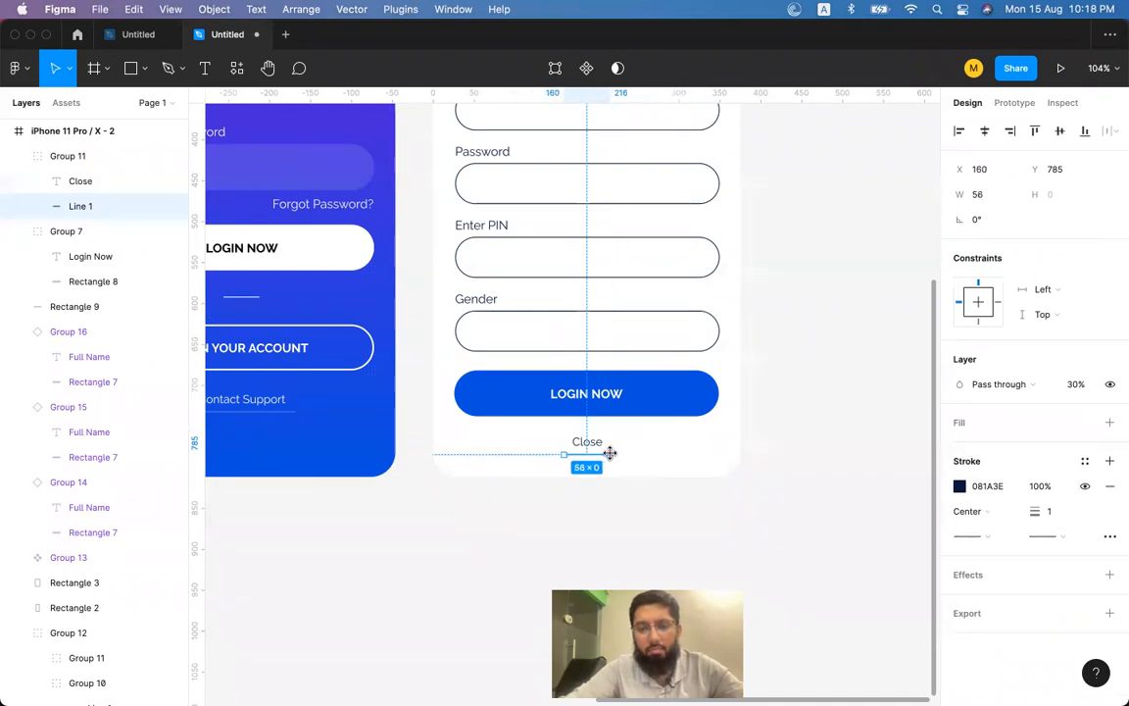
click(799, 424)
click(587, 444)
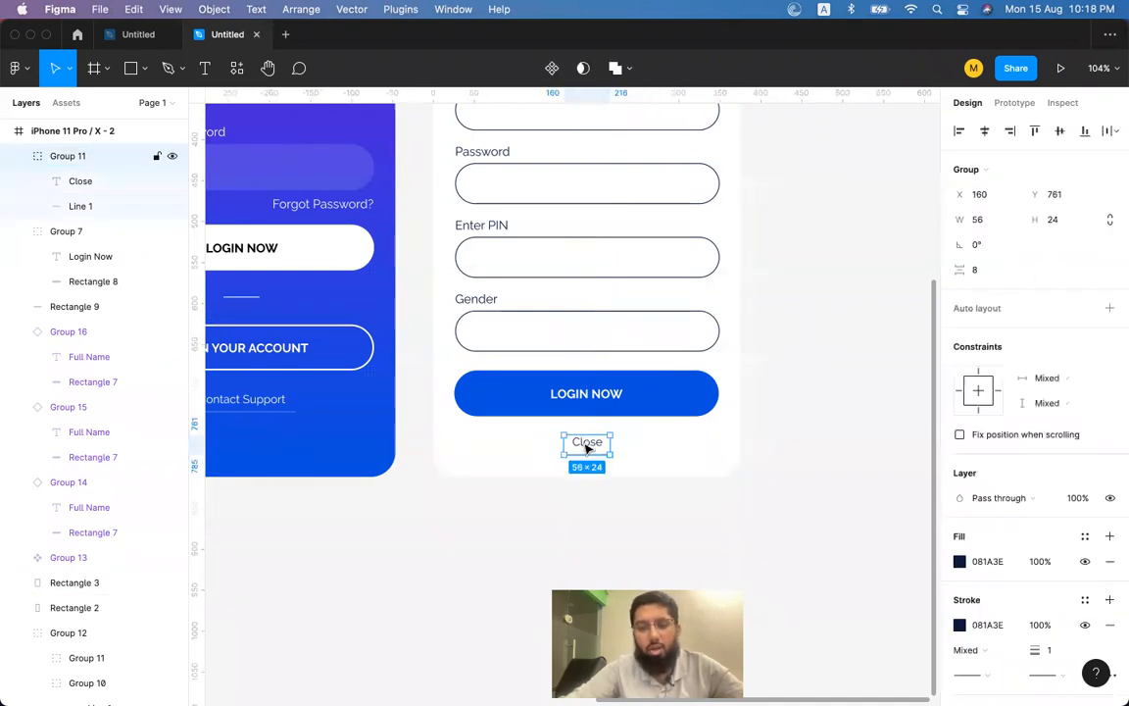
Relabel the blue LOGIN NOW button as Create Account.
click(578, 411)
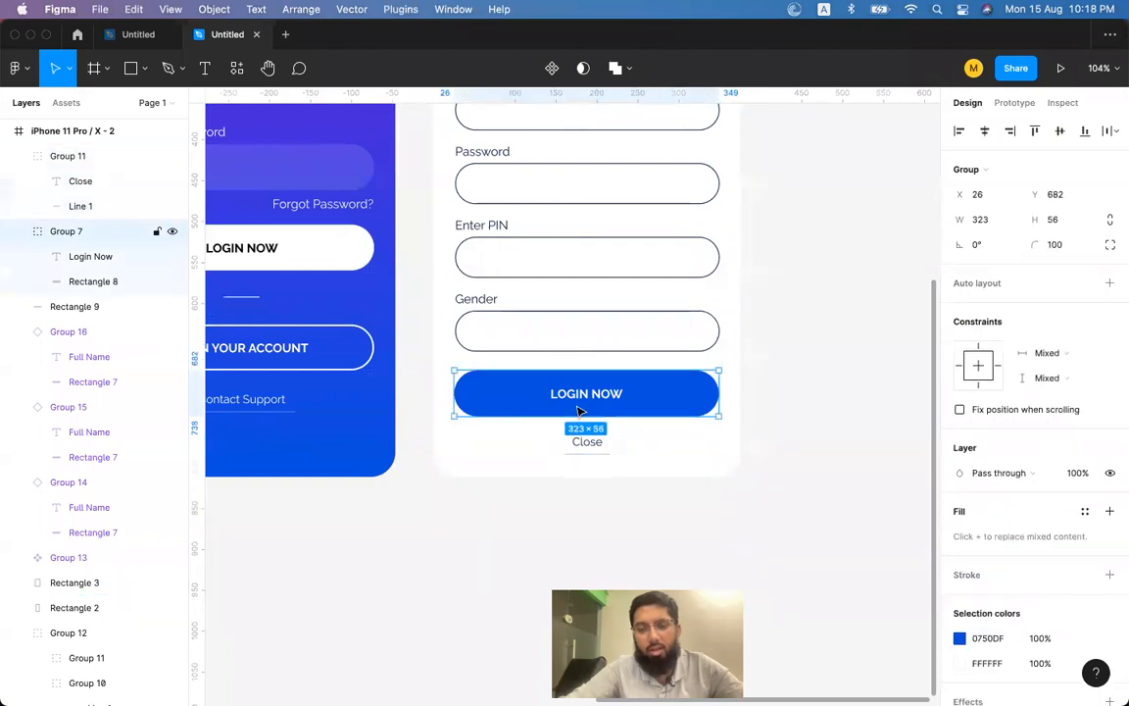
double_click(580, 396)
double_click(584, 394)
text(C)
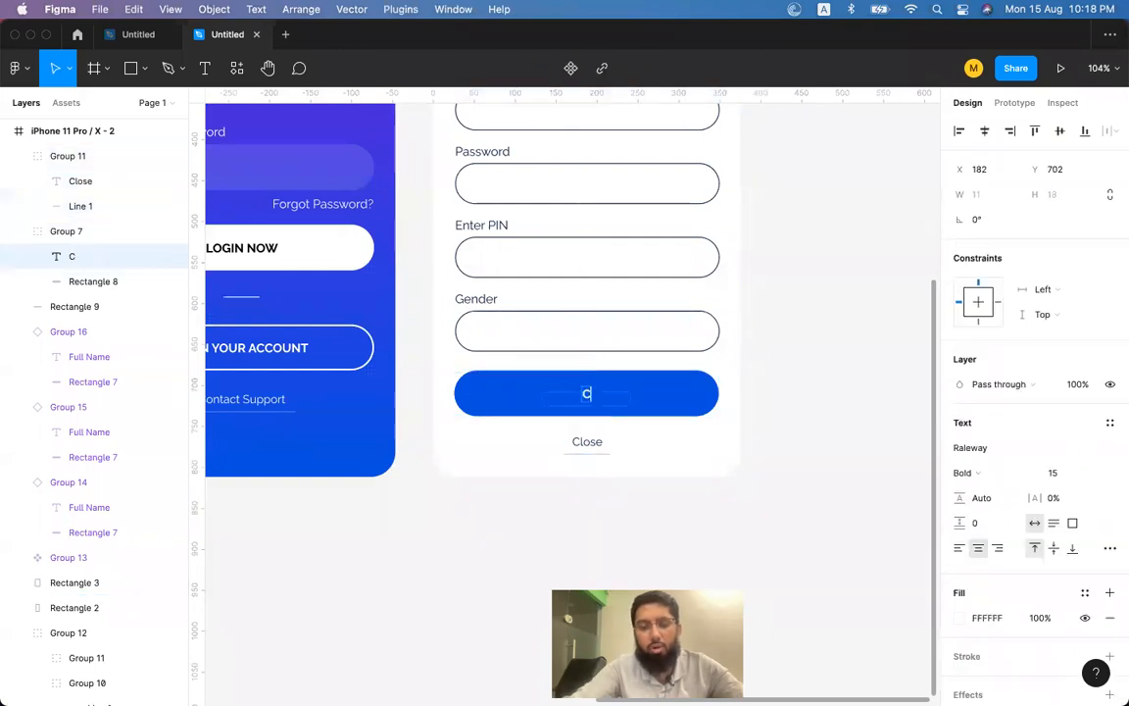
text(reate Account)
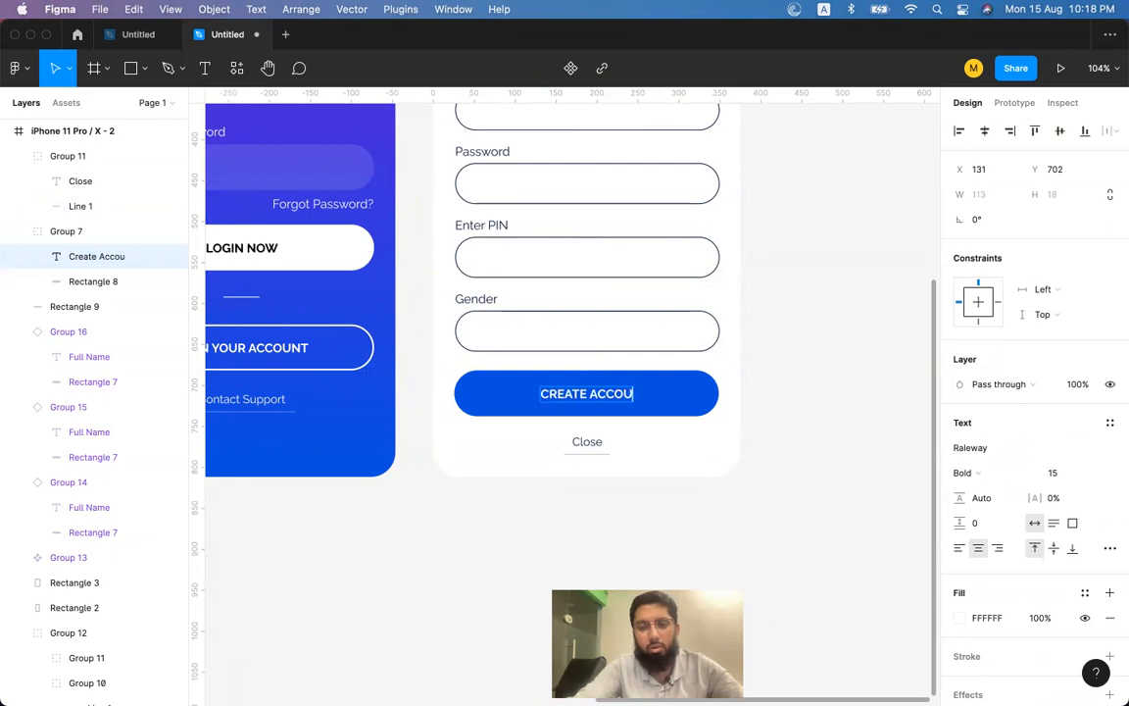
key(Escape)
click(819, 326)
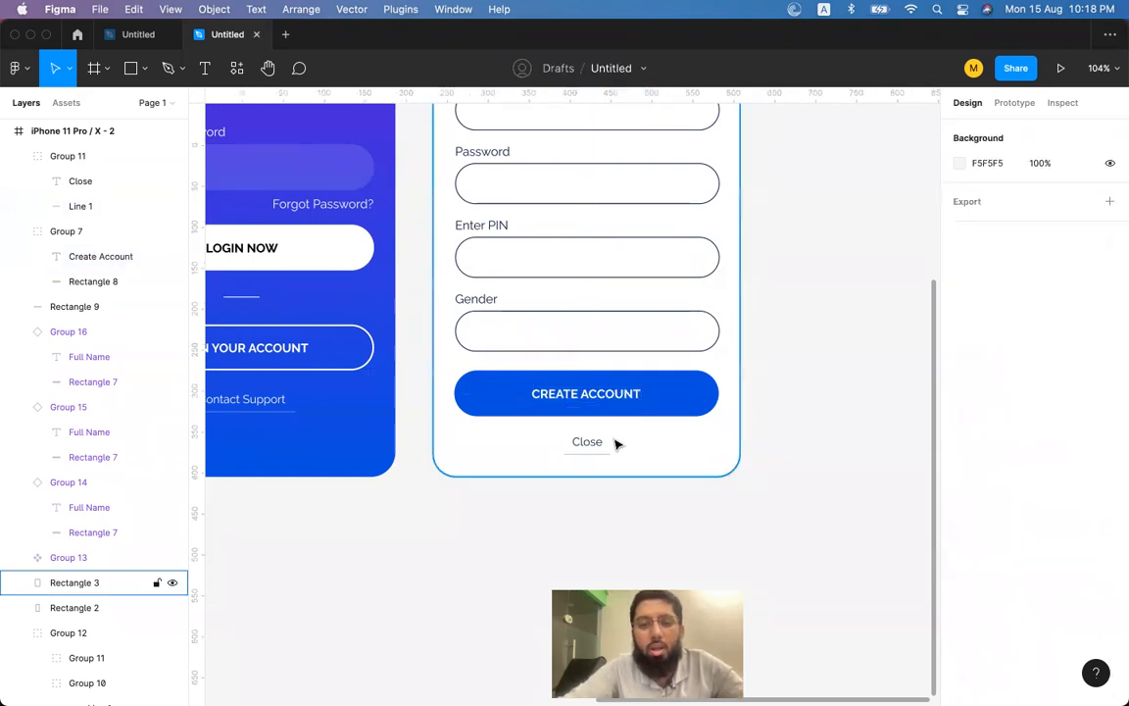
click(588, 410)
click(594, 444)
scroll(592, 446, up, 3)
scroll(592, 446, right, 3)
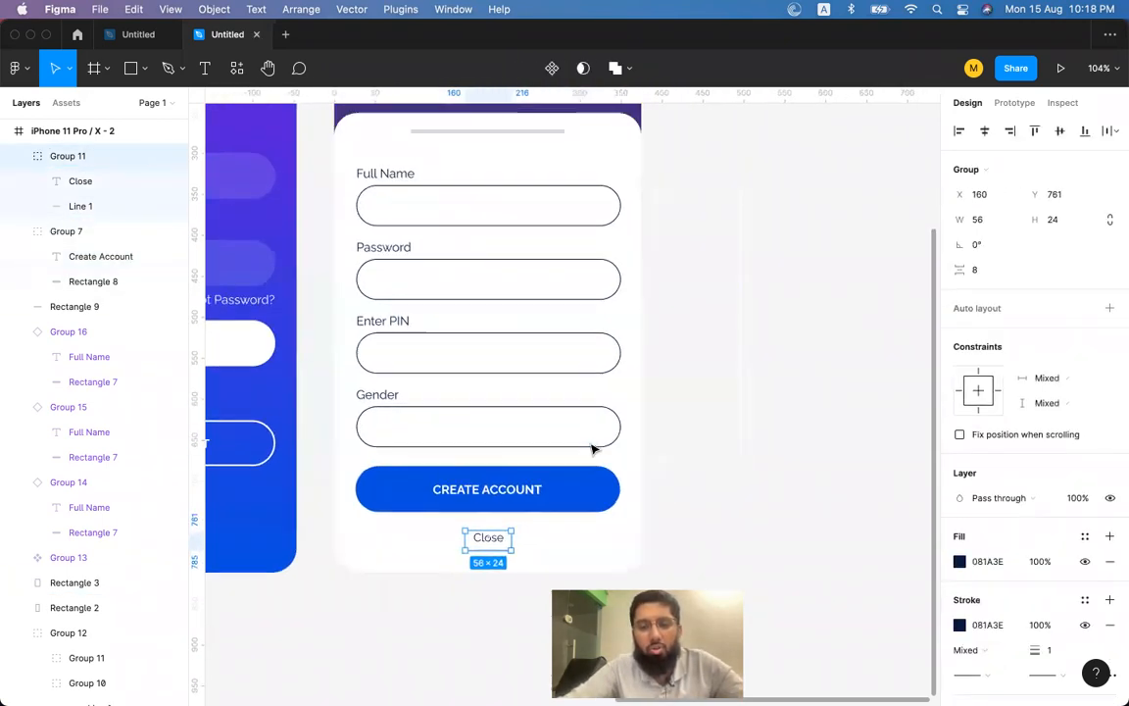
scroll(592, 453, down, 5)
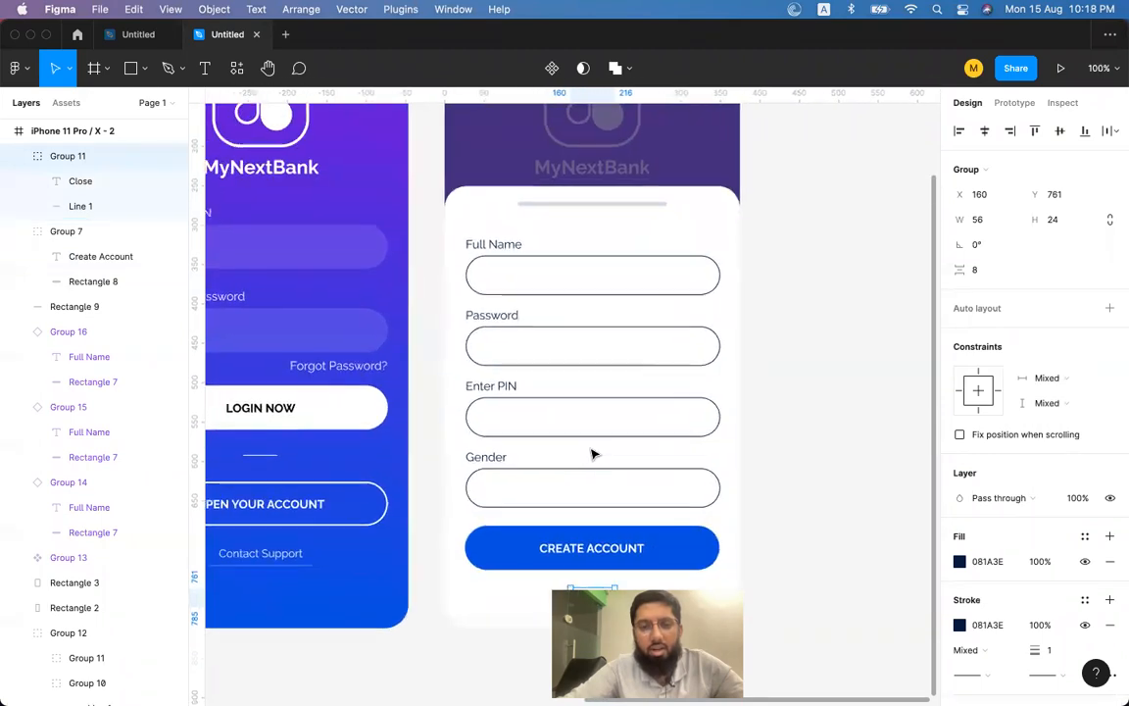
scroll(592, 454, up, 3)
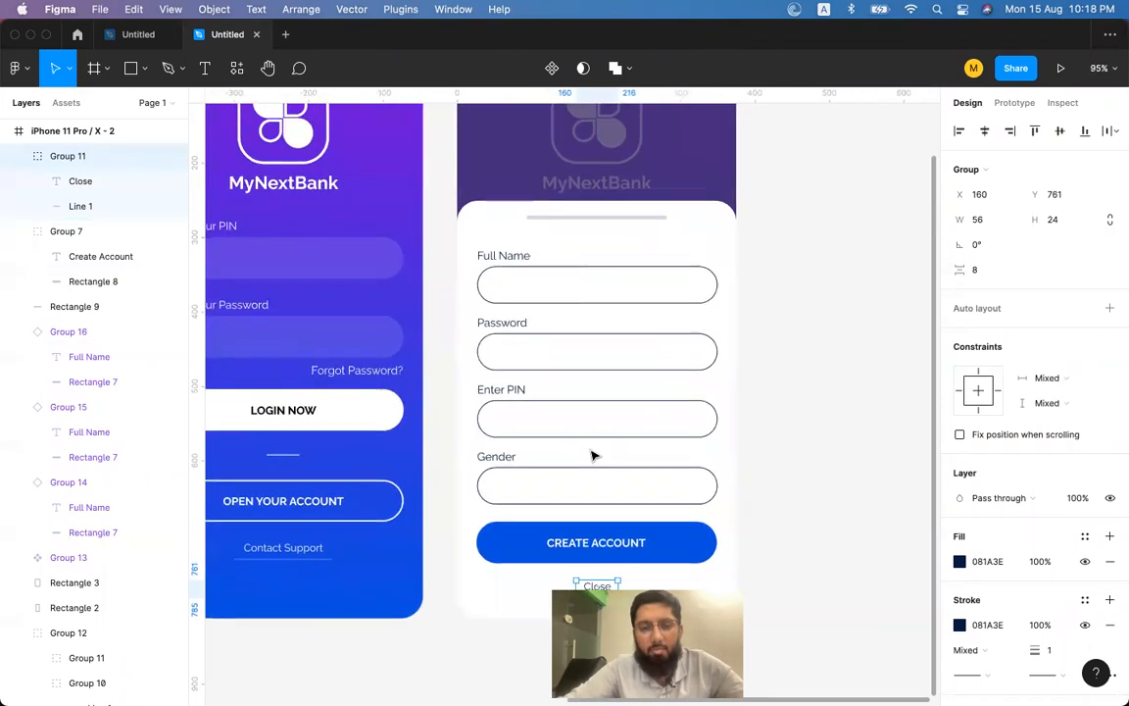
scroll(592, 454, left, 3)
Stretch the white card upward so it starts at Y 202, 610 tall.
click(414, 474)
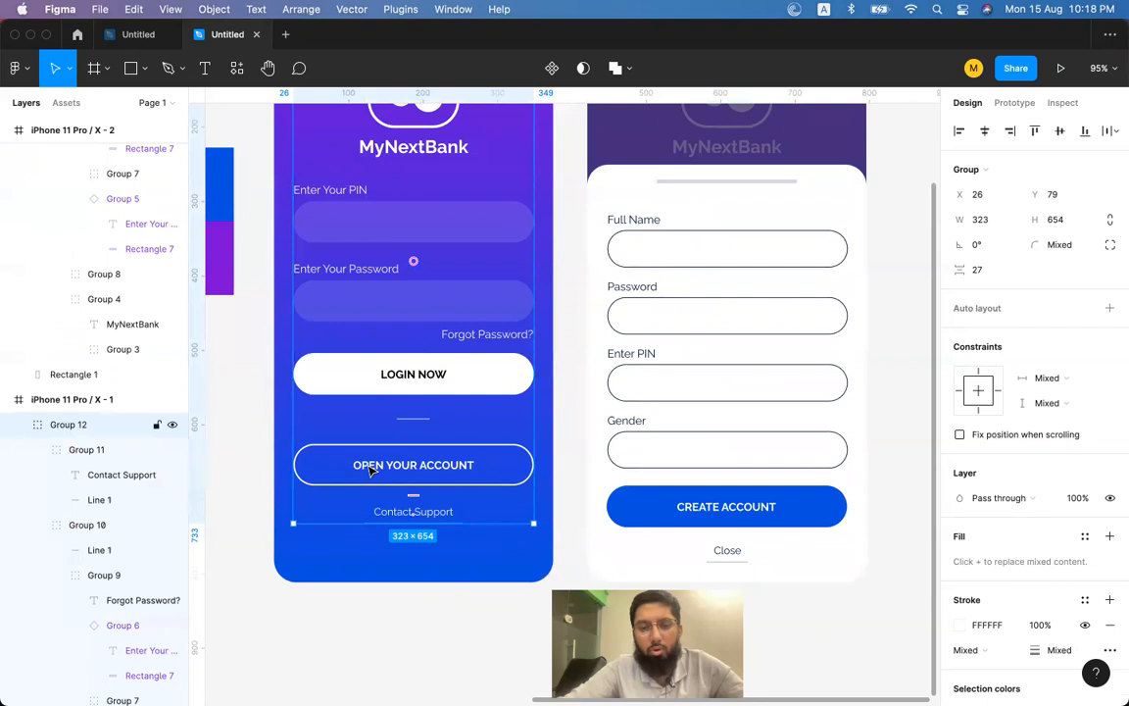
click(770, 227)
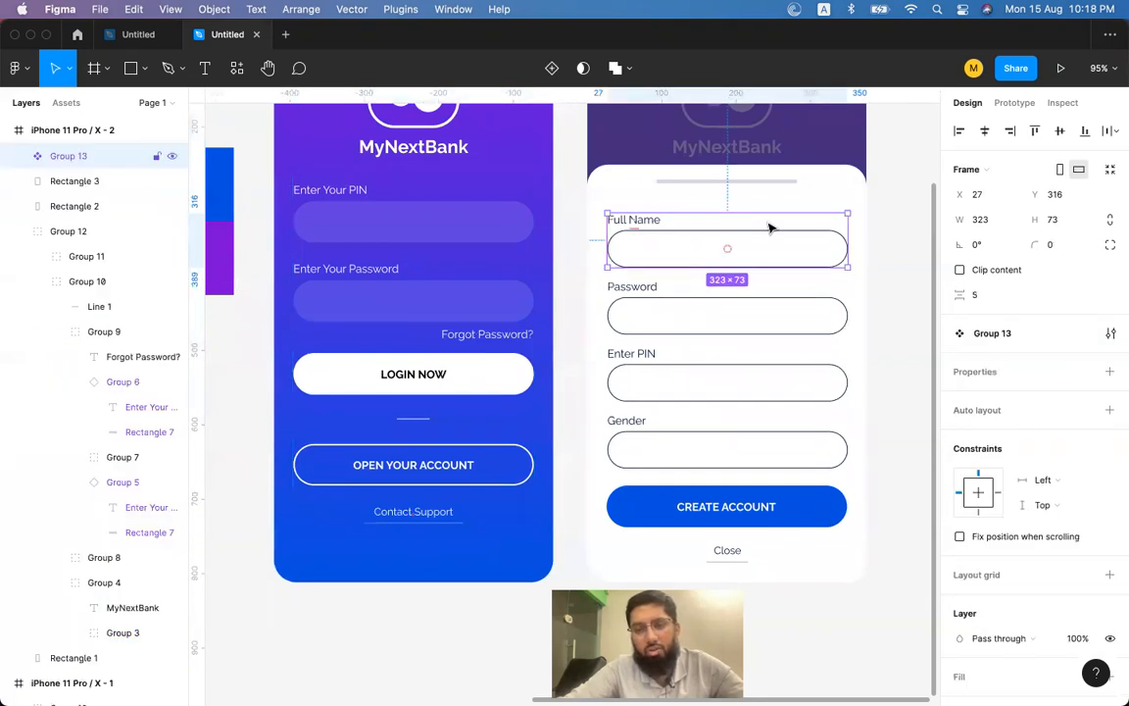
click(446, 388)
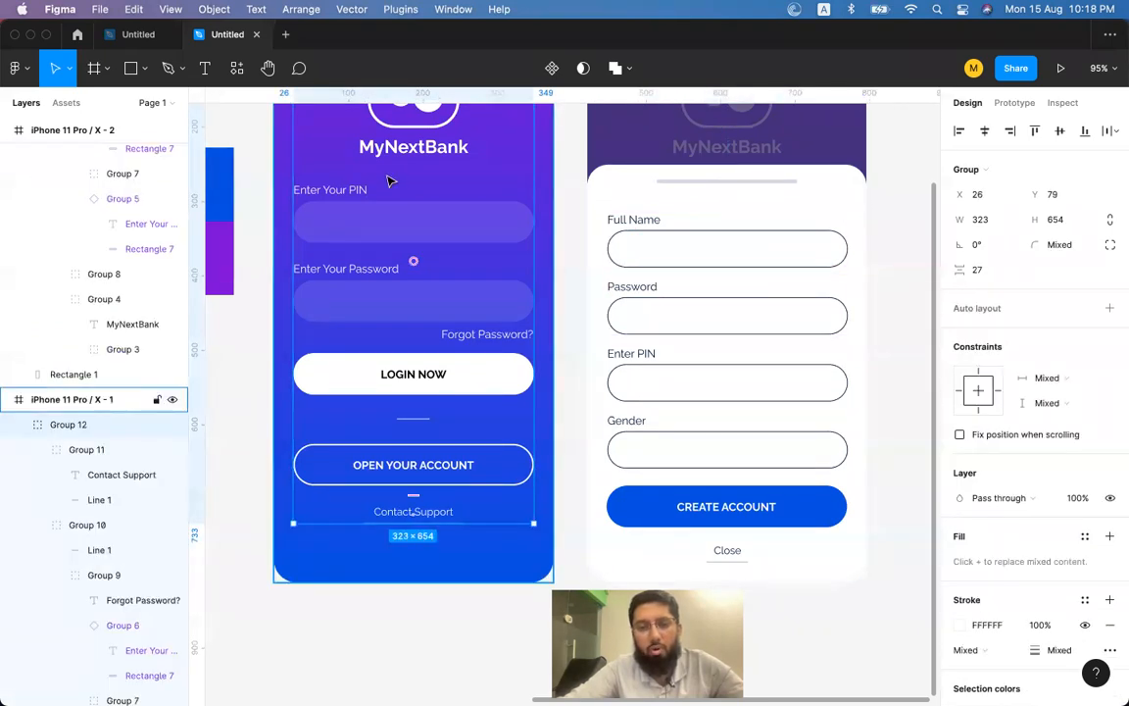
click(779, 209)
scroll(778, 209, right, 3)
scroll(777, 209, up, 3)
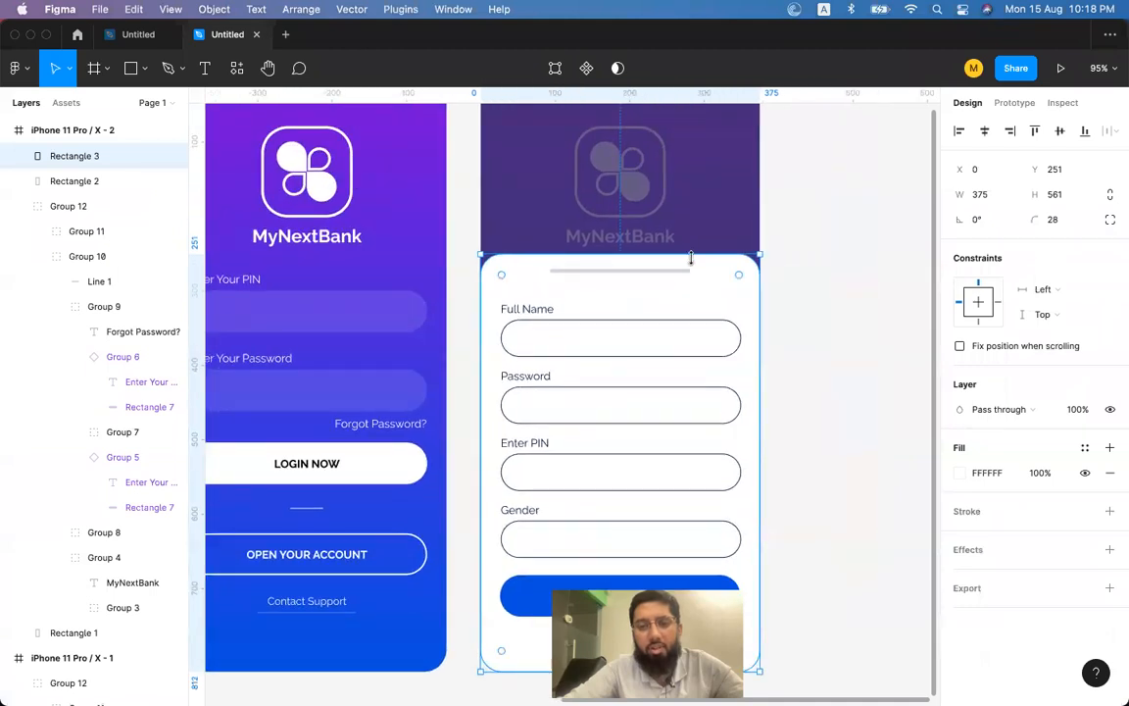
drag(671, 254, 671, 215)
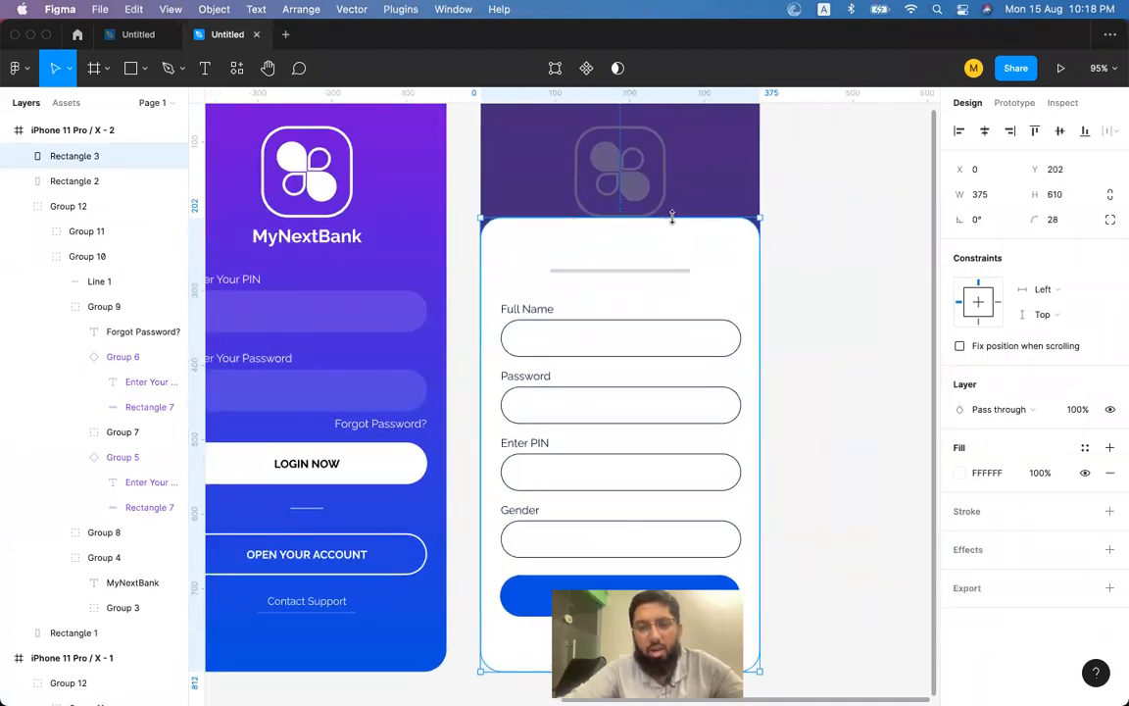
Raise the 189×5 grey handle bar to Y 212 at the card's top.
click(650, 271)
drag(650, 275, 643, 227)
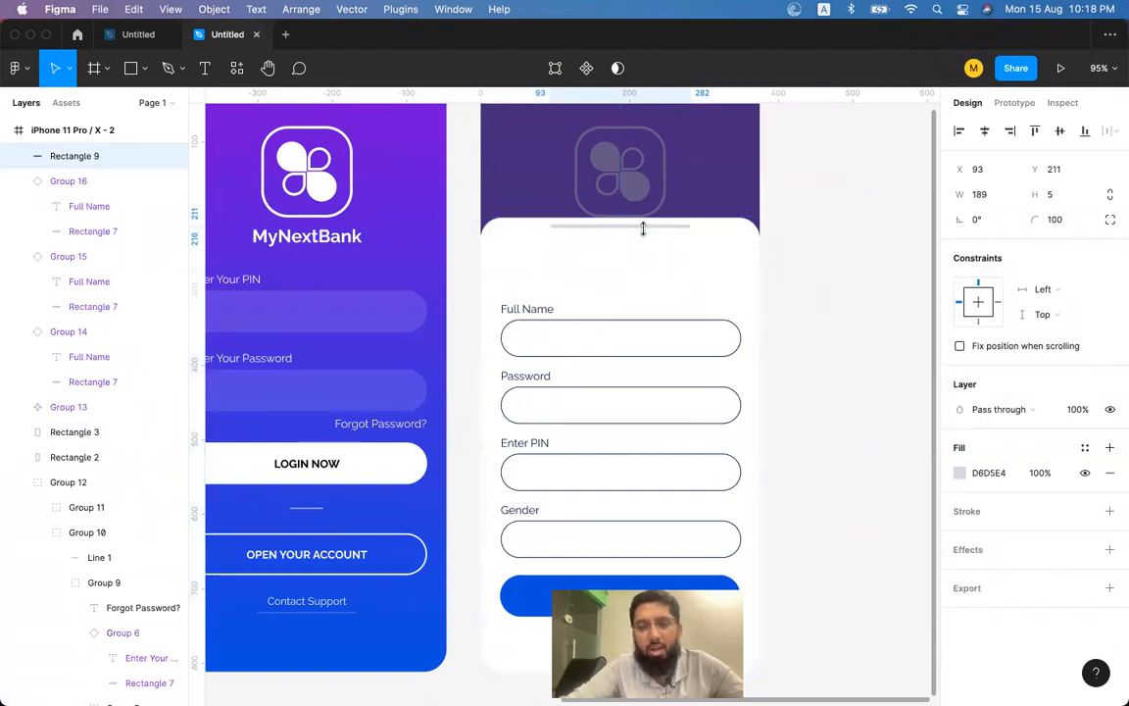
key(Up)
scroll(779, 295, left, 1)
scroll(778, 295, up, 1)
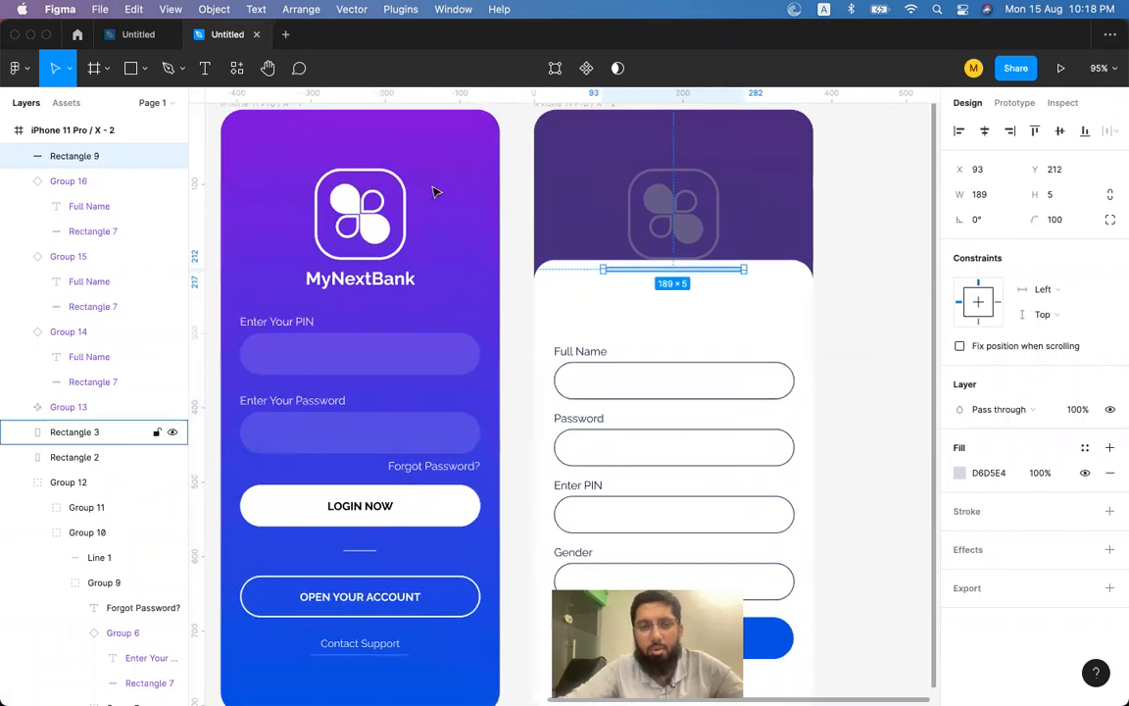
click(199, 71)
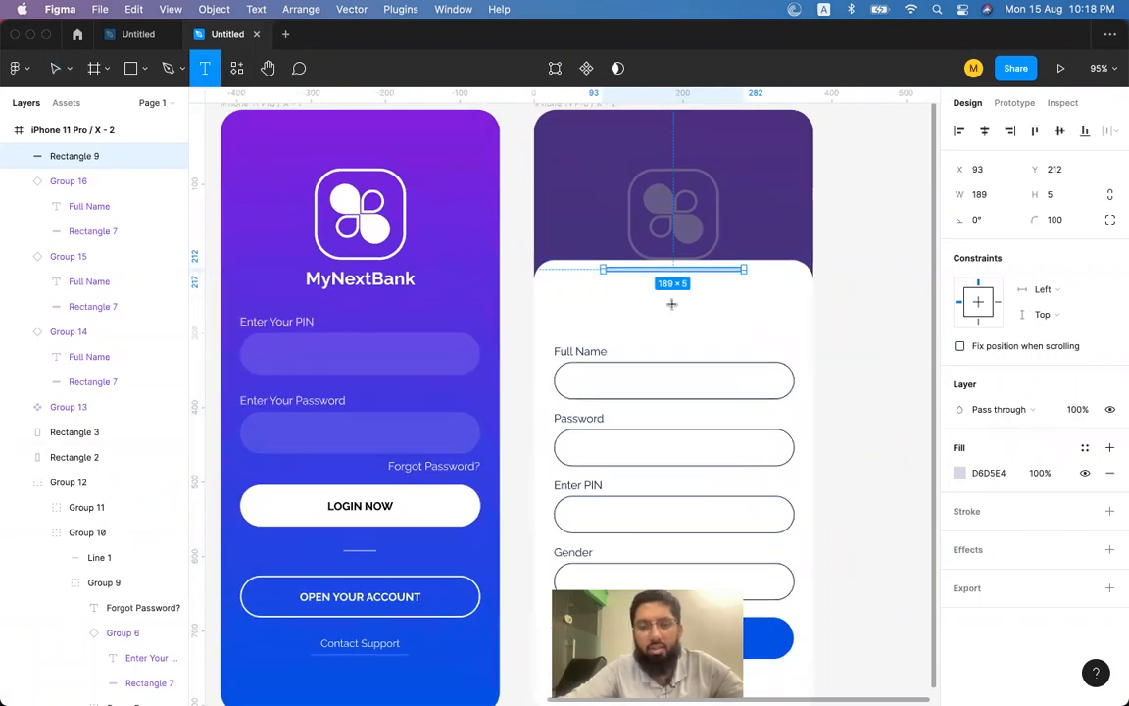
Add the text 'Open Your Account' above the Full Name label.
click(671, 312)
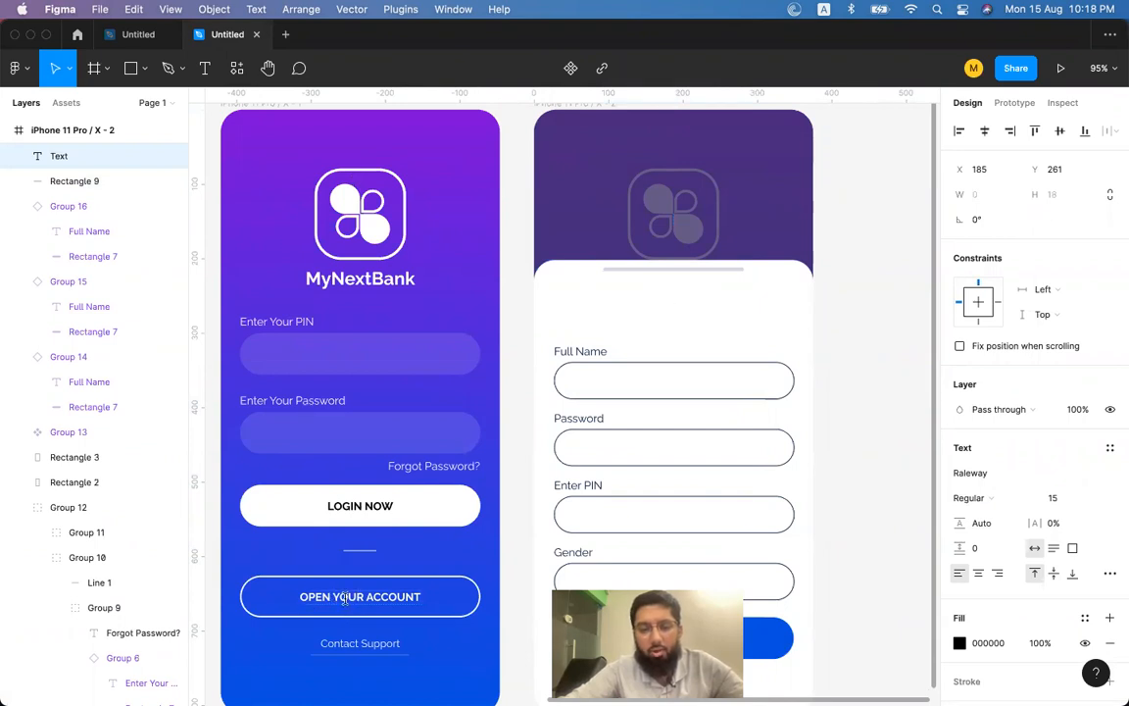
text(Open Your)
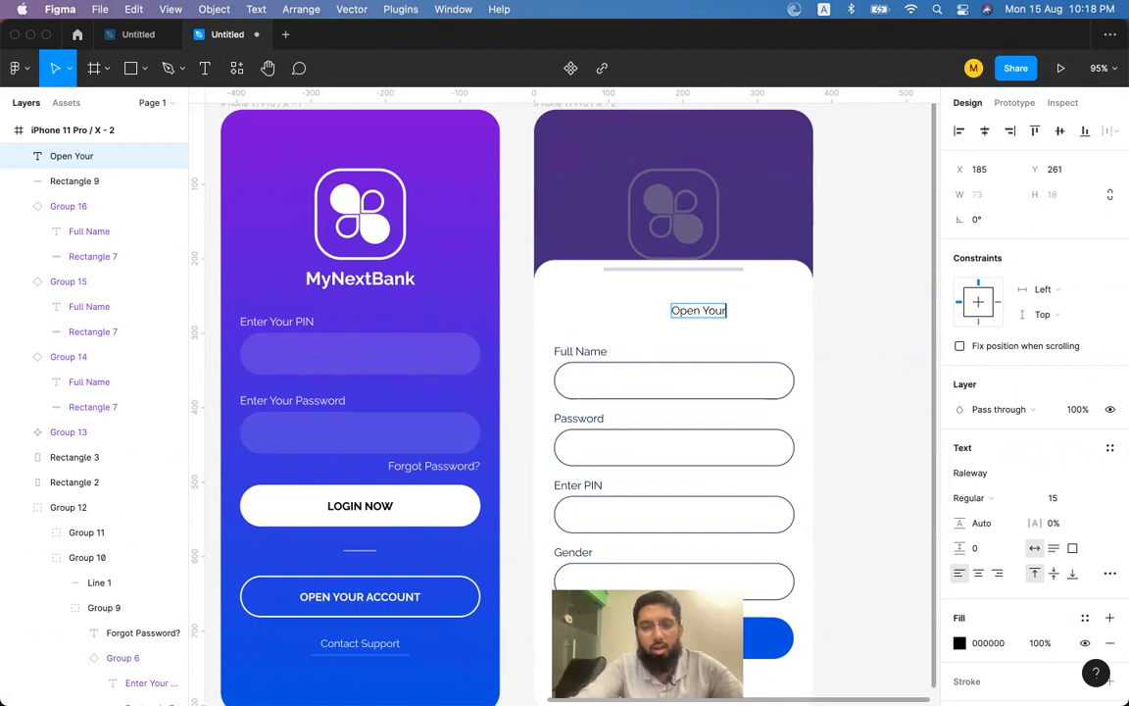
text( Account)
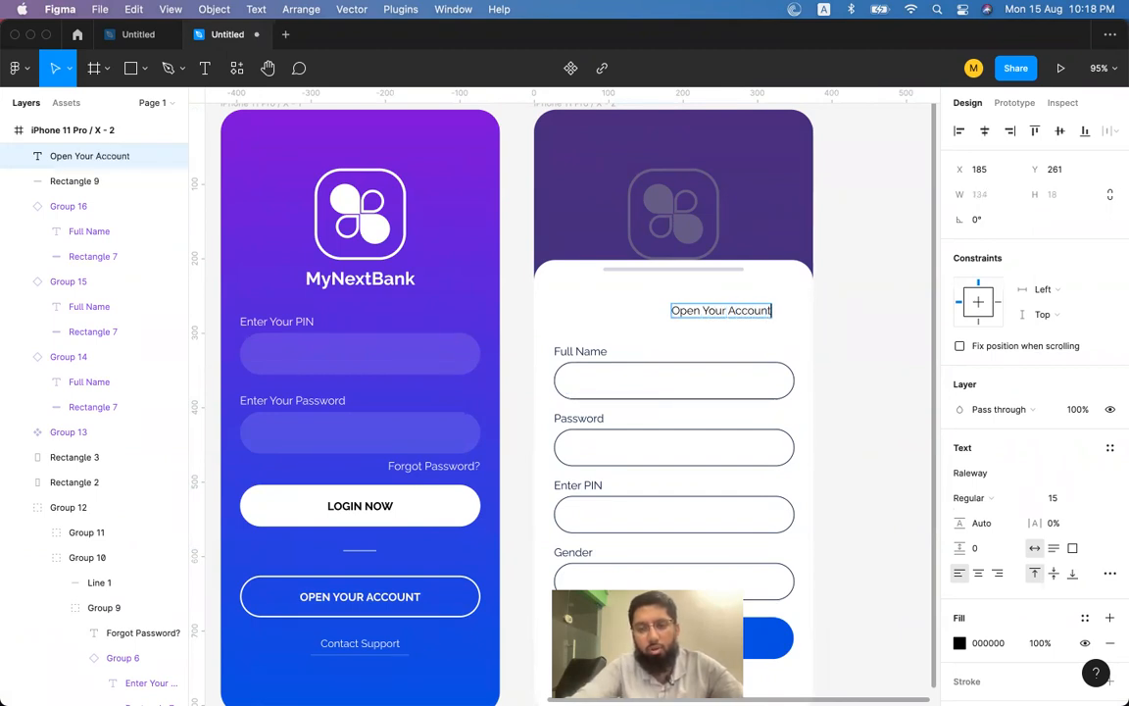
key(Escape)
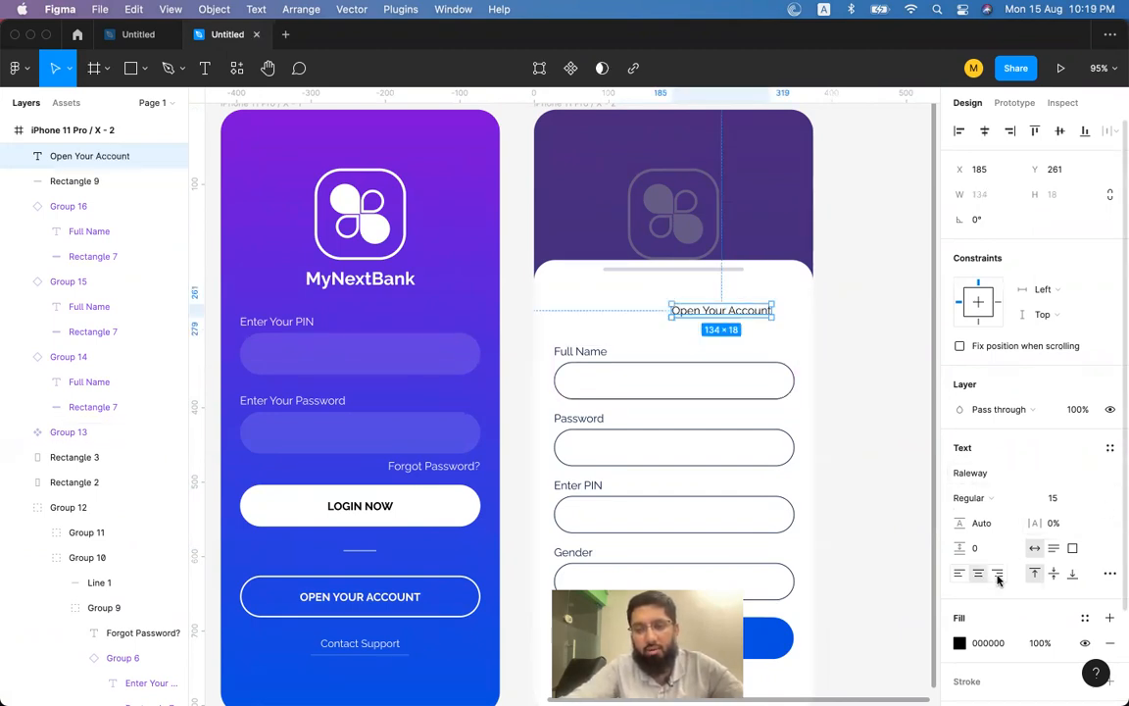
Centre the heading horizontally, set it to bold size 20 and move it higher.
click(984, 131)
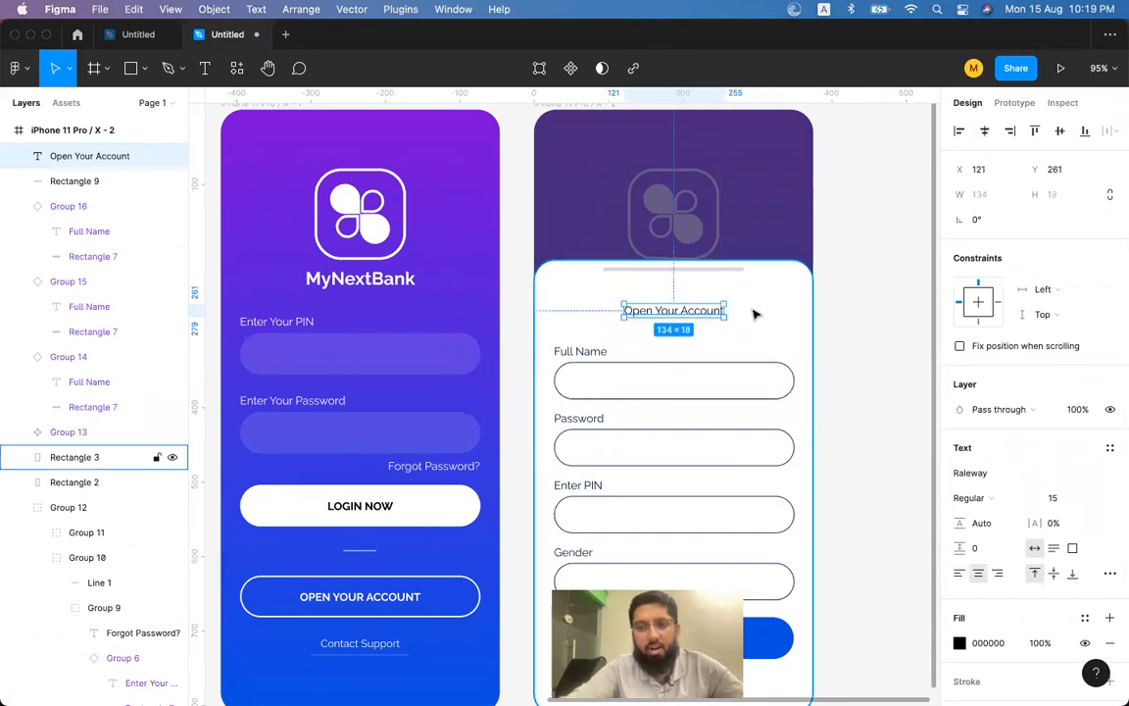
key(super+shift+period)
key(super+shift+period)
key(super+shift+period)
key(super+shift+period)
key(super+shift+period)
key(super+shift+period)
key(super+shift+period)
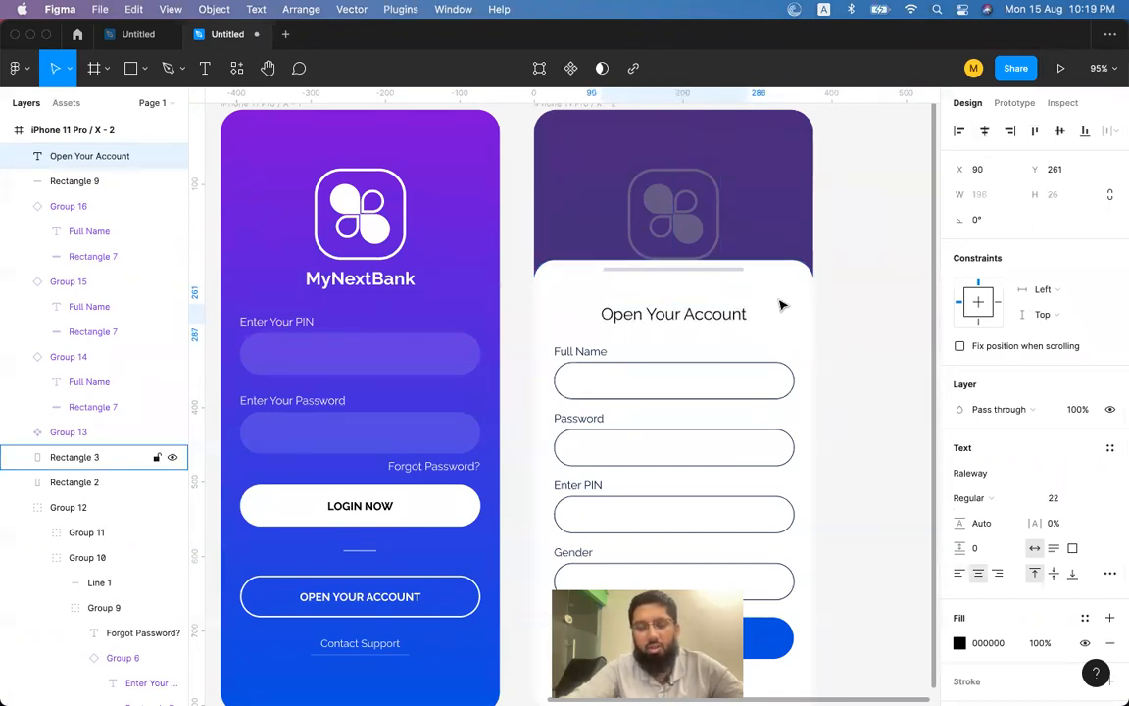
key(super+shift+comma)
key(super+shift+comma)
scroll(745, 318, right, 2)
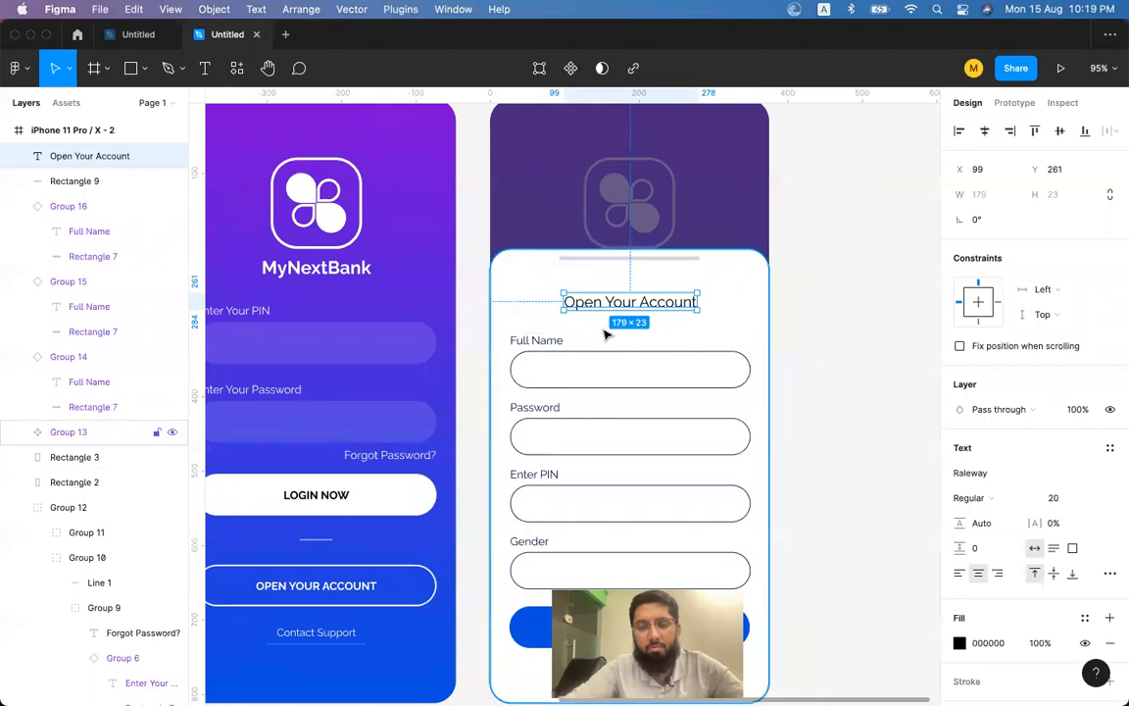
drag(595, 305, 617, 301)
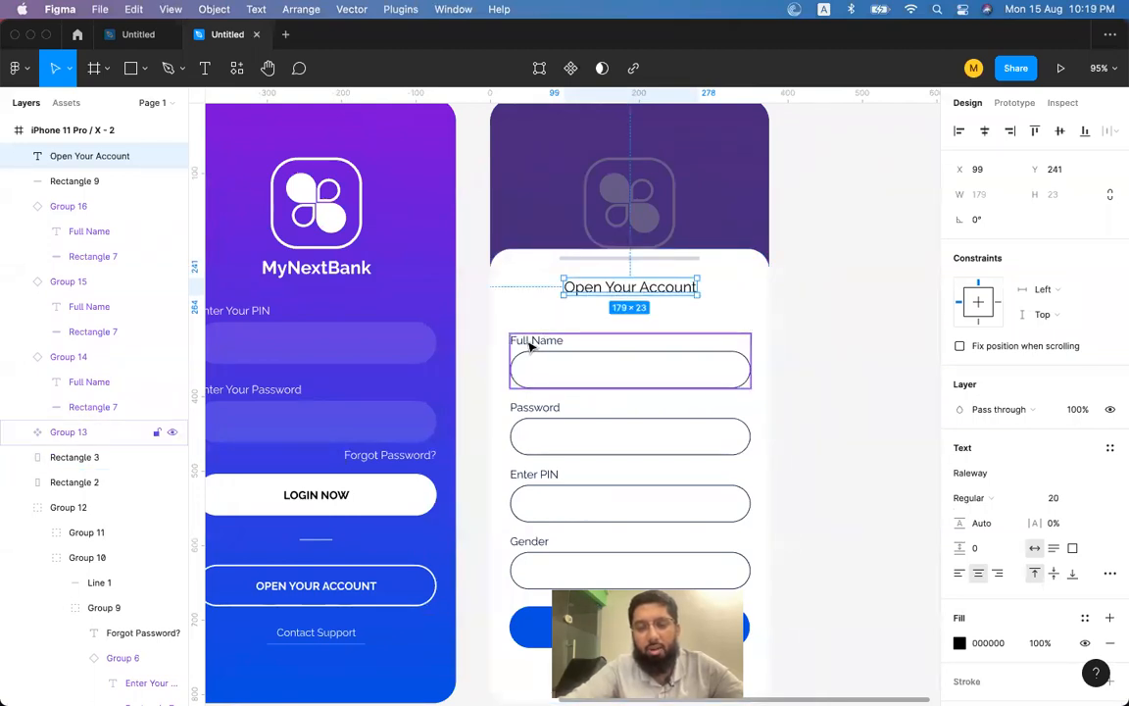
key(super+b)
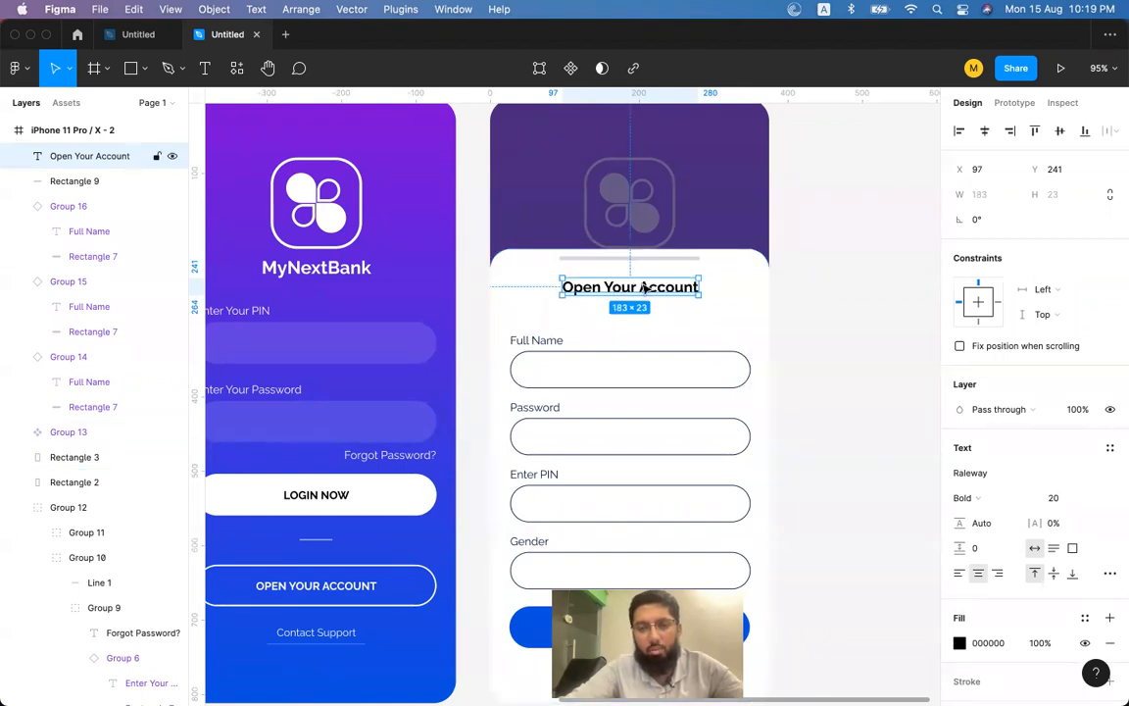
alt+drag(645, 286, 655, 310)
key(ctrl+z)
Copy the Full Name label under the heading, retyped as 'Please complete all the following fields in order to create your account'.
double_click(543, 340)
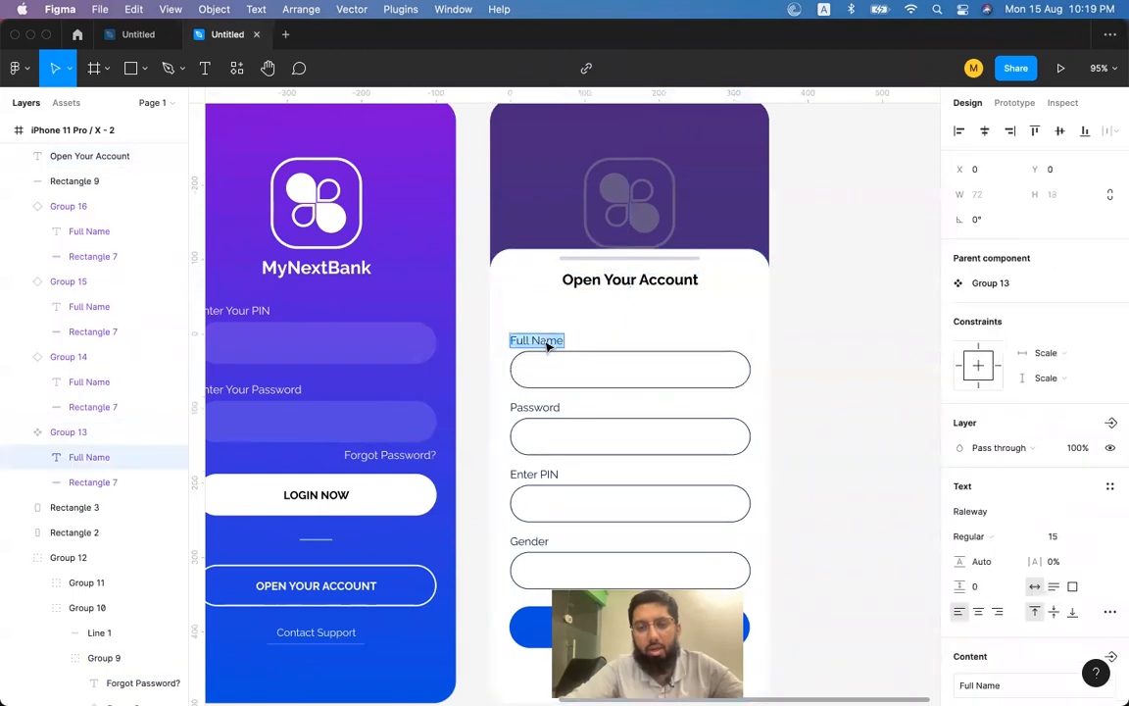
key(ctrl+d)
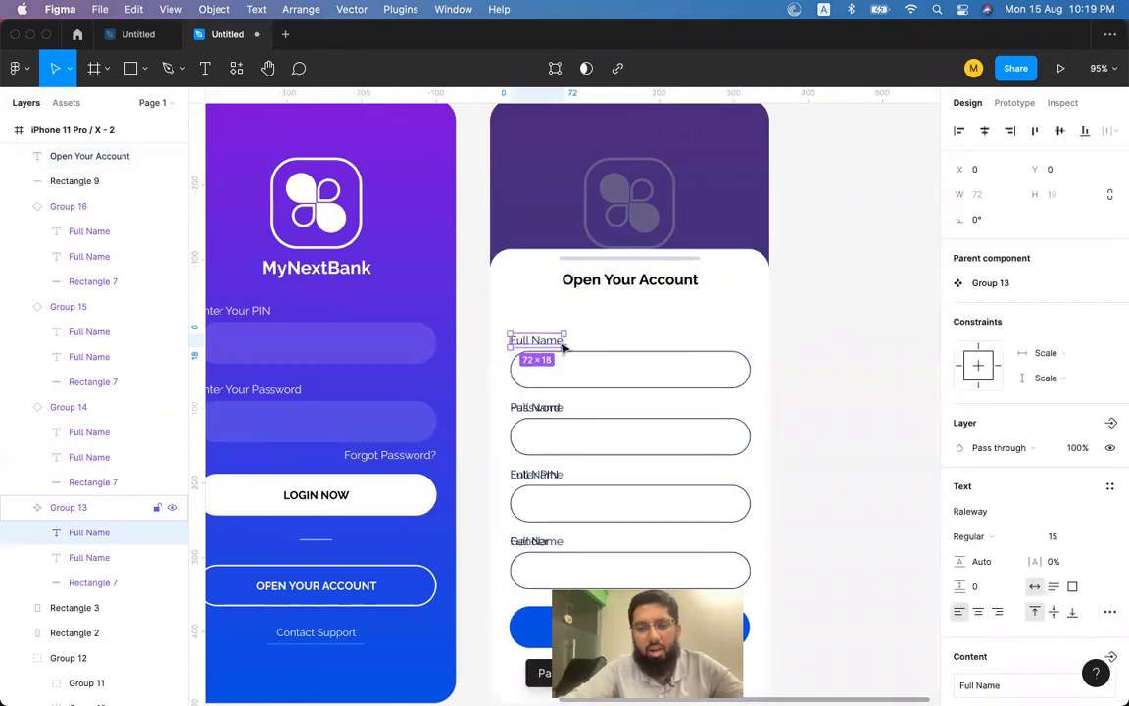
drag(539, 340, 634, 297)
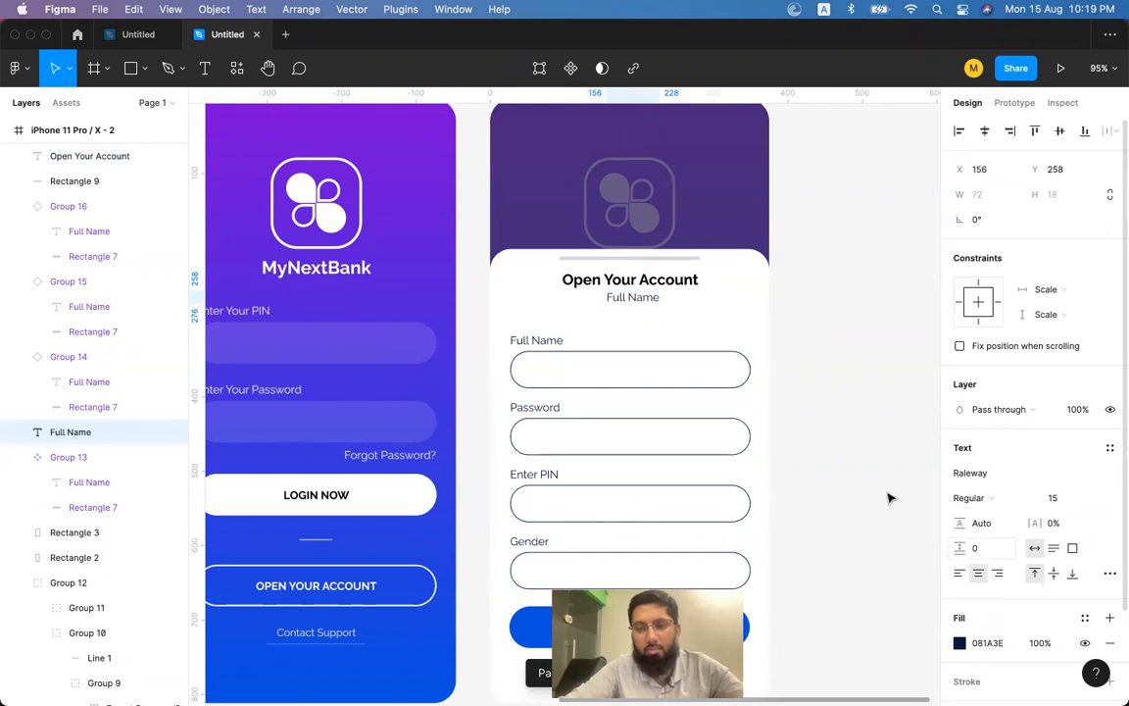
double_click(646, 299)
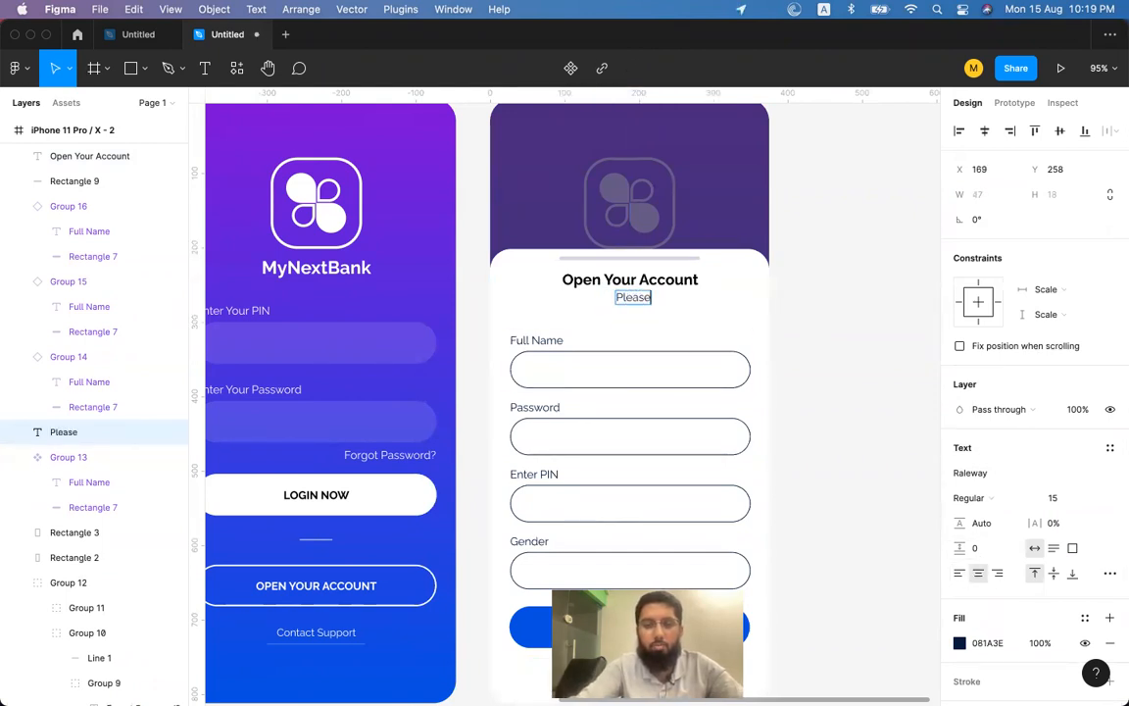
text(Please complete all the follow)
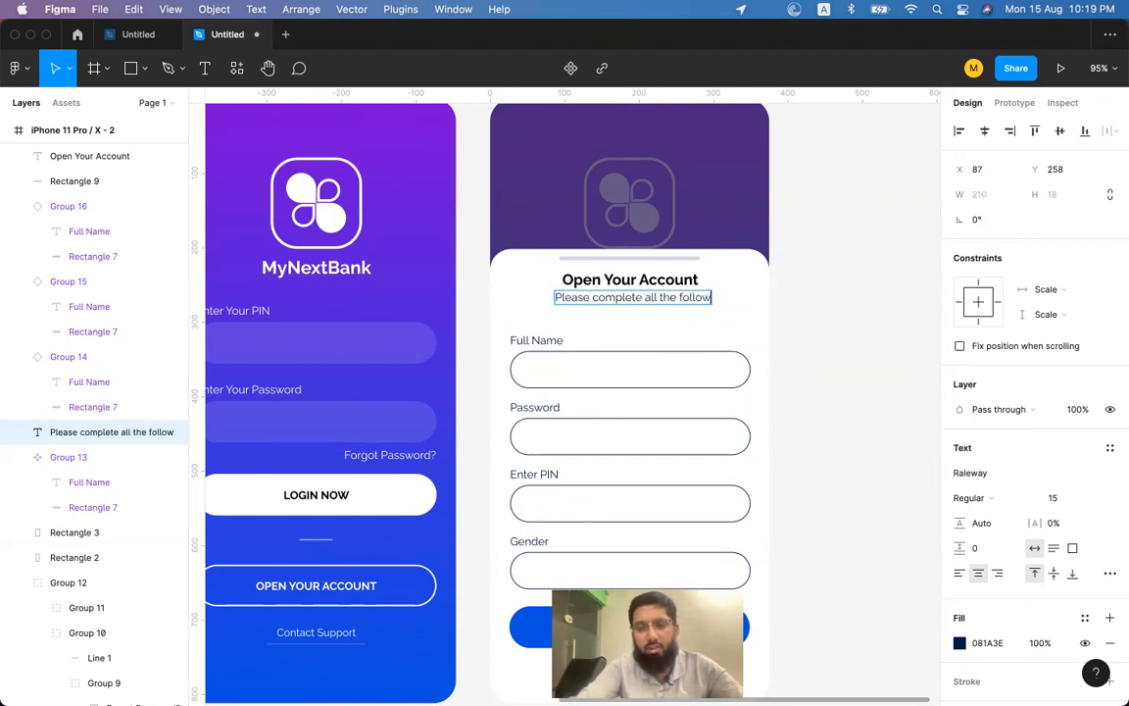
text(ing fields in)
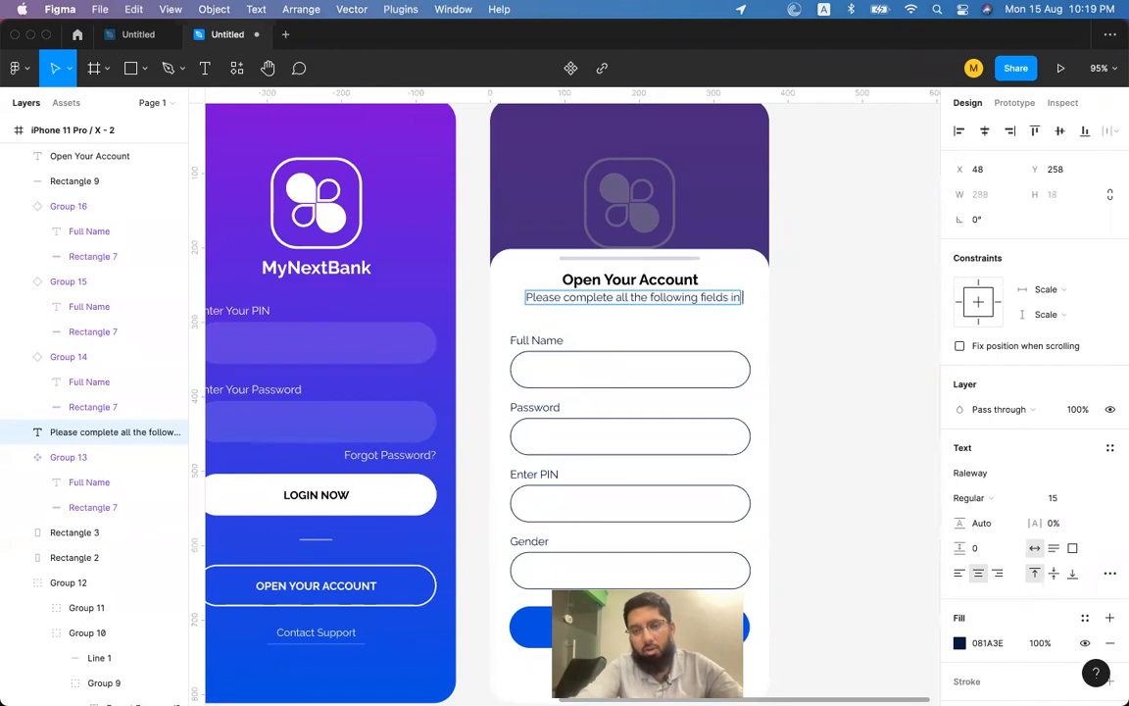
text( order to create)
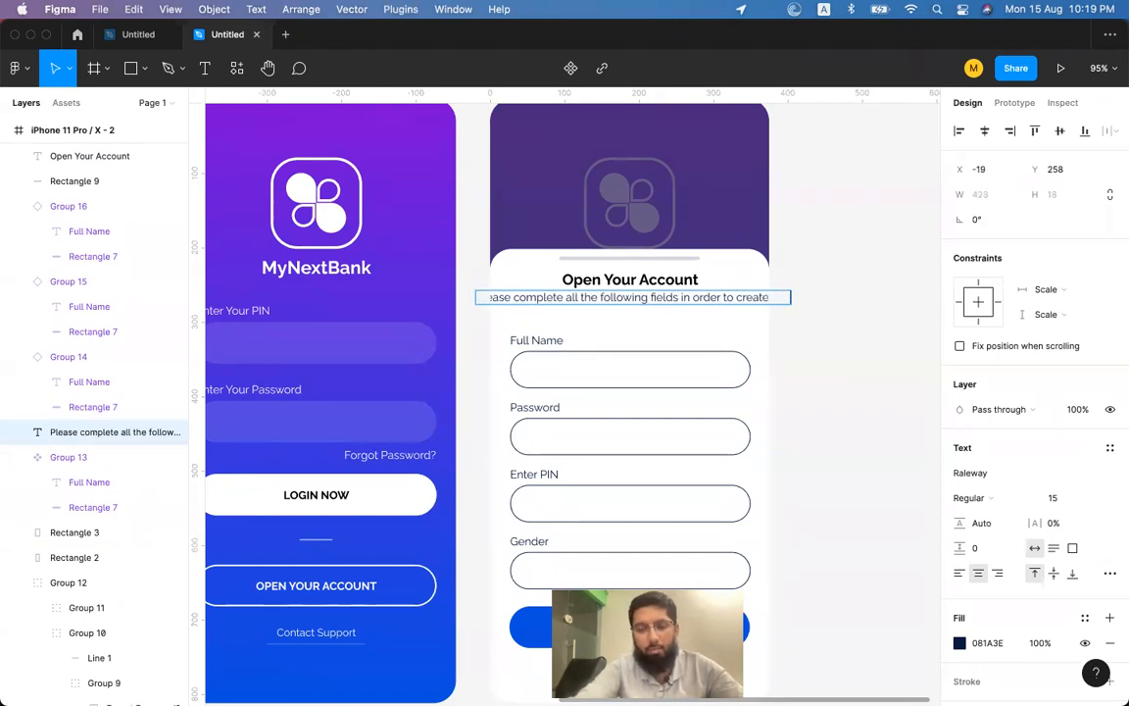
key(BackSpace)
key(BackSpace)
key(BackSpace)
key(BackSpace)
text(te your account)
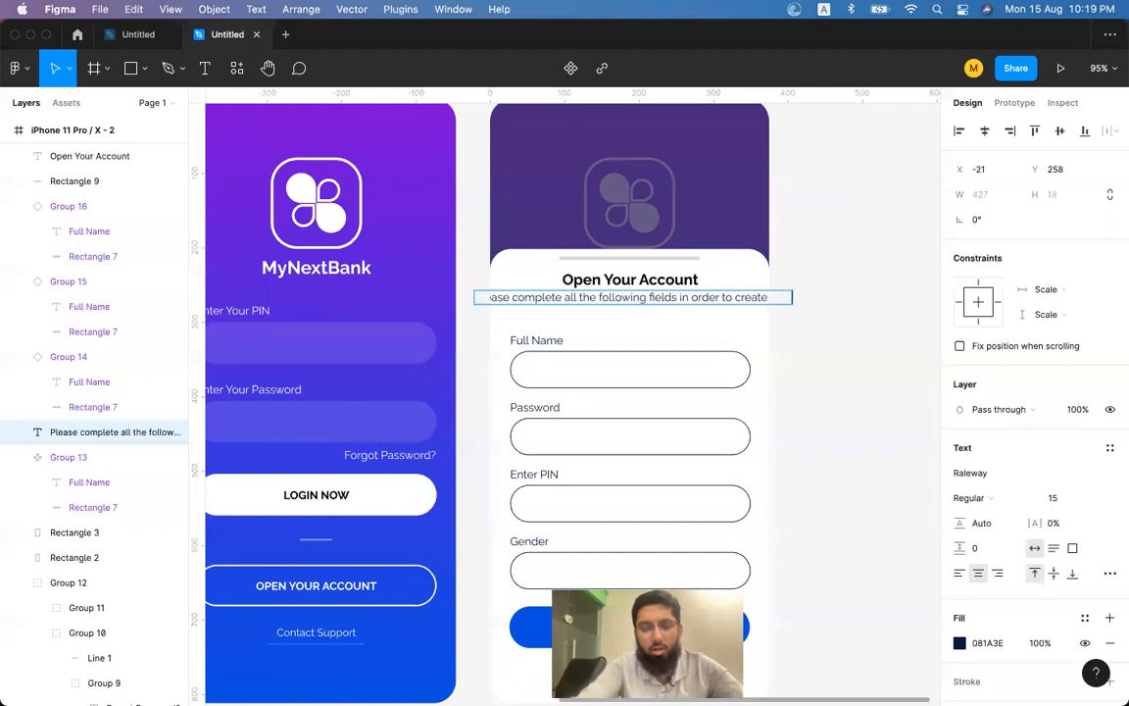
key(Escape)
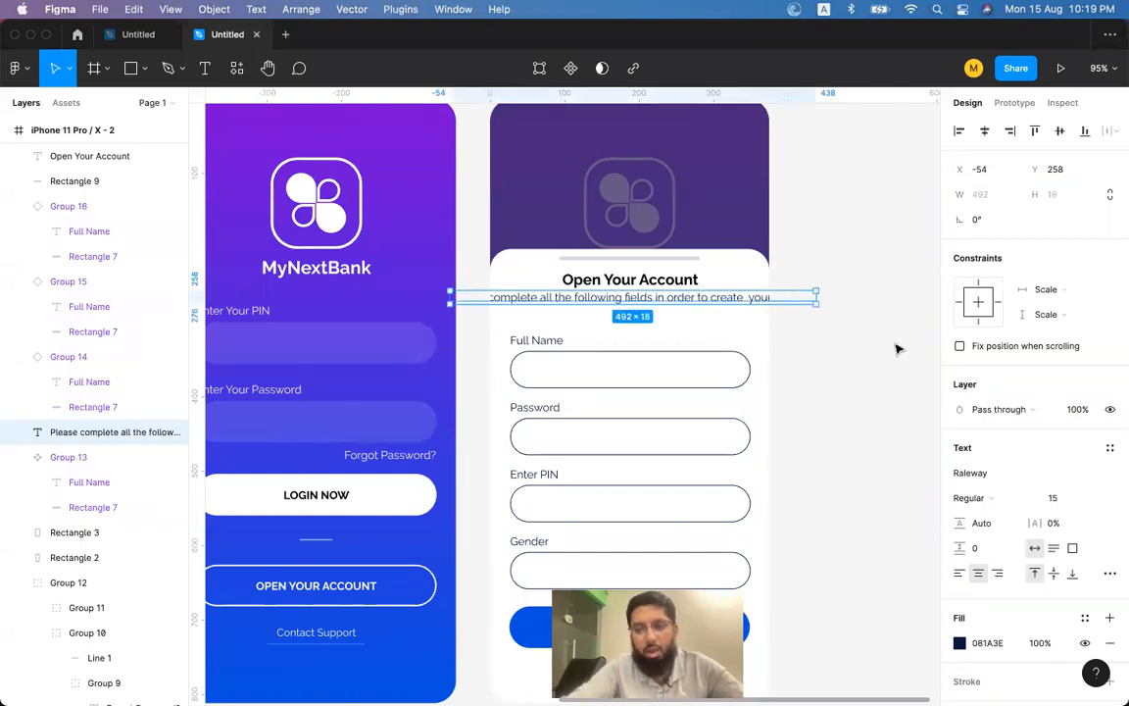
Make the subtitle a fixed-width text box that wraps onto two lines, nudged slightly down.
scroll(1054, 429, down, 3)
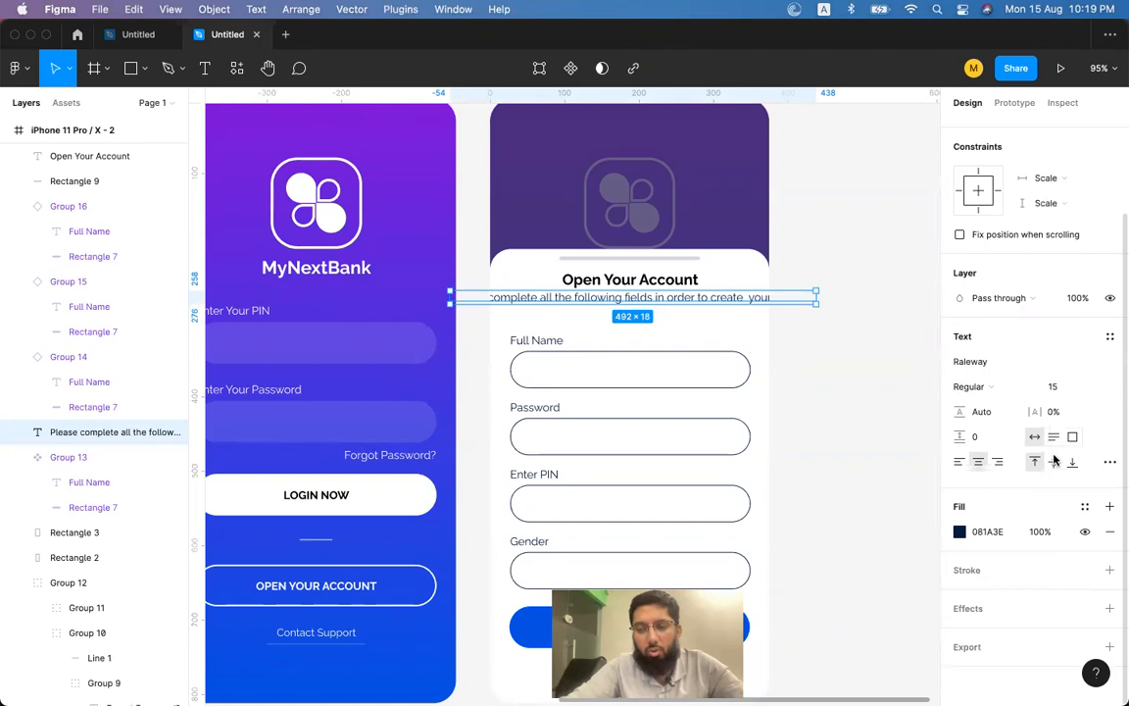
click(1071, 437)
drag(806, 295, 748, 296)
click(849, 314)
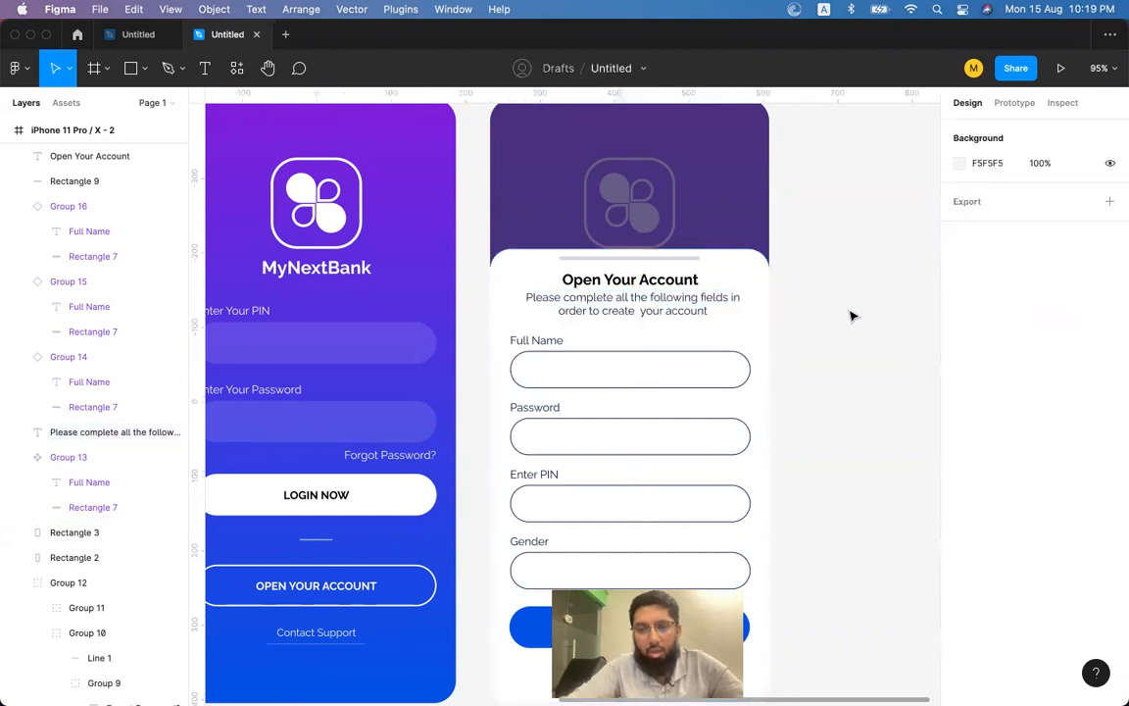
click(639, 303)
key(Down)
key(Down)
key(Down)
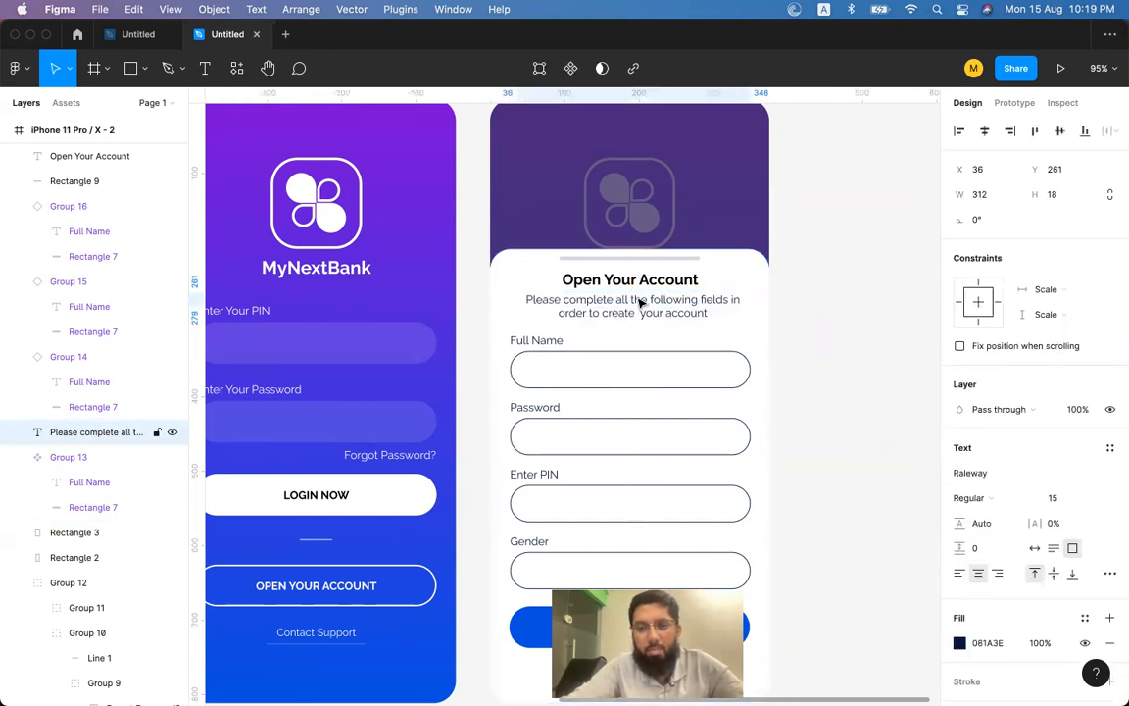
Move all the form fields, Create Account button and Close link down slightly.
click(548, 381)
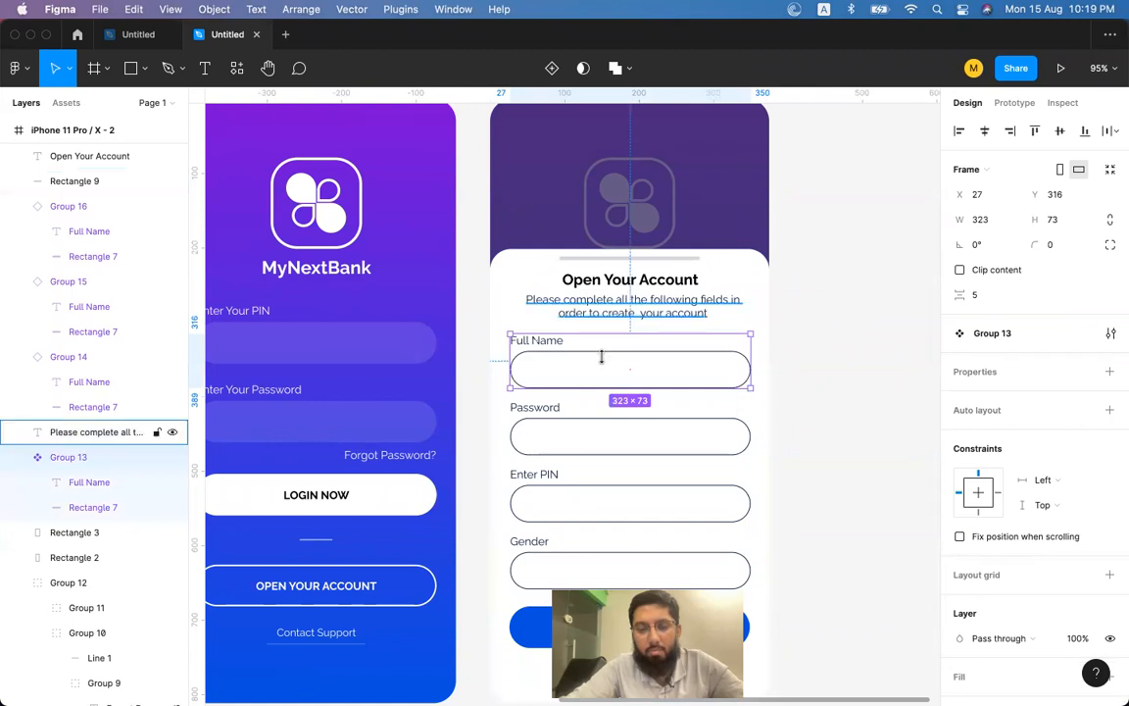
click(561, 569)
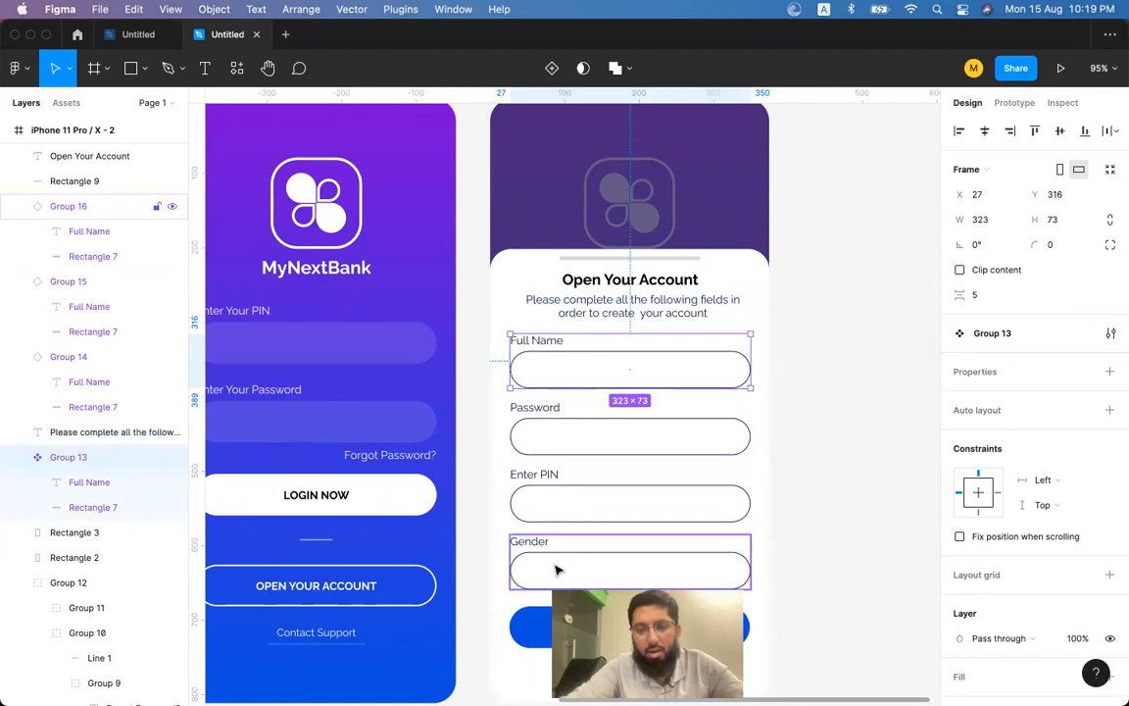
scroll(577, 512, down, 3)
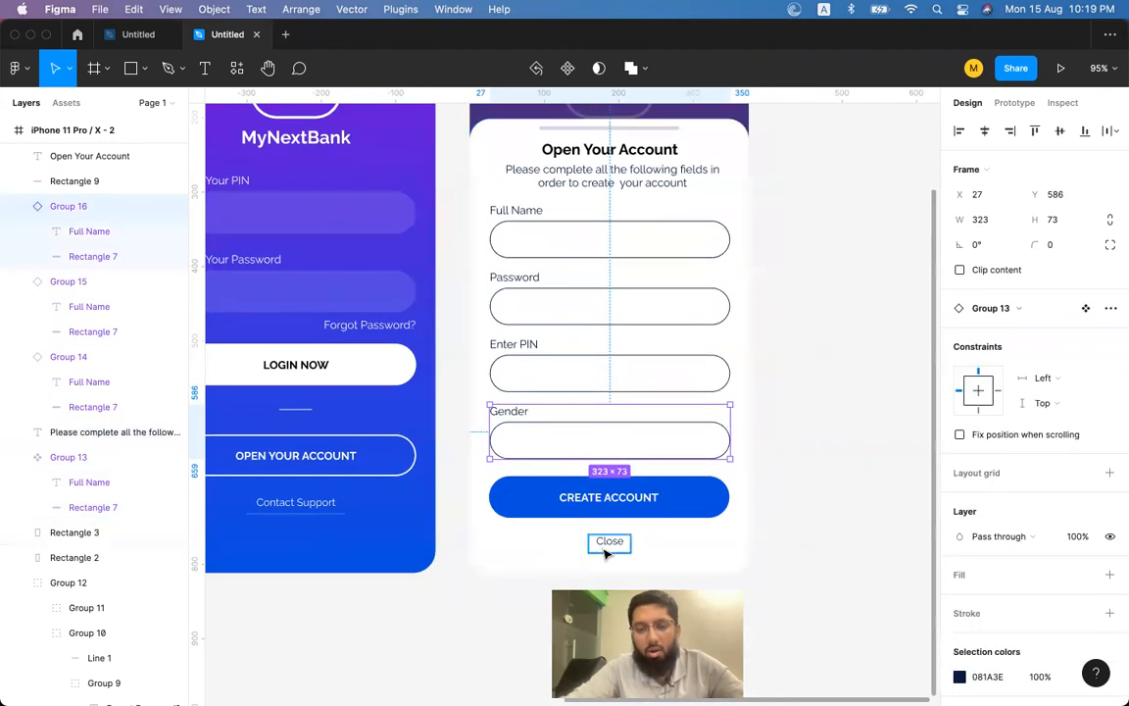
click(605, 551)
shift+click(615, 502)
shift+click(612, 432)
shift+click(582, 359)
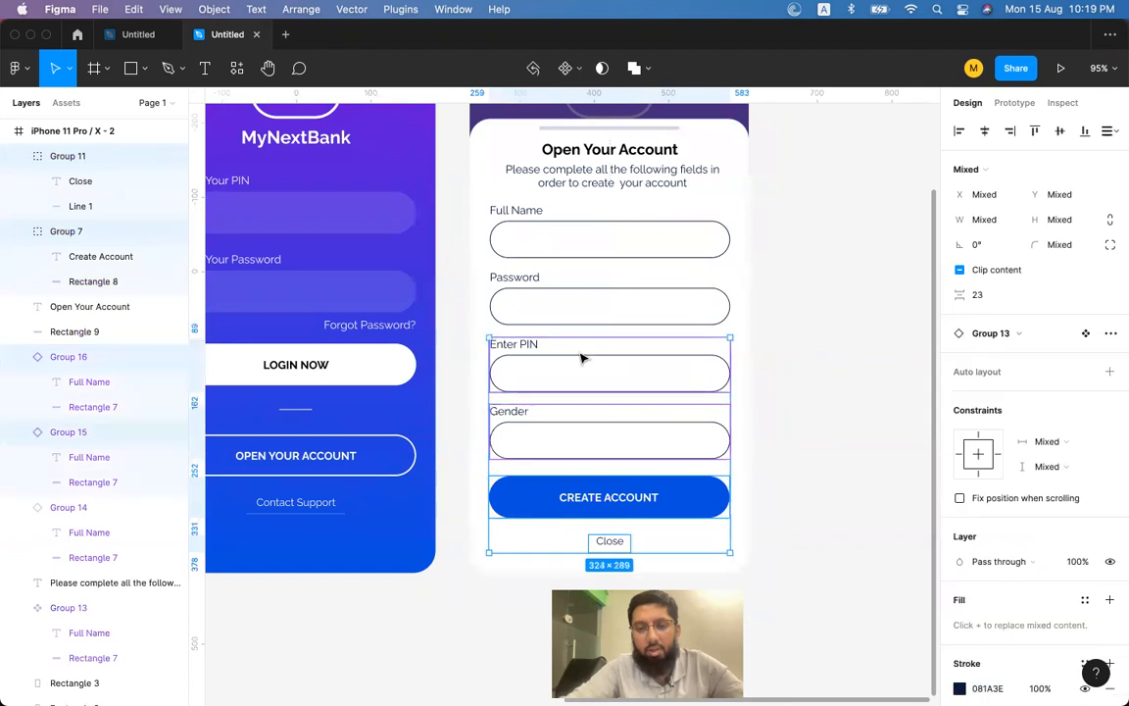
shift+click(582, 300)
shift+click(585, 240)
drag(586, 240, 617, 245)
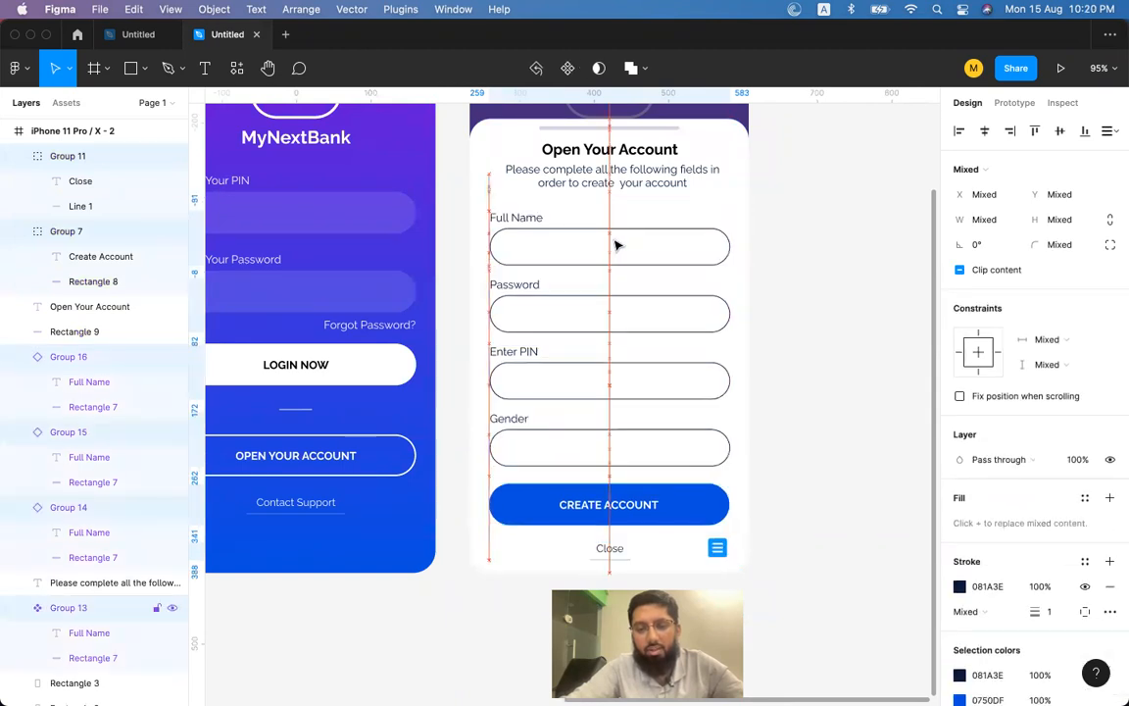
click(796, 261)
Set the subtitle to size 14 with auto height, centre it, and group it with the heading.
scroll(796, 262, up, 3)
scroll(796, 262, left, 3)
click(545, 286)
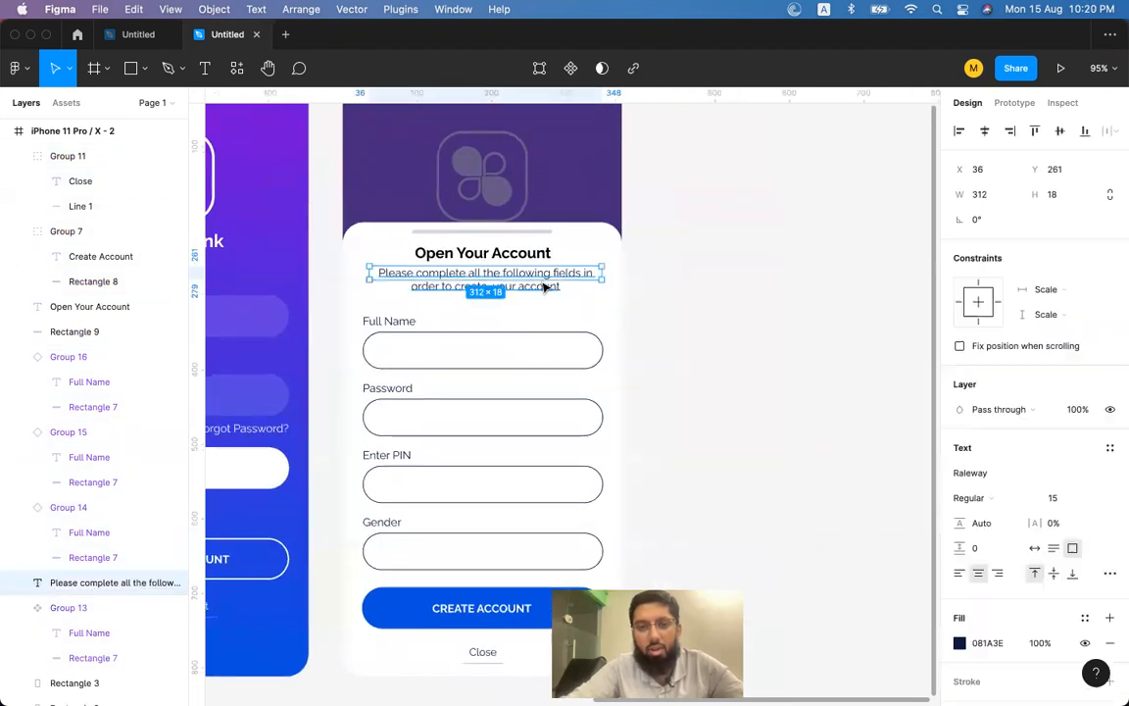
key(super+shift+comma)
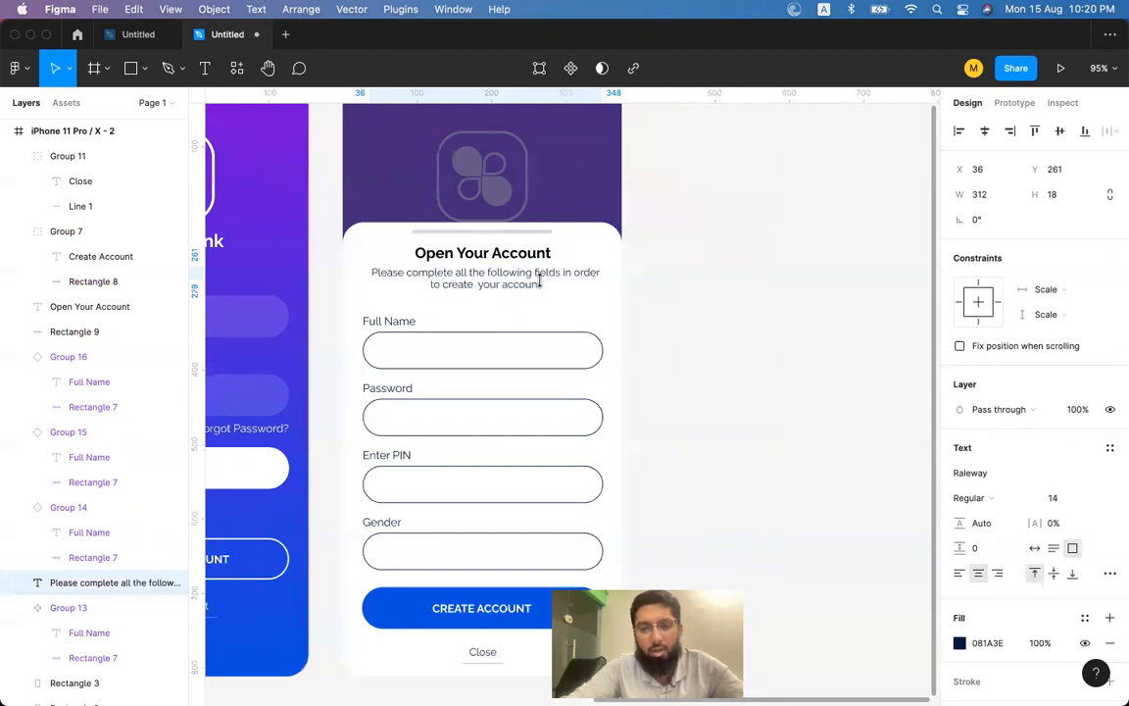
click(1053, 548)
click(987, 130)
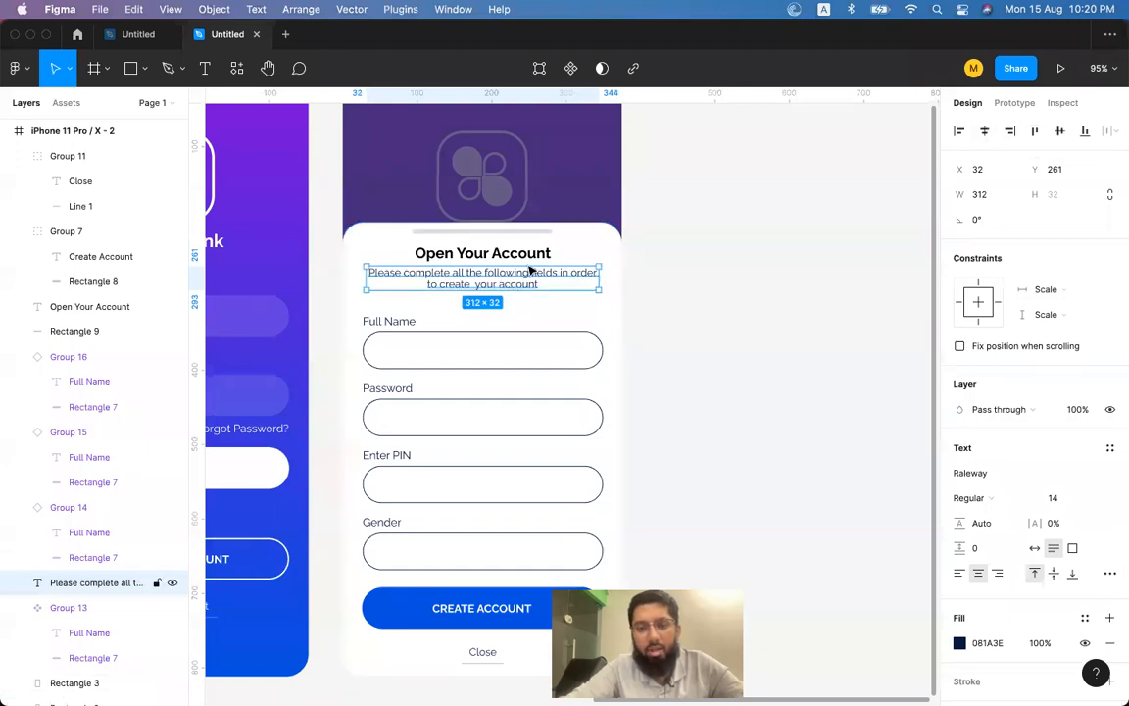
shift+click(495, 253)
key(super+g)
key(Escape)
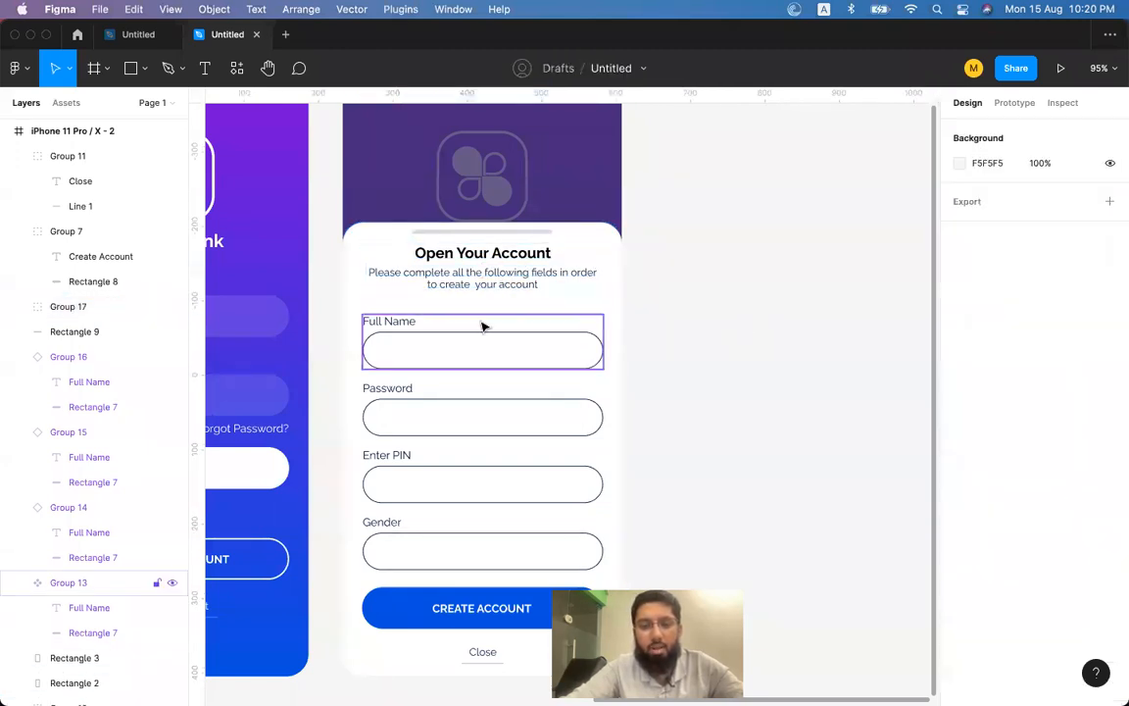
click(500, 287)
scroll(601, 289, left, 5)
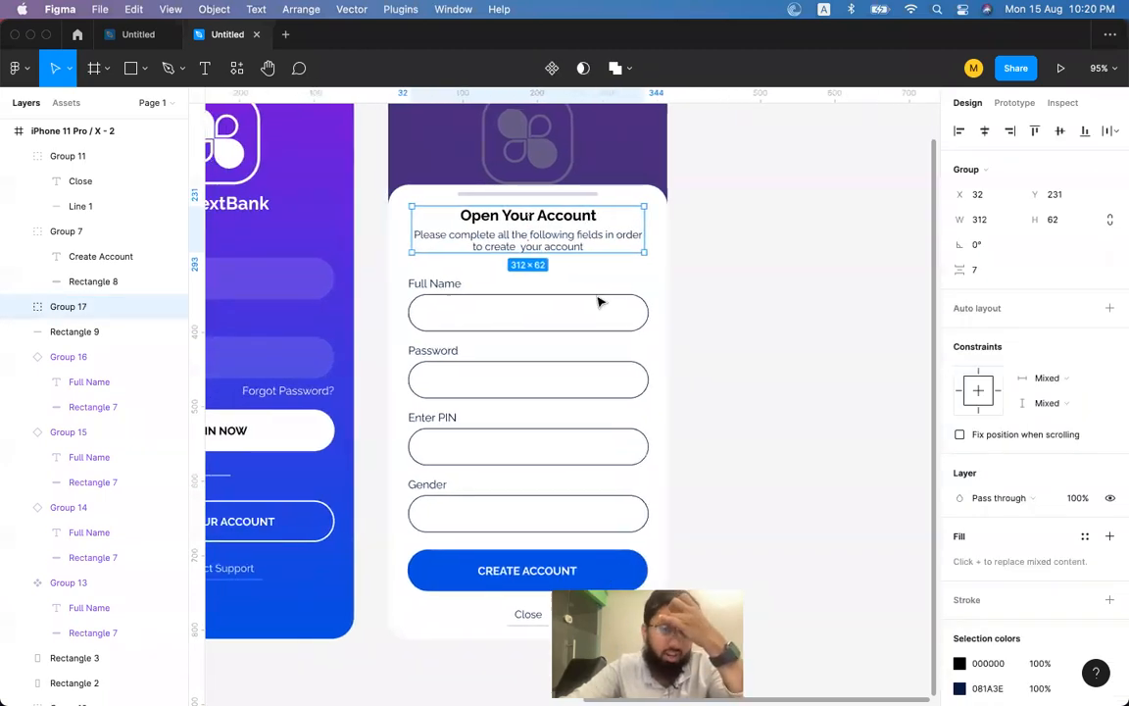
click(594, 399)
click(584, 480)
click(579, 536)
shift+click(584, 466)
shift+click(584, 404)
shift+click(584, 351)
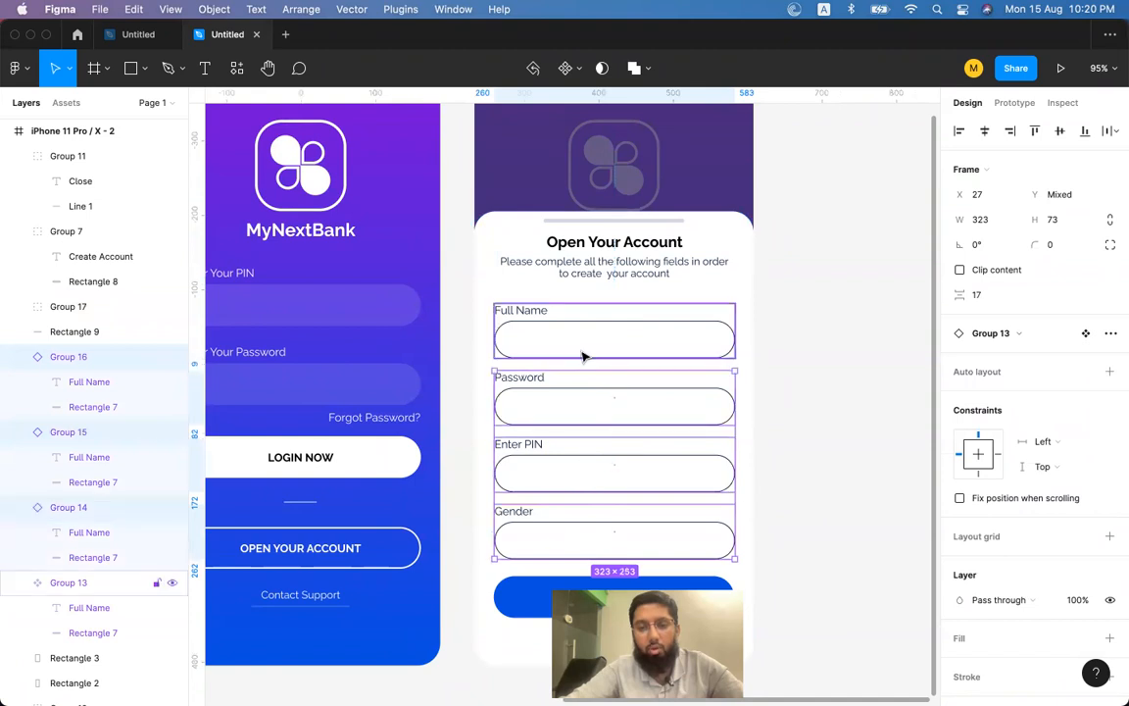
shift+click(67, 230)
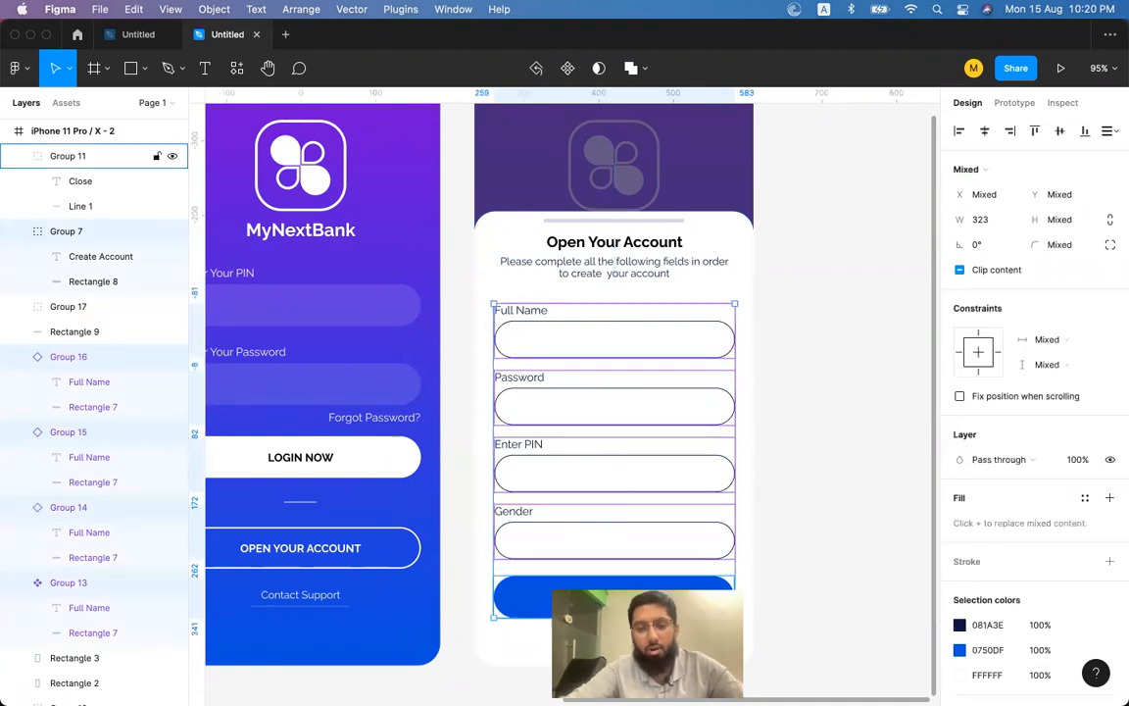
key(super+g)
click(769, 373)
click(610, 338)
click(613, 273)
click(579, 312)
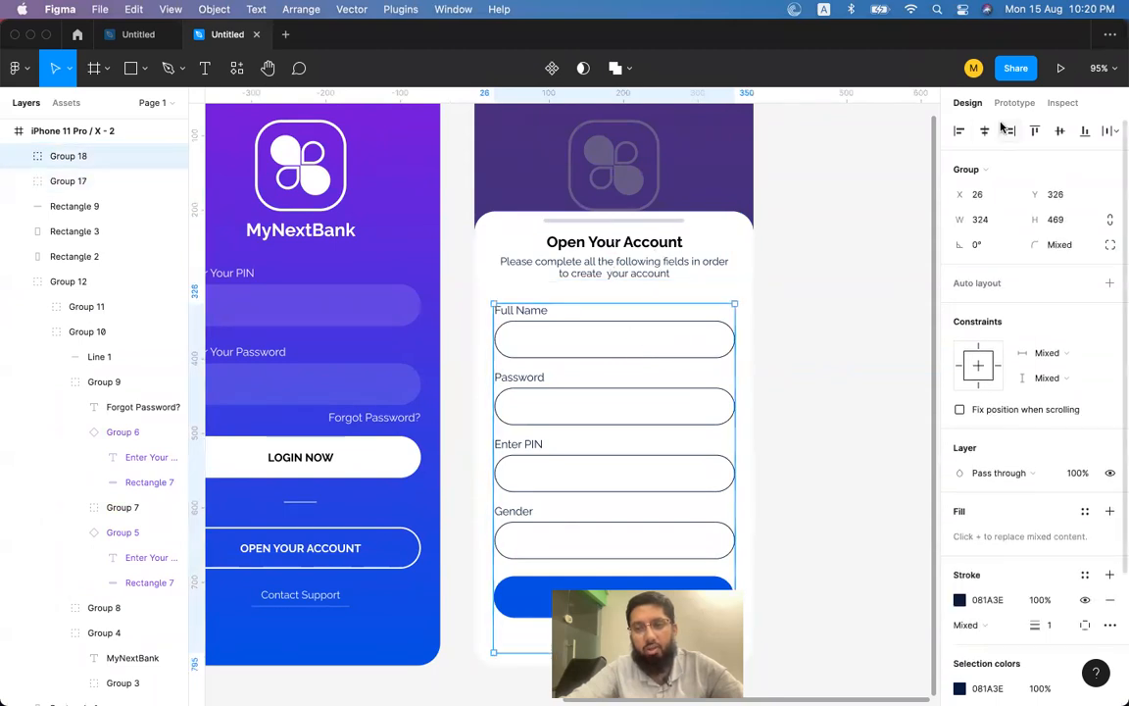
click(68, 181)
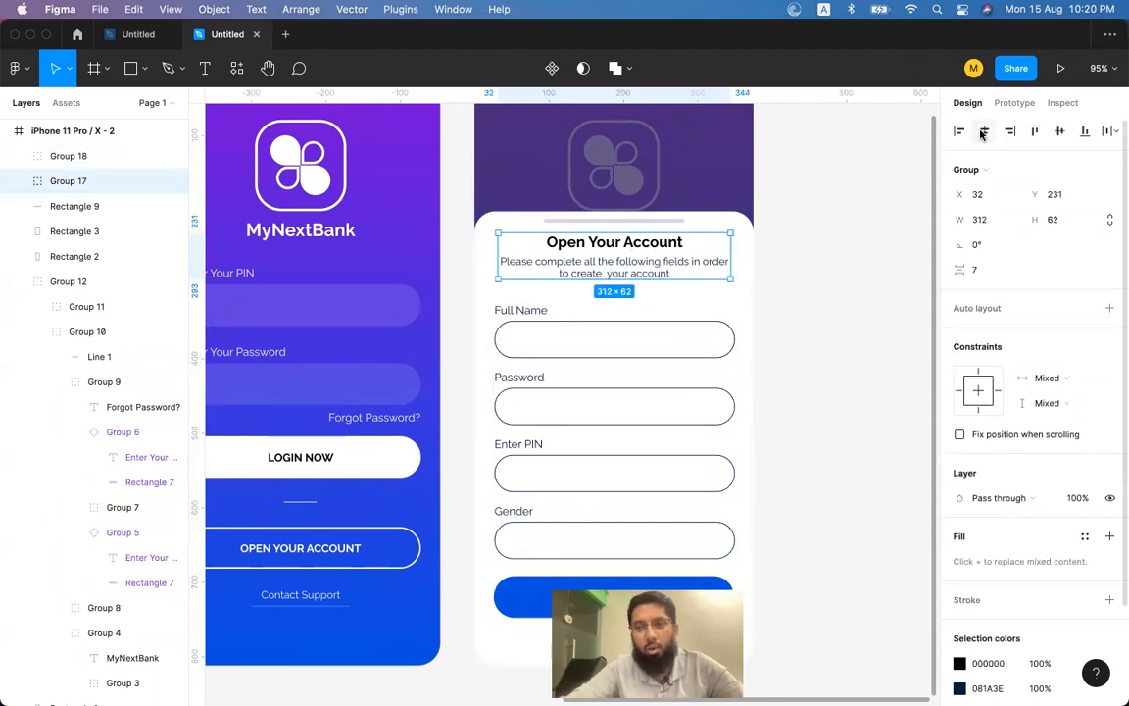
click(876, 239)
click(635, 257)
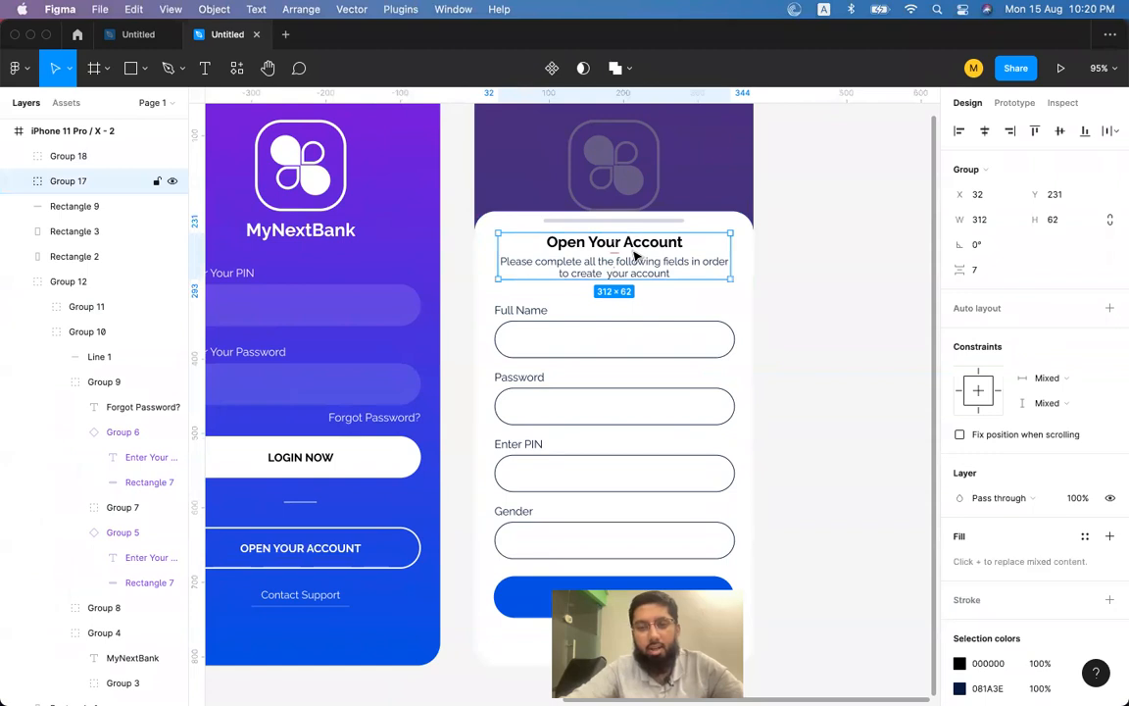
scroll(692, 257, down, 1)
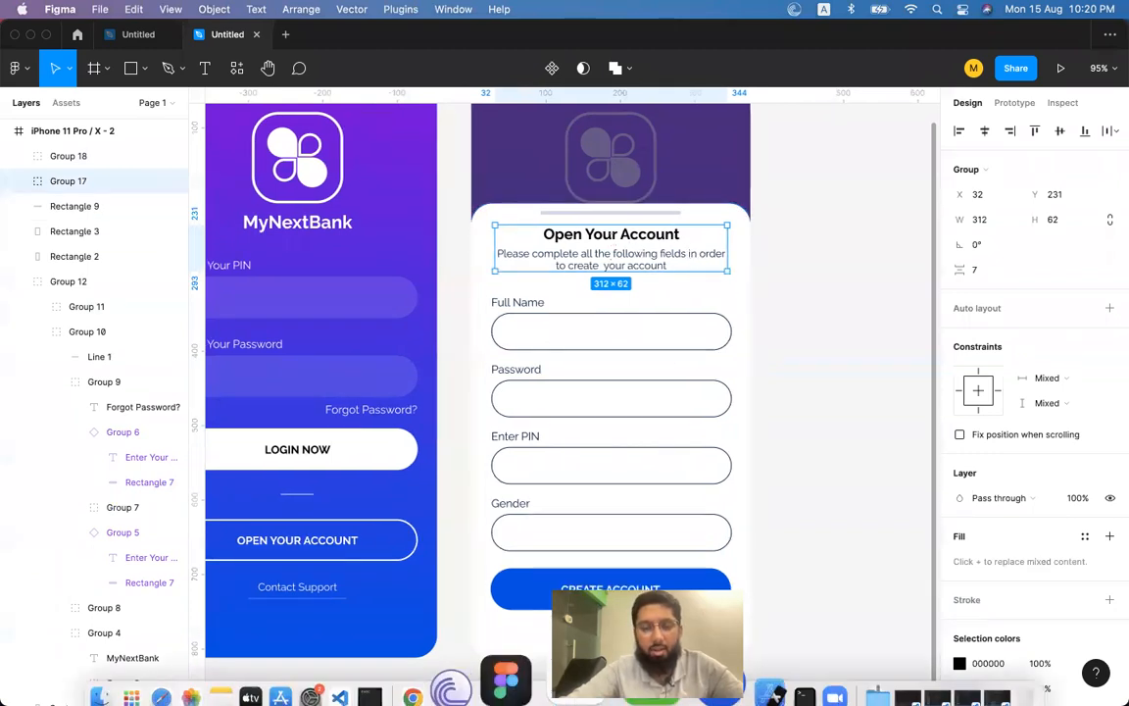
click(863, 289)
Move the Open Your Account title and subtitle about 10 px down together.
scroll(862, 289, right, 3)
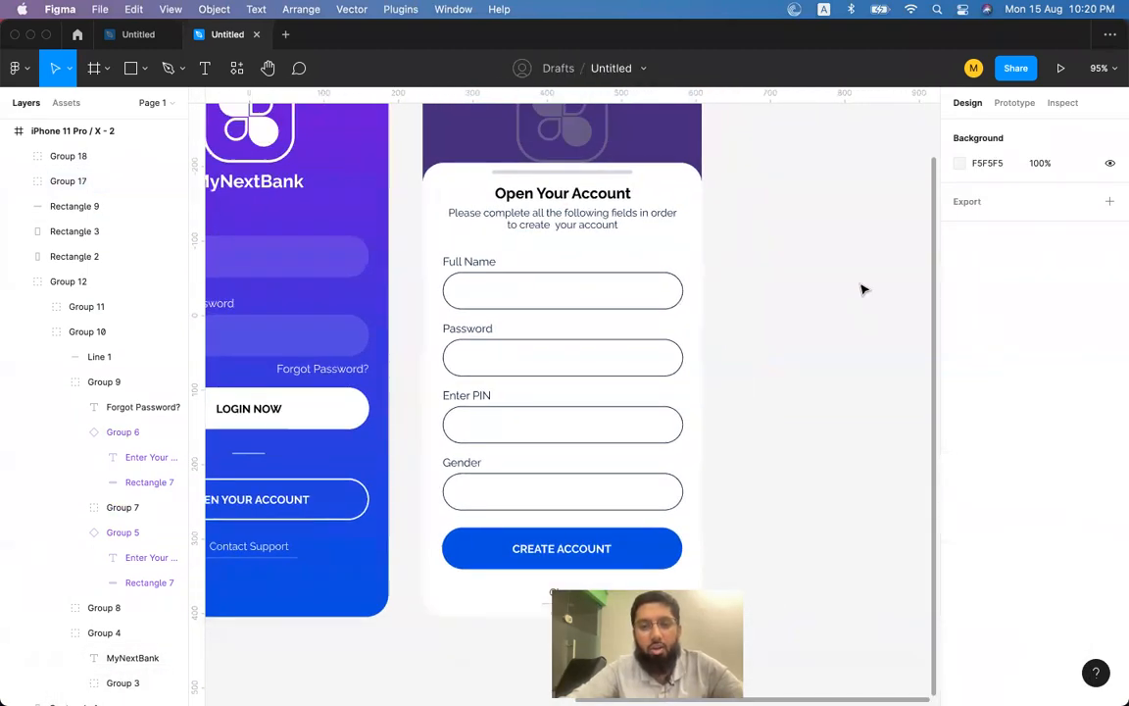
double_click(601, 239)
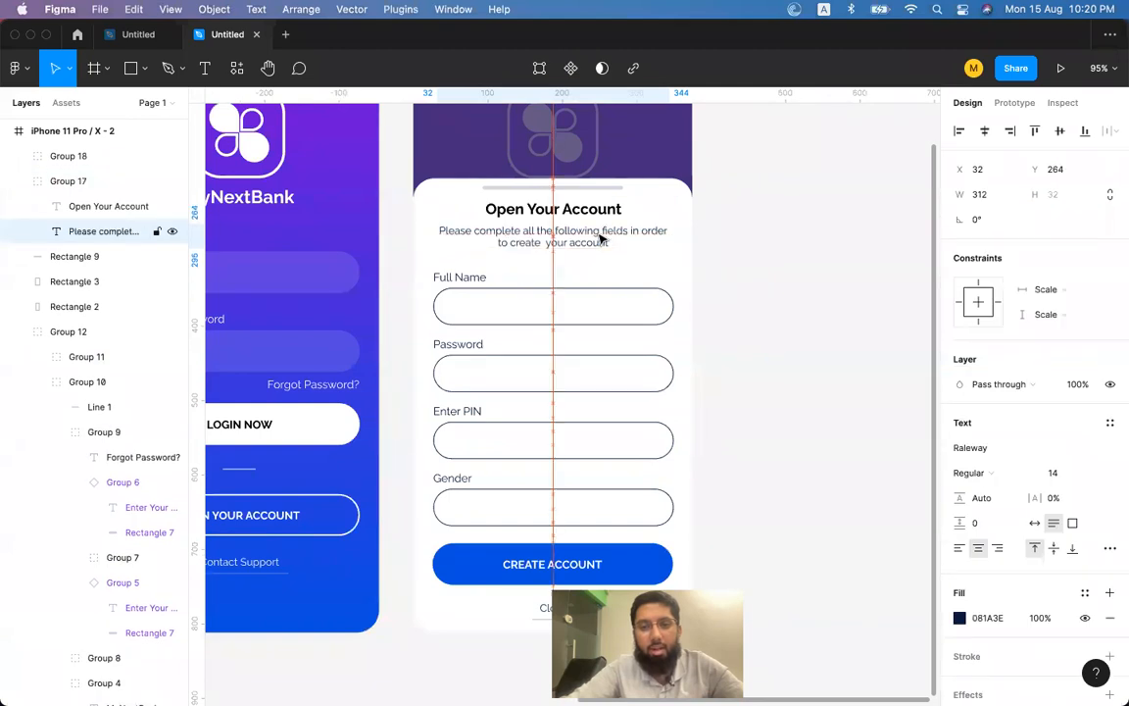
shift+click(576, 206)
drag(577, 208, 576, 217)
click(761, 254)
click(575, 247)
Raise the subtitle's line height from Auto to about 150% and re-centre both header texts.
scroll(575, 247, up, 5)
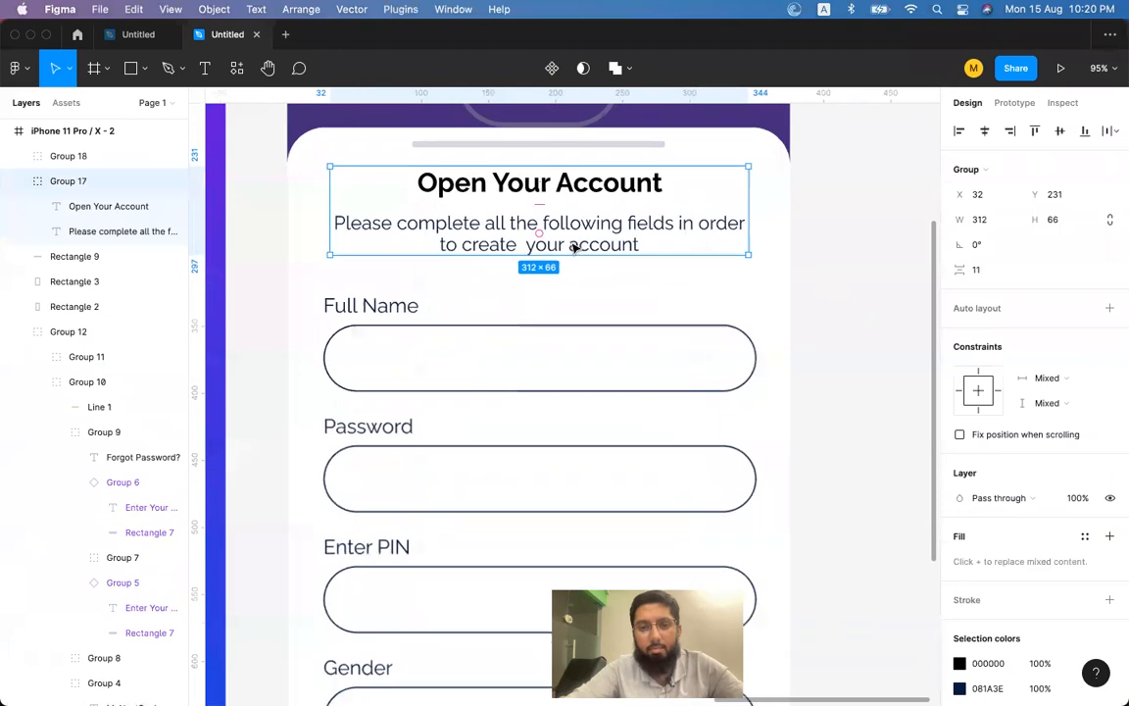
click(564, 242)
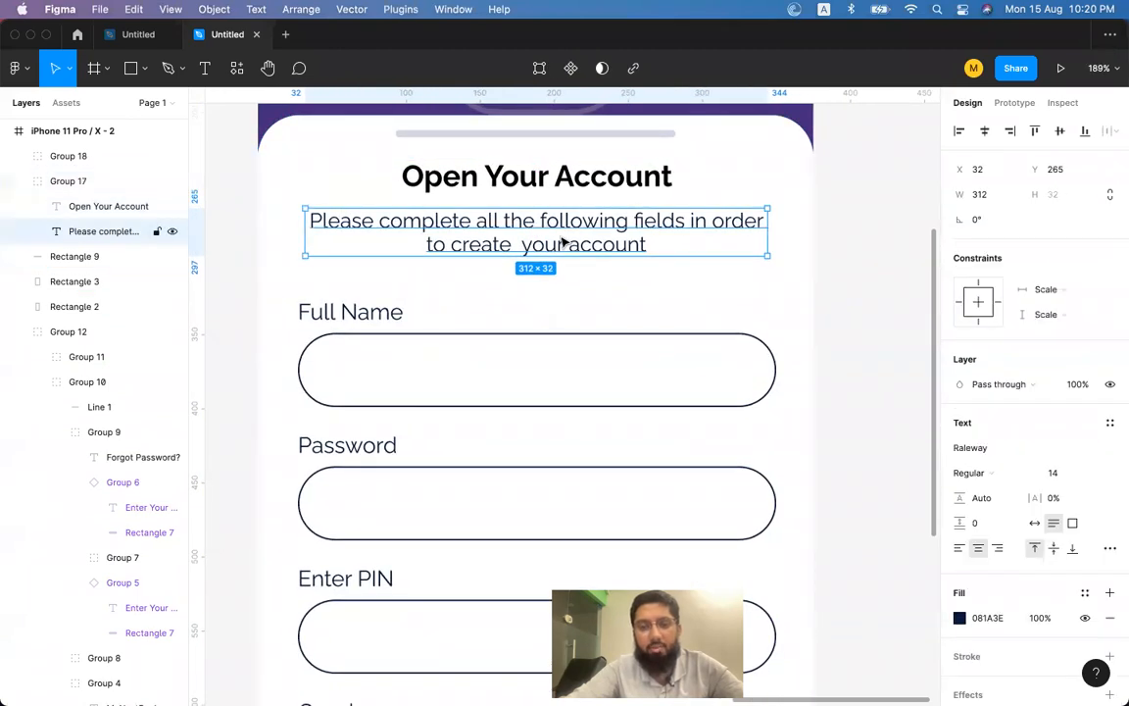
scroll(552, 239, down, 4)
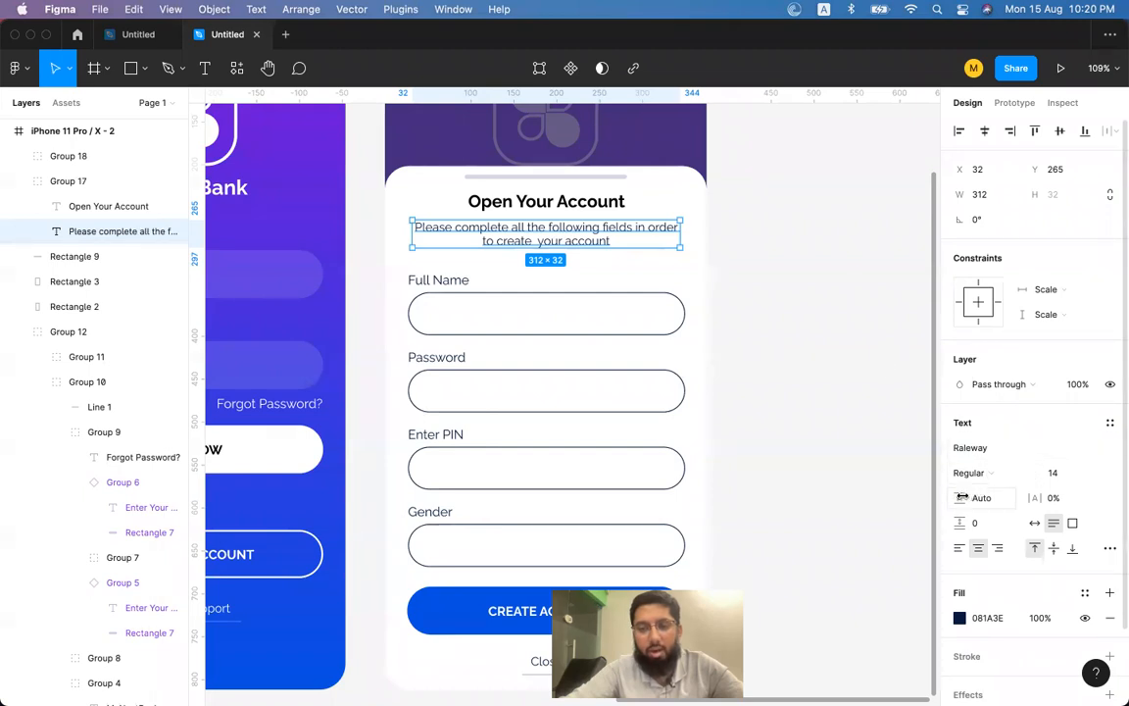
drag(963, 498, 1004, 498)
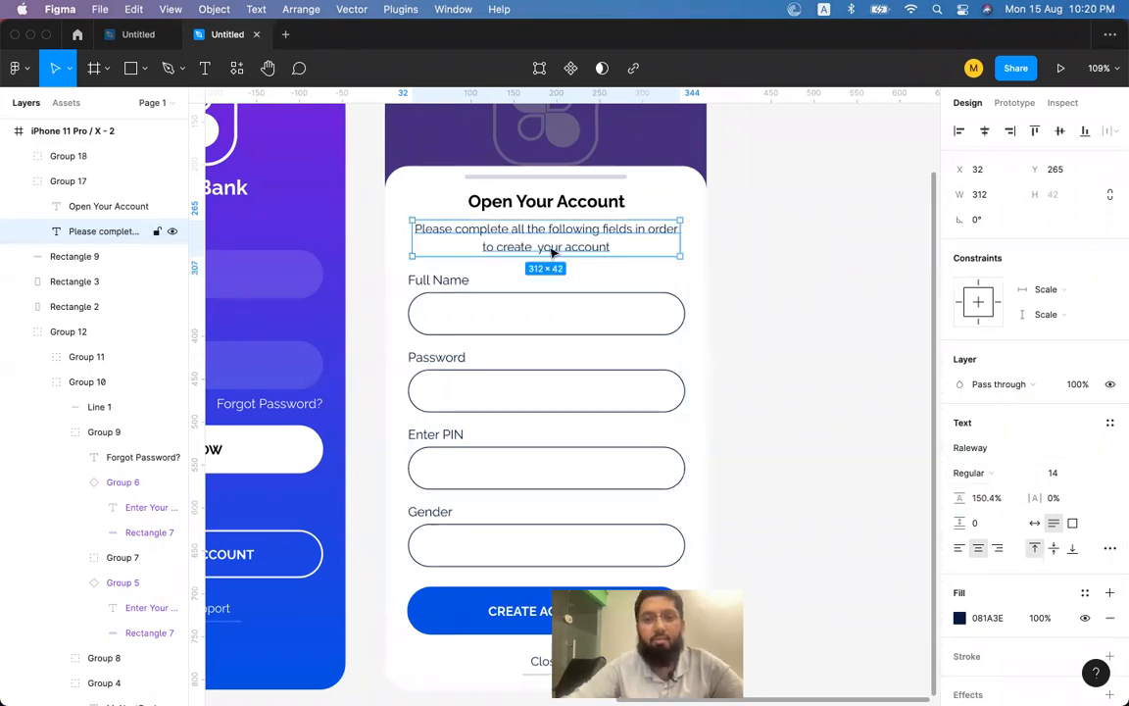
drag(556, 251, 556, 250)
shift+click(581, 202)
drag(580, 202, 575, 196)
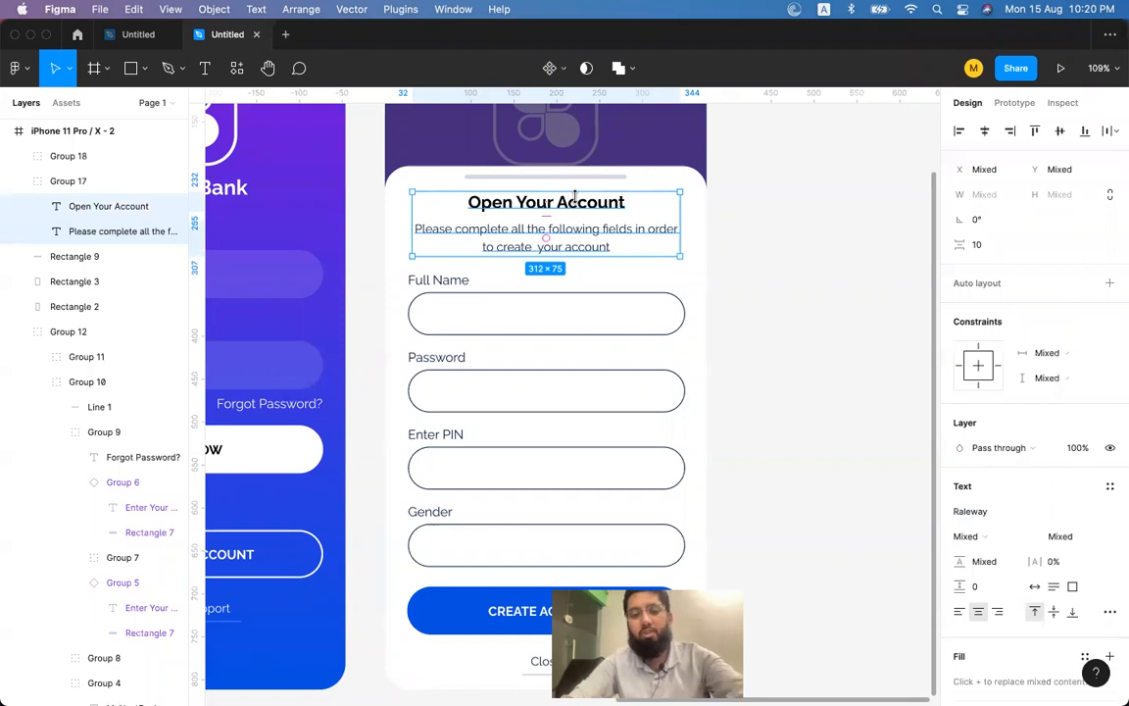
click(763, 269)
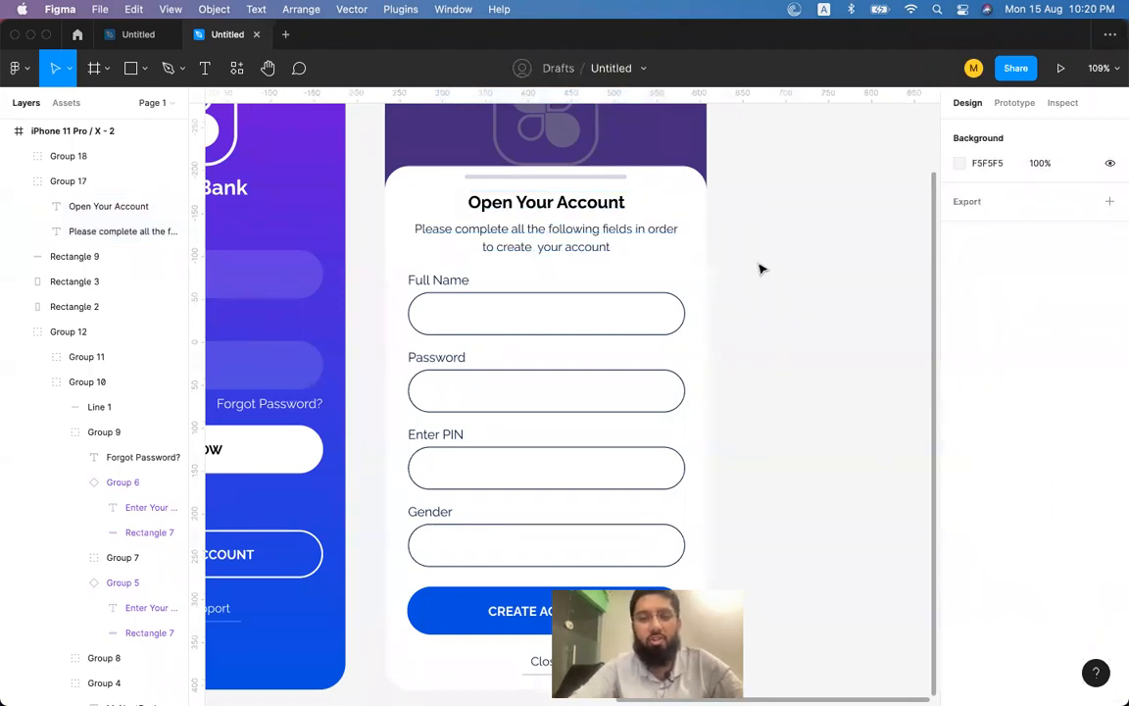
Drill into the LOGIN screen's clover logo group, then pan left to the draft logo and MyNextApp samples.
scroll(760, 268, down, 3)
scroll(760, 269, up, 1)
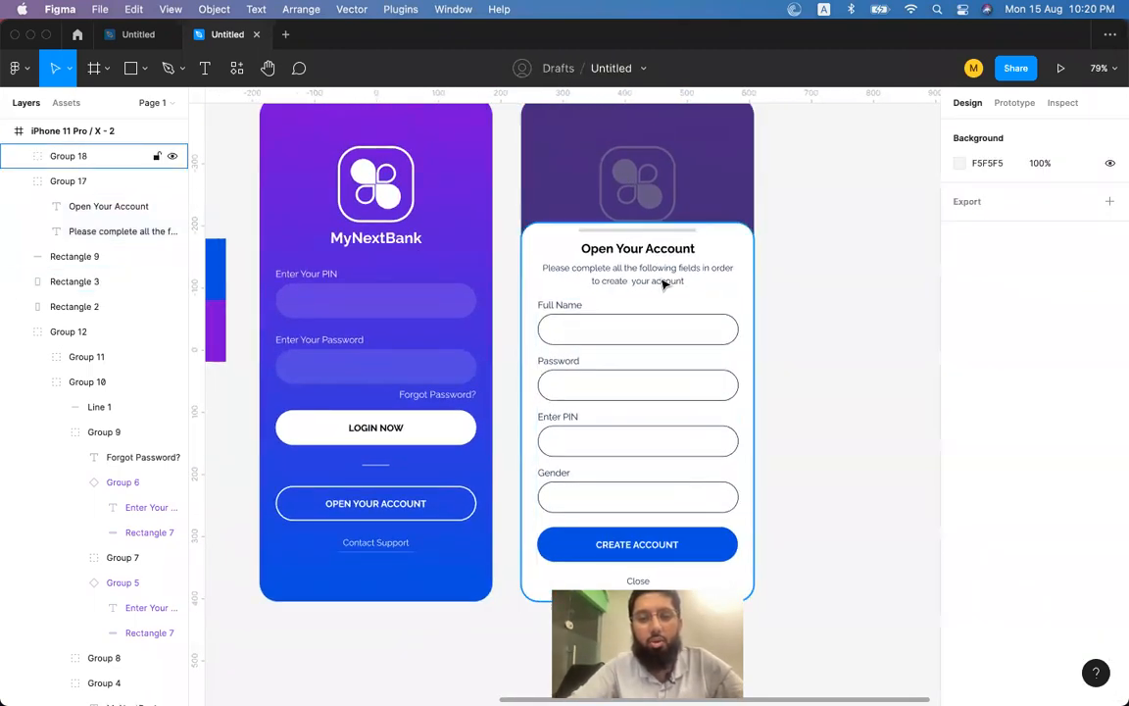
scroll(919, 292, right, 3)
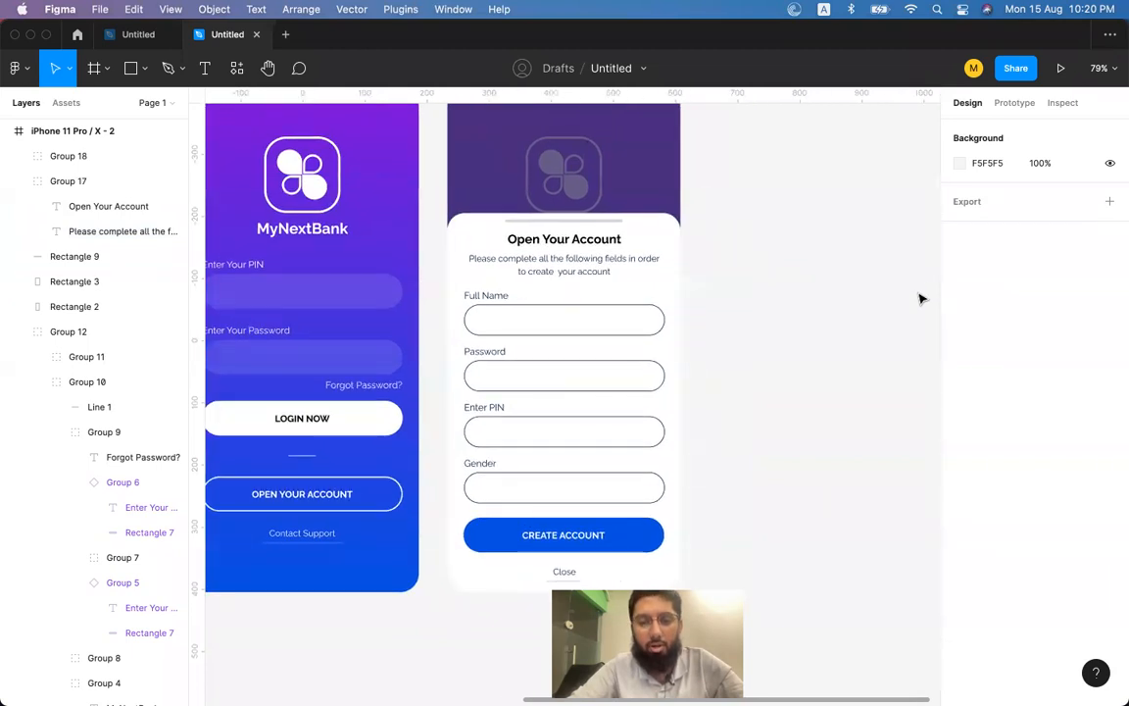
scroll(919, 299, up, 1)
scroll(919, 299, right, 2)
scroll(920, 299, down, 3)
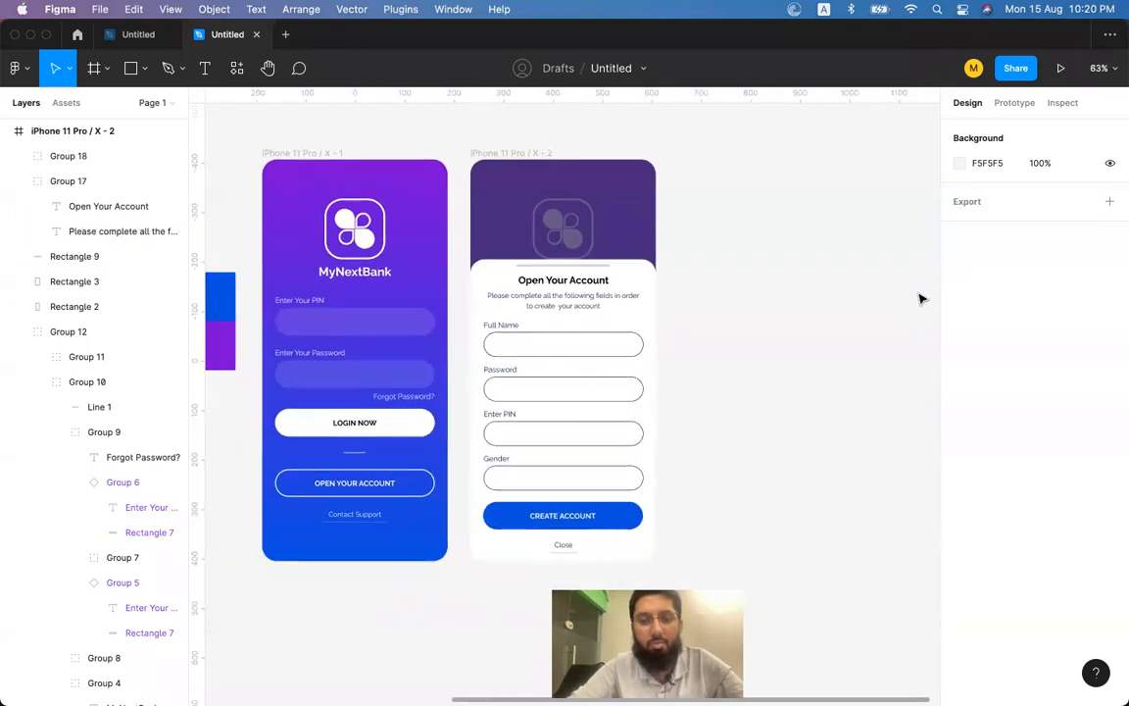
click(570, 234)
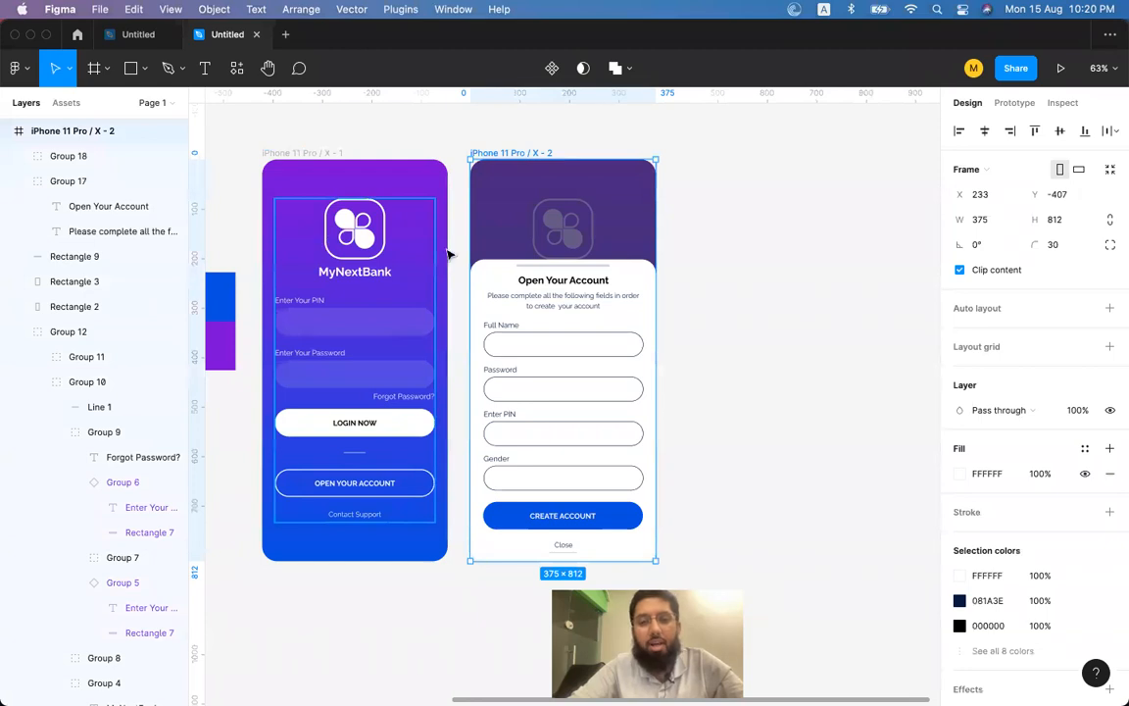
scroll(568, 297, left, 1)
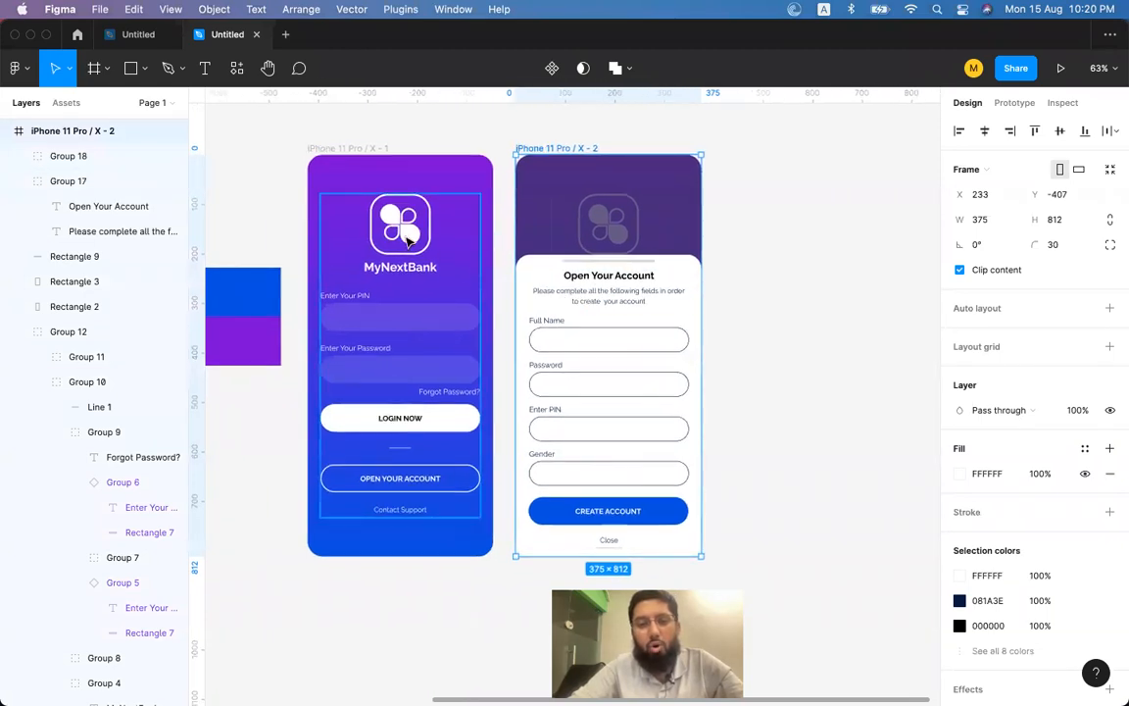
click(409, 236)
double_click(412, 237)
double_click(412, 238)
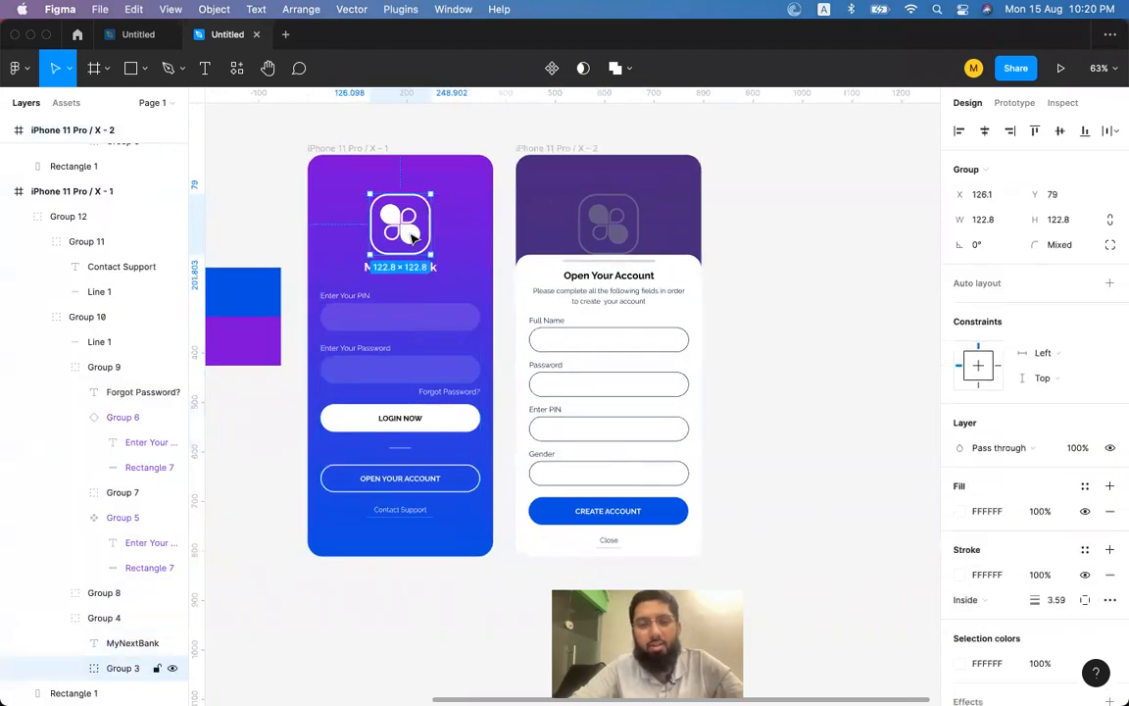
double_click(413, 238)
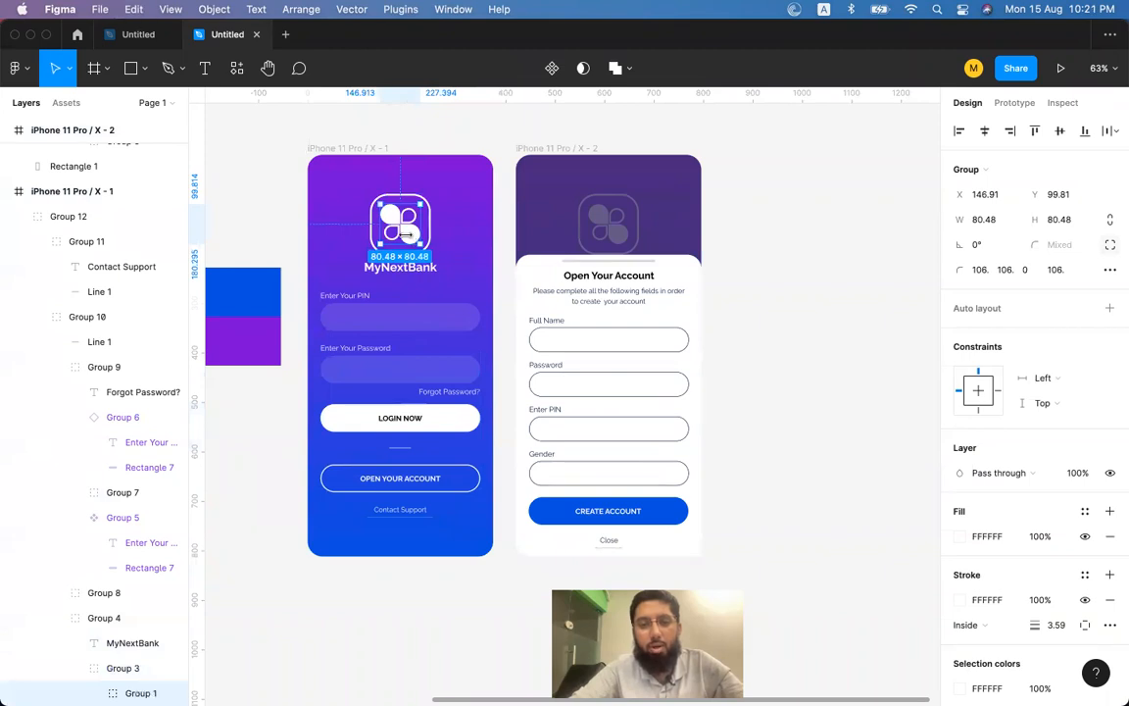
click(763, 283)
scroll(686, 265, left, 10)
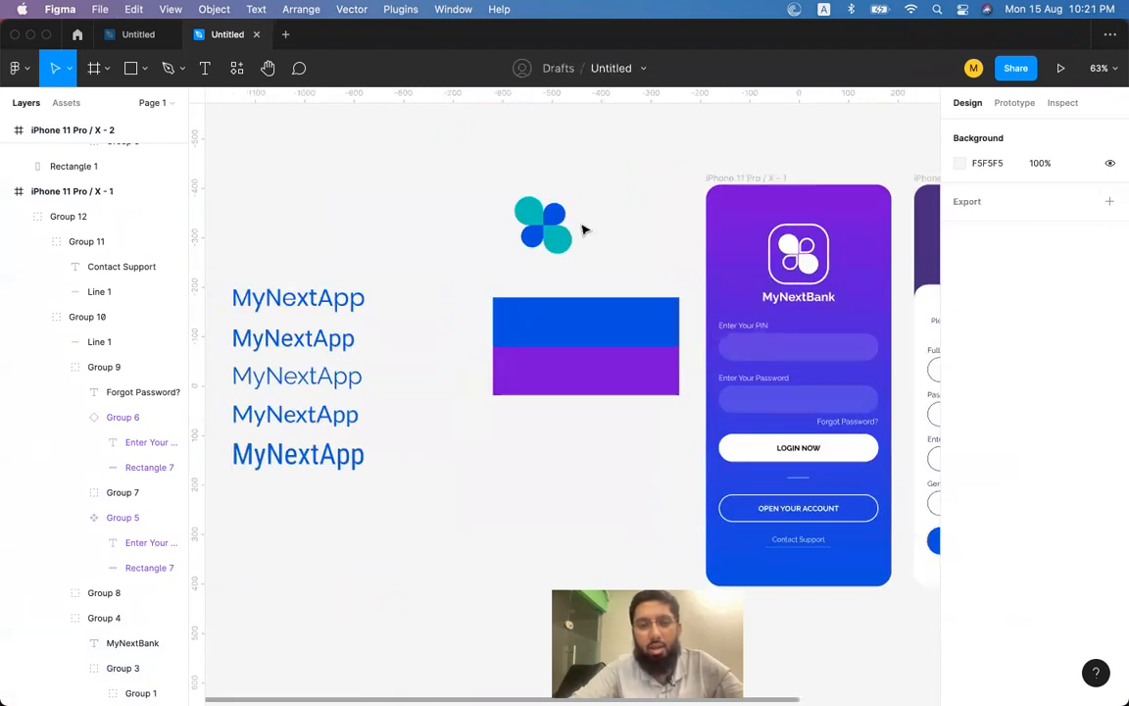
Fill two opposite petals of the draft clover with the blue sampled from the blue rectangle.
click(538, 213)
double_click(537, 215)
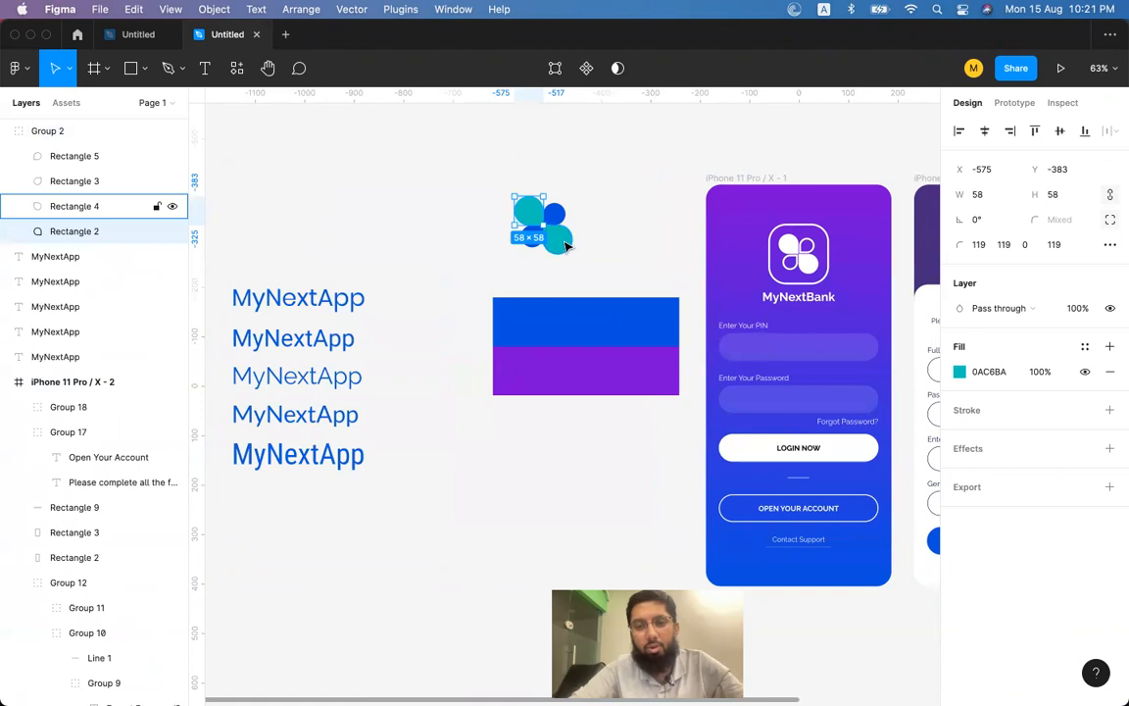
shift+click(556, 240)
key(i)
click(595, 331)
Turn the other two petals into unfilled purple outlines with a 2 px stroke.
double_click(558, 216)
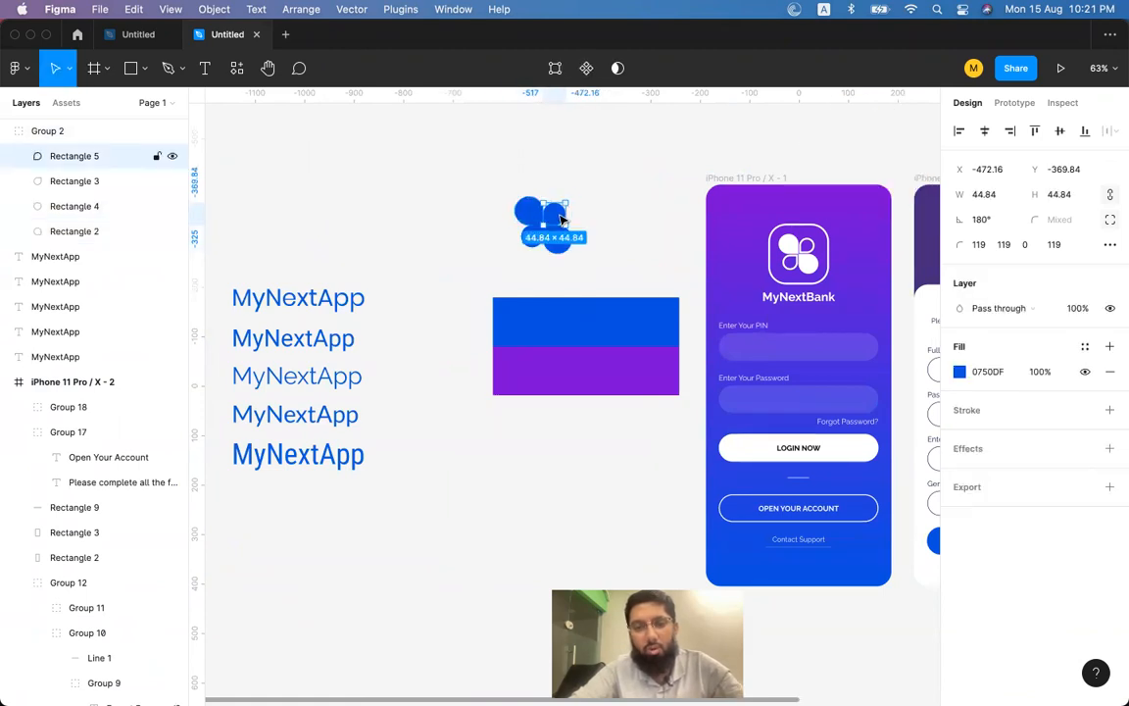
key(Escape)
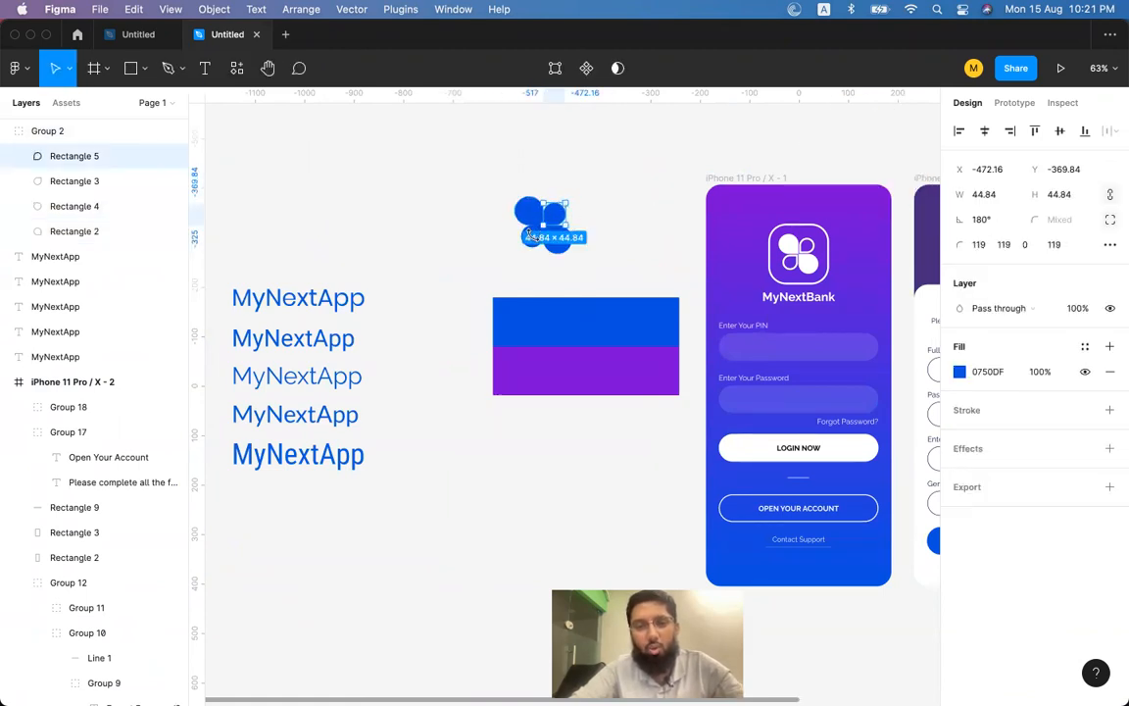
shift+click(530, 235)
key(i)
click(582, 361)
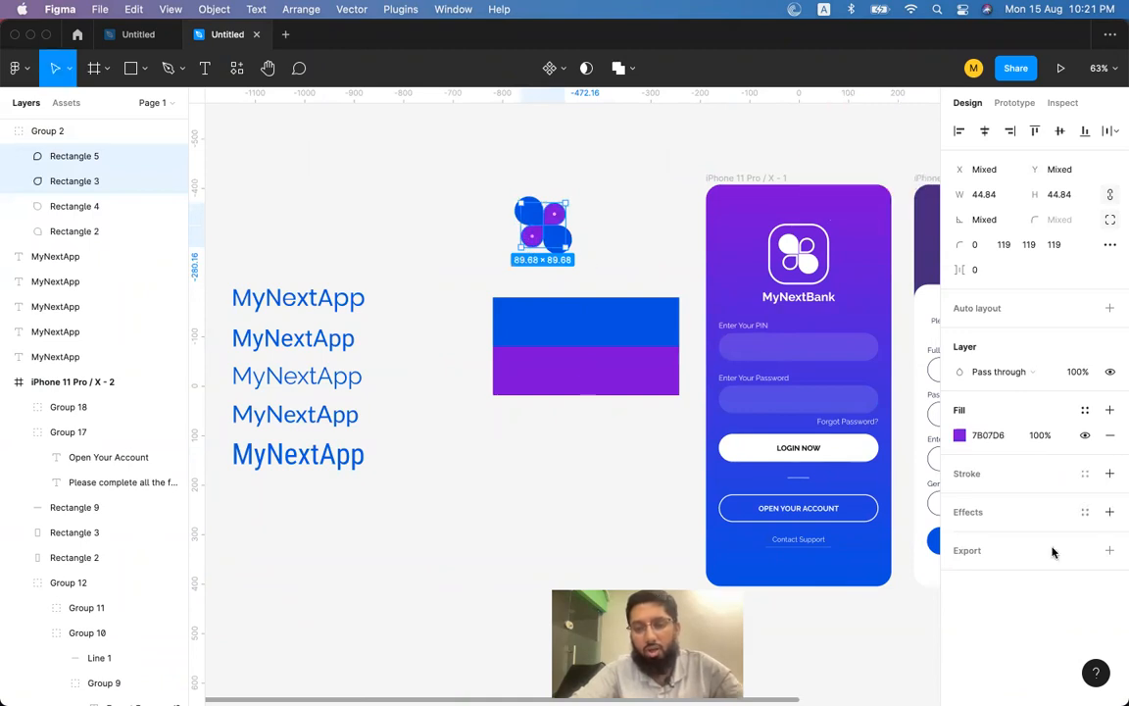
click(1110, 474)
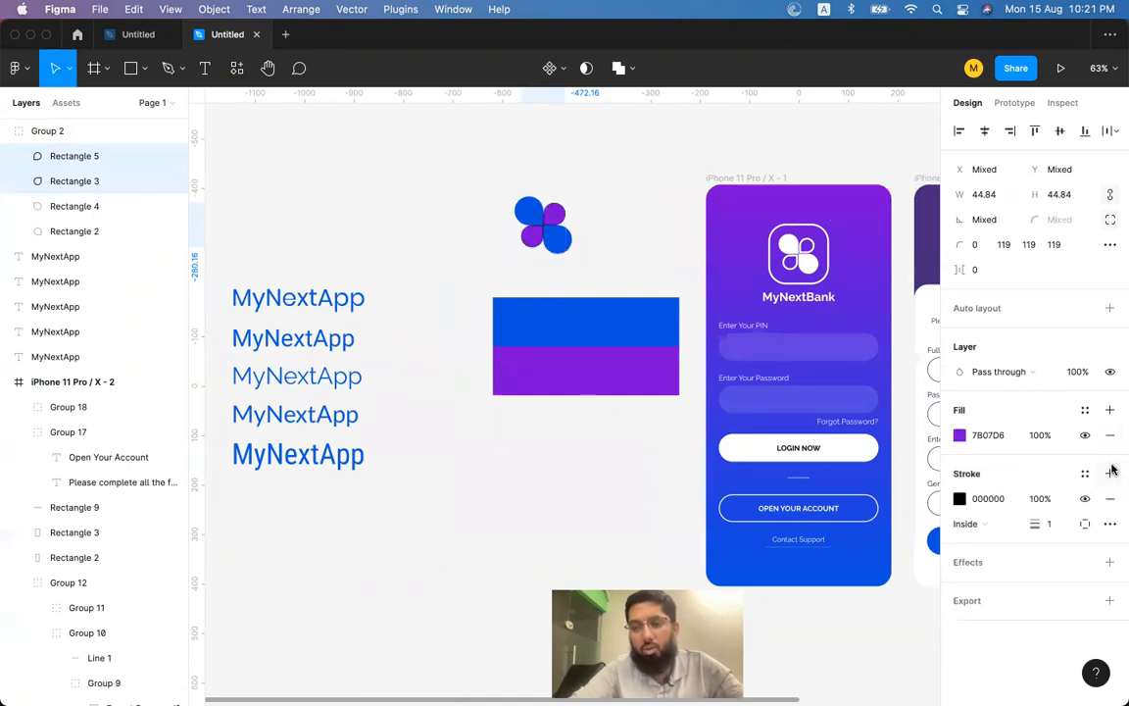
click(1110, 436)
key(i)
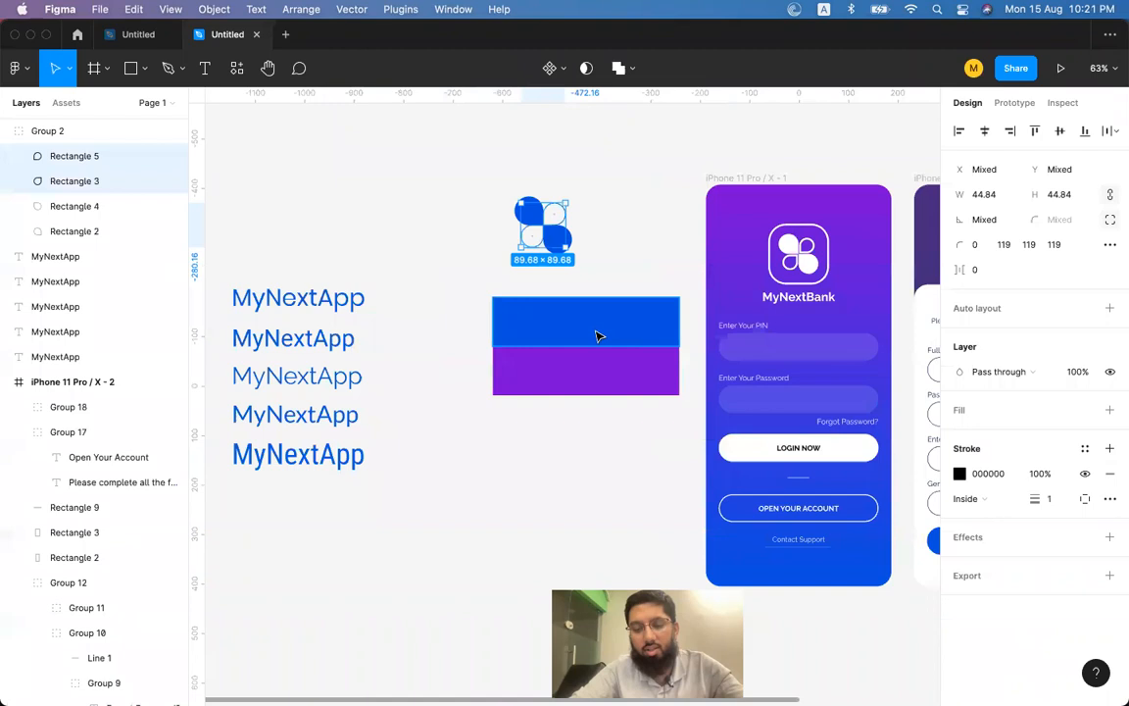
click(621, 361)
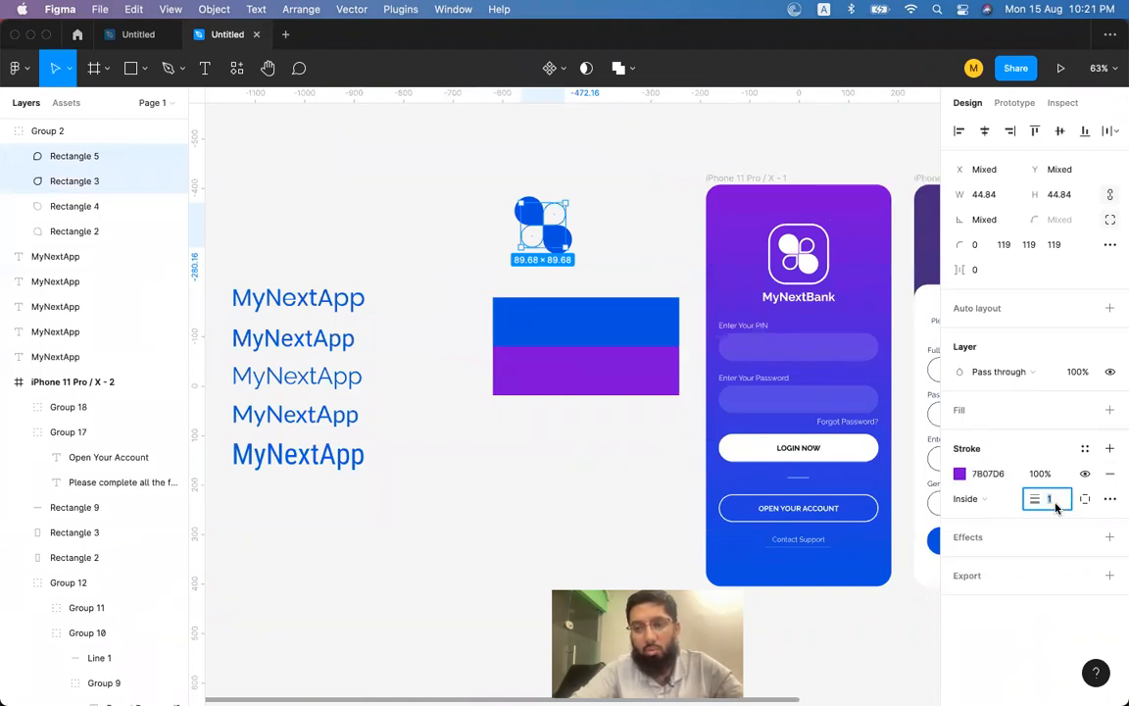
key(Return)
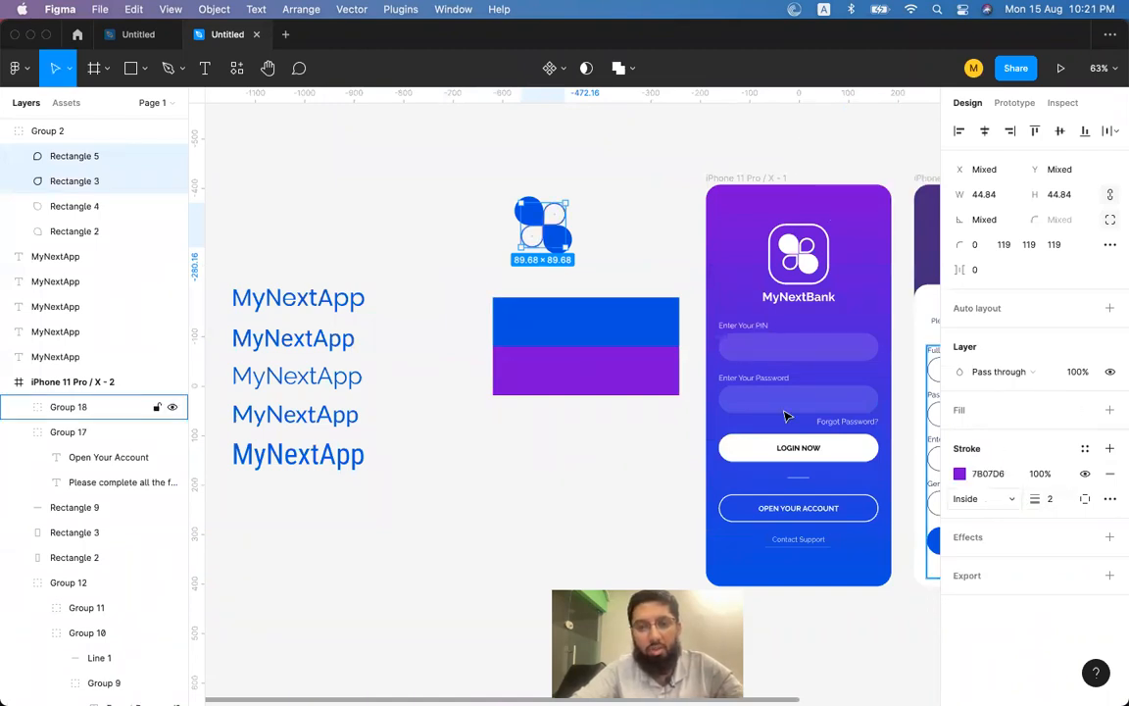
Nudge the bottom-left outlined petal slightly left and down to align the clover.
scroll(561, 260, up, 10)
scroll(562, 262, up, 3)
click(646, 321)
double_click(581, 372)
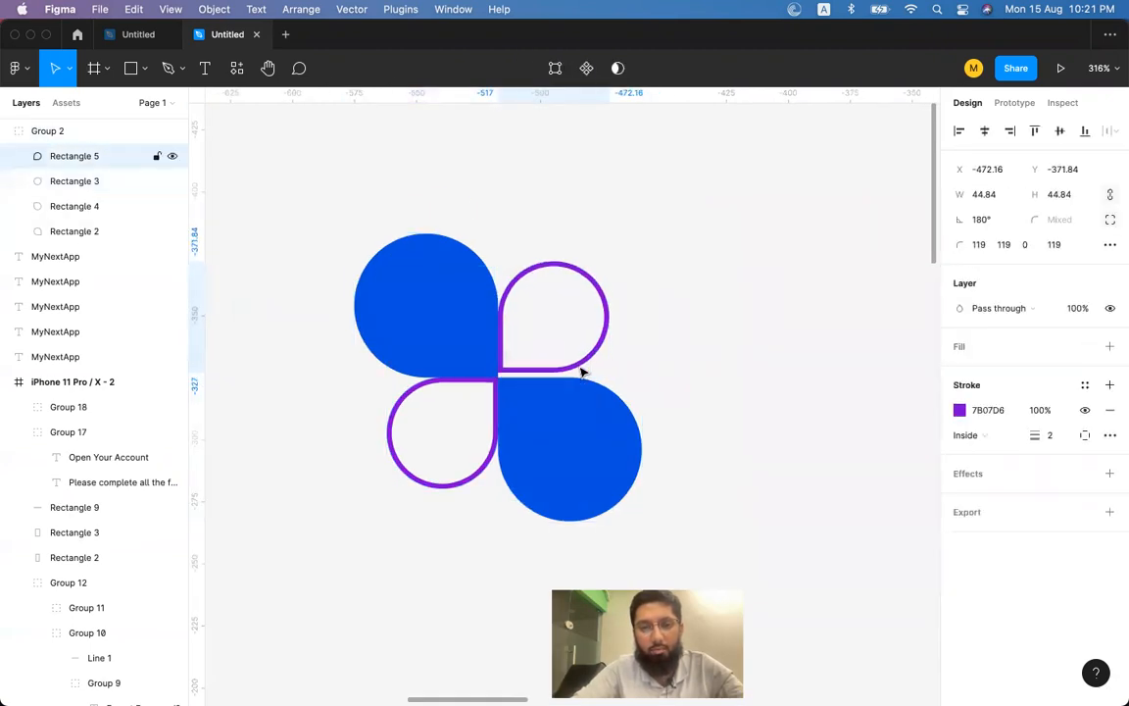
click(467, 483)
drag(464, 485, 460, 488)
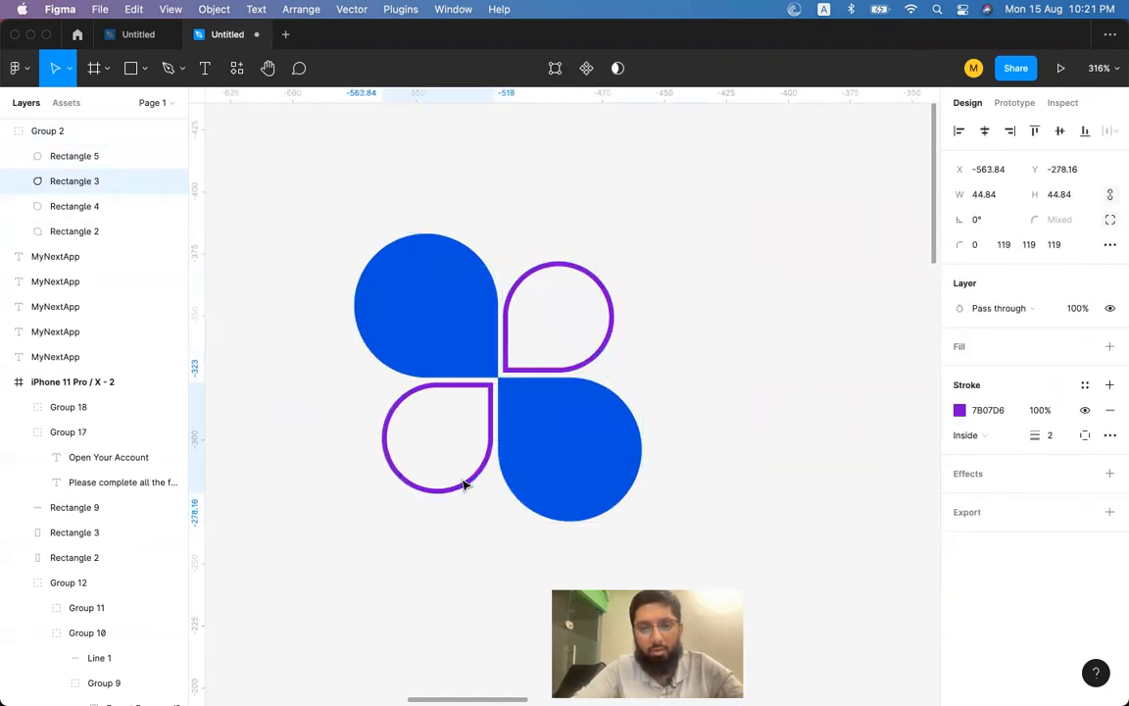
click(720, 327)
click(588, 430)
Reselect the finished clover logo group and move over to the Create Account heading.
scroll(588, 429, down, 5)
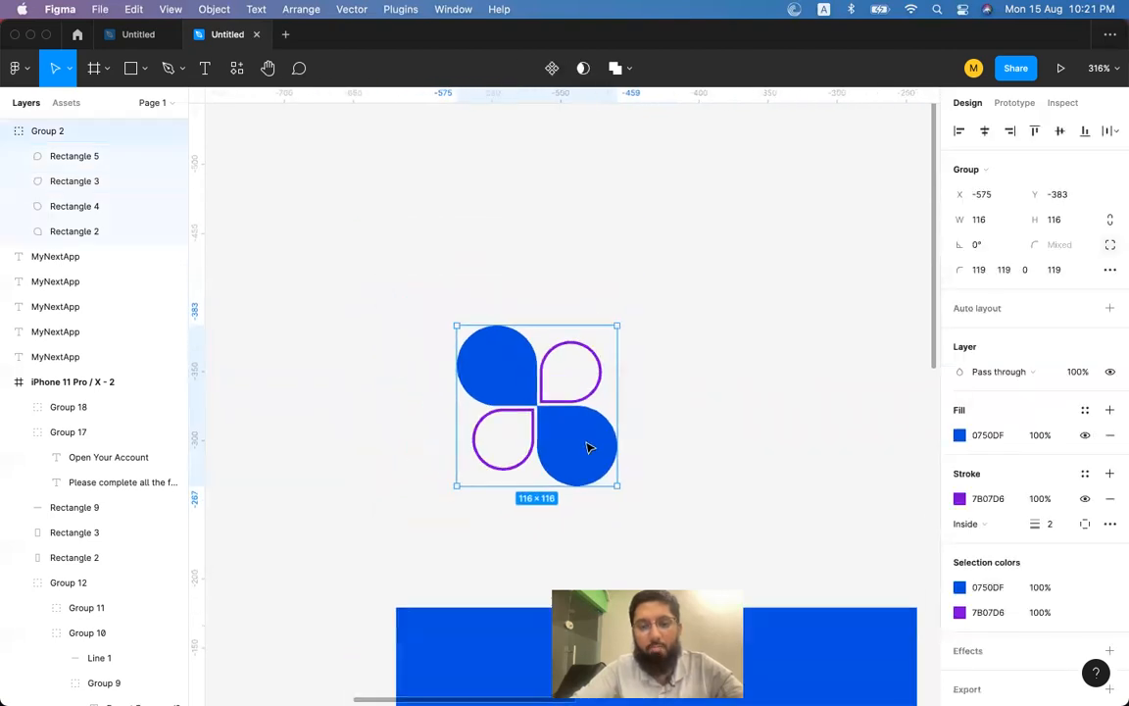
scroll(567, 461, right, 2)
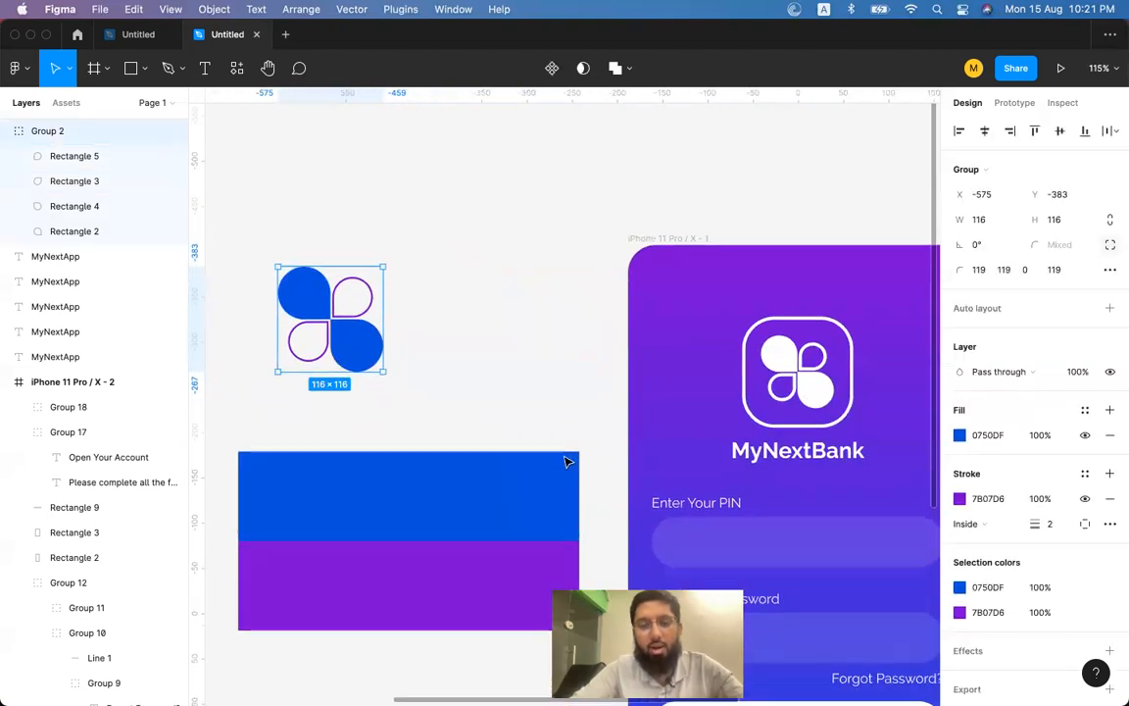
scroll(567, 462, down, 3)
scroll(566, 462, down, 2)
click(383, 254)
click(331, 297)
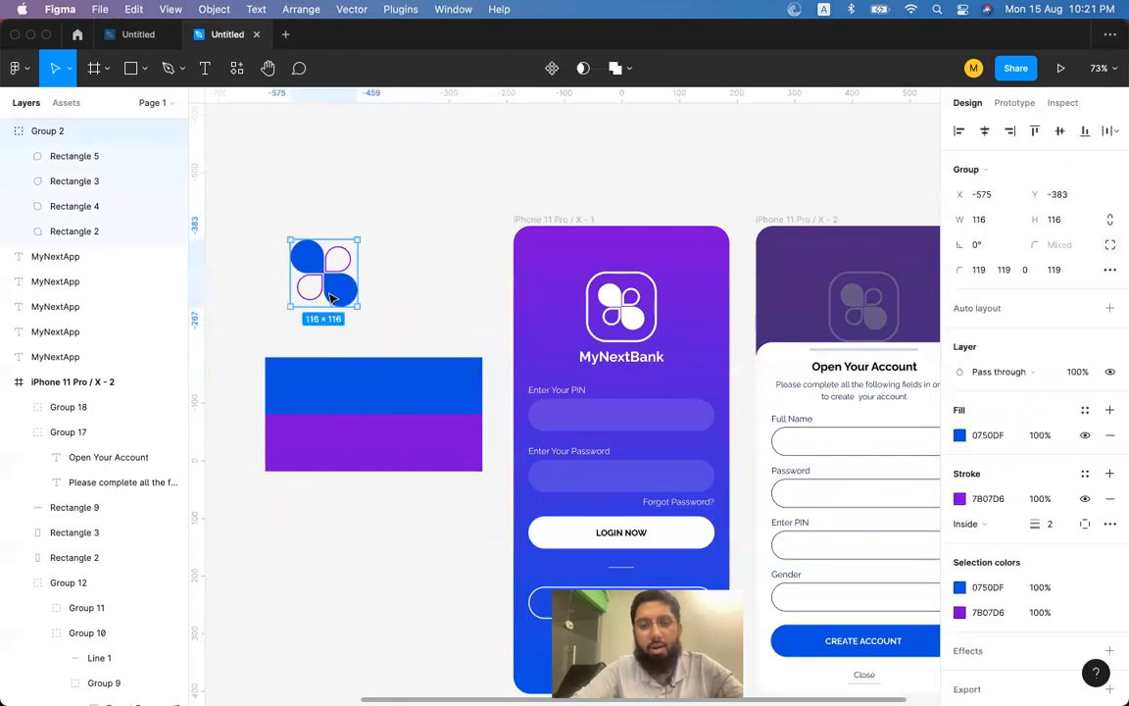
scroll(327, 297, right, 5)
scroll(327, 298, down, 2)
click(602, 322)
Paste the clover logo into the Create Account frame, align it right and bottom, and scale to 283×283.
click(709, 355)
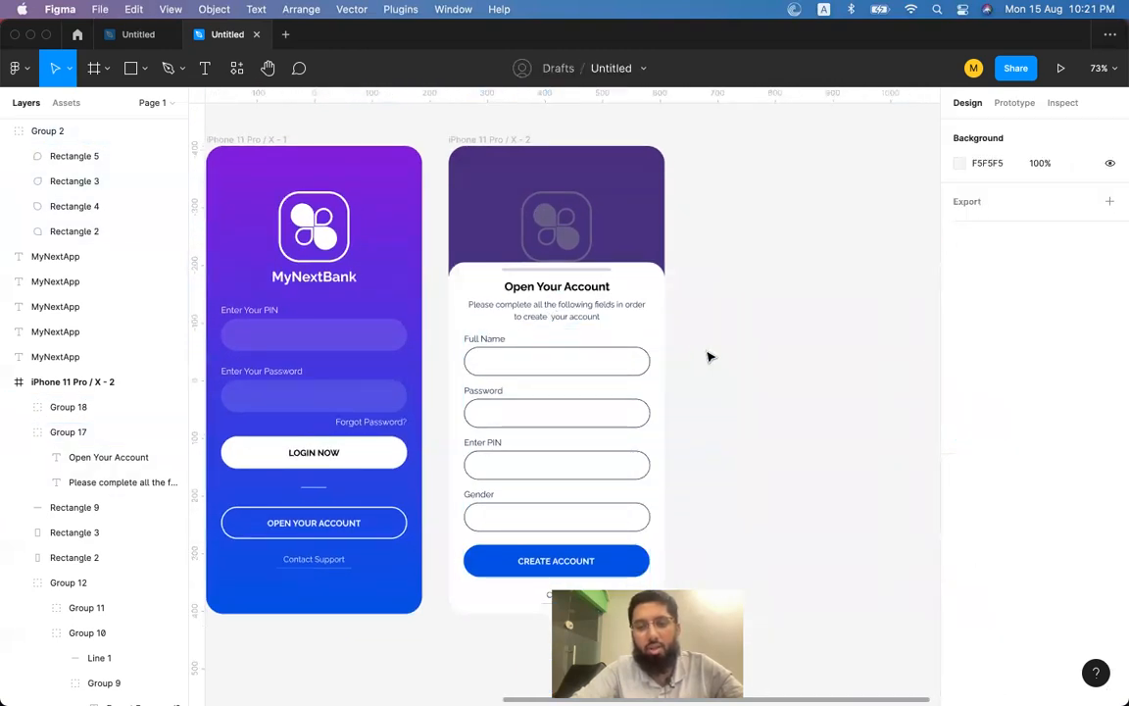
key(ctrl+v)
drag(587, 415, 647, 594)
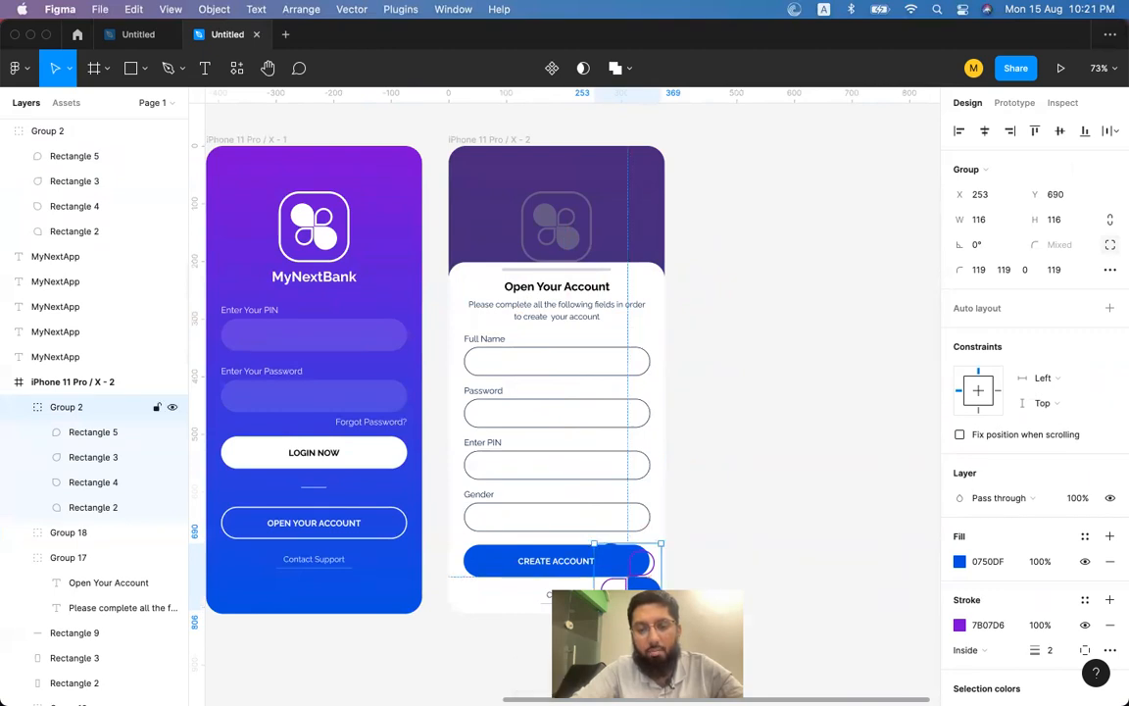
click(1010, 131)
click(1084, 130)
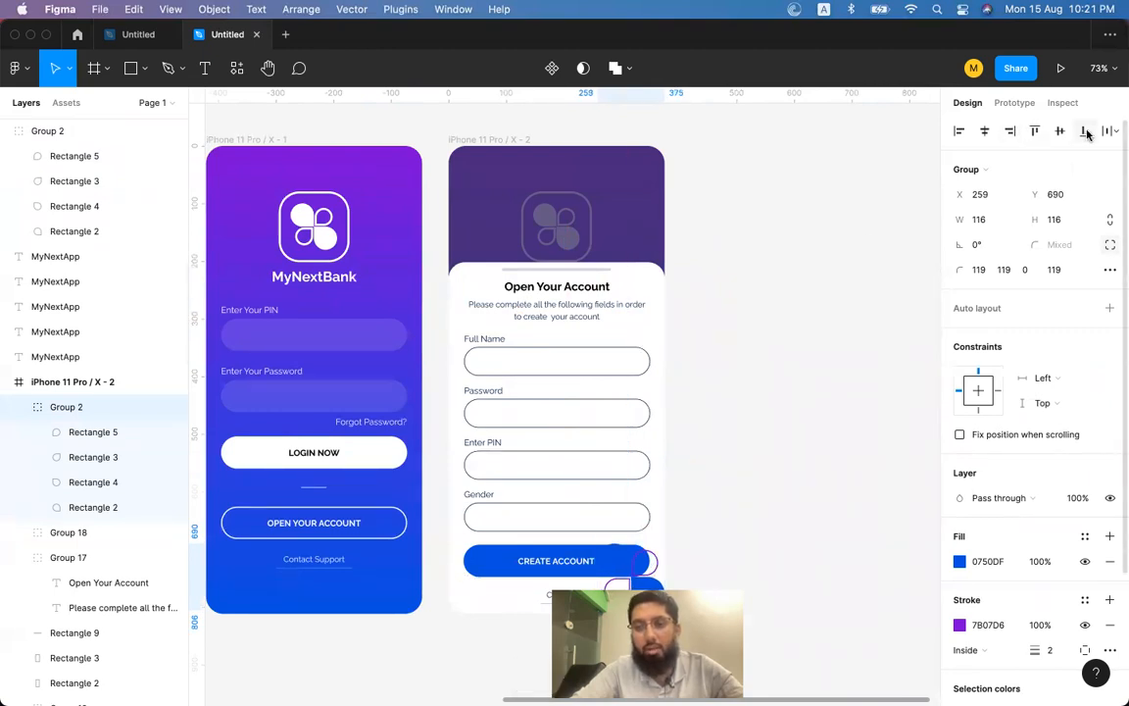
scroll(733, 371, down, 5)
drag(603, 349, 510, 253)
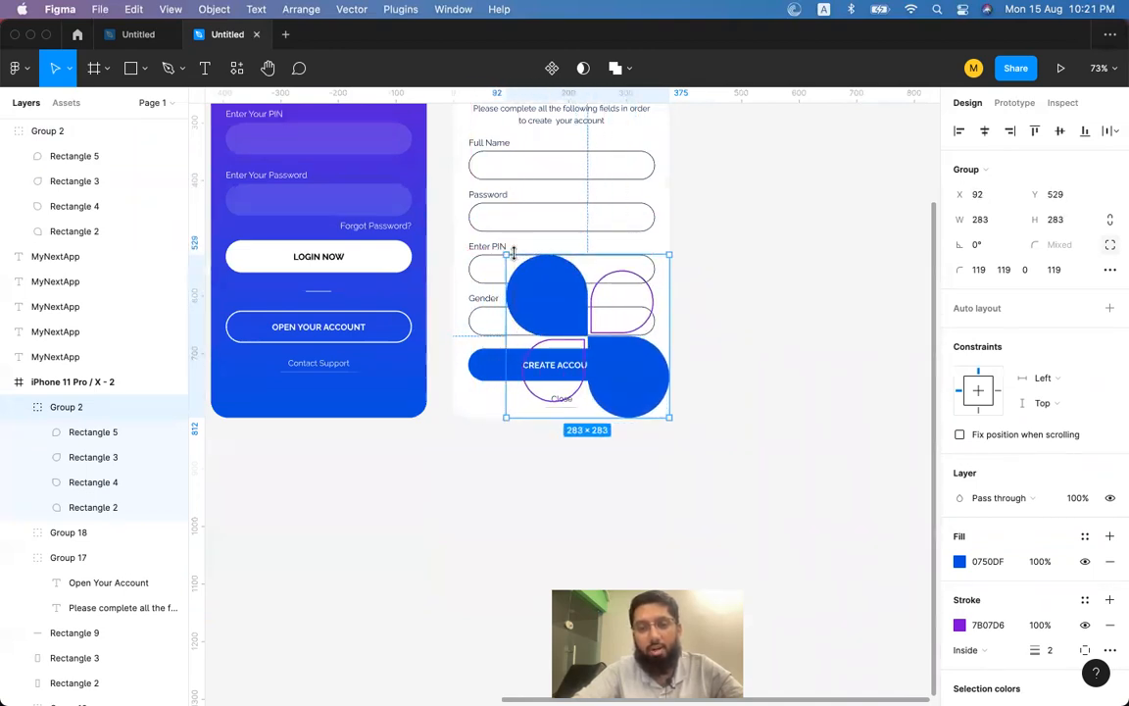
Move the logo layer below Group 12 so it sits behind the form.
click(19, 407)
scroll(20, 402, down, 3)
click(17, 369)
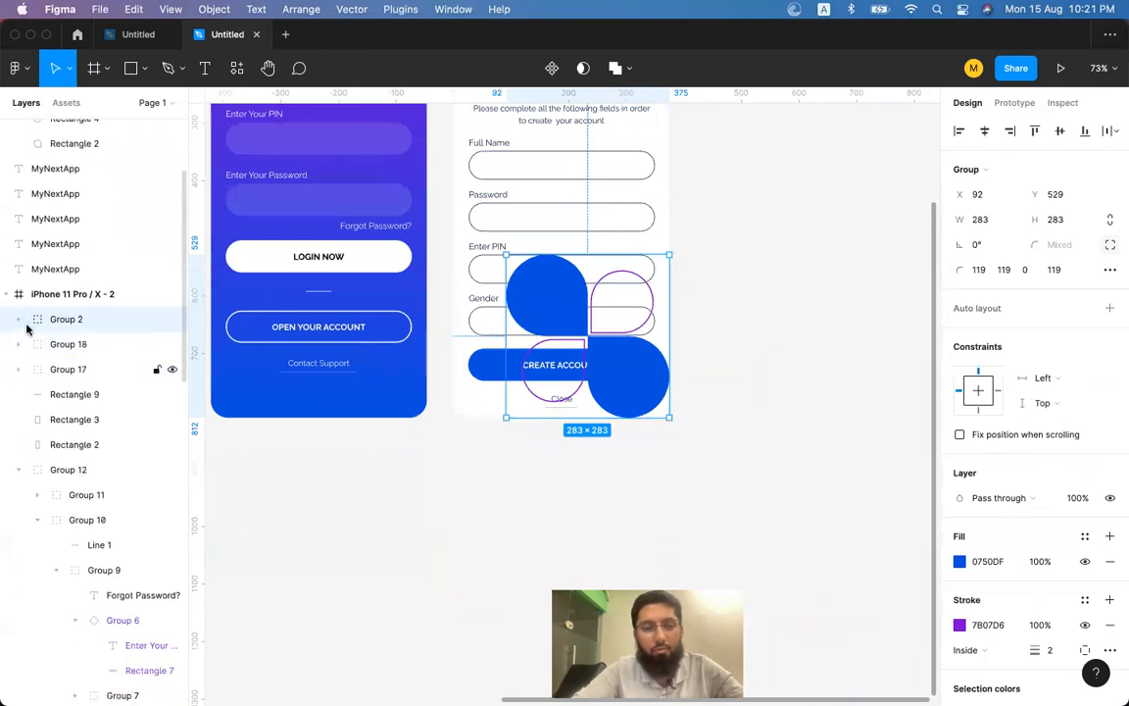
click(19, 470)
scroll(19, 473, down, 2)
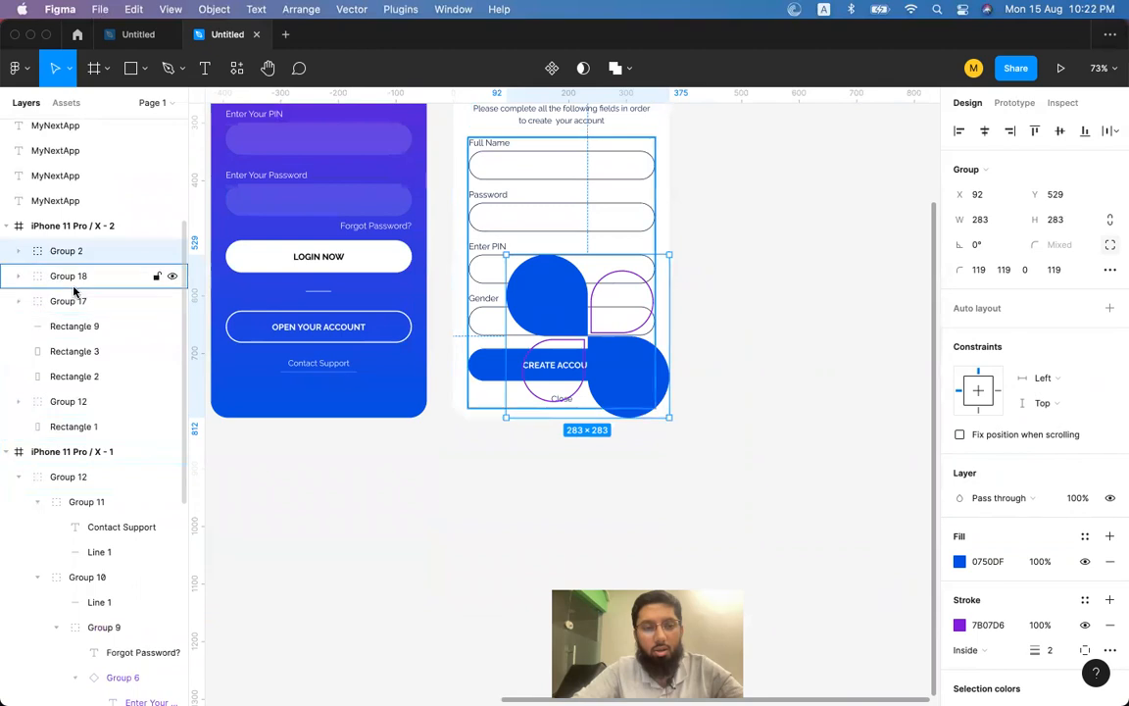
drag(86, 254, 98, 327)
Set the logo's opacity to 10% and undo a stray move.
key(3)
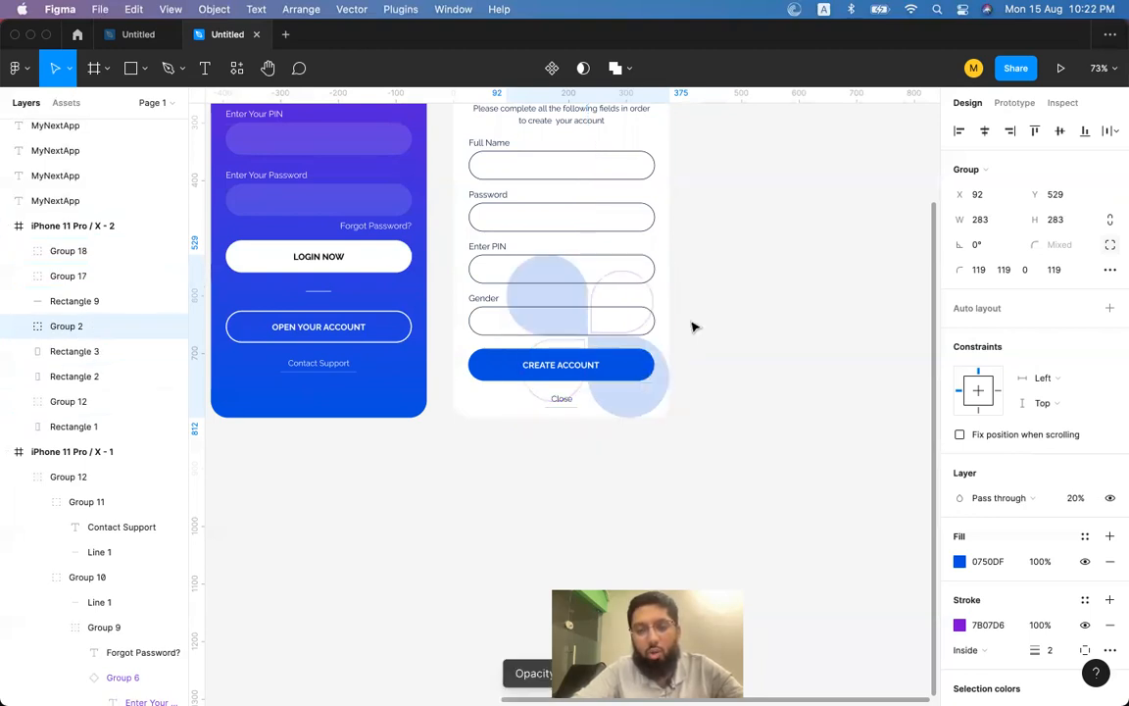
key(1)
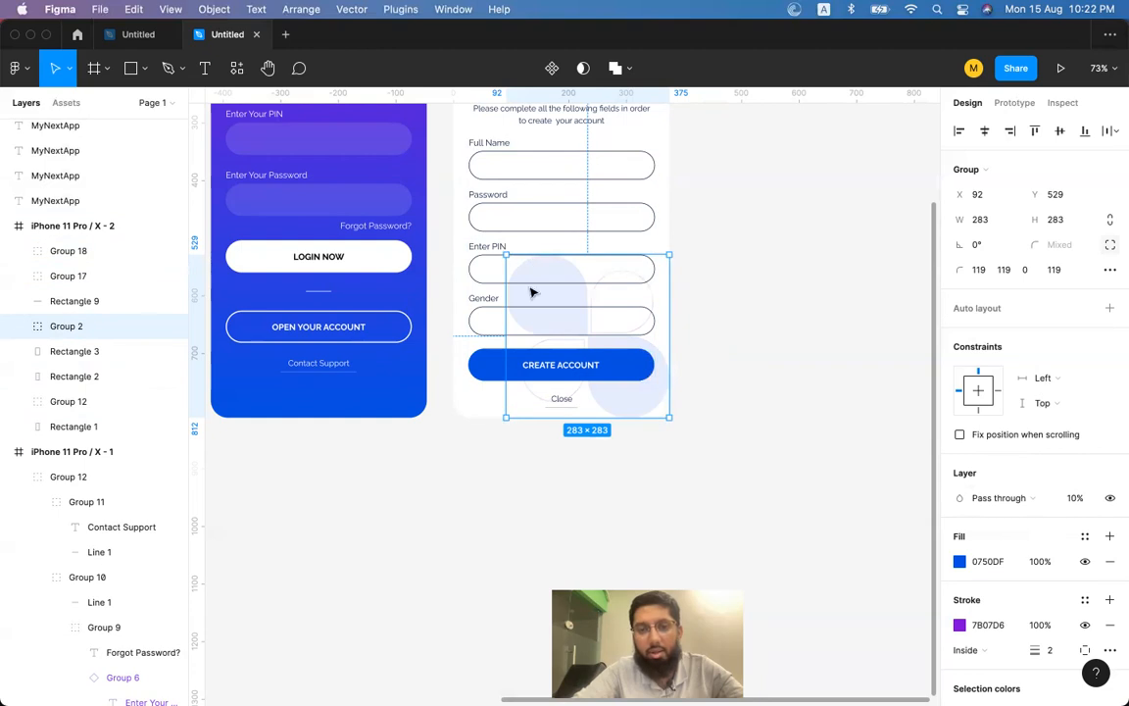
drag(633, 403, 672, 301)
scroll(640, 184, up, 5)
key(super+z)
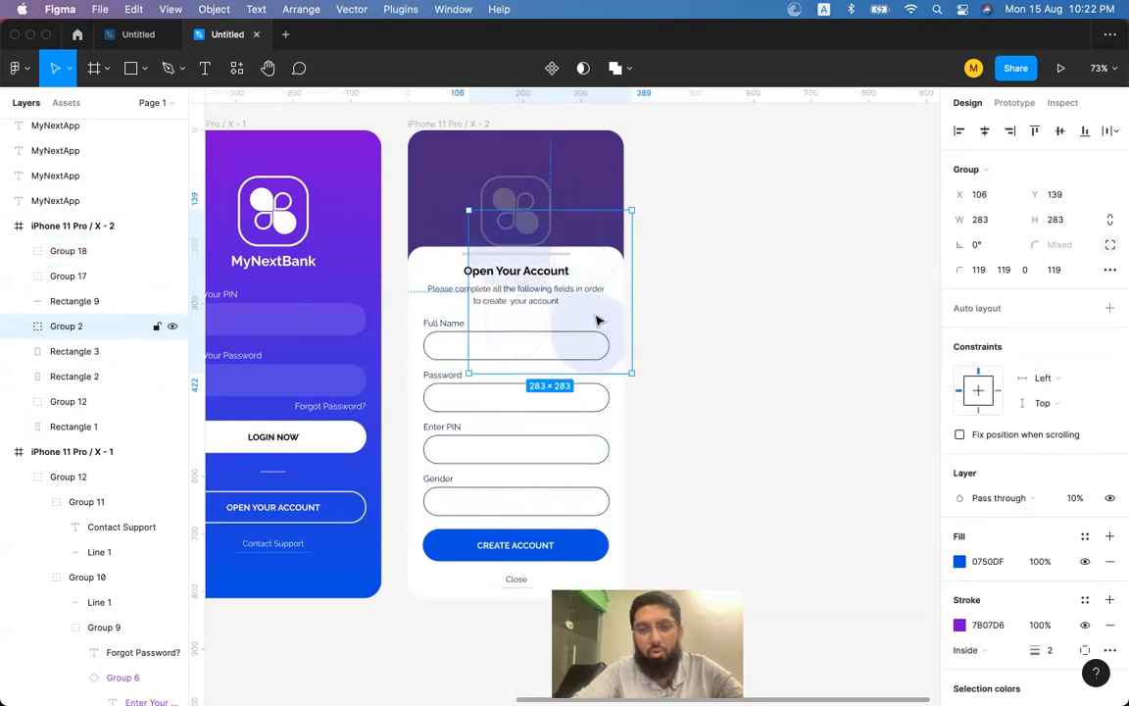
Shrink the logo to 127×127 and place it at the form card's top-right corner (X 282, Y 172).
drag(469, 208, 514, 256)
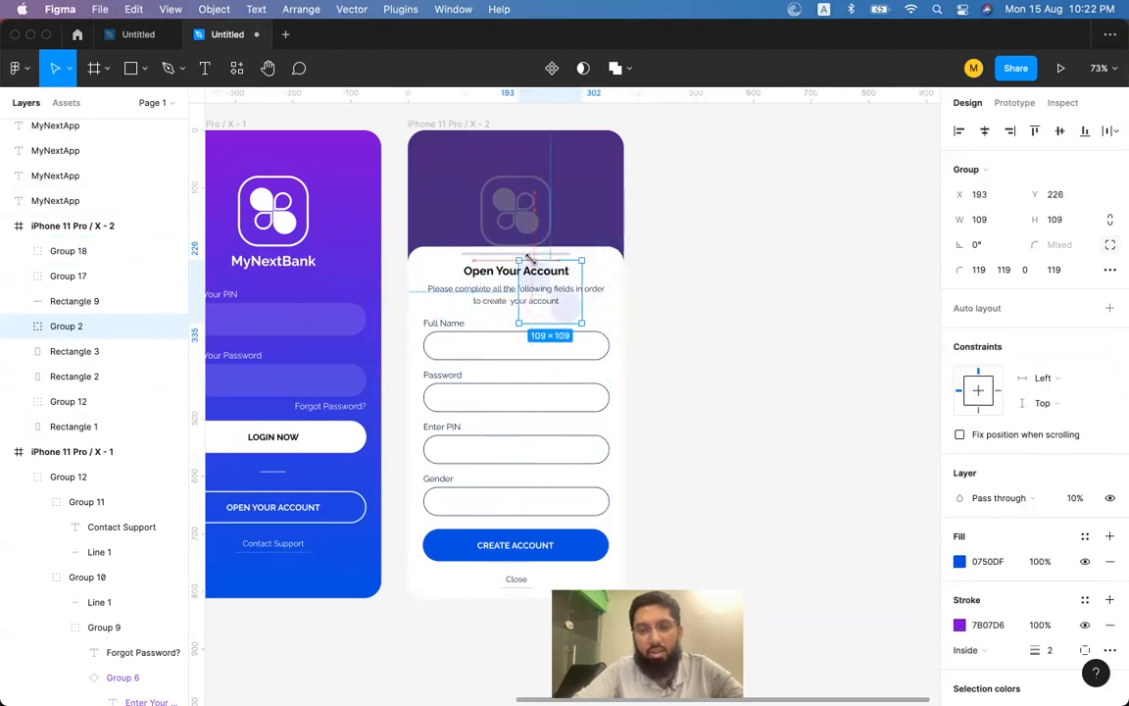
drag(564, 318, 633, 302)
scroll(618, 282, up, 5)
drag(631, 297, 630, 297)
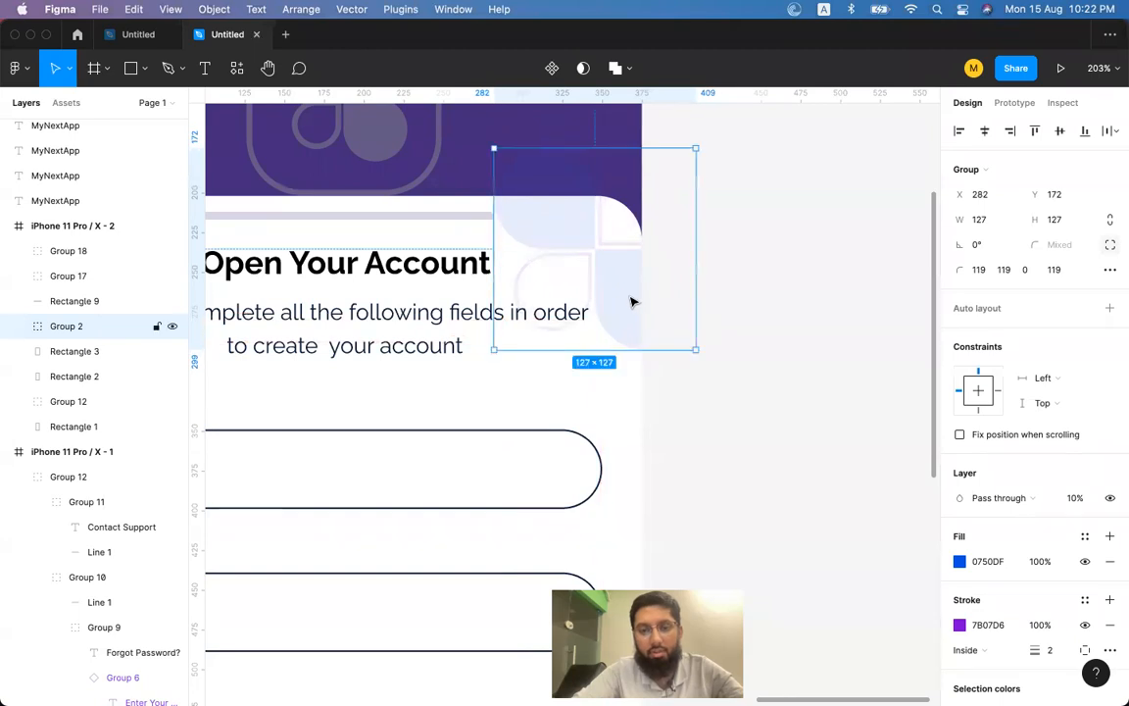
scroll(632, 302, down, 3)
scroll(633, 302, left, 3)
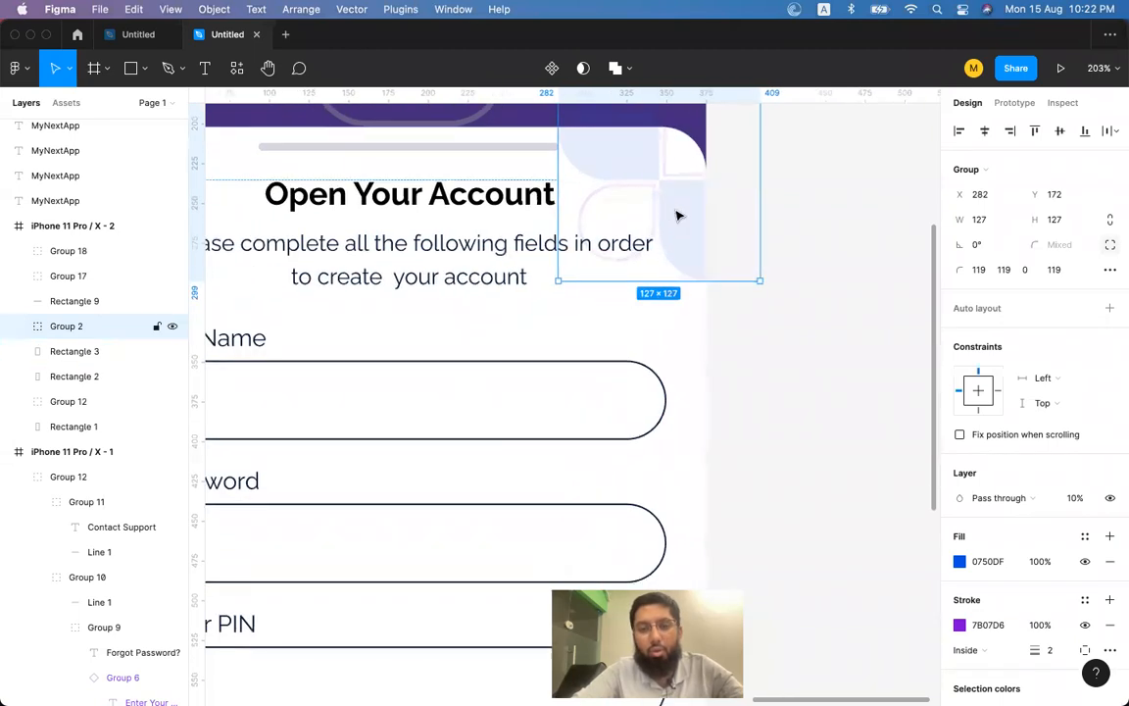
click(663, 329)
Duplicate the white card rectangle and restore the petal logo to full opacity.
click(694, 321)
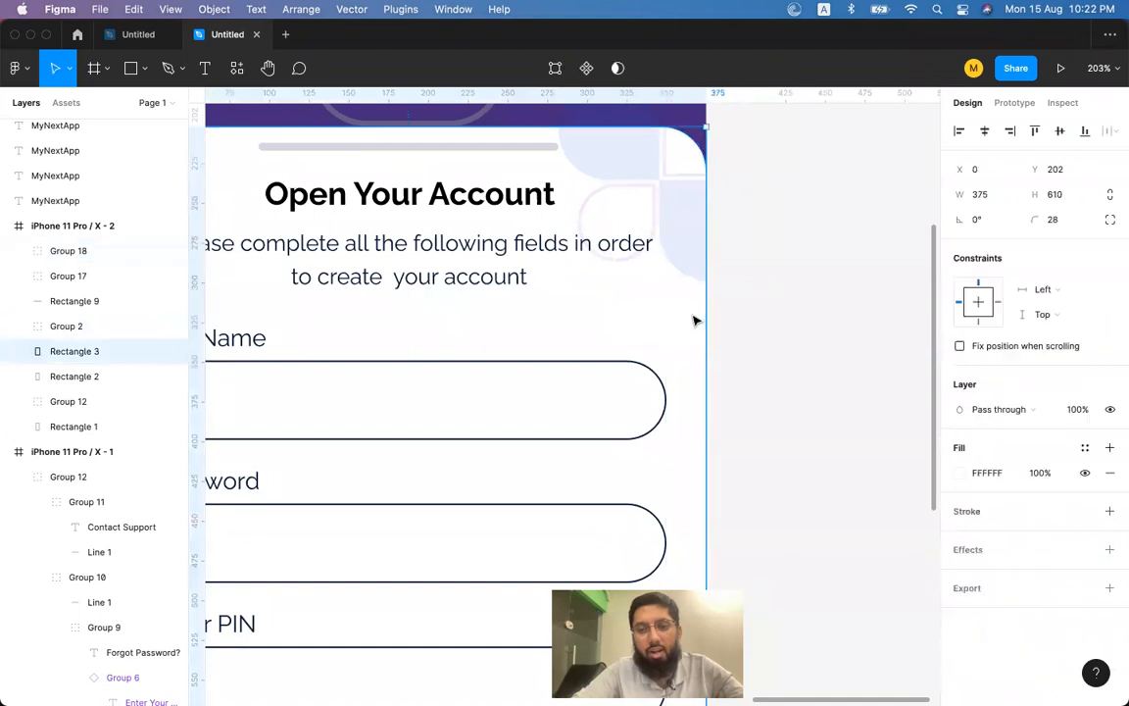
key(ctrl+d)
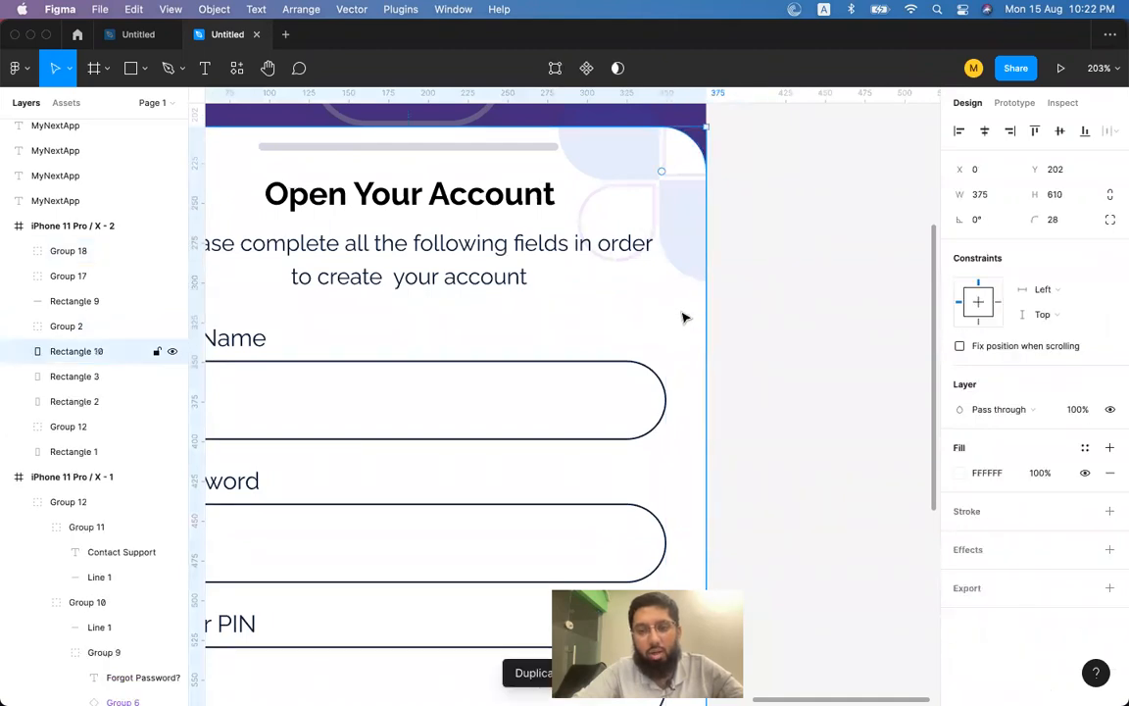
scroll(683, 318, up, 2)
scroll(683, 318, right, 1)
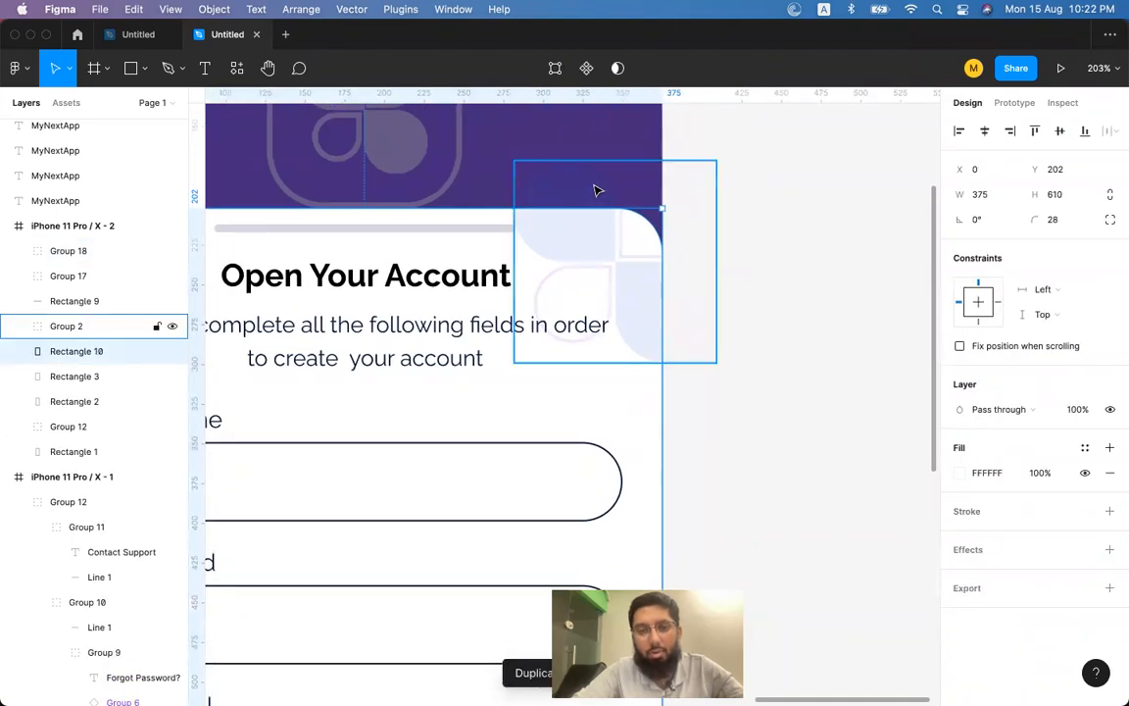
scroll(596, 190, up, 5)
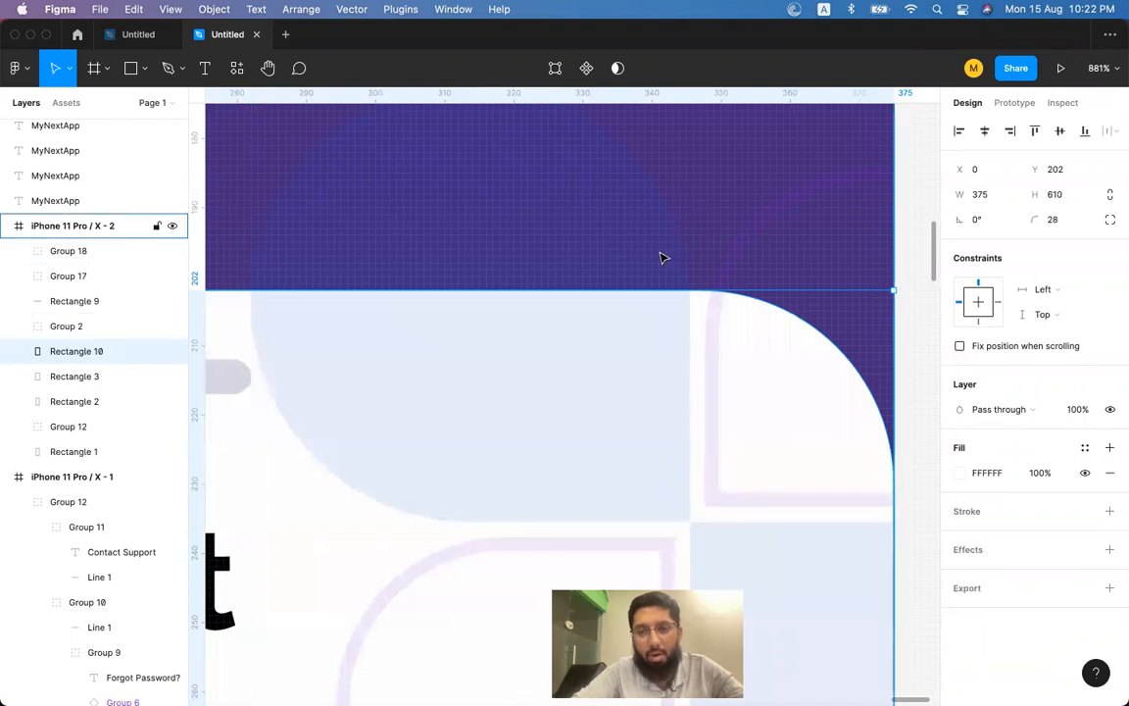
scroll(661, 258, down, 5)
click(649, 255)
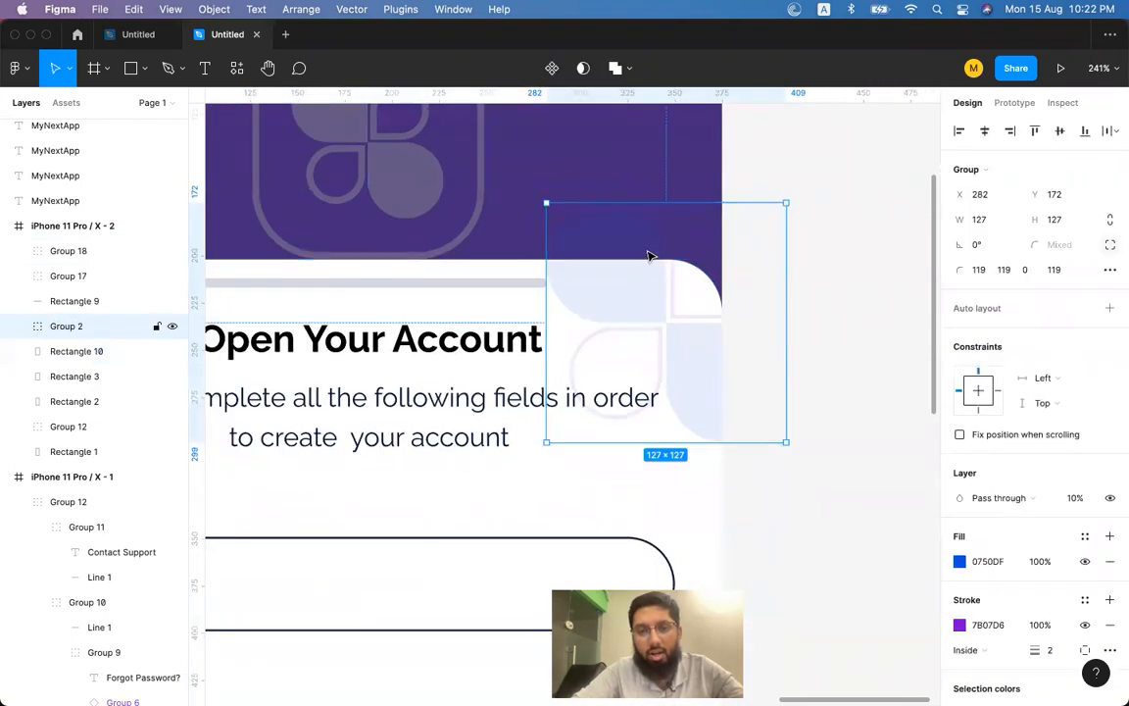
key(0)
Use the card rectangle copy as a mask to clip the petal logo.
click(639, 495)
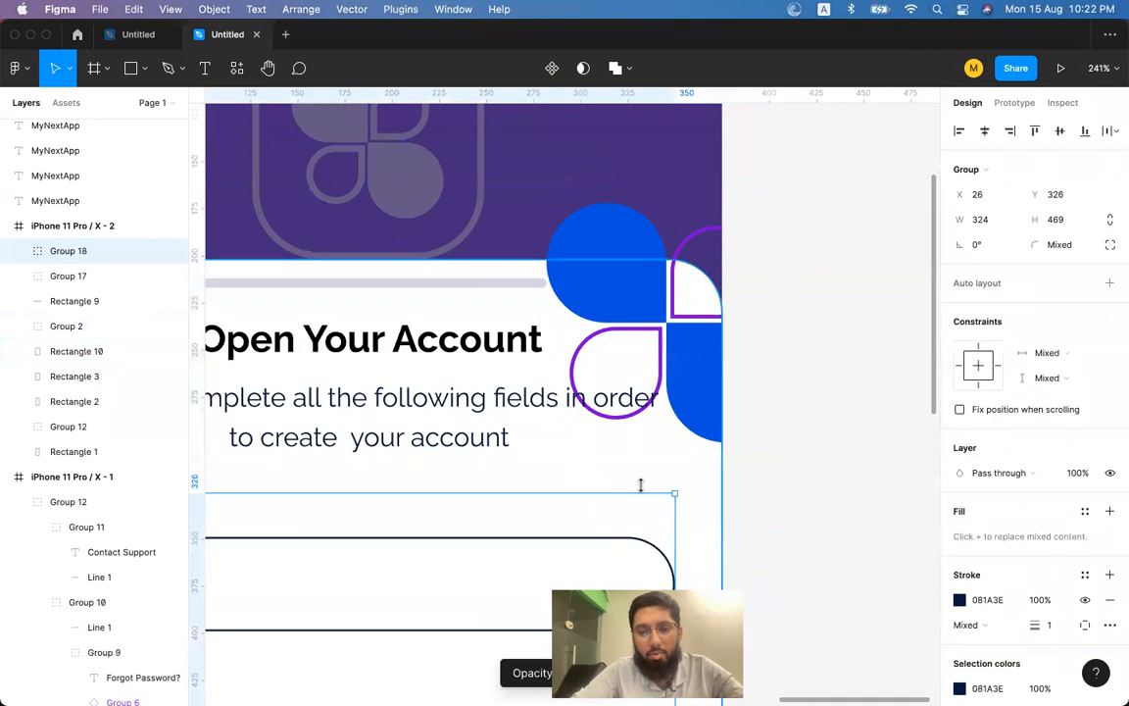
click(657, 477)
shift+click(616, 231)
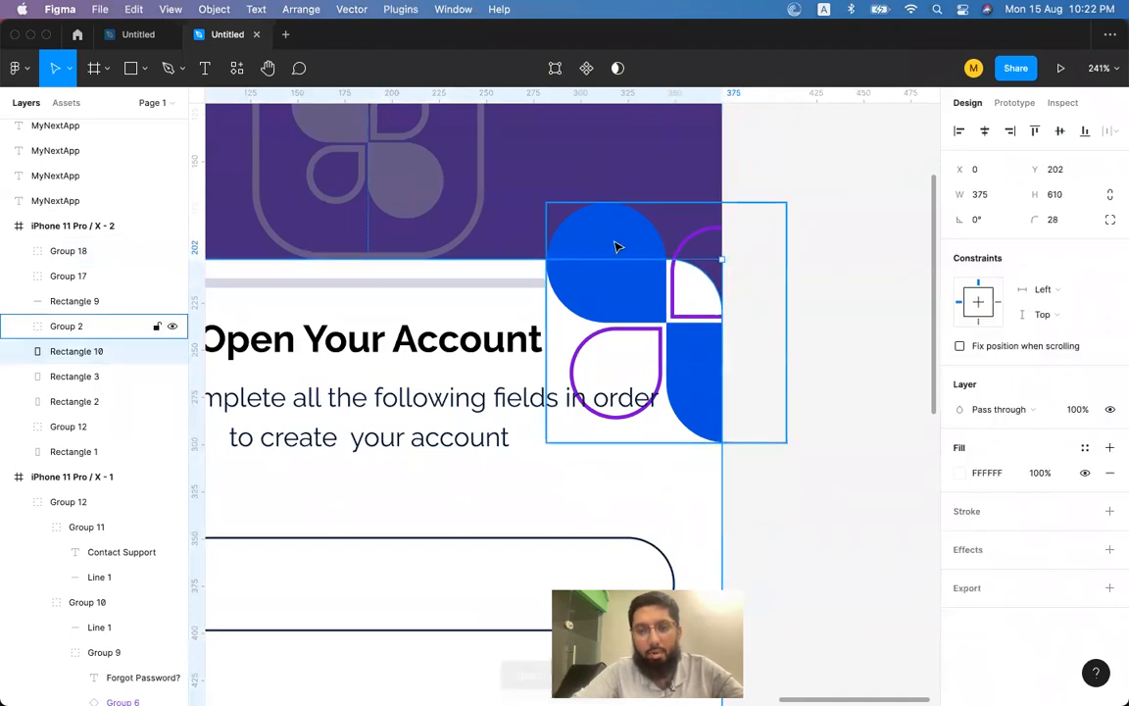
right_click(618, 228)
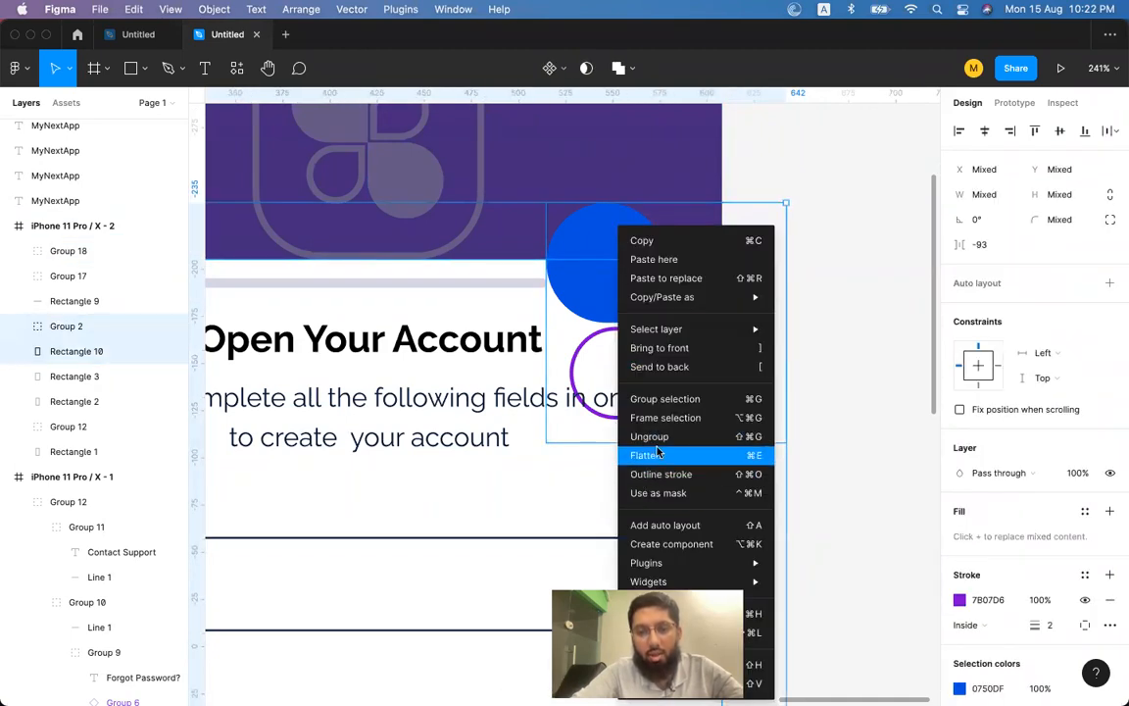
click(653, 494)
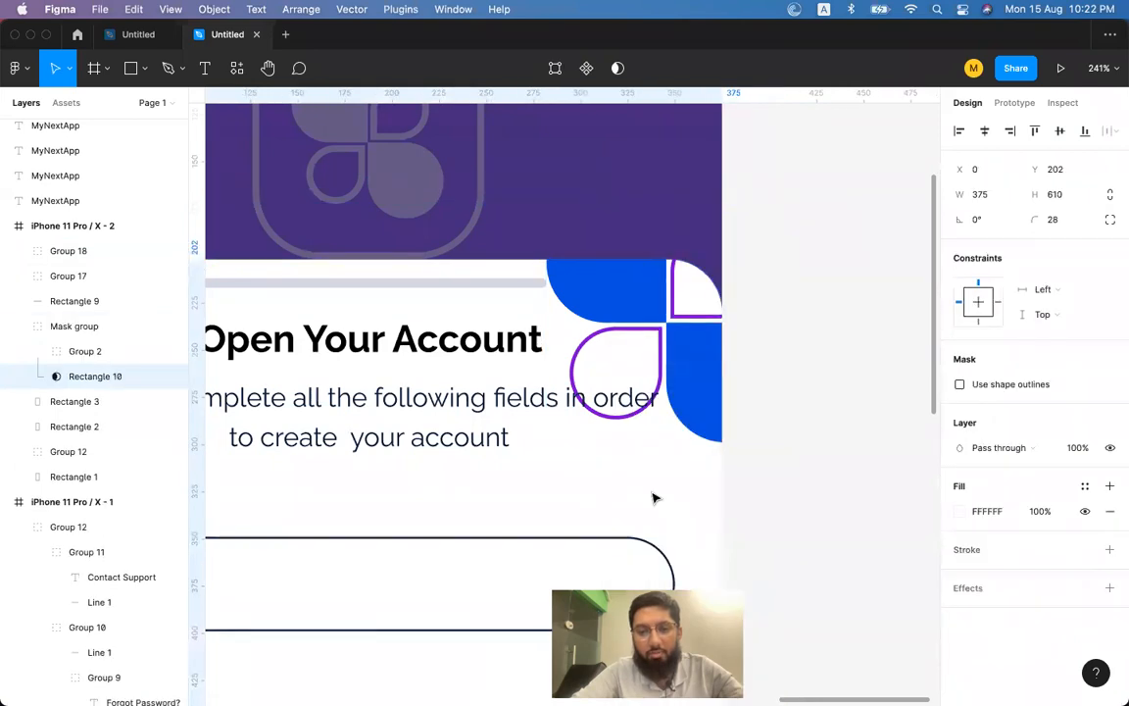
click(766, 340)
Fade the masked logo back to 10% opacity and enlarge it within the card.
click(690, 366)
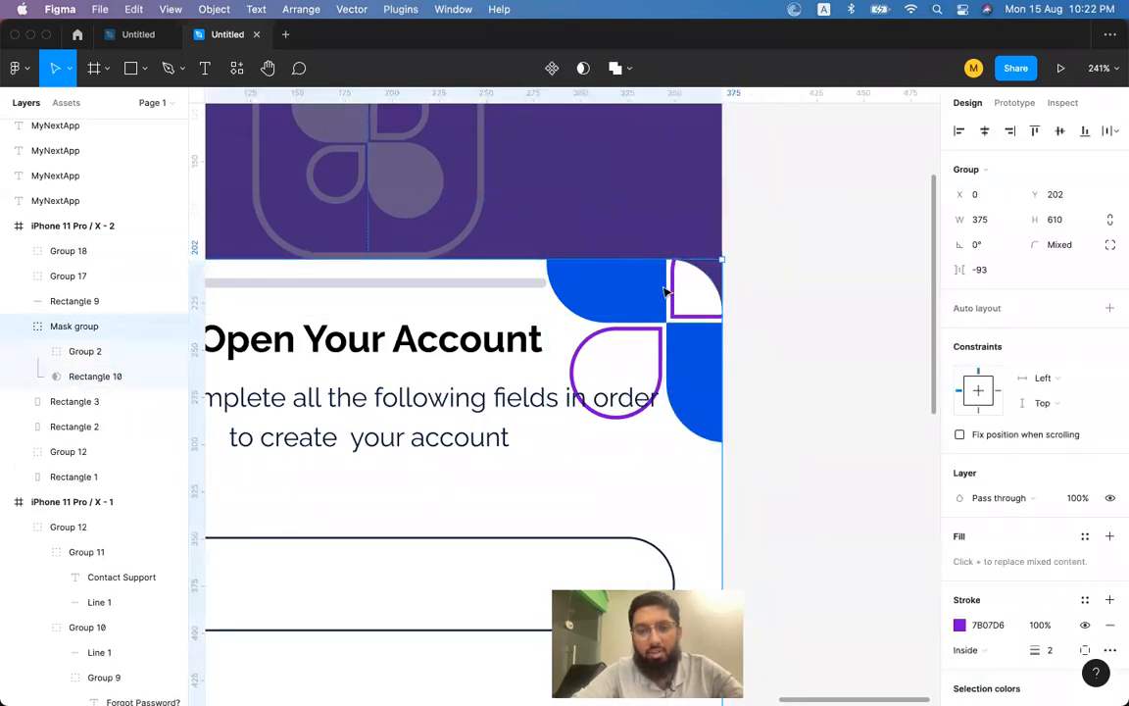
double_click(674, 319)
key(1)
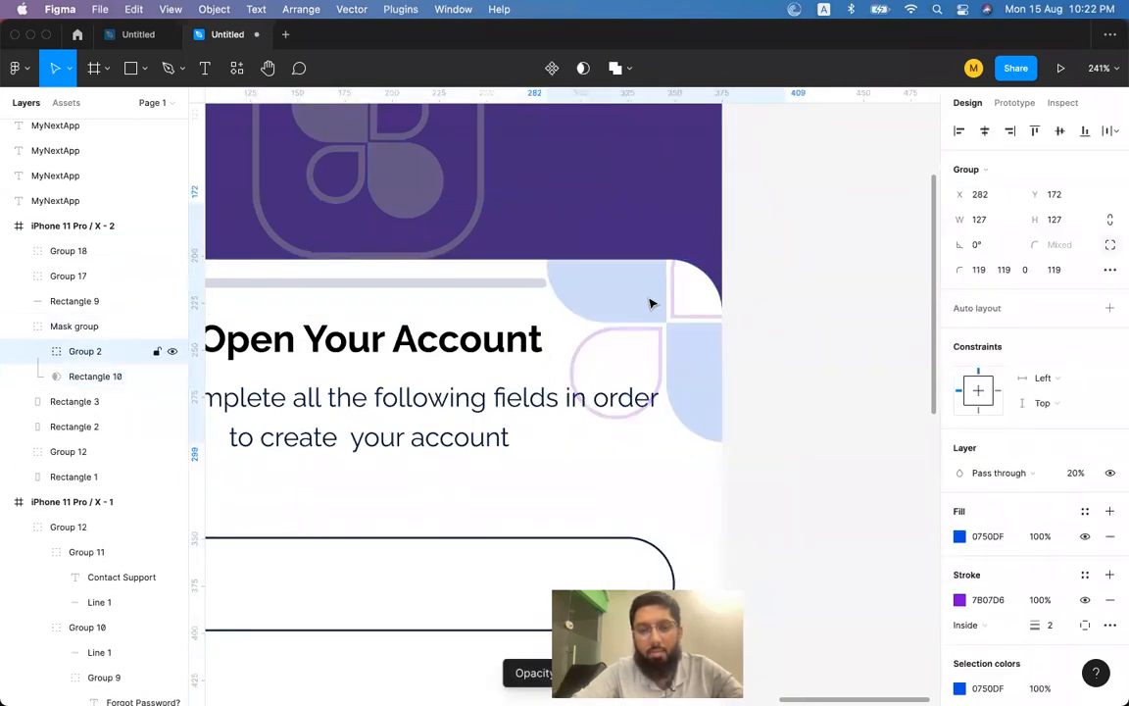
drag(546, 442, 452, 506)
click(870, 341)
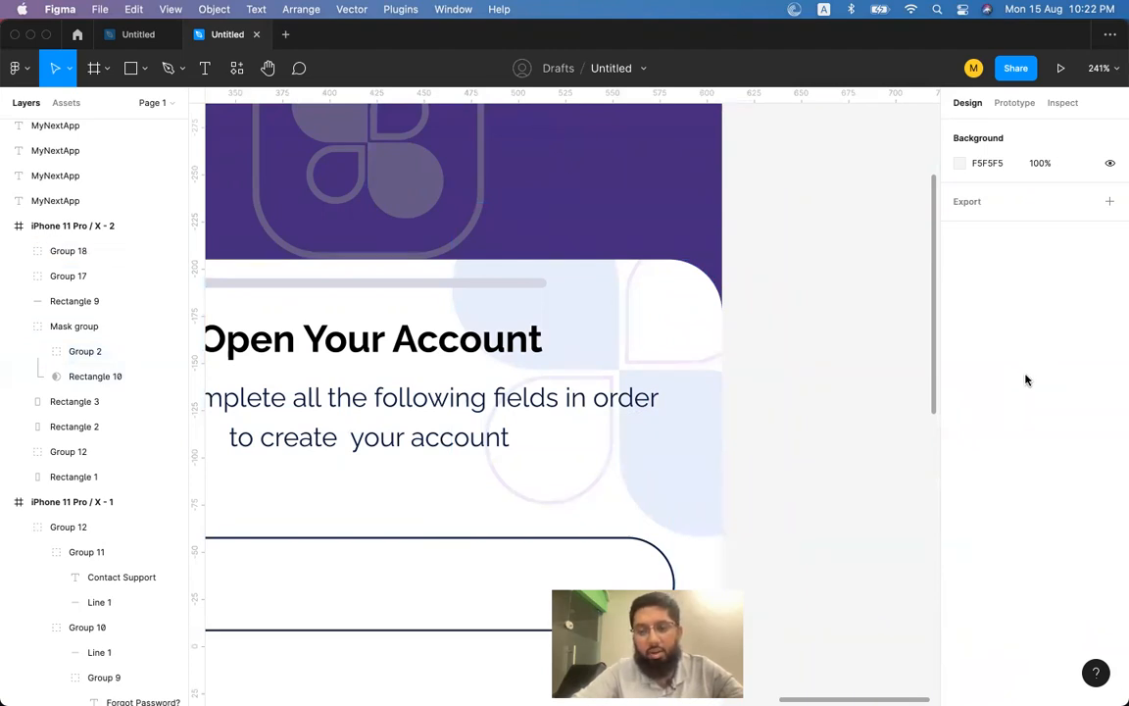
Zoom out to both iPhone screens and select the decorative shapes group inside the Mask group.
key(shift+1)
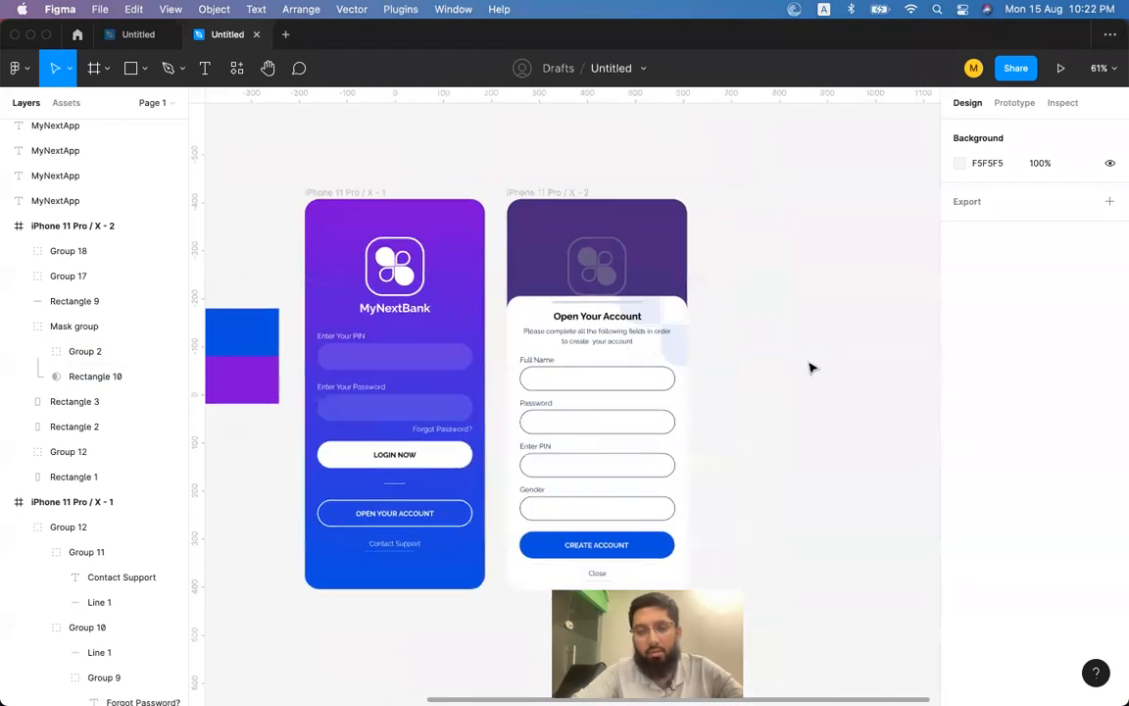
scroll(648, 345, up, 5)
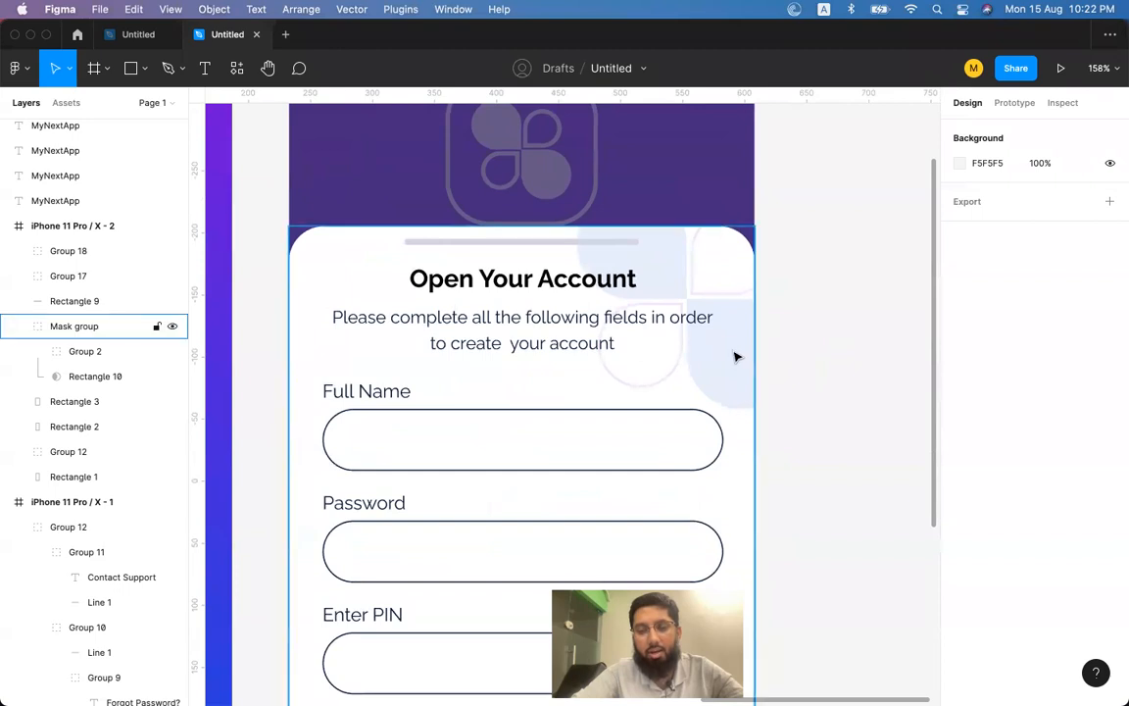
click(737, 356)
scroll(661, 348, right, 2)
scroll(660, 348, down, 1)
click(735, 326)
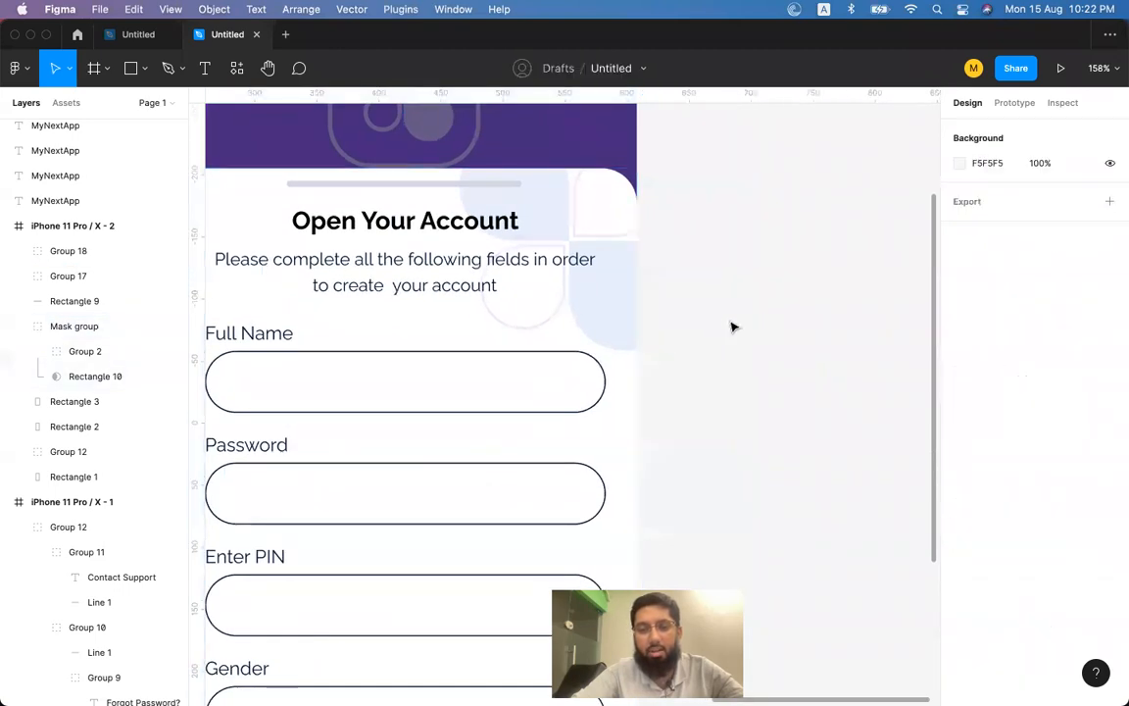
double_click(618, 310)
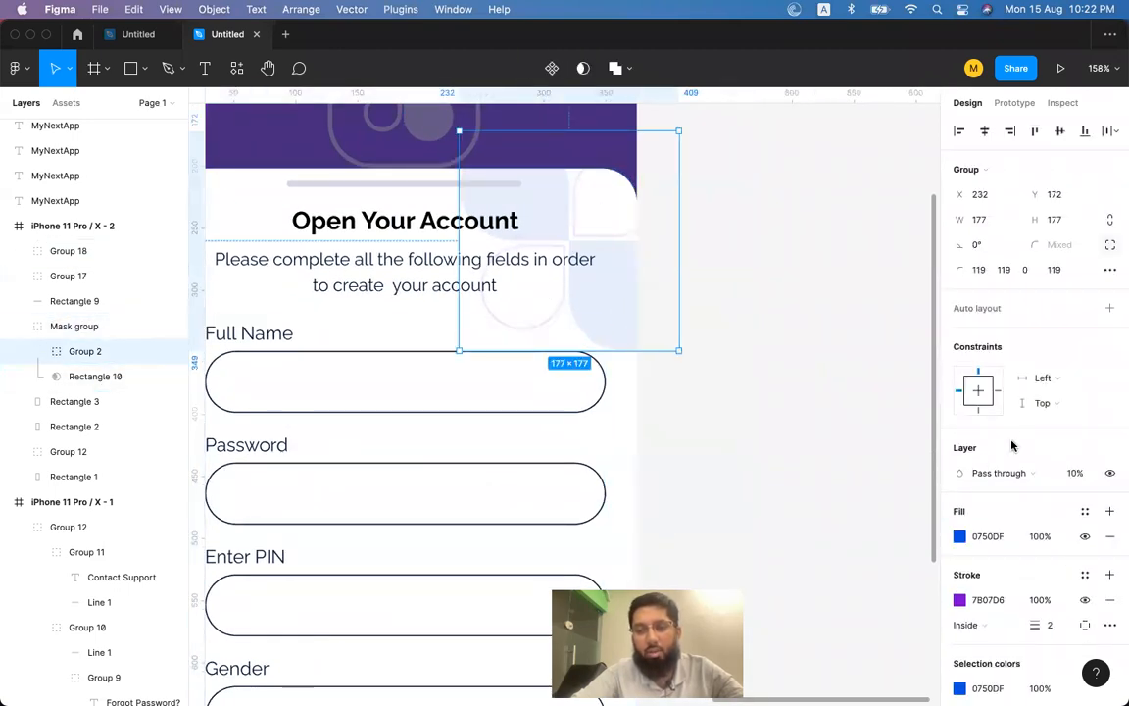
scroll(1053, 557, down, 3)
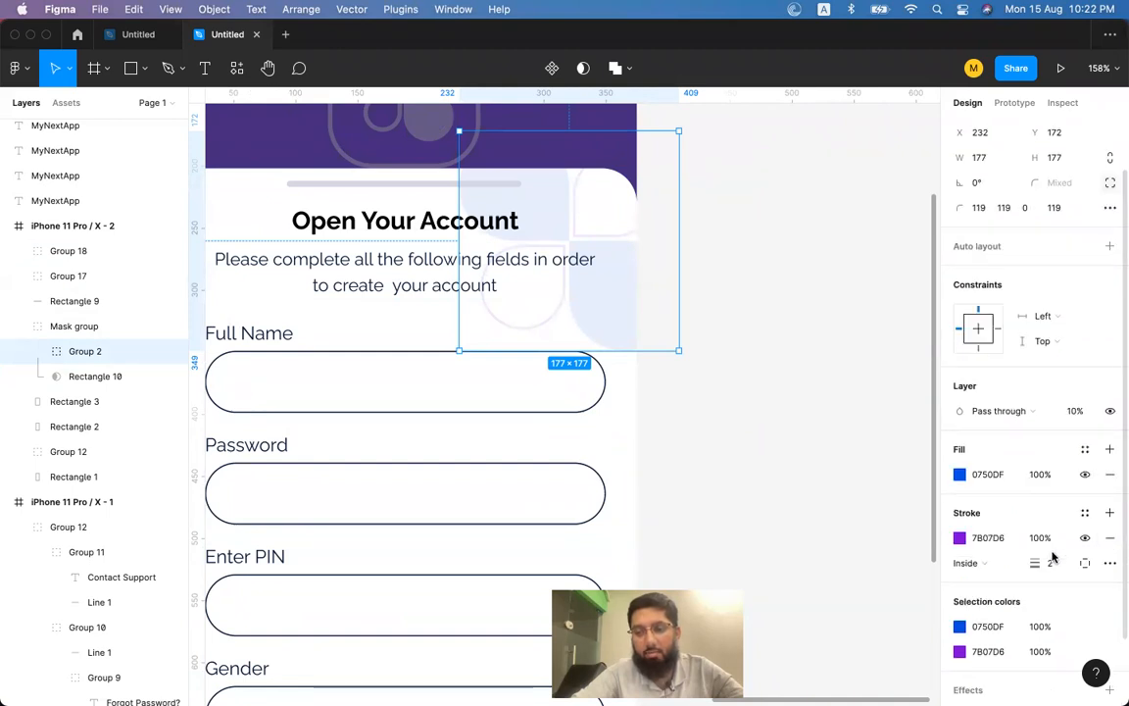
click(645, 290)
click(609, 299)
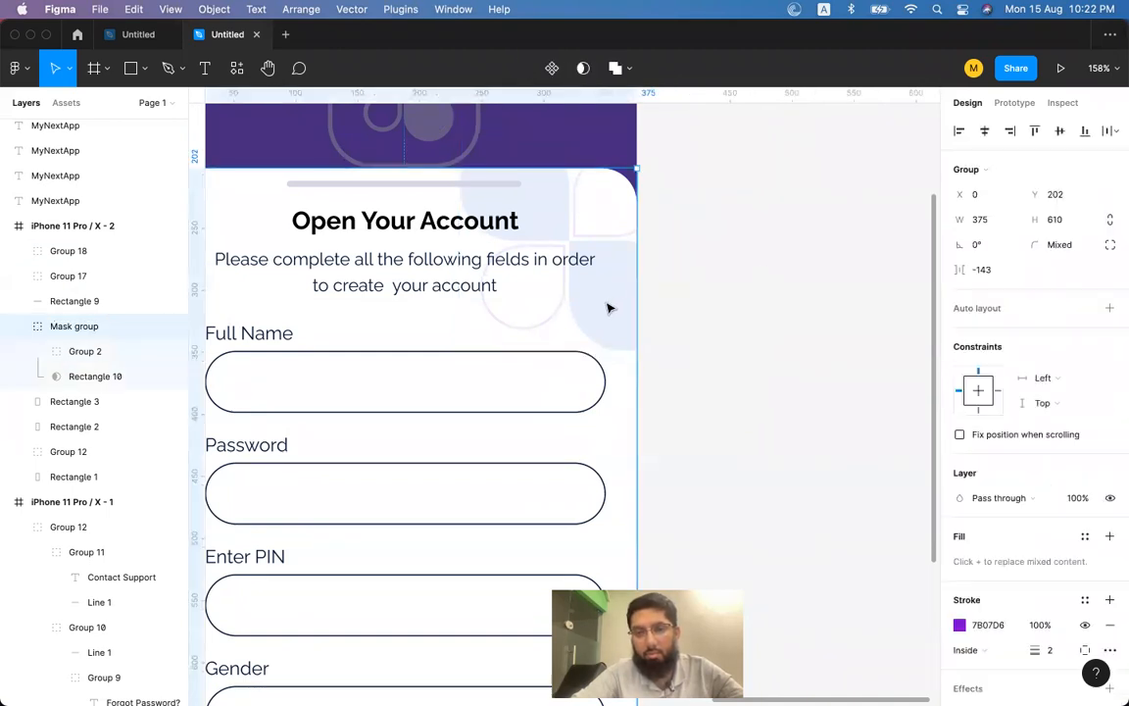
double_click(609, 296)
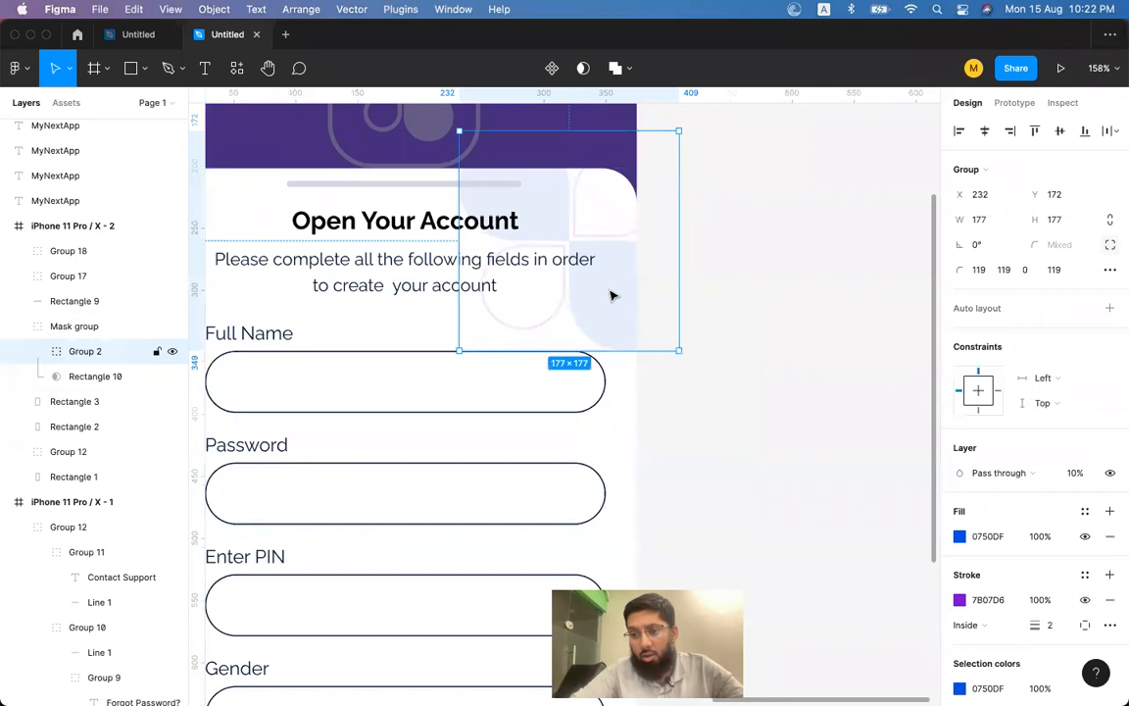
scroll(987, 436, down, 2)
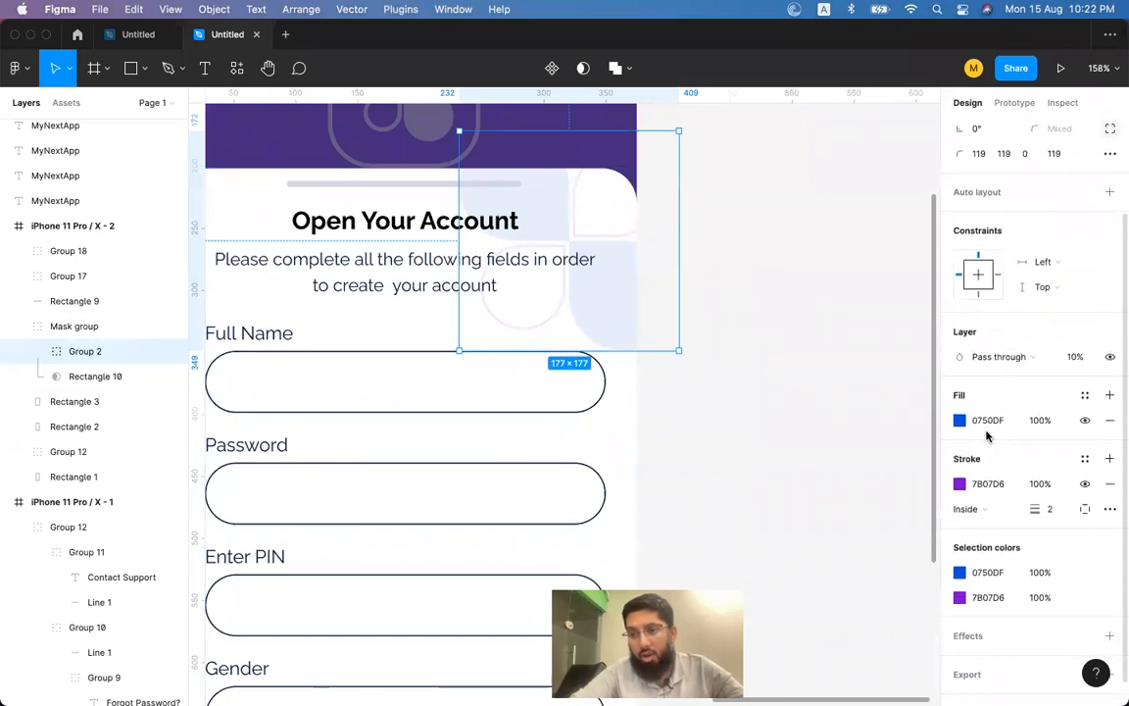
Try the layer opacity, set the blue fill to 10%, then undo the fill change.
click(1078, 359)
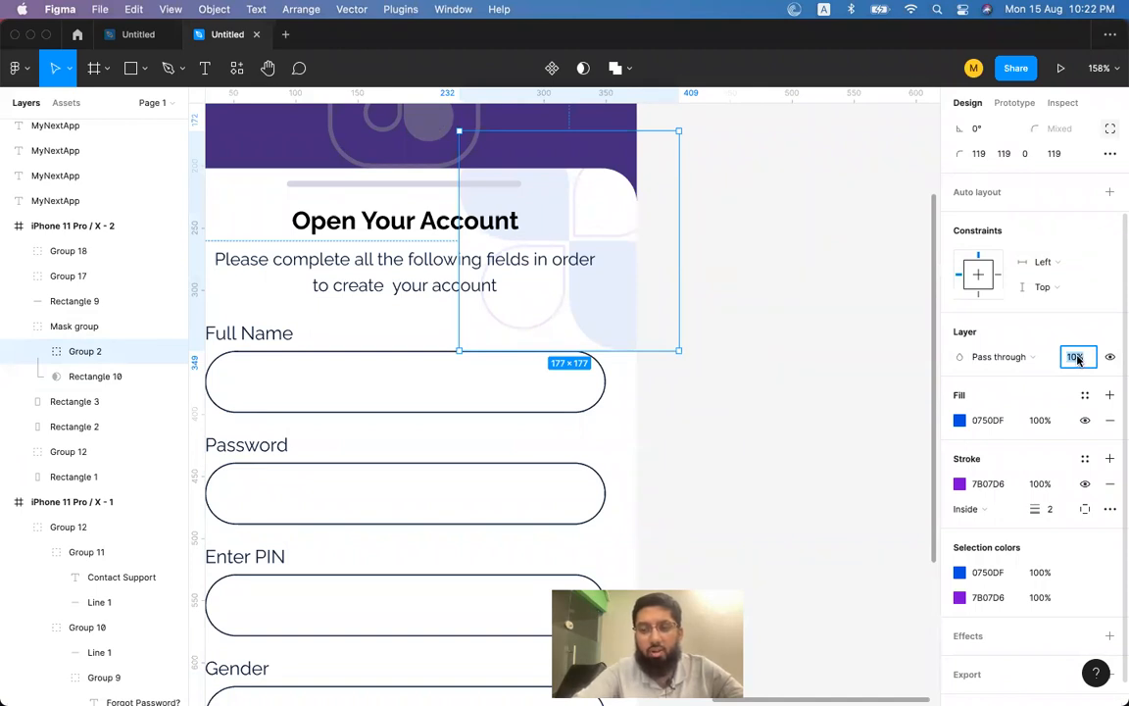
key(Return)
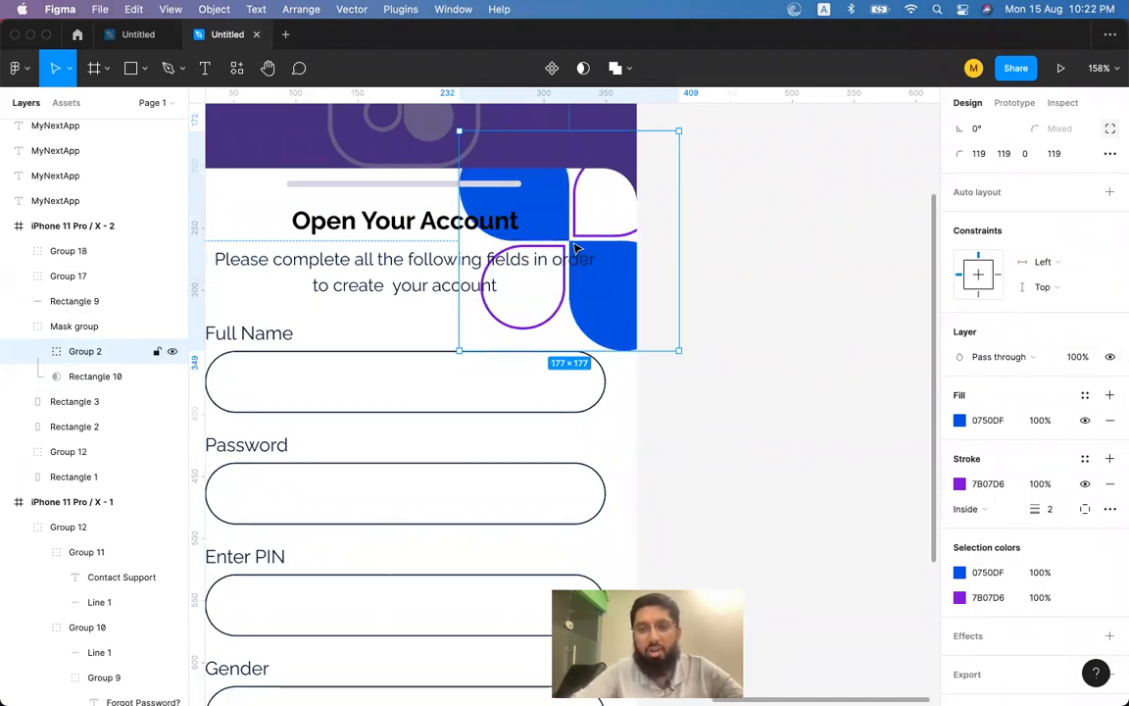
click(1040, 421)
text(10)
key(Return)
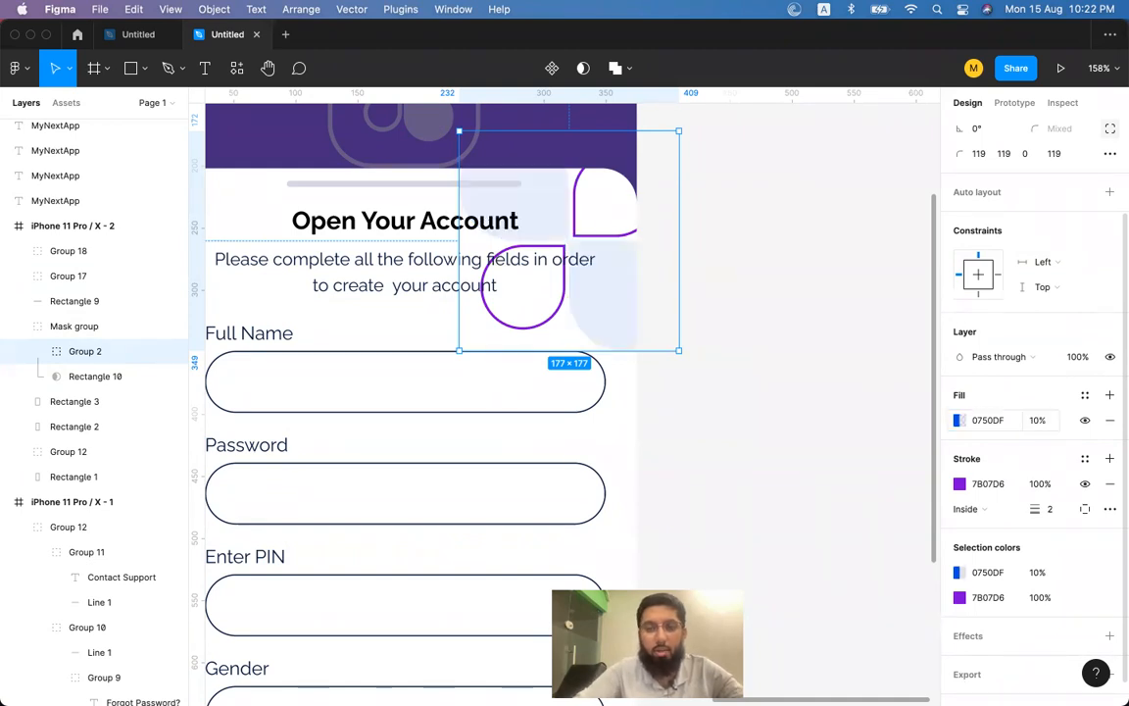
key(super+z)
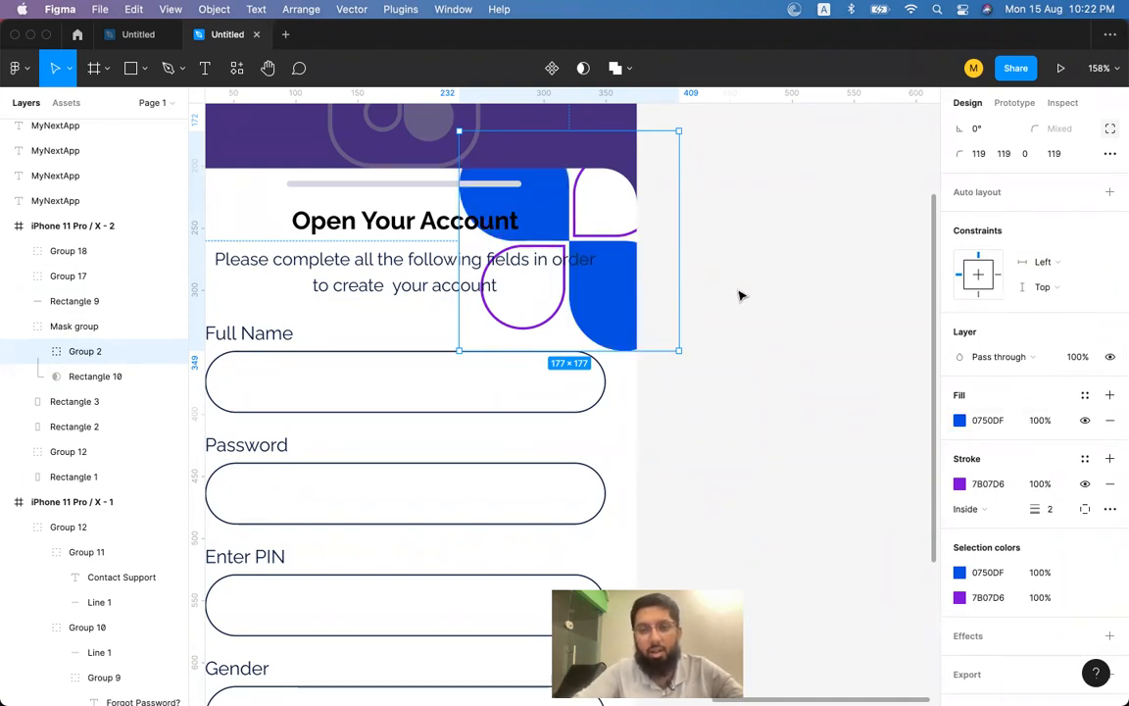
Reselect the shapes group (Group 2) inside the mask and set its layer opacity to 10%.
click(754, 284)
click(595, 320)
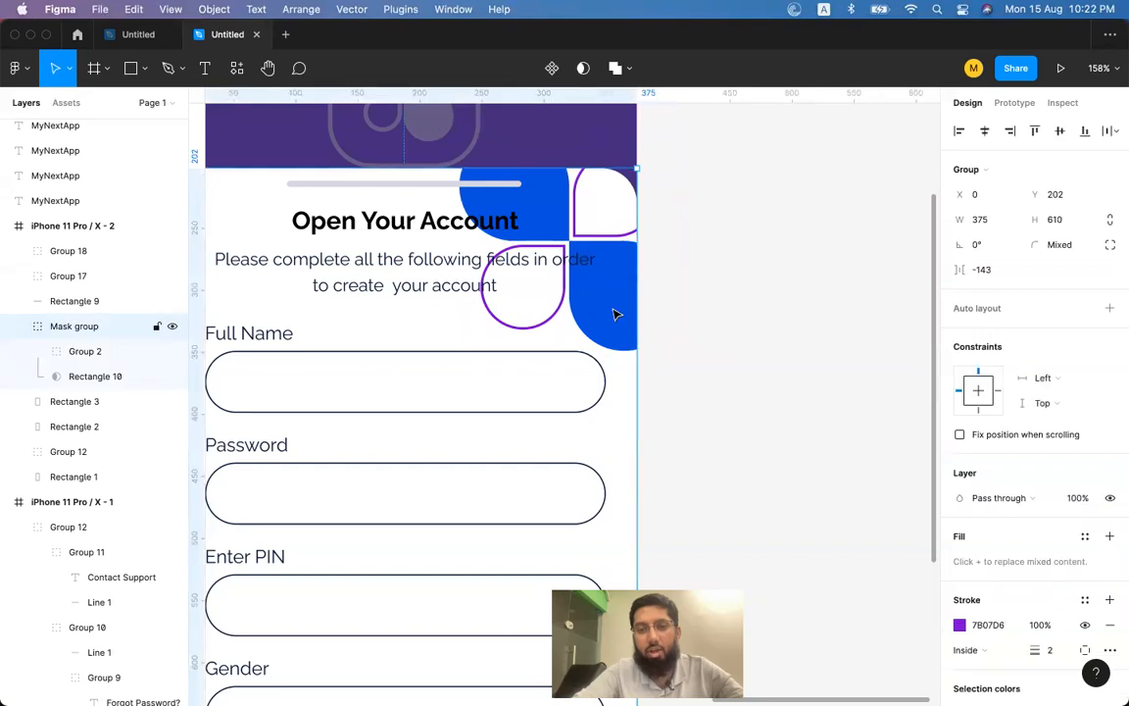
double_click(614, 314)
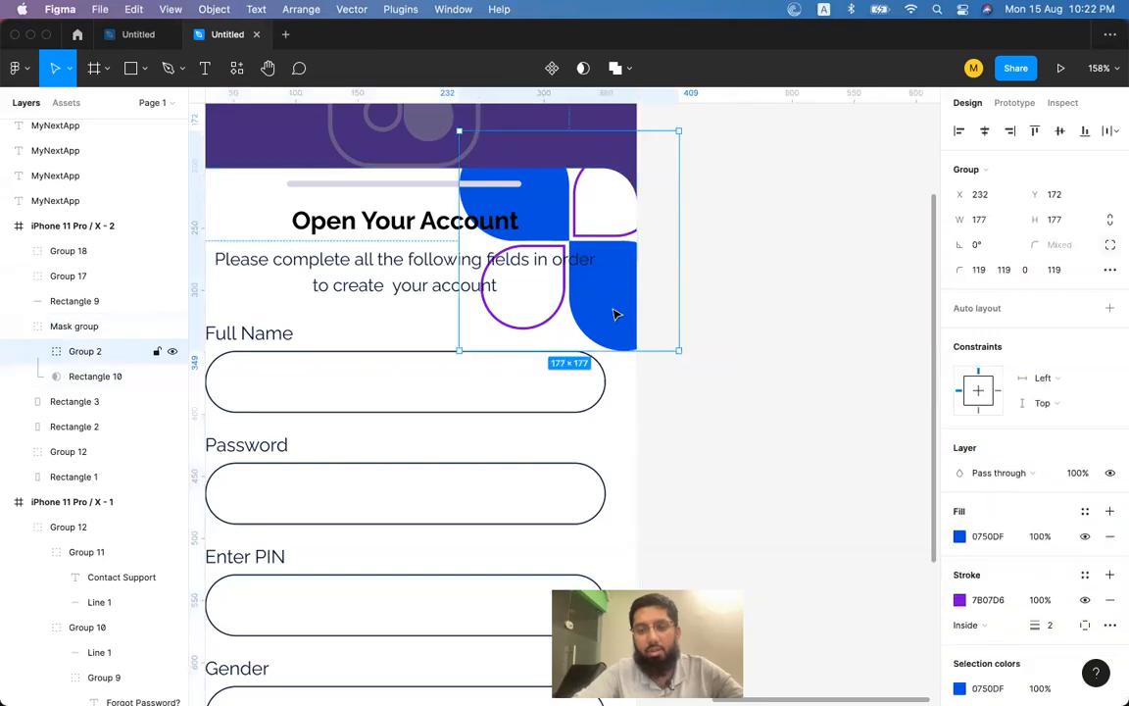
click(1076, 474)
text(10)
key(Return)
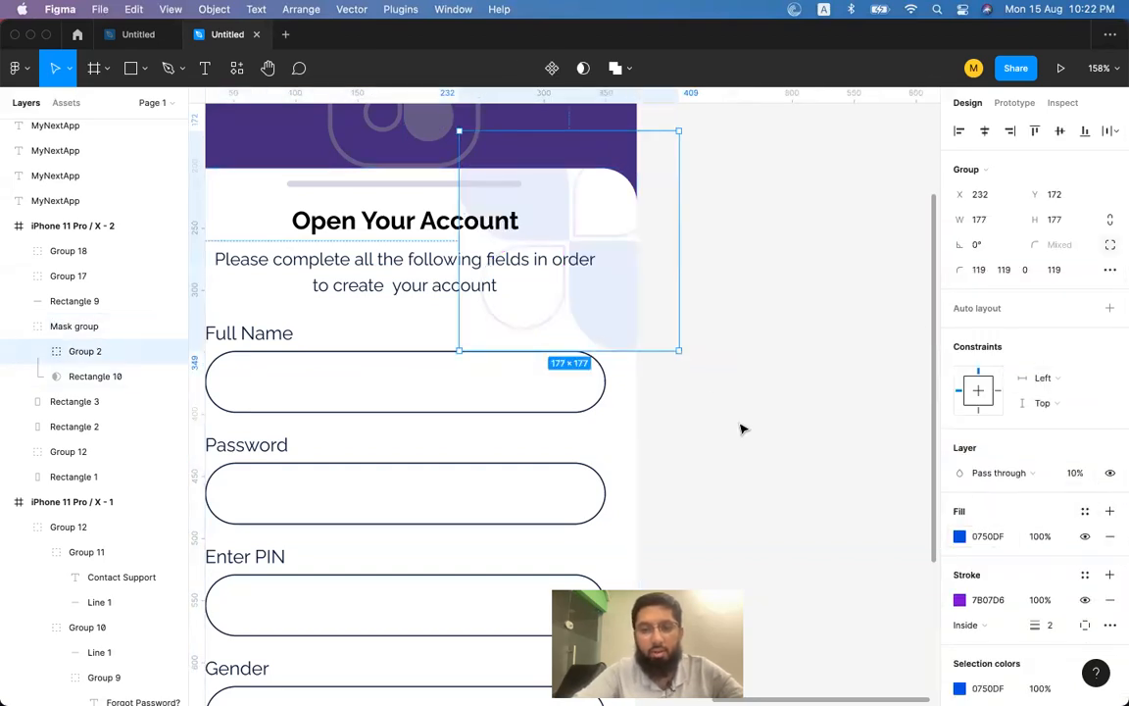
click(749, 332)
scroll(750, 333, down, 3)
Alt-drag the iPhone 11 Pro / X - 2 frame right to create iPhone 11 Pro / X - 3.
scroll(749, 334, down, 5)
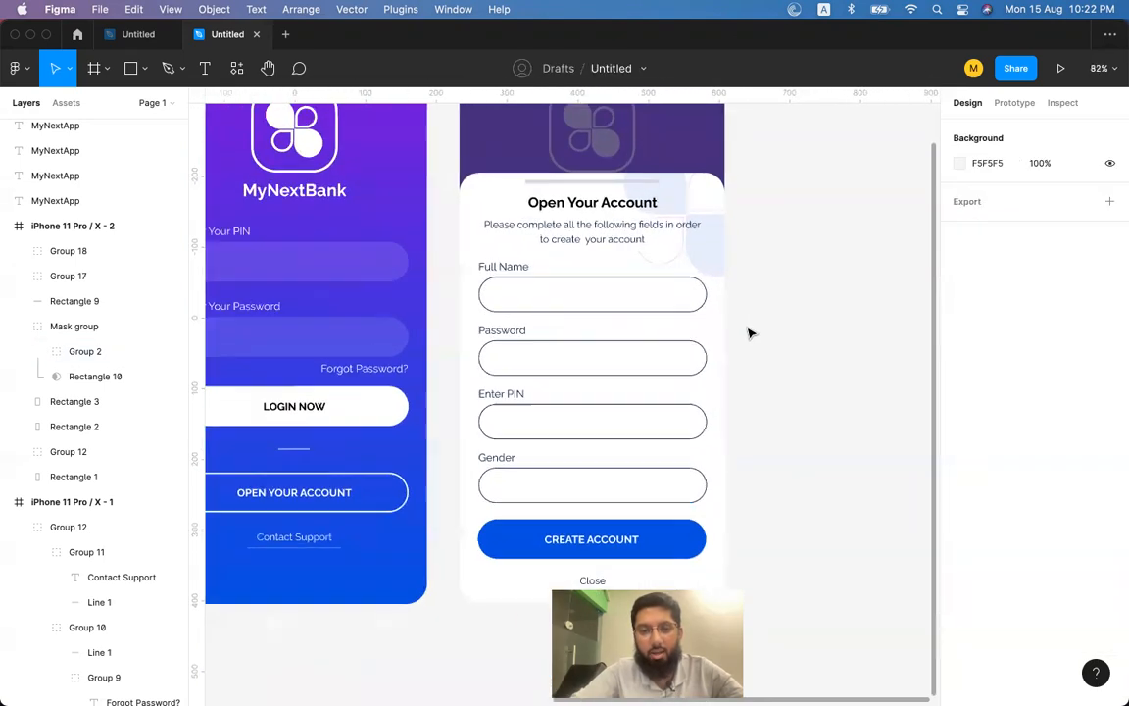
scroll(749, 333, up, 2)
scroll(749, 334, down, 5)
scroll(749, 332, up, 3)
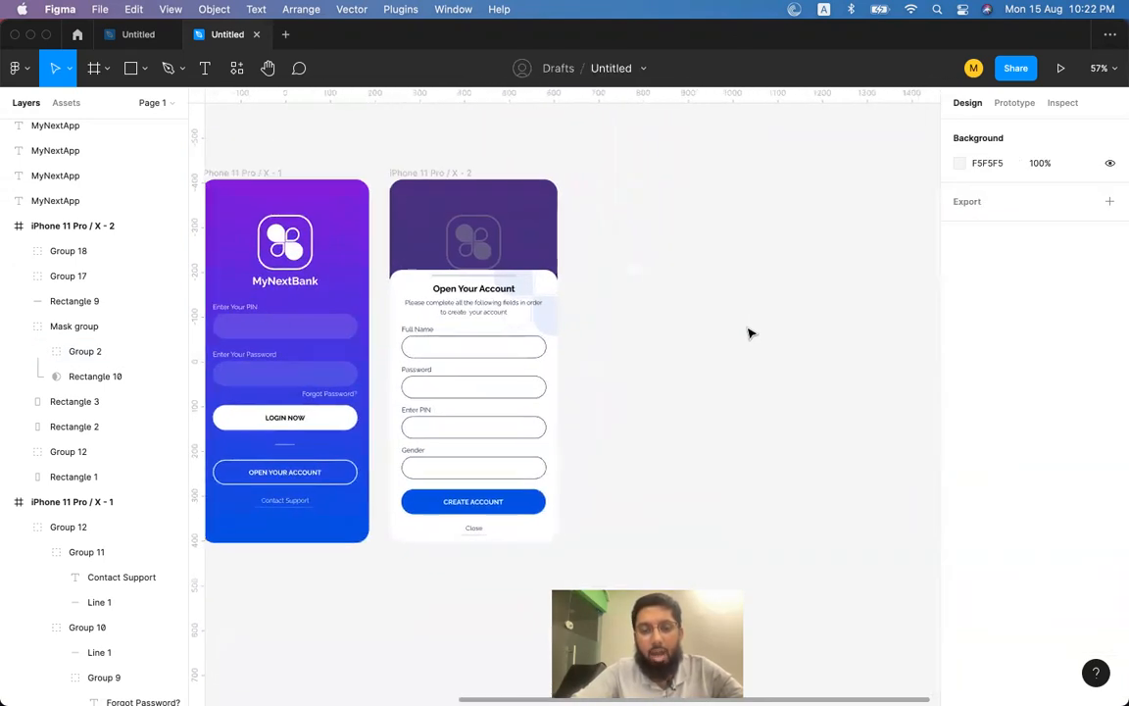
scroll(749, 331, down, 1)
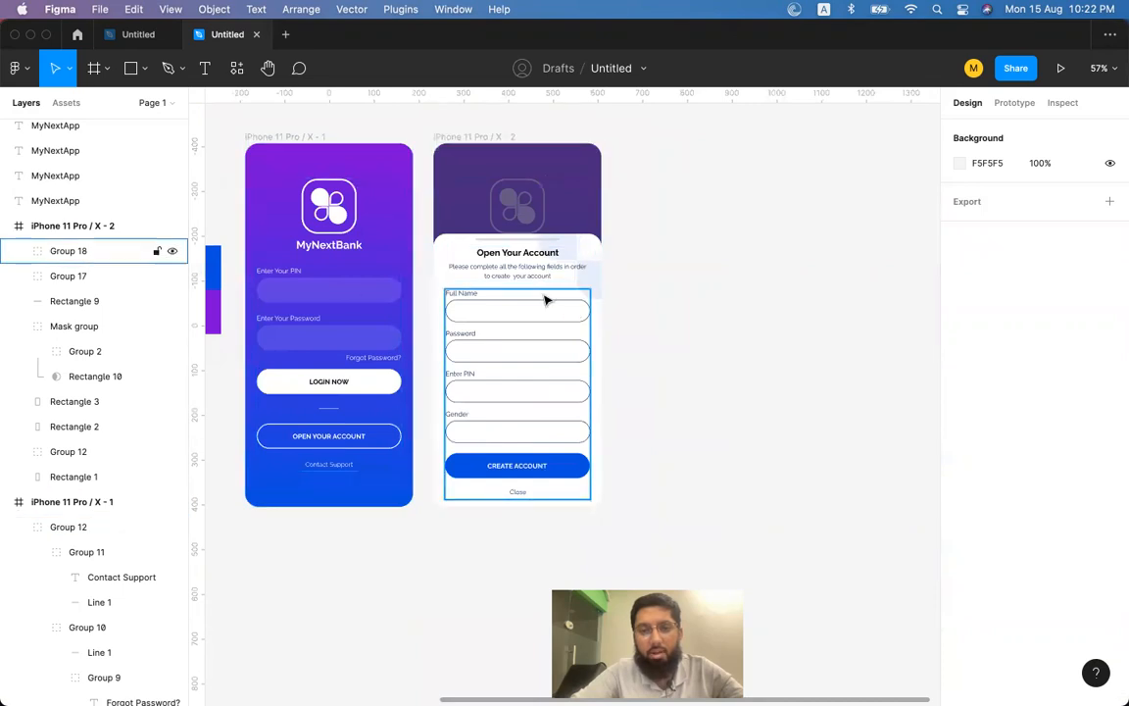
scroll(544, 297, left, 3)
click(397, 261)
click(597, 269)
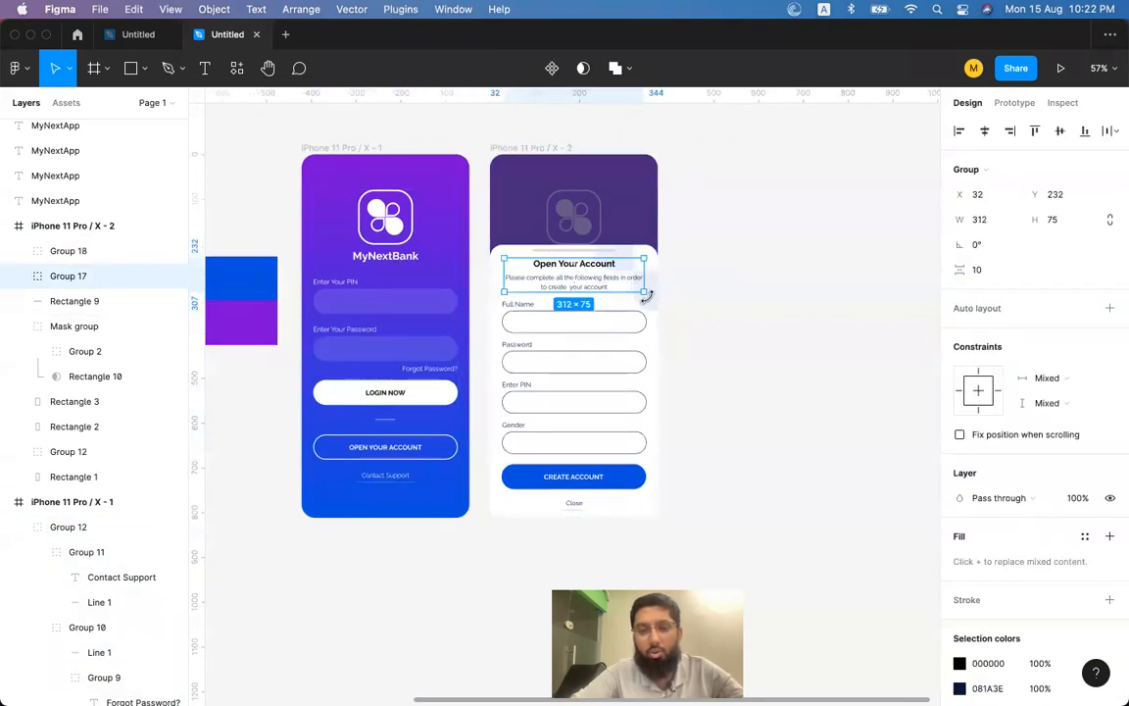
click(525, 137)
click(527, 152)
drag(508, 147, 704, 151)
scroll(702, 150, right, 3)
click(739, 230)
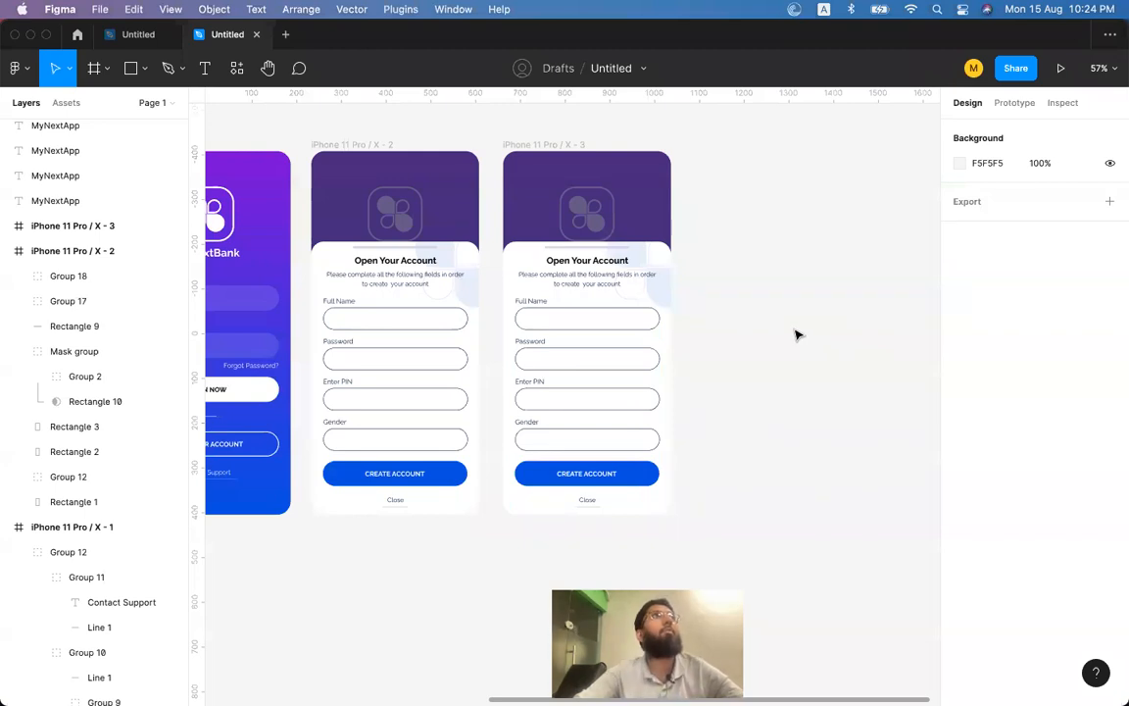
Inspect the third frame's duplicated heading block and the thin bar atop its sheet.
scroll(796, 335, right, 3)
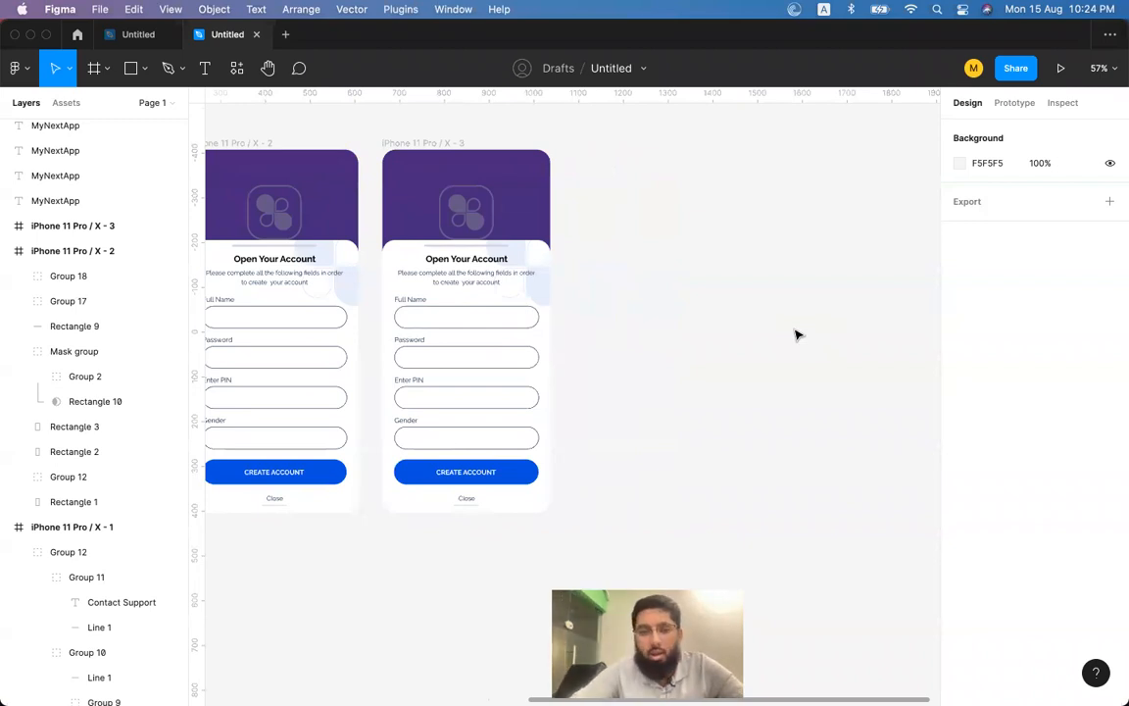
scroll(796, 335, left, 4)
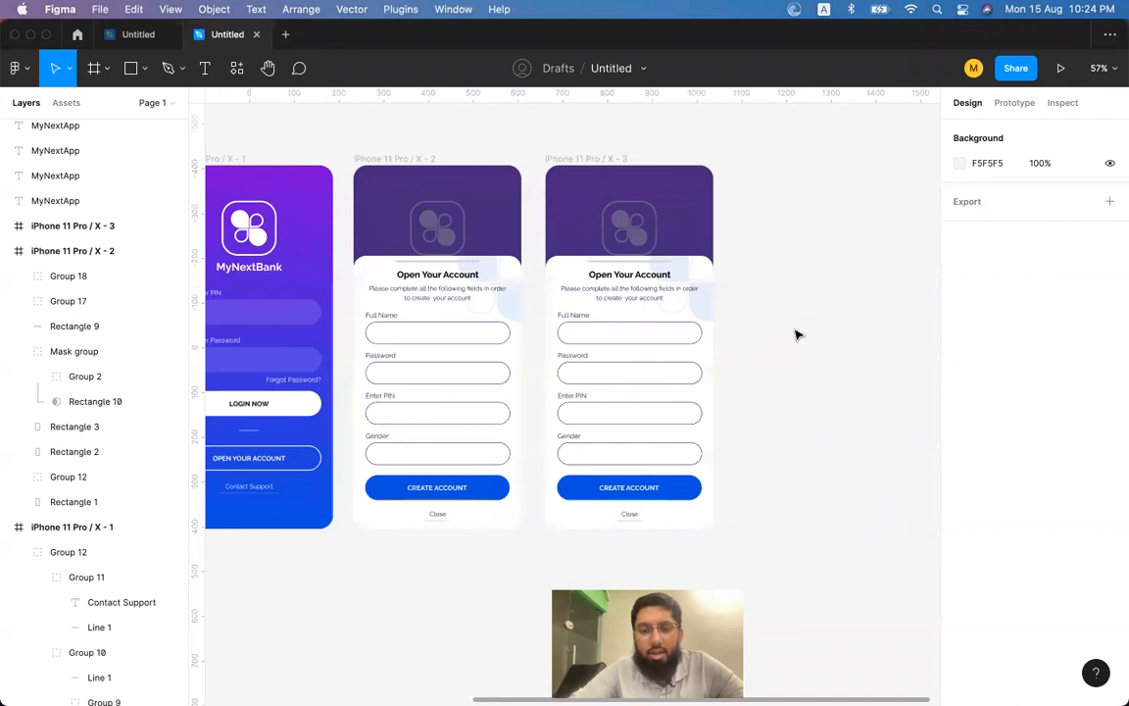
click(638, 292)
click(804, 297)
scroll(803, 297, left, 1)
scroll(804, 297, up, 1)
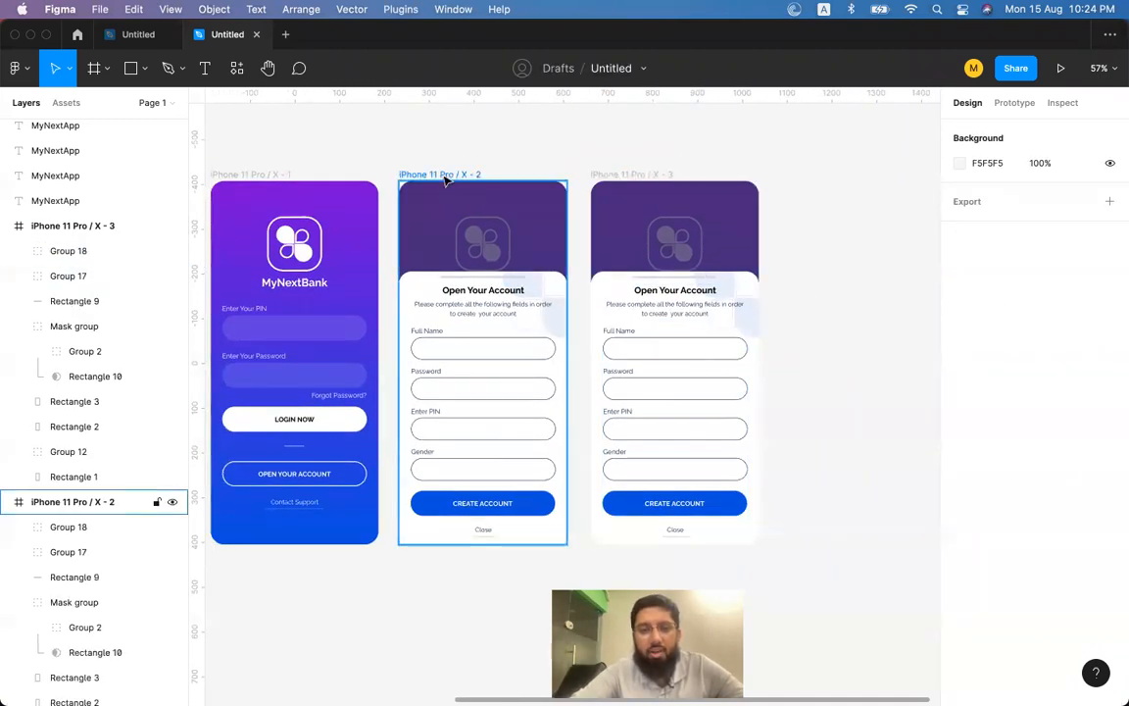
click(684, 292)
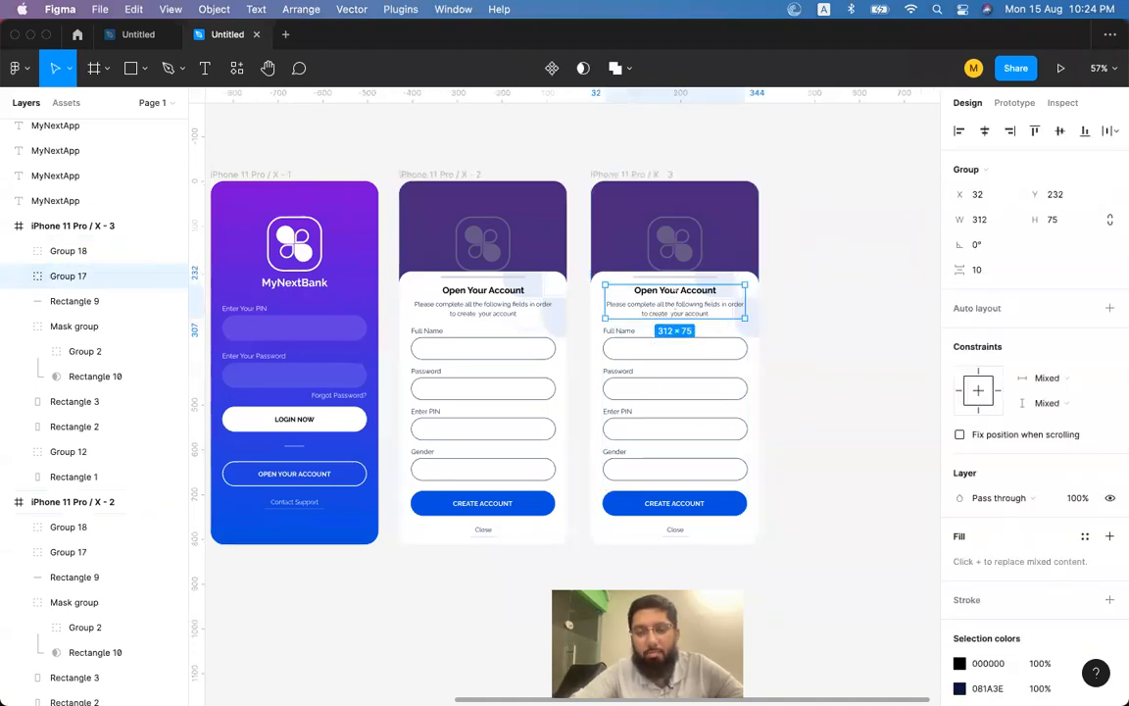
click(835, 236)
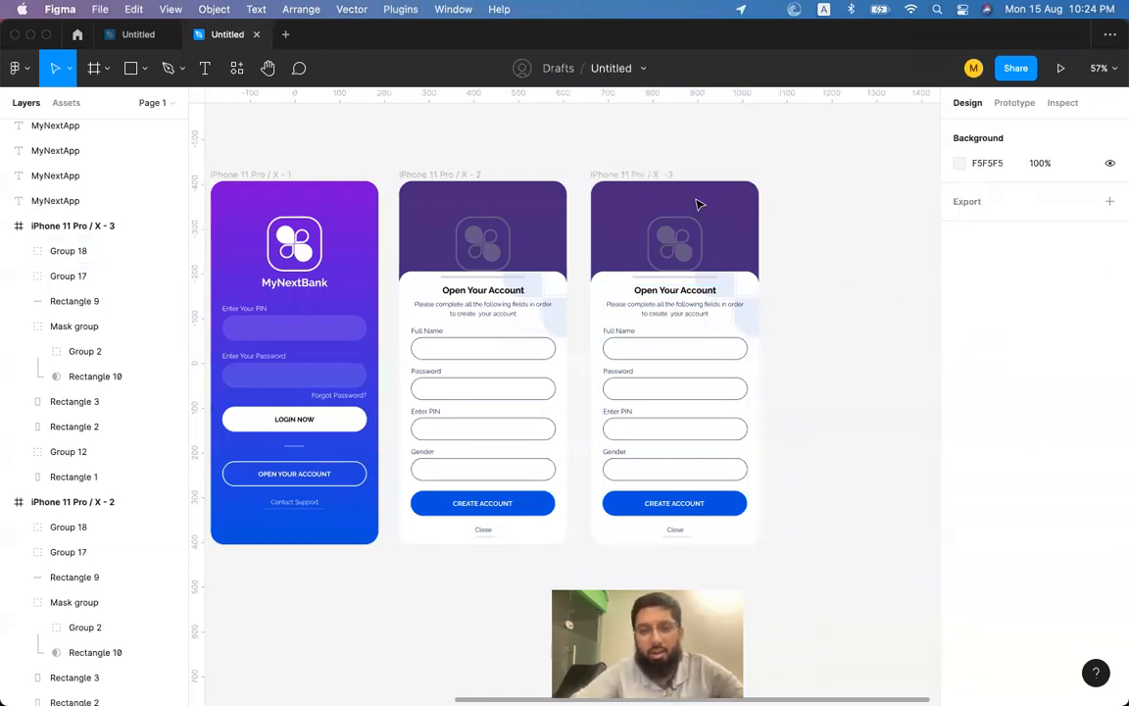
click(664, 282)
click(694, 163)
scroll(693, 163, up, 5)
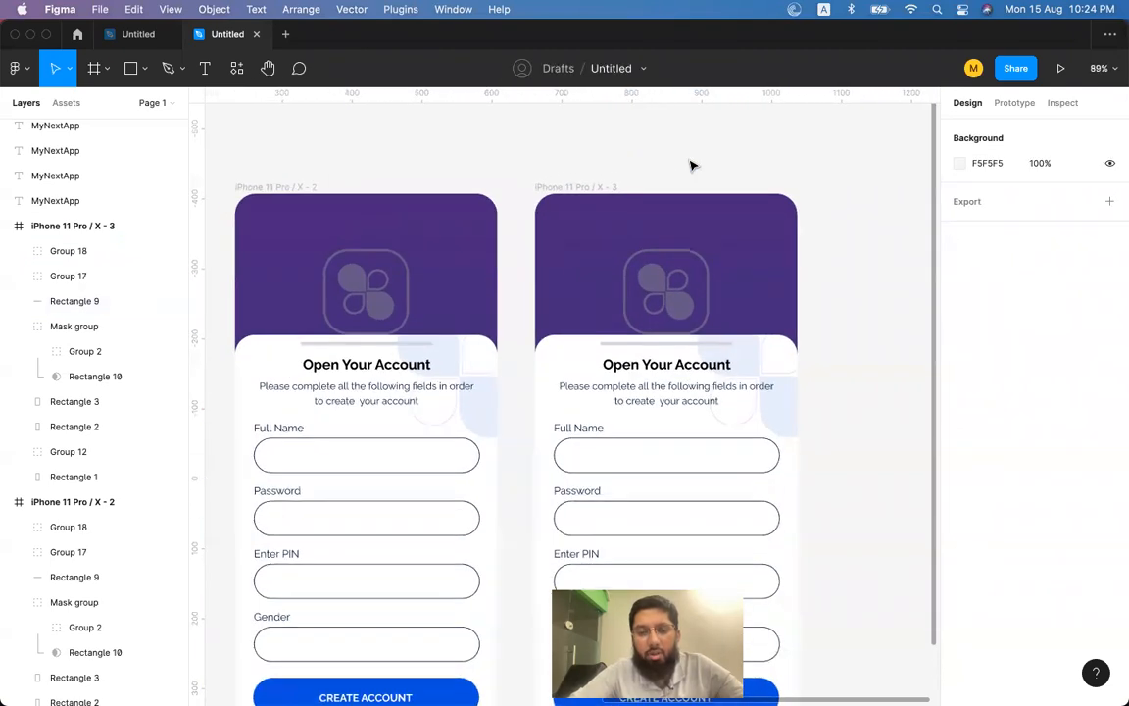
scroll(695, 164, down, 3)
scroll(695, 165, down, 5)
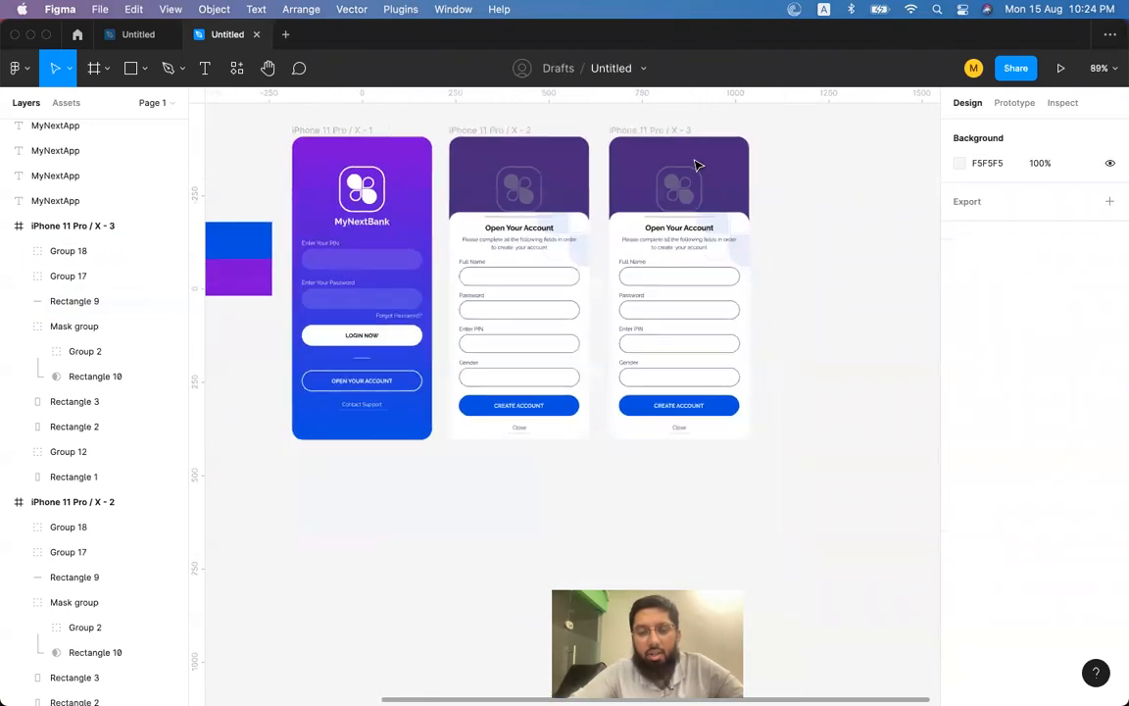
scroll(695, 165, left, 3)
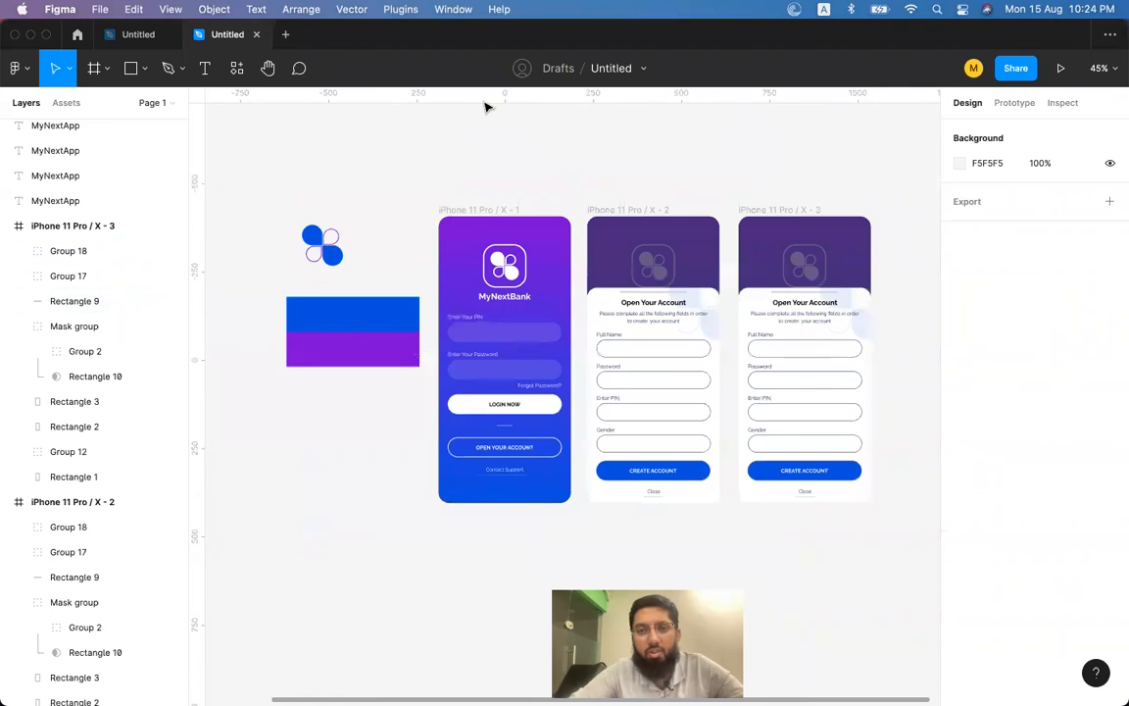
Add a larger LOGIN heading above the first frame, aligned to its left edge.
click(205, 67)
click(476, 188)
text(LOGIN)
key(Escape)
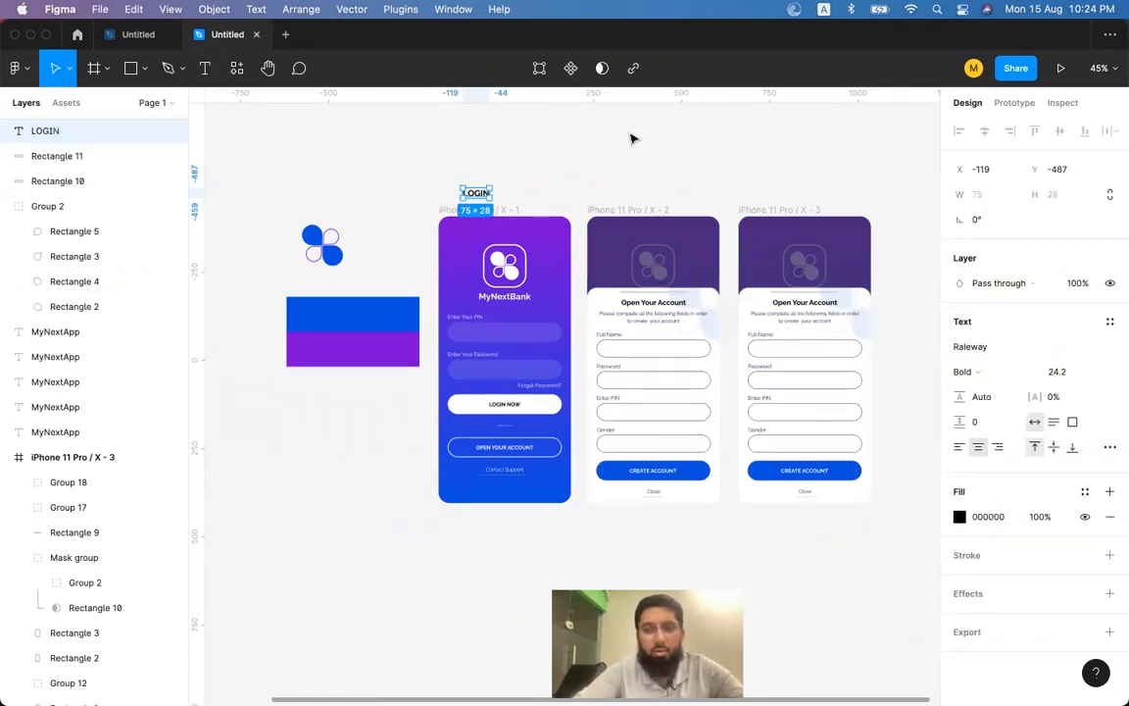
click(958, 449)
shift+click(450, 253)
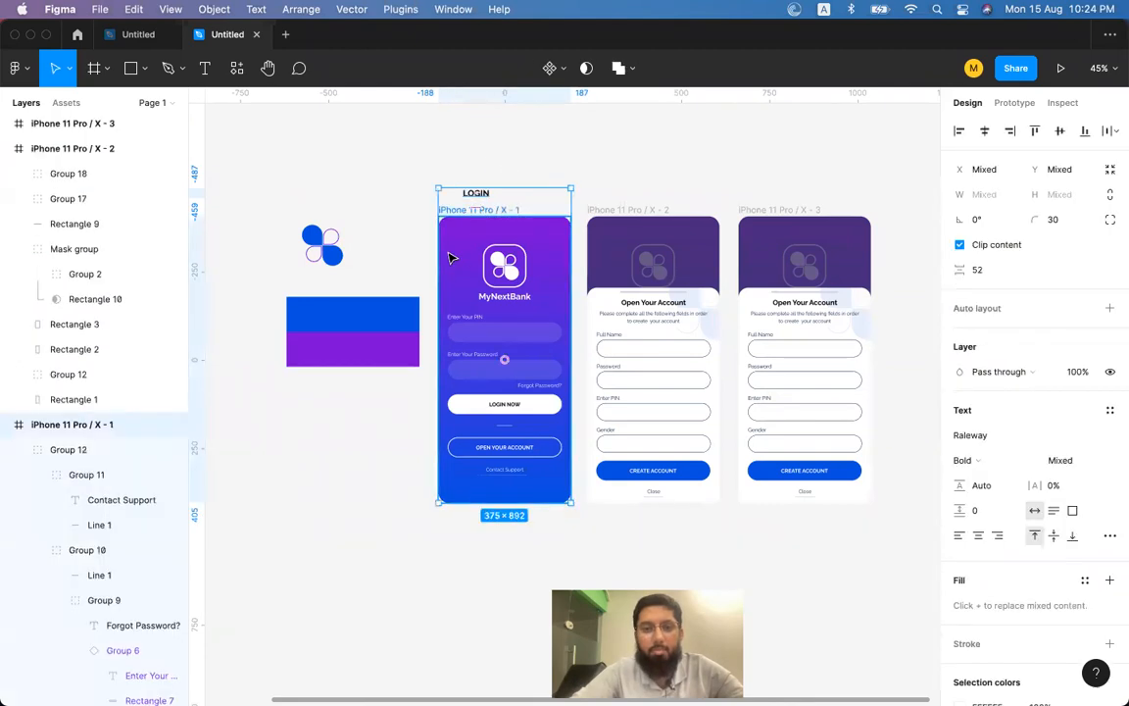
click(957, 132)
click(694, 137)
click(462, 193)
key(super+shift+period)
key(super+shift+period)
key(super+shift+period)
key(super+shift+period)
key(super+shift+period)
key(super+shift+period)
key(super+shift+period)
key(super+shift+period)
key(super+shift+period)
key(super+shift+period)
key(super+shift+period)
key(super+shift+period)
key(super+shift+period)
key(super+shift+period)
key(super+shift+period)
key(super+shift+period)
key(super+shift+period)
key(super+shift+period)
key(super+shift+period)
key(super+shift+period)
key(super+shift+period)
key(super+shift+period)
key(super+shift+period)
key(super+shift+period)
key(super+shift+period)
key(super+shift+period)
key(super+shift+period)
key(super+shift+period)
key(super+shift+period)
key(super+shift+period)
key(super+shift+period)
key(super+shift+period)
key(super+shift+period)
key(super+shift+period)
key(super+shift+period)
key(super+shift+period)
key(shift+Up)
key(shift+Up)
key(shift+Up)
key(shift+Up)
key(shift+Up)
key(shift+Up)
key(shift+Up)
key(shift+Up)
key(shift+Up)
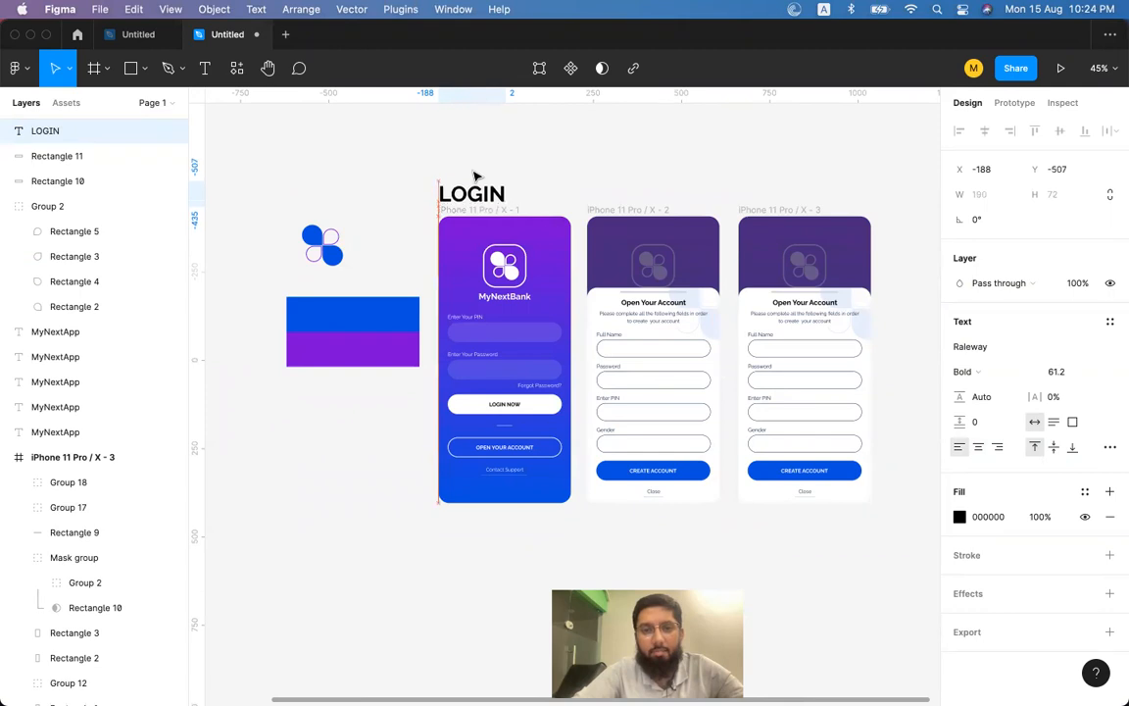
key(shift+Up)
key(shift+Up)
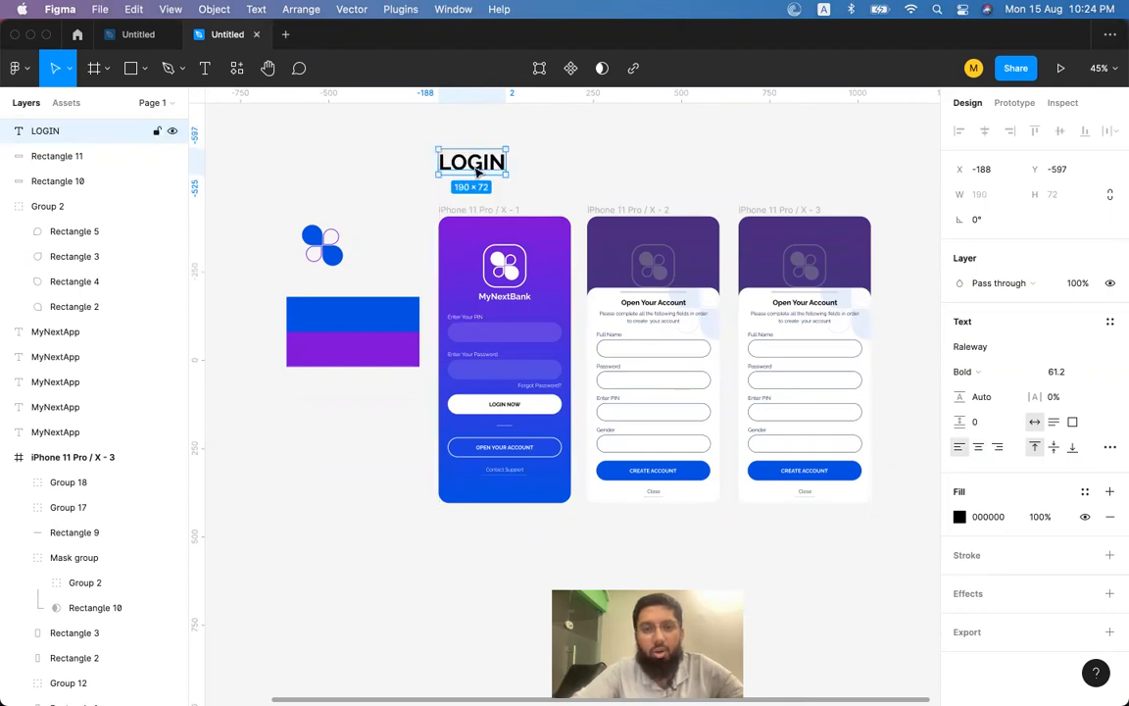
Copy LOGIN above the second frame and change it to a two-line 'Create Account'.
drag(467, 165, 759, 165)
double_click(636, 167)
text(C)
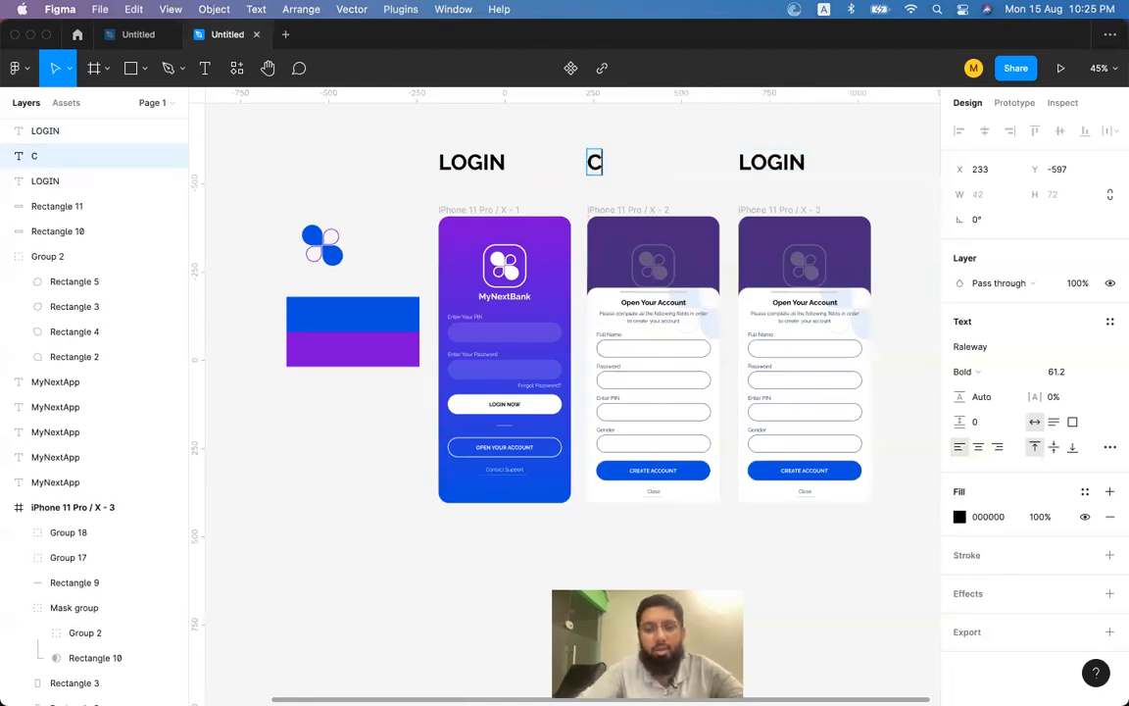
text(reatte Accoun)
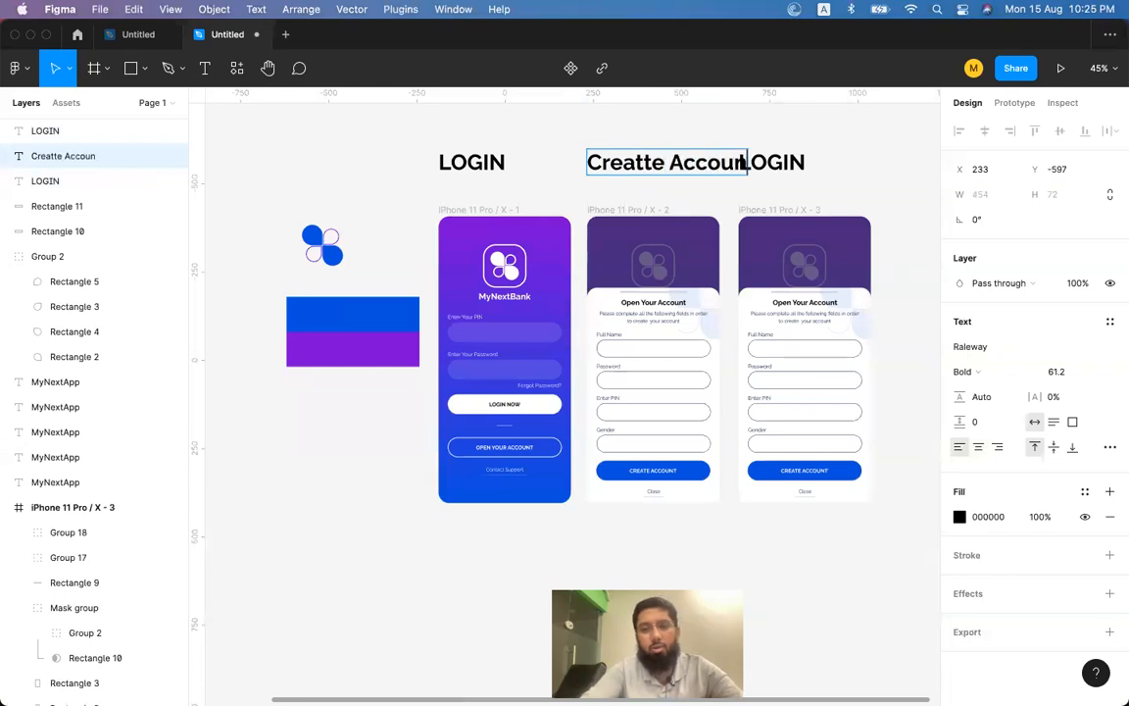
text(t)
key(alt+Left)
key(BackSpace)
key(Return)
key(Escape)
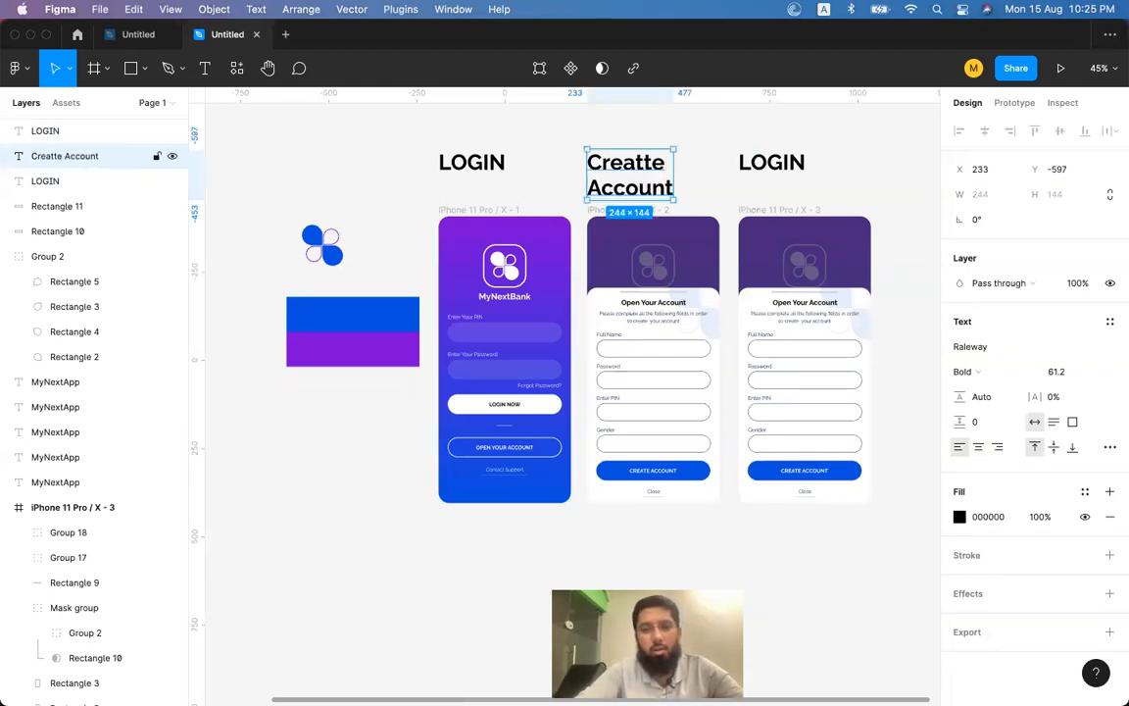
double_click(625, 160)
click(659, 161)
key(Left)
key(BackSpace)
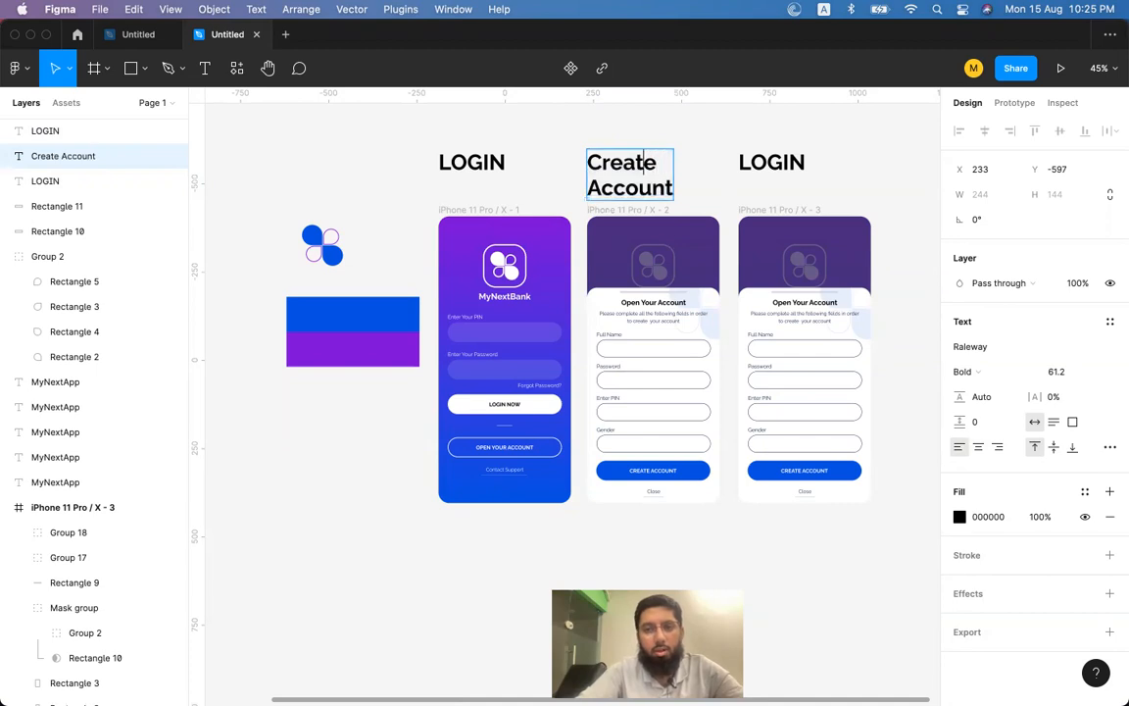
key(Escape)
Change the third LOGIN label to read 'Home'.
click(756, 168)
double_click(764, 163)
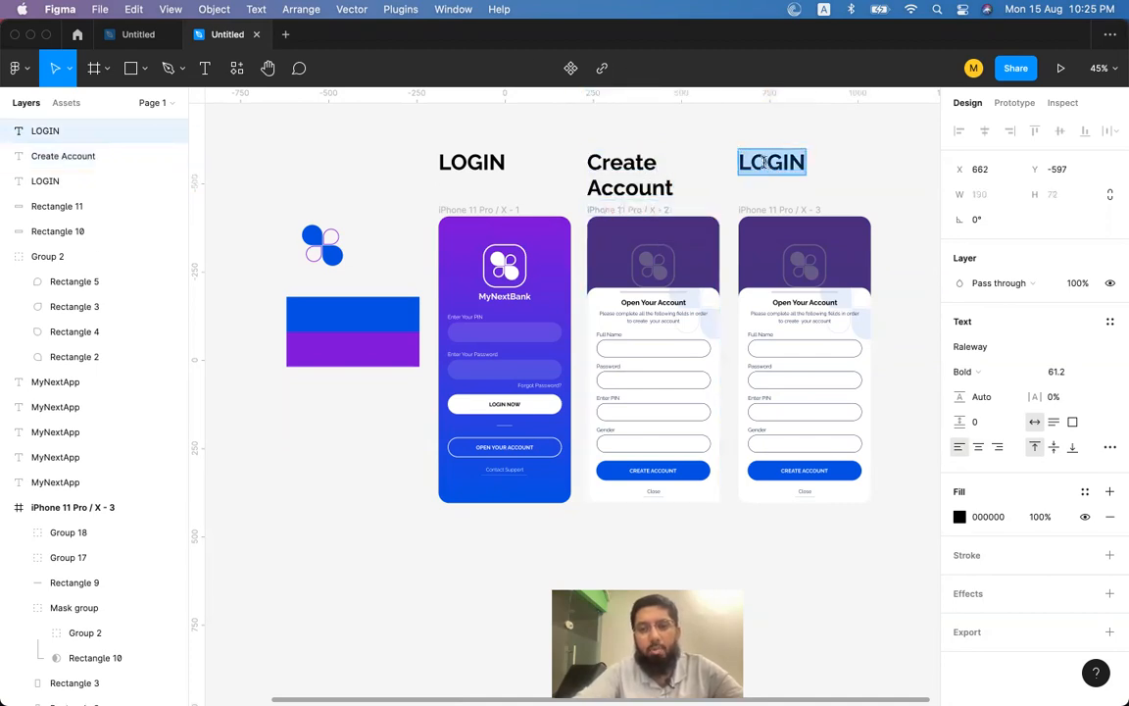
text(H)
key(BackSpace)
text(HOME)
key(Escape)
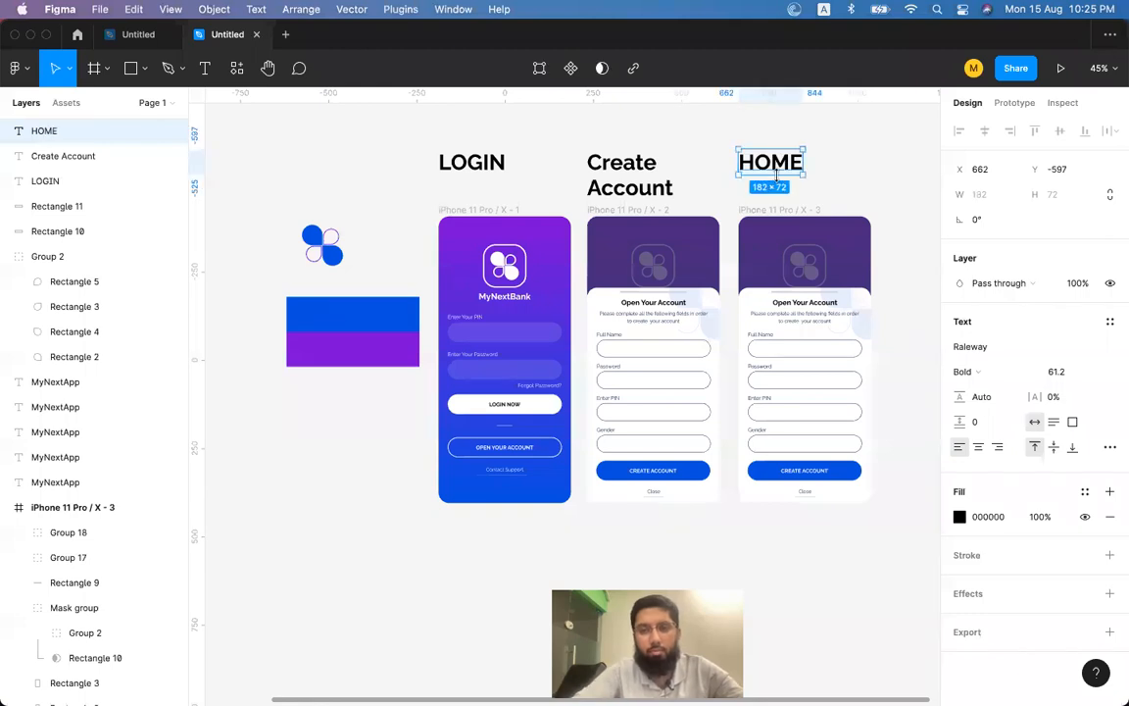
double_click(779, 166)
text(Home)
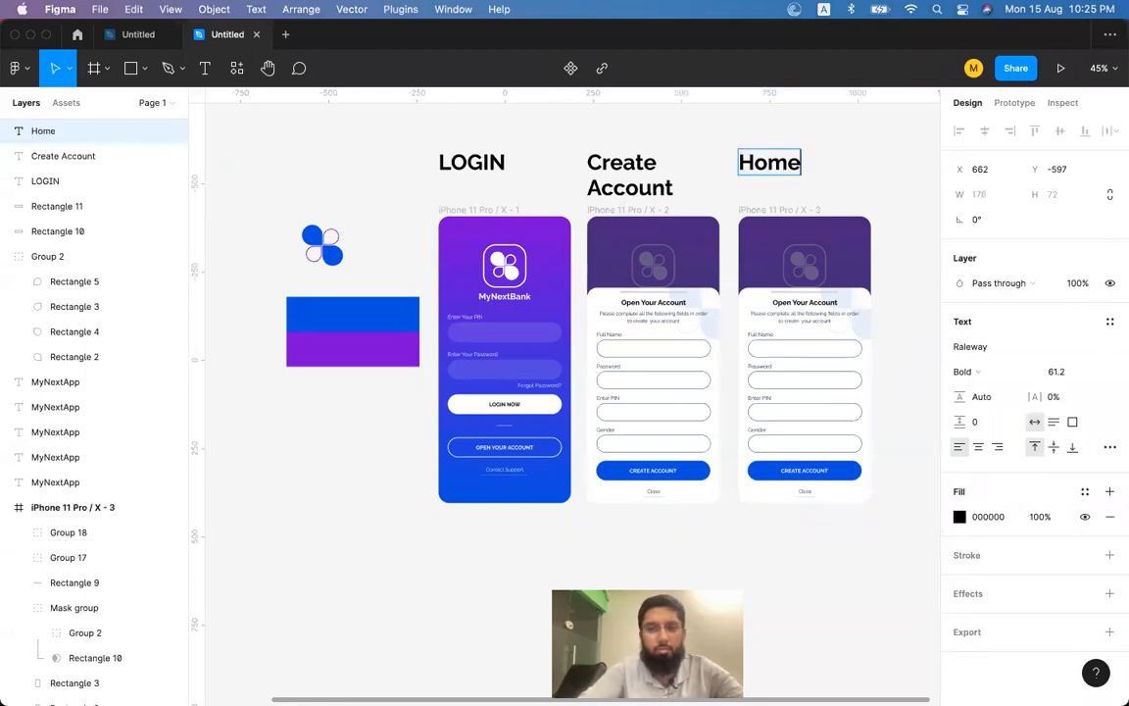
key(Escape)
Reduce all three headings to font size 42.2 and put Create Account on one line.
click(665, 188)
shift+click(500, 162)
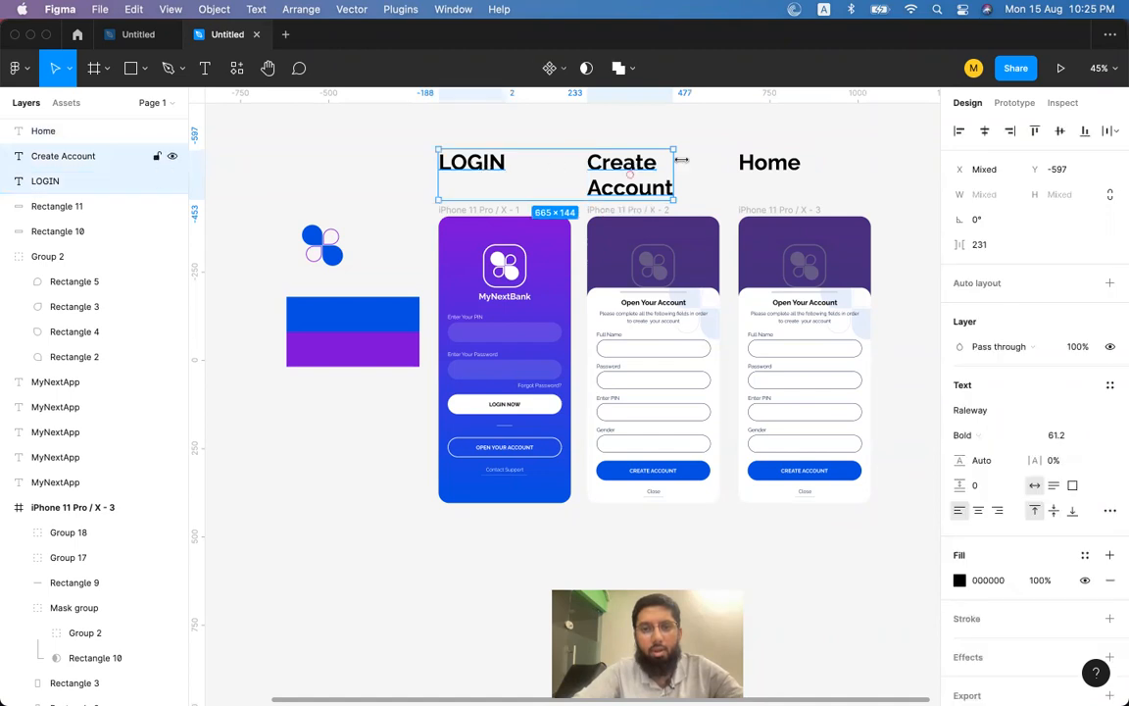
shift+click(749, 176)
key(super+shift+comma)
key(super+shift+comma)
key(super+shift+comma)
key(super+shift+comma)
key(super+shift+comma)
key(super+shift+comma)
key(super+shift+comma)
key(super+shift+comma)
key(super+shift+comma)
key(super+shift+comma)
key(super+shift+comma)
key(super+shift+comma)
key(super+shift+comma)
key(super+shift+comma)
key(super+shift+comma)
key(super+shift+comma)
key(super+shift+comma)
key(super+shift+comma)
key(super+shift+comma)
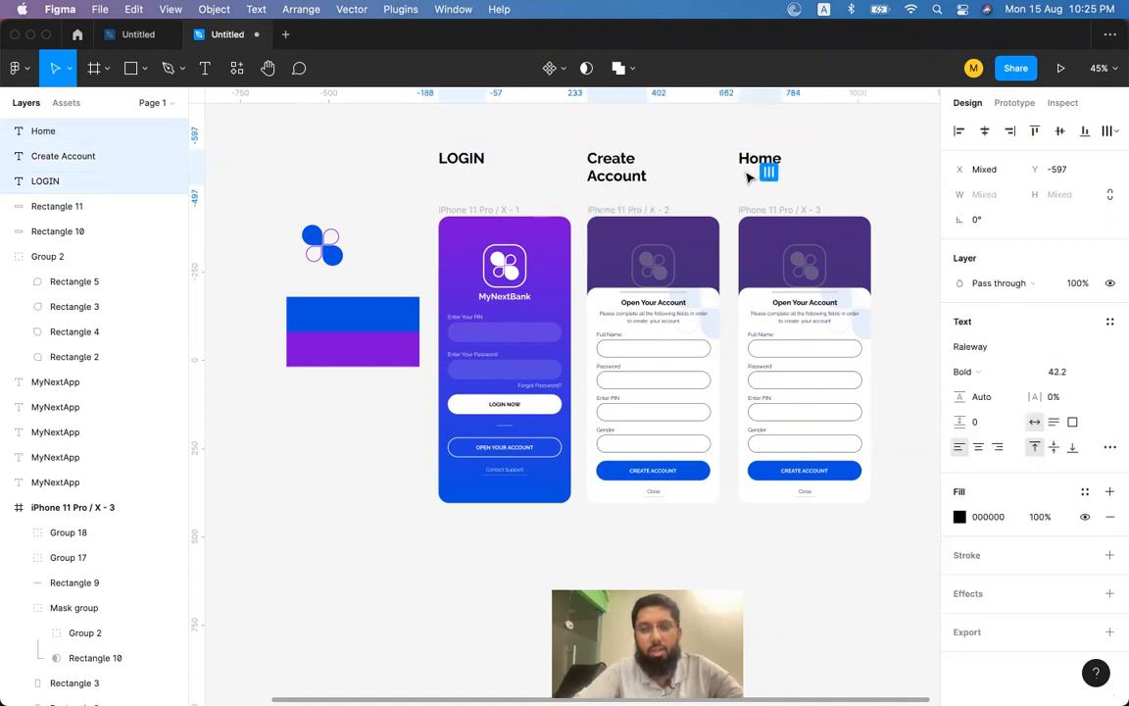
double_click(634, 175)
key(Right)
key(super+Left)
key(BackSpace)
key(Escape)
Move the LOGIN, Create Account and Home headings down about 25 px.
shift+click(733, 163)
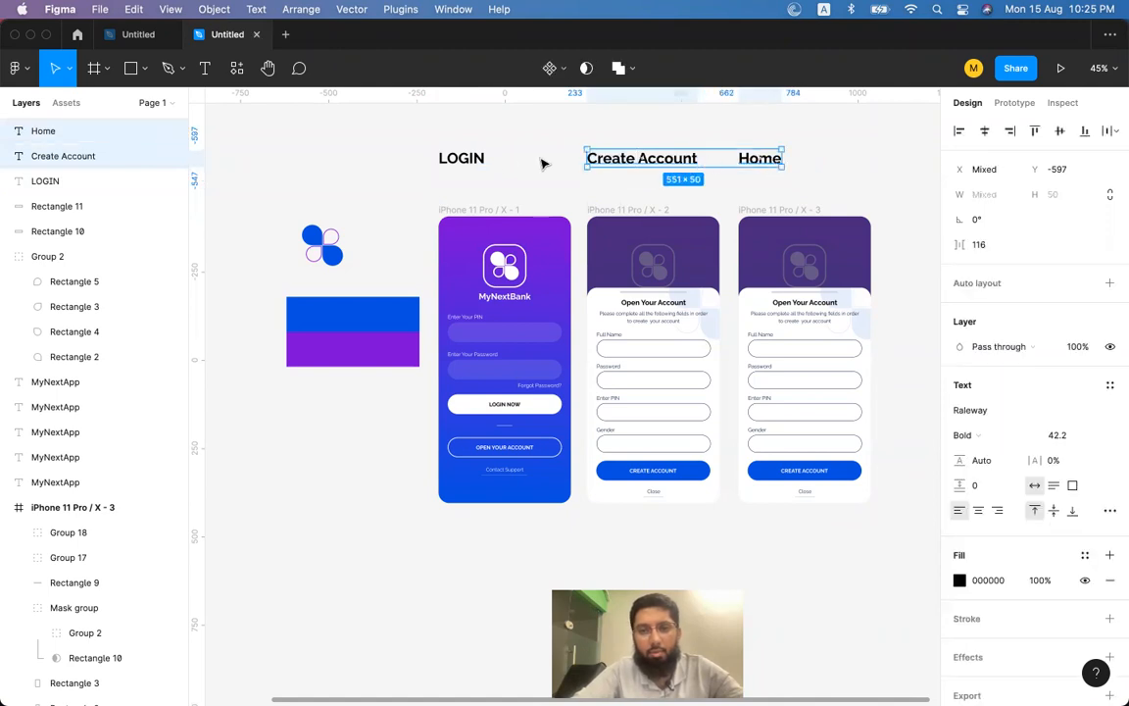
shift+click(481, 161)
drag(473, 168, 479, 186)
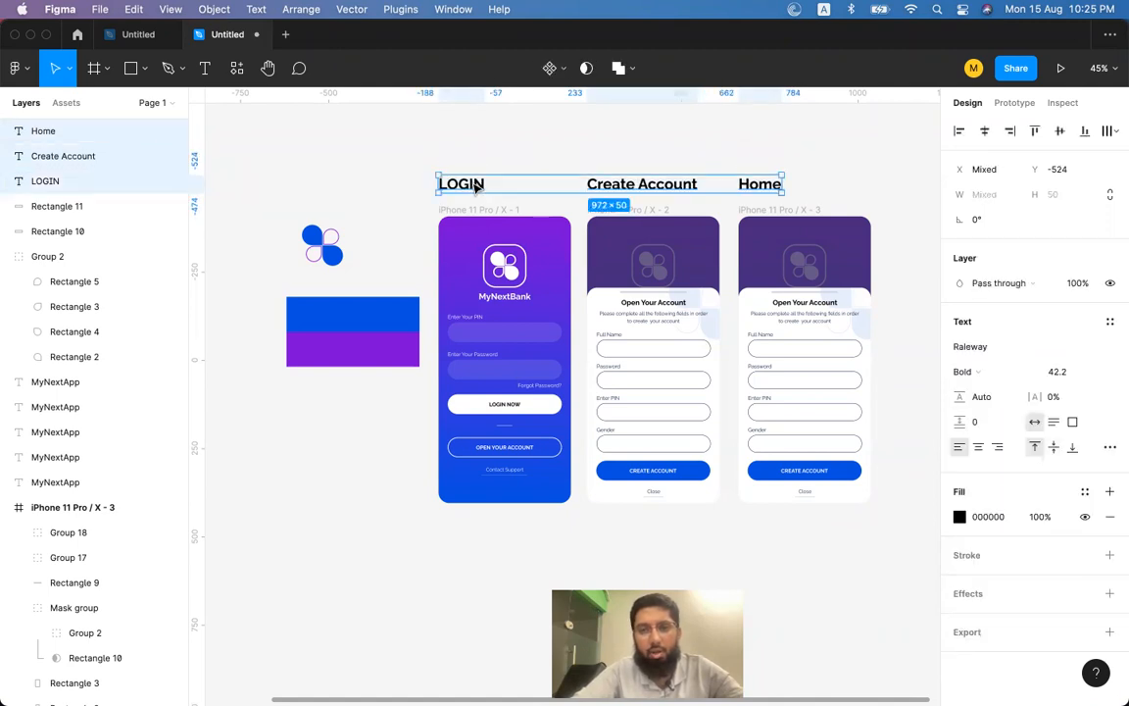
click(860, 190)
scroll(860, 192, right, 5)
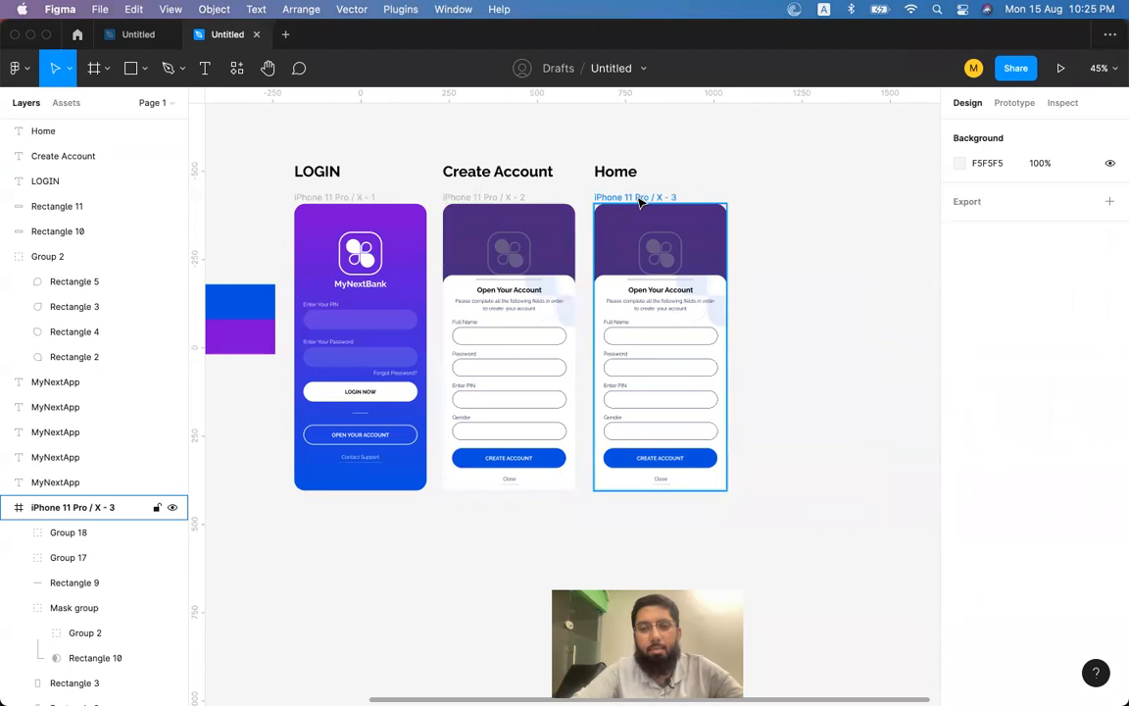
Try ungrouping the Home frame's contents, then undo it.
click(659, 304)
scroll(659, 310, up, 5)
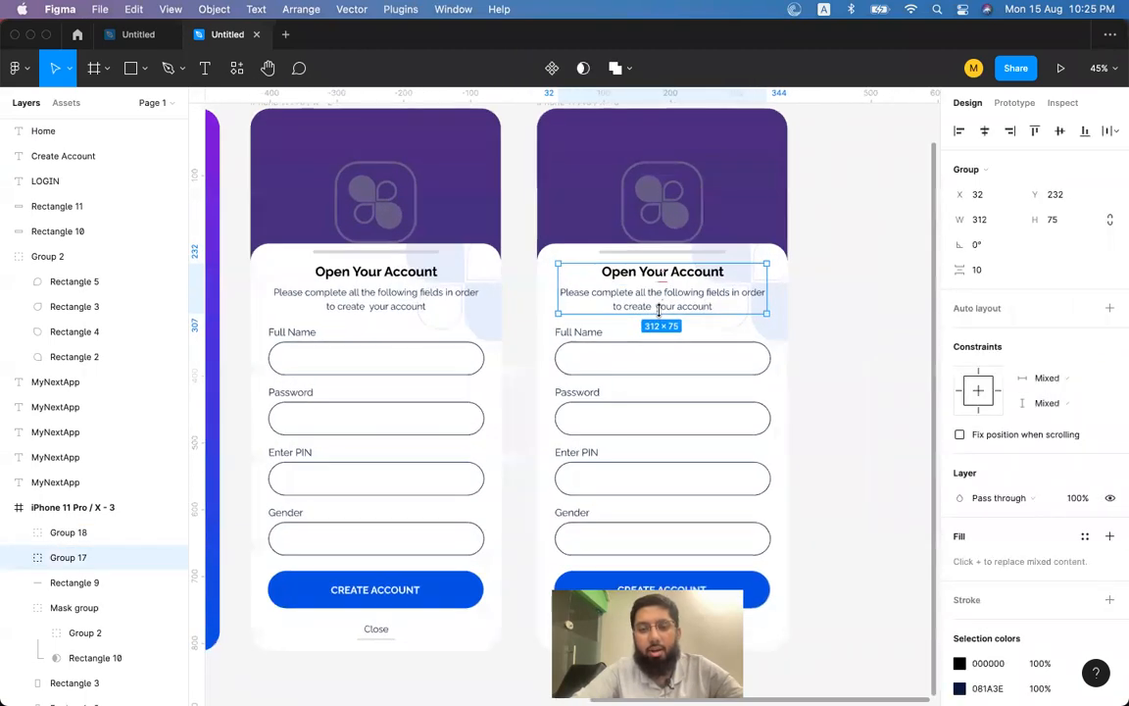
scroll(660, 314, down, 3)
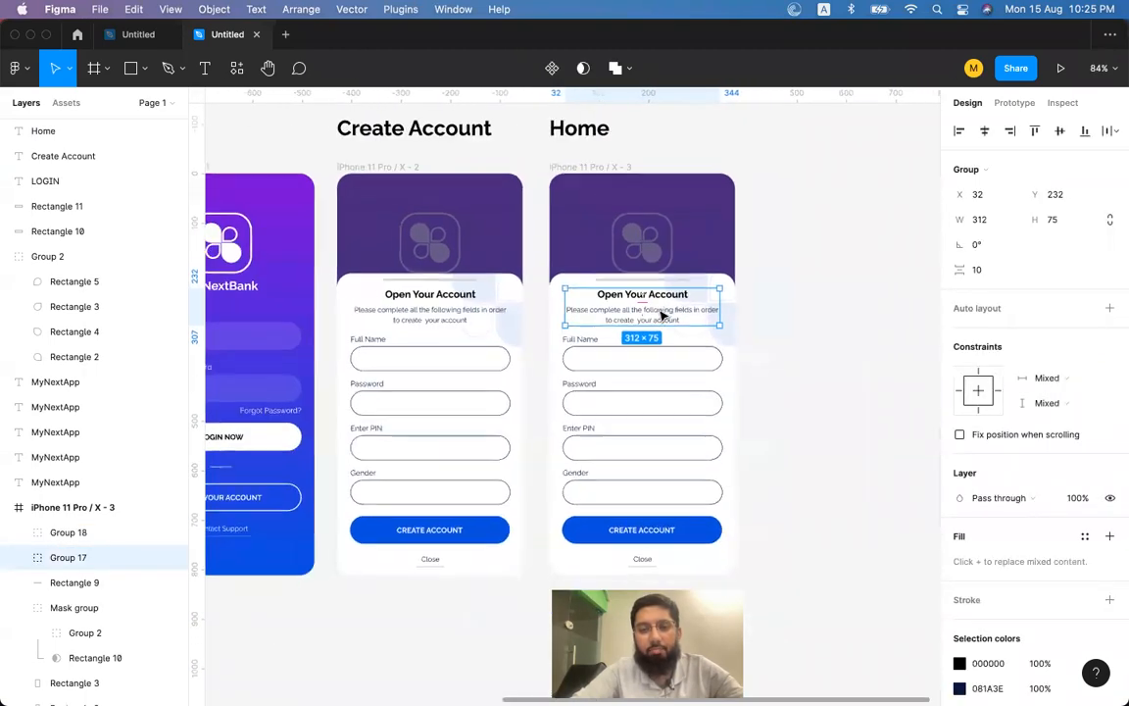
click(813, 257)
click(681, 229)
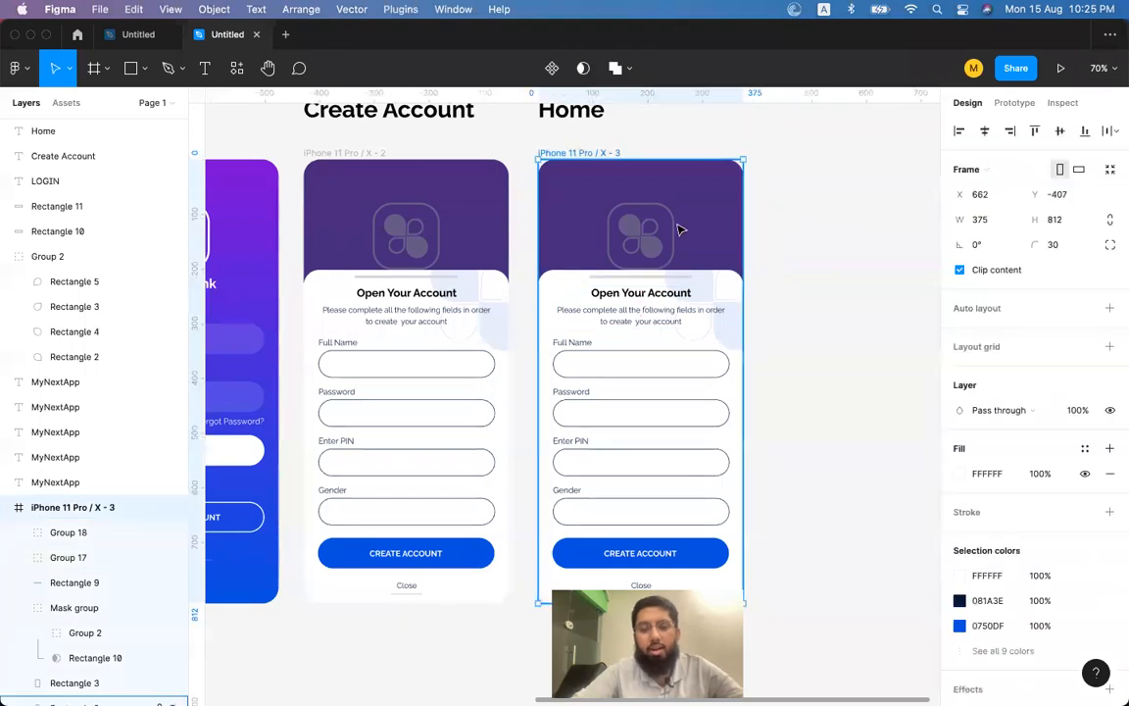
key(super+shift+g)
click(761, 232)
key(super+z)
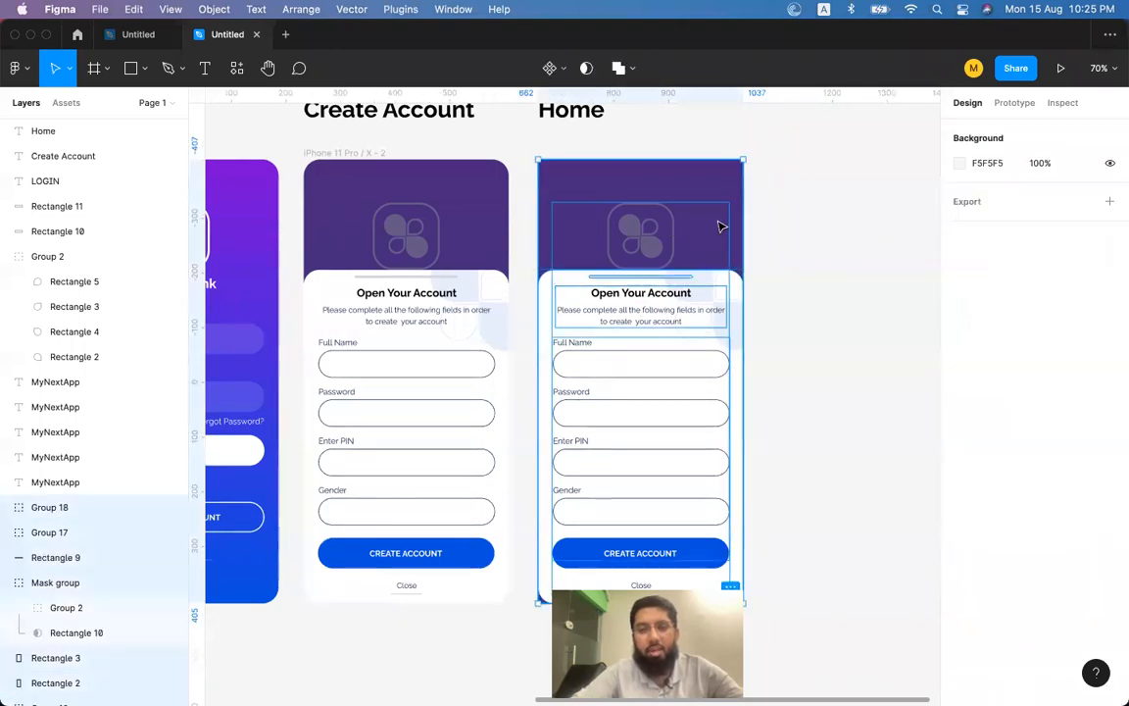
Delete Home's heading group, form fields, masked decoration, handle bar, white card and dark overlay.
click(680, 303)
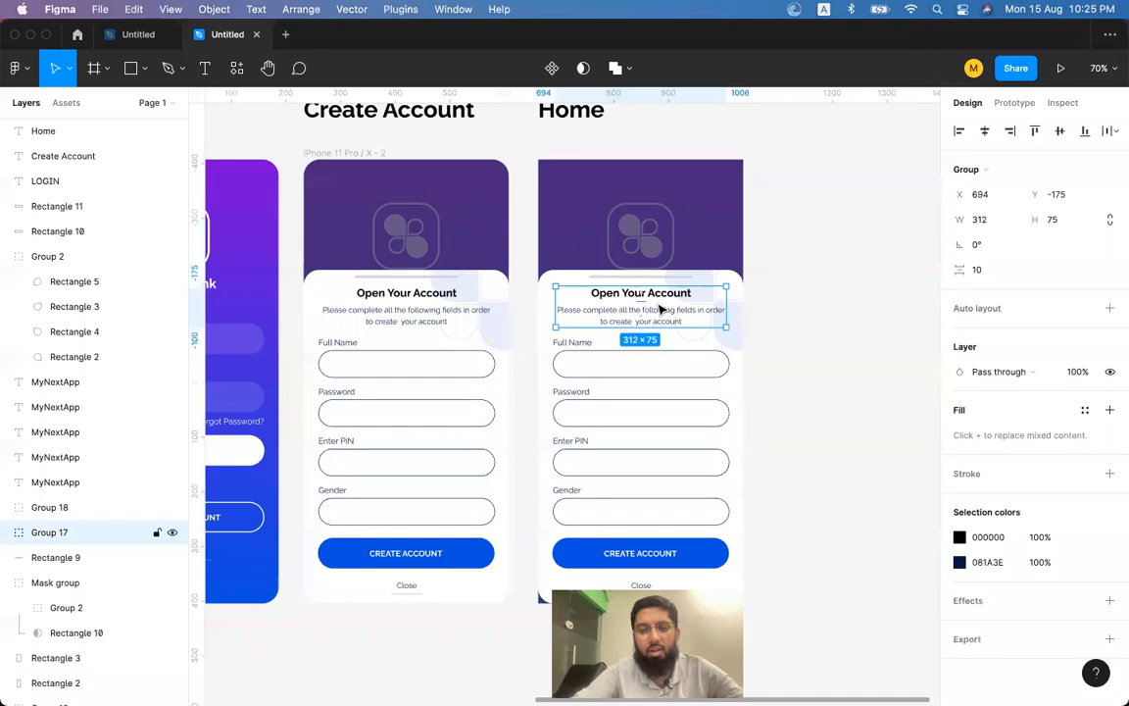
key(Delete)
click(613, 357)
key(Delete)
click(655, 365)
key(Delete)
click(653, 279)
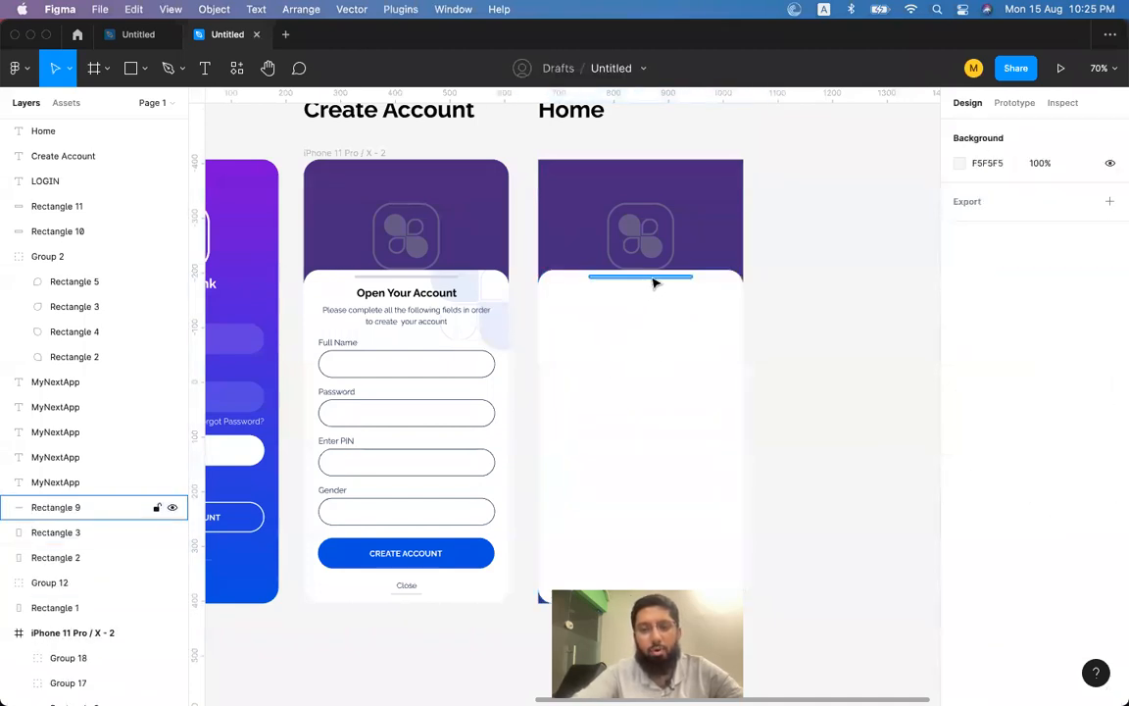
key(Delete)
click(656, 351)
key(Delete)
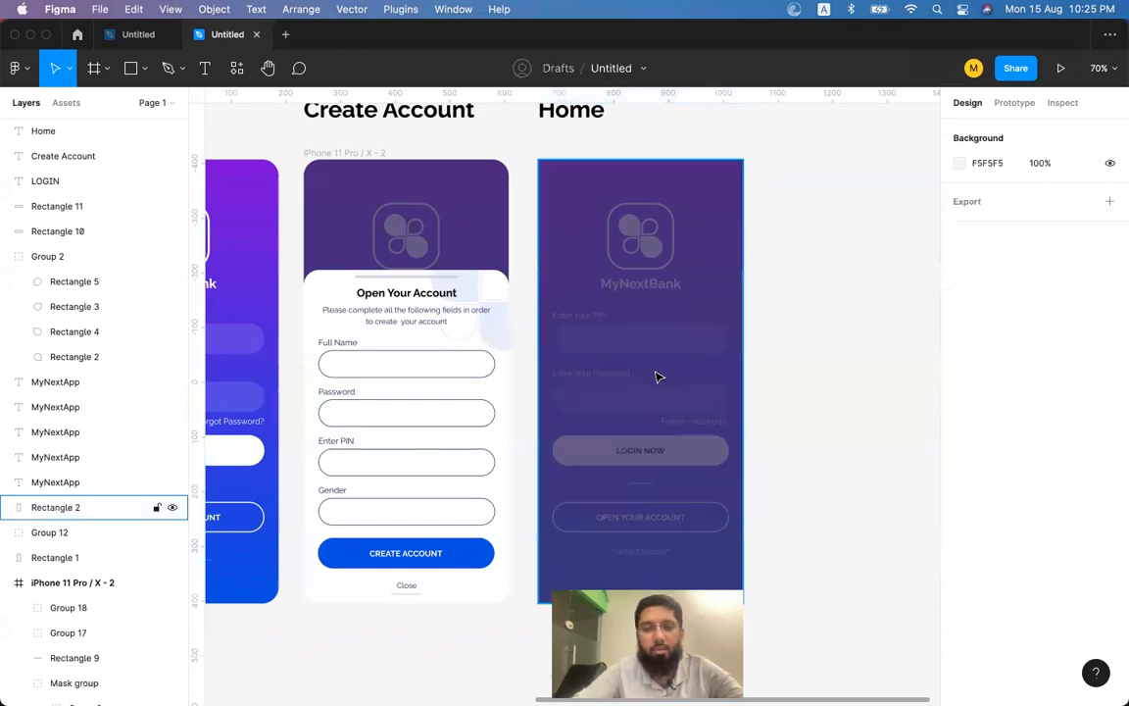
click(650, 320)
key(Delete)
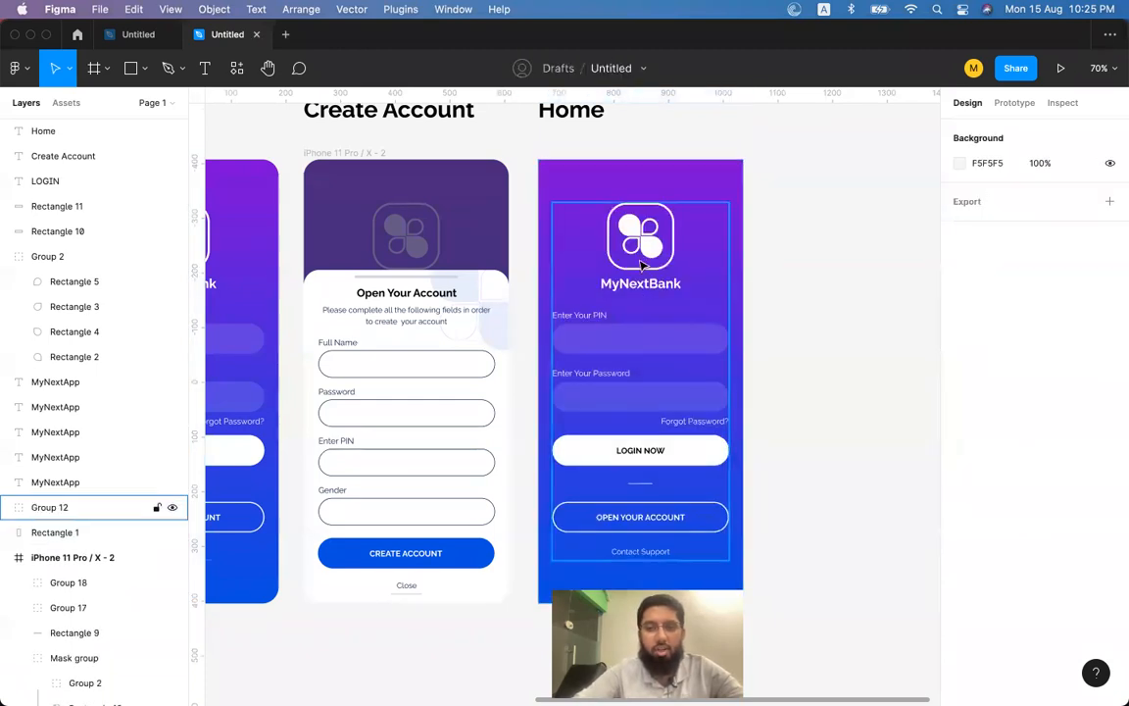
click(649, 294)
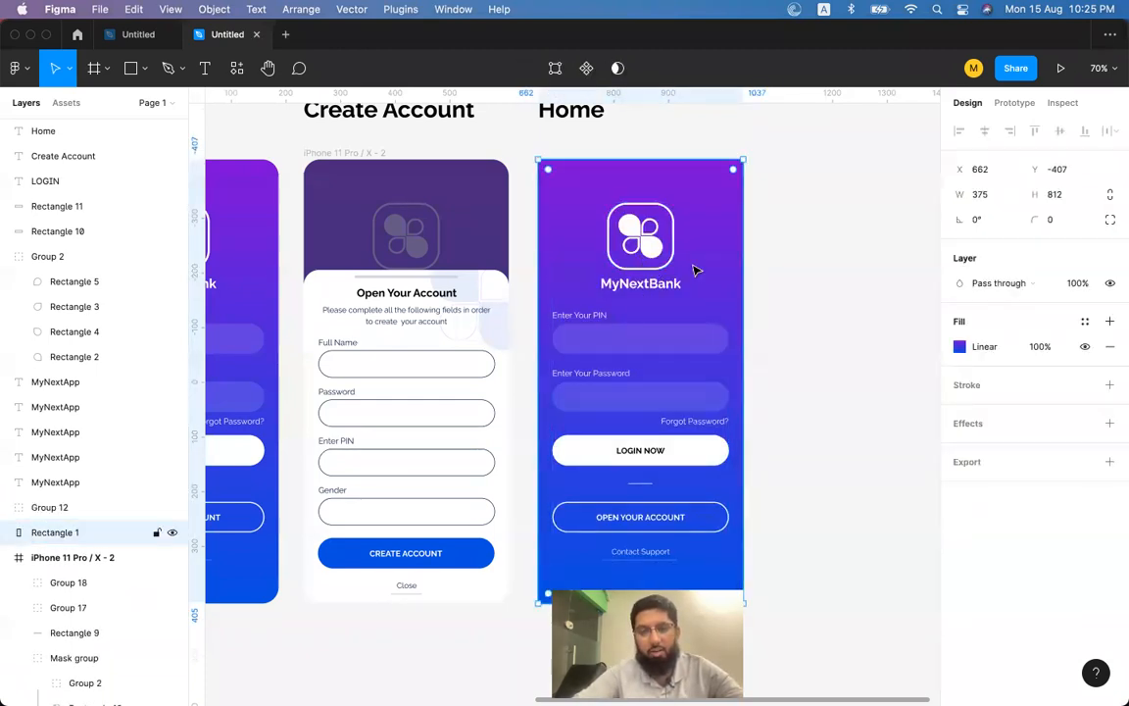
click(781, 263)
Undo back to the original Home screen, then re-delete its heading, form, mask group and handle bar.
key(super+z)
key(super+z)
key(super+z)
key(super+z)
key(super+z)
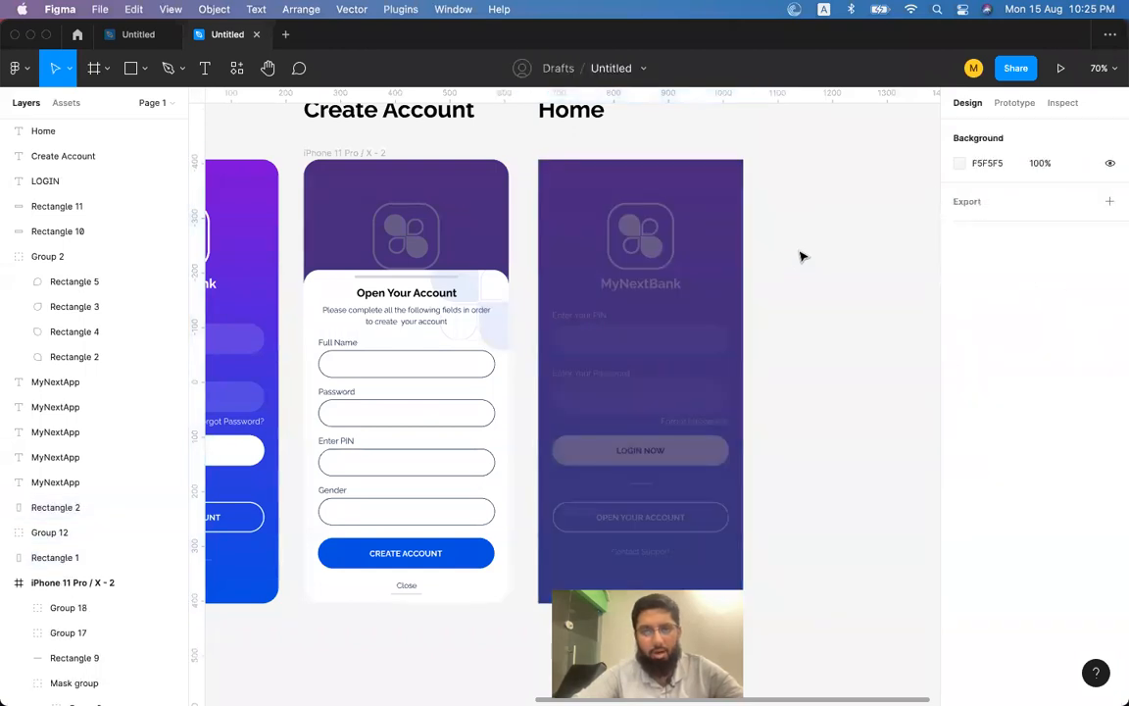
key(super+z)
key(super+z)
key(super+z)
key(super+z)
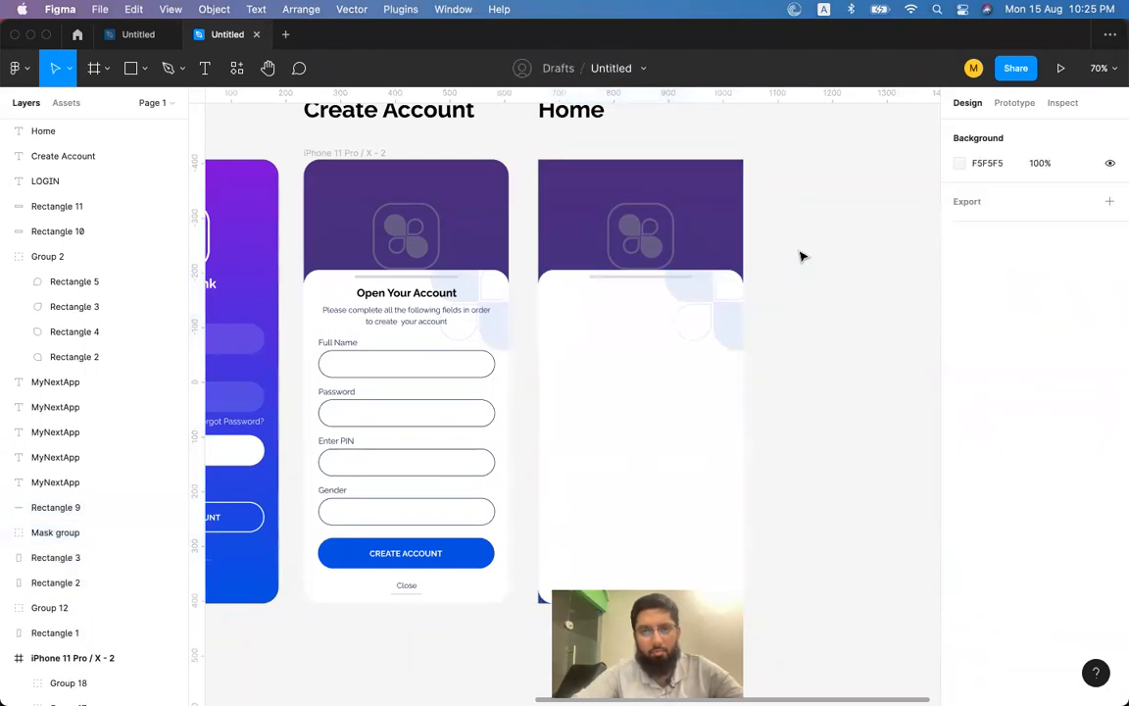
key(super+z)
key(super+z)
key(super+z)
key(super+z)
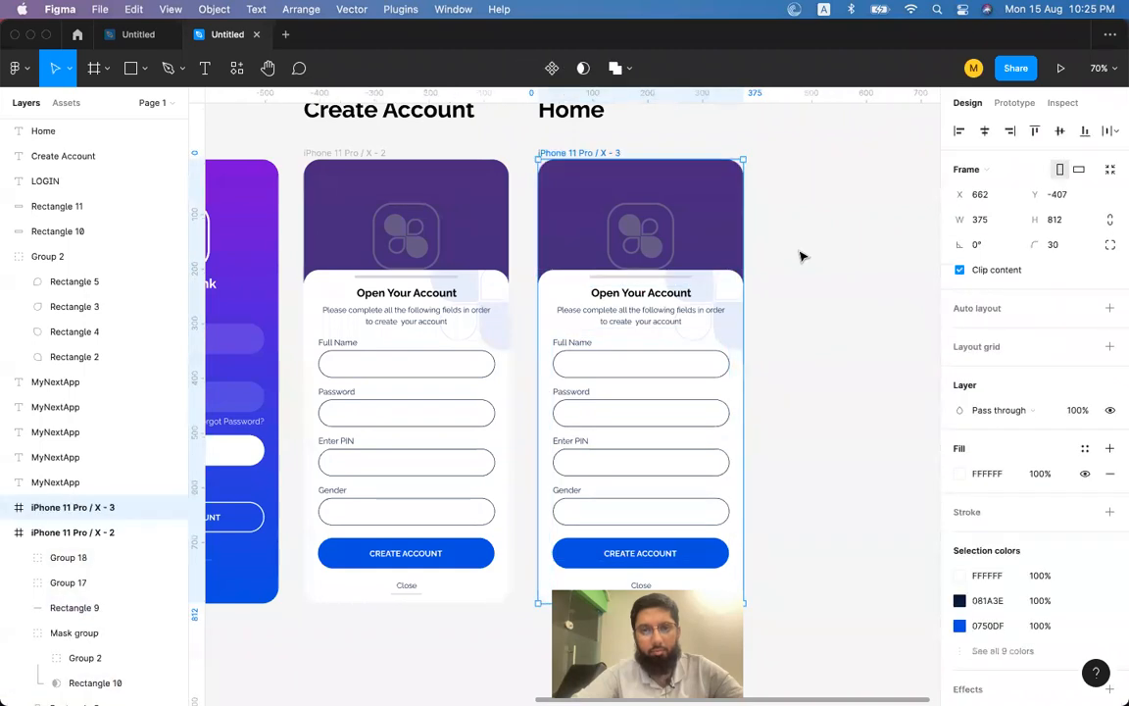
click(642, 320)
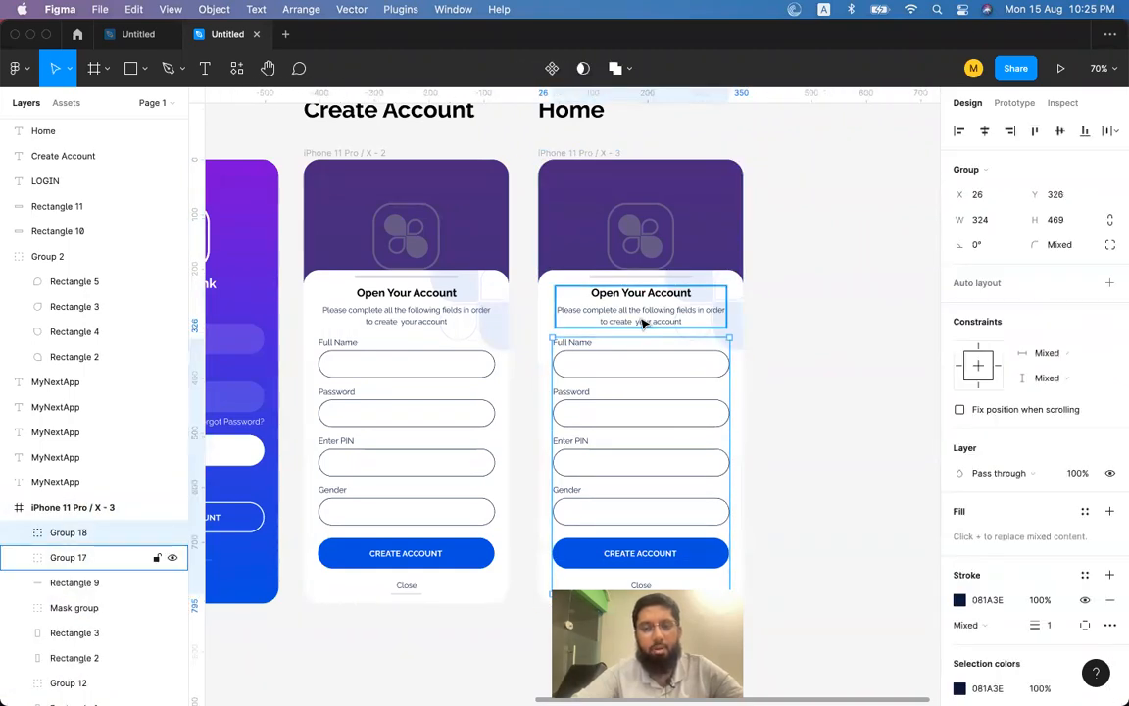
key(Delete)
click(617, 372)
key(Delete)
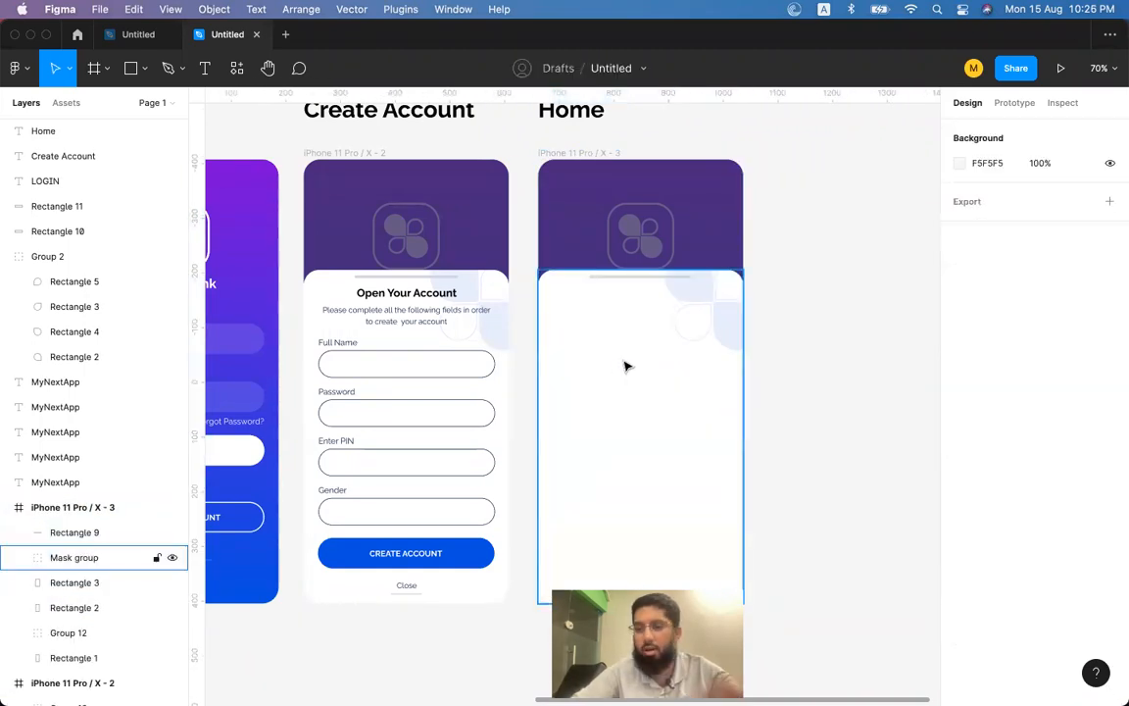
click(635, 350)
key(Delete)
click(640, 277)
key(Delete)
Delete the dark purple overlay, white card rectangle and leftover content group, keeping Rectangle 1.
click(655, 230)
click(630, 219)
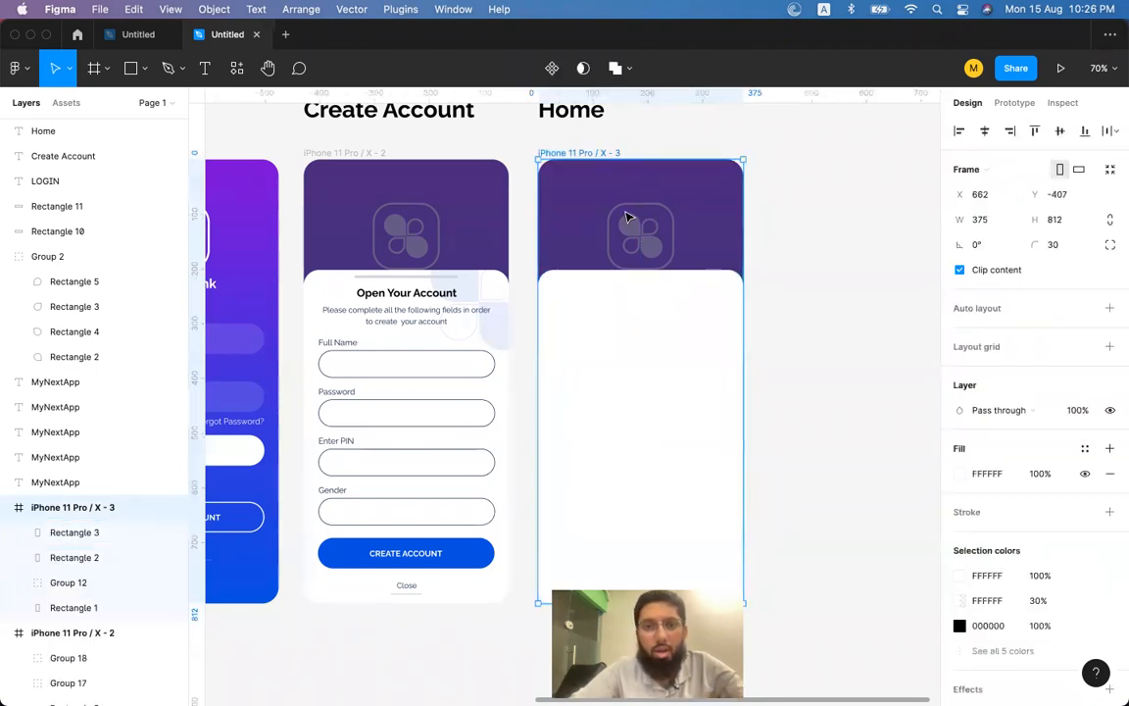
key(Delete)
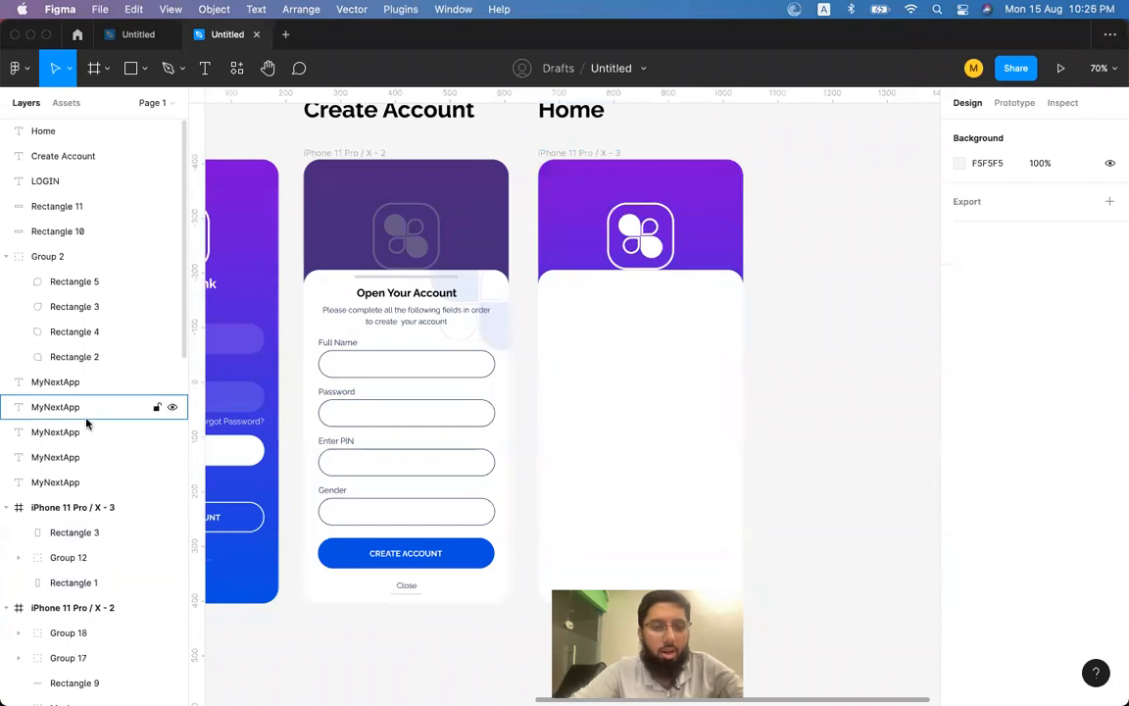
click(69, 535)
shift+click(69, 556)
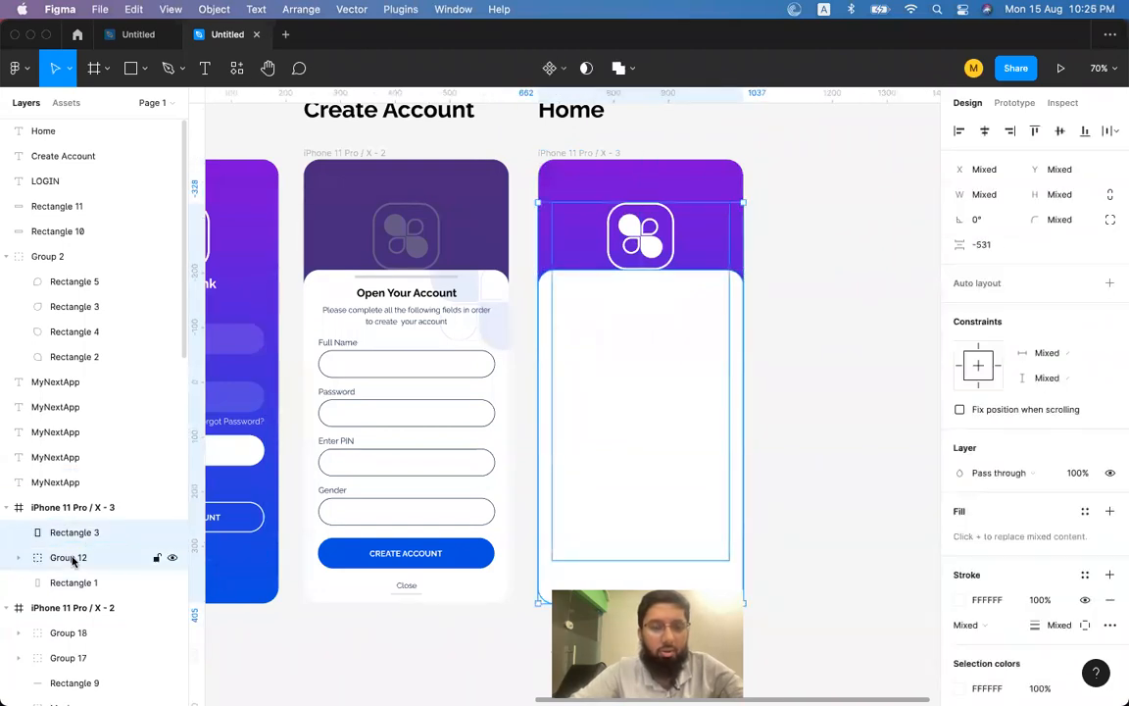
key(Delete)
Resize Rectangle 1's purple-to-blue gradient in the Home frame to a 375×272 header band at the top.
click(663, 263)
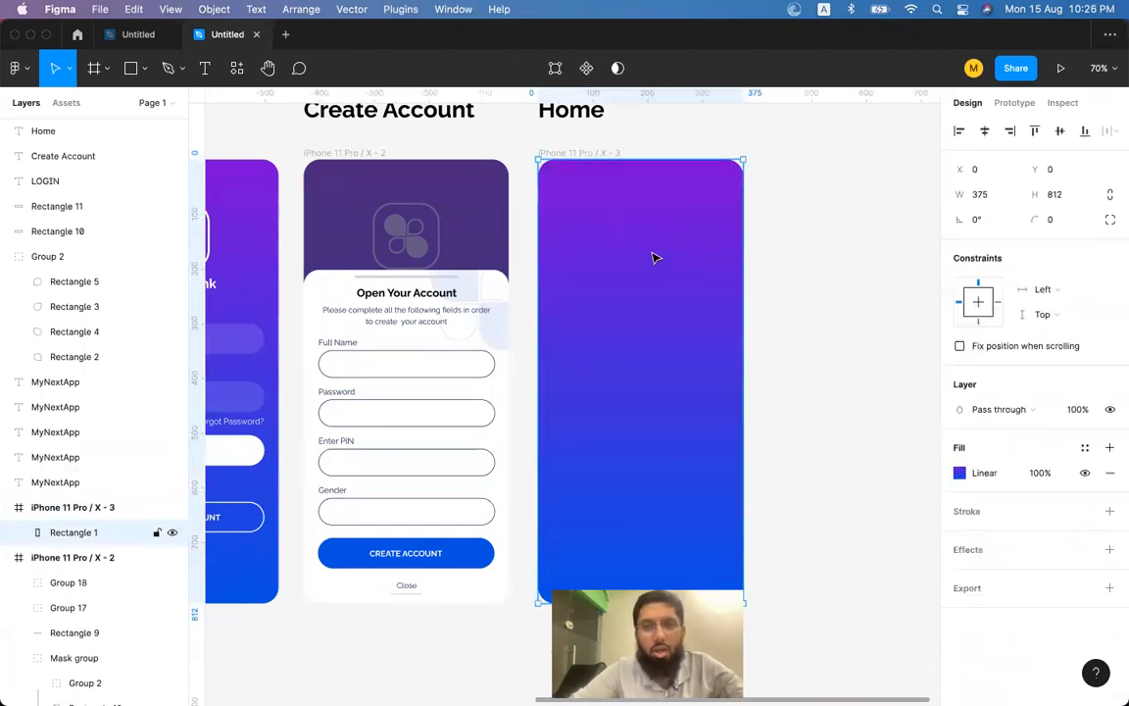
scroll(656, 254, left, 3)
scroll(656, 255, up, 1)
scroll(799, 461, right, 4)
scroll(799, 460, down, 1)
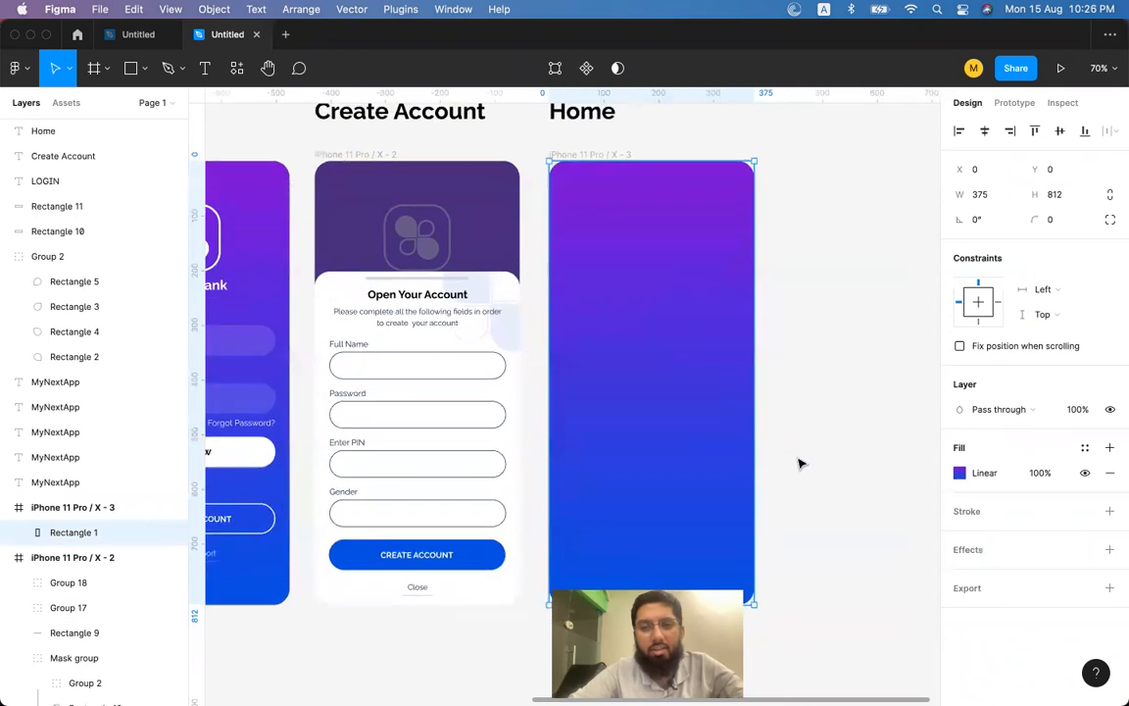
scroll(656, 423, up, 3)
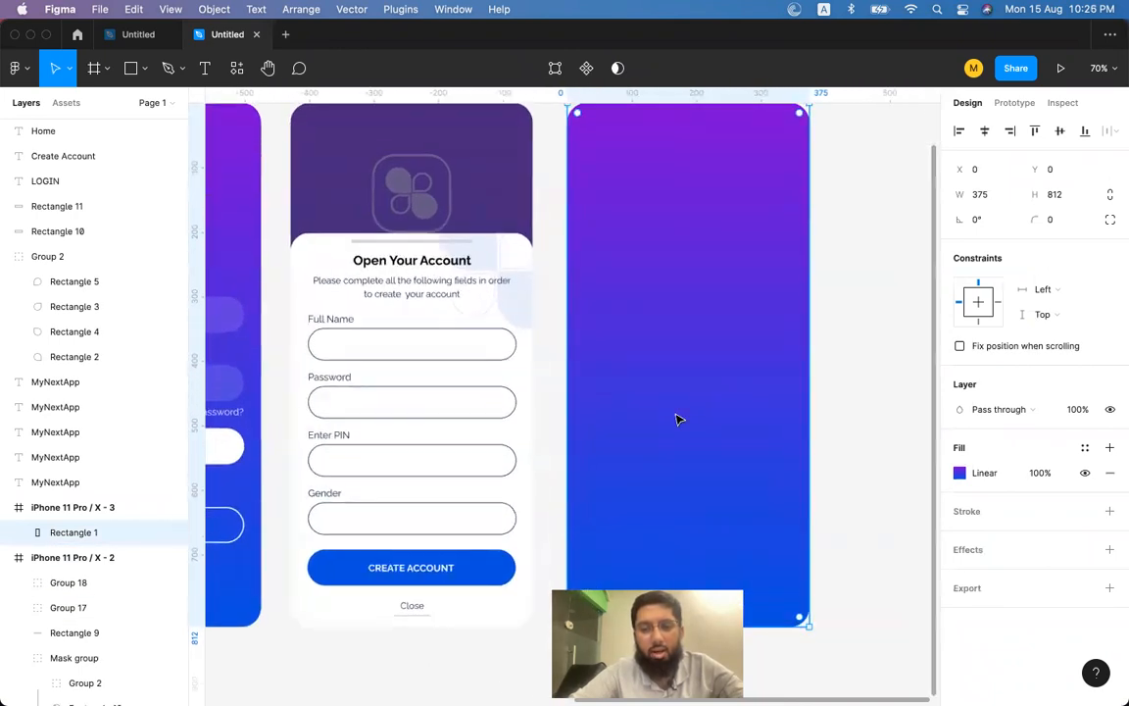
scroll(676, 419, up, 1)
scroll(676, 419, right, 1)
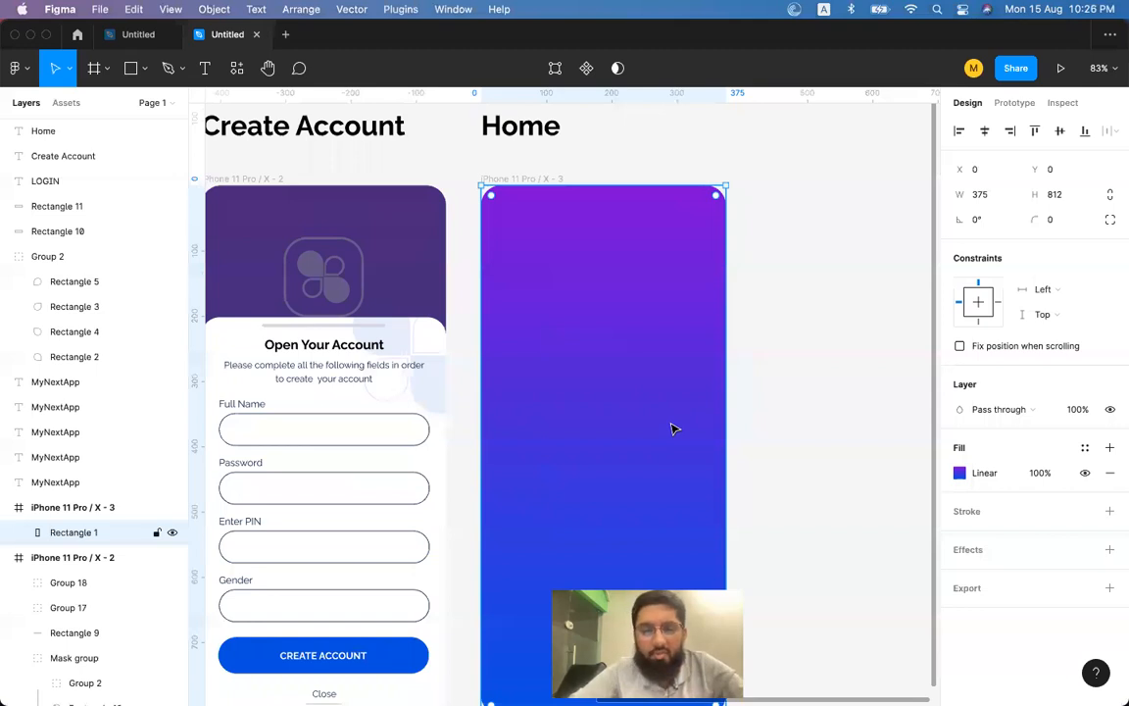
scroll(672, 428, down, 5)
scroll(673, 429, up, 1)
scroll(672, 429, right, 2)
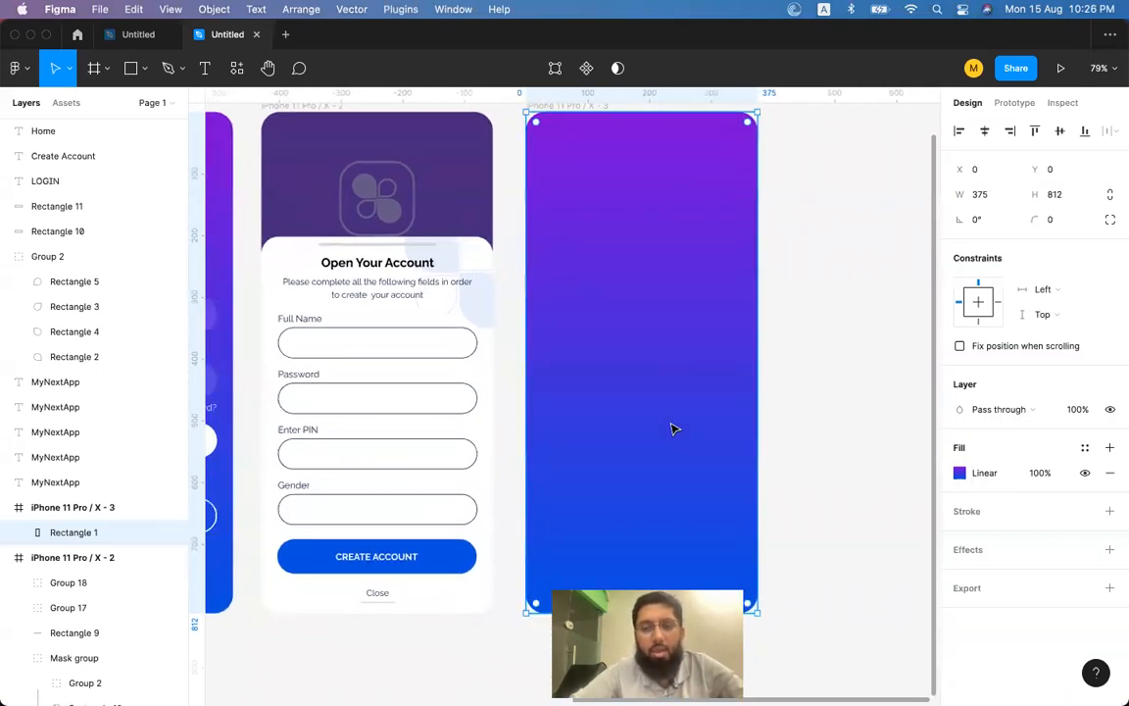
scroll(672, 428, right, 2)
scroll(673, 429, up, 2)
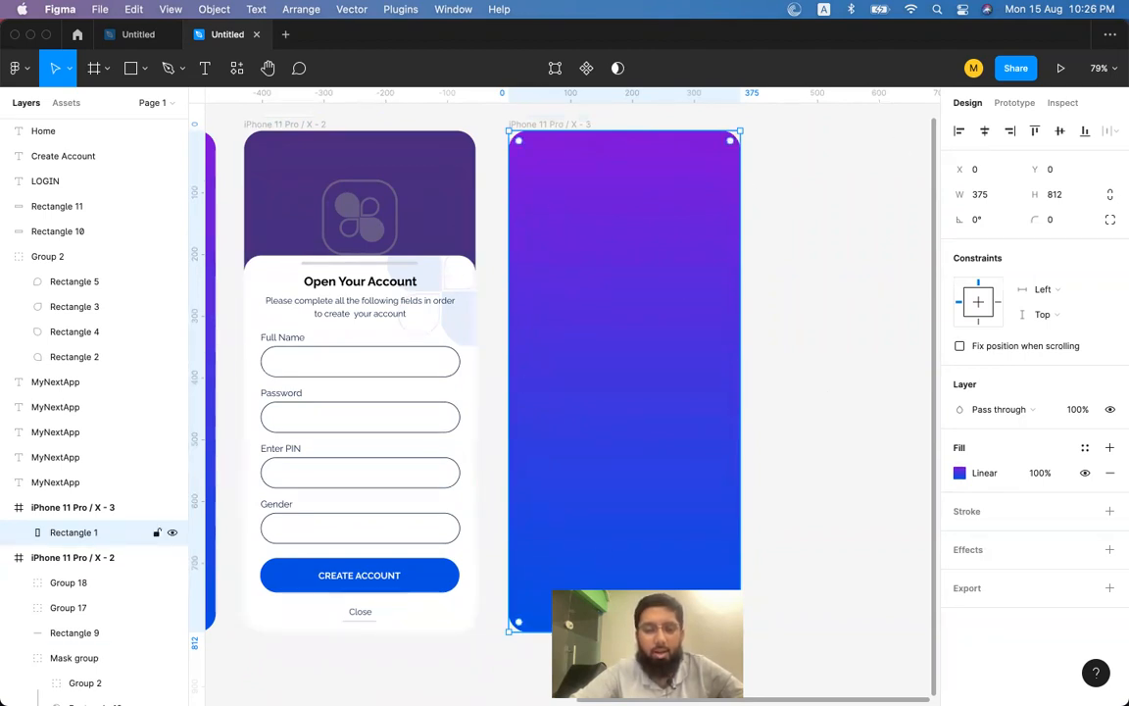
drag(633, 632, 633, 301)
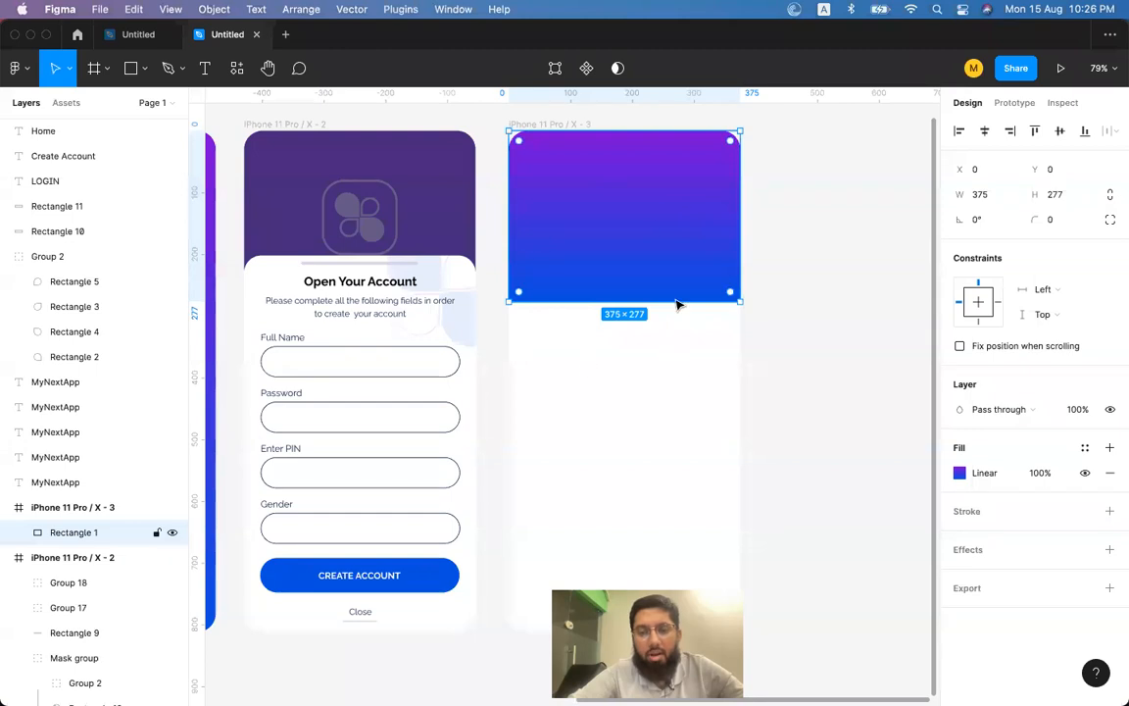
drag(628, 305, 629, 296)
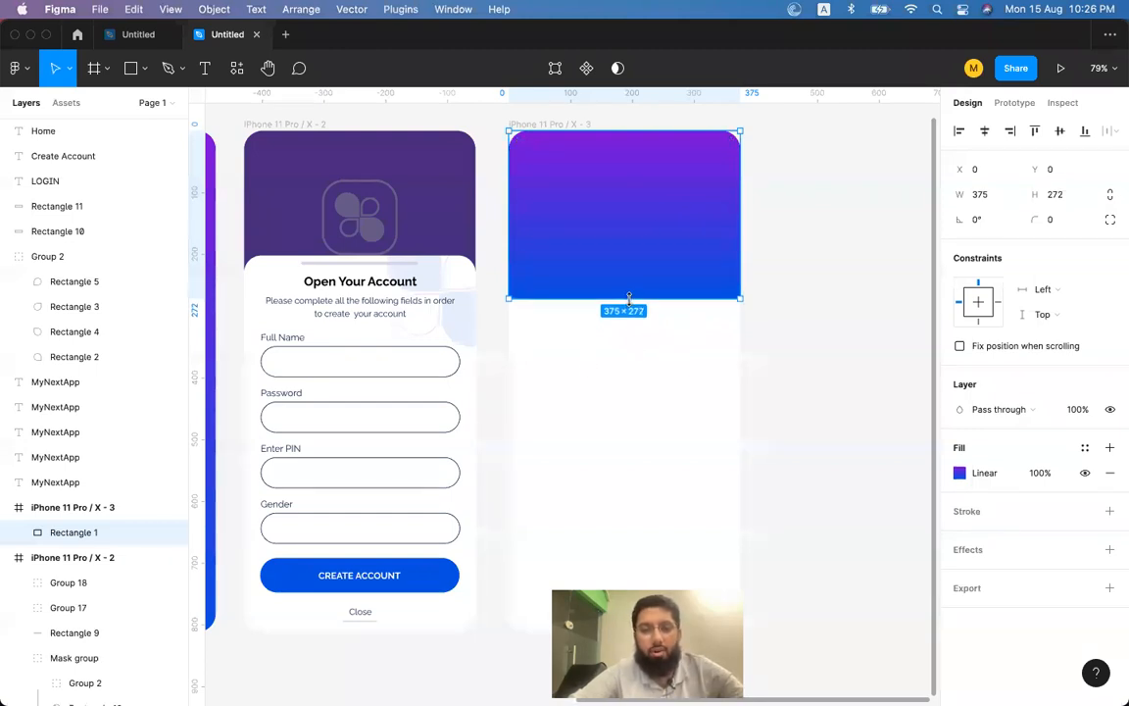
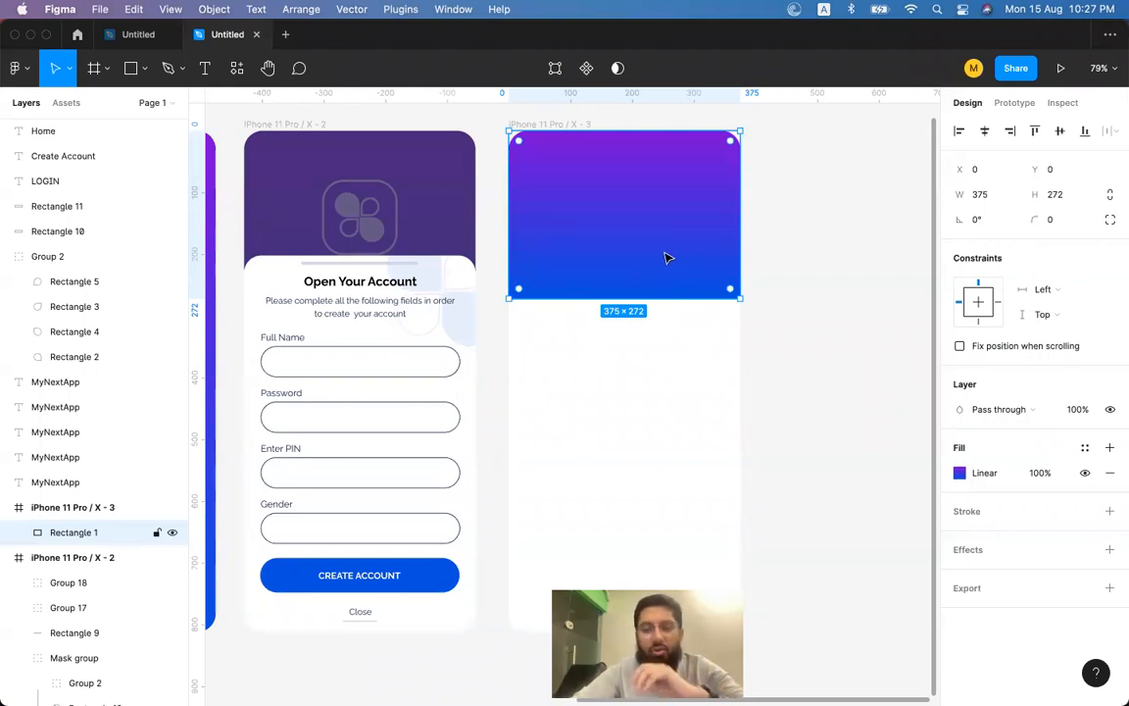
Paste a copy of the login screen's logo into Home, then delete that copy.
scroll(667, 284, left, 5)
scroll(669, 285, left, 2)
scroll(628, 299, down, 2)
scroll(628, 299, right, 4)
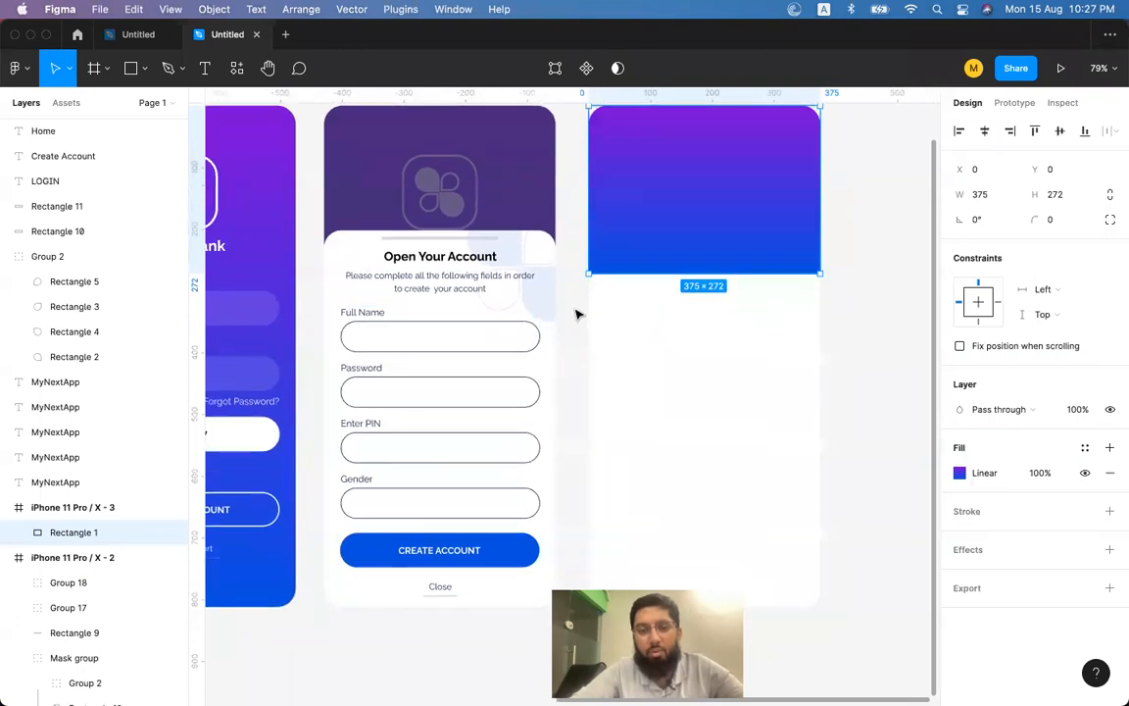
scroll(577, 313, left, 5)
scroll(576, 314, down, 1)
scroll(577, 313, right, 6)
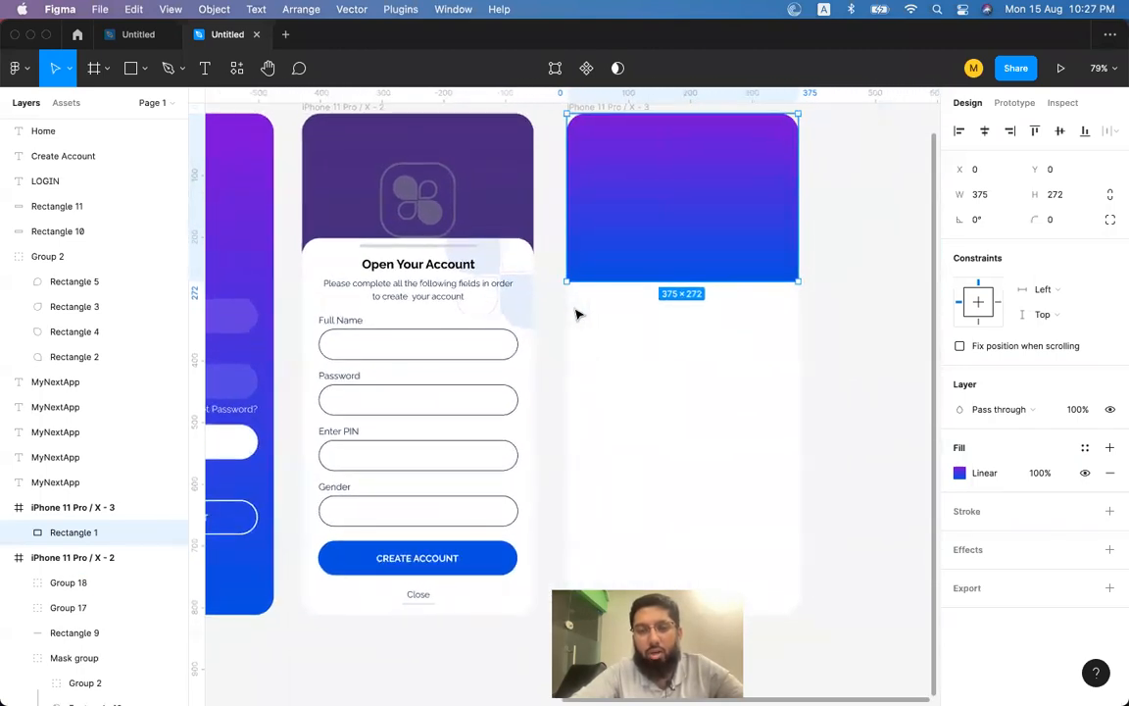
scroll(579, 313, right, 2)
scroll(578, 313, up, 1)
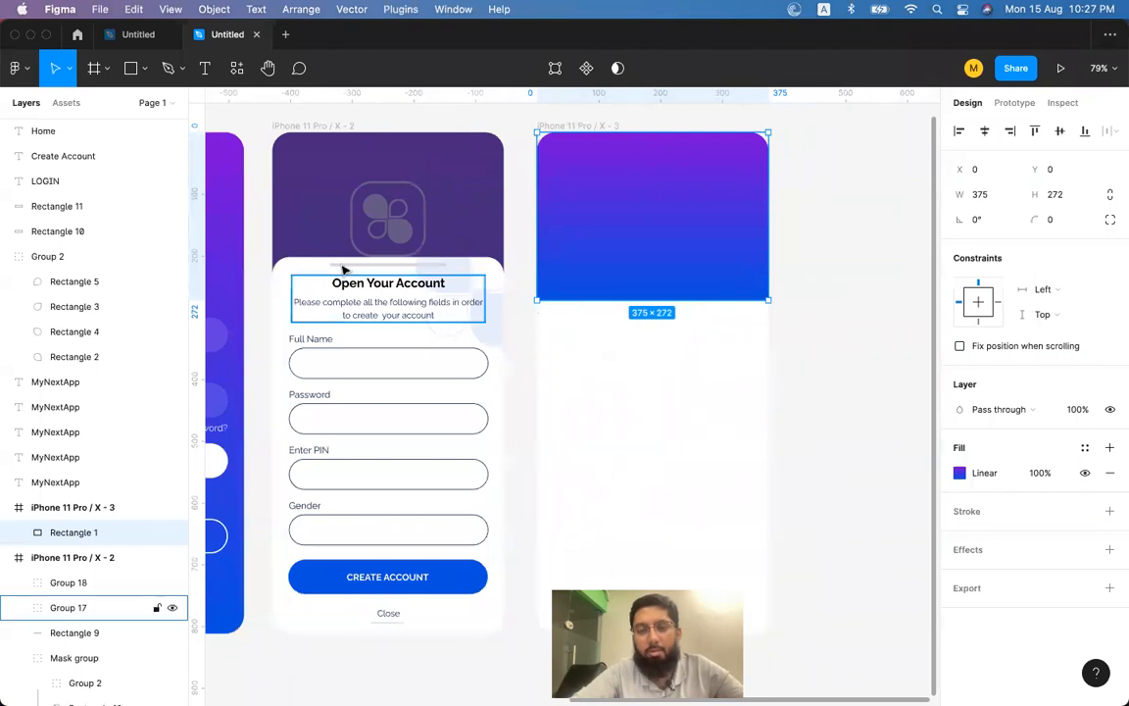
click(849, 292)
click(640, 273)
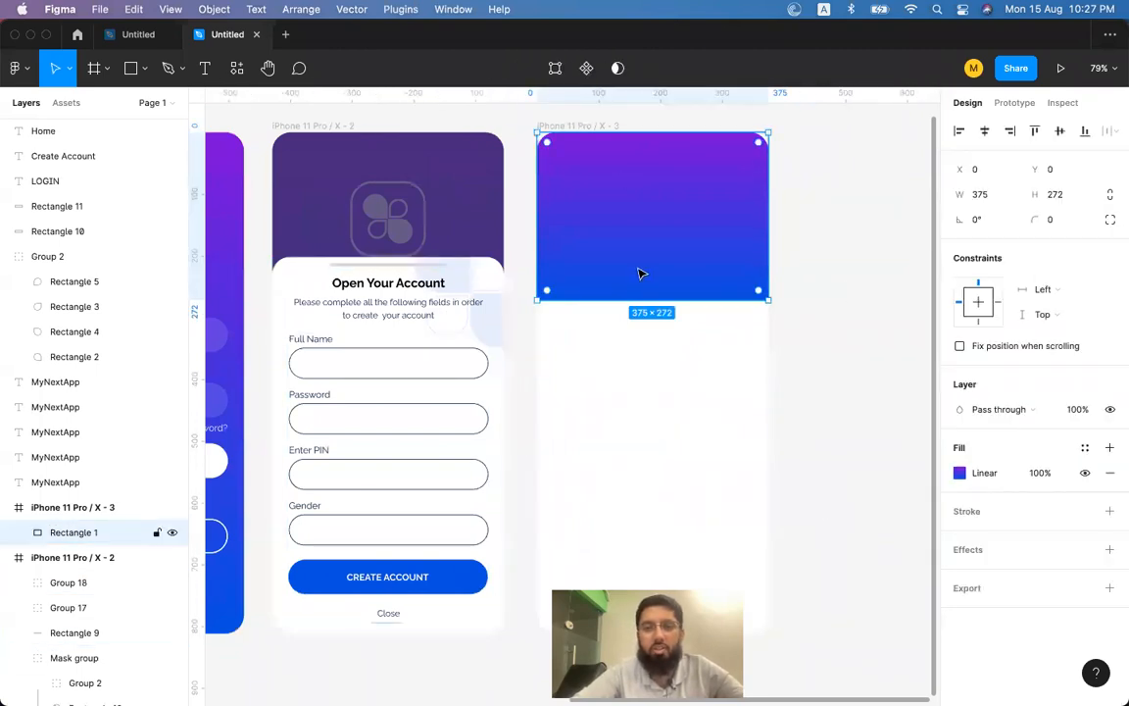
scroll(380, 232, left, 5)
scroll(380, 231, right, 6)
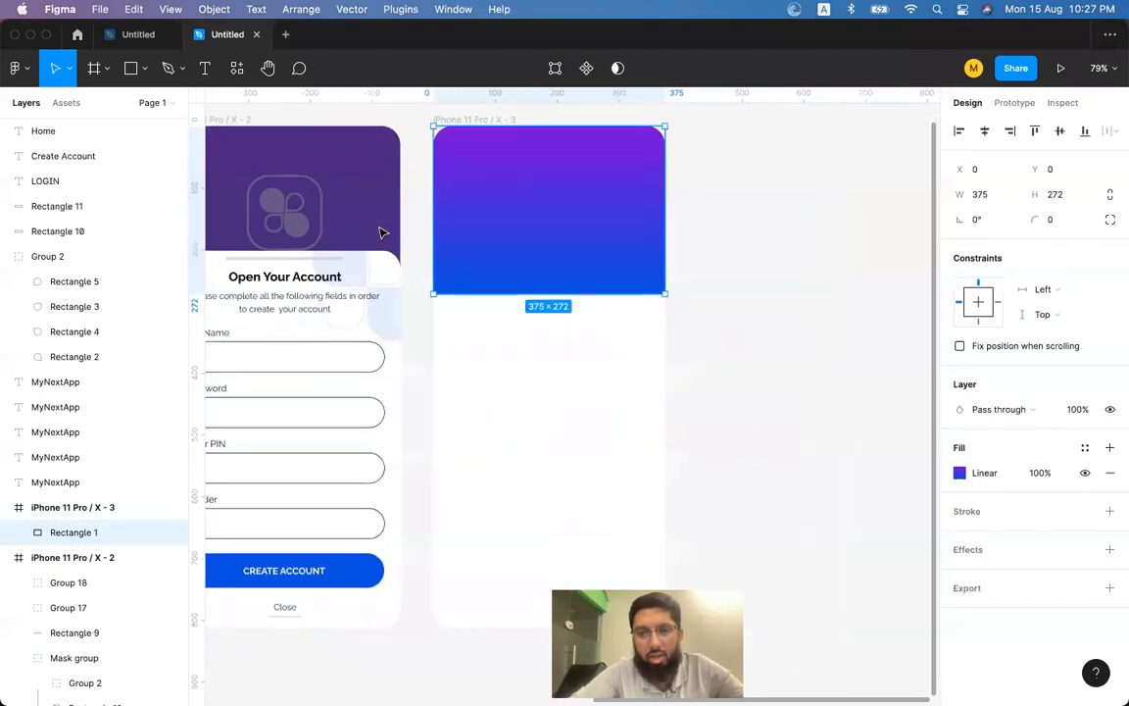
scroll(380, 231, left, 9)
scroll(381, 232, left, 2)
click(436, 192)
scroll(705, 218, right, 9)
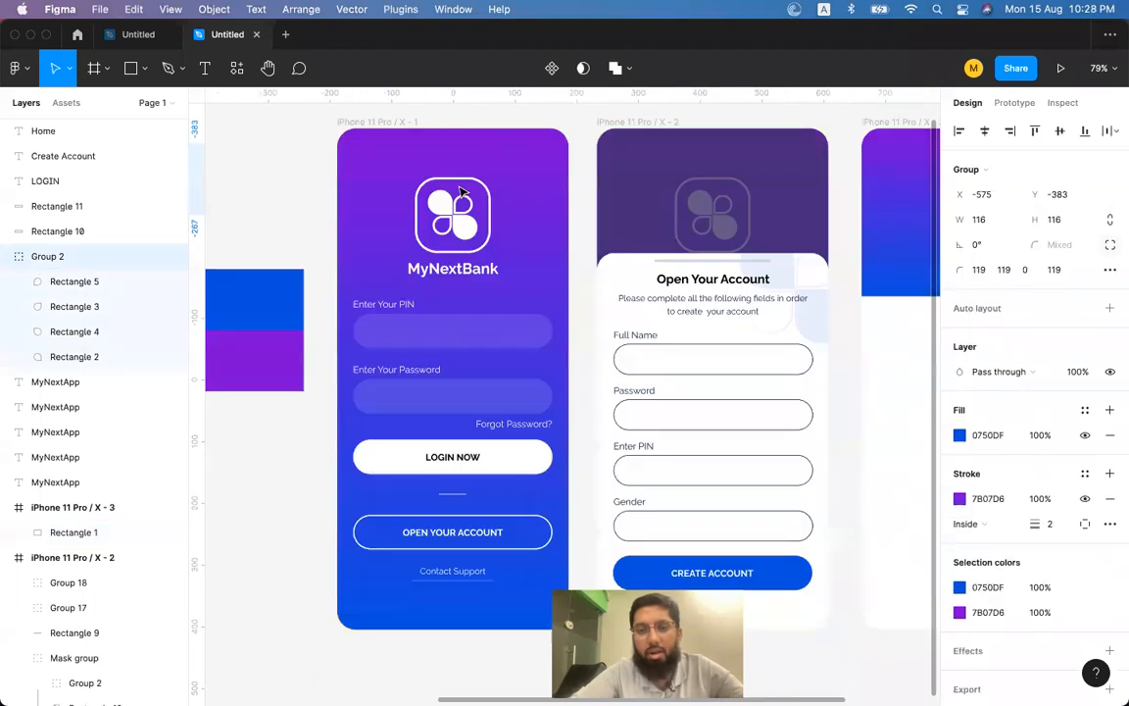
scroll(706, 217, down, 2)
scroll(706, 218, right, 2)
key(ctrl+v)
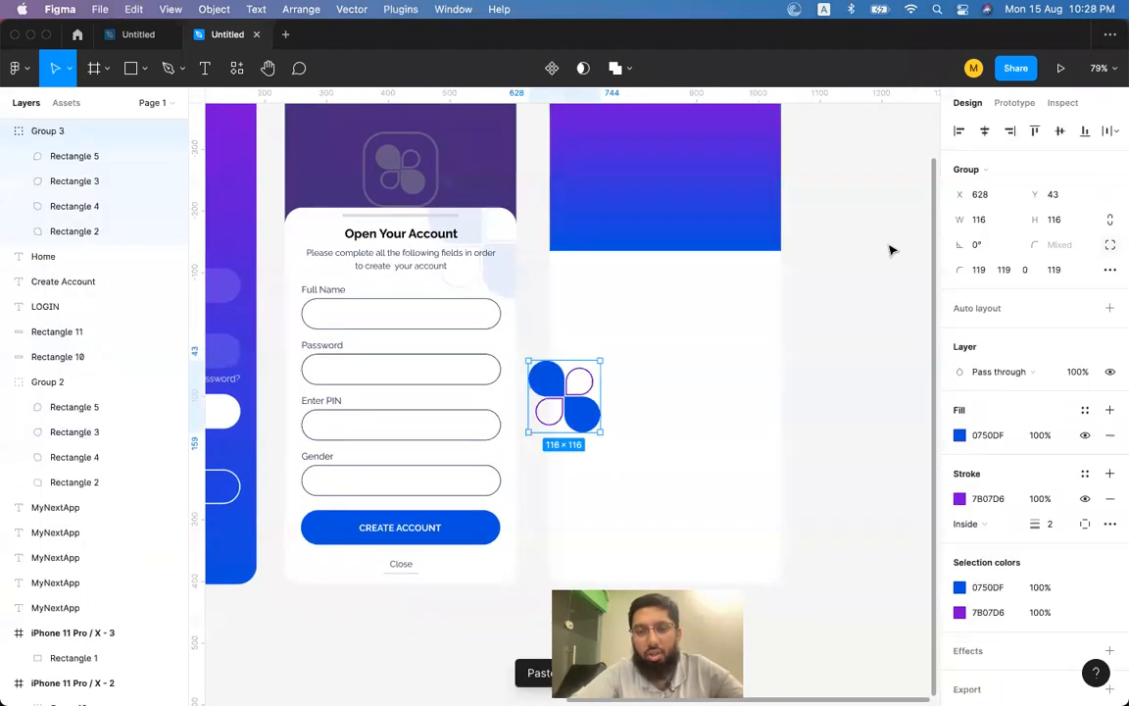
key(Delete)
scroll(585, 400, left, 6)
scroll(585, 400, up, 2)
Copy the white logo mark from inside the login logo and paste it into the Home header.
double_click(496, 263)
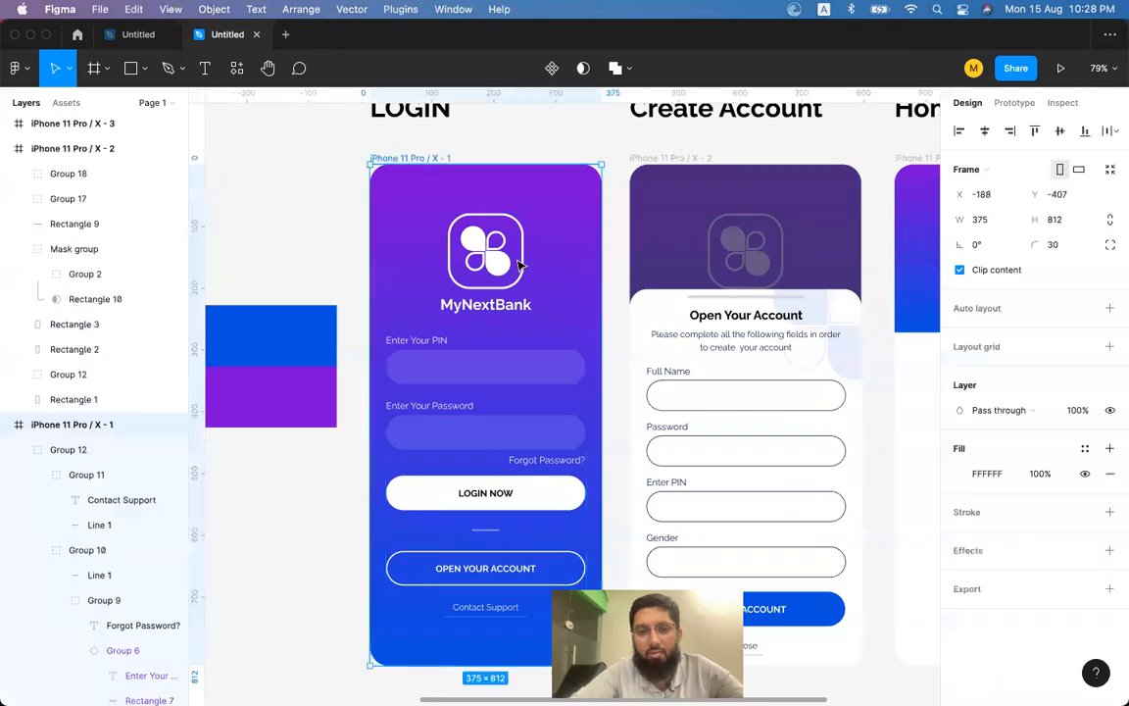
double_click(498, 265)
double_click(498, 265)
double_click(498, 265)
double_click(498, 265)
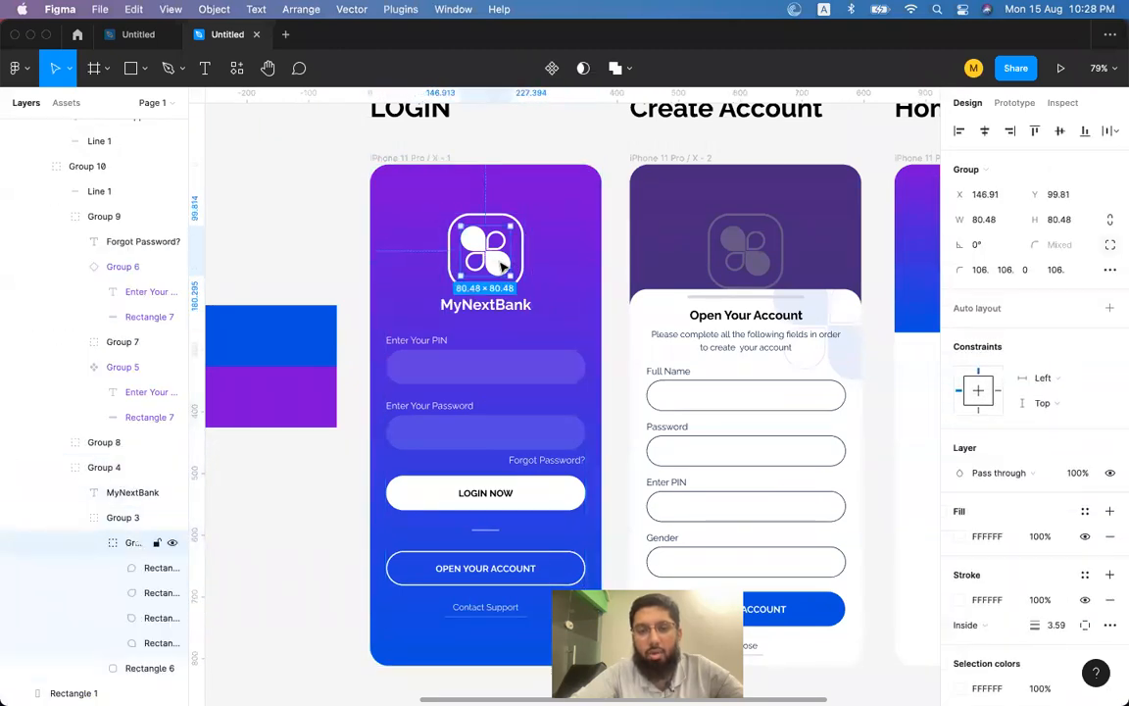
key(ctrl+c)
scroll(849, 275, right, 5)
click(844, 273)
key(ctrl+v)
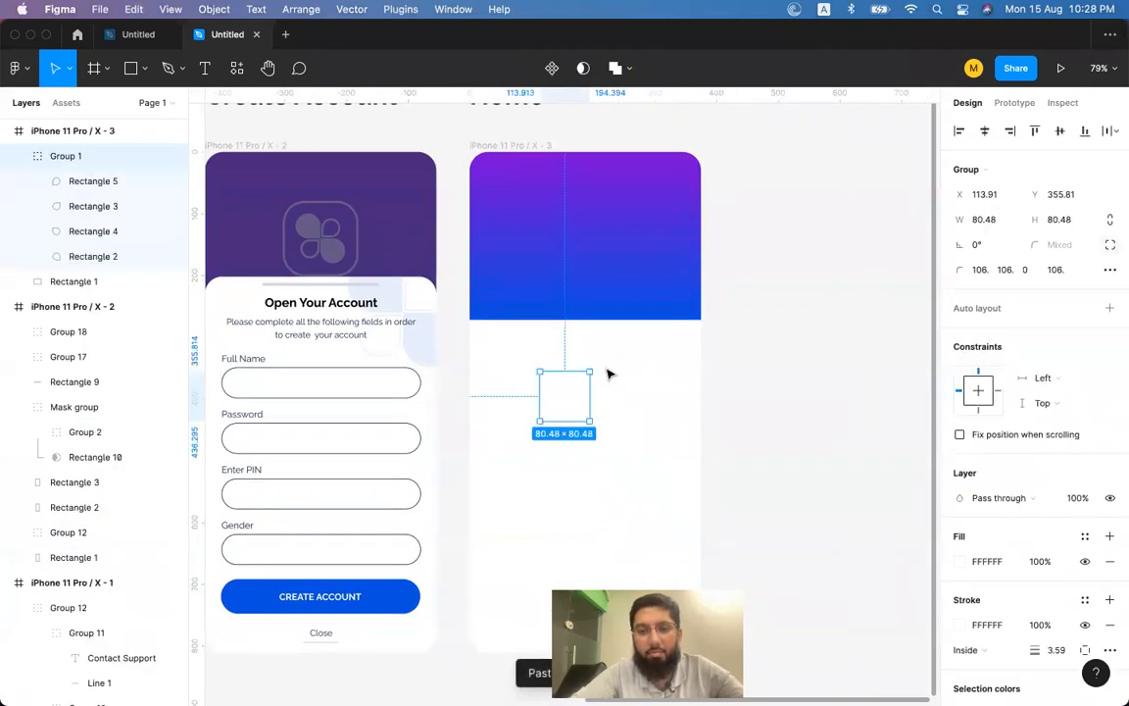
drag(573, 385, 511, 194)
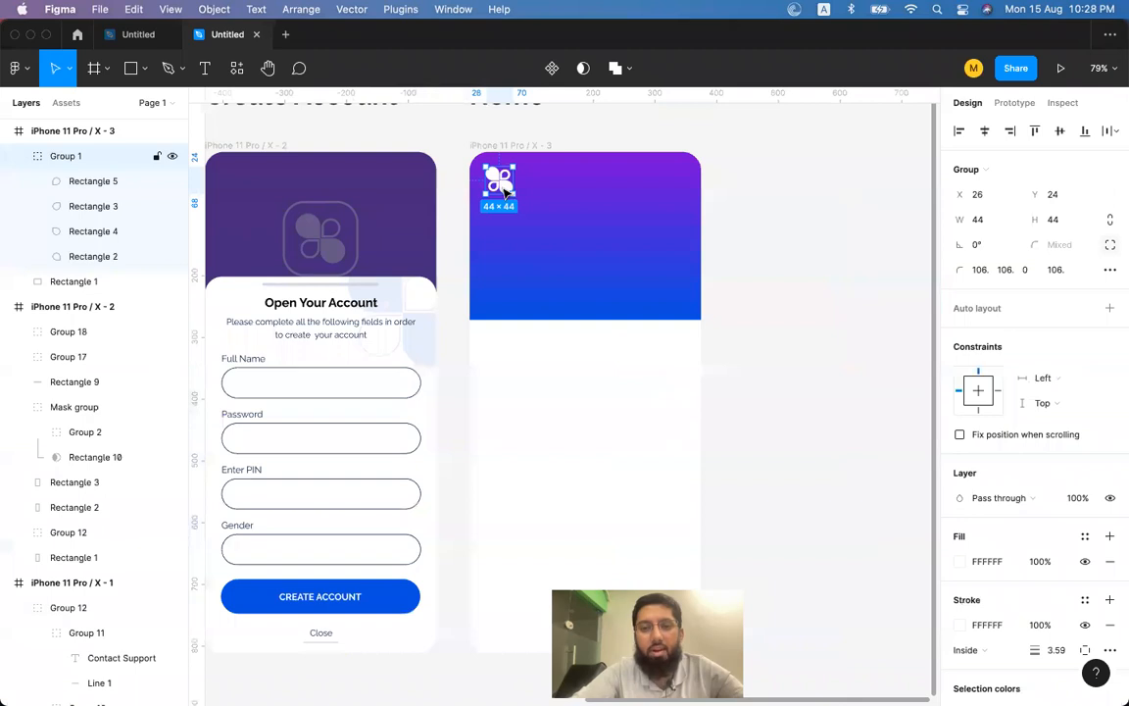
Align the logo mark top-left, then nudge it to X 20, Y 20.
click(960, 130)
click(1032, 131)
key(shift+Down)
key(shift+Down)
key(shift+Right)
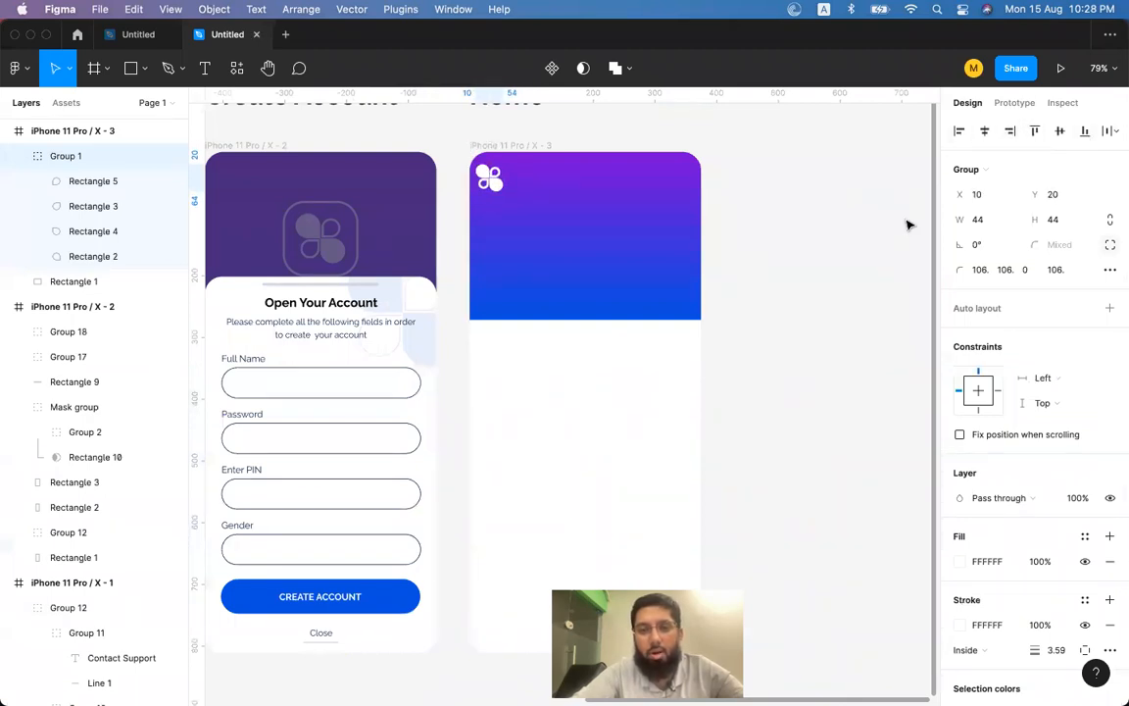
key(shift+Right)
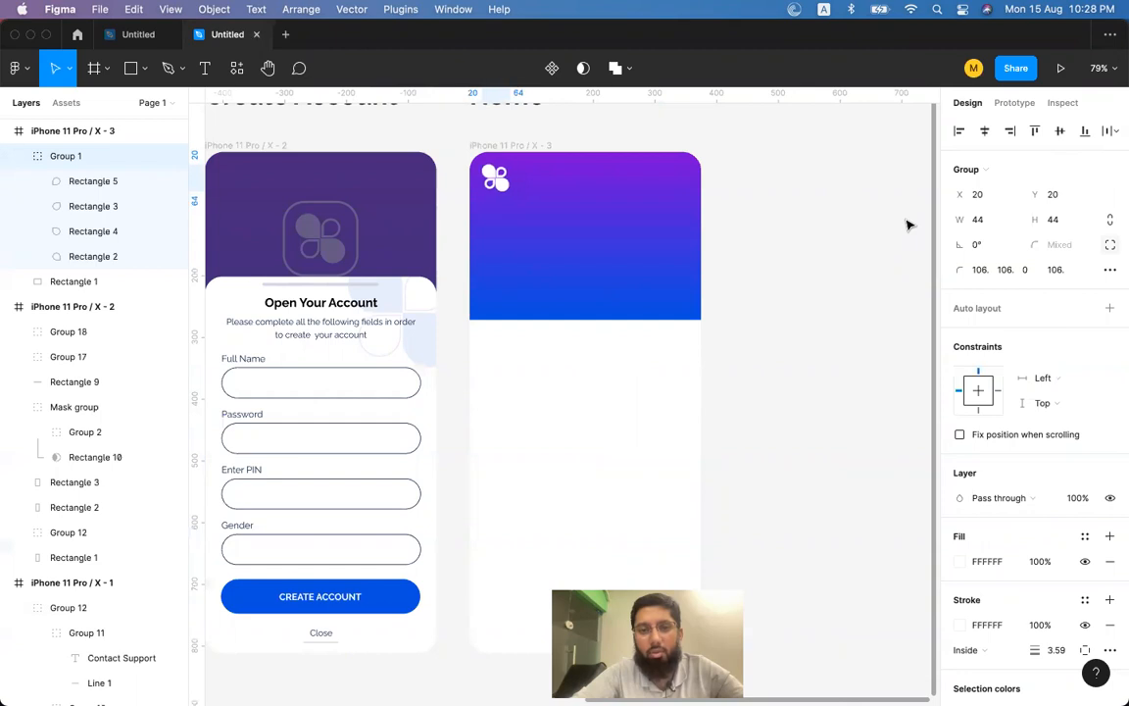
key(shift+Left)
key(shift+Up)
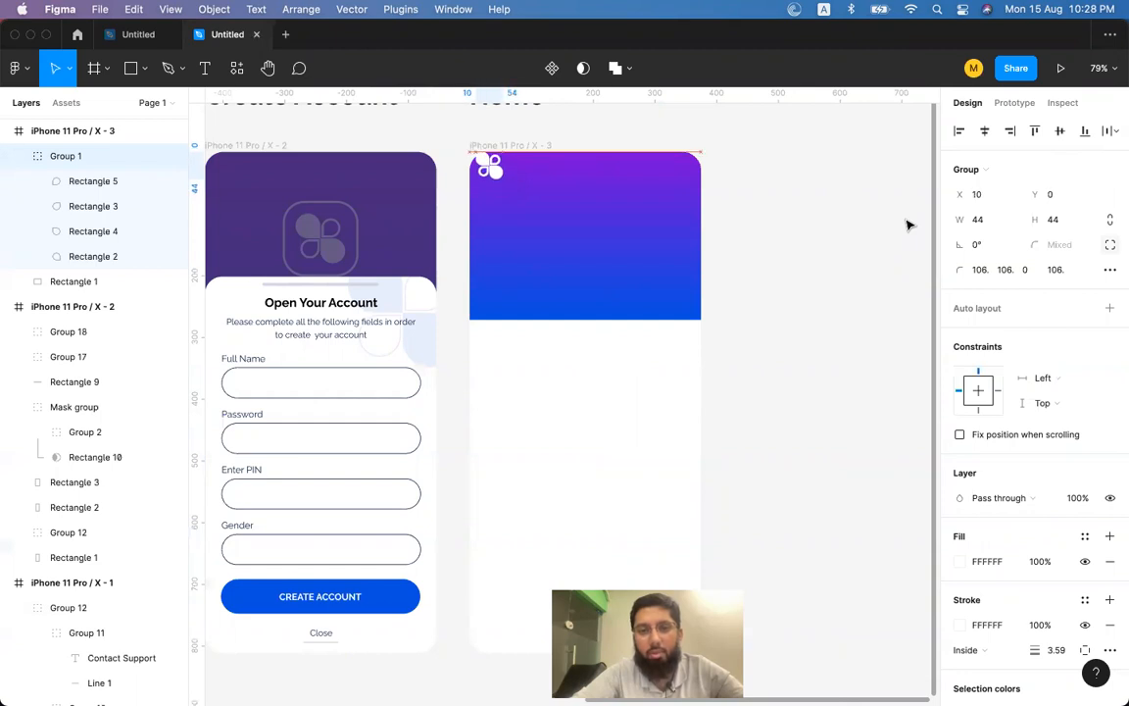
key(shift+Right)
key(shift+Down)
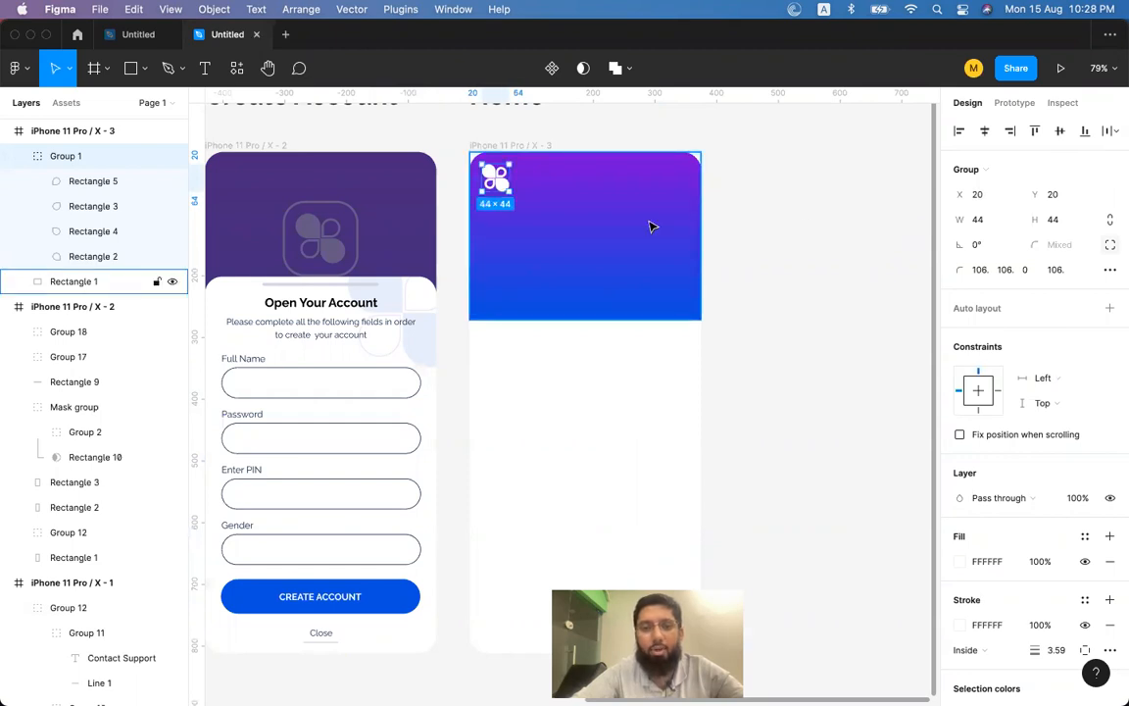
Resize the white logo mark to 38×38.
scroll(650, 224, up, 5)
scroll(670, 230, left, 3)
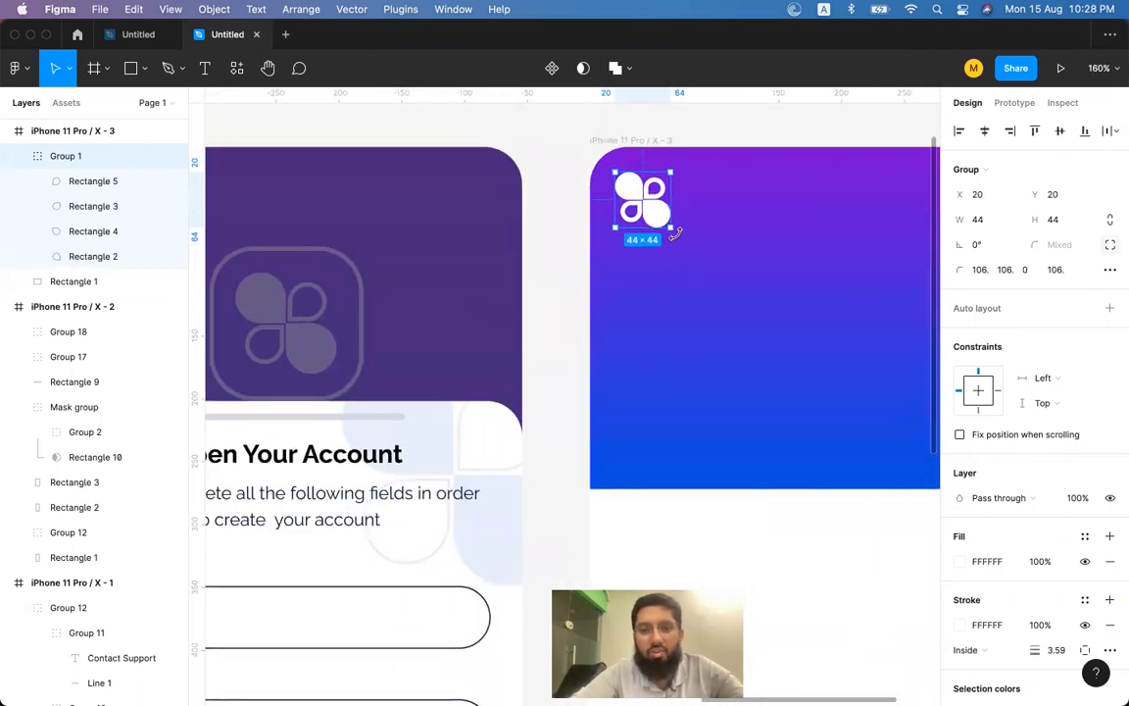
drag(674, 228, 660, 222)
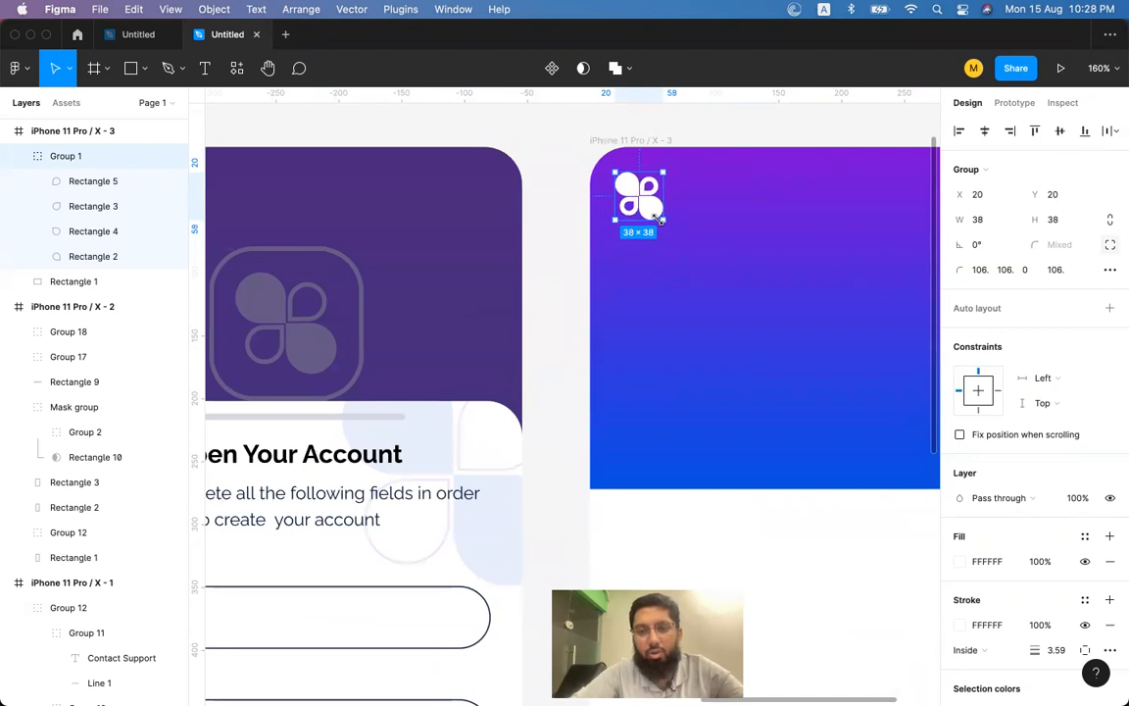
scroll(661, 221, right, 5)
scroll(661, 222, down, 1)
scroll(806, 202, left, 1)
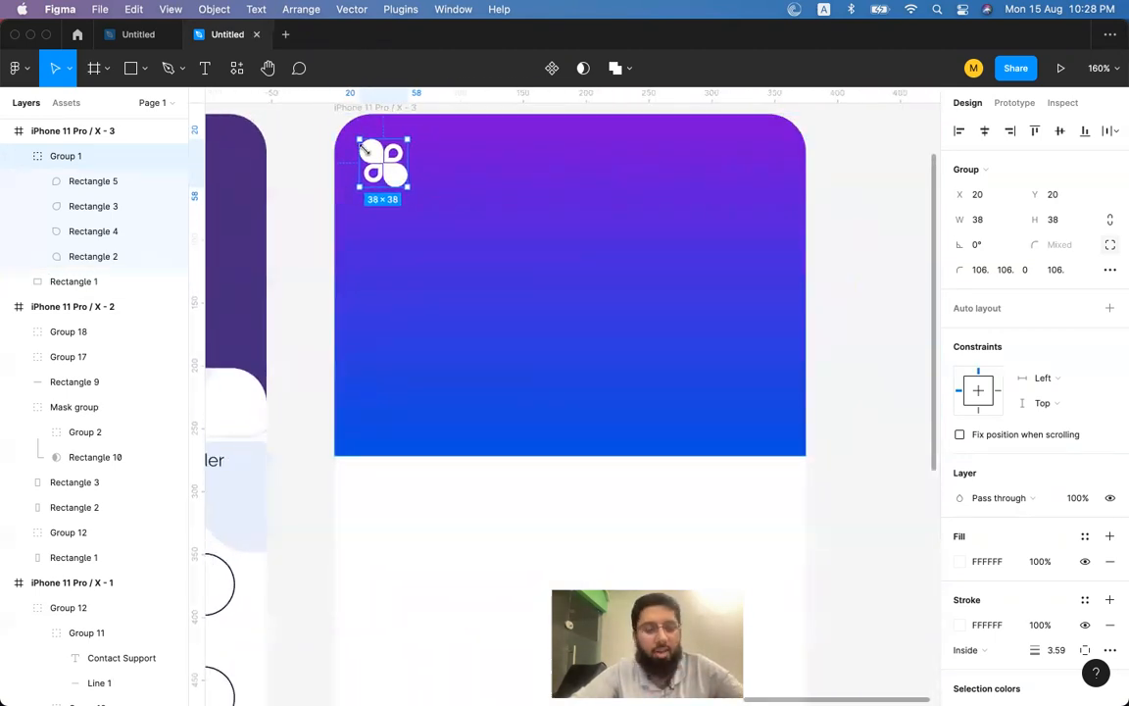
scroll(373, 156, down, 5)
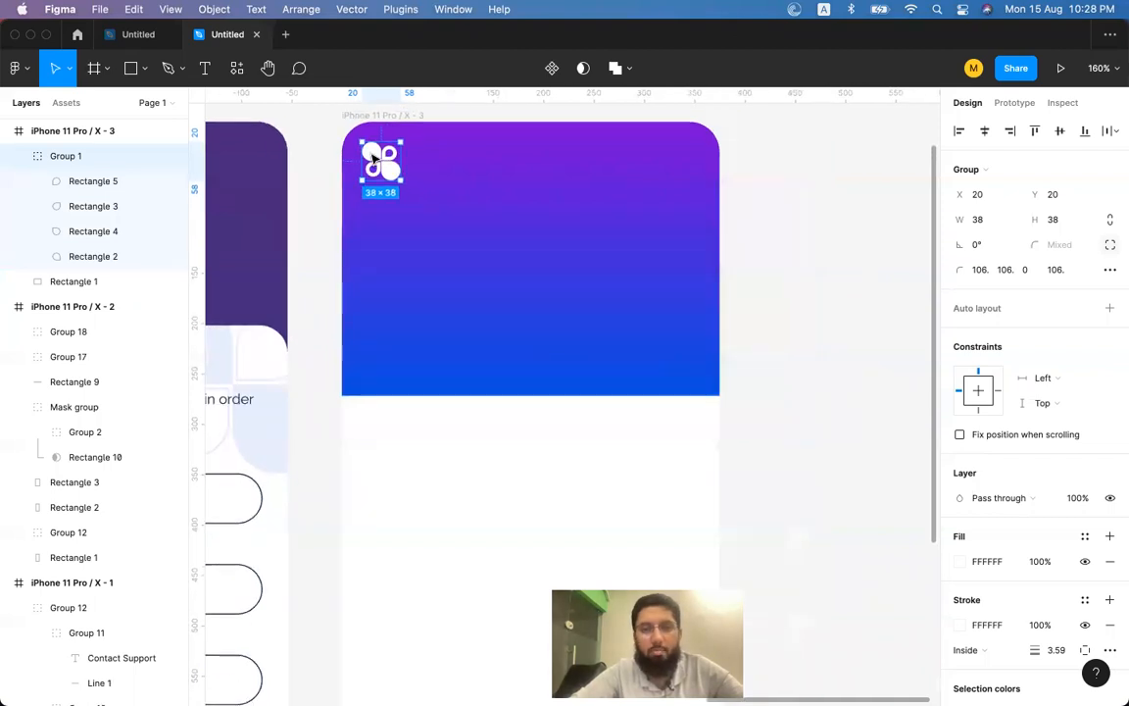
Add a text layer reading 'PKR 140,000' in the header below the logo.
click(852, 242)
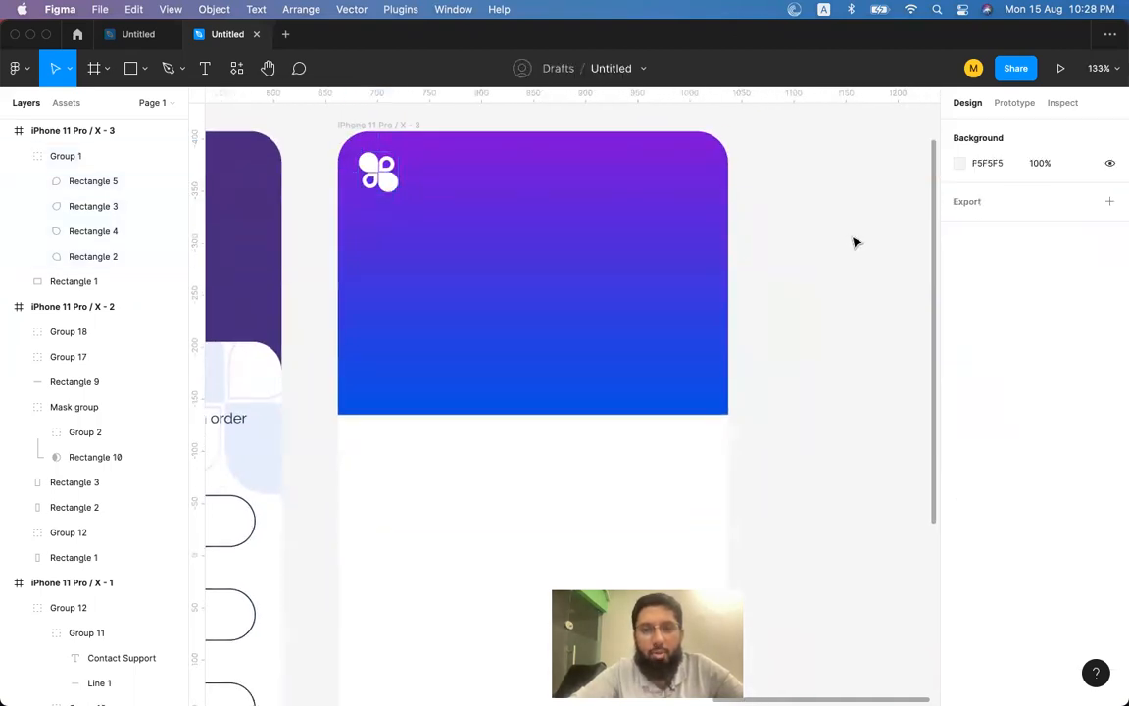
click(382, 183)
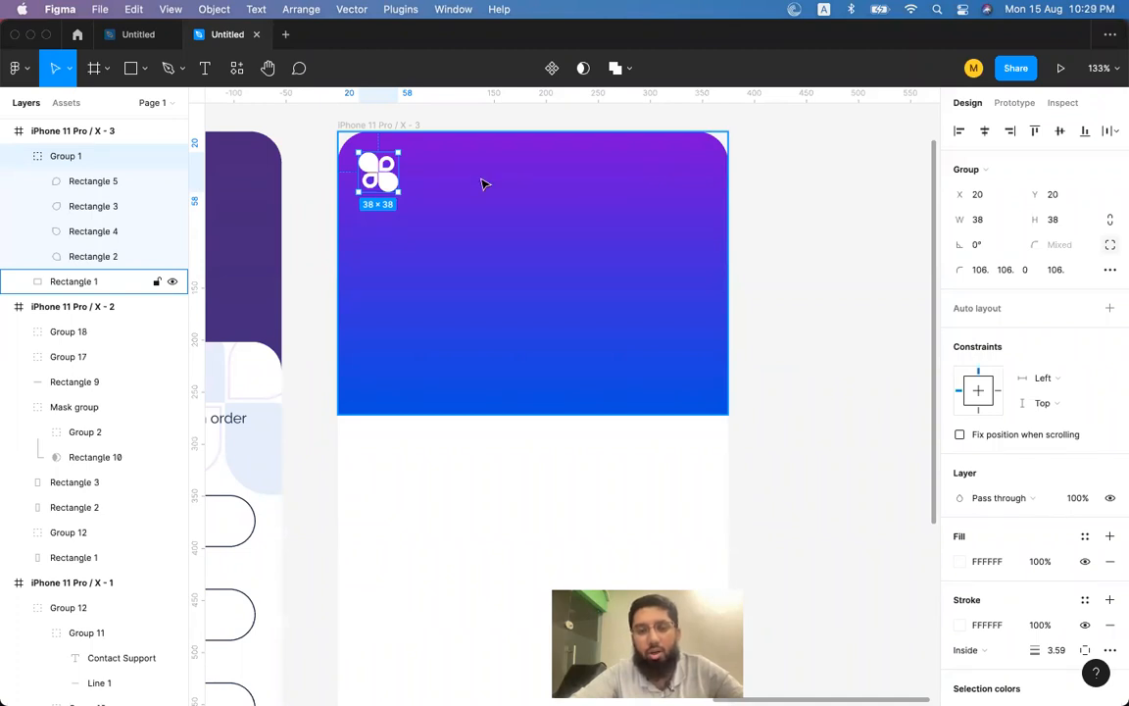
scroll(639, 193, down, 3)
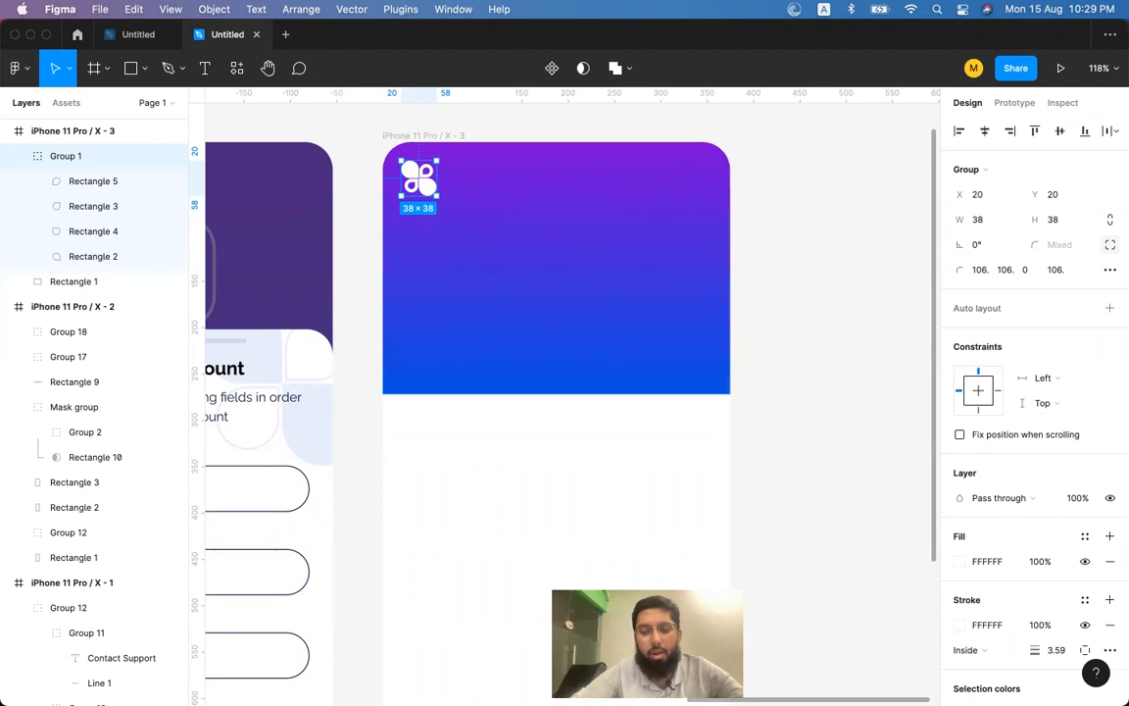
click(206, 69)
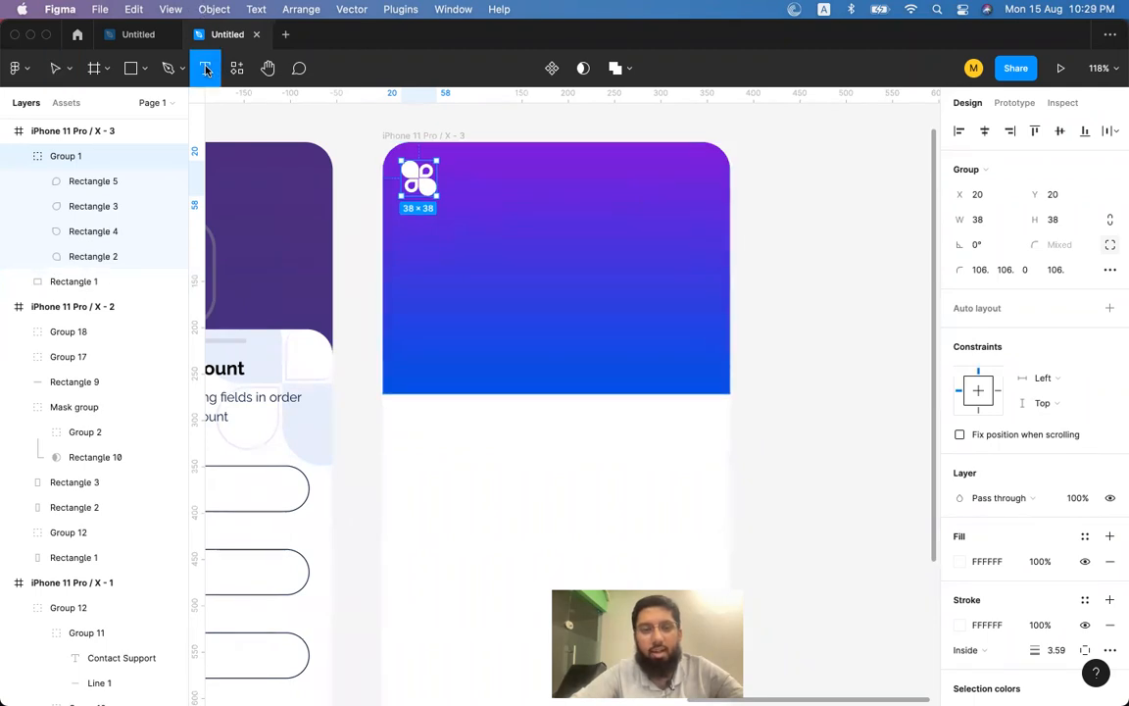
click(531, 299)
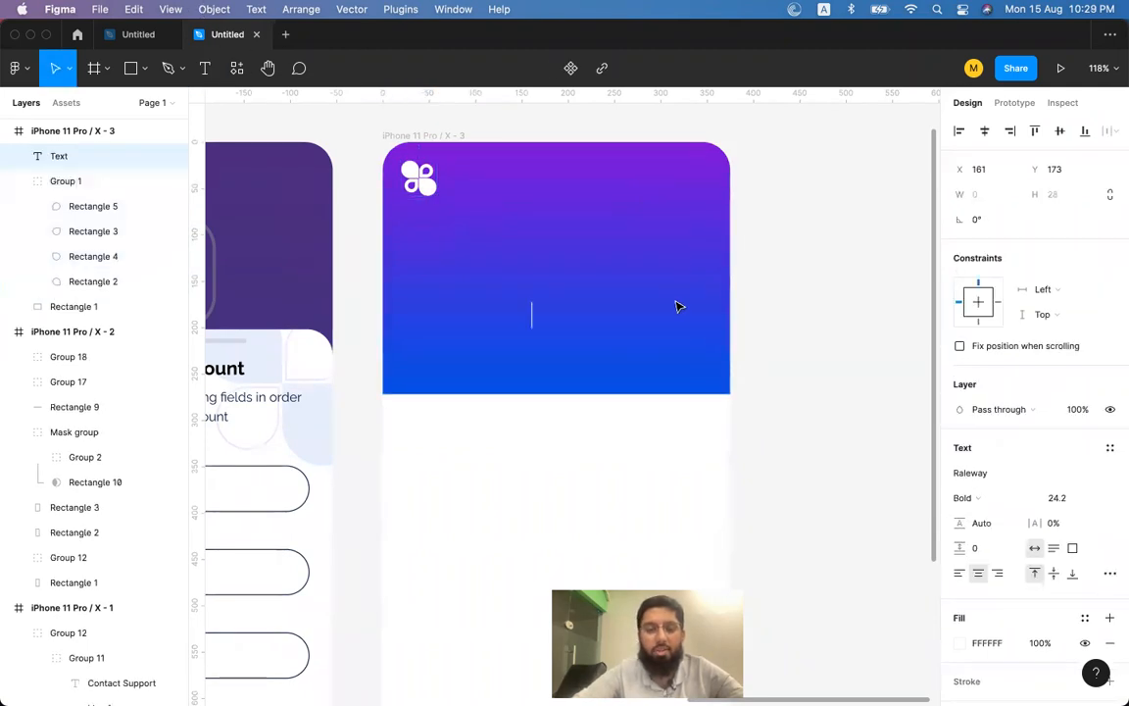
text(PKR)
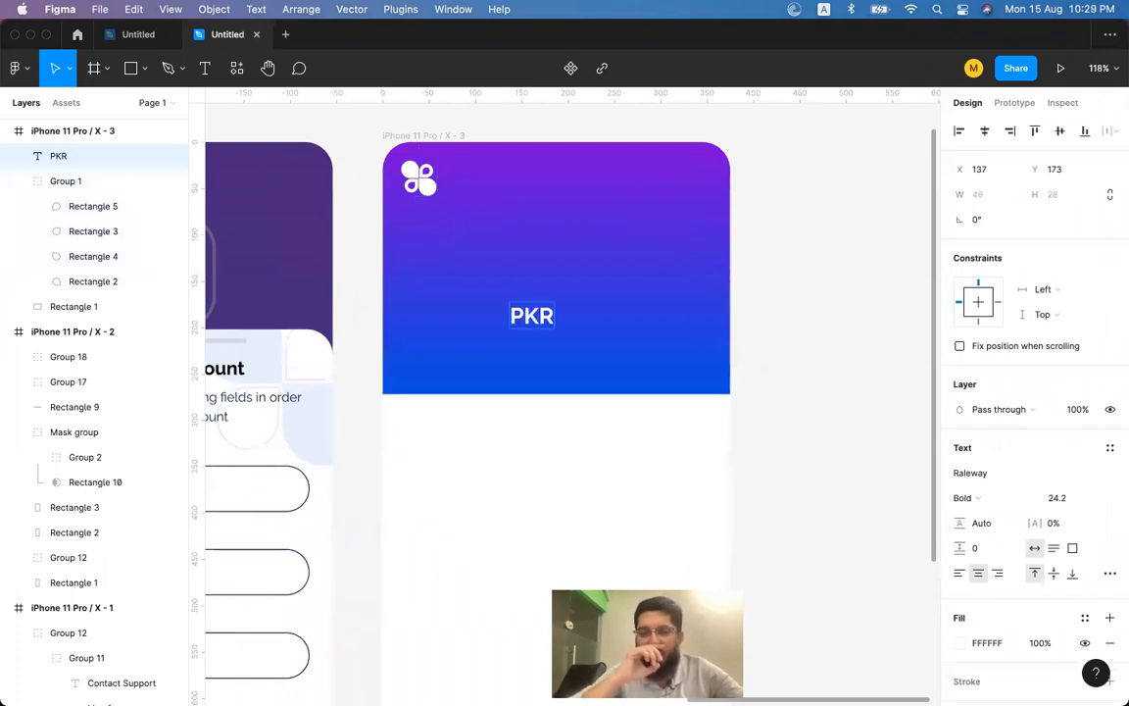
text( 14000)
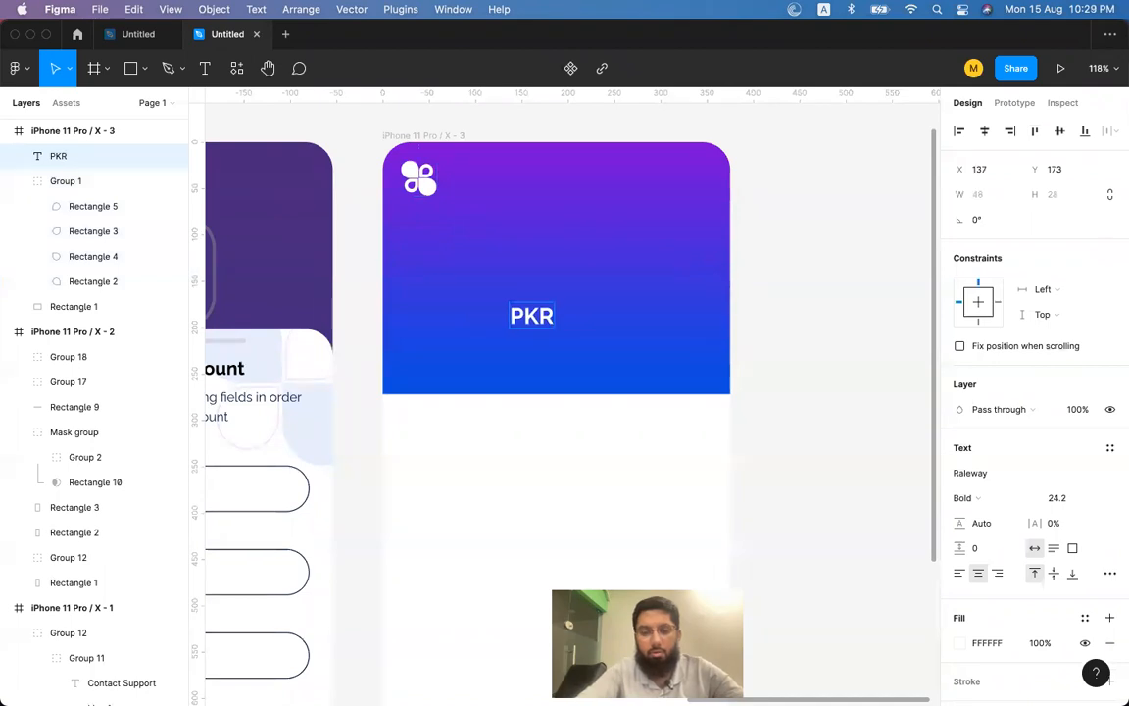
text(1)
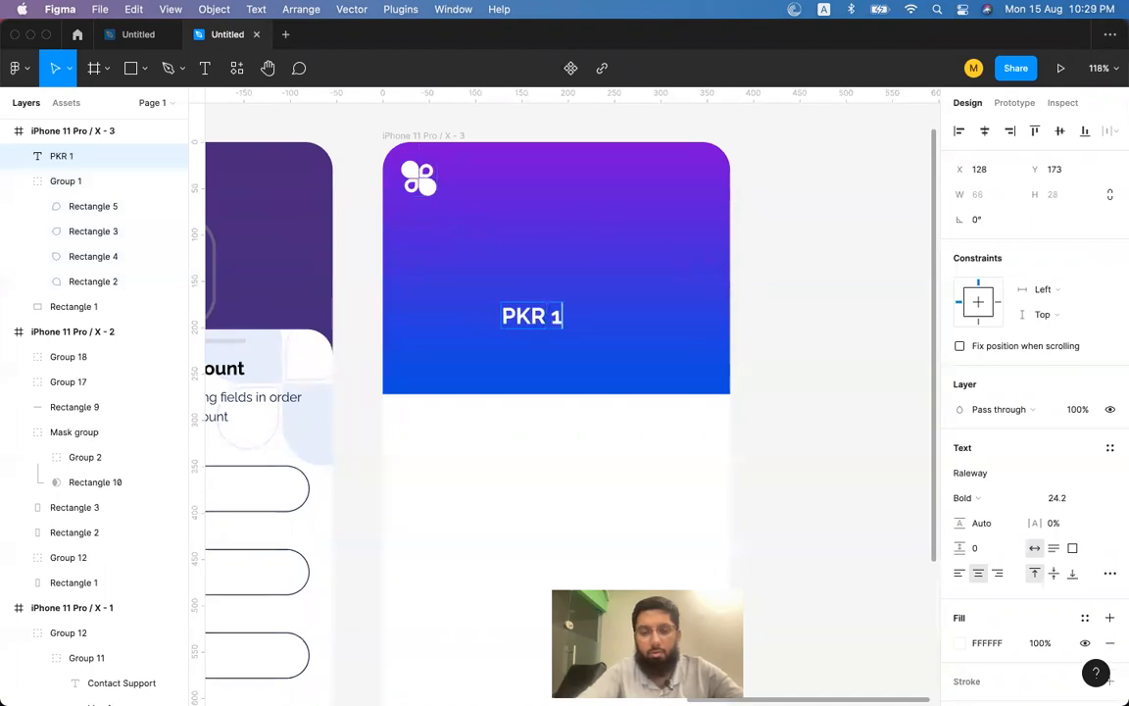
text(40000)
key(alt+Left)
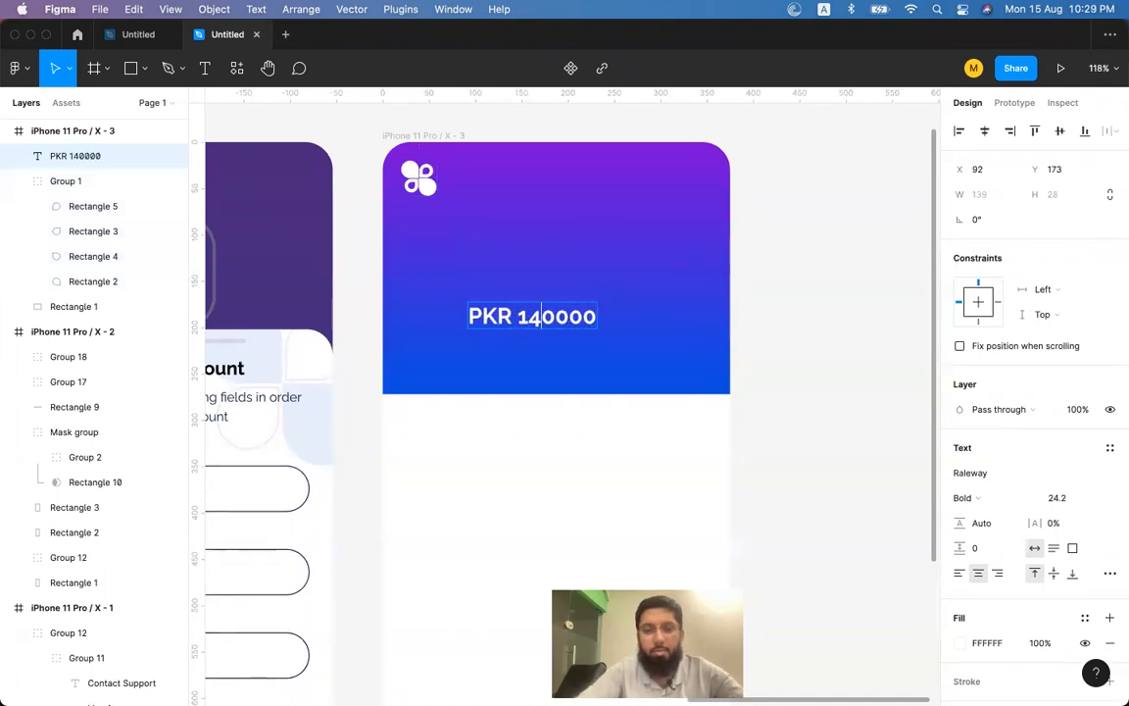
key(Right)
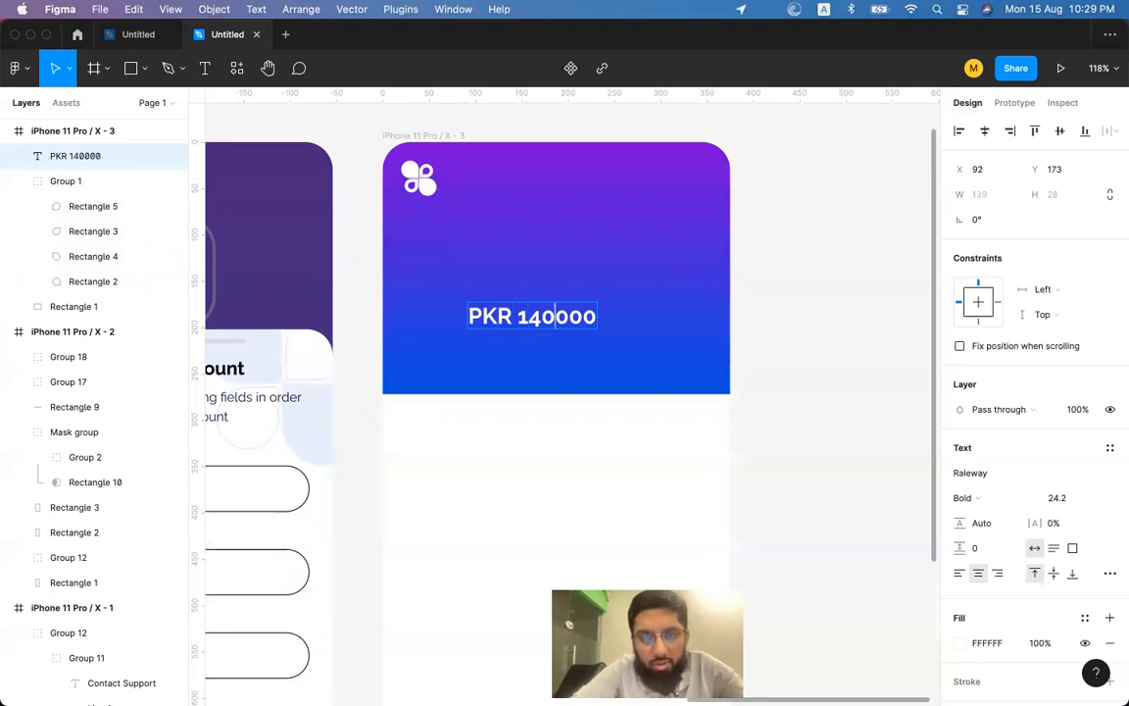
text(,)
key(Escape)
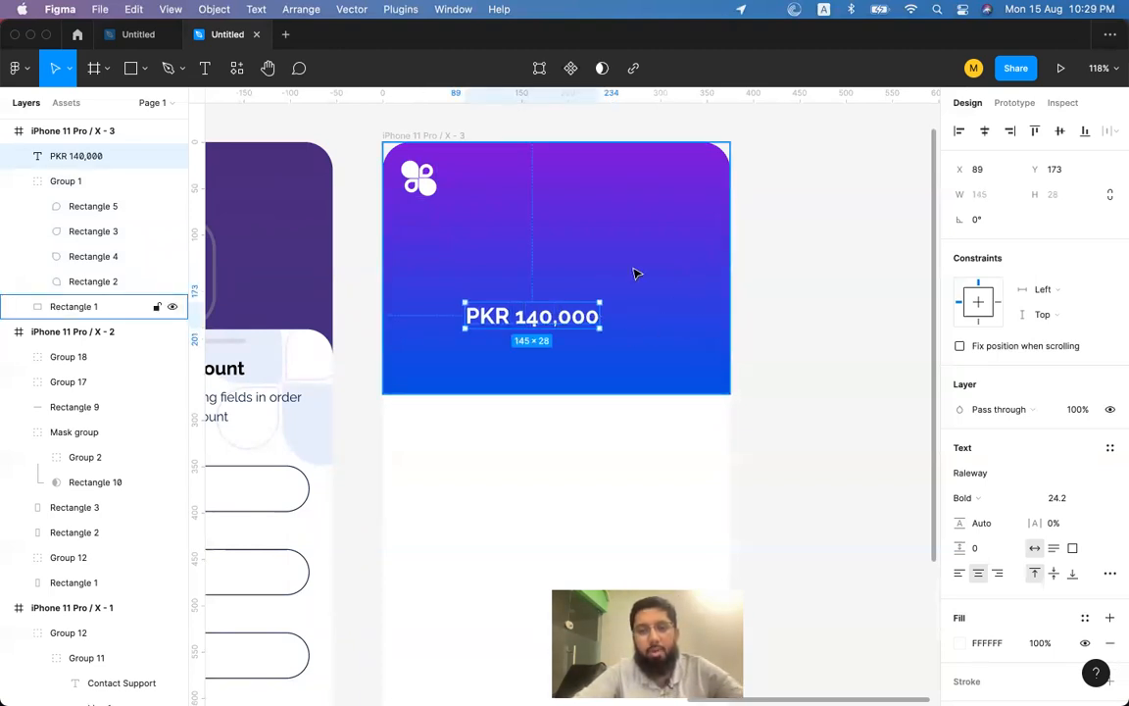
click(834, 300)
scroll(537, 303, up, 3)
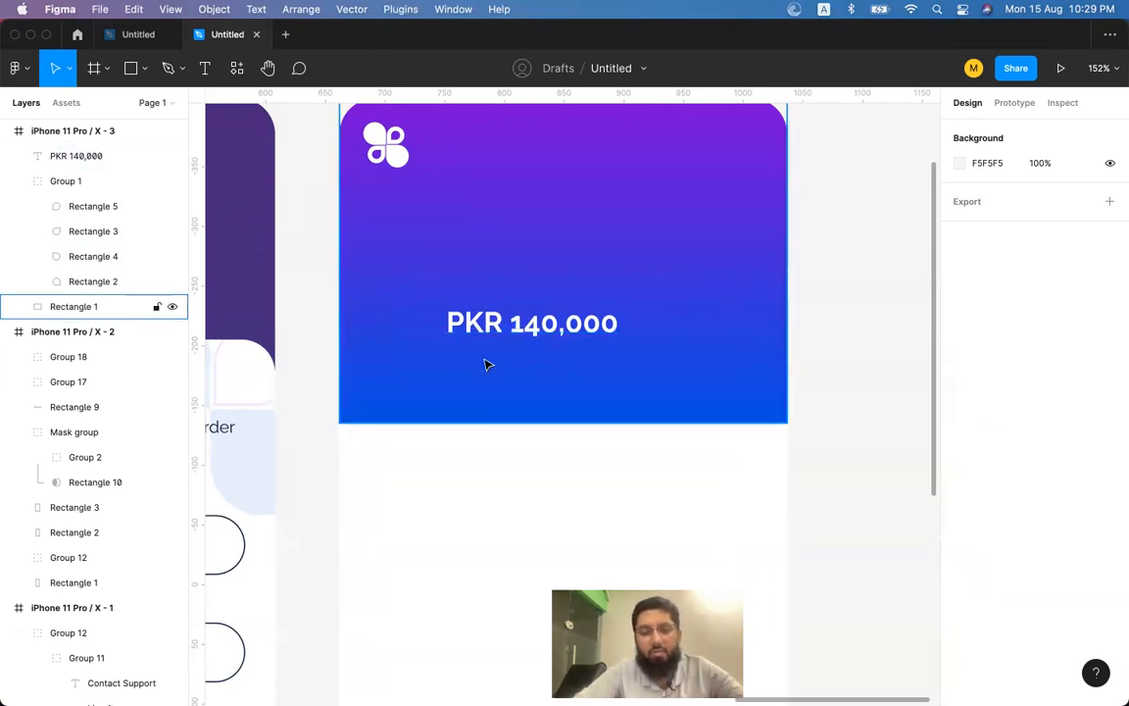
scroll(529, 343, down, 5)
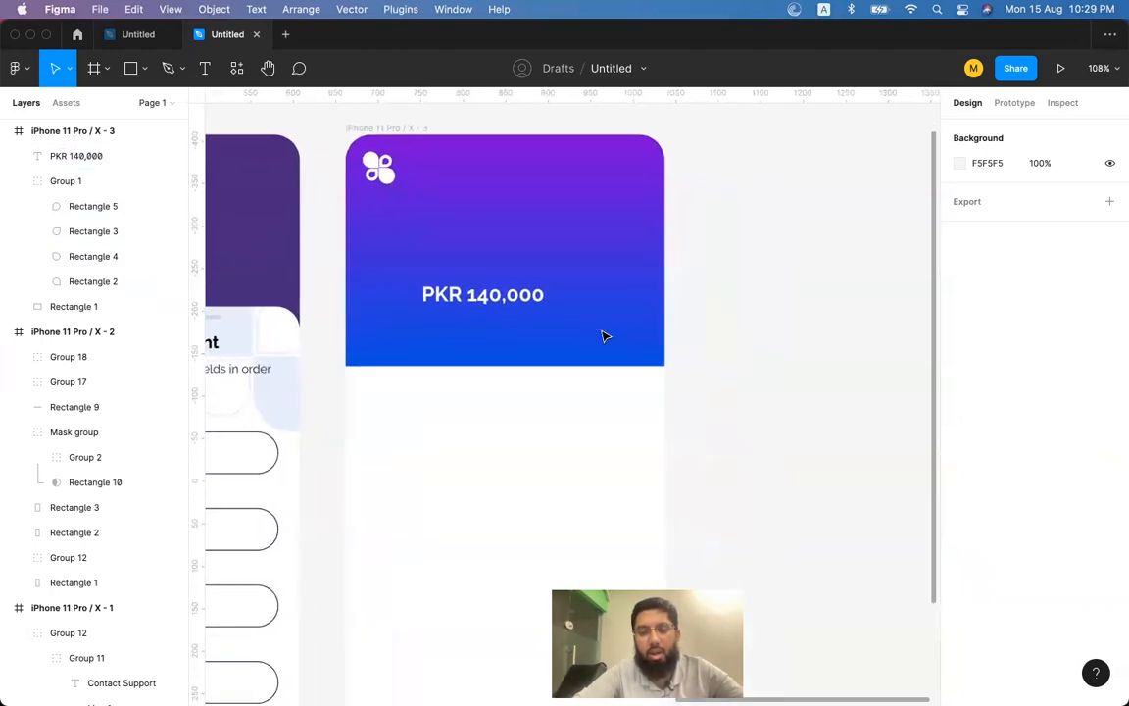
Edit the balance text, undoing an accidental overwrite and reselecting the digits.
scroll(605, 334, left, 2)
double_click(585, 322)
click(569, 320)
key(super+a)
text(PK)
key(Escape)
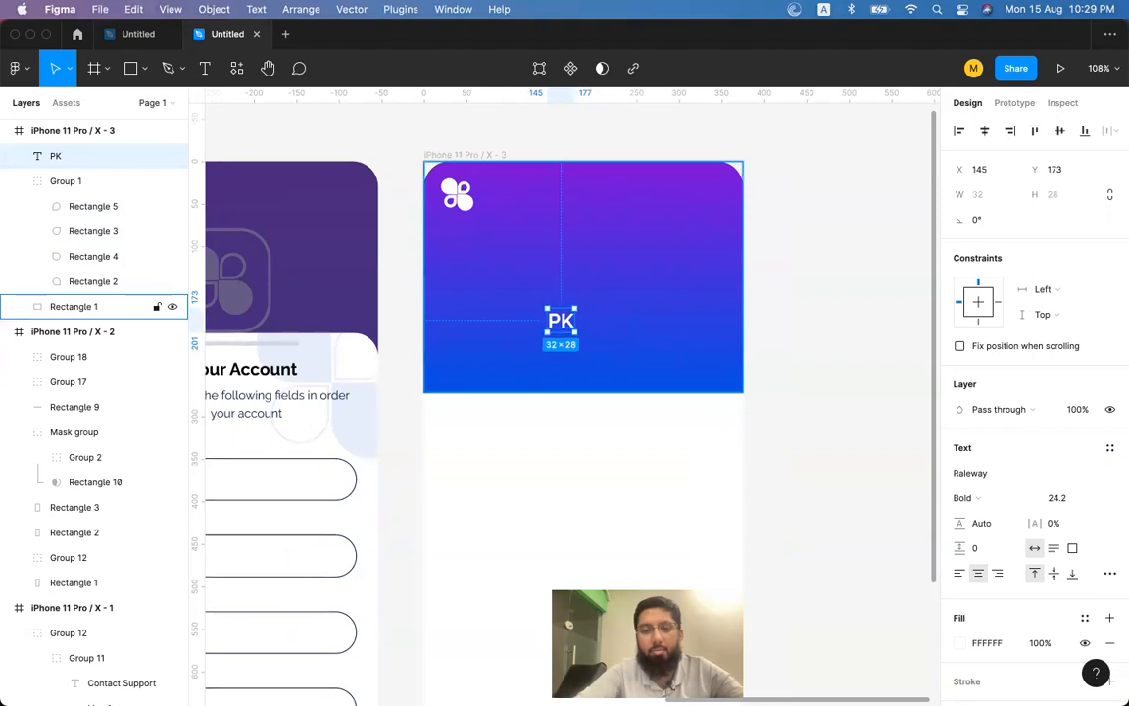
key(super+z)
key(super+z)
click(590, 321)
drag(546, 321, 605, 321)
Change the balance font to Roboto, then to Lato Bold.
click(988, 473)
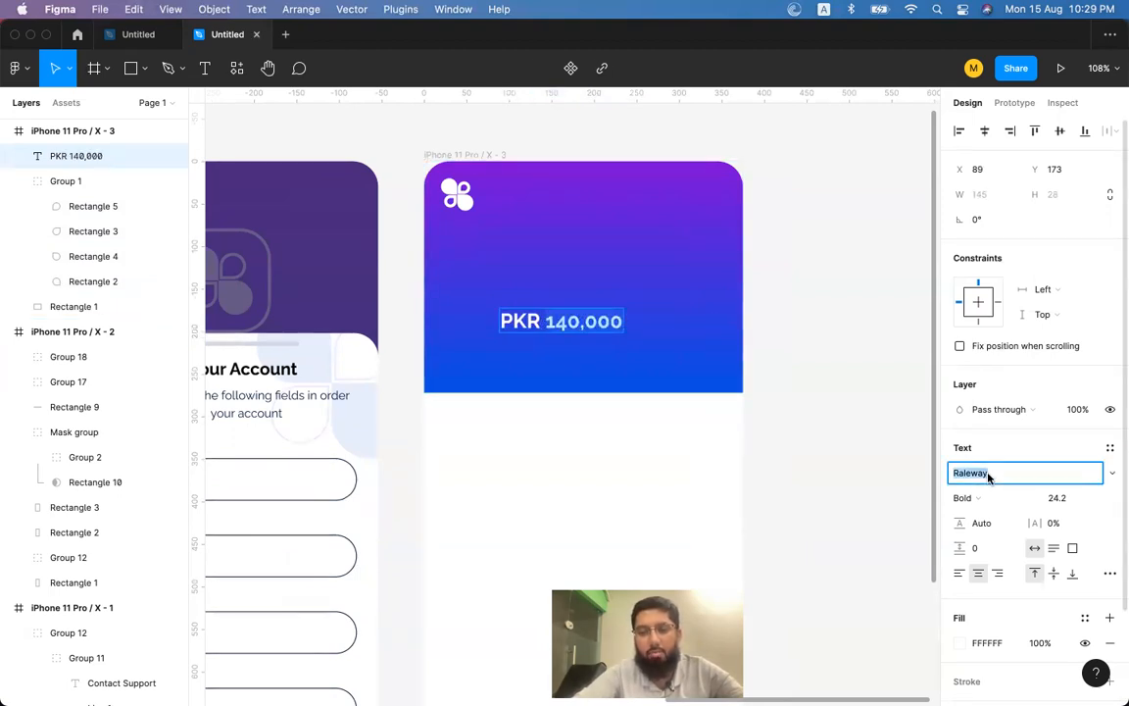
text(Roboto)
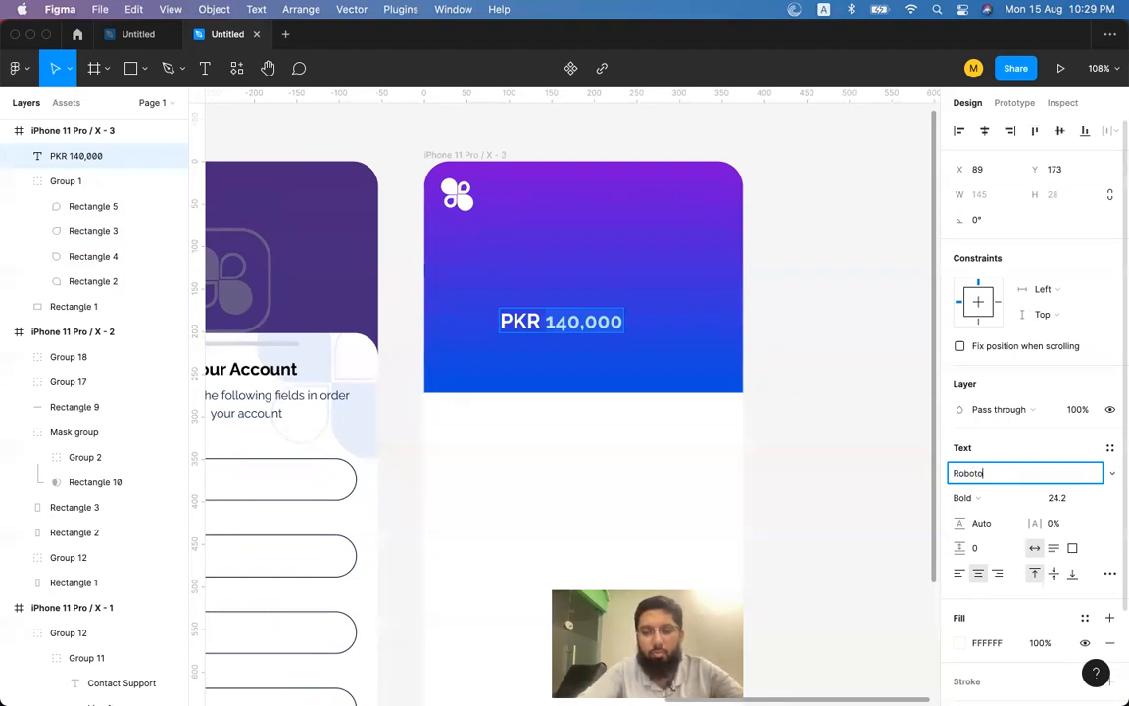
key(Return)
scroll(662, 379, down, 2)
scroll(662, 380, left, 5)
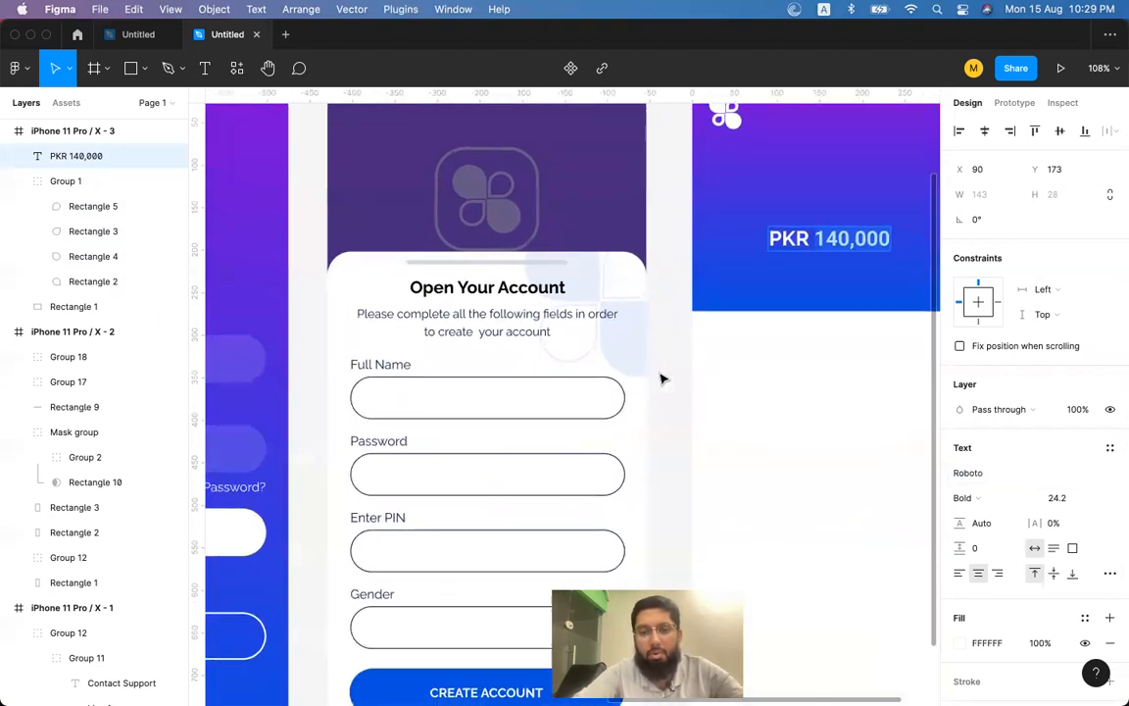
scroll(662, 379, right, 5)
click(956, 473)
key(super+a)
text(Lato)
key(Return)
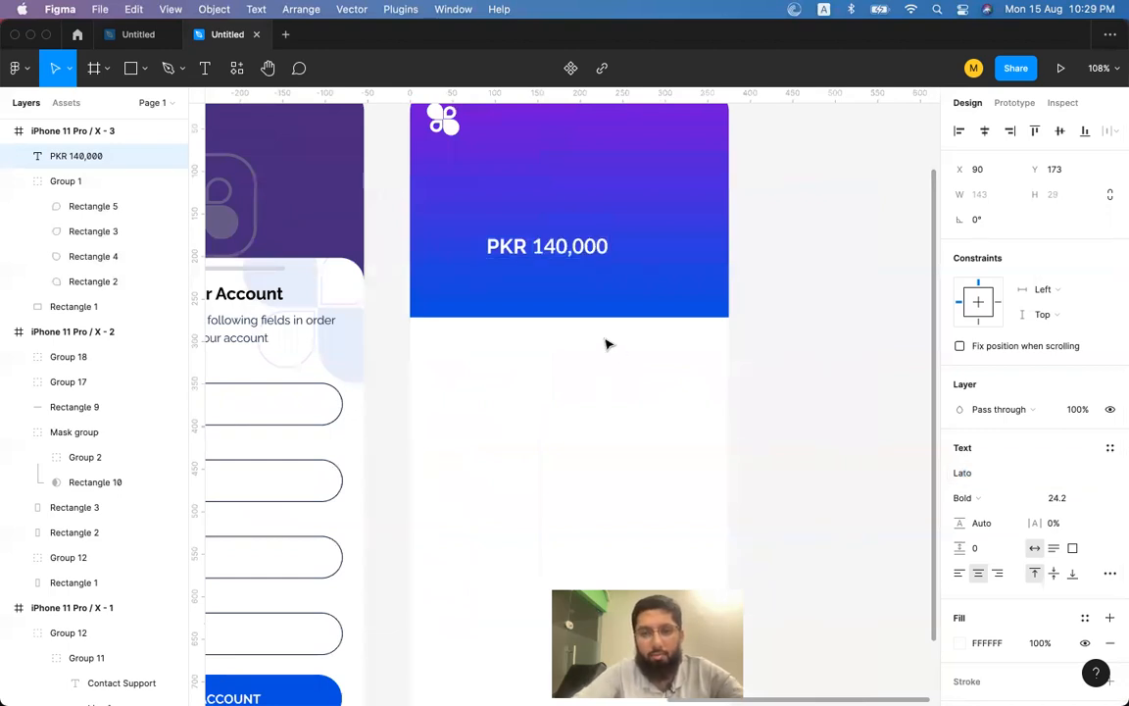
scroll(655, 275, right, 3)
scroll(656, 275, down, 1)
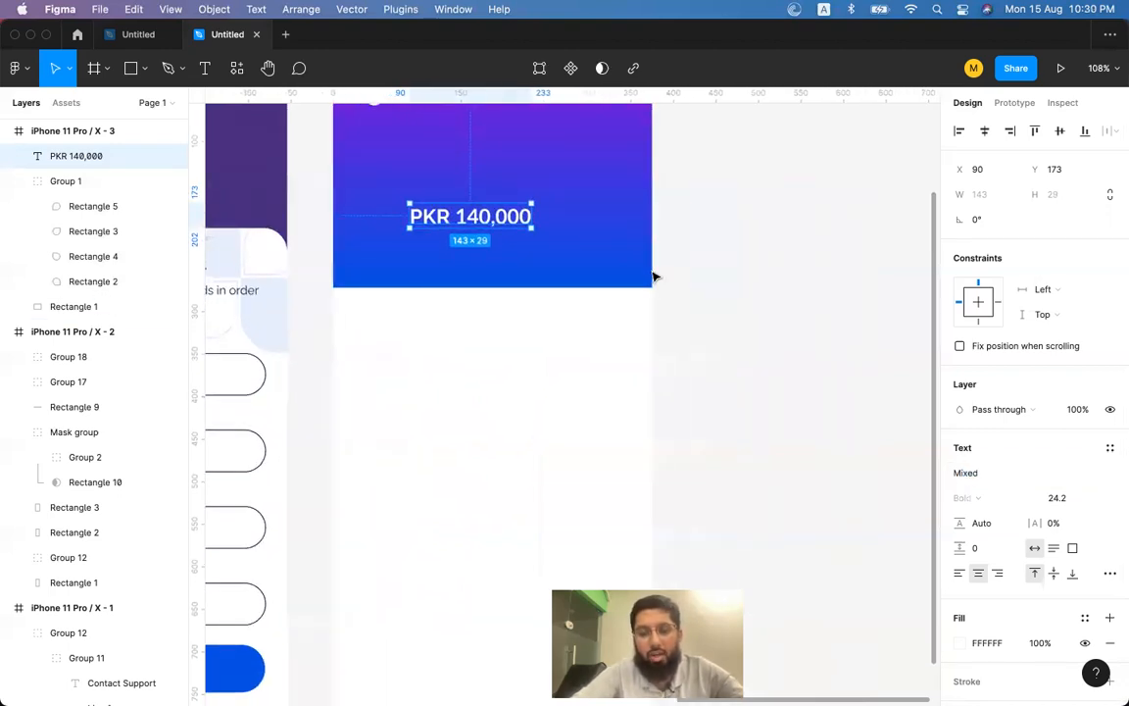
key(super+b)
Centre the balance horizontally and raise its font size to 31.2.
scroll(656, 278, left, 4)
scroll(656, 277, up, 2)
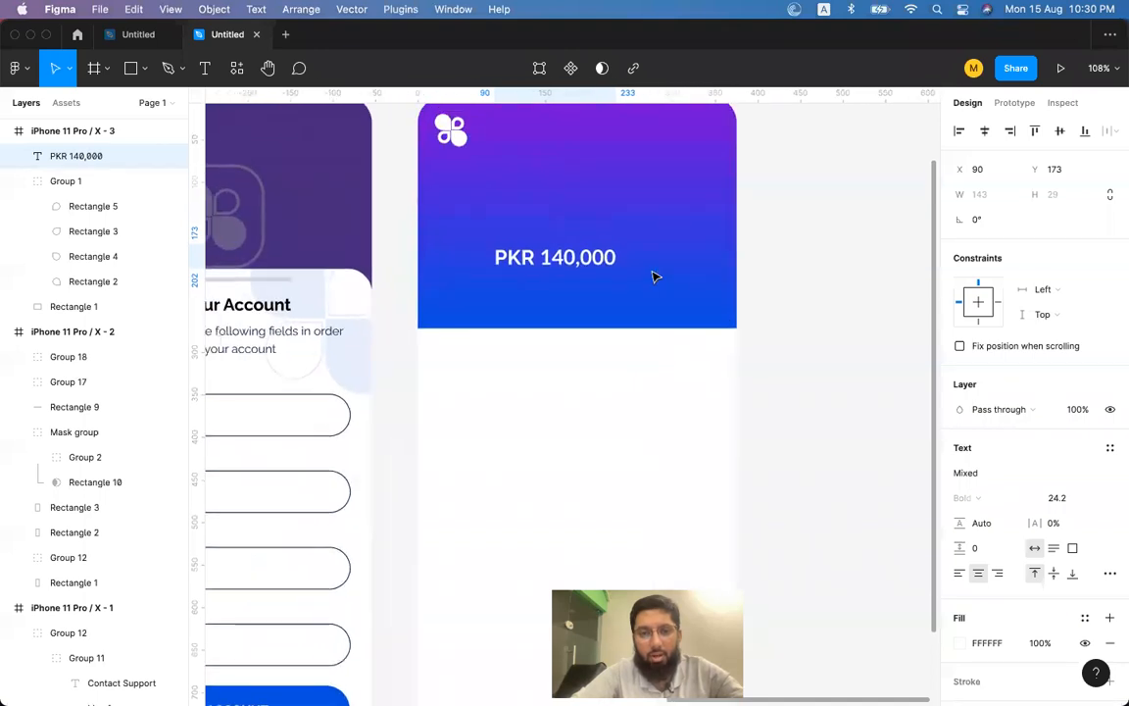
click(984, 132)
key(super+shift+period)
key(super+shift+period)
key(super+shift+period)
key(super+shift+period)
key(super+shift+period)
key(super+shift+period)
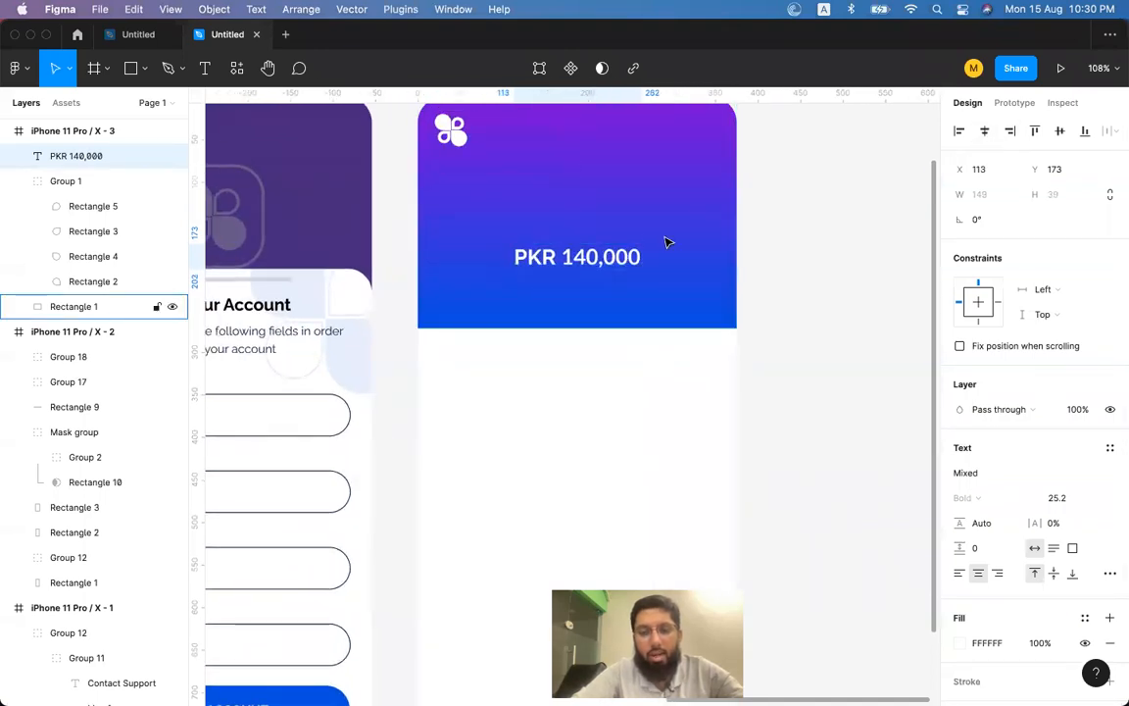
key(super+shift+comma)
key(super+shift+comma)
key(super+shift+period)
key(super+shift+period)
key(super+shift+period)
scroll(662, 235, up, 5)
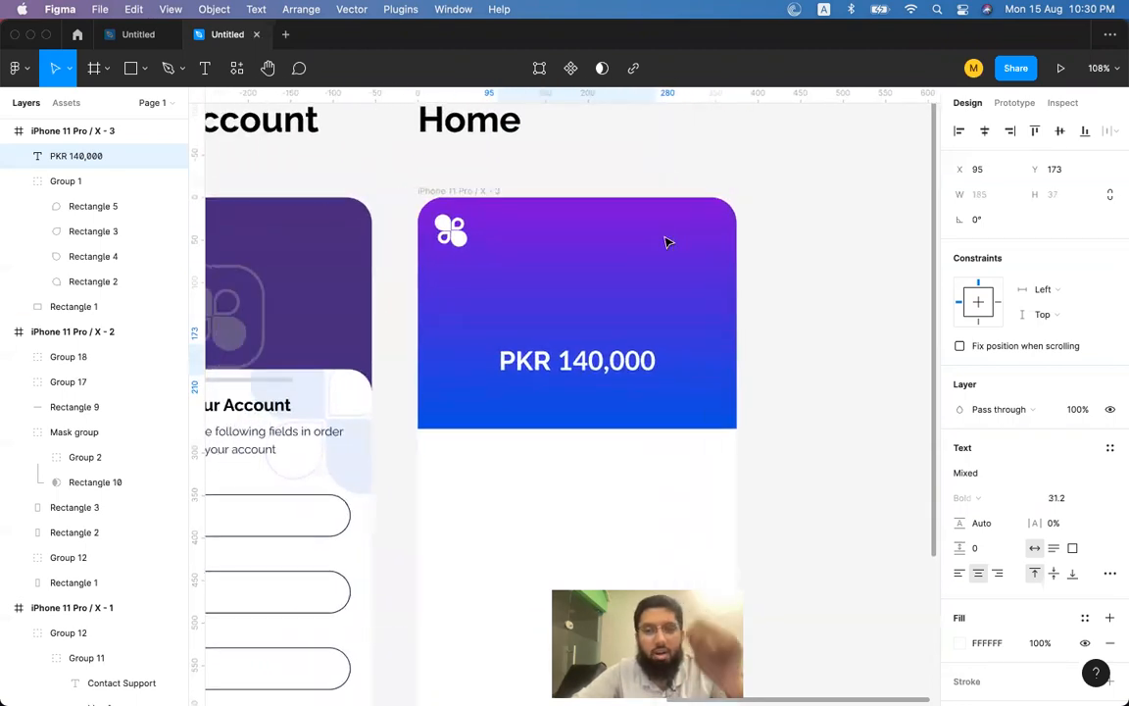
Duplicate the amount upward, retype it as 'Current Account Balance' and reduce its size.
drag(619, 364, 618, 326)
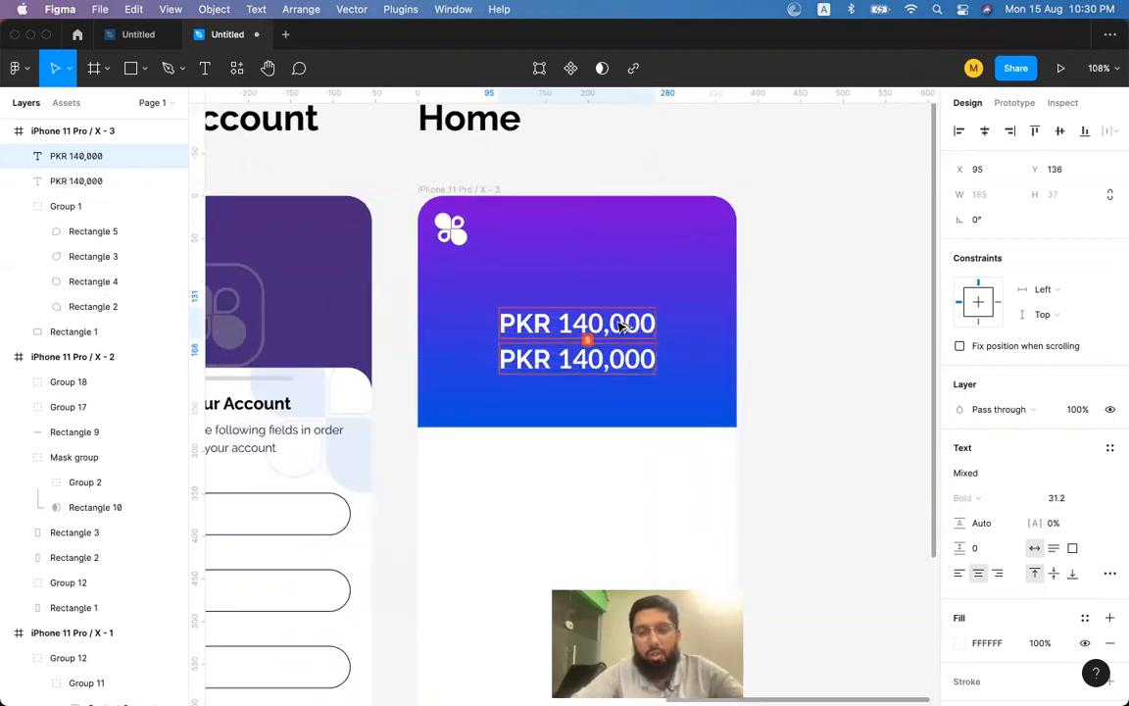
double_click(613, 316)
text(Curr)
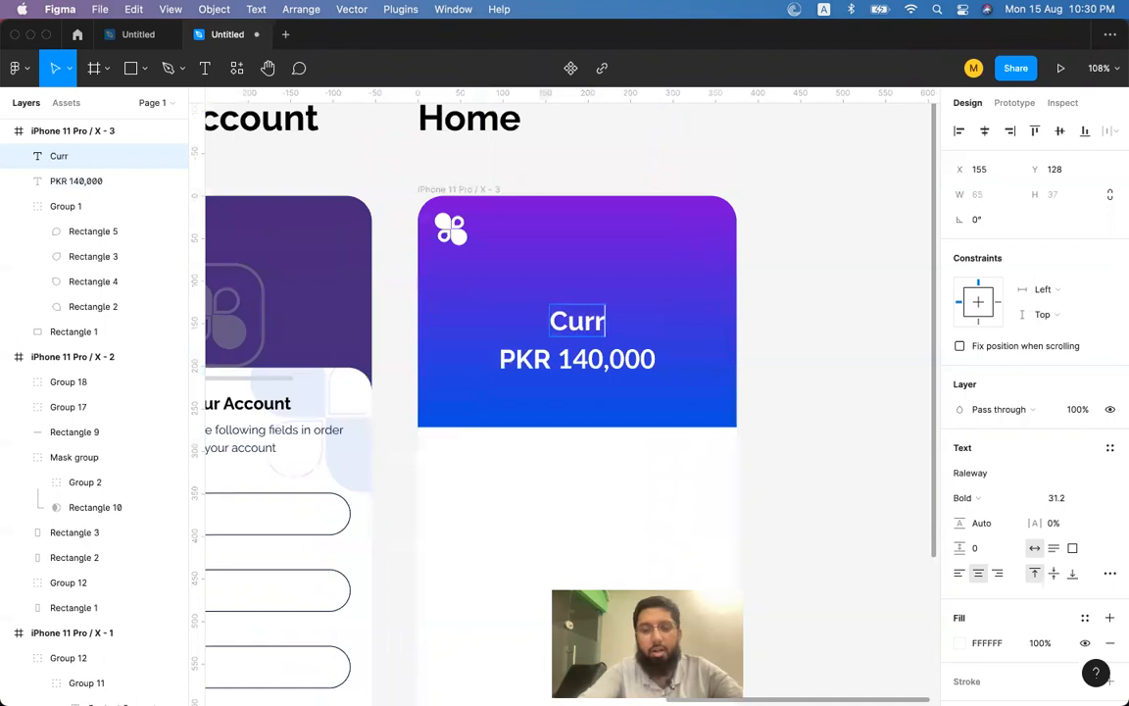
text(ent Balance)
key(alt+BackSpace)
text(Account )
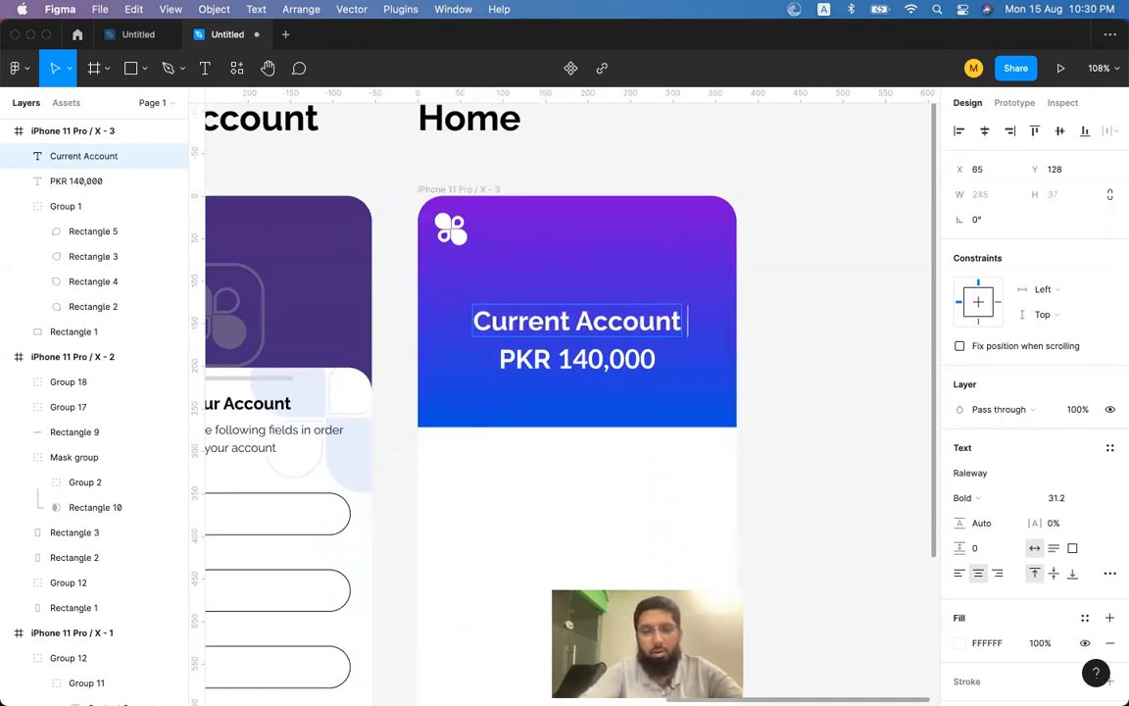
text(Balance)
key(Escape)
key(super+shift+comma)
key(super+shift+comma)
key(super+shift+comma)
key(super+shift+comma)
key(super+shift+comma)
key(super+shift+comma)
key(super+shift+comma)
key(super+shift+comma)
key(super+shift+comma)
key(super+shift+comma)
key(super+shift+comma)
key(super+shift+comma)
key(super+shift+comma)
key(super+shift+comma)
key(super+shift+comma)
key(super+shift+comma)
key(super+shift+comma)
key(super+shift+comma)
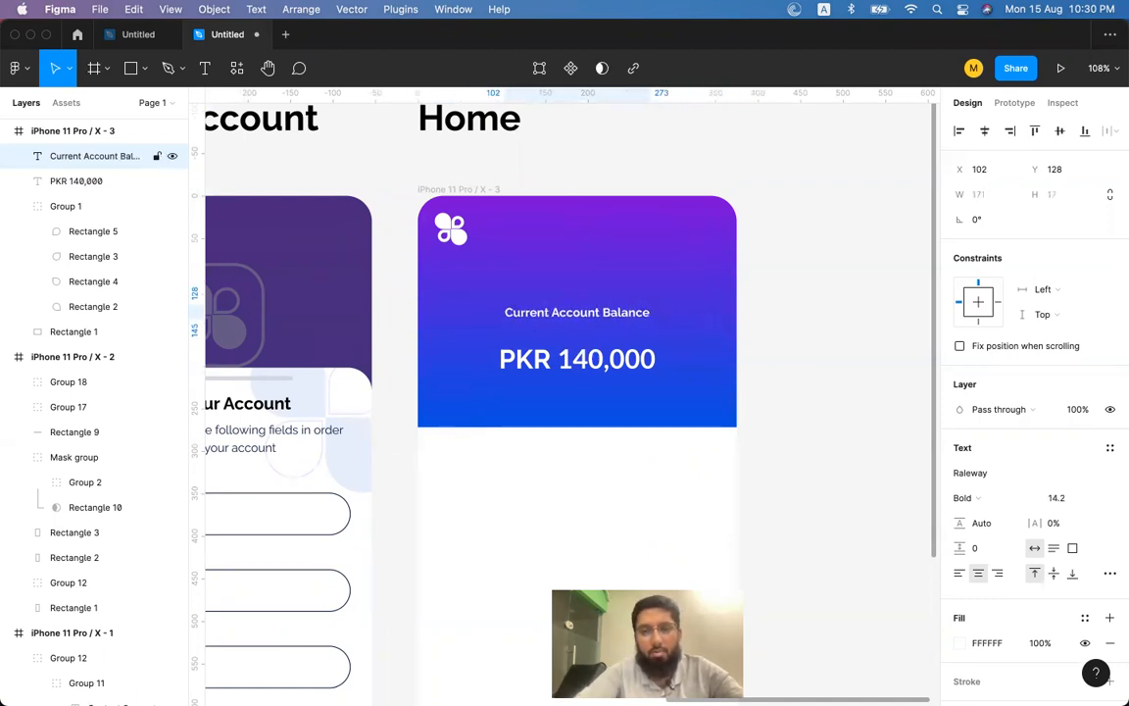
Nudge the label down, move both texts up, and enlarge the PKR 140,000 amount.
key(shift+Down)
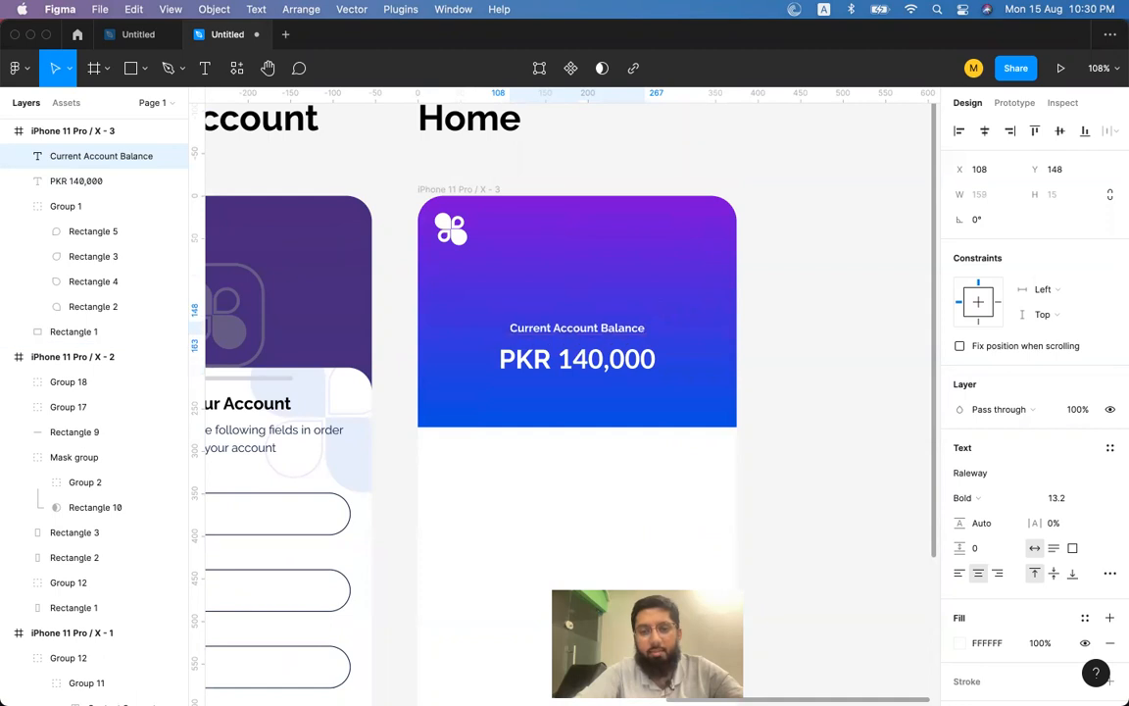
shift+click(577, 361)
key(shift+Up)
key(shift+Up)
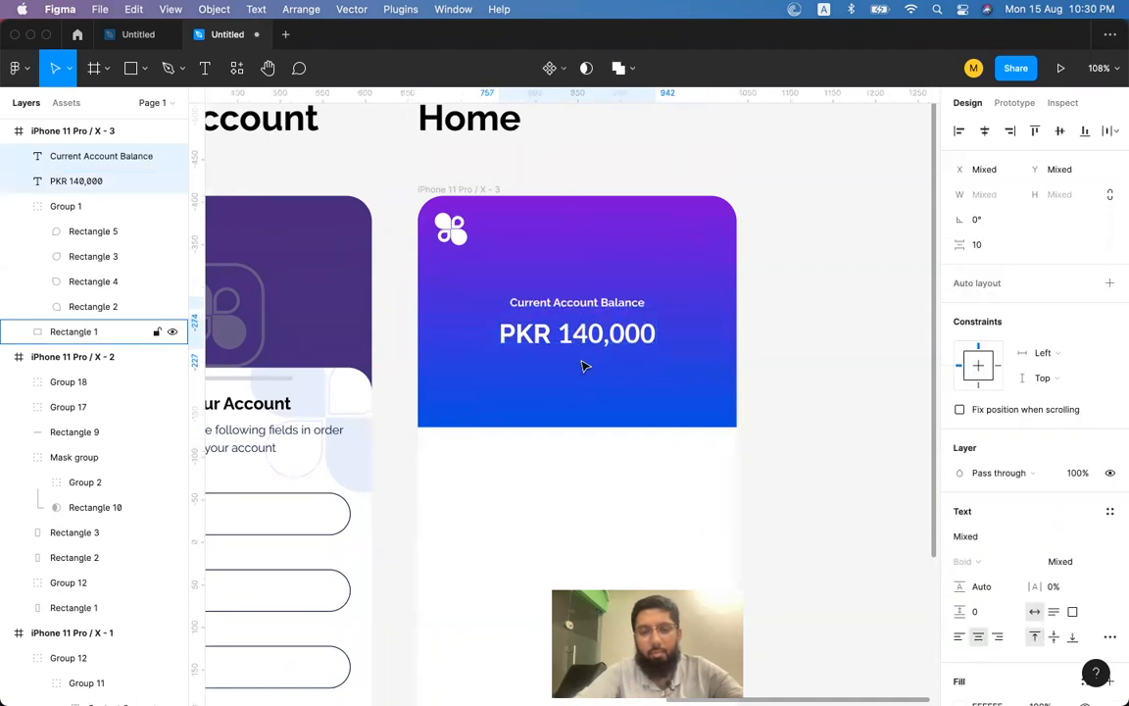
key(Escape)
click(605, 353)
key(super+shift+period)
key(super+shift+period)
key(super+shift+period)
key(super+shift+period)
Group the label and amount, and centre the group horizontally in the header.
shift+click(595, 311)
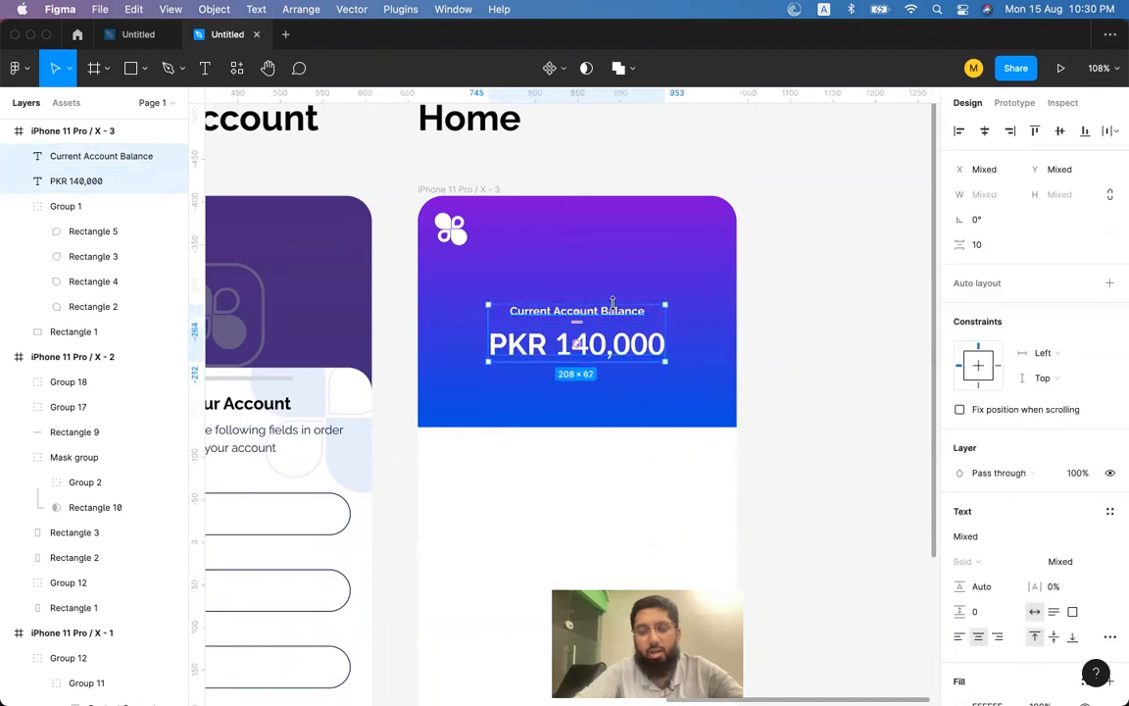
key(super+g)
key(Escape)
click(610, 341)
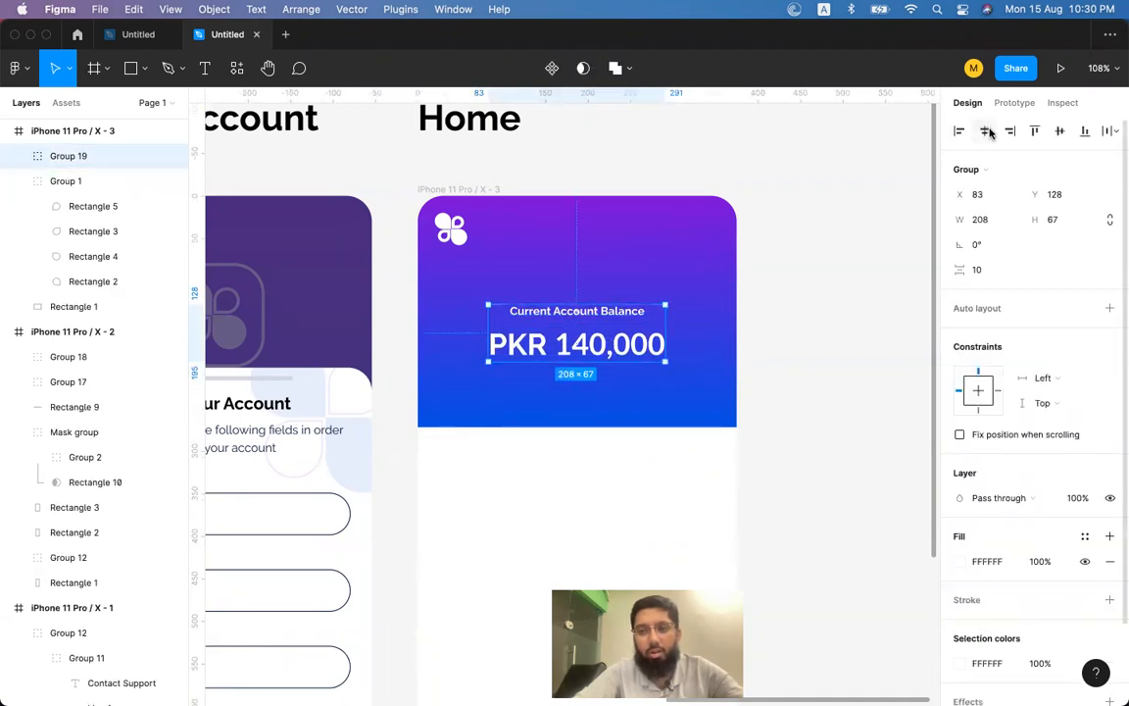
click(869, 315)
click(637, 342)
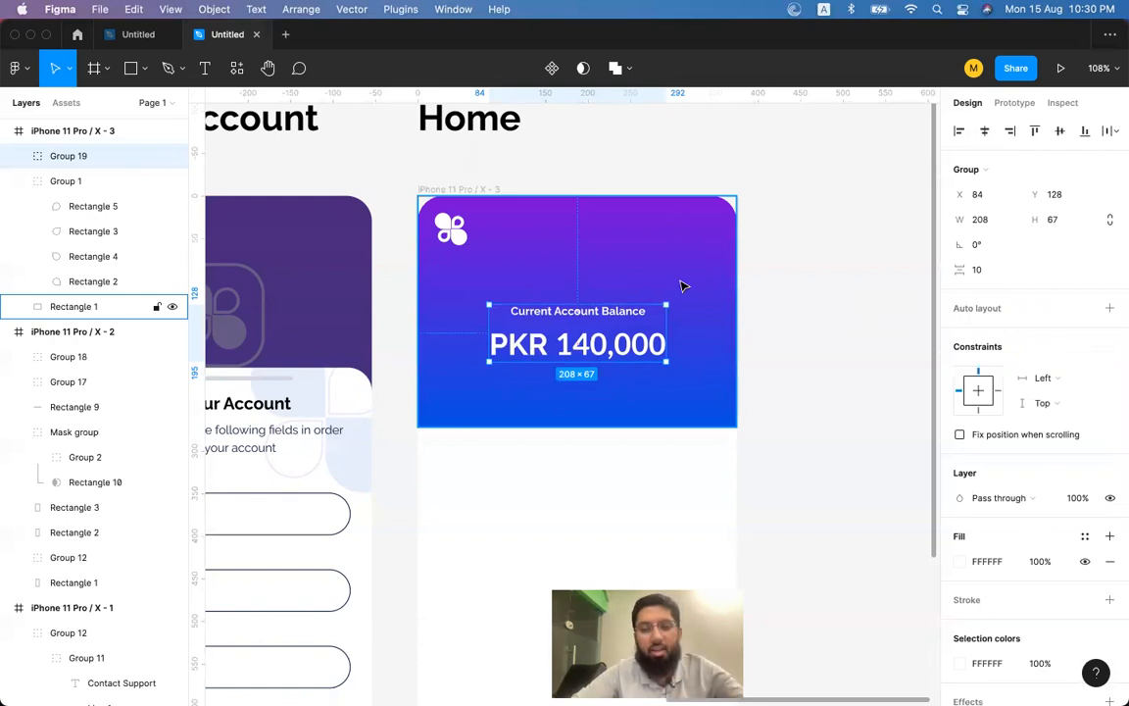
scroll(684, 286, down, 1)
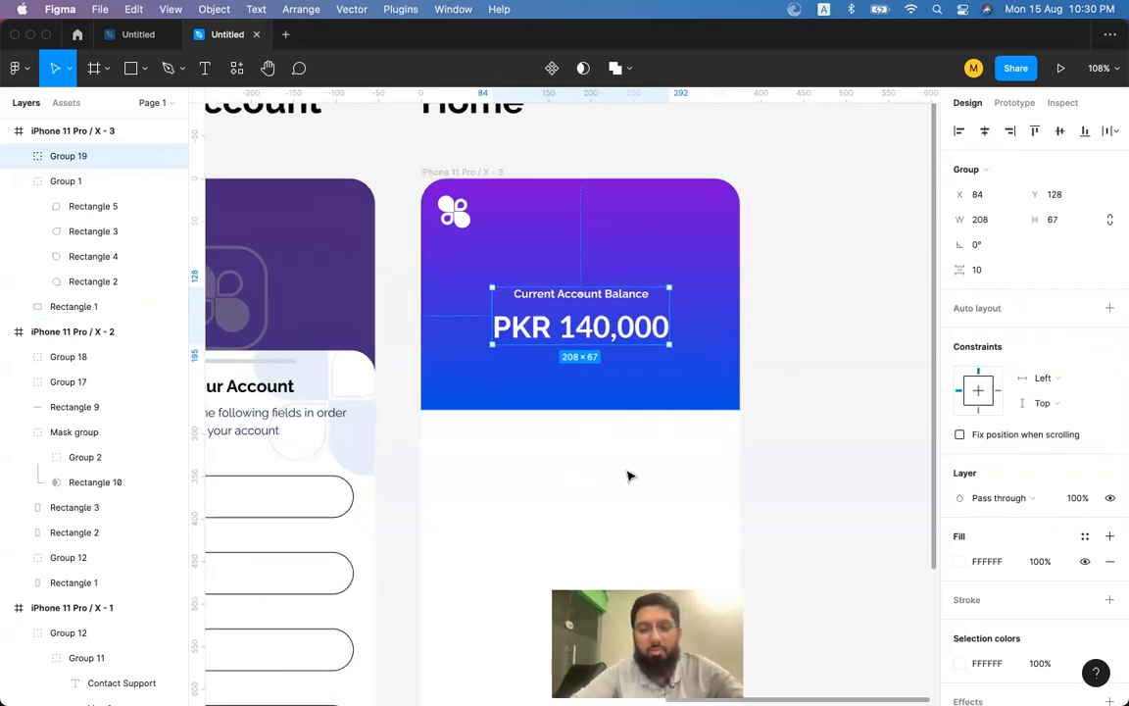
click(131, 76)
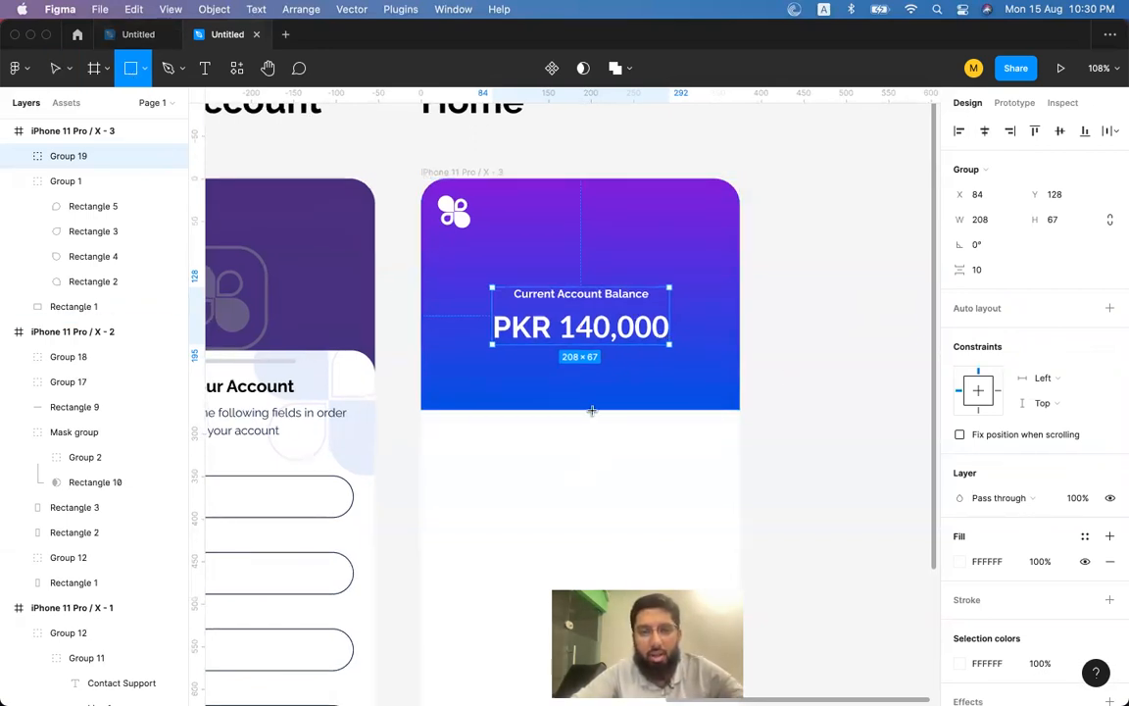
Draw a card and duplicate it into a row of three, sized to 317×93 overall.
drag(440, 378, 547, 482)
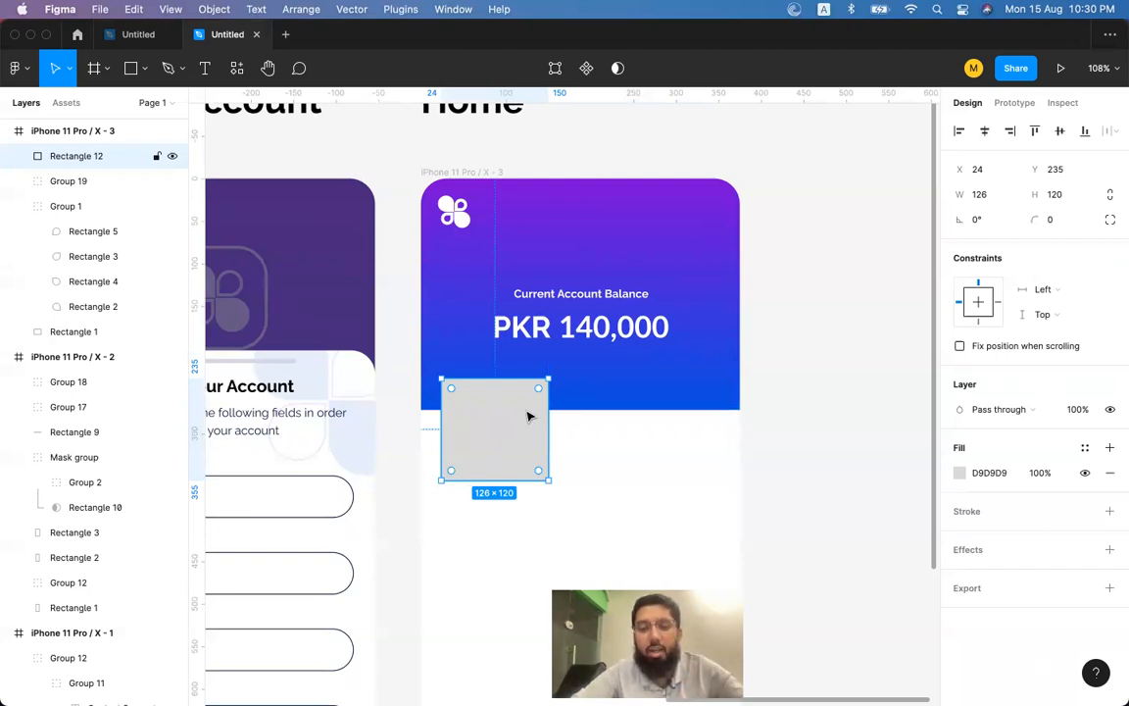
scroll(528, 416, down, 2)
scroll(527, 416, right, 2)
drag(454, 376, 675, 383)
shift+click(567, 402)
shift+click(478, 403)
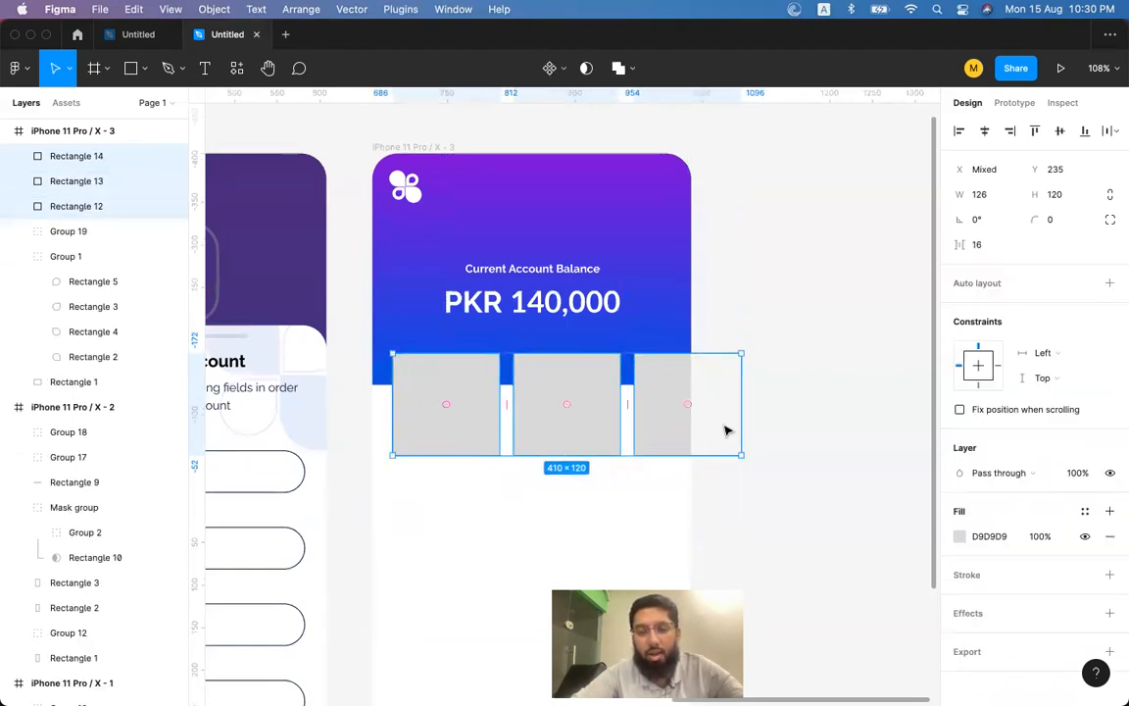
drag(742, 455, 663, 414)
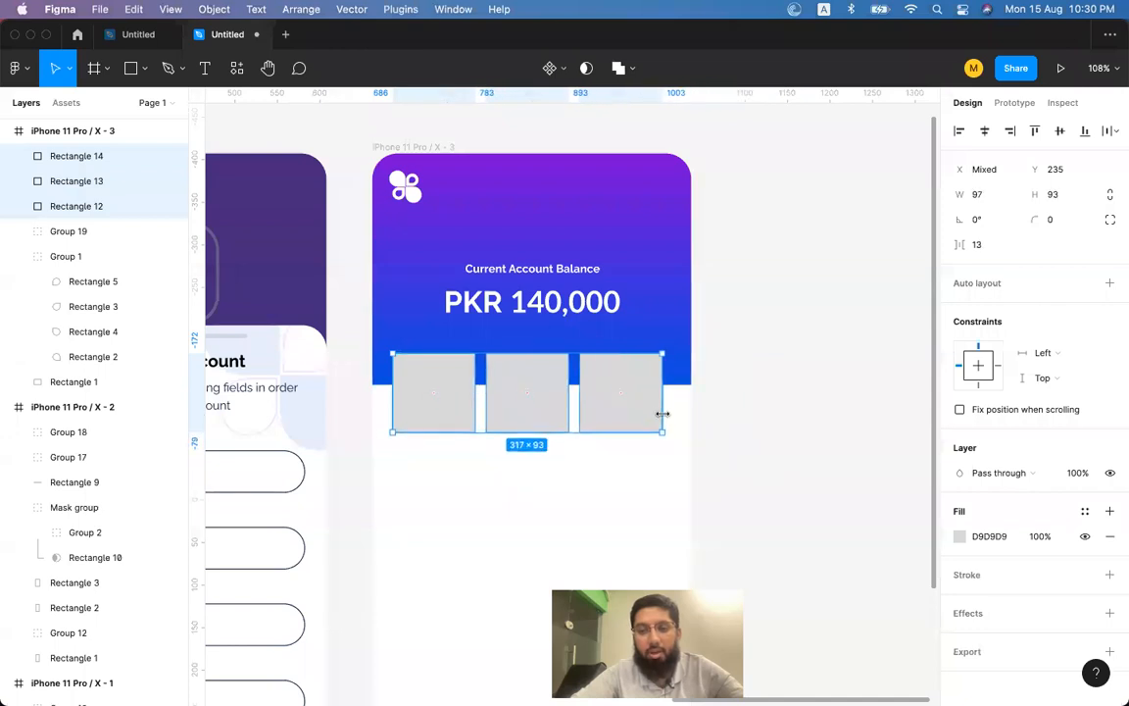
Give all three cards a 10 px corner radius.
click(732, 373)
click(613, 385)
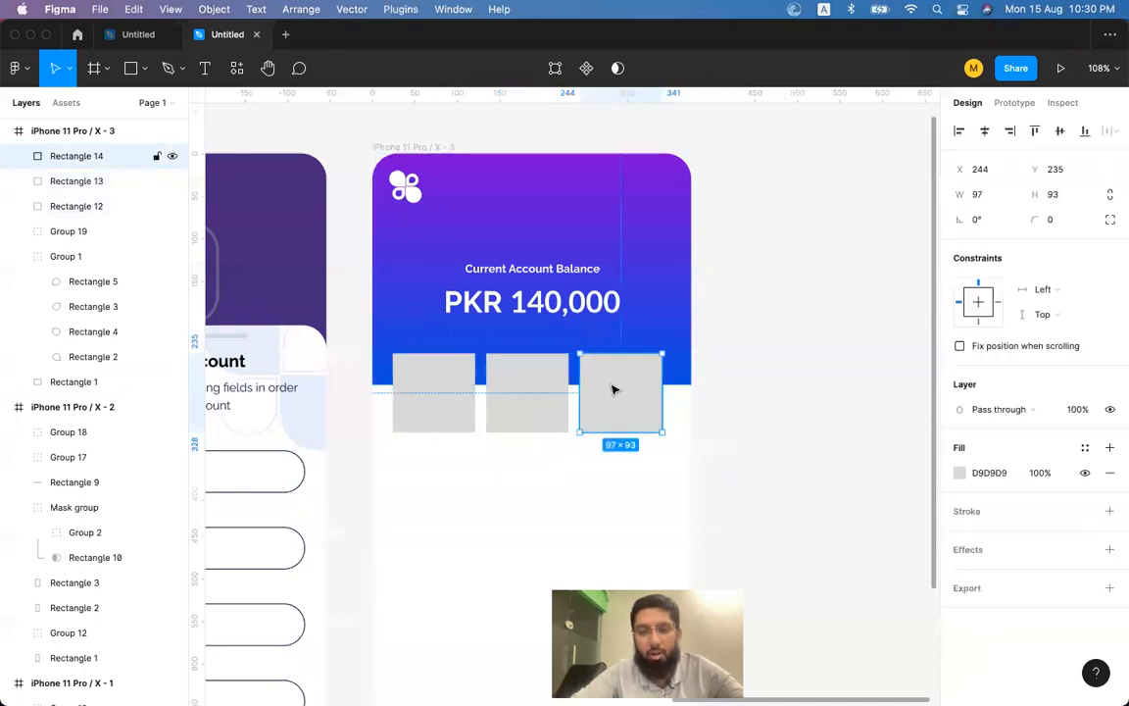
shift+click(530, 394)
shift+click(473, 403)
click(1054, 220)
text(10)
key(Return)
Fill the three cards with white FFFFFF.
scroll(596, 383, up, 3)
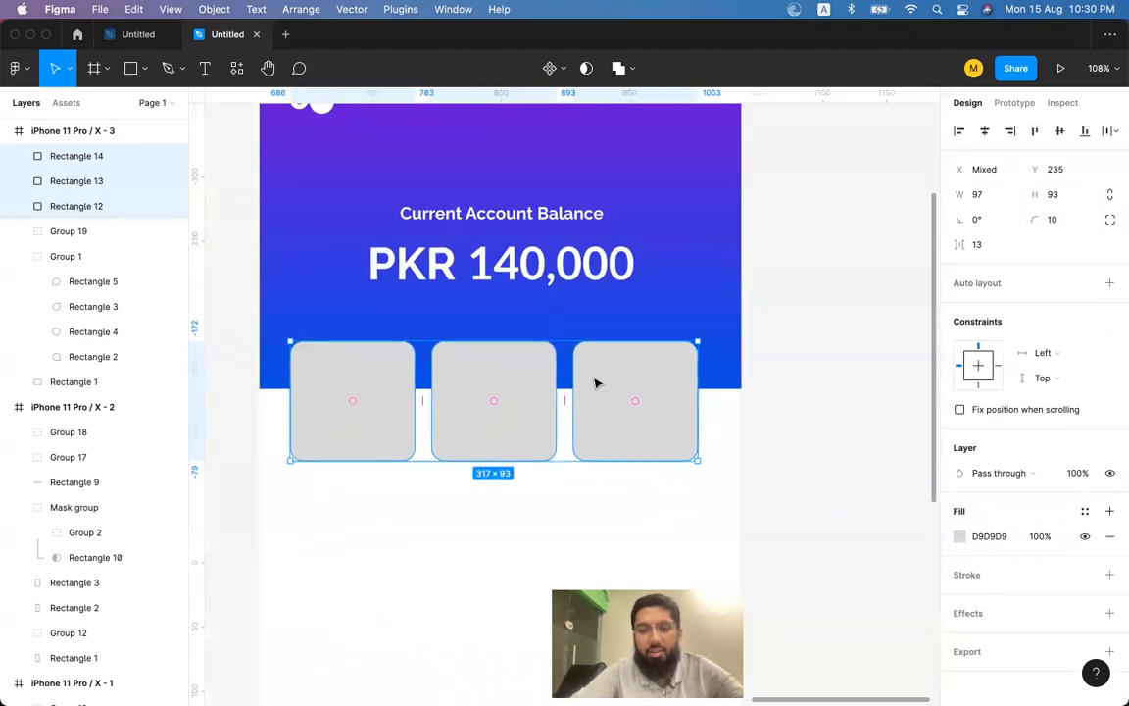
click(961, 537)
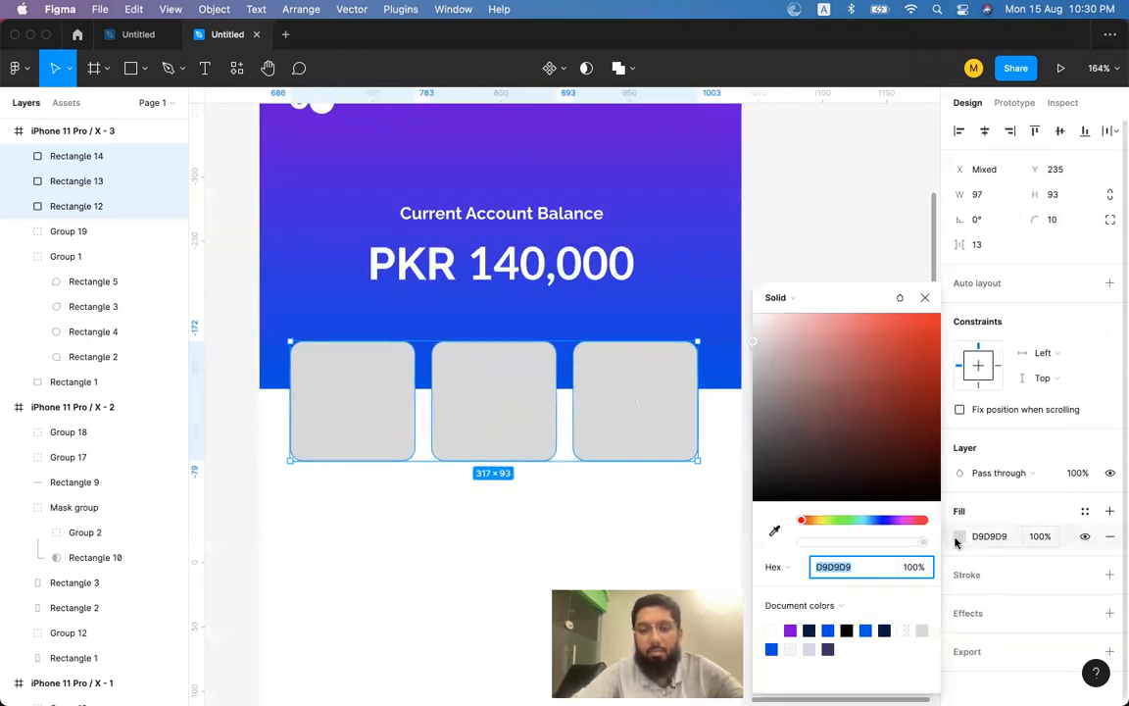
drag(754, 341, 731, 282)
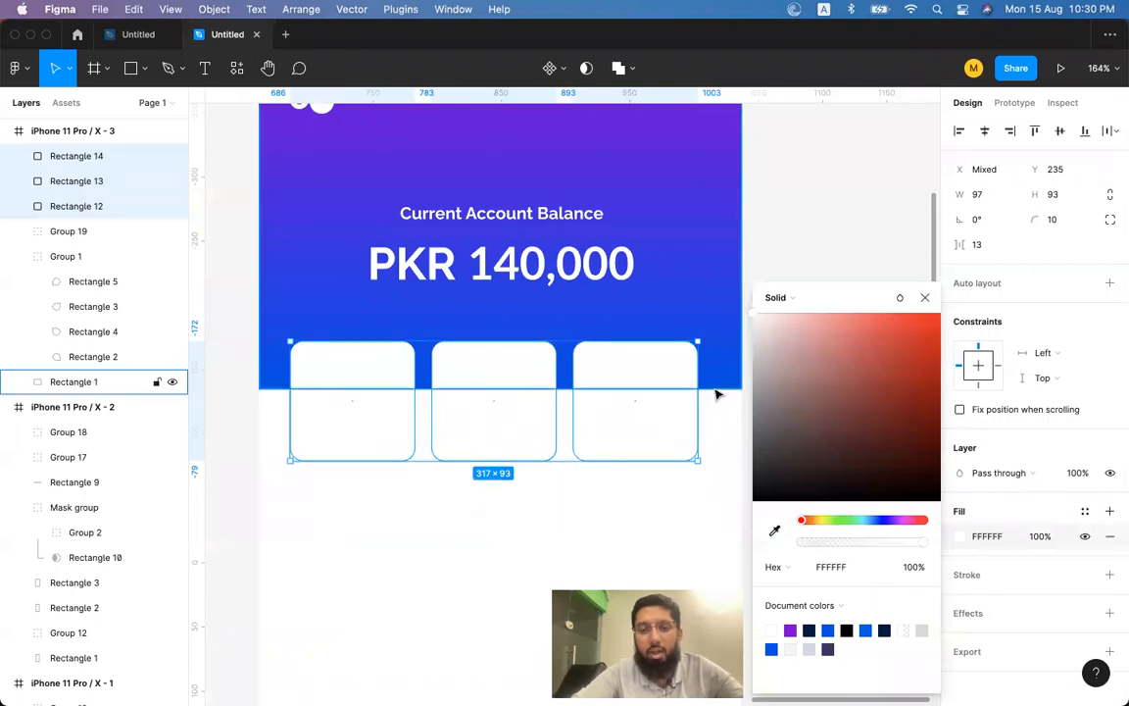
scroll(686, 382, down, 2)
scroll(641, 353, down, 5)
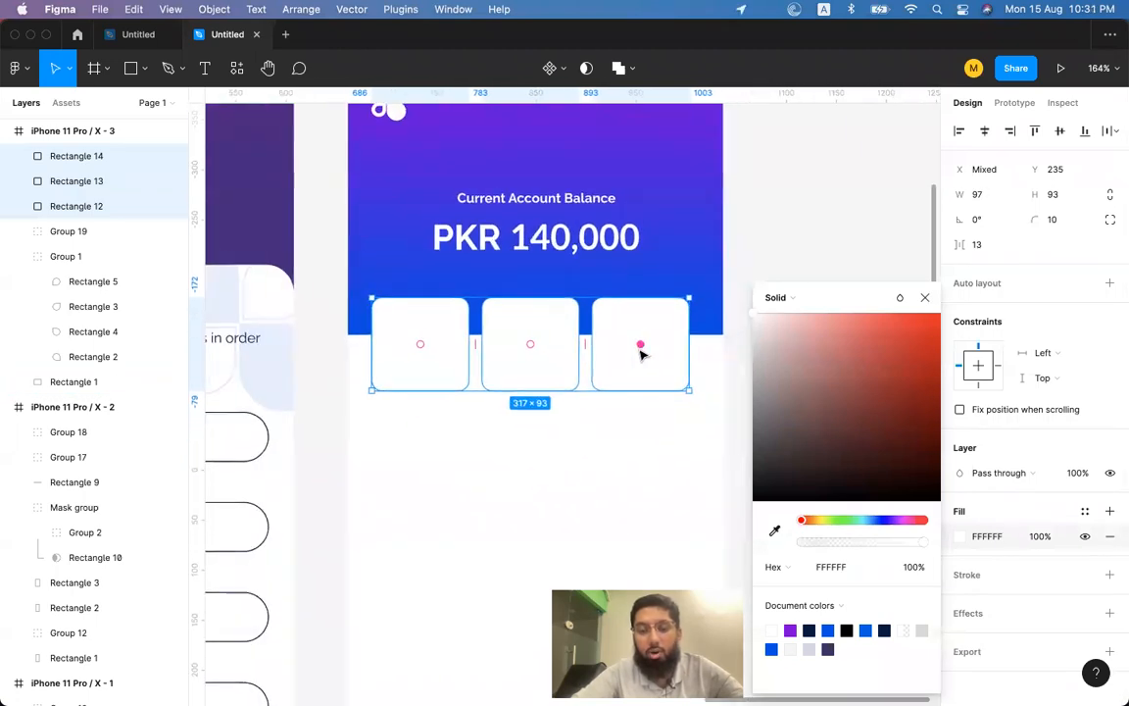
click(606, 500)
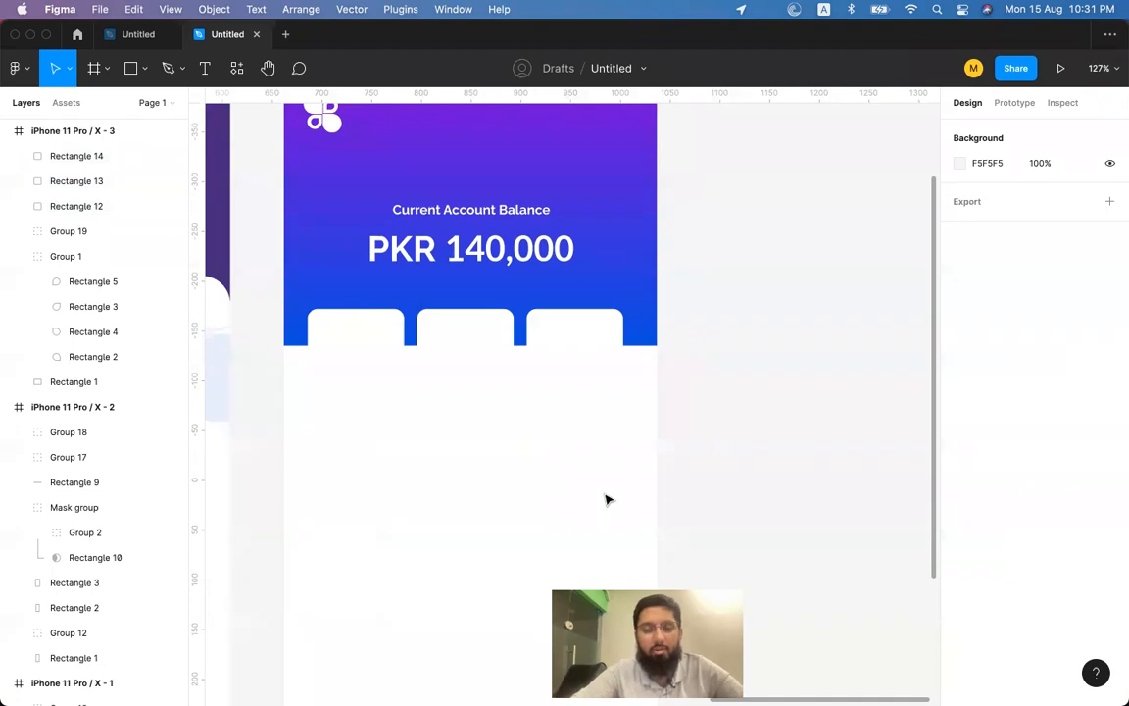
scroll(607, 500, up, 2)
scroll(607, 500, left, 2)
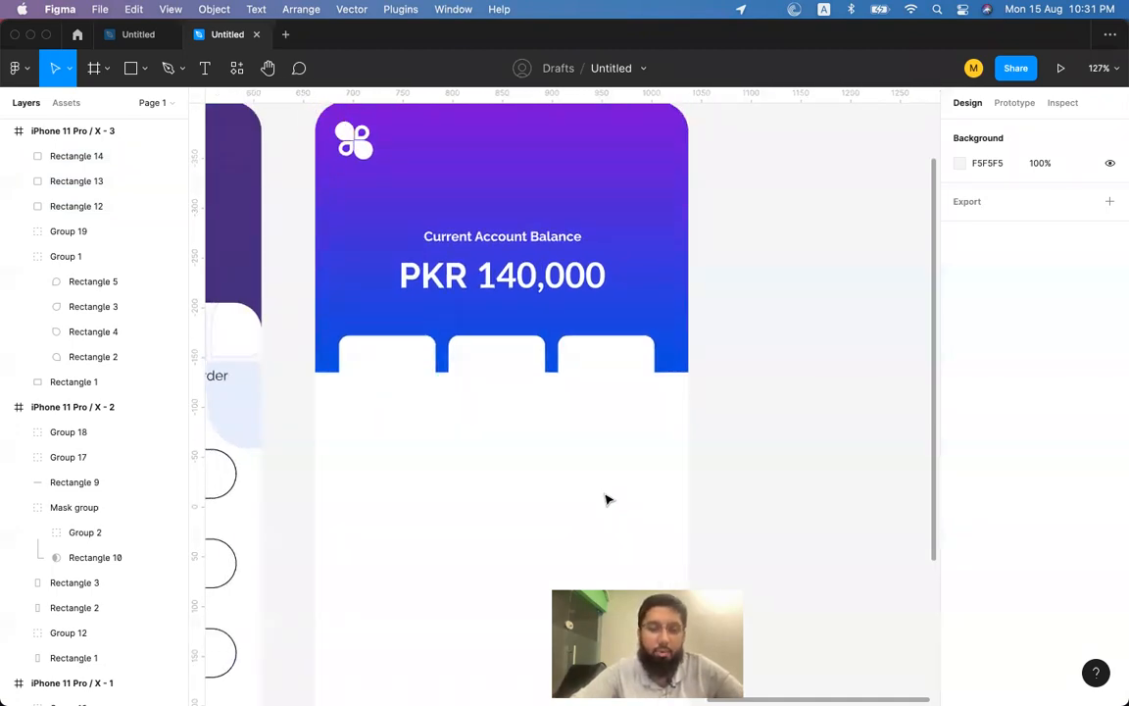
ctrl+scroll(607, 500, down, 3)
scroll(607, 500, down, 2)
Duplicate the gradient header rectangle and stretch the copy to the frame's full 812 px height.
click(638, 301)
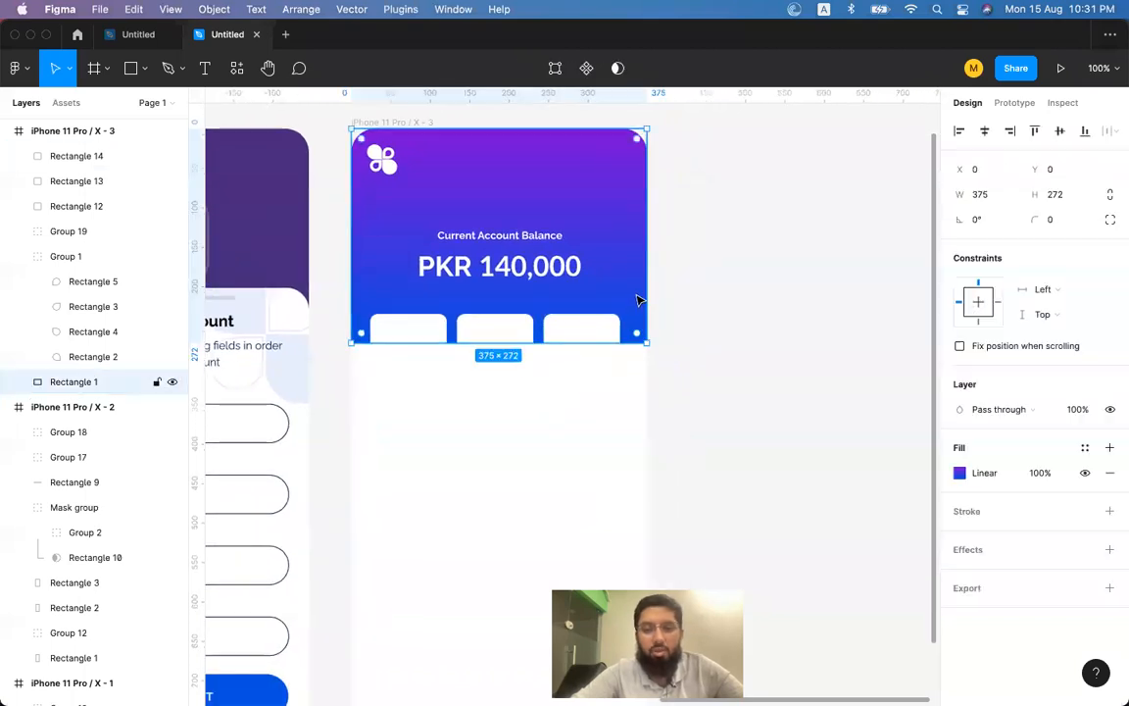
click(633, 419)
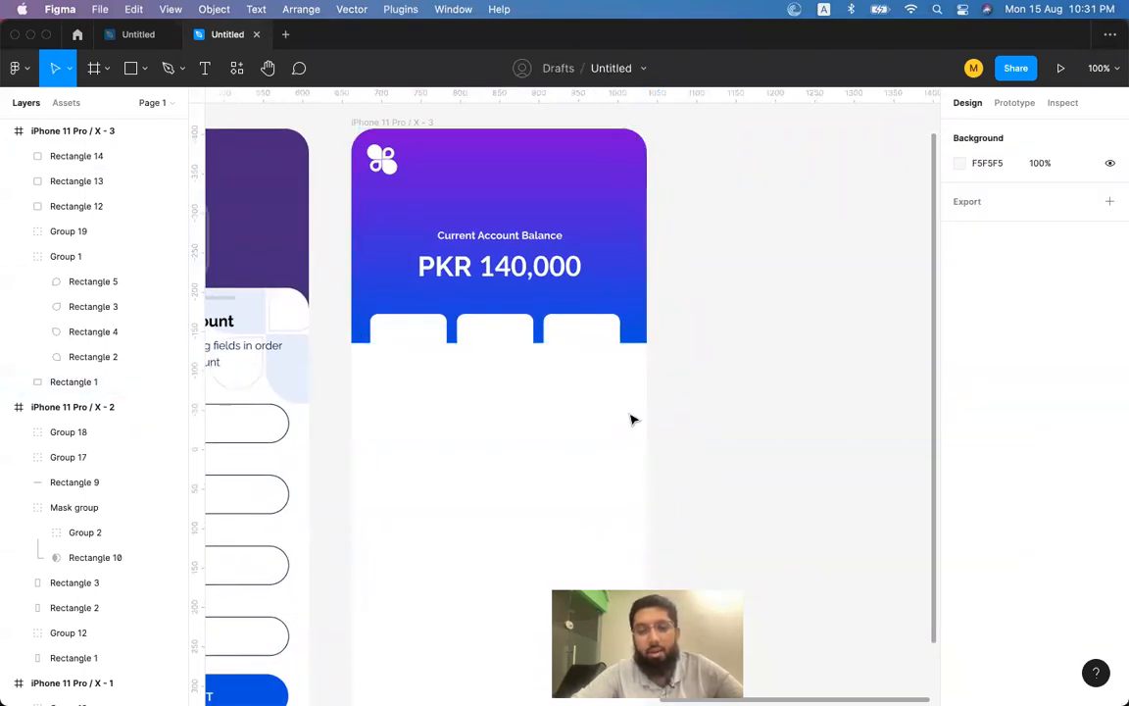
click(626, 263)
key(super+d)
scroll(612, 304, down, 5)
scroll(612, 304, left, 2)
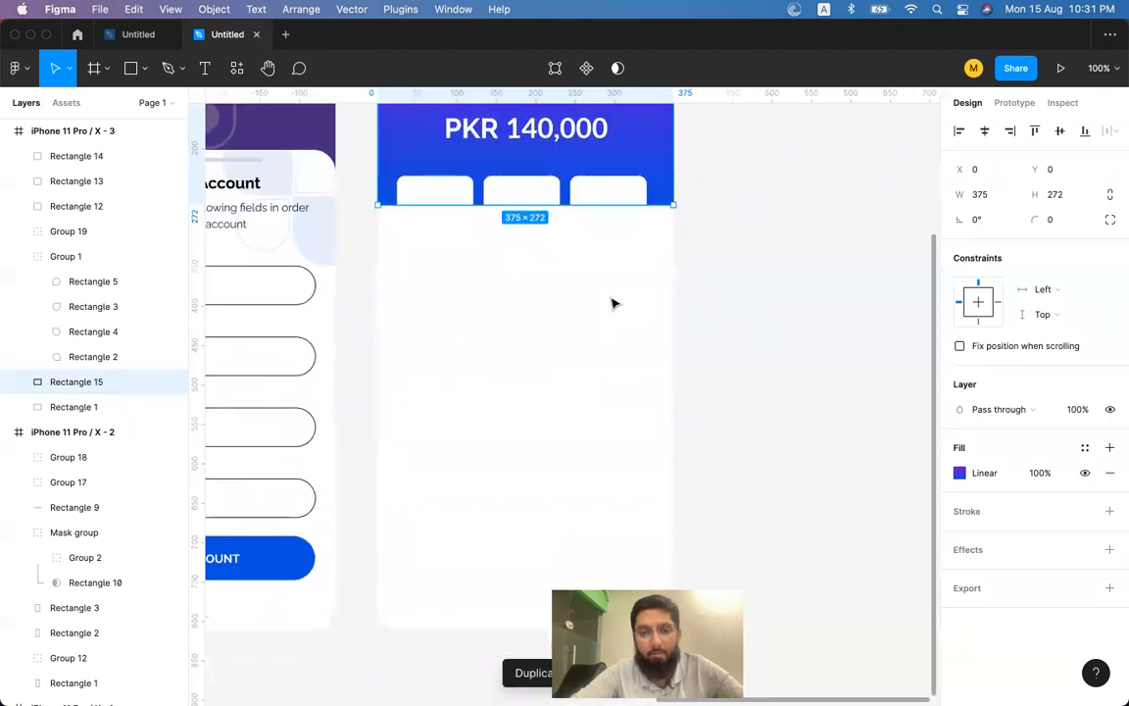
drag(584, 205, 545, 630)
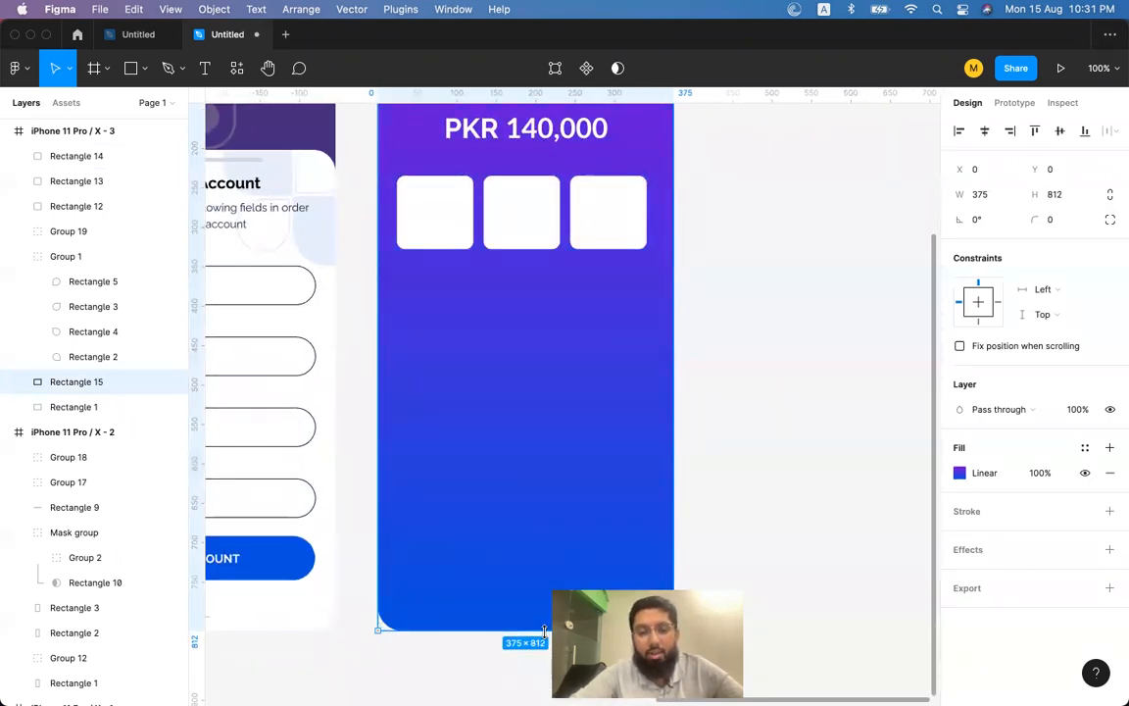
Change the copy's fill from a gradient to a solid light grey.
click(962, 473)
drag(819, 348, 754, 343)
click(785, 241)
click(795, 219)
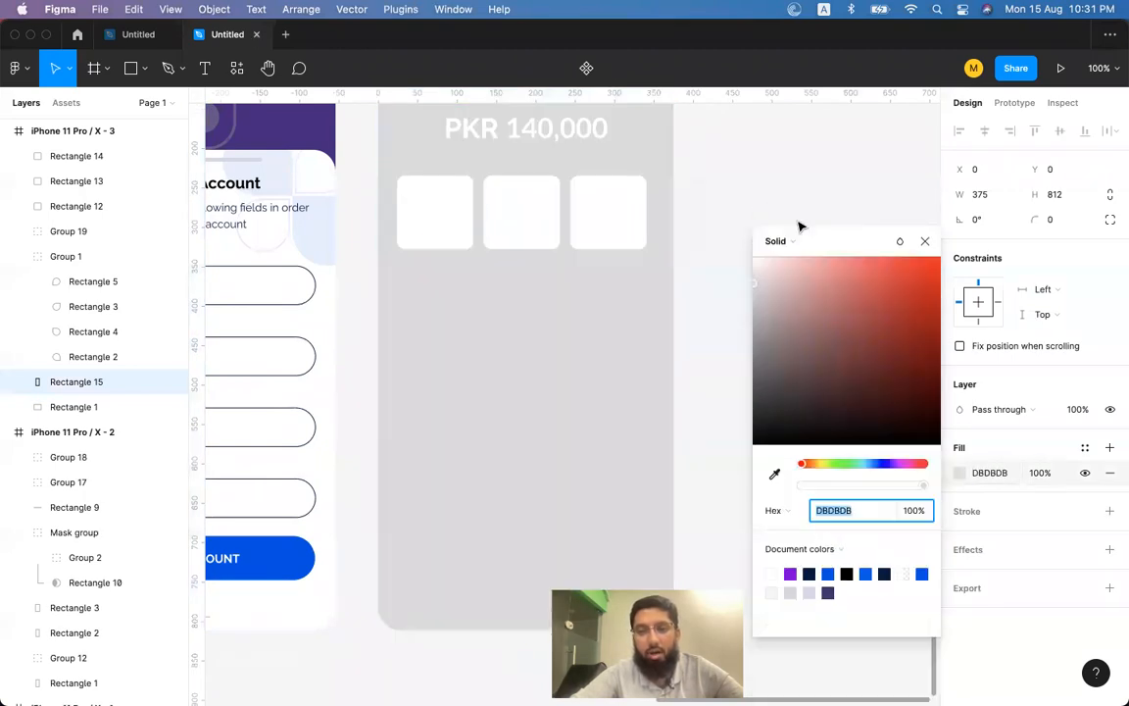
scroll(588, 484, down, 3)
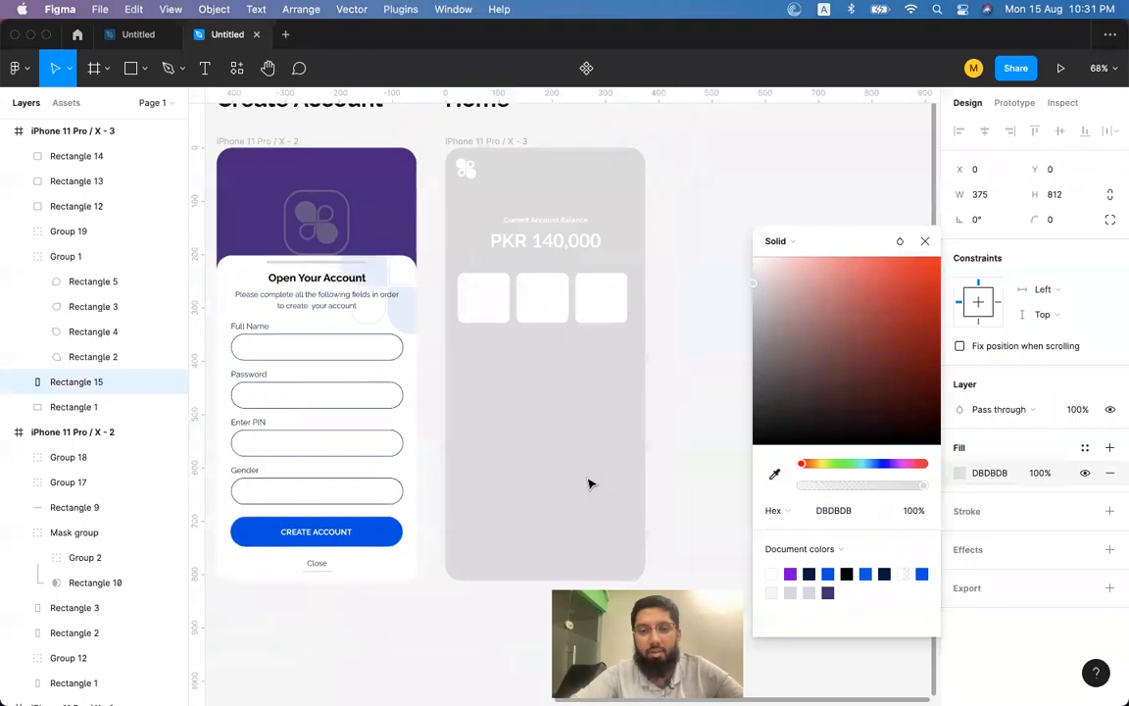
click(675, 454)
Send the grey full-height rectangle behind the gradient header.
click(596, 483)
click(582, 483)
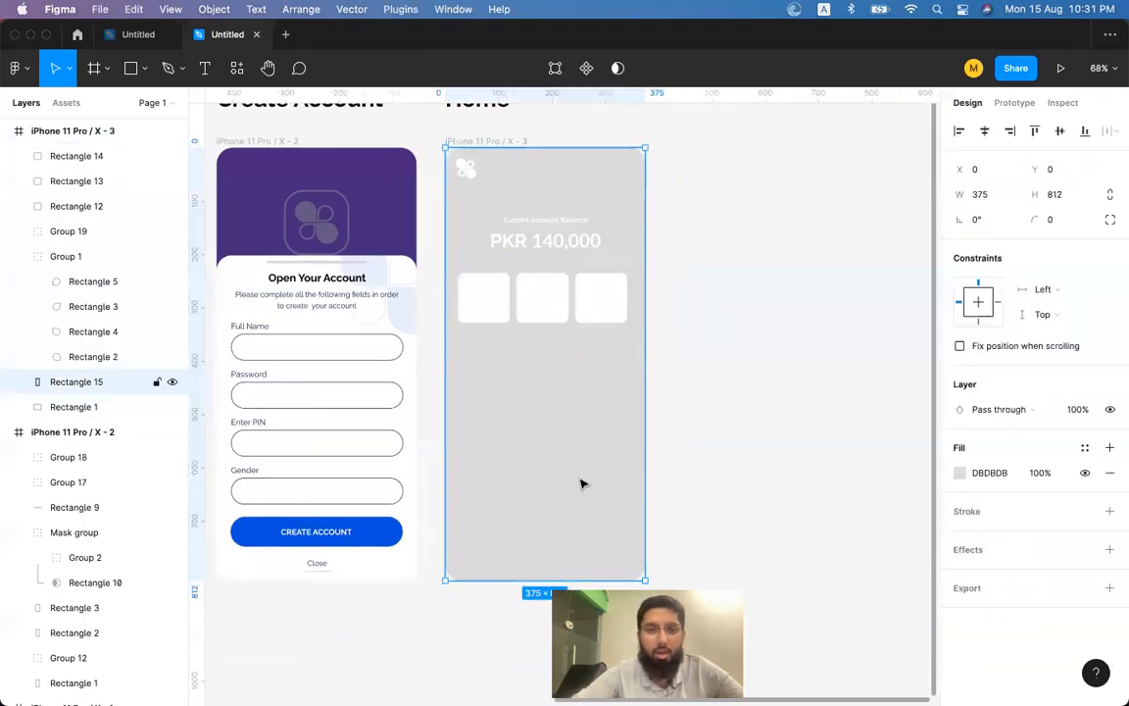
key(super+bracketleft)
key(super+bracketright)
key(super+bracketright)
key(super+bracketleft)
key(super+bracketleft)
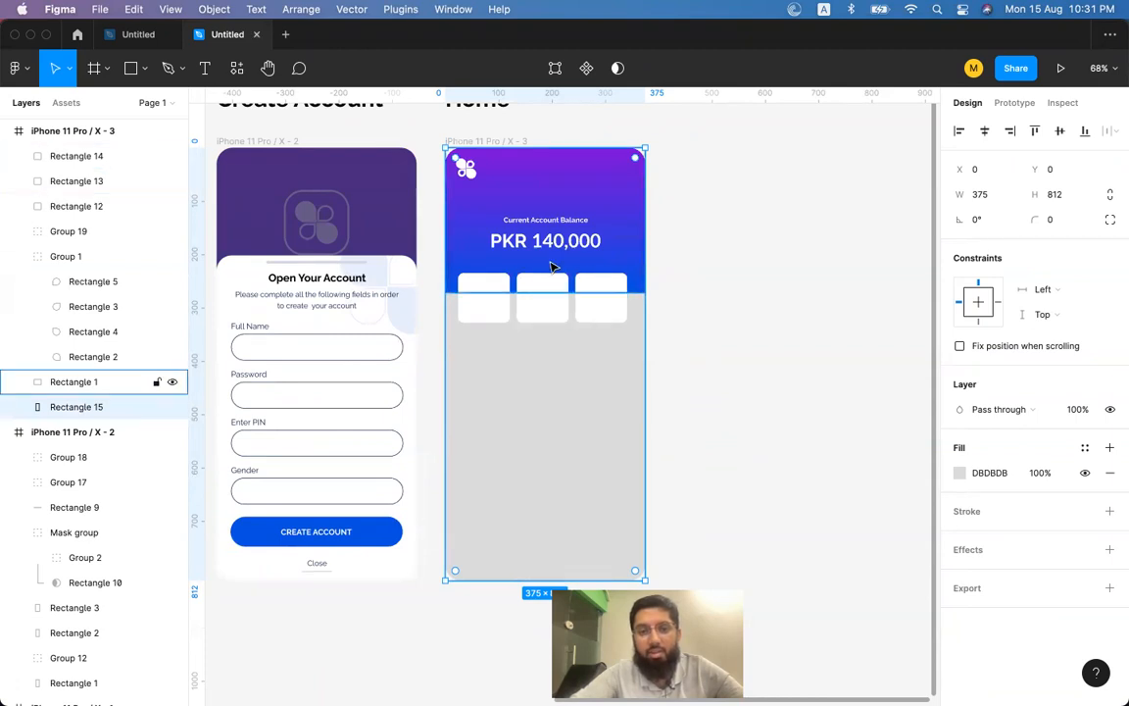
scroll(579, 274, up, 5)
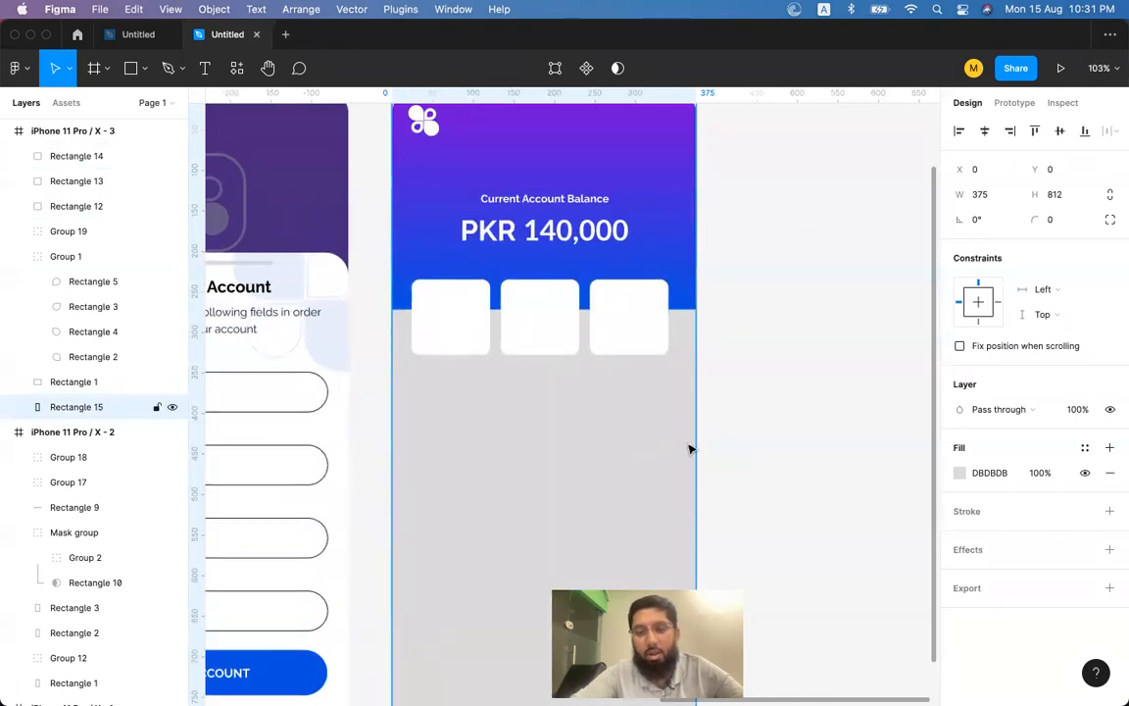
Tint the background to pale blue-grey EBEFF6, sampling the Create Account button's blue.
click(960, 474)
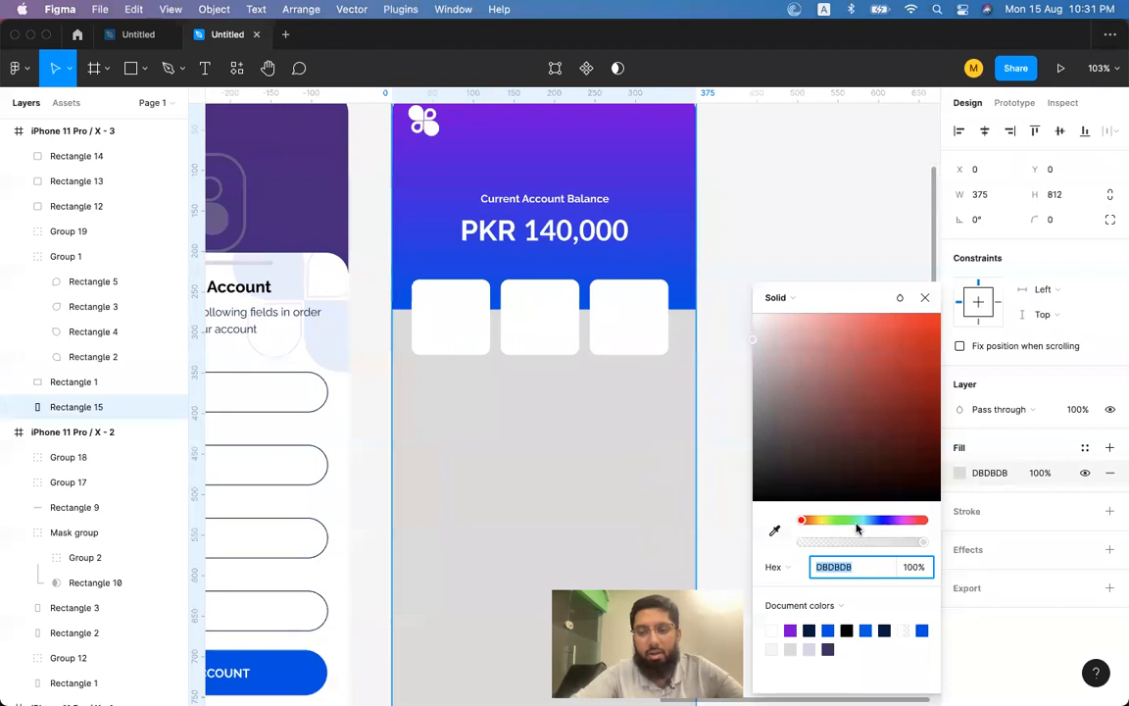
drag(857, 521, 869, 522)
scroll(669, 504, left, 1)
key(i)
scroll(668, 502, left, 4)
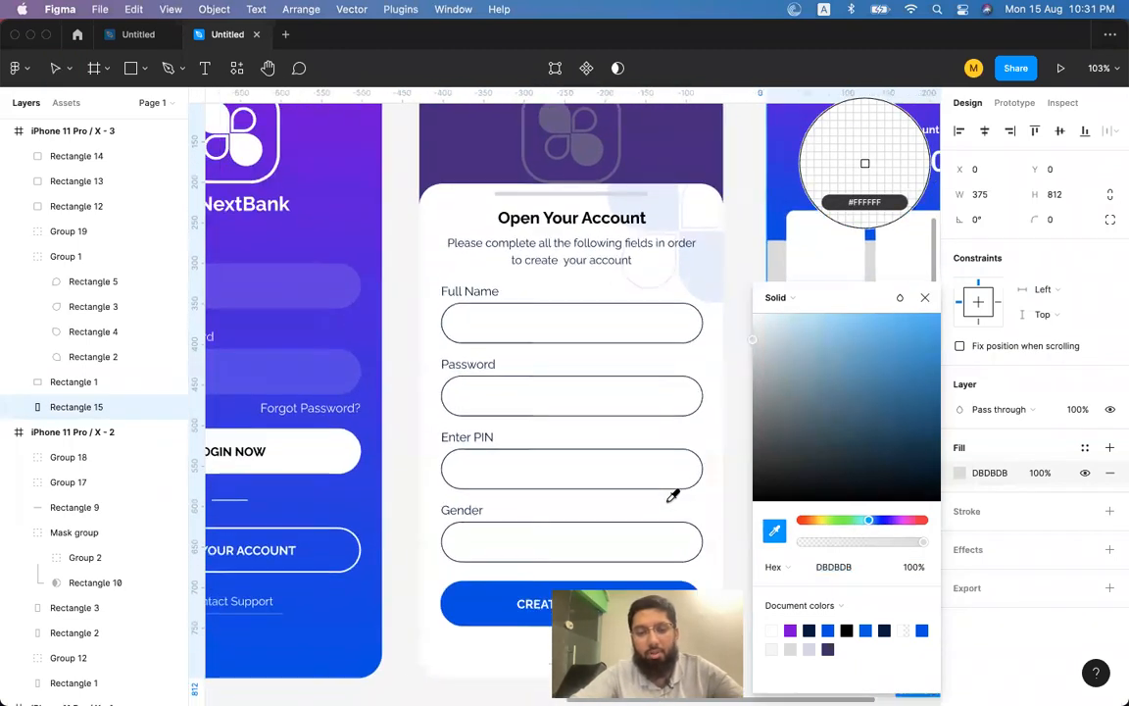
click(664, 603)
scroll(664, 603, right, 3)
scroll(631, 574, left, 2)
scroll(630, 574, down, 2)
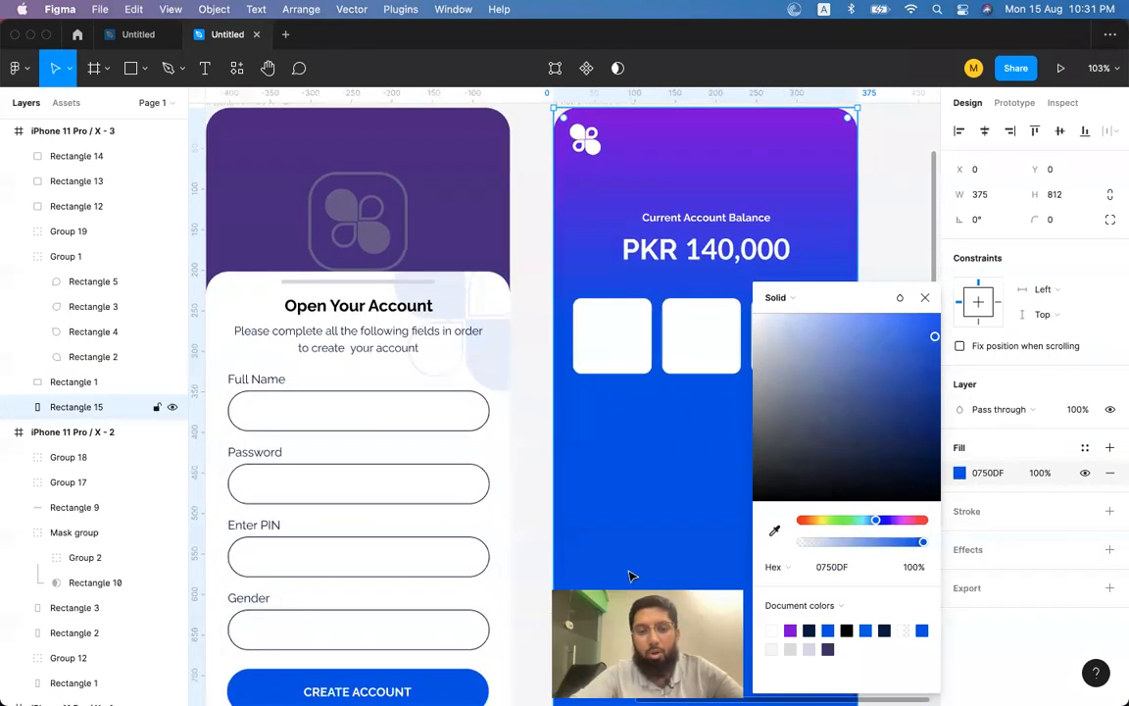
scroll(655, 441, right, 4)
drag(840, 354, 761, 326)
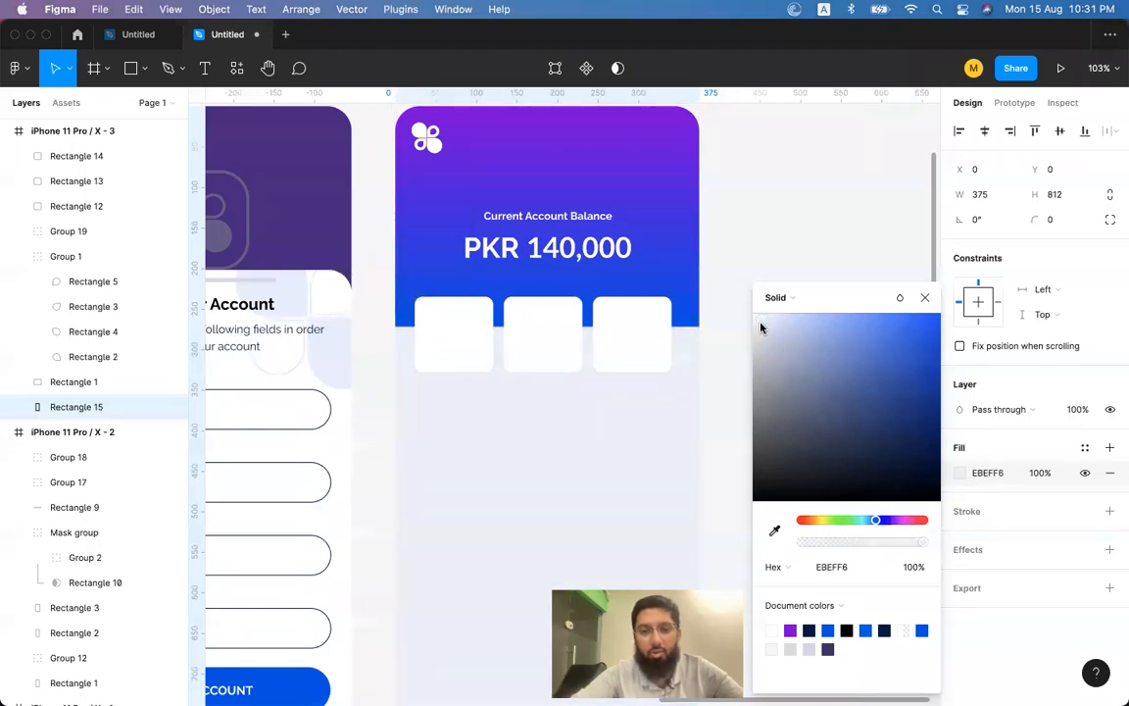
click(710, 311)
Shift all three white cards 10 px left together.
click(628, 330)
scroll(622, 331, down, 3)
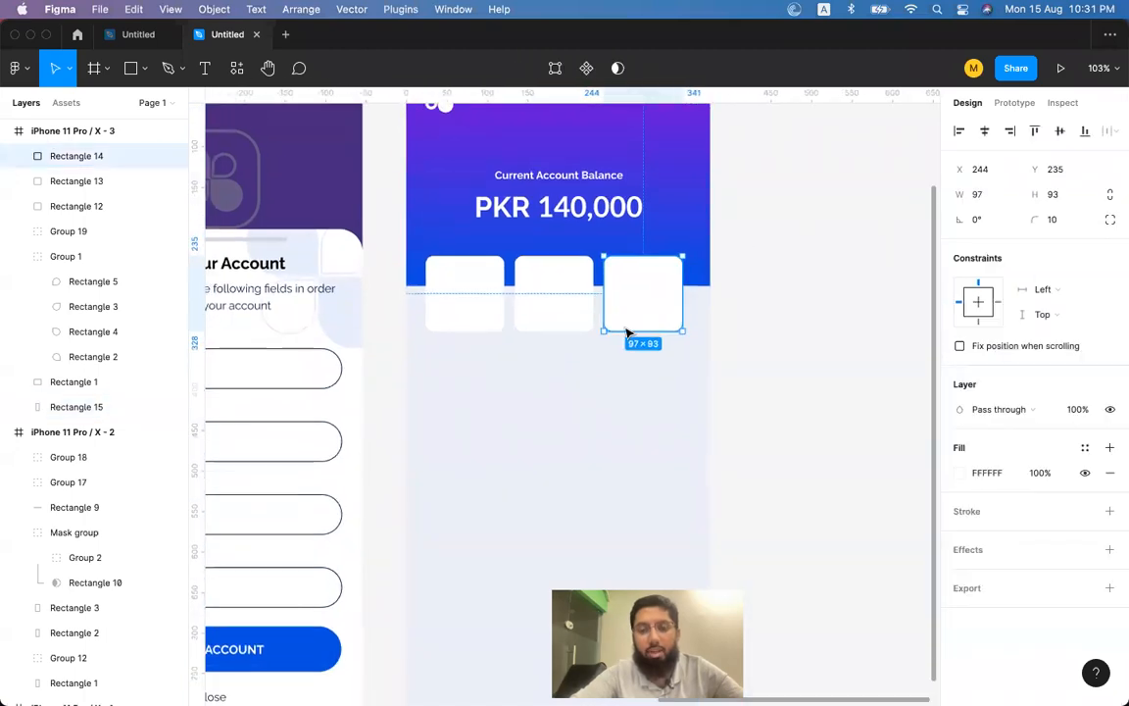
click(556, 300)
click(645, 292)
drag(660, 290, 670, 289)
key(super+z)
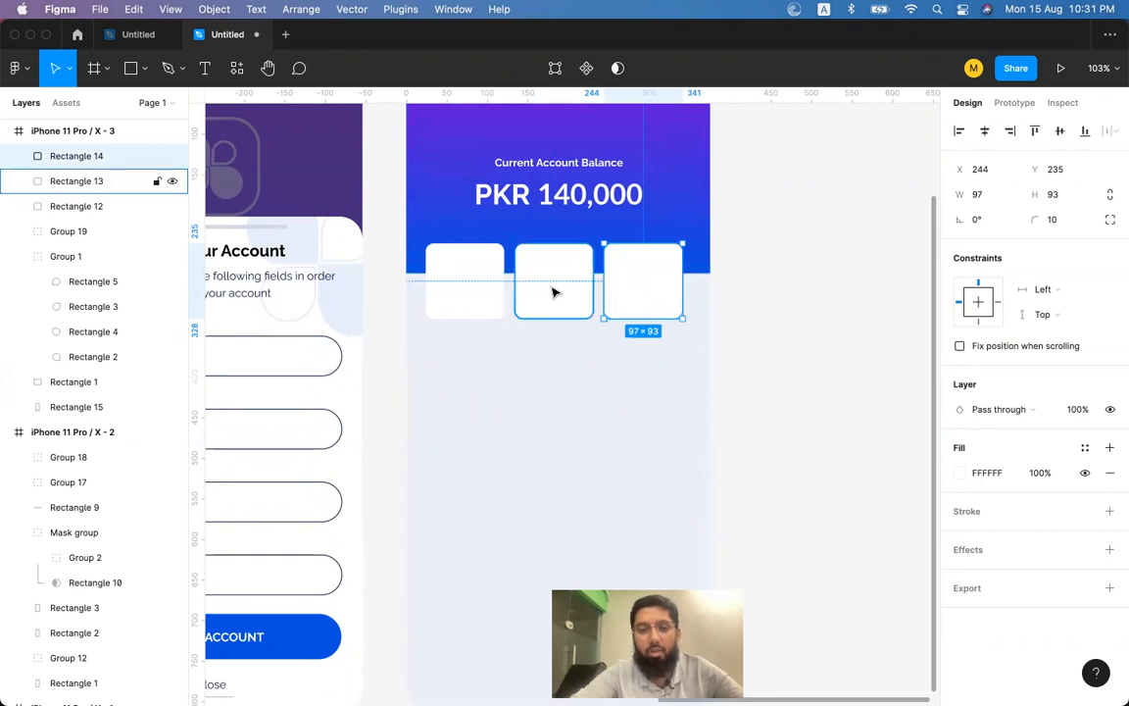
shift+click(555, 292)
shift+click(449, 292)
key(shift+Left)
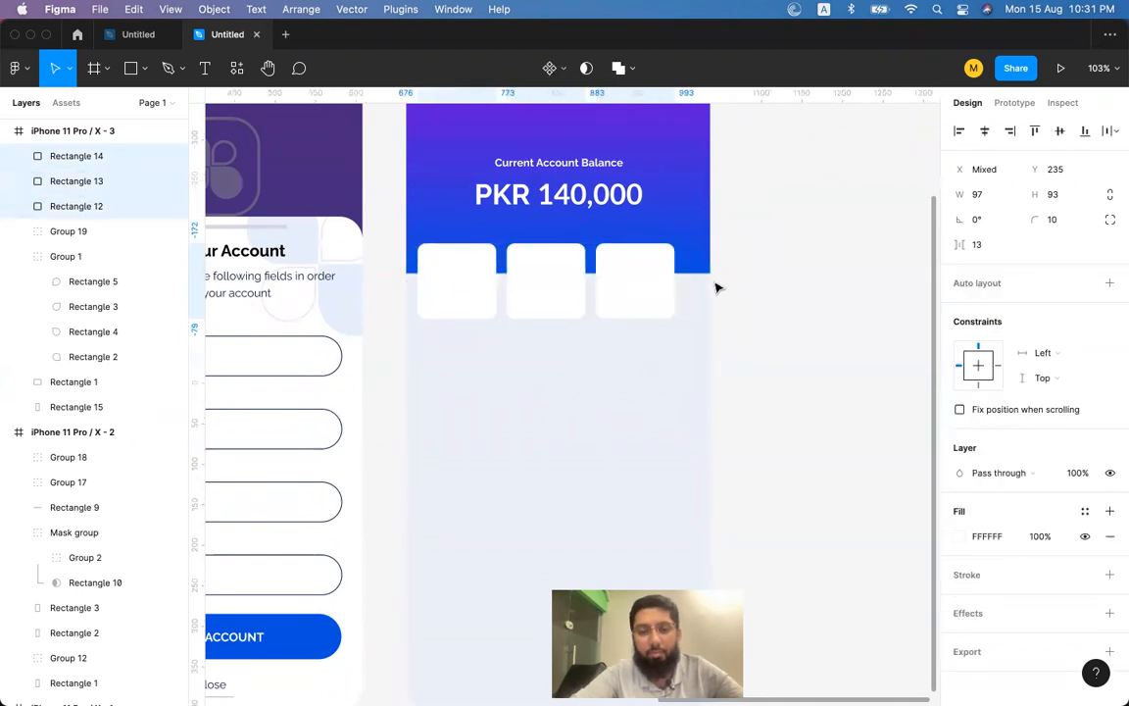
scroll(716, 287, up, 5)
scroll(717, 288, left, 2)
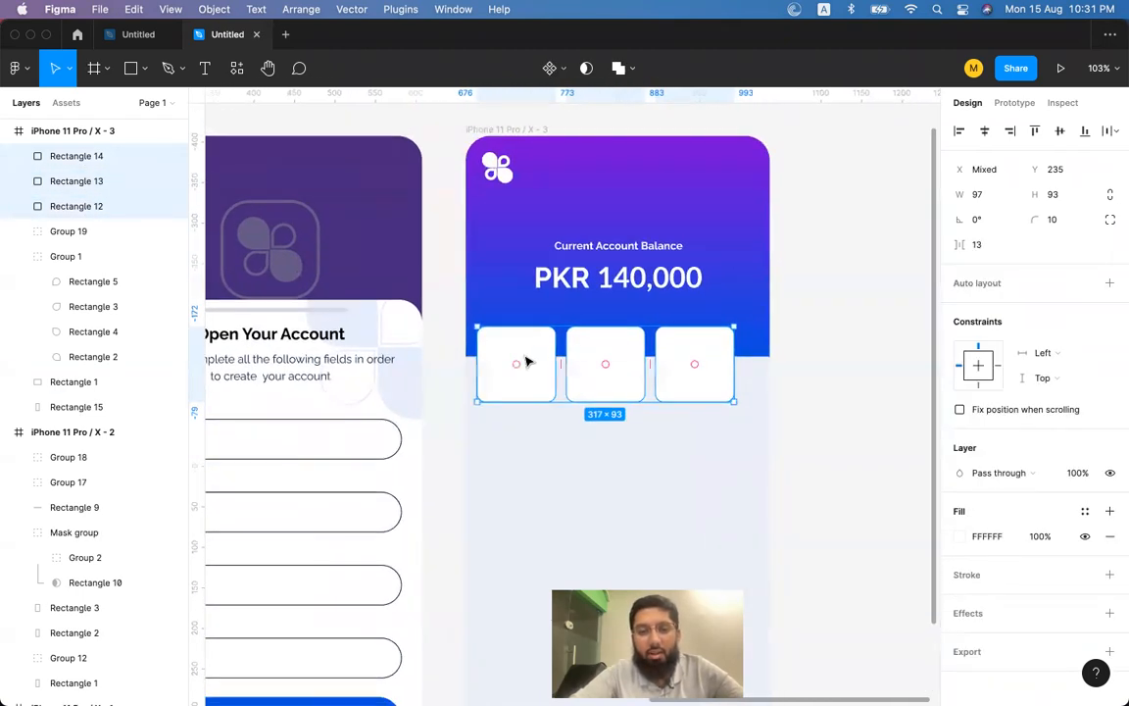
Select the header rectangle, left card and logo to check their positions.
click(525, 326)
click(529, 376)
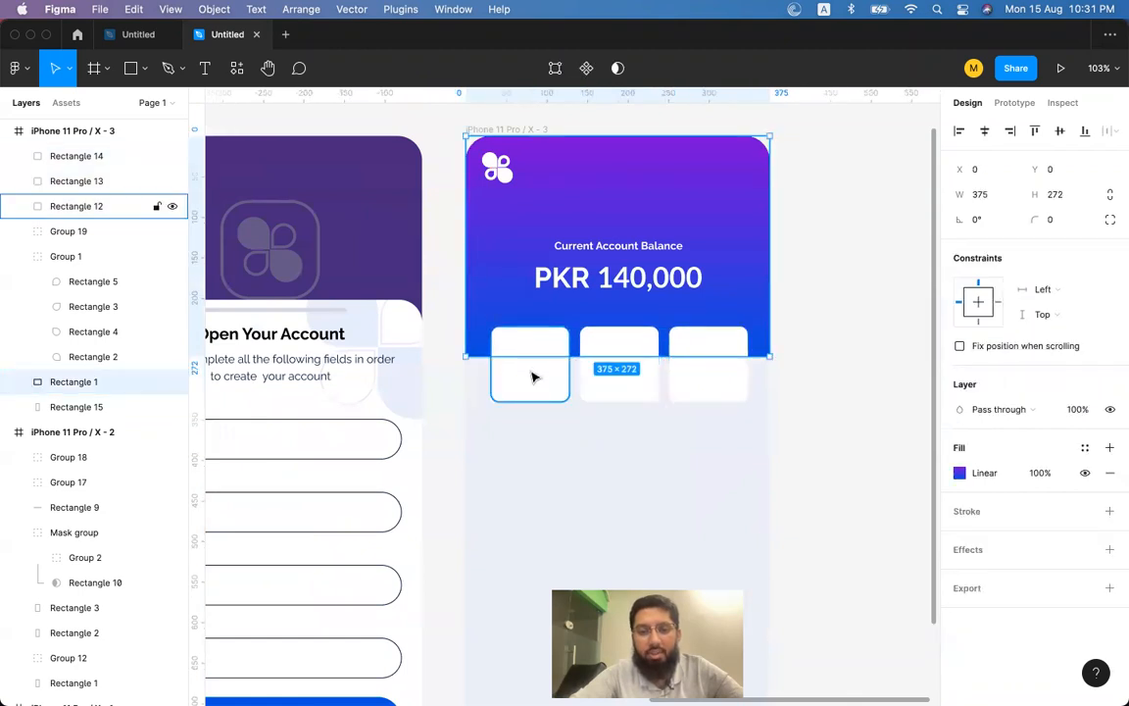
click(501, 173)
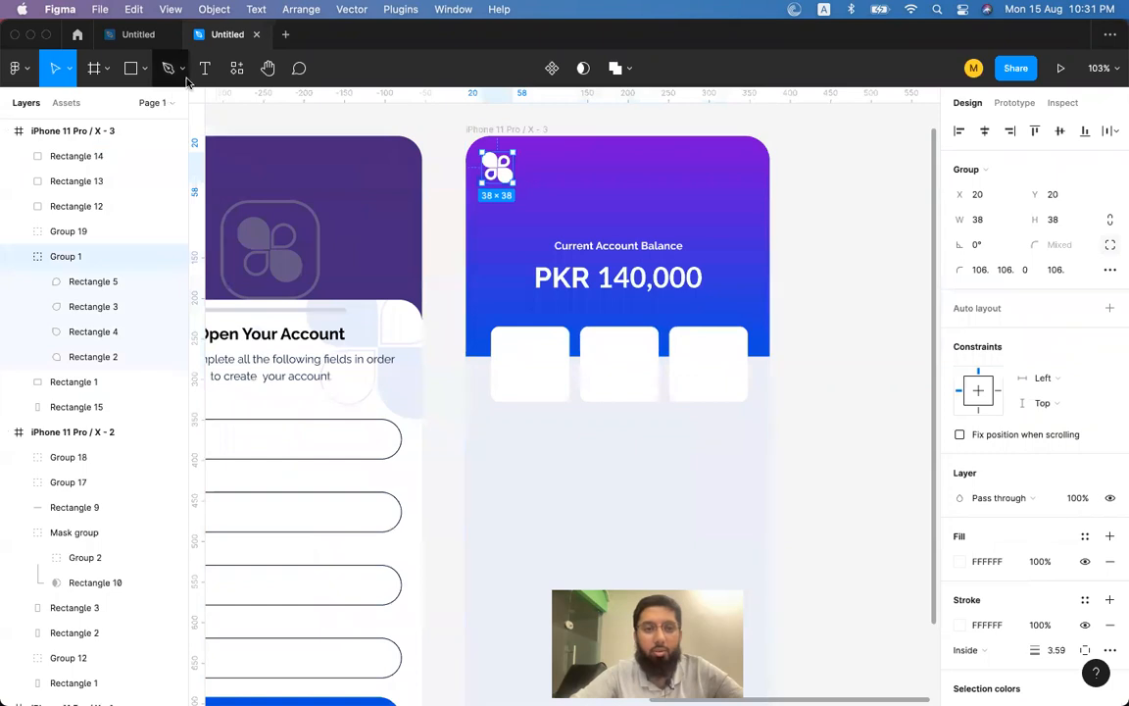
key(super+Tab)
scroll(583, 223, up, 5)
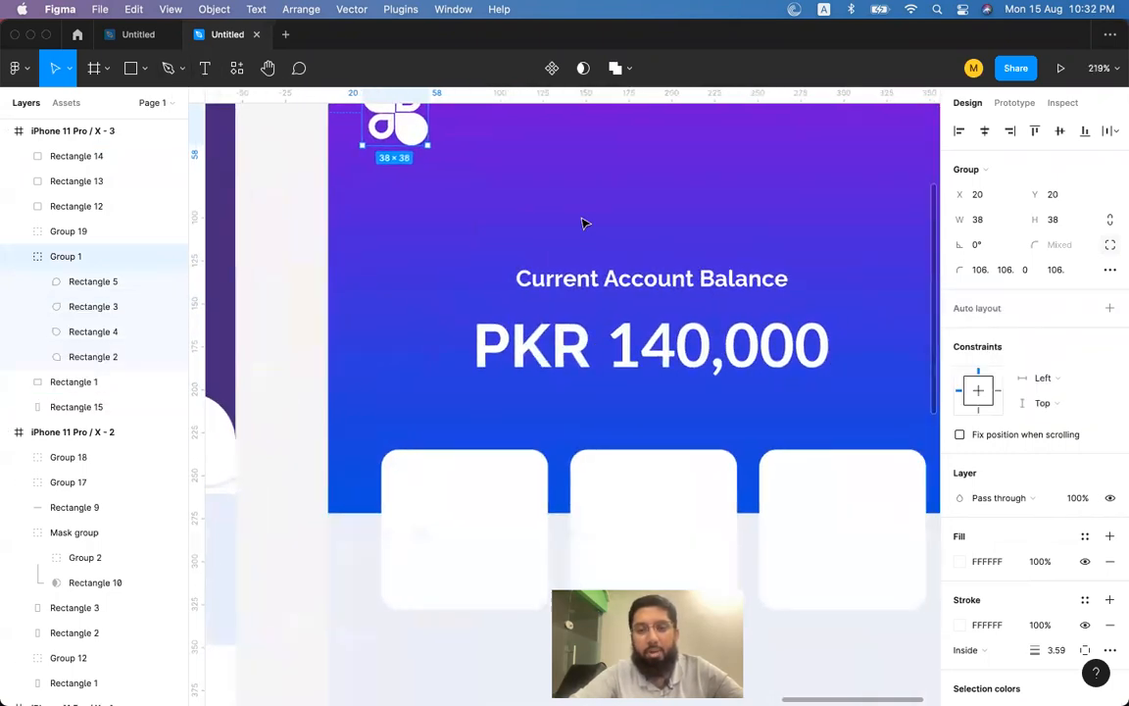
scroll(584, 222, right, 3)
Draw a thin bar near the header's top-right with corner radius 100.
click(132, 70)
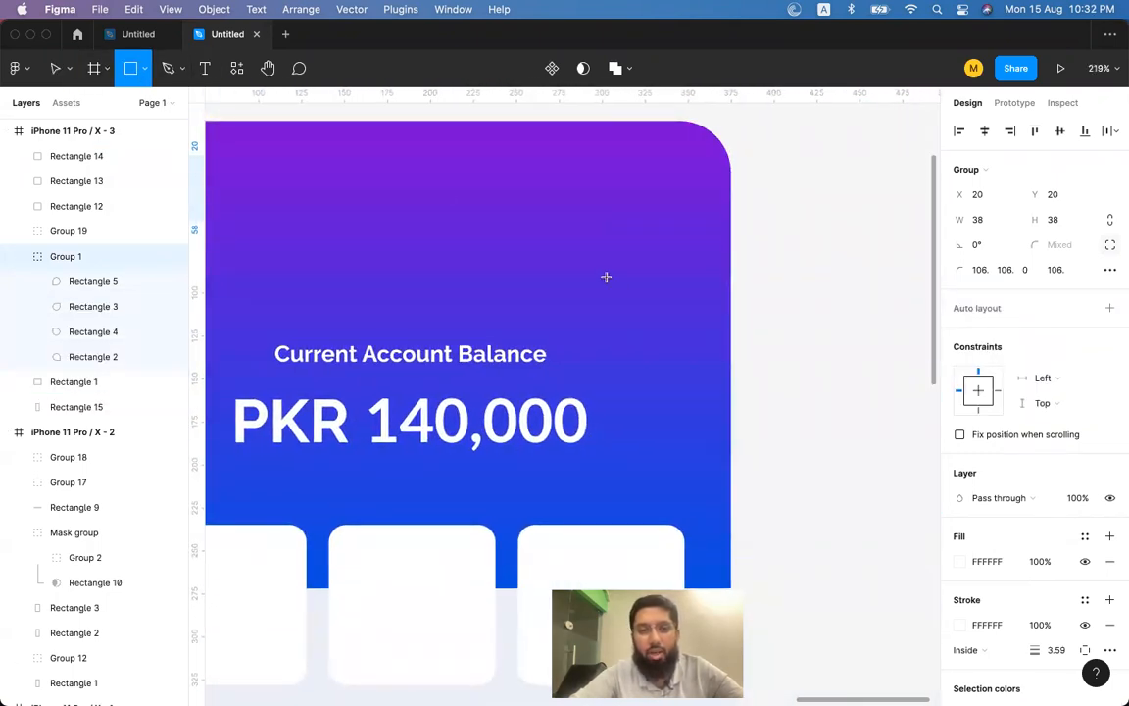
mouse_move(552, 157)
mouse_down()
mouse_move(683, 169)
mouse_move(663, 163)
mouse_up()
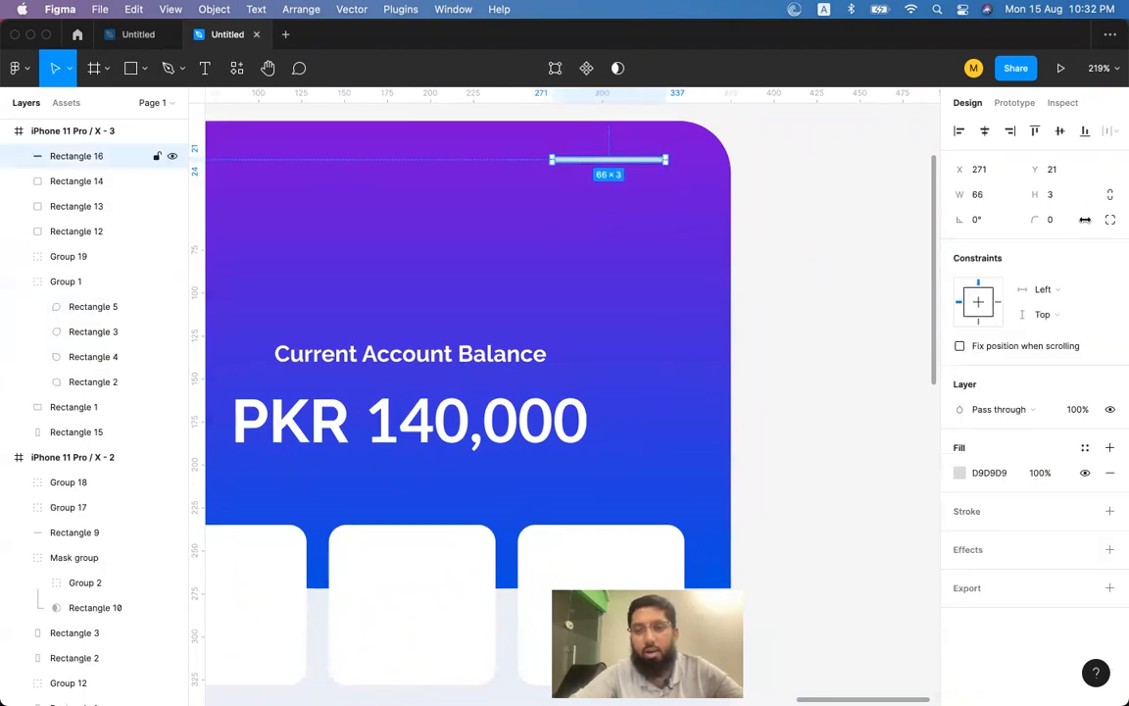
click(1055, 224)
text(100)
key(Return)
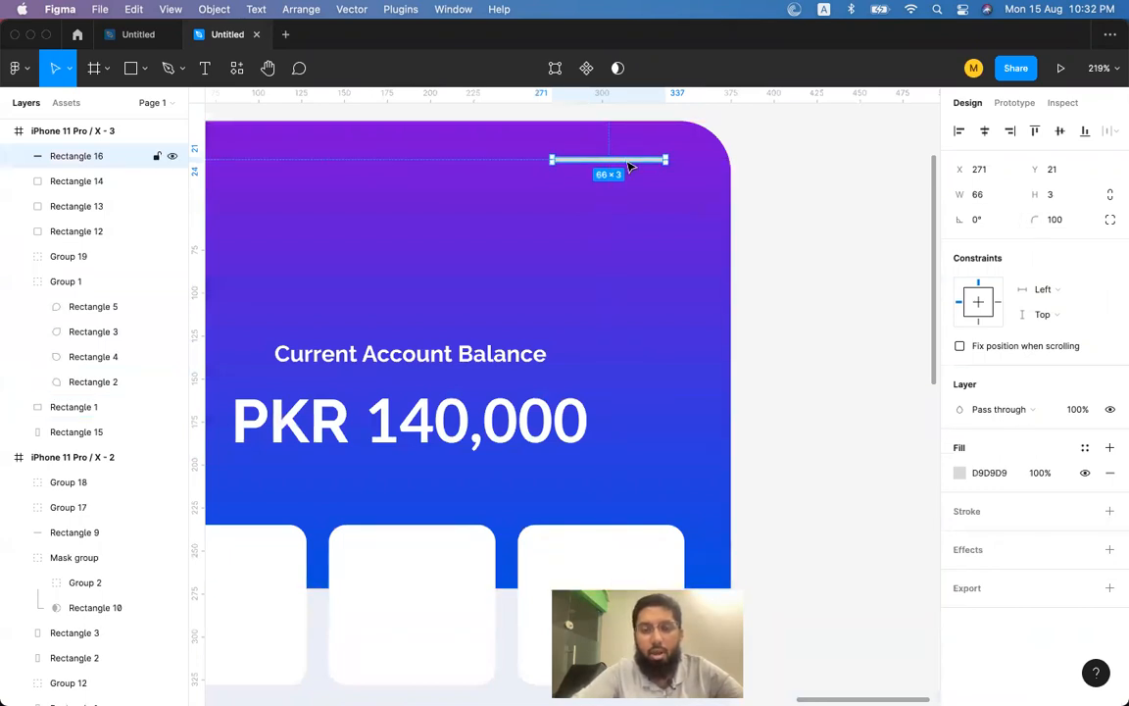
scroll(629, 167, up, 5)
scroll(632, 167, up, 2)
drag(623, 173, 637, 260)
Duplicate the bar into three menu bars and scale them down to about 30×22.
key(super+d)
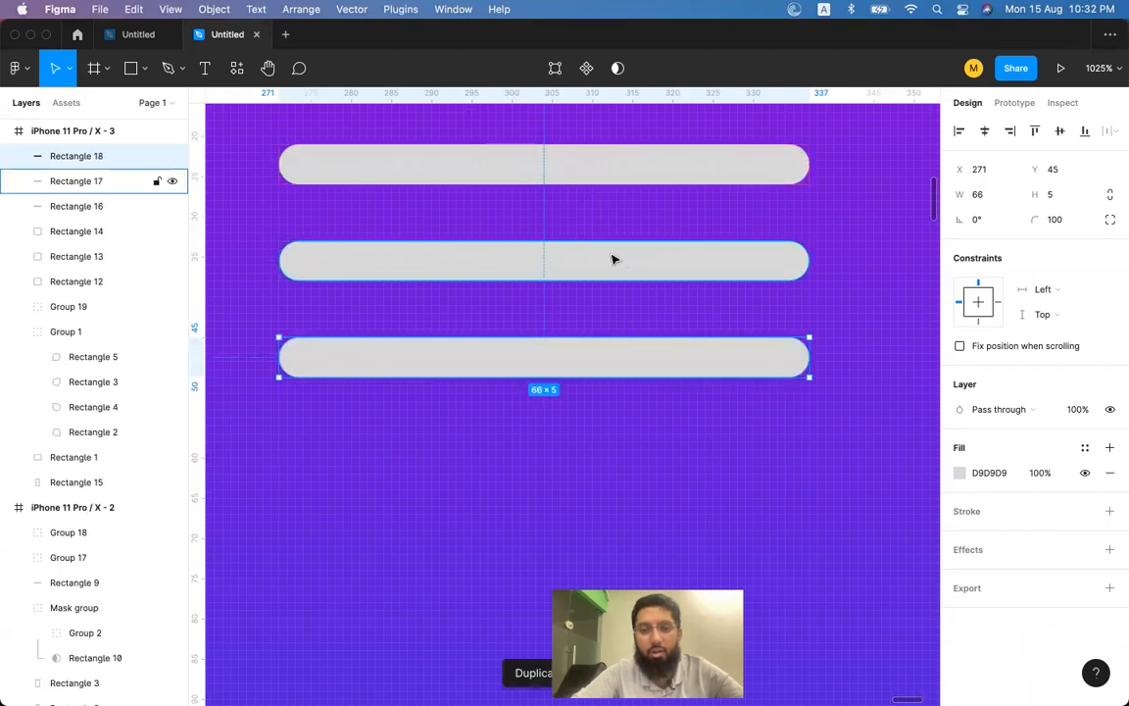
shift+click(610, 257)
shift+click(623, 175)
drag(283, 243, 489, 252)
key(shift+0)
scroll(549, 328, down, 3)
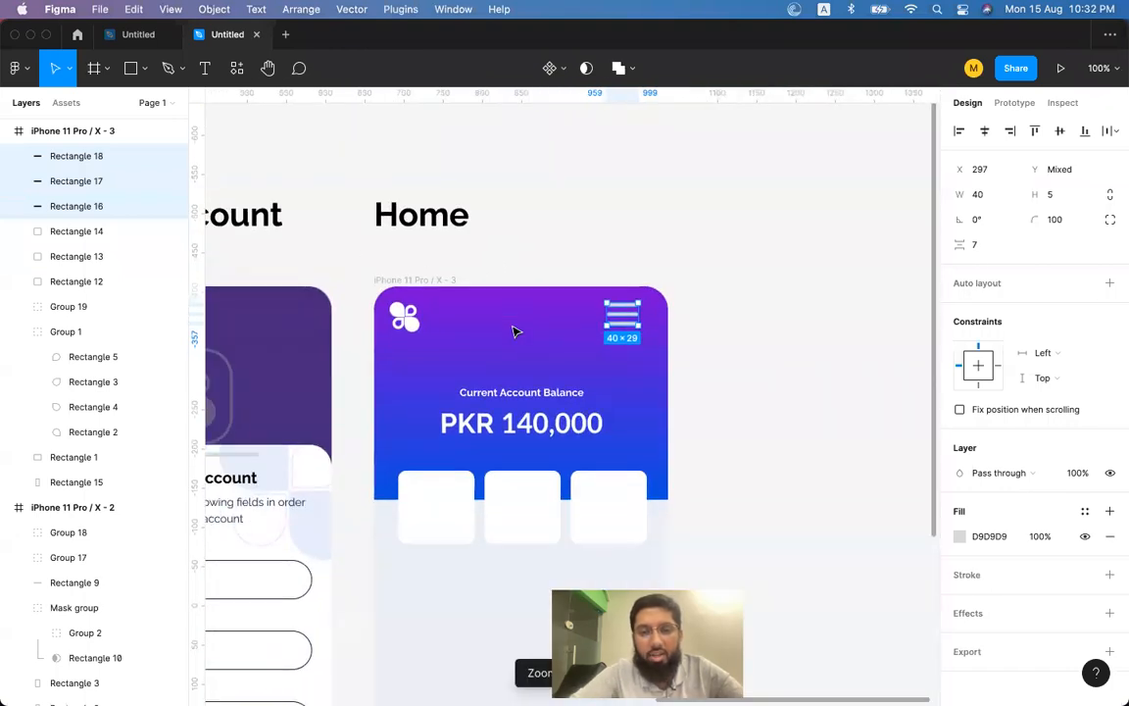
scroll(627, 323, up, 5)
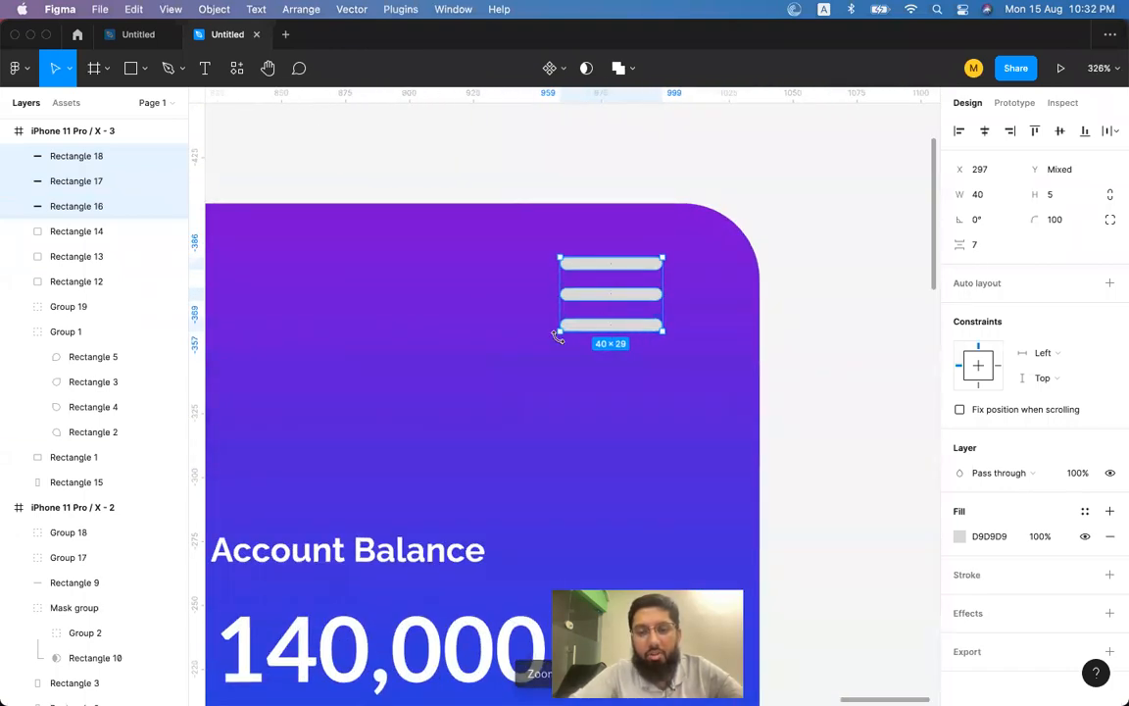
key(k)
drag(558, 333, 595, 314)
Fill the three menu bars white with the eyedropper and group them.
scroll(599, 315, down, 5)
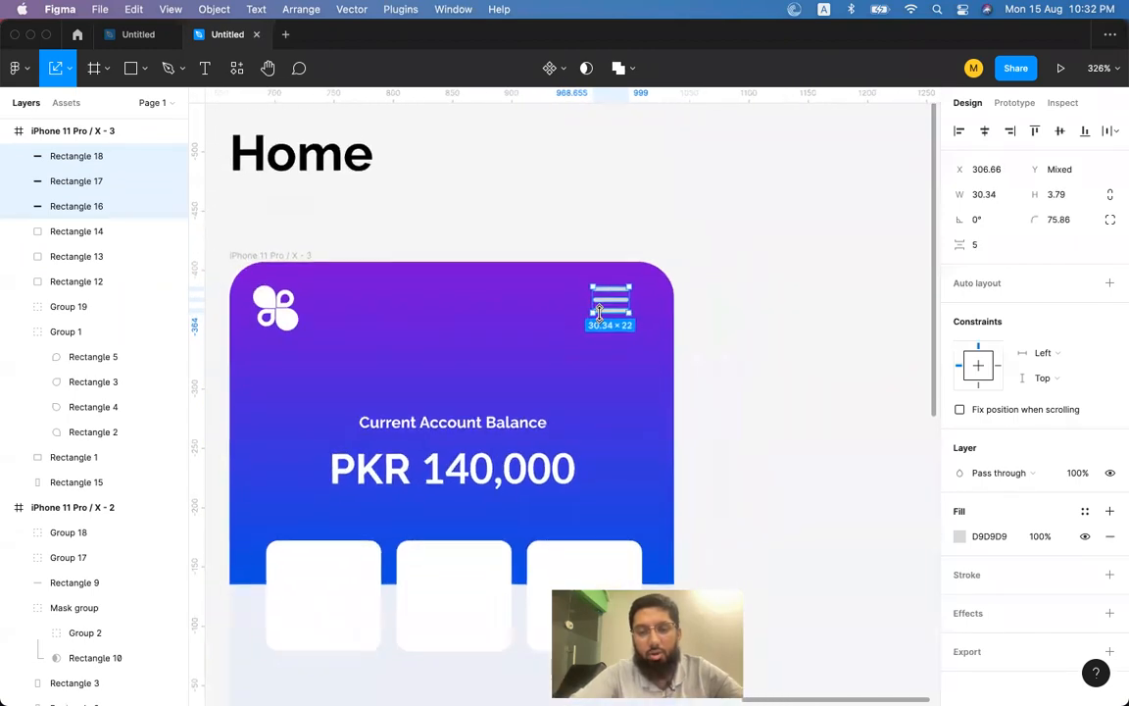
scroll(601, 315, down, 3)
click(802, 304)
click(671, 222)
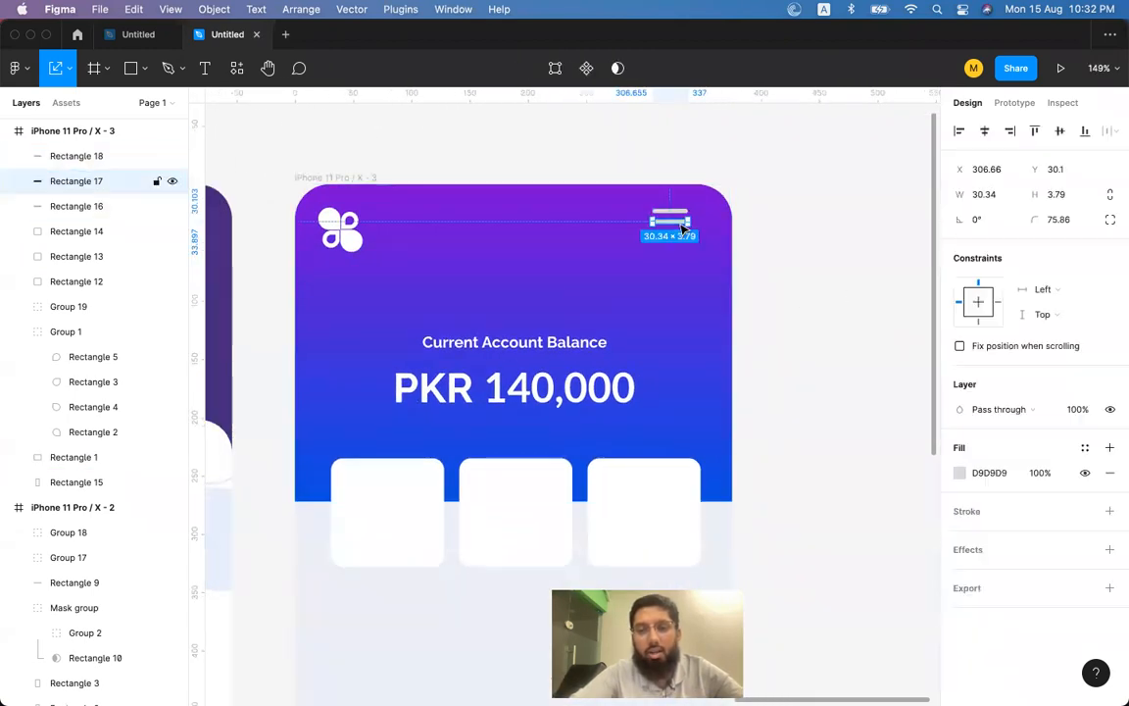
shift+click(673, 232)
shift+click(674, 211)
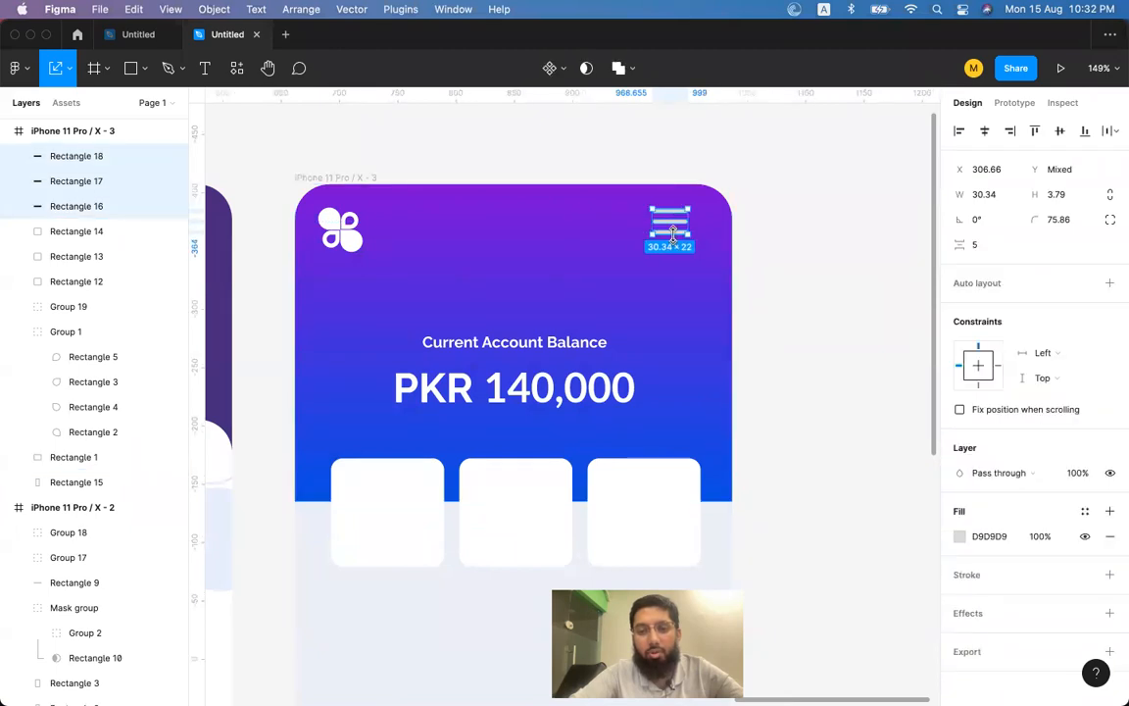
key(i)
click(690, 517)
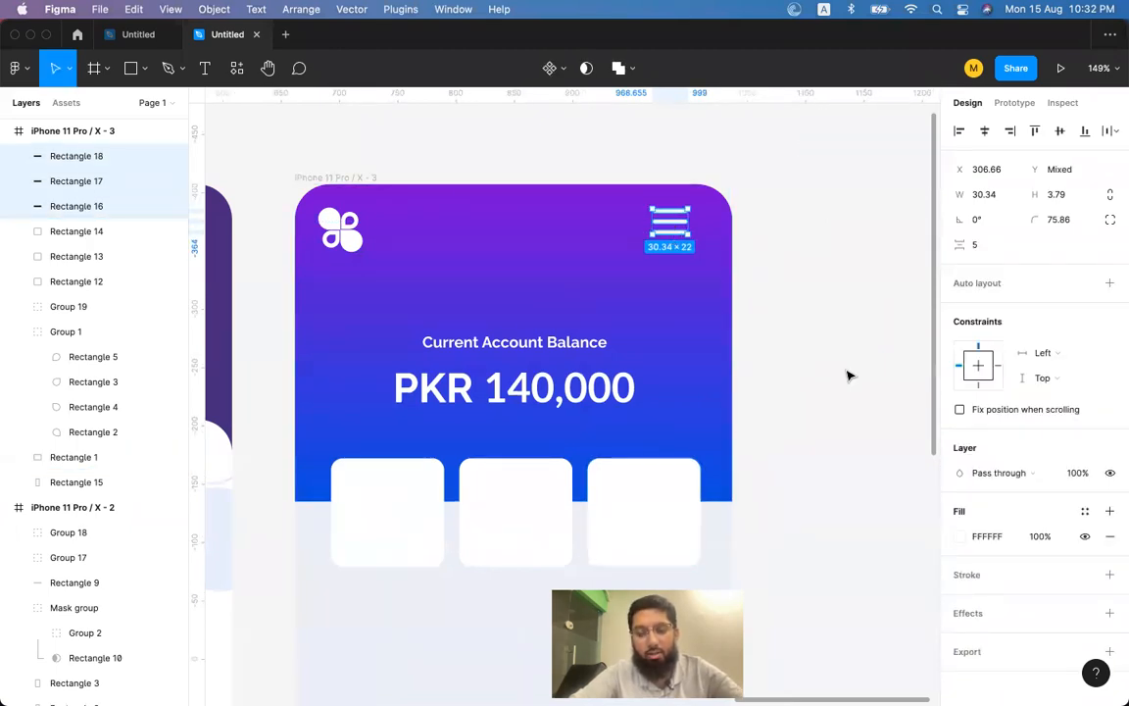
key(super+g)
click(852, 282)
Centre the menu group vertically on the logo and align it with the third card's right edge.
click(669, 224)
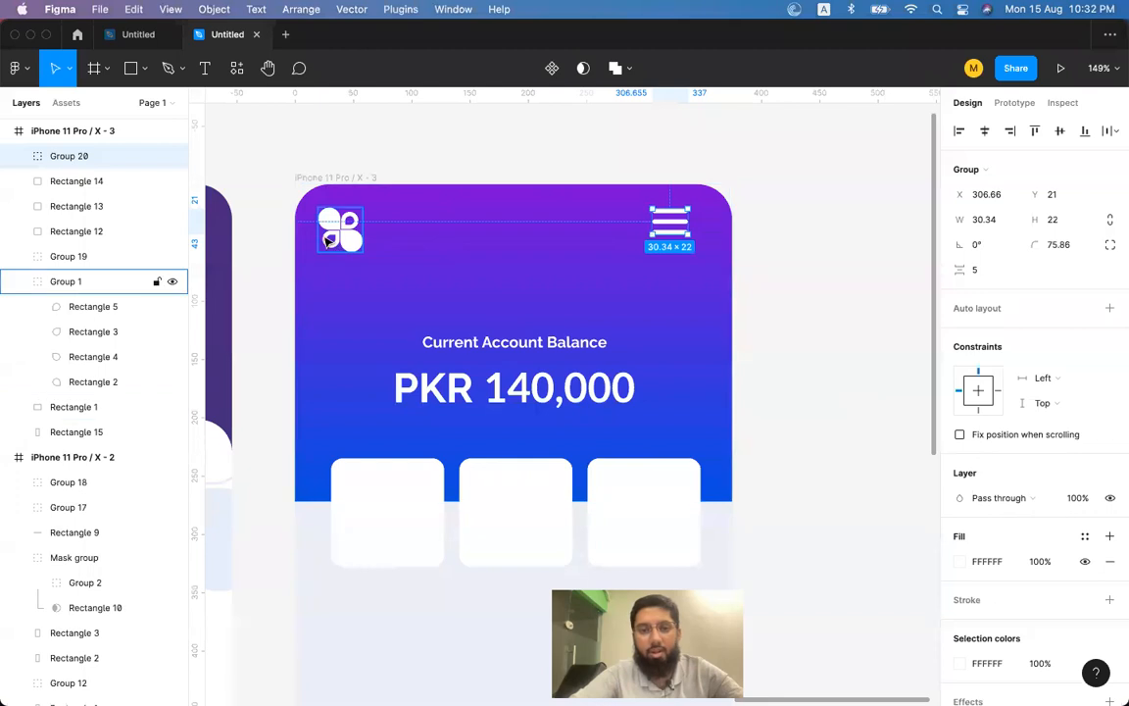
shift+click(330, 239)
click(1087, 139)
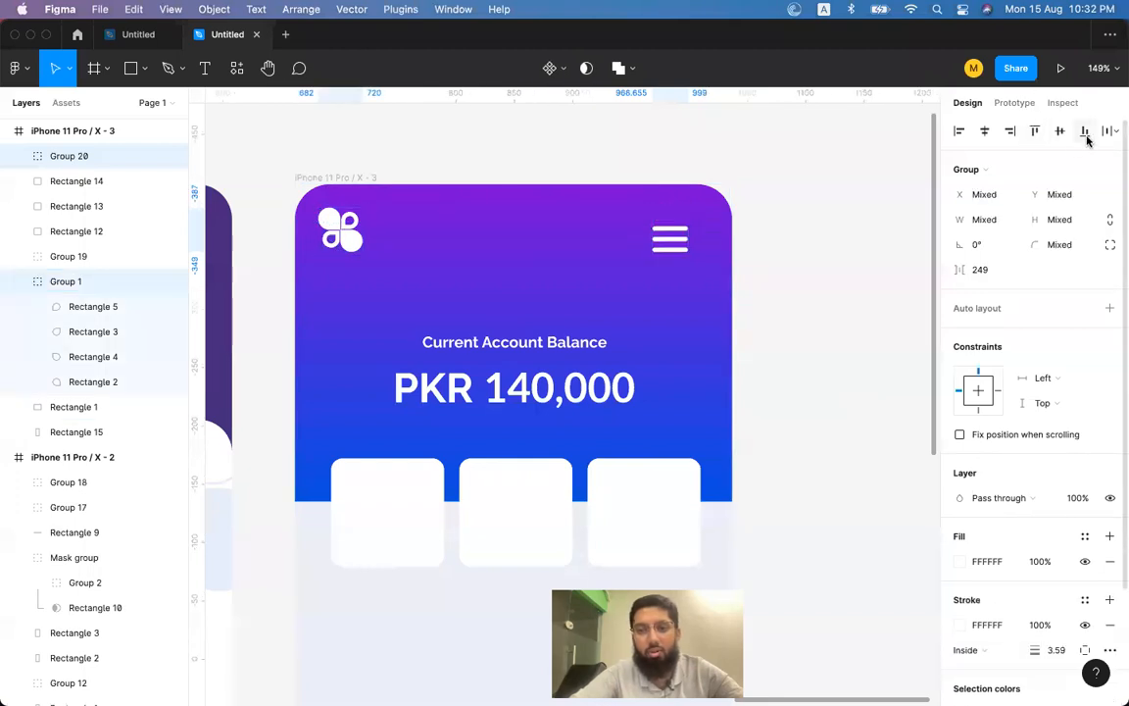
click(1060, 138)
click(777, 254)
click(670, 231)
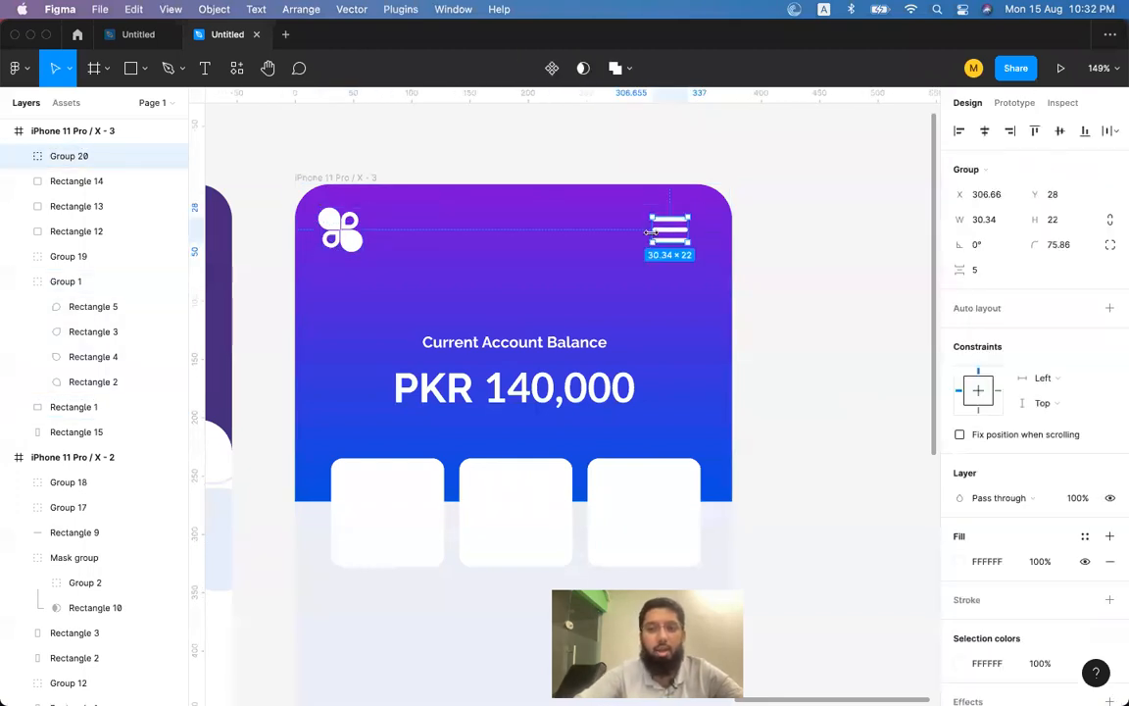
shift+click(664, 506)
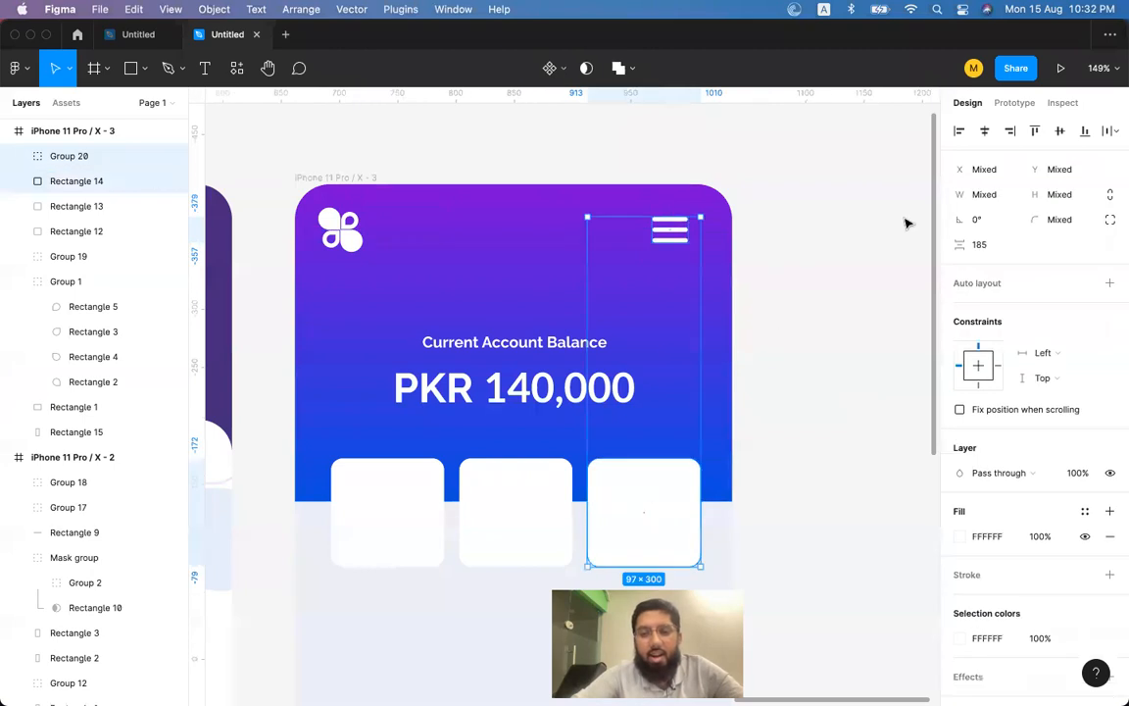
click(1010, 131)
click(812, 265)
click(684, 238)
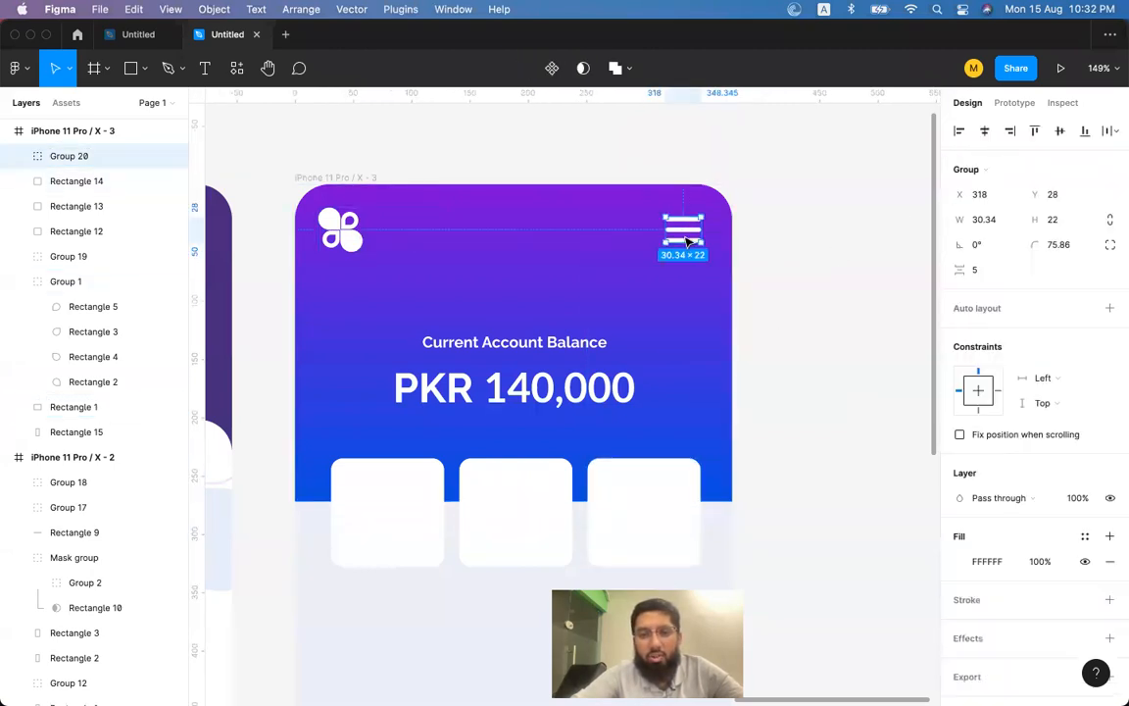
drag(687, 240, 699, 240)
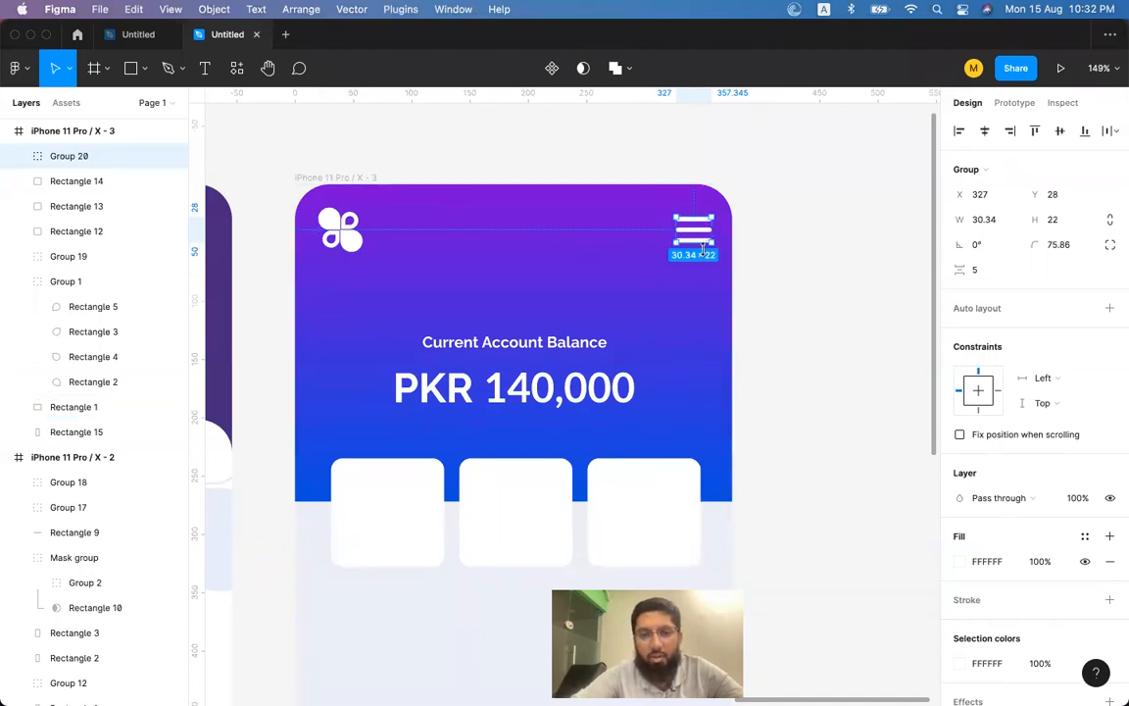
Move the logo slightly left and group it with the menu bars.
click(349, 243)
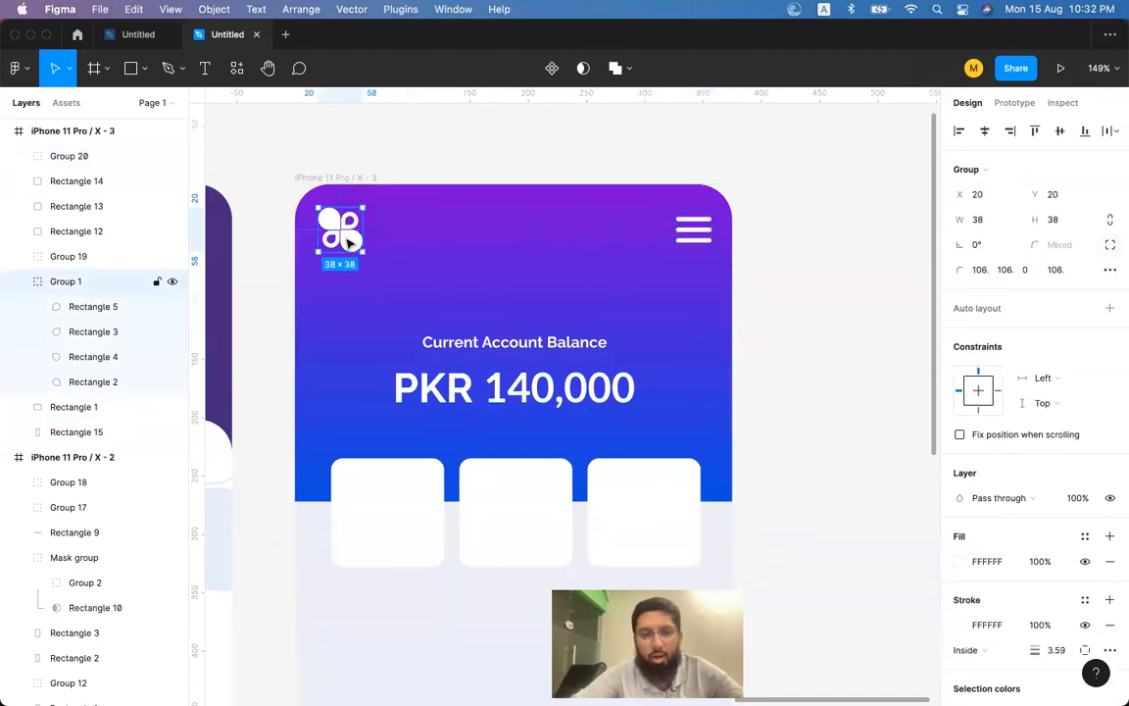
drag(348, 241, 338, 241)
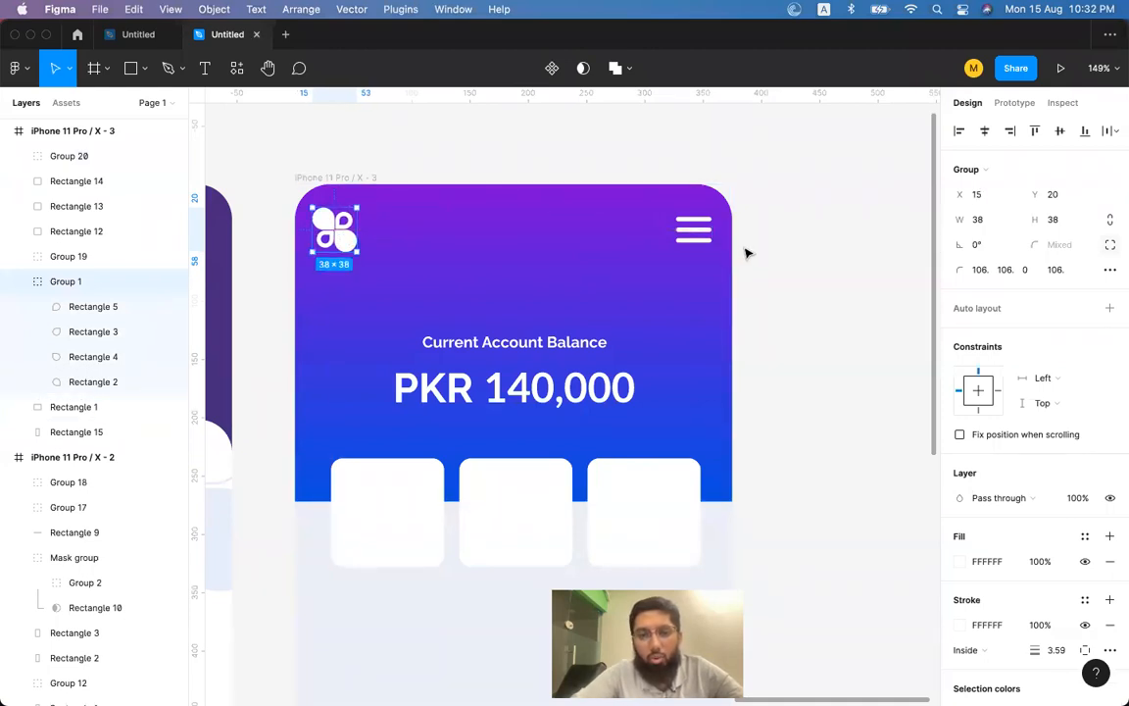
shift+click(689, 232)
key(super+g)
Centre the logo-and-menu row horizontally and move the balance text up slightly.
click(744, 239)
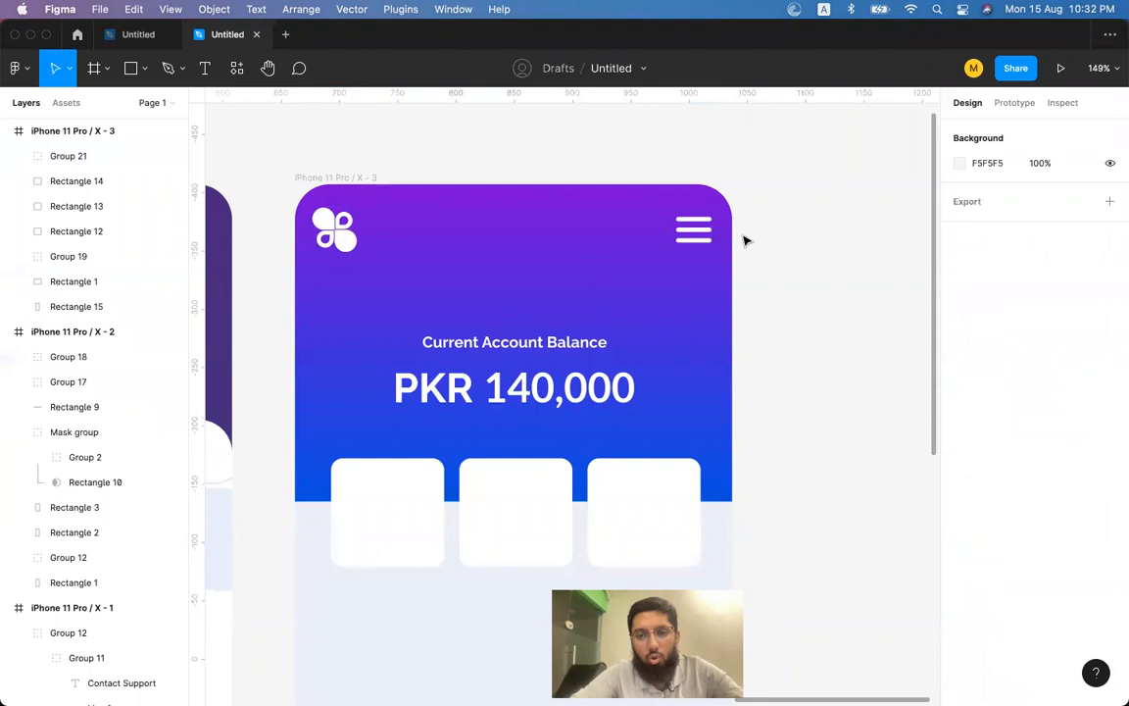
click(693, 232)
click(985, 131)
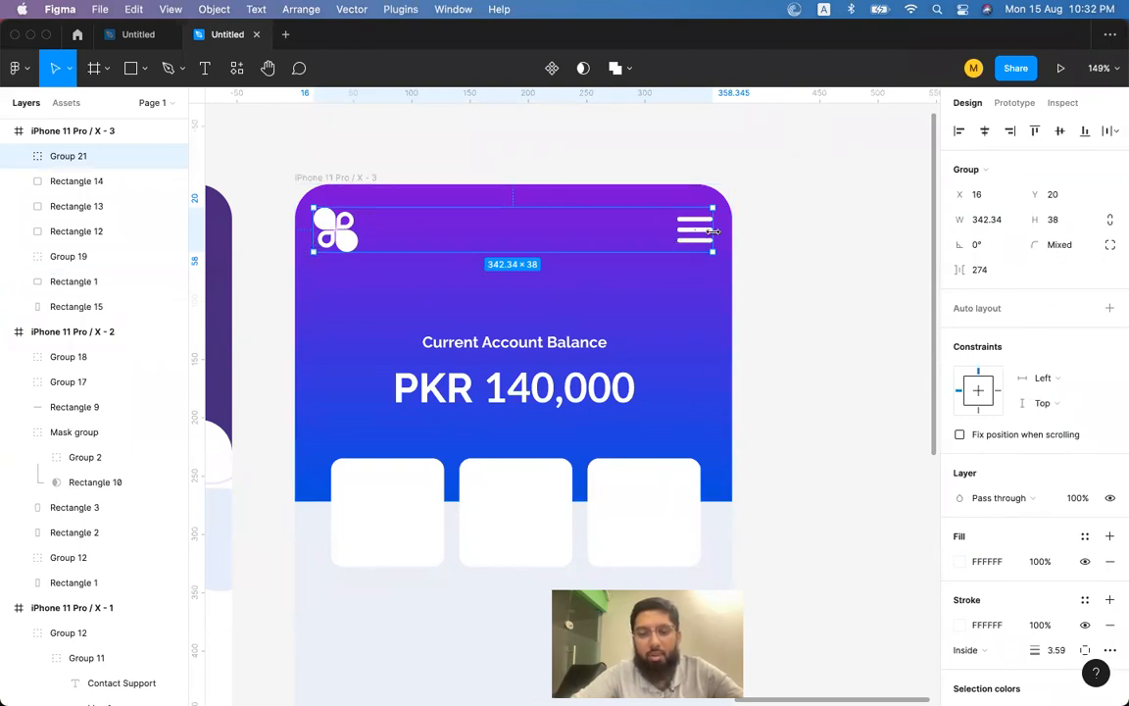
scroll(714, 230, down, 3)
click(511, 296)
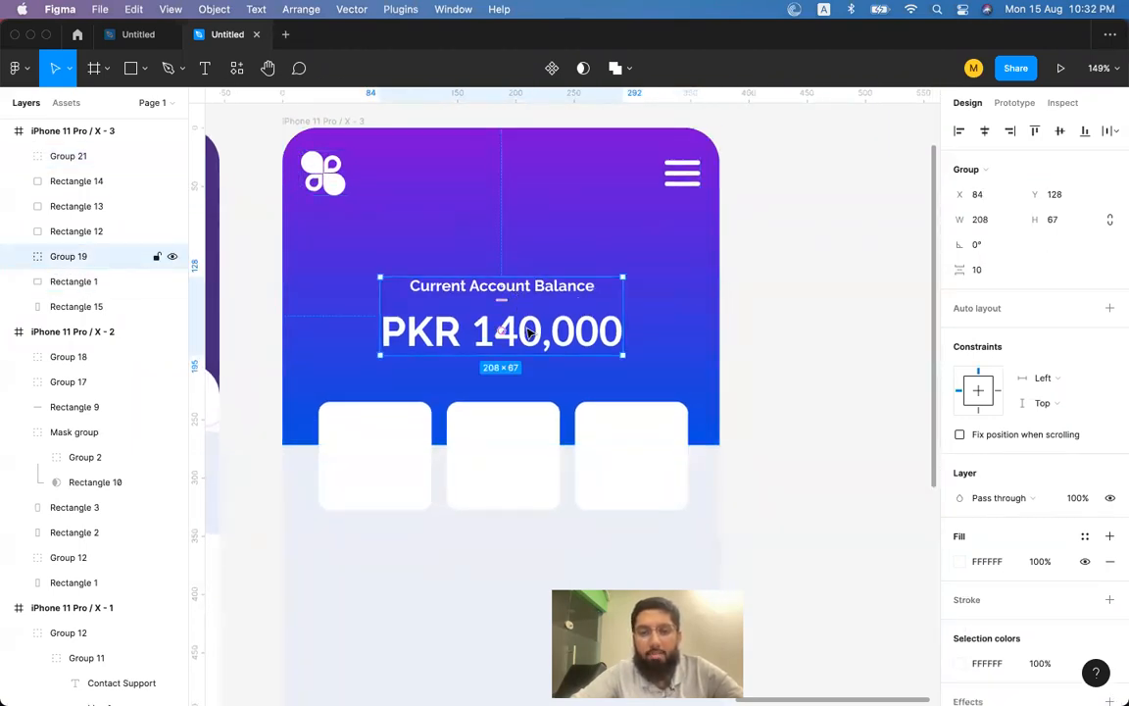
drag(526, 333, 527, 322)
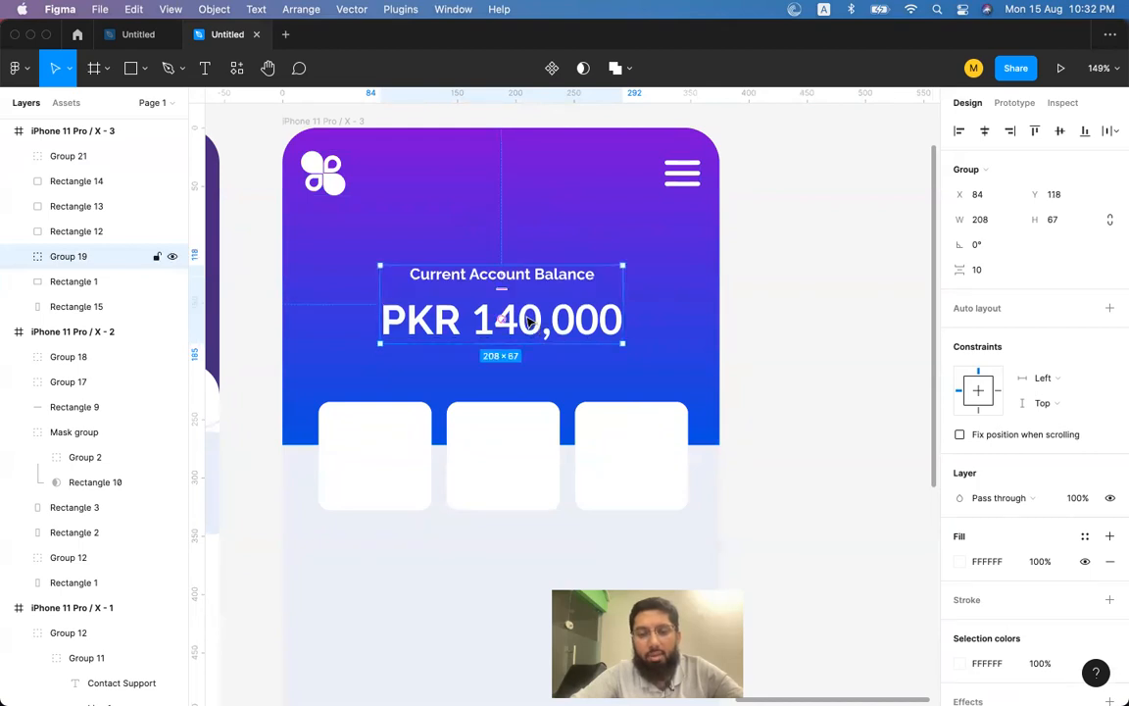
Align the first card's left edge with the logo and drag out side ruler guides.
click(397, 452)
shift+click(321, 183)
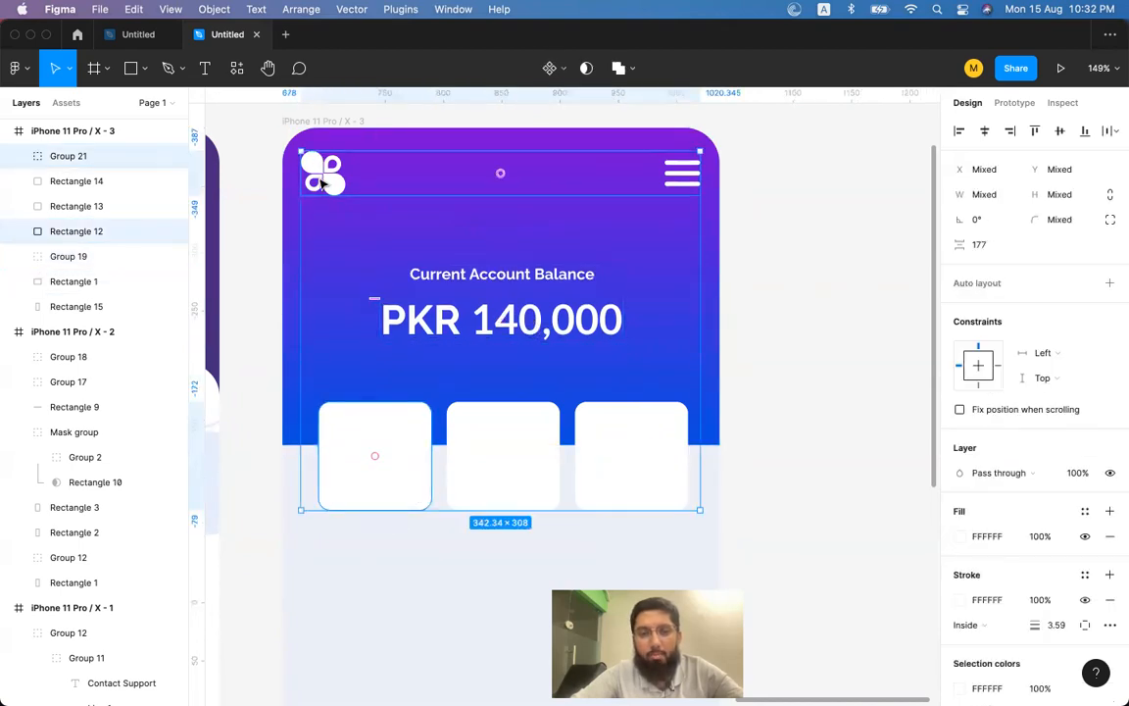
key(alt+a)
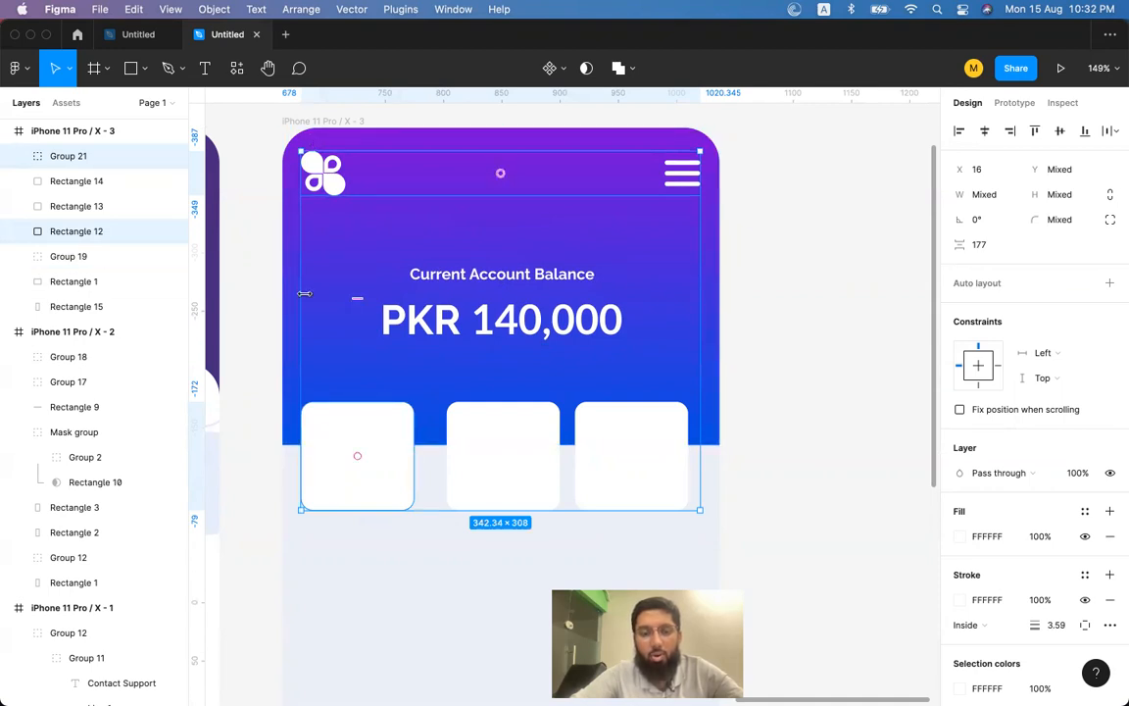
scroll(306, 295, down, 2)
drag(197, 264, 322, 280)
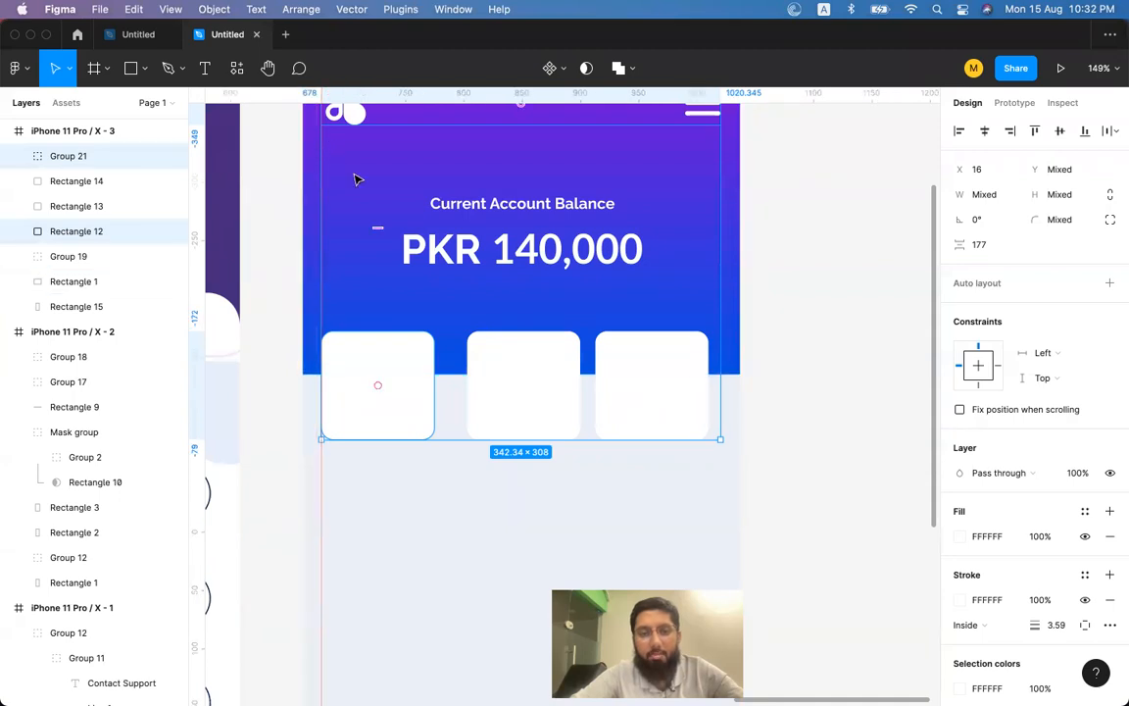
scroll(357, 180, up, 3)
drag(196, 294, 693, 288)
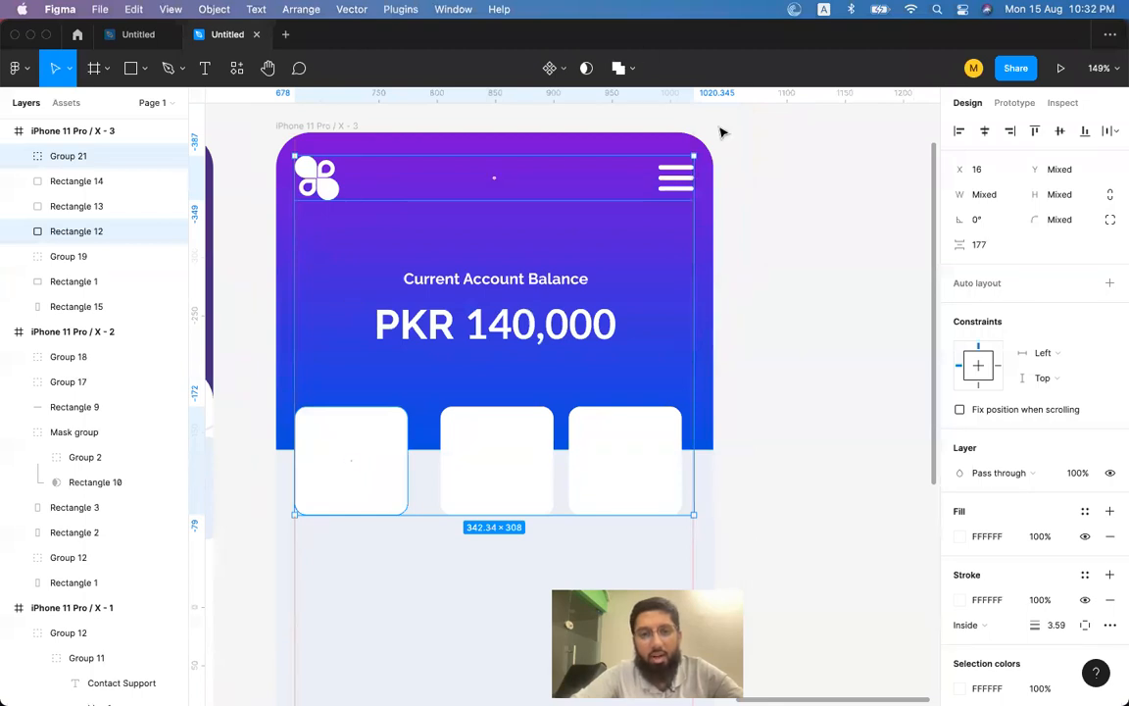
Move the middle and third cards left to tighten spacing, then select all three.
click(776, 338)
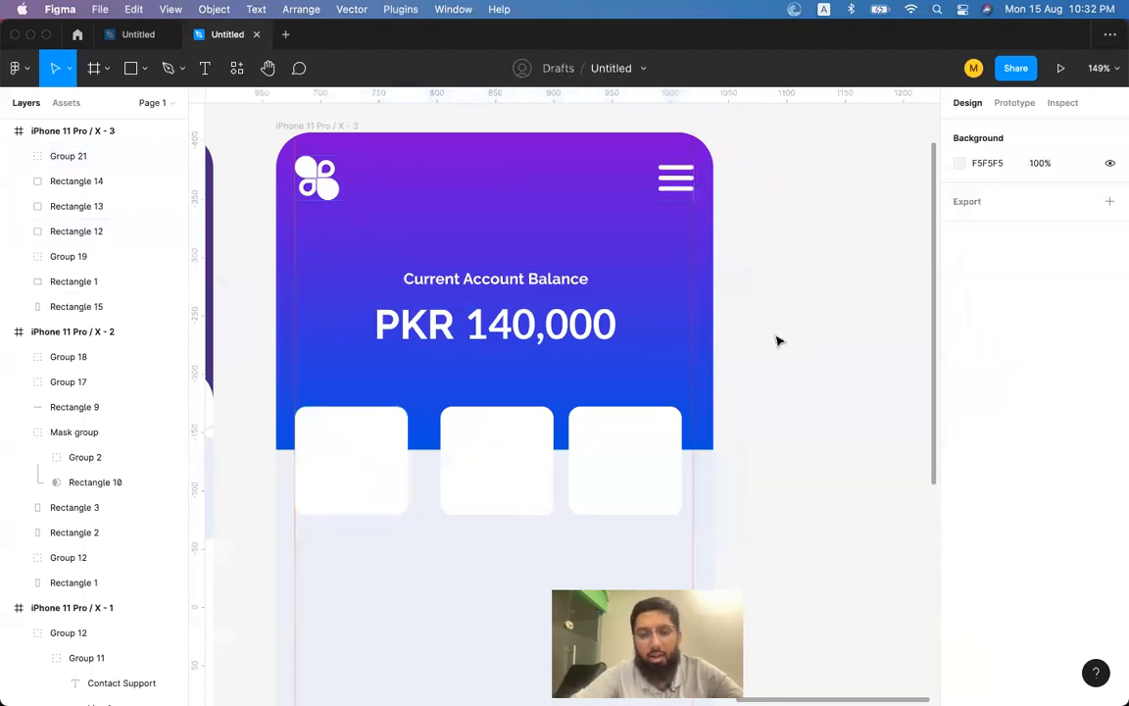
click(354, 451)
drag(457, 449, 444, 451)
drag(575, 449, 559, 449)
shift+click(477, 451)
shift+click(361, 454)
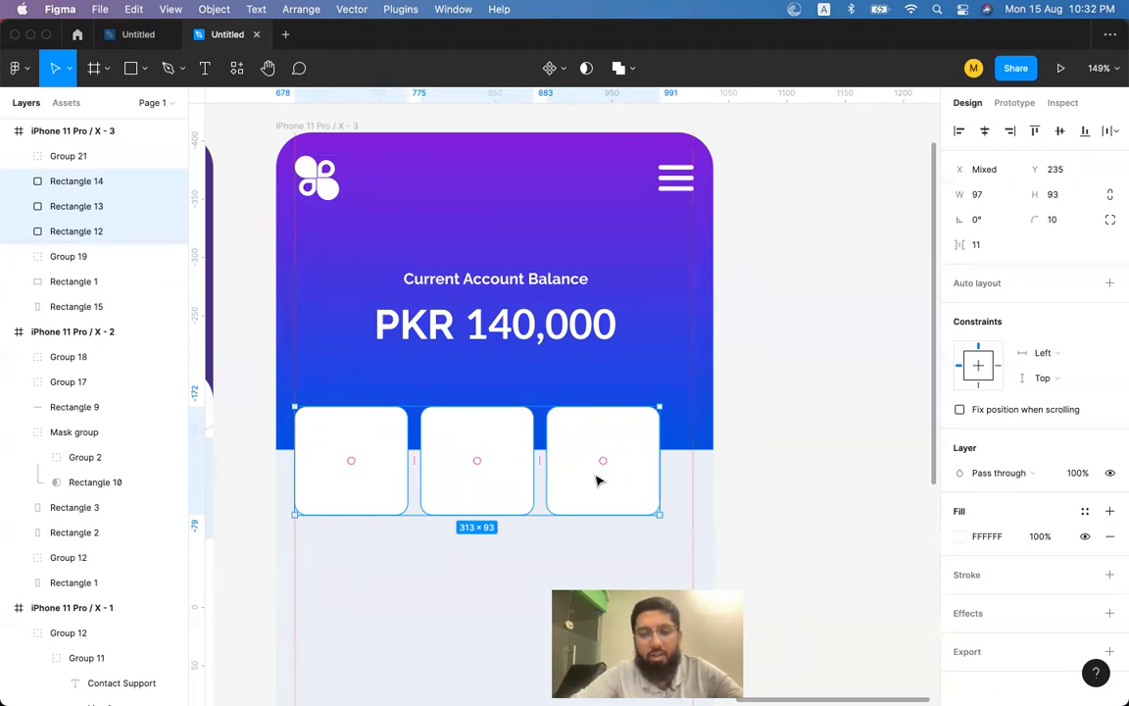
Enlarge the cards to 102 px tall and snap their right edge to the guide.
drag(659, 515, 676, 526)
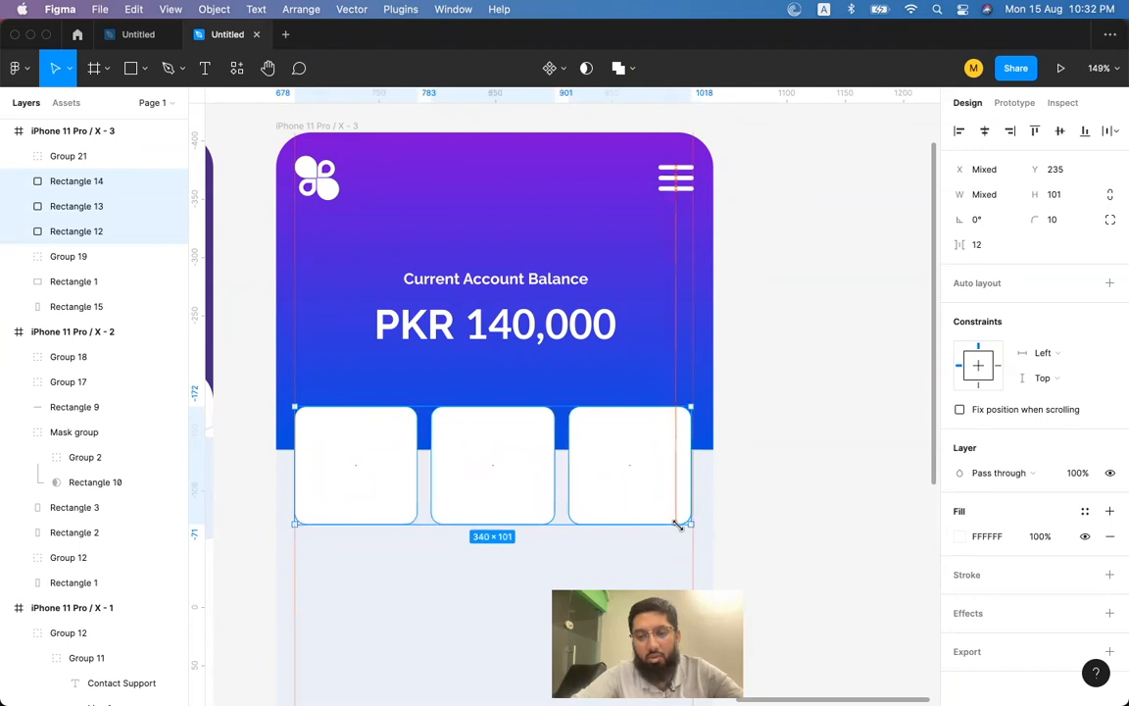
scroll(679, 525, up, 10)
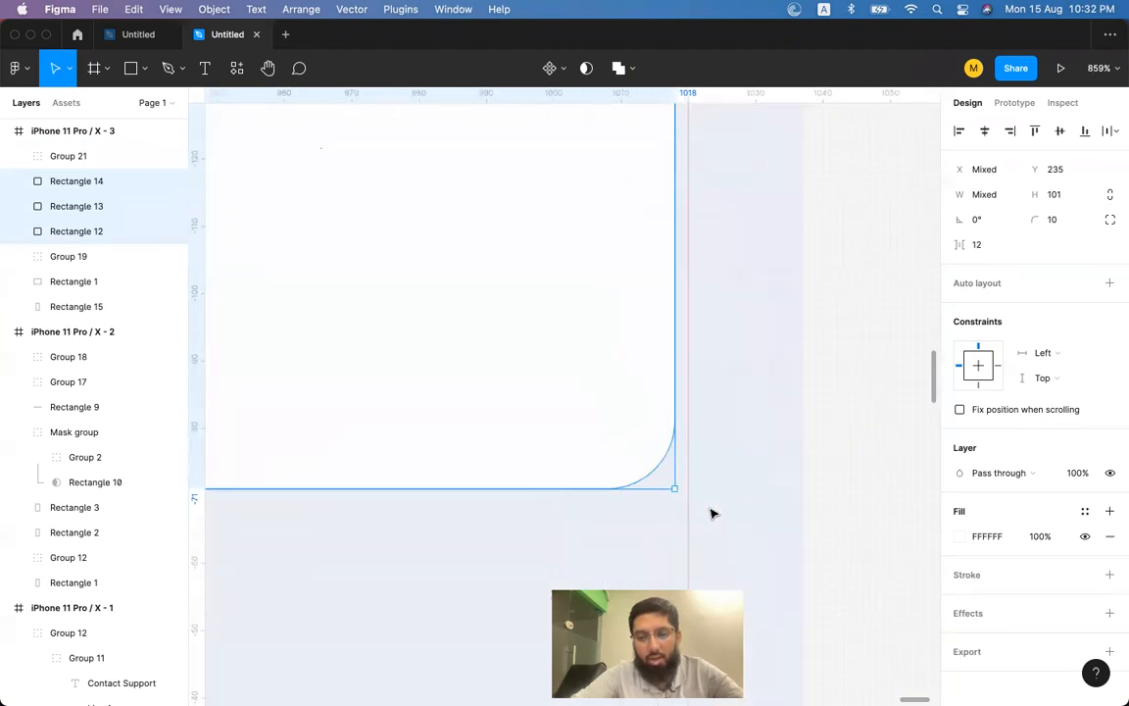
drag(692, 463, 698, 466)
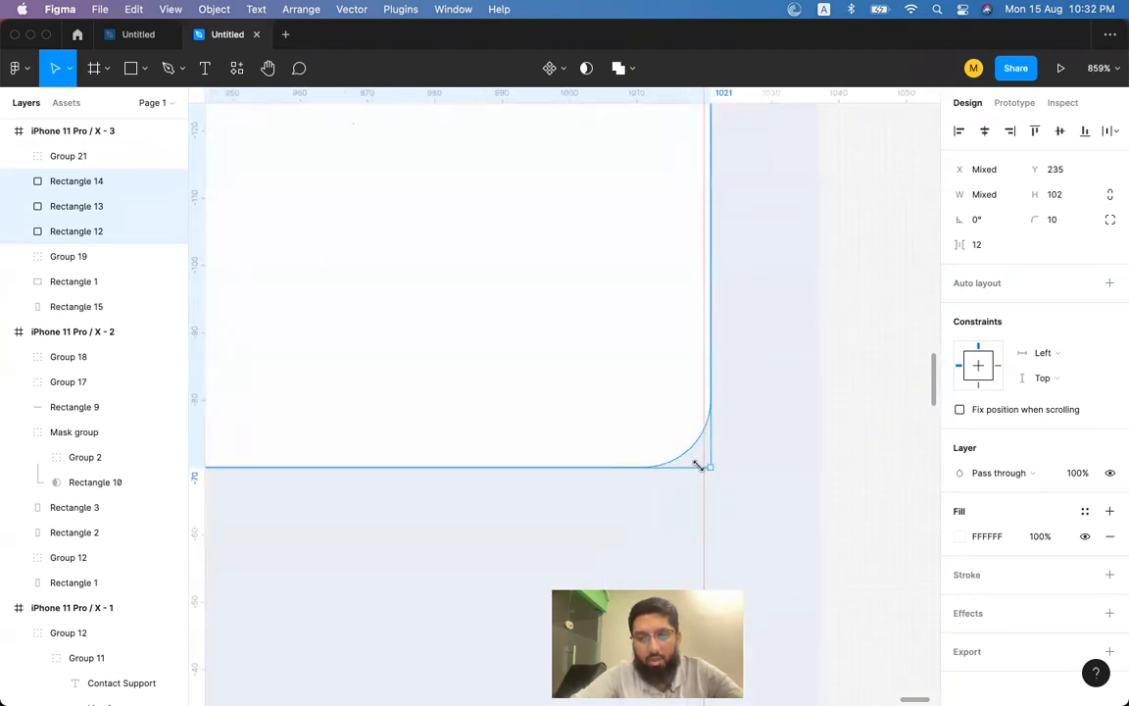
scroll(698, 468, down, 10)
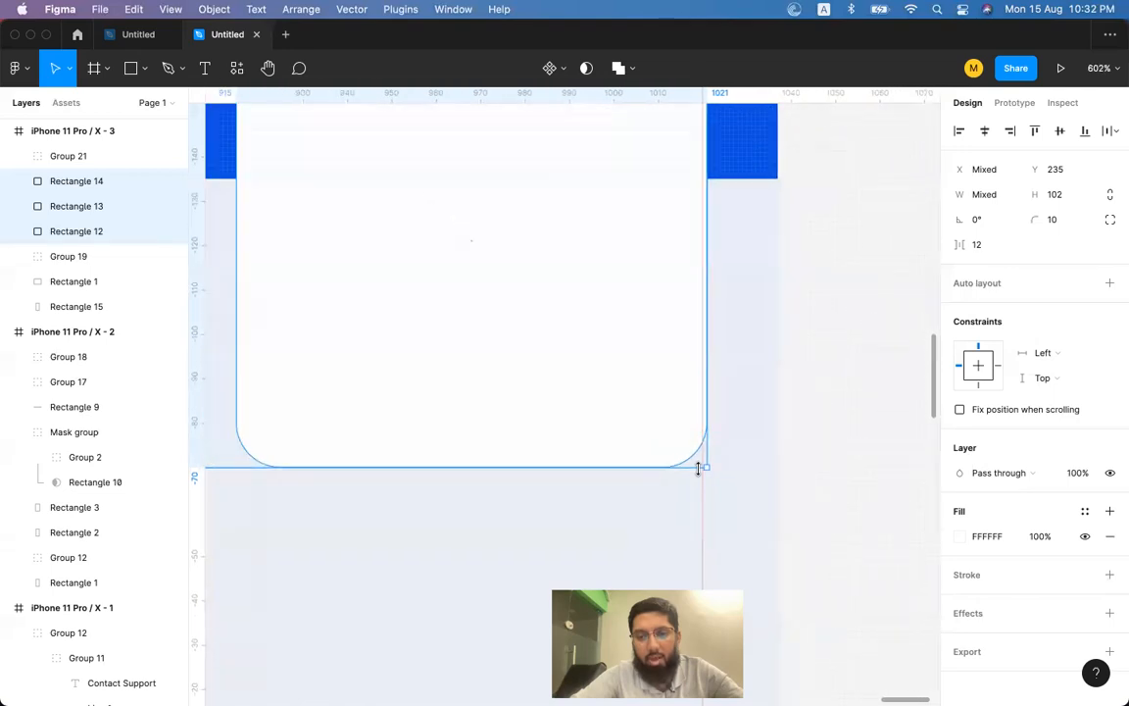
scroll(698, 467, up, 5)
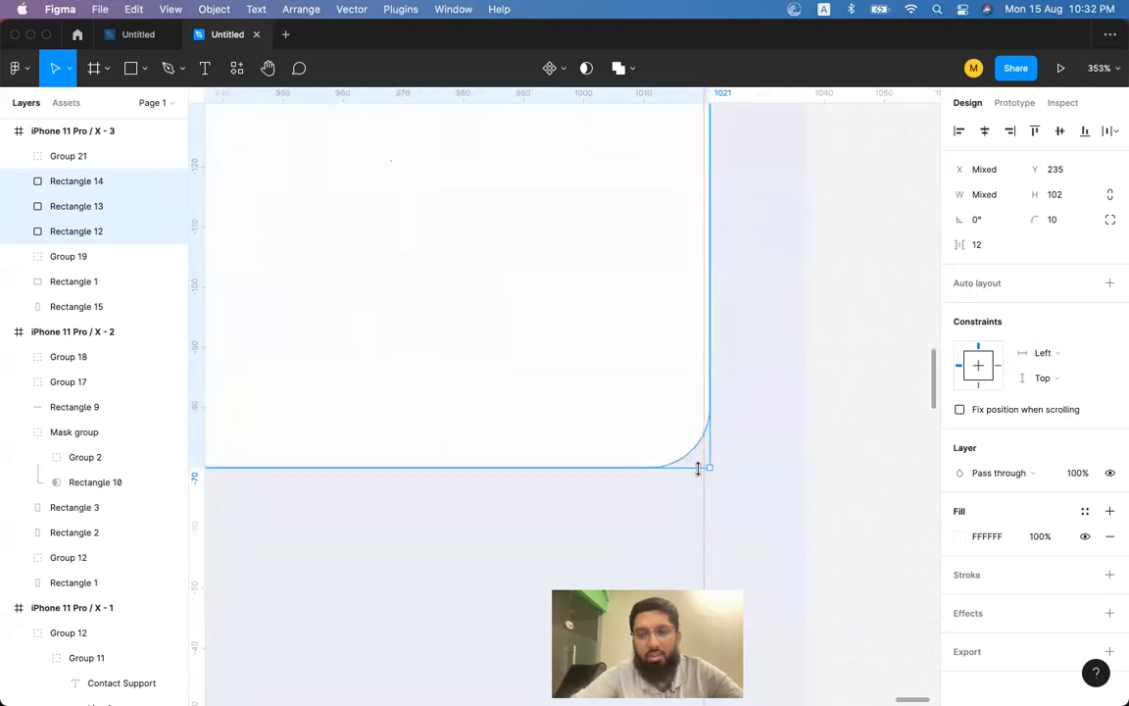
drag(706, 322, 704, 309)
scroll(705, 309, down, 5)
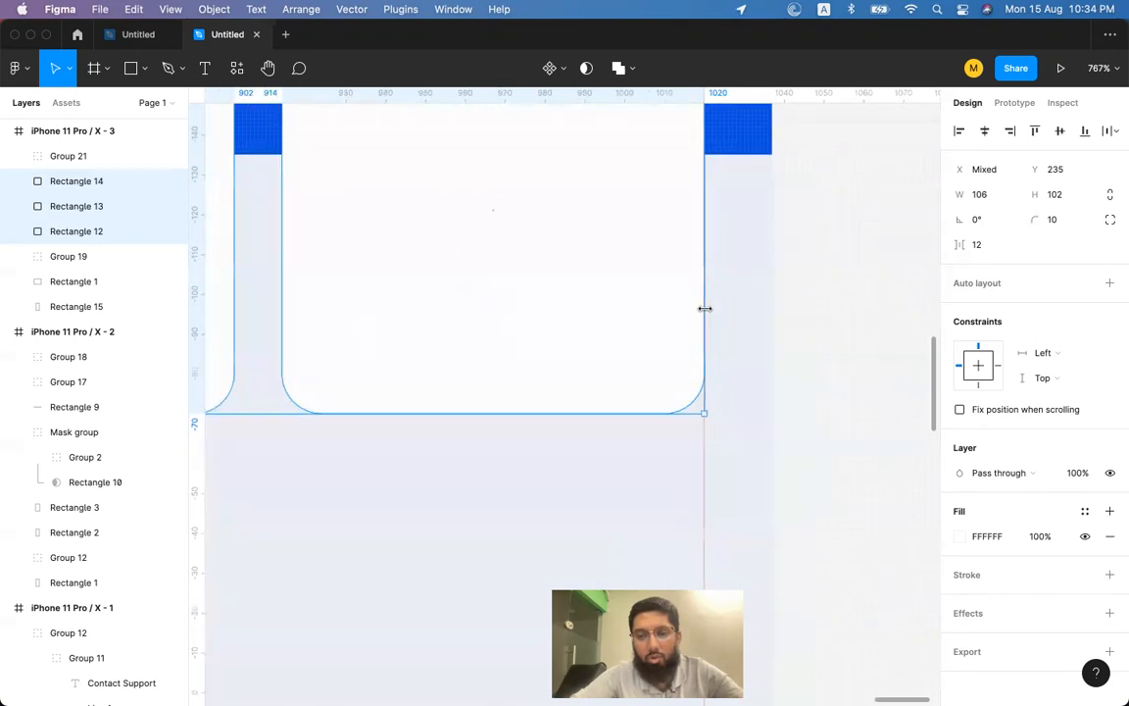
scroll(704, 309, down, 3)
scroll(706, 311, up, 1)
Deselect the cards and select the blue header background.
click(857, 346)
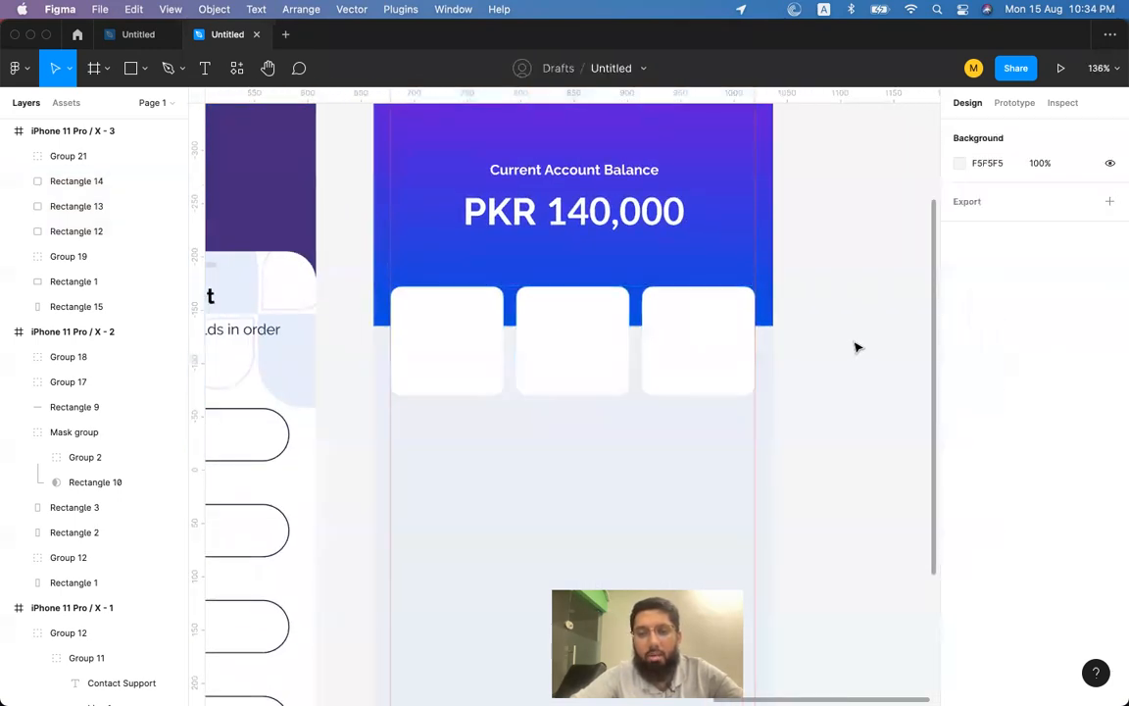
scroll(857, 347, right, 1)
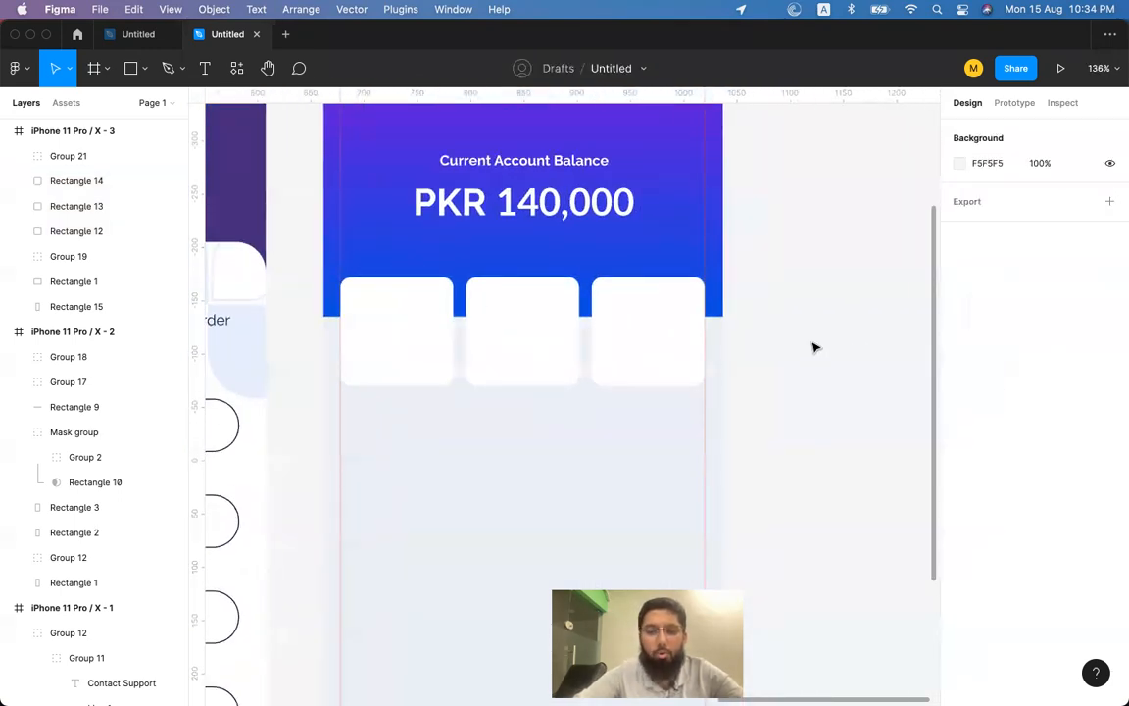
click(685, 256)
scroll(680, 252, up, 3)
scroll(681, 252, left, 1)
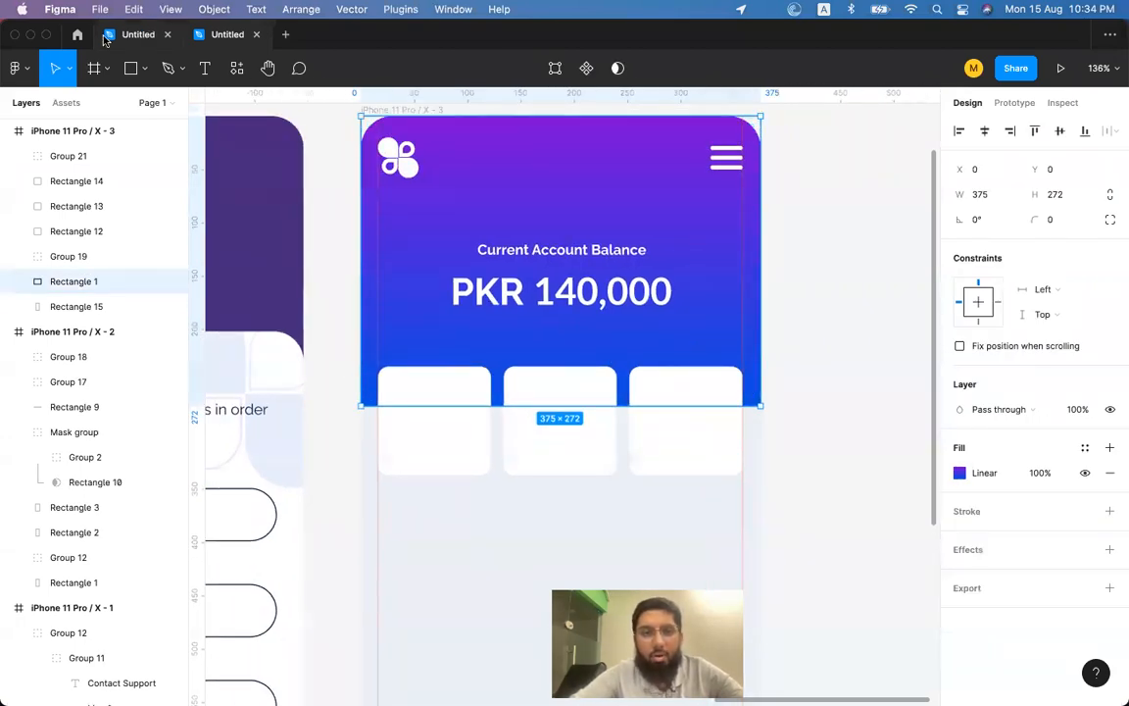
Undo a stray pen point and return to the Move tool.
click(170, 71)
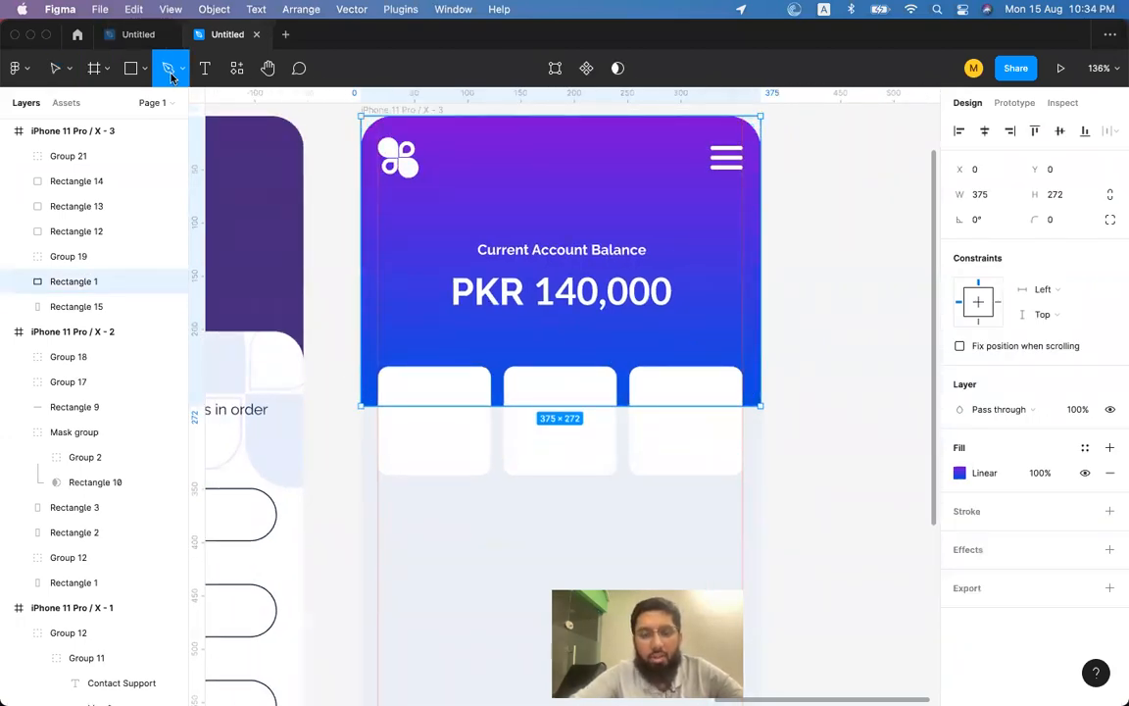
click(577, 404)
key(ctrl+z)
key(f)
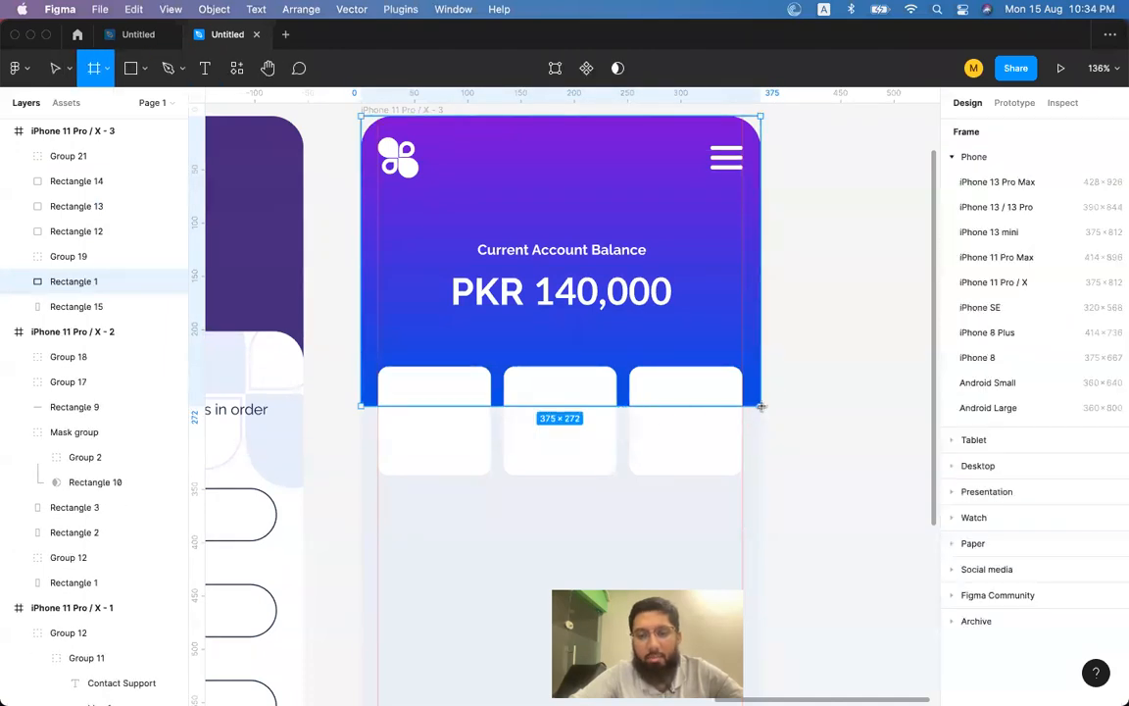
key(v)
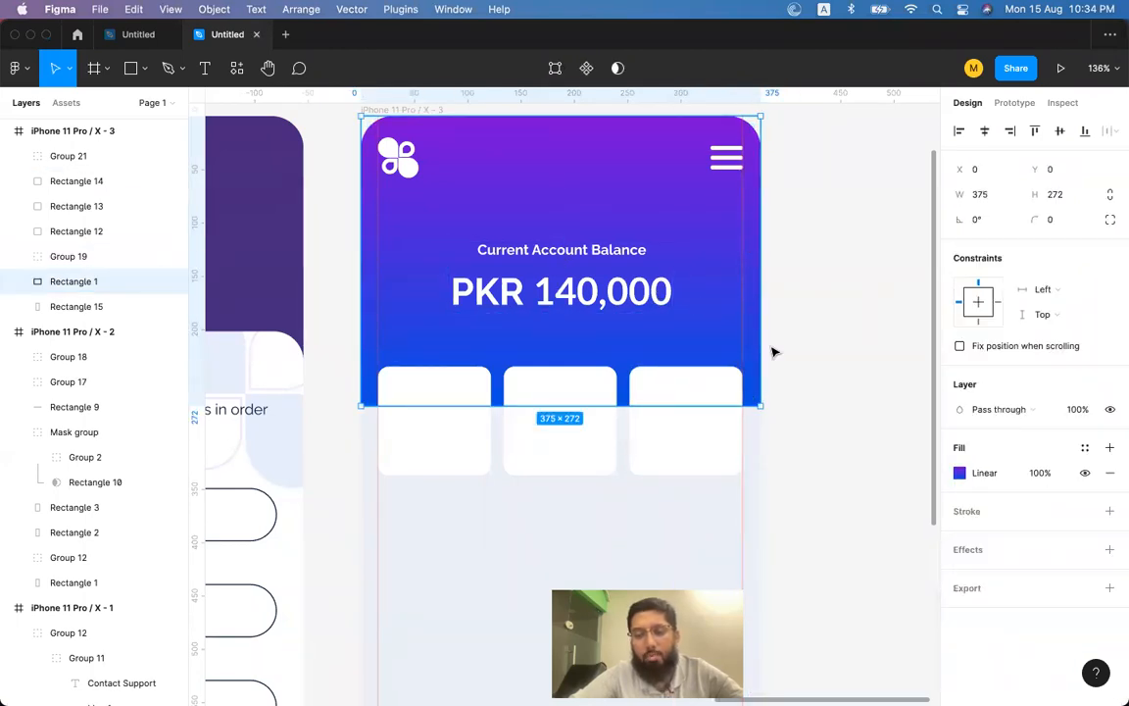
Give the header independent corners with bottom-left and bottom-right radii of 100.
click(1109, 220)
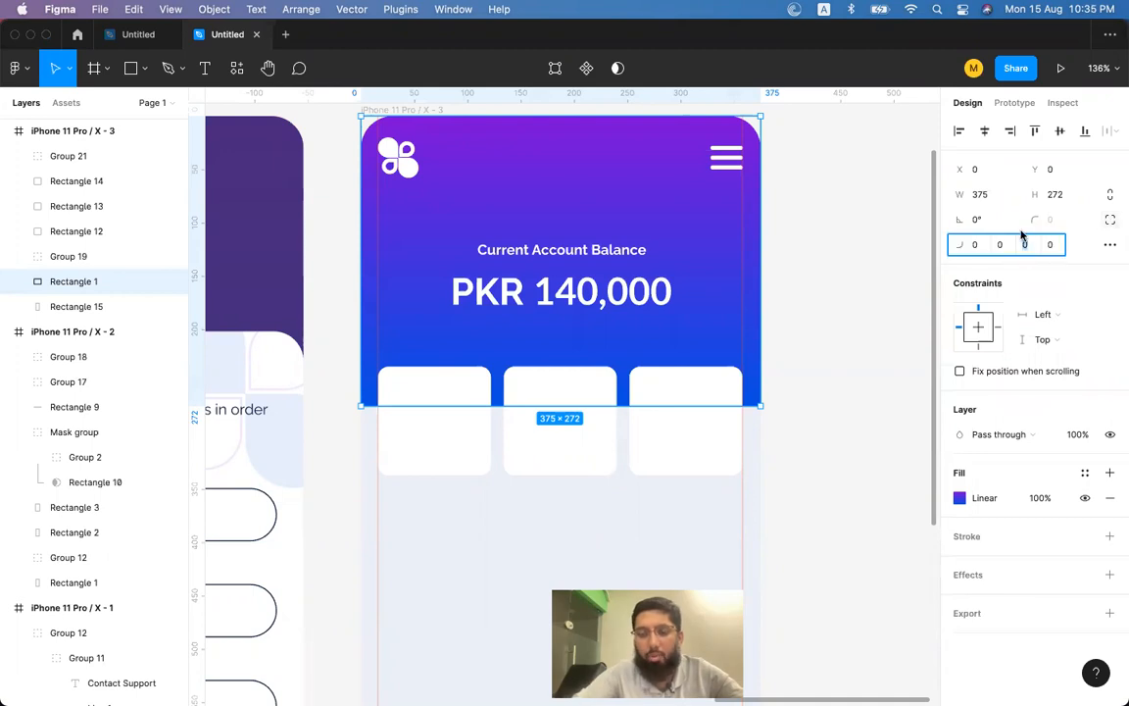
key(Return)
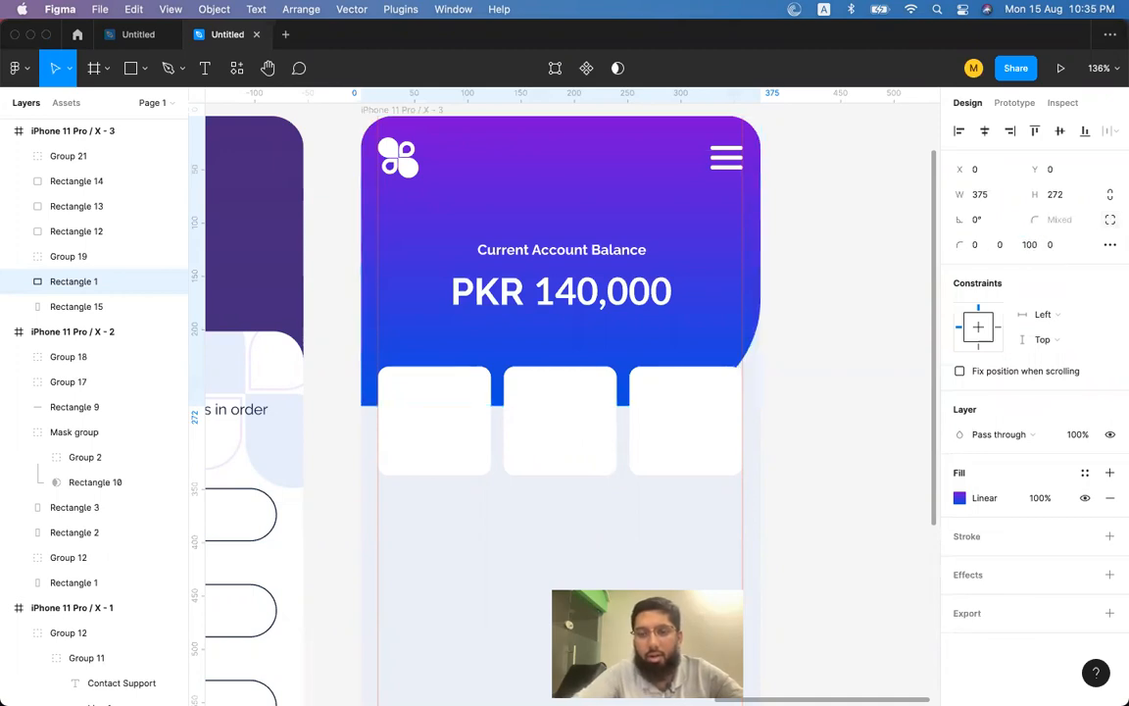
click(1050, 245)
text(100)
key(Return)
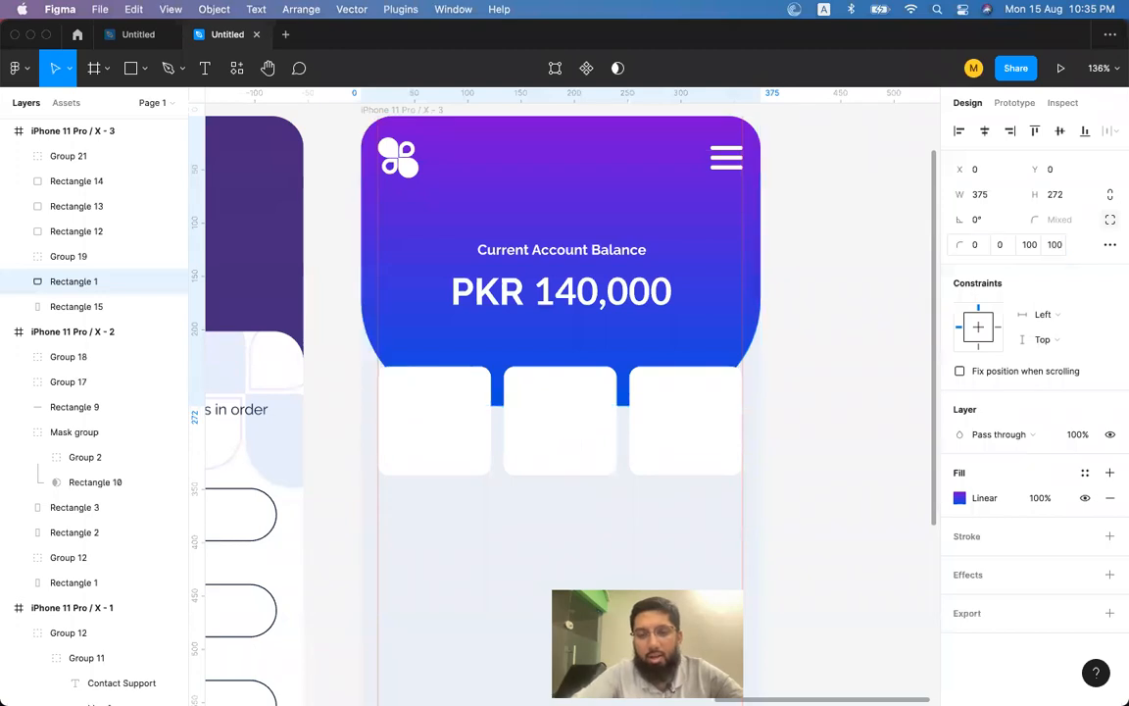
Move the three white cards up so they overlap the header's lower edge.
click(424, 456)
shift+click(560, 436)
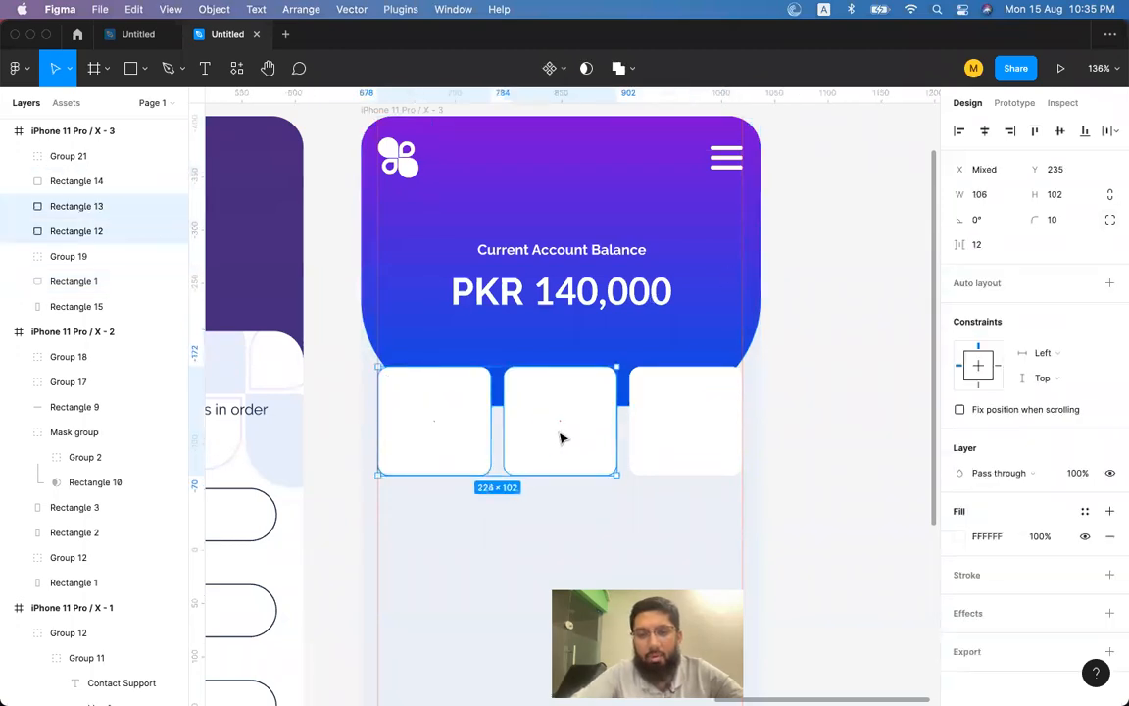
shift+click(668, 437)
drag(668, 437, 675, 410)
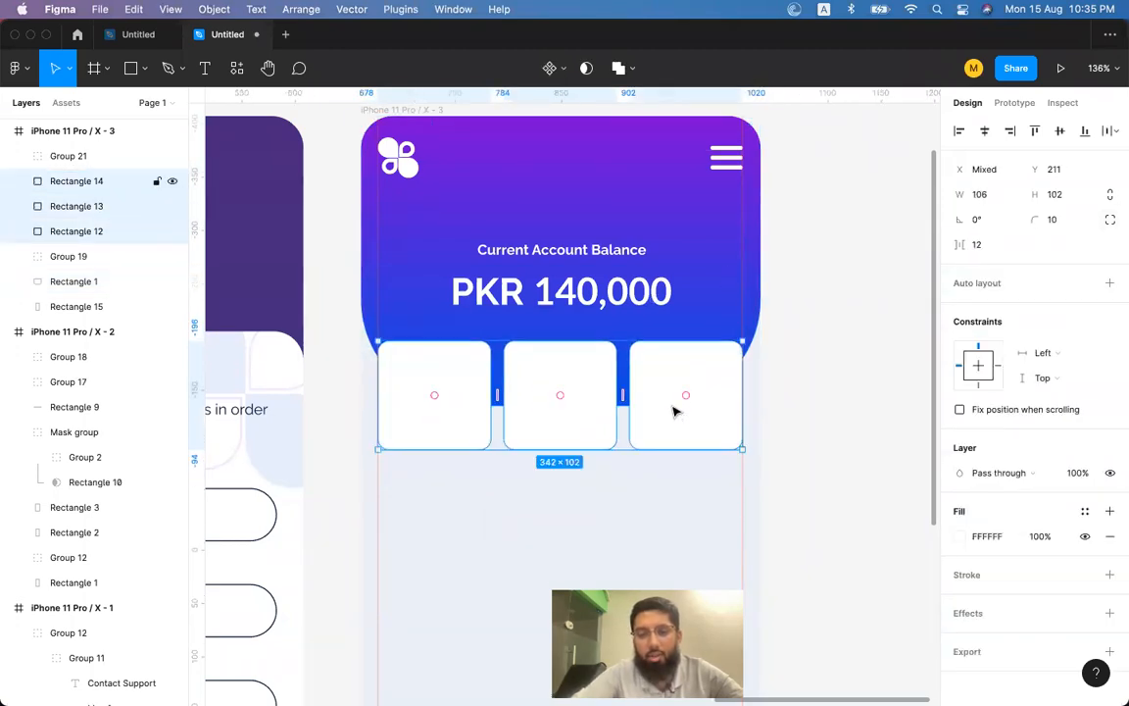
click(832, 364)
scroll(833, 364, up, 2)
scroll(832, 364, down, 5)
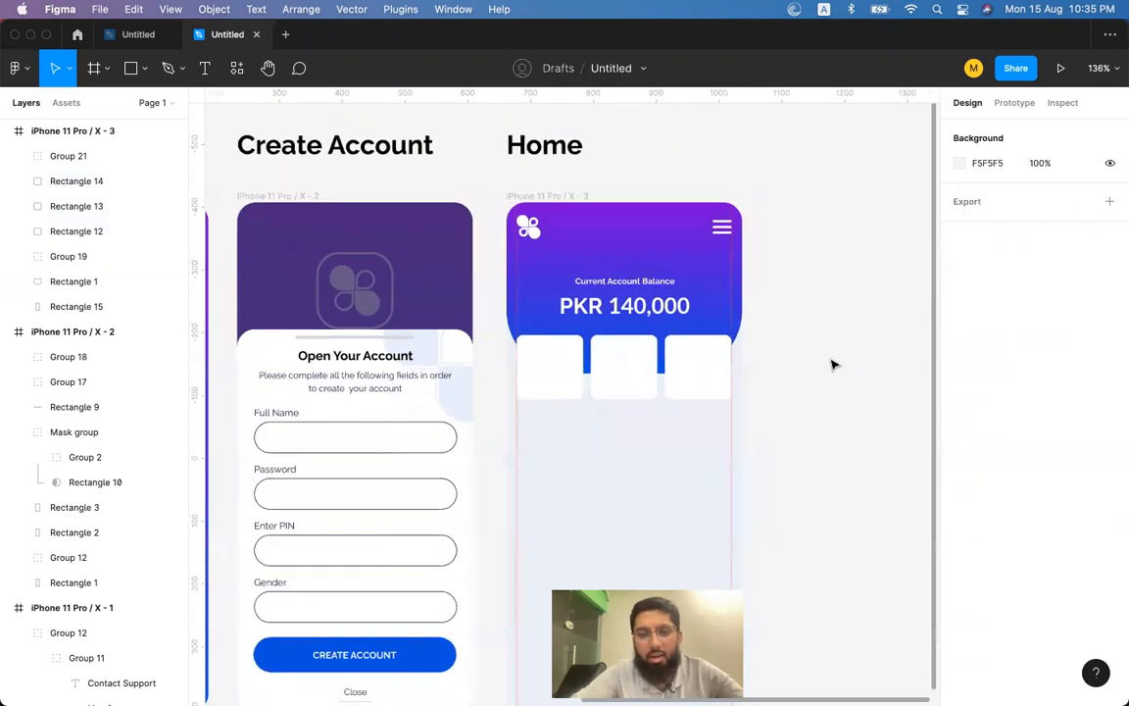
scroll(832, 364, up, 4)
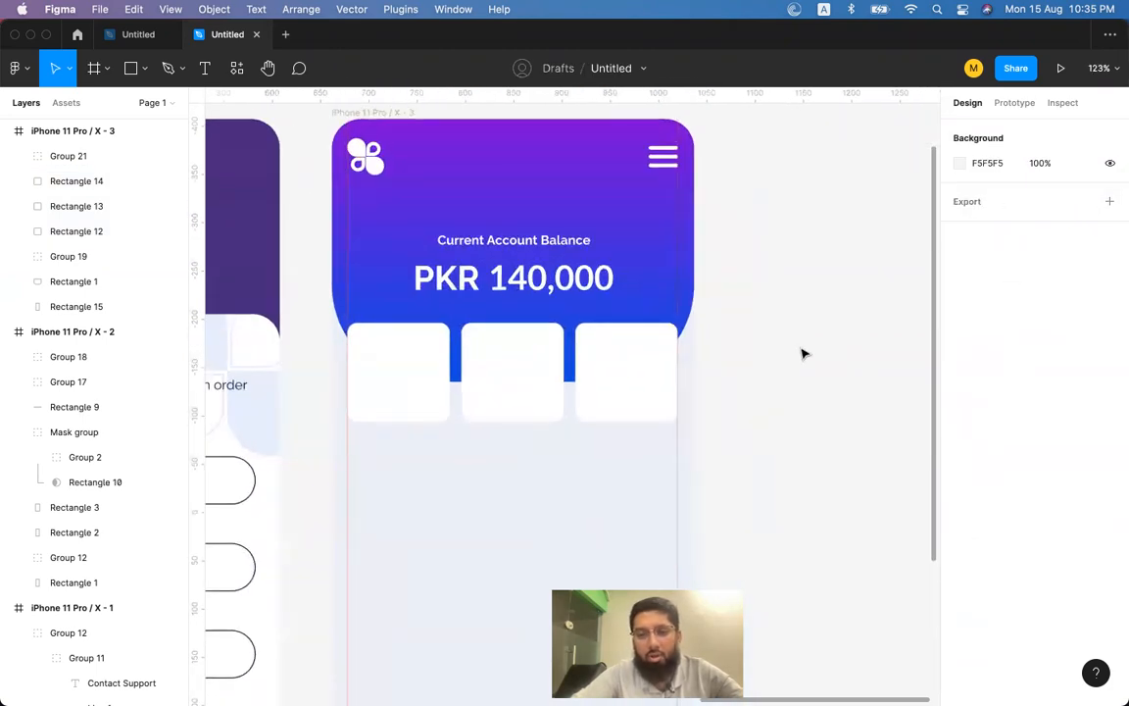
Reduce the header's bottom-right and bottom-left corner radii to 70.
click(643, 245)
click(1026, 250)
key(Return)
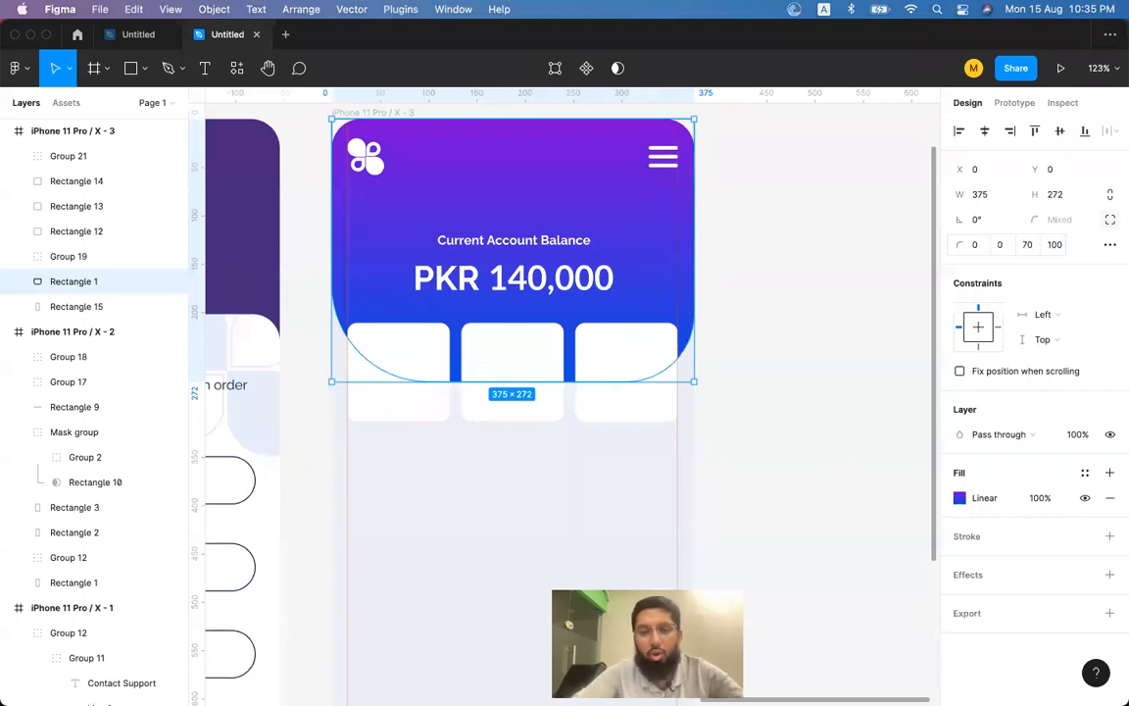
click(1055, 248)
text(70)
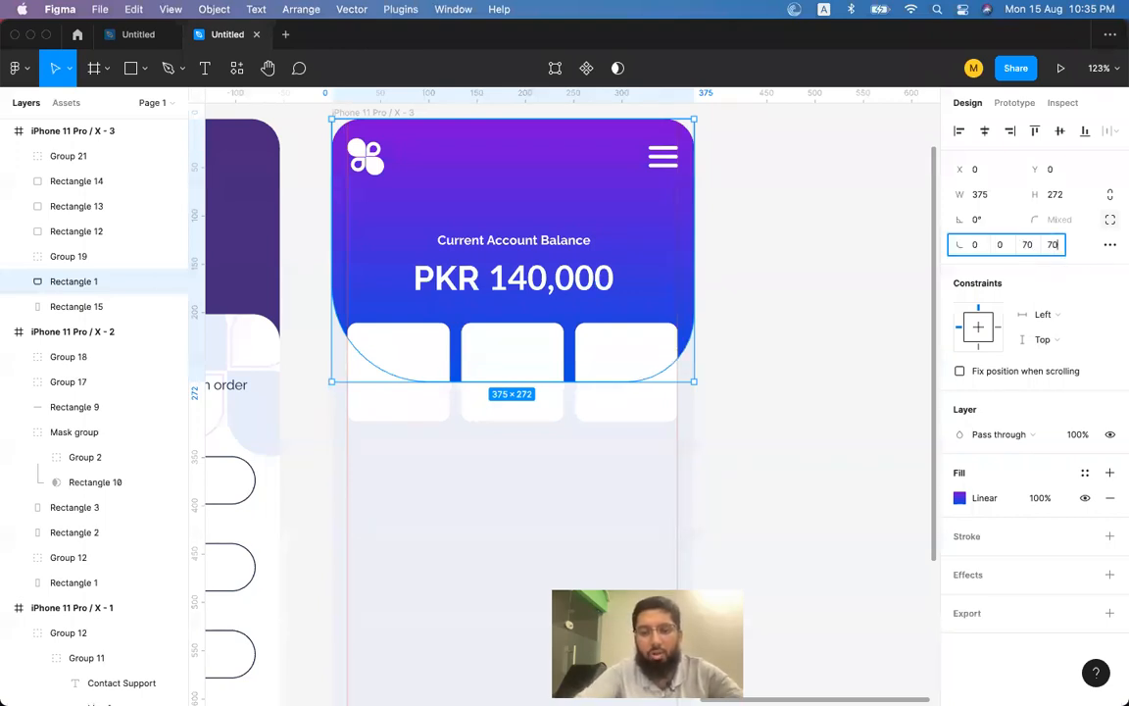
key(Return)
click(861, 268)
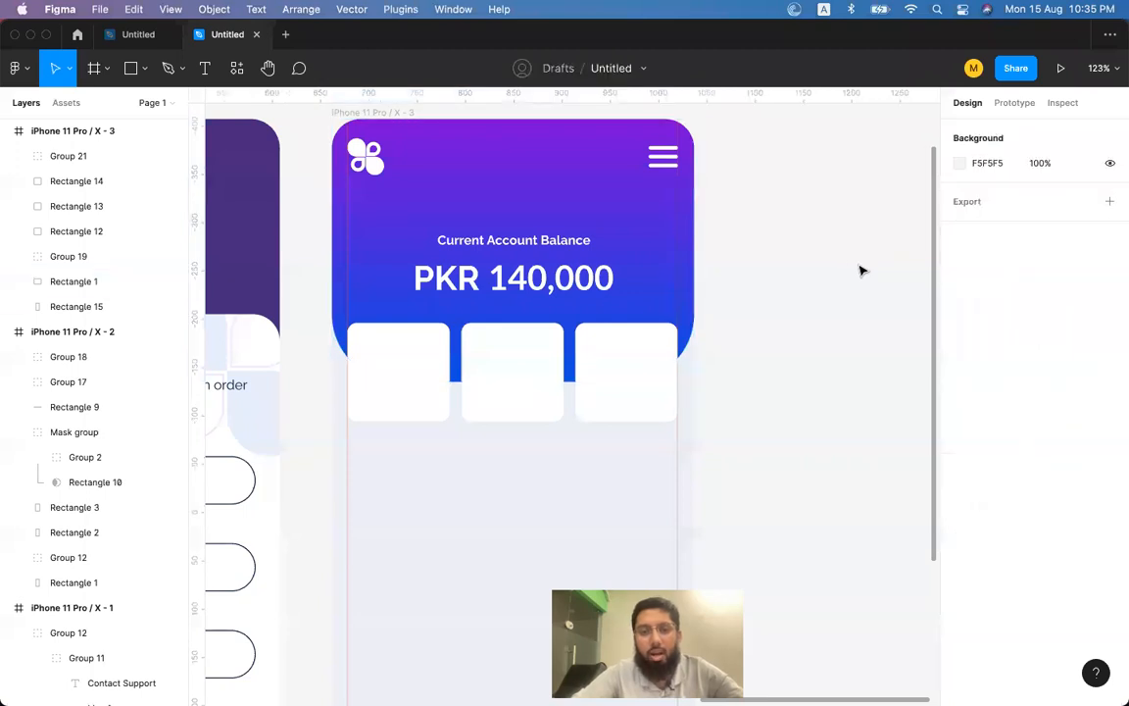
click(363, 372)
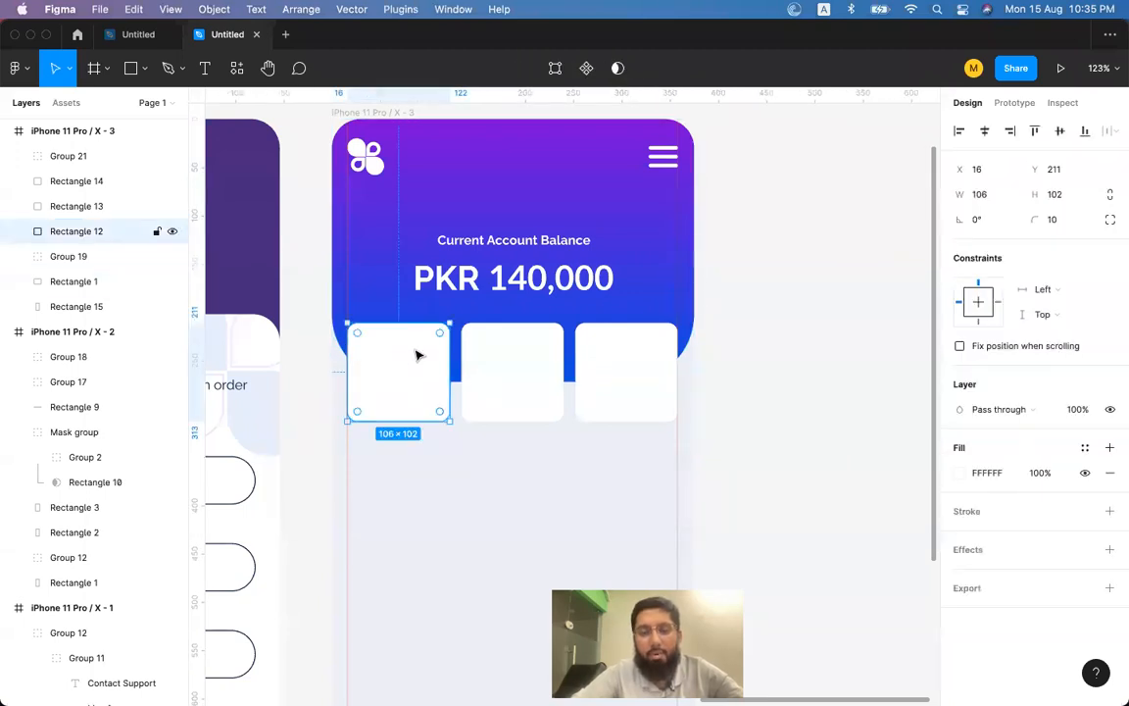
Add a 'Send' text label below the cards.
key(t)
click(365, 462)
text(Send)
key(Escape)
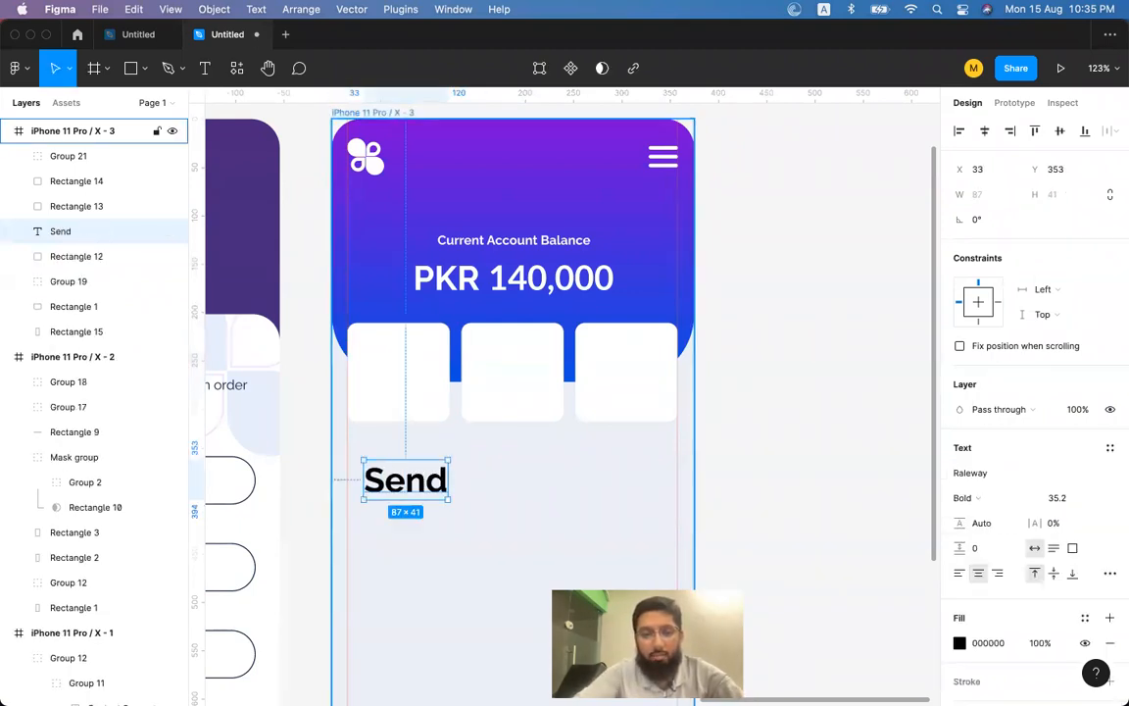
Duplicate the label to its right as 'Received' and 'Transactions'.
drag(419, 490, 517, 490)
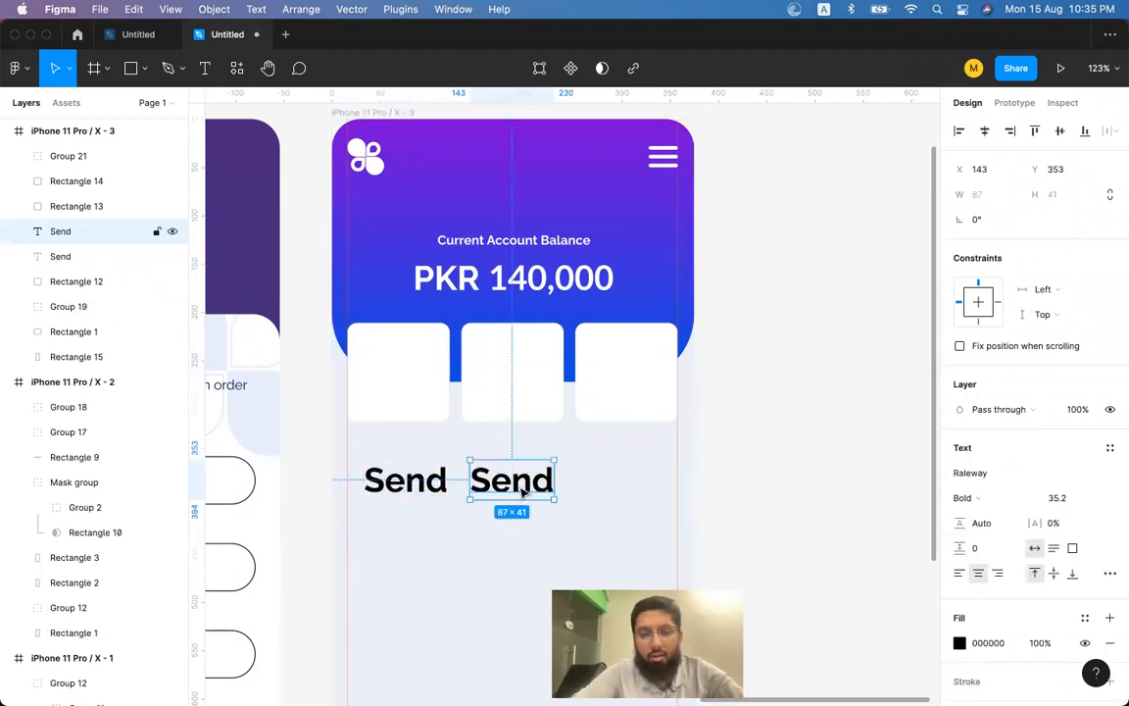
double_click(518, 485)
text(Transfer)
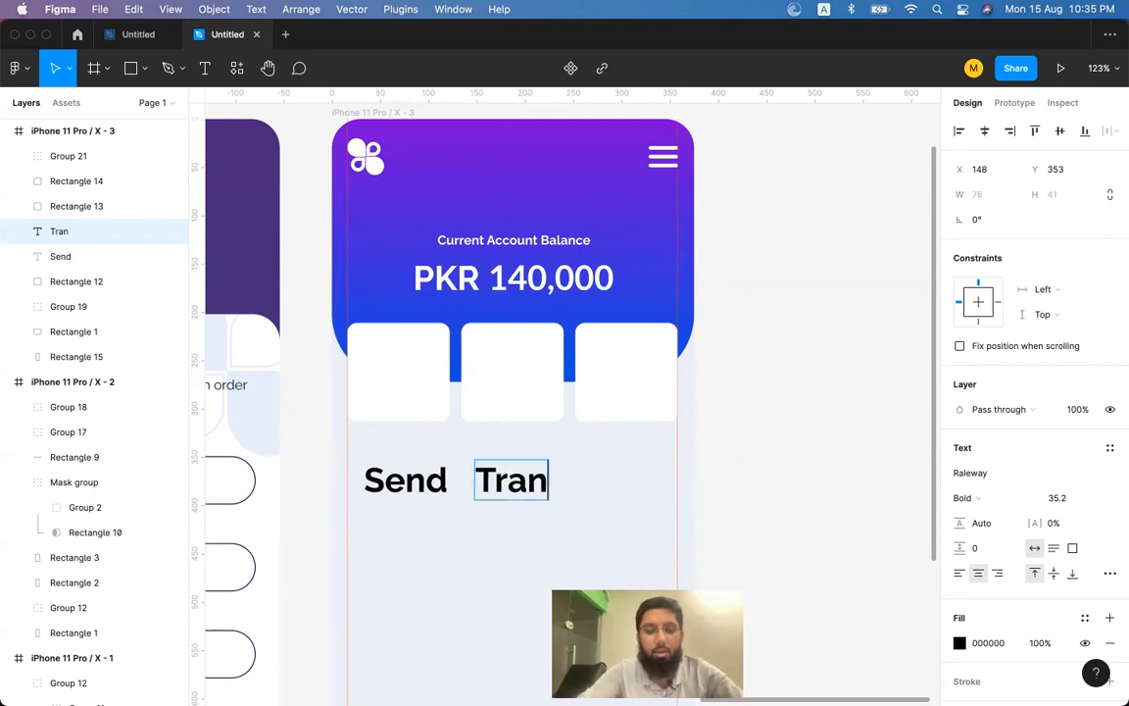
key(super+a)
key(BackSpace)
text(Received)
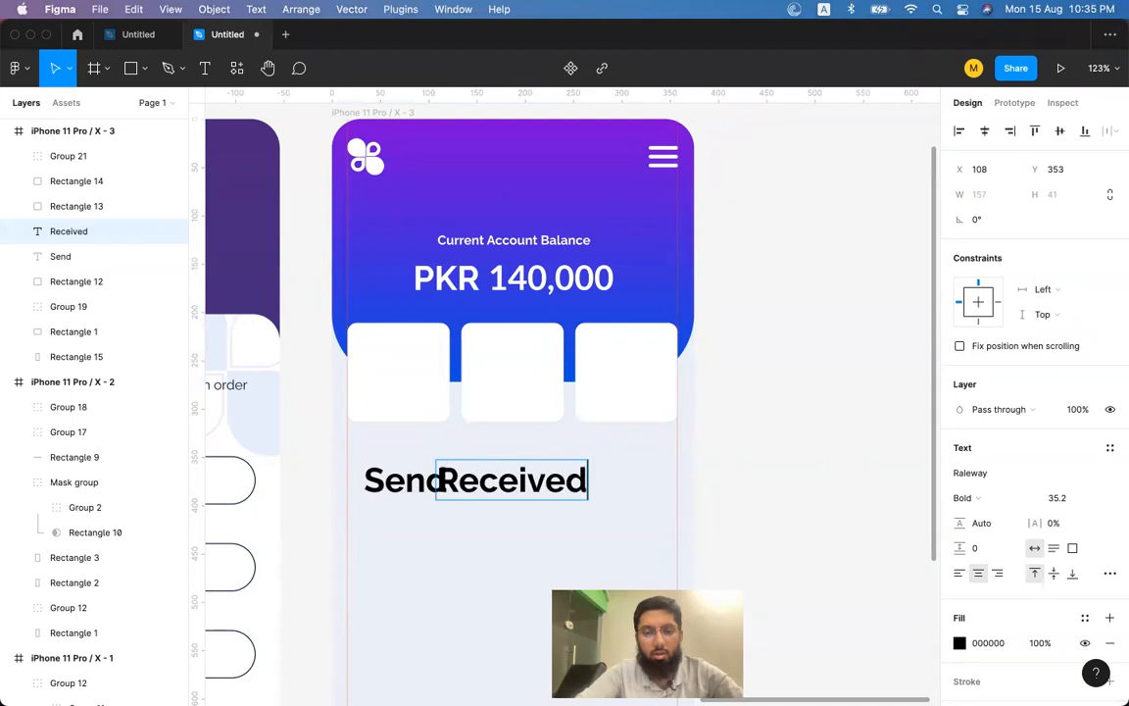
key(Escape)
alt+drag(549, 461, 690, 461)
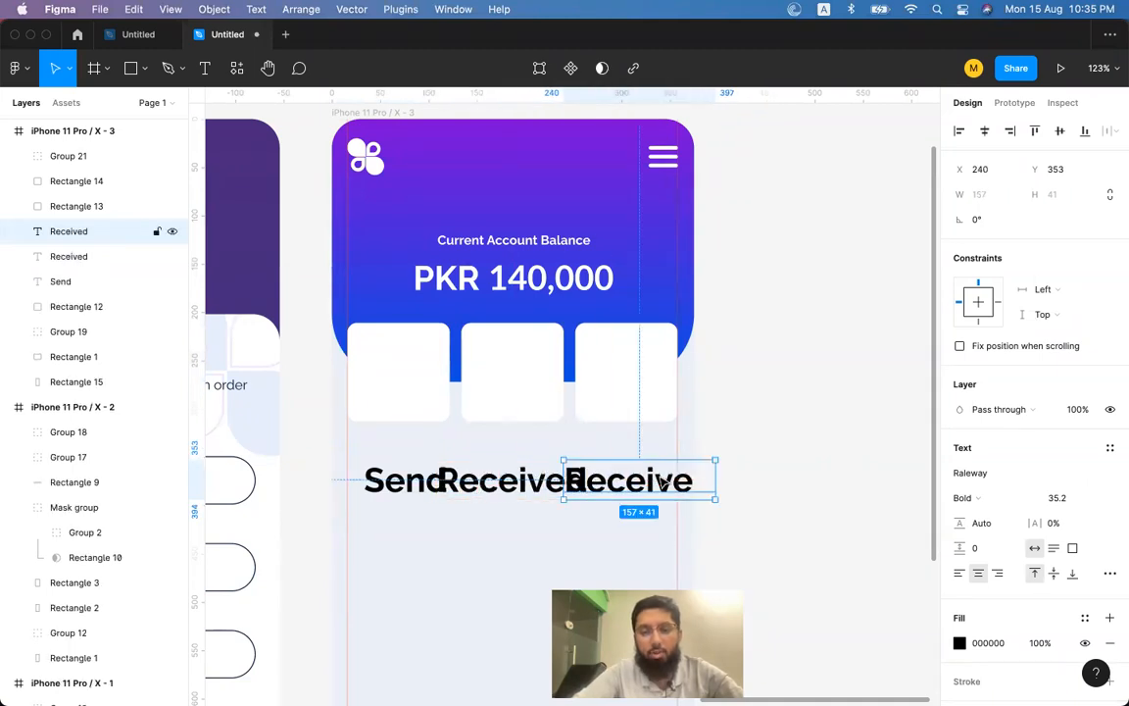
double_click(637, 478)
text(Transactions)
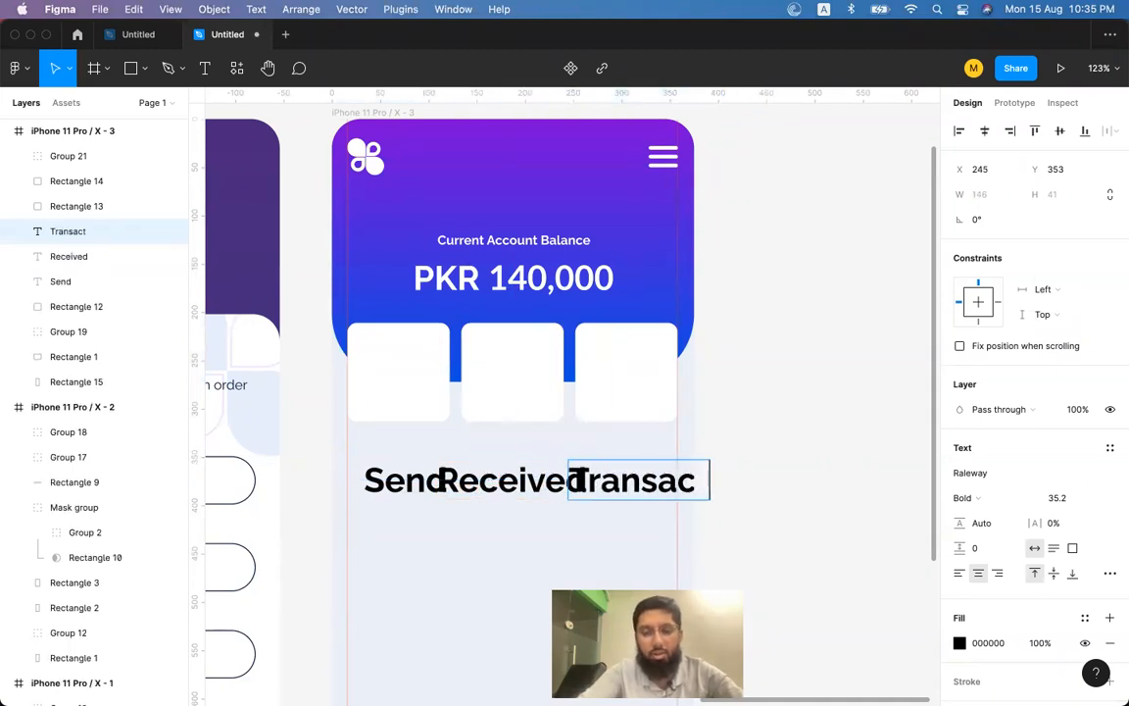
key(Escape)
Move all three labels onto the cards, bring them in front, and shrink their font.
drag(421, 474, 404, 396)
key(super+z)
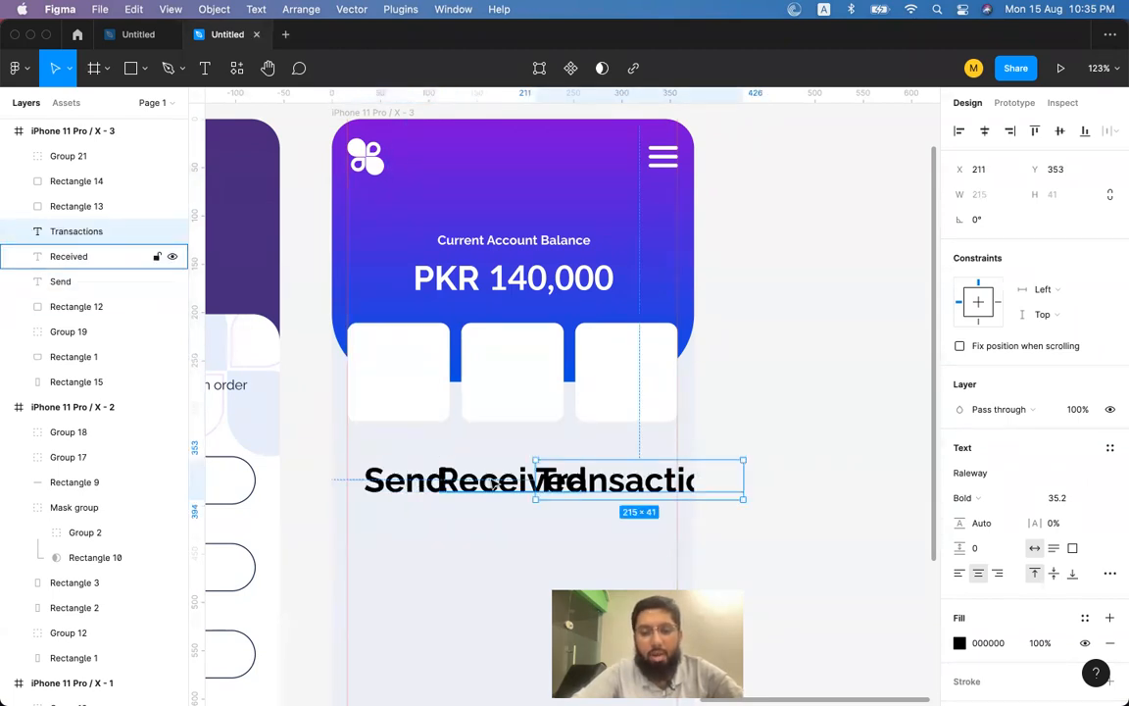
shift+click(512, 481)
shift+click(580, 478)
click(404, 492)
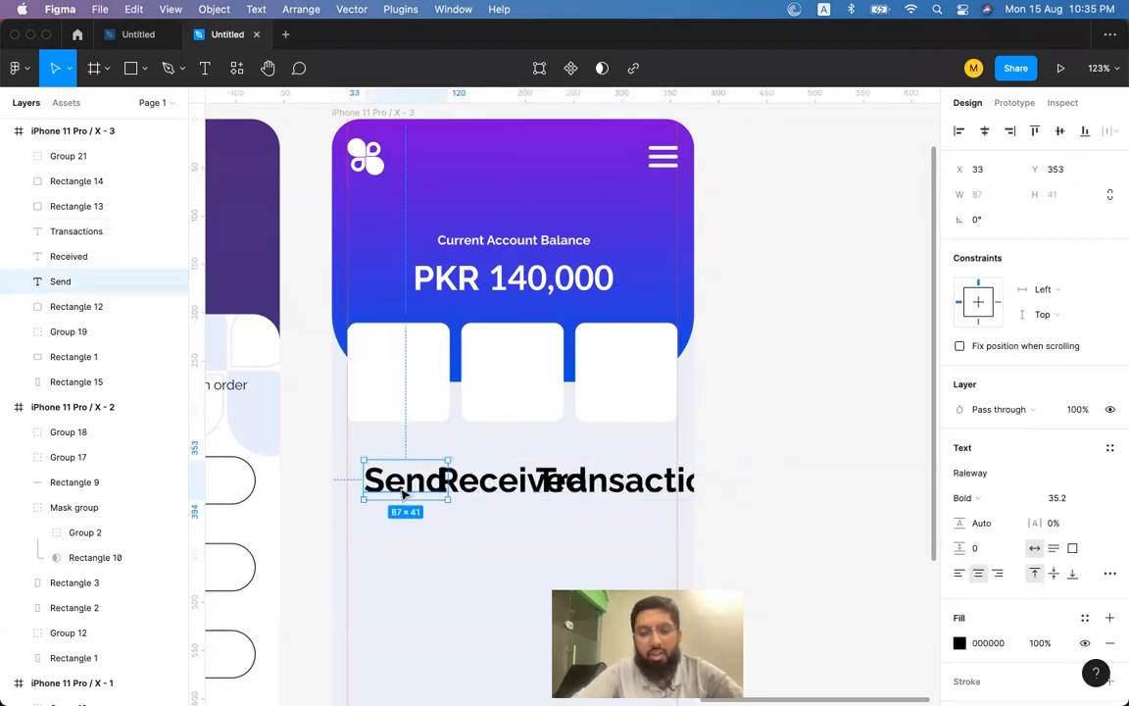
shift+click(538, 489)
shift+click(507, 487)
drag(504, 487, 492, 396)
key(super+bracketright)
key(super+bracketright)
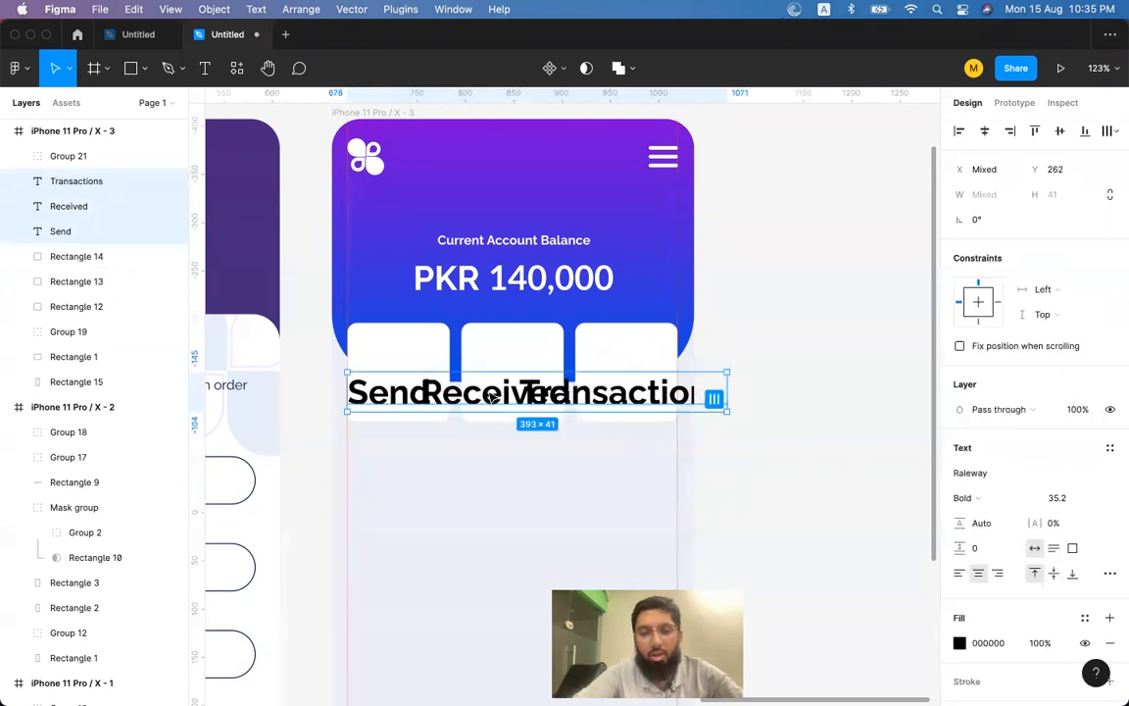
key(super+shift+comma)
key(super+shift+comma)
key(super+shift+comma)
key(super+shift+comma)
key(super+shift+comma)
key(super+shift+comma)
key(super+shift+comma)
key(super+shift+comma)
key(super+shift+comma)
key(super+shift+comma)
key(super+shift+comma)
key(super+shift+comma)
key(super+shift+comma)
key(super+shift+comma)
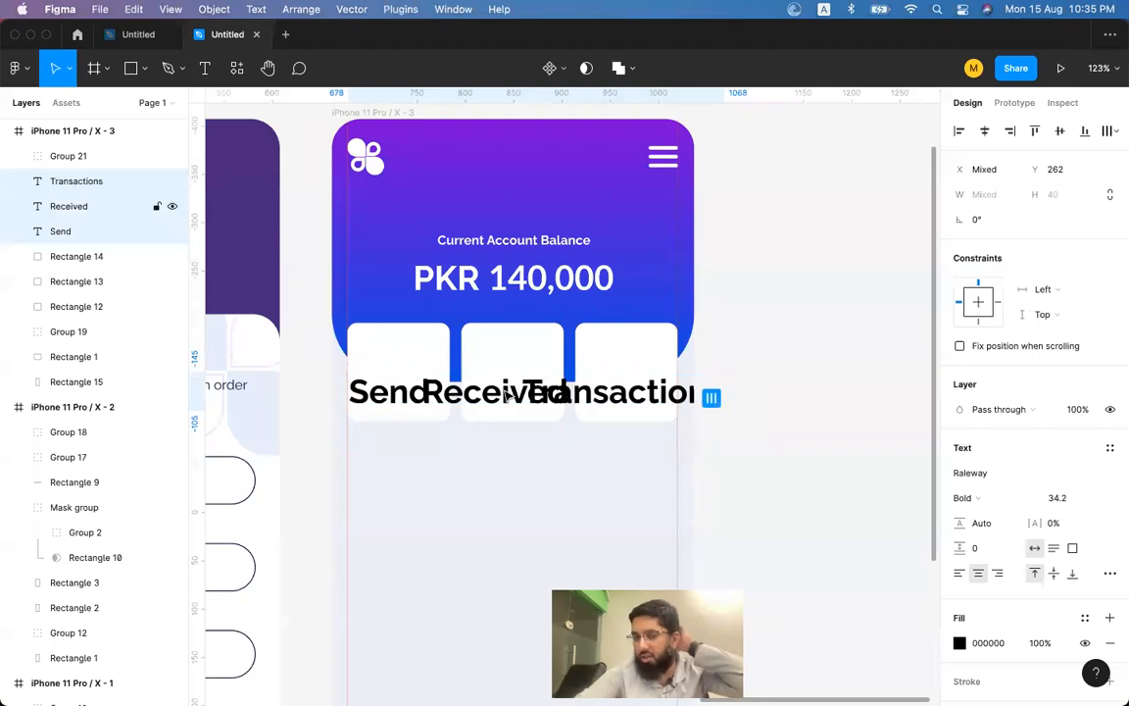
key(super+shift+comma)
key(super+shift+comma)
key(super+shift+comma)
key(super+shift+comma)
key(super+shift+comma)
key(super+shift+comma)
key(super+shift+comma)
key(super+shift+comma)
key(super+shift+comma)
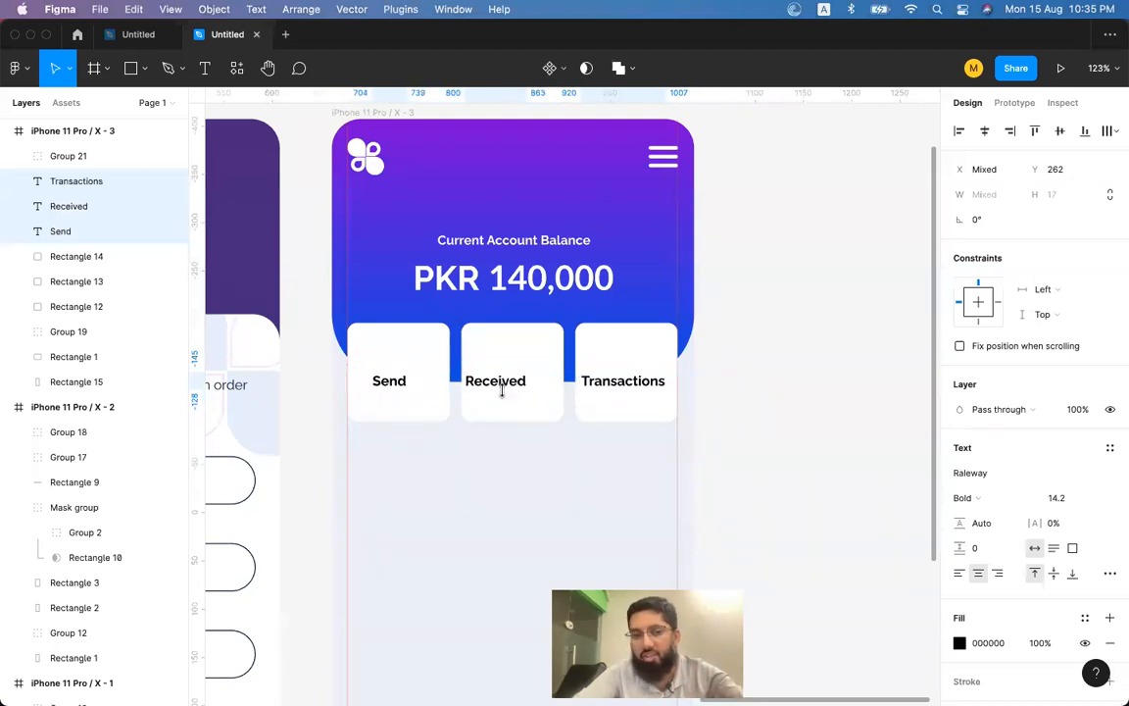
Settle the labels at font size 14.2 and centre the Send label within its card.
key(super+shift+period)
key(super+shift+period)
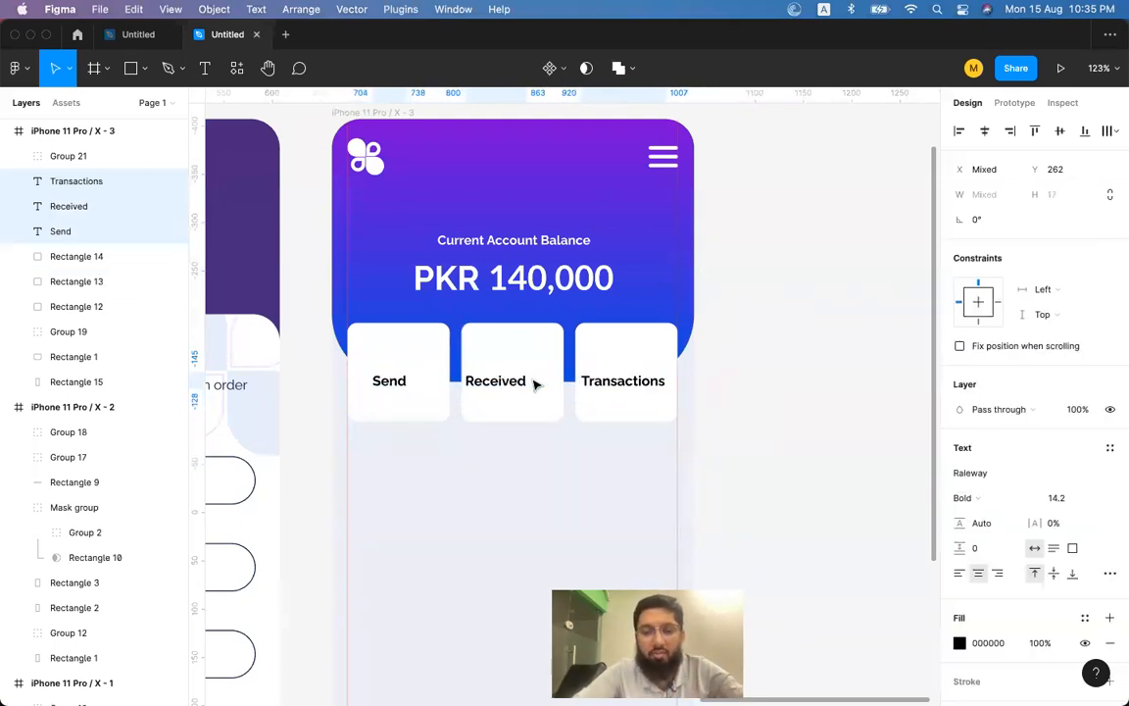
click(786, 361)
click(529, 381)
shift+click(536, 348)
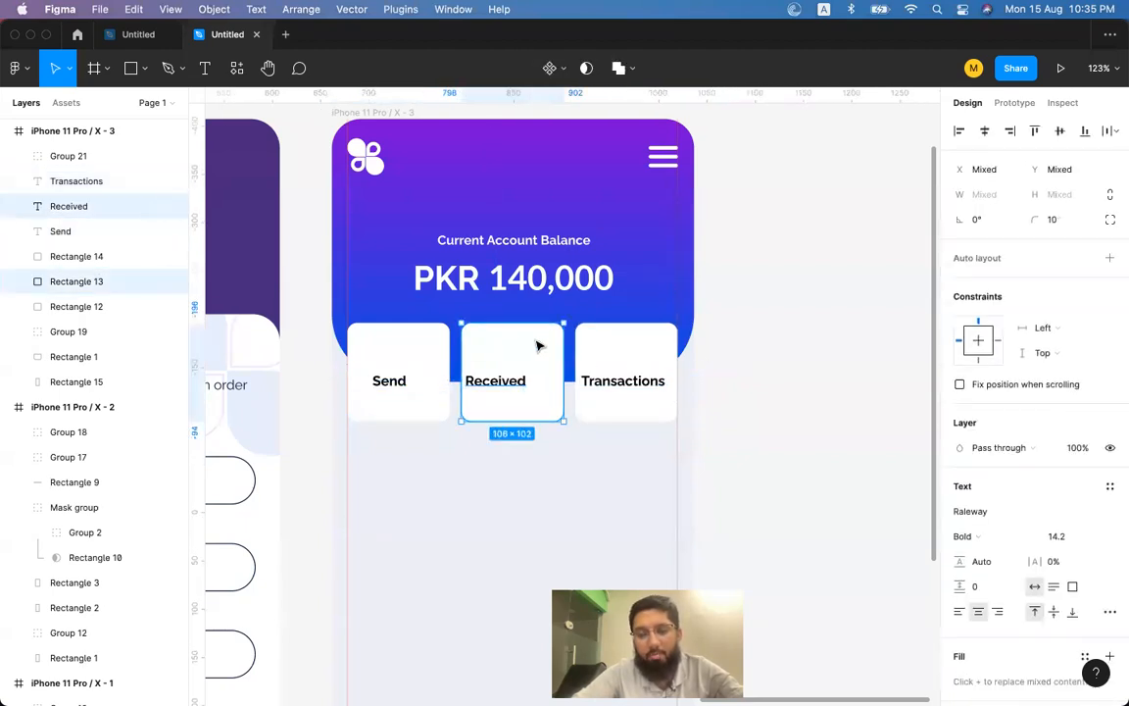
click(862, 313)
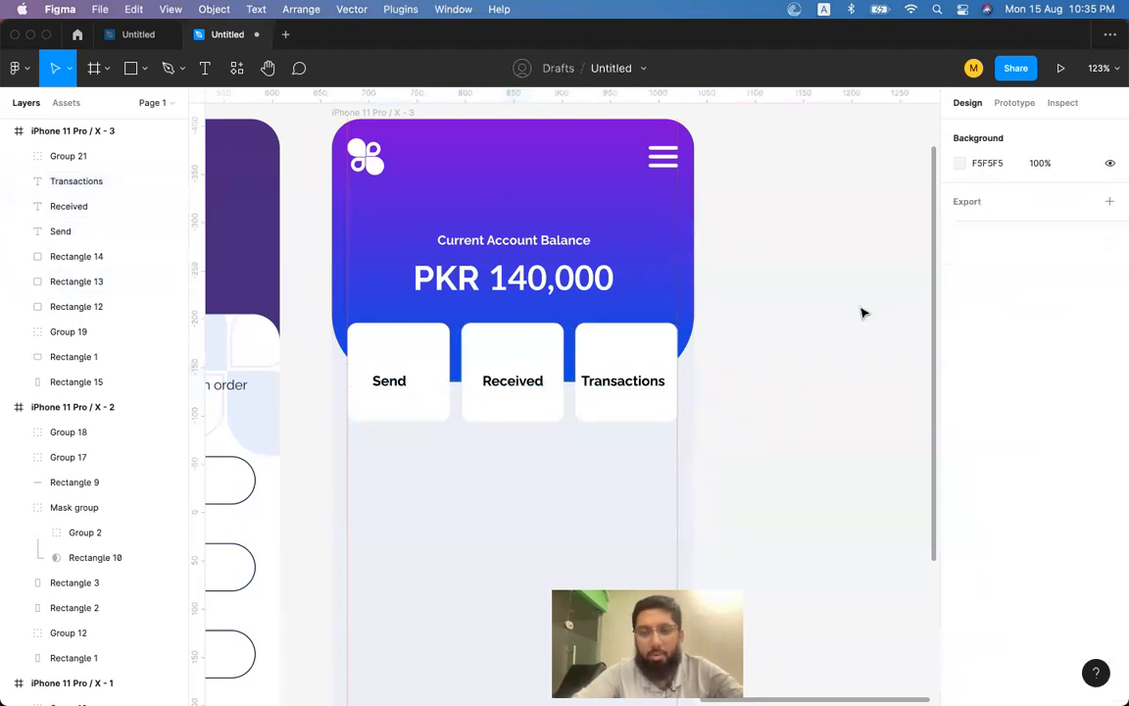
click(625, 388)
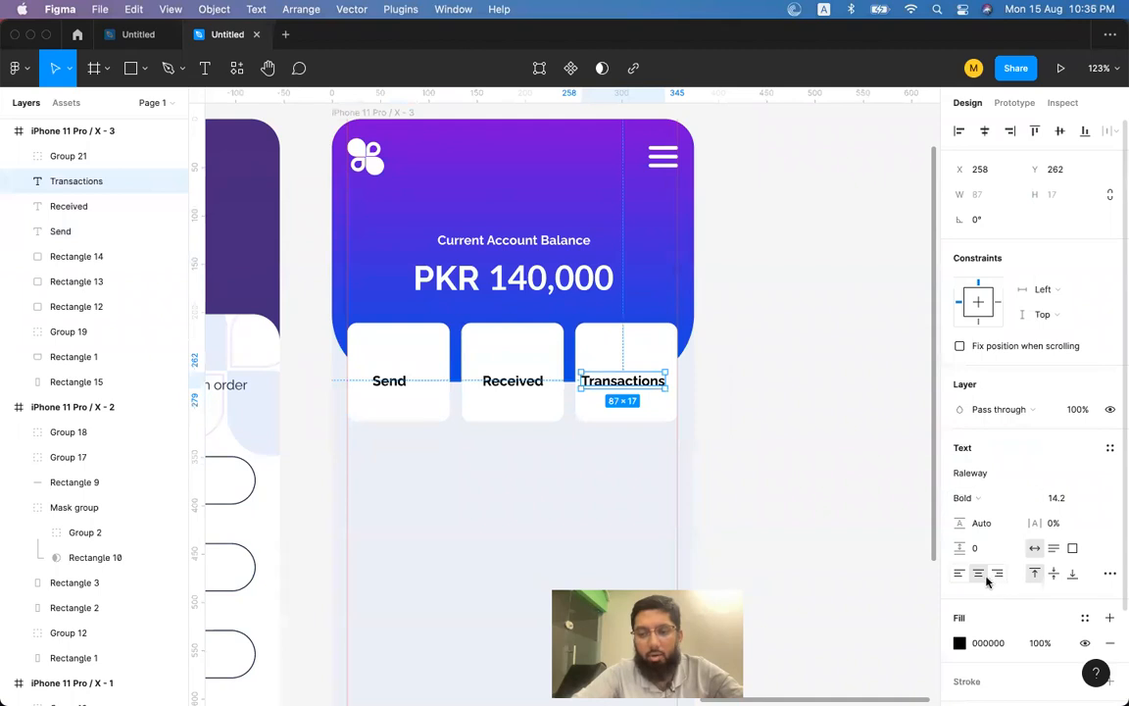
shift+click(653, 350)
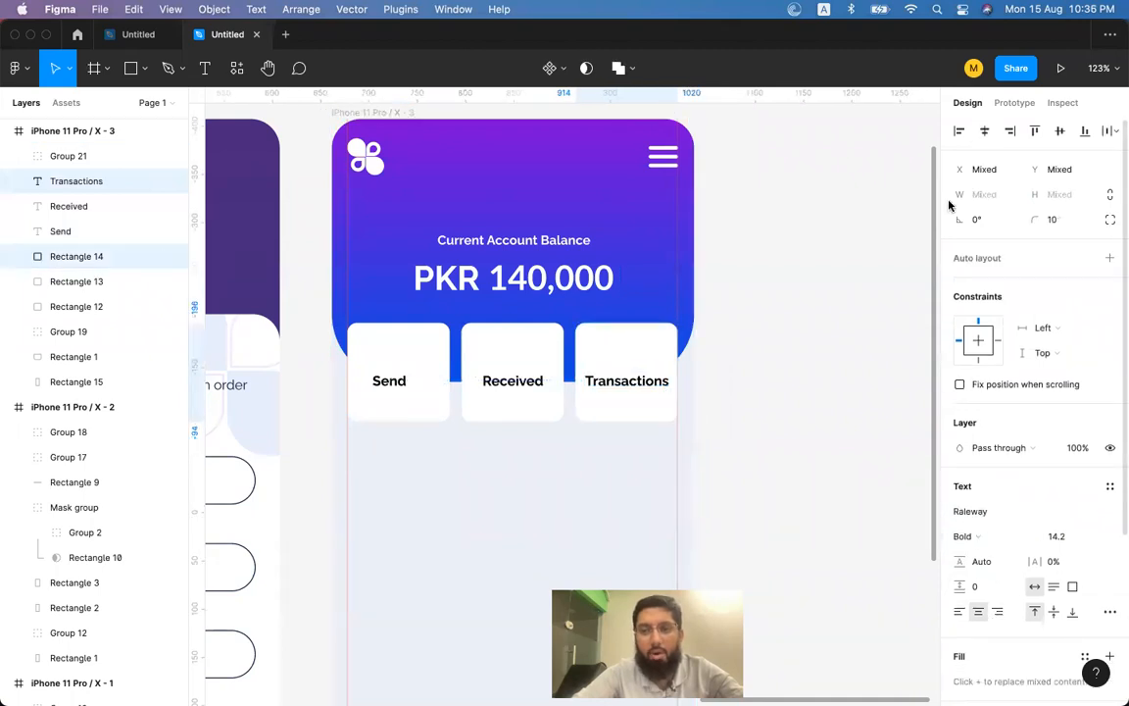
click(852, 323)
click(389, 381)
shift+click(432, 338)
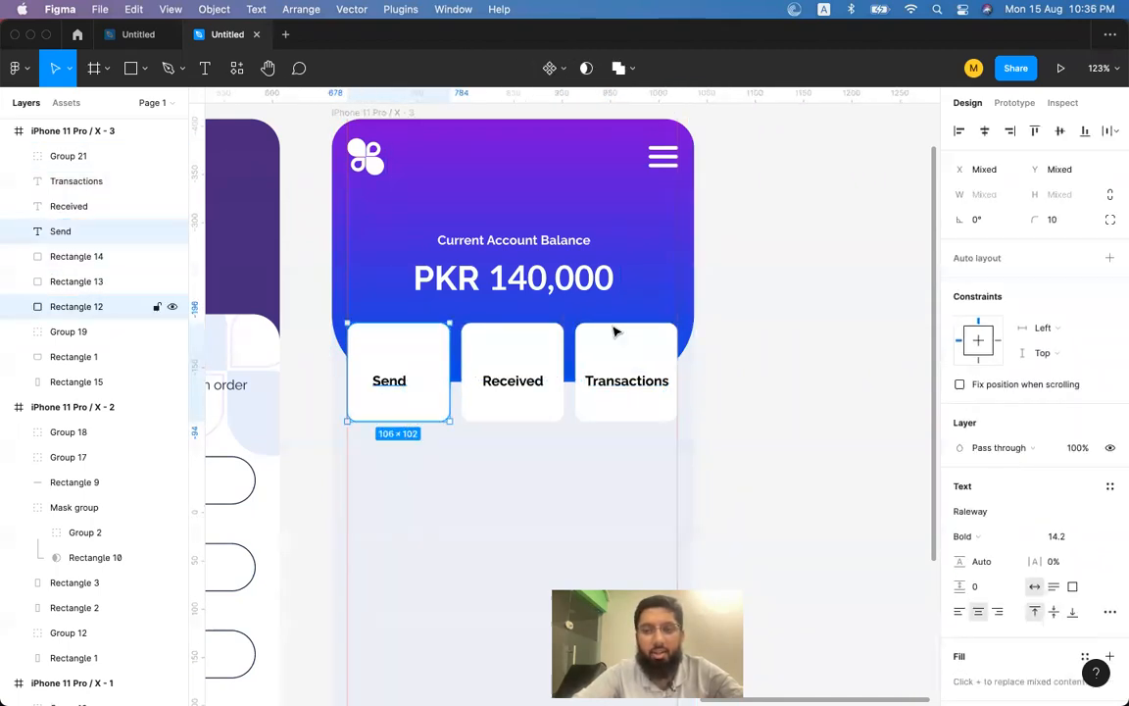
click(982, 133)
click(860, 393)
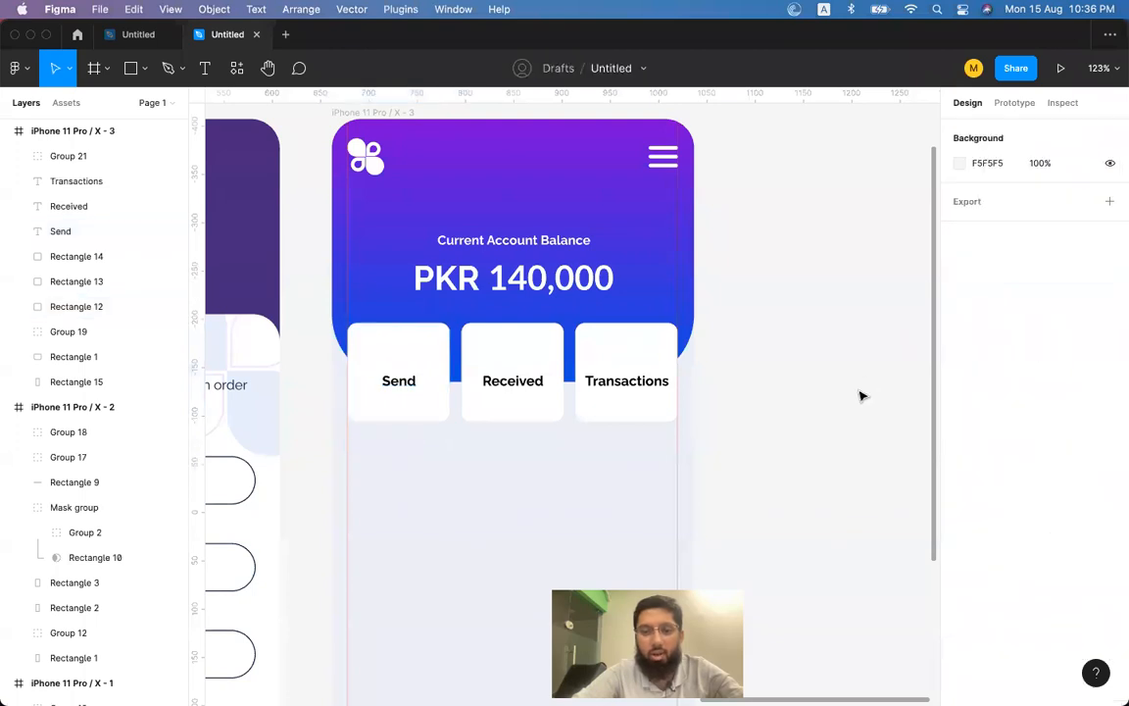
Lower the Send, Received and Transactions labels together to Y 277.
click(398, 380)
shift+click(517, 380)
shift+click(645, 383)
drag(645, 384, 645, 396)
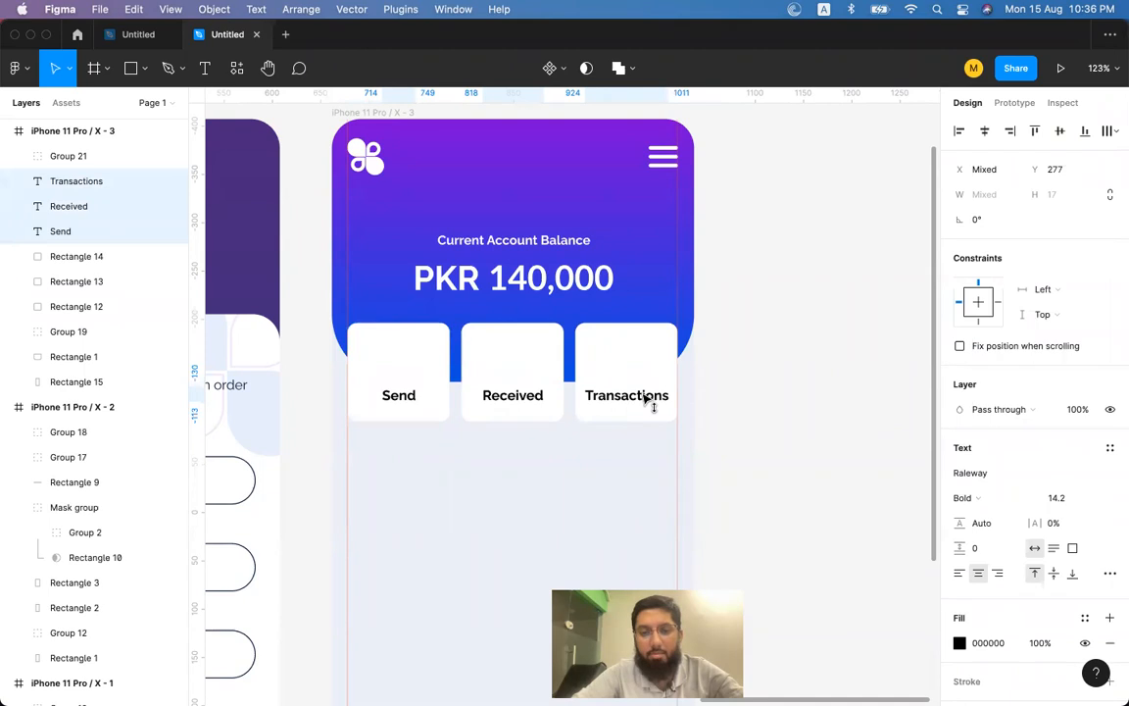
click(379, 355)
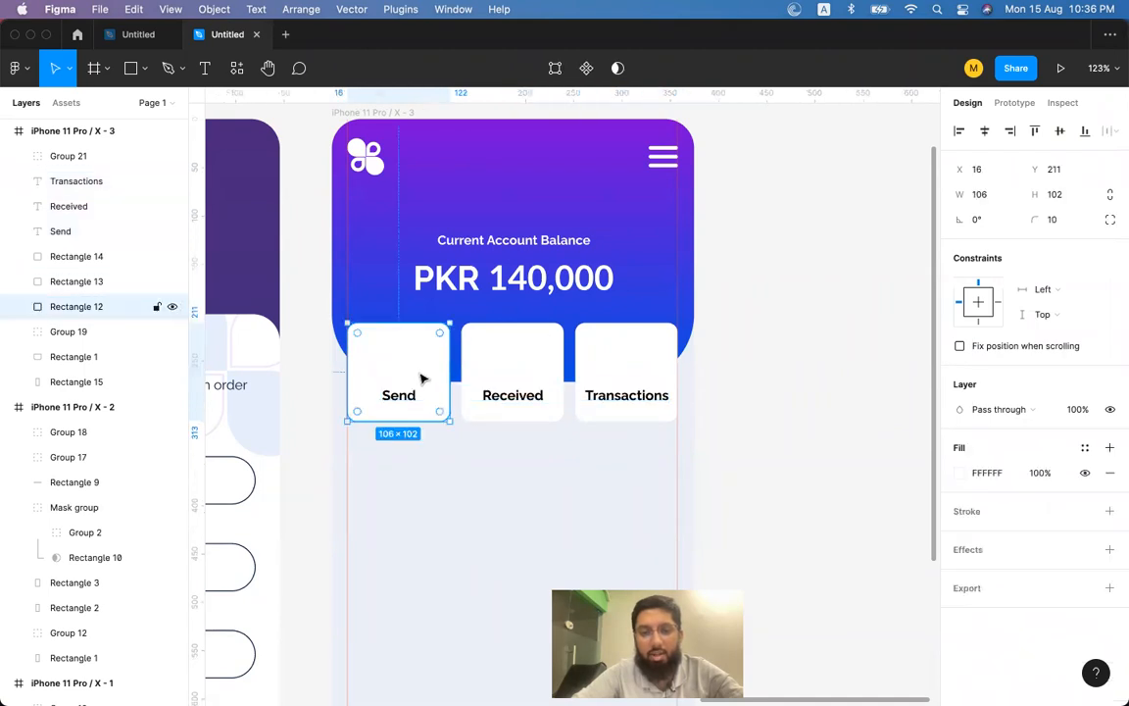
click(511, 395)
click(639, 400)
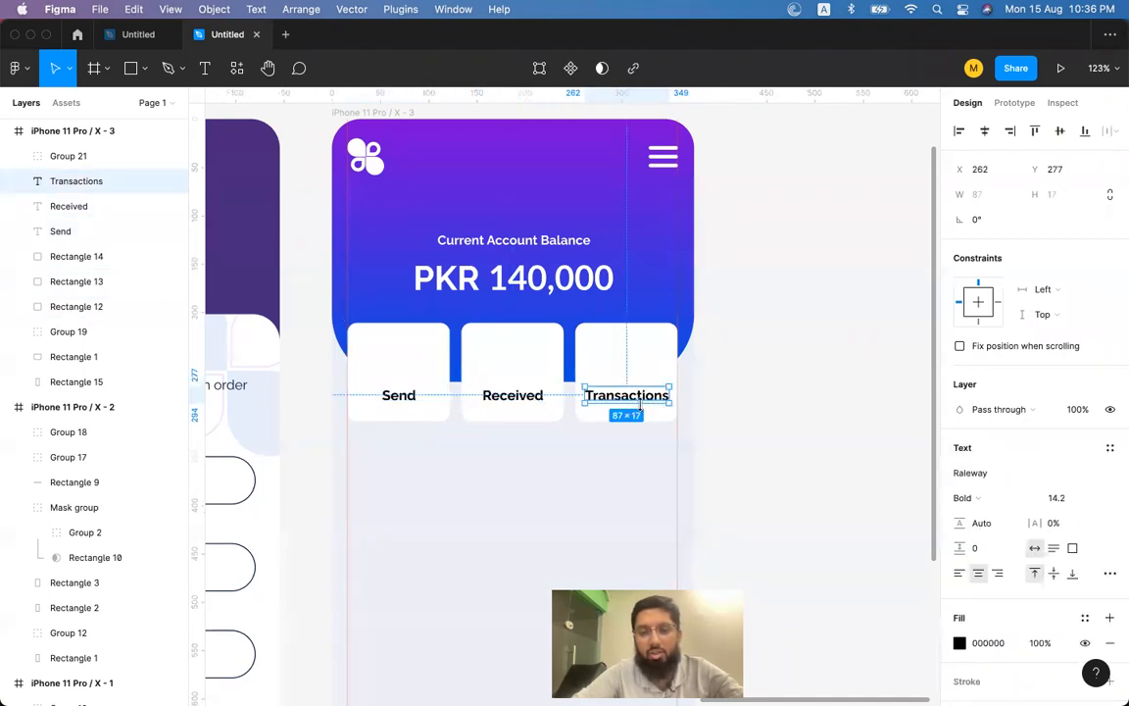
click(757, 366)
click(407, 393)
click(408, 350)
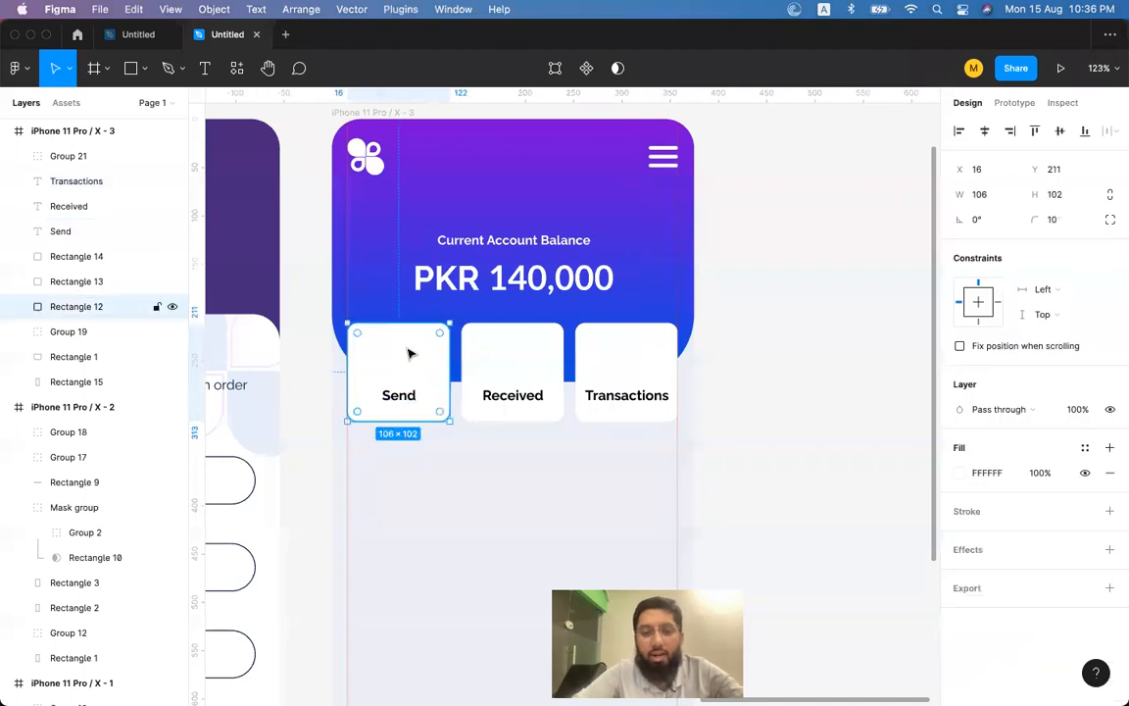
click(520, 397)
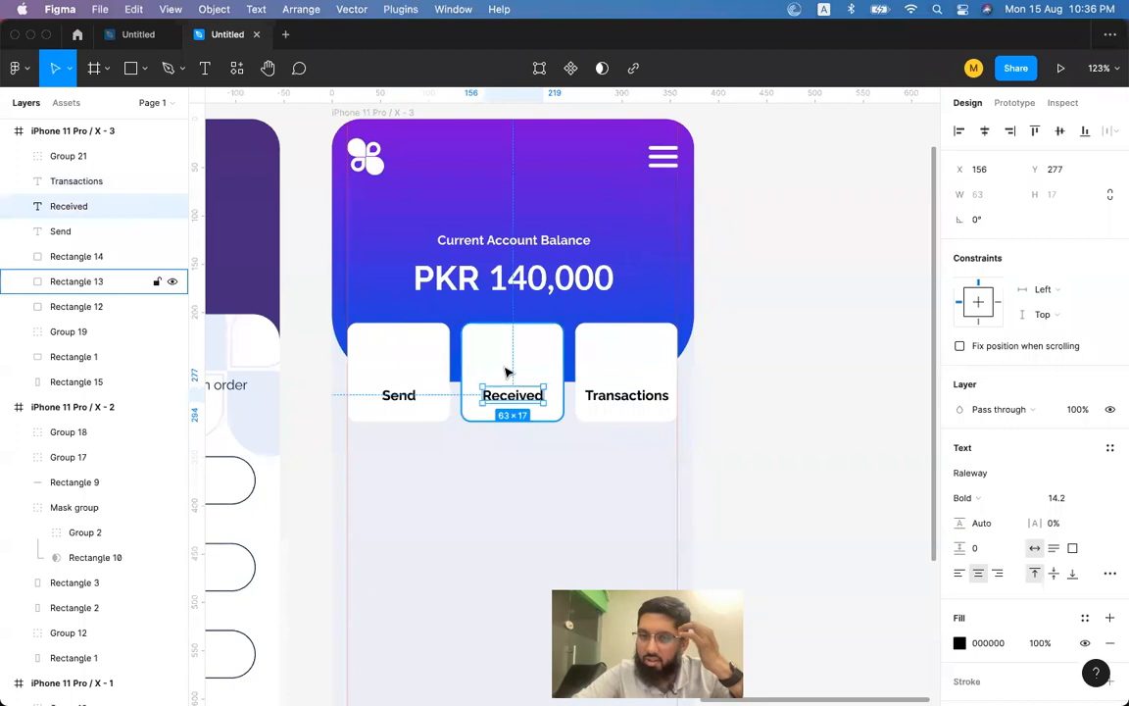
Open flaticon.com in a new browser tab.
key(super+Tab)
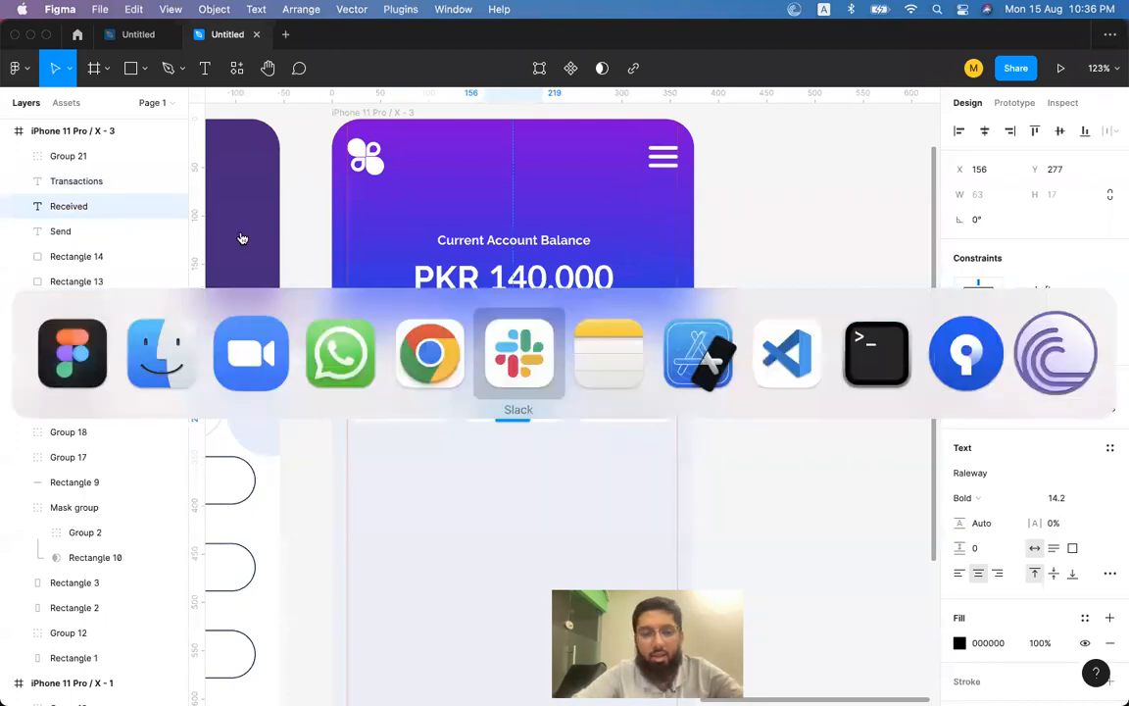
text(icofont.com)
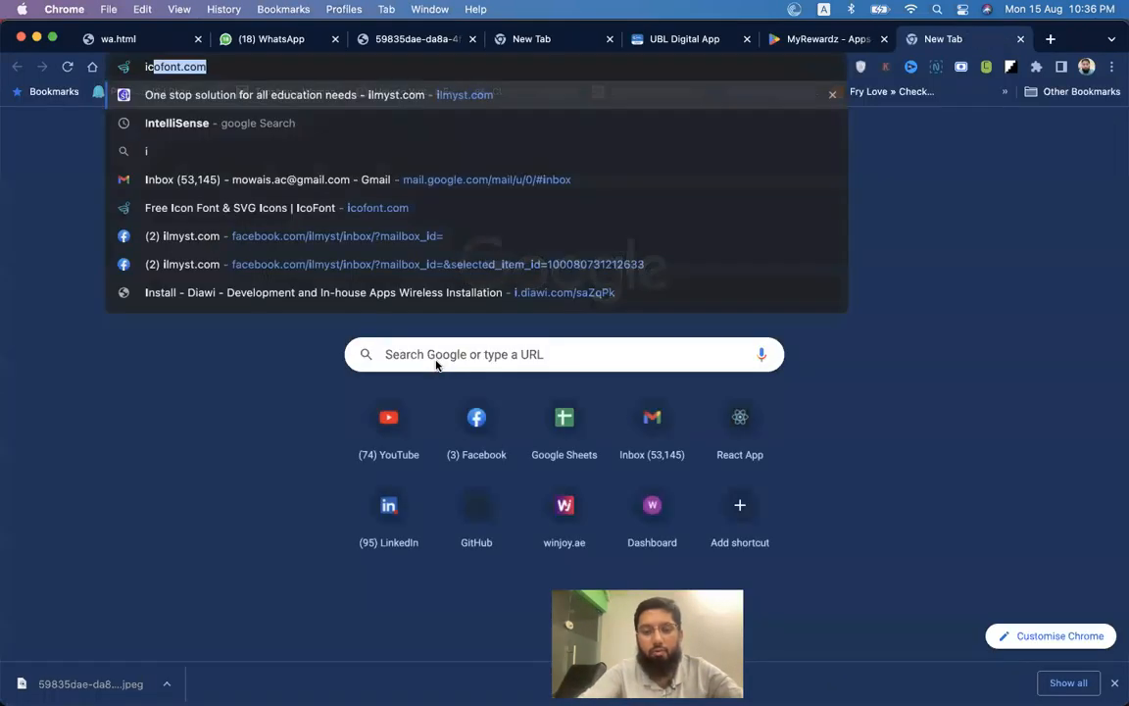
key(Return)
key(super+t)
text(flati)
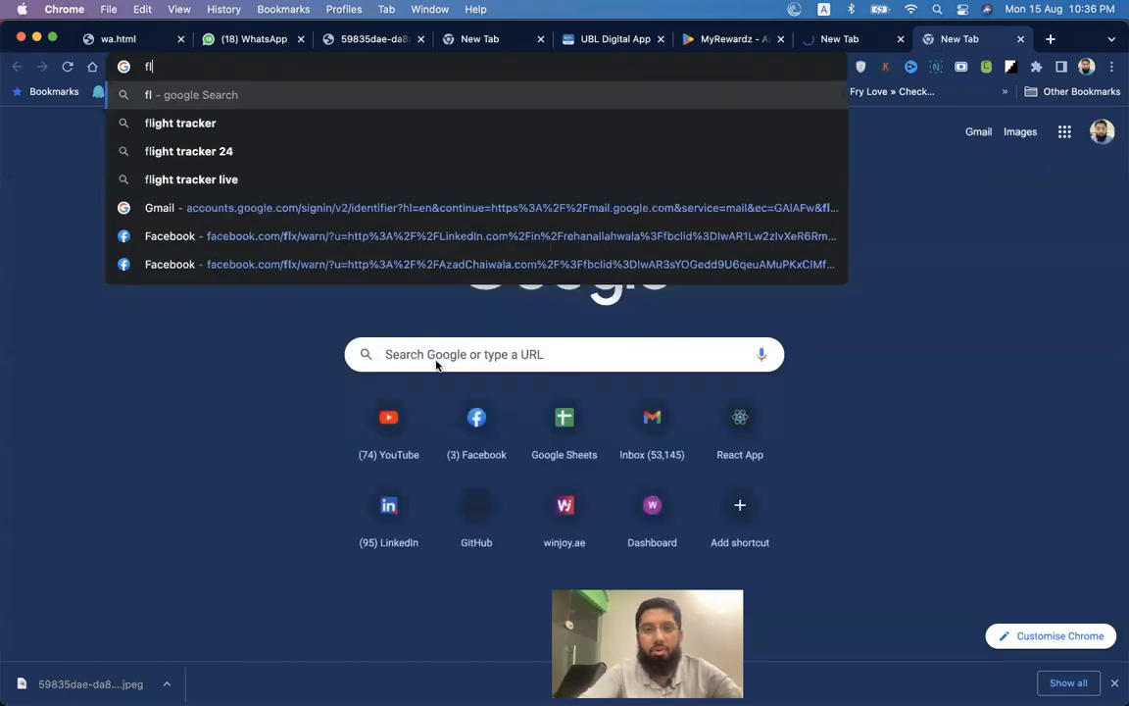
text(cons.c)
key(BackSpace)
key(BackSpace)
key(BackSpace)
text(.com)
key(Return)
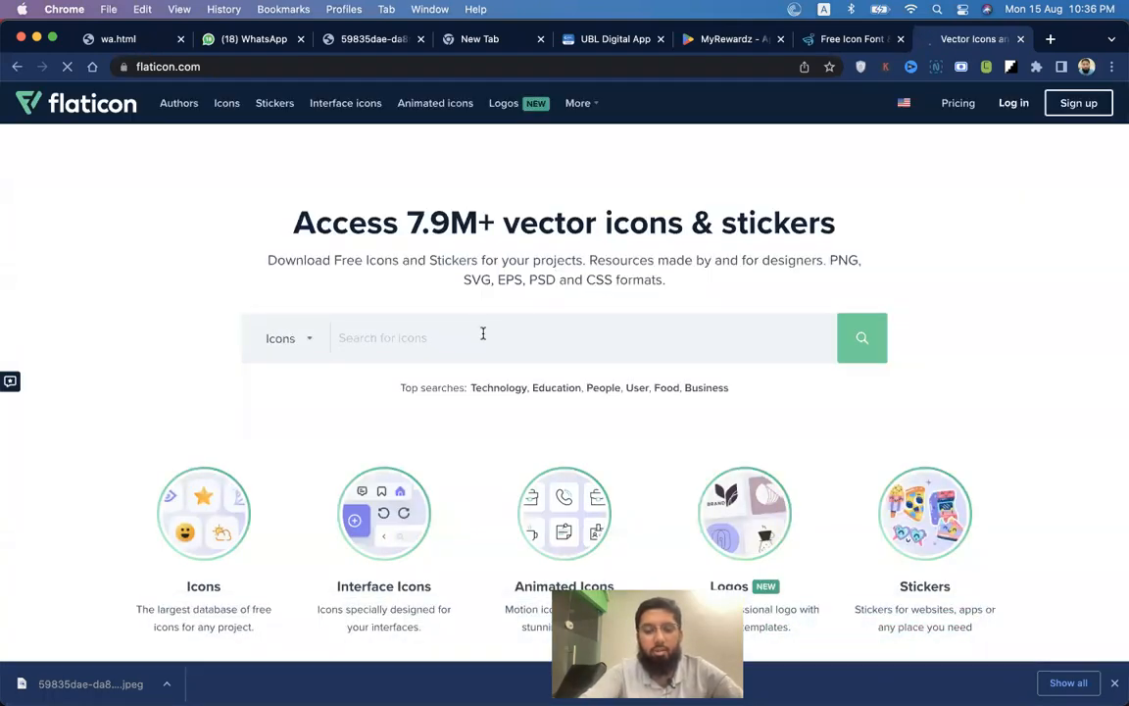
Search Flaticon for 'send' icons and preview a paper-plane result.
click(483, 333)
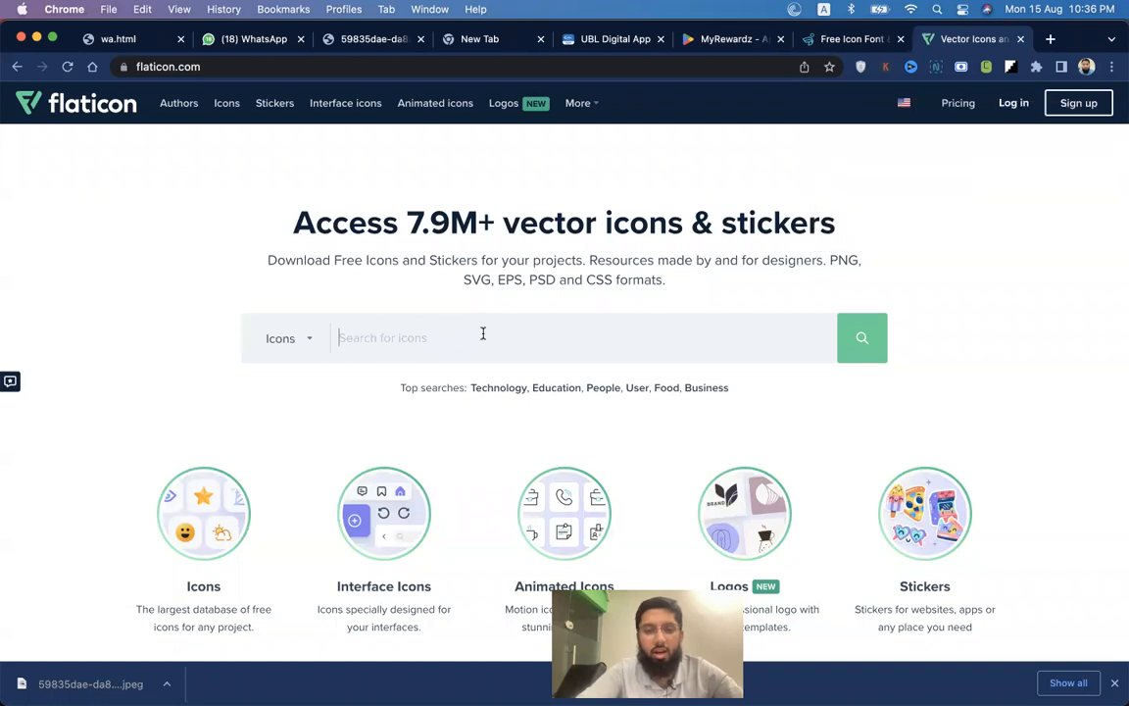
key(Return)
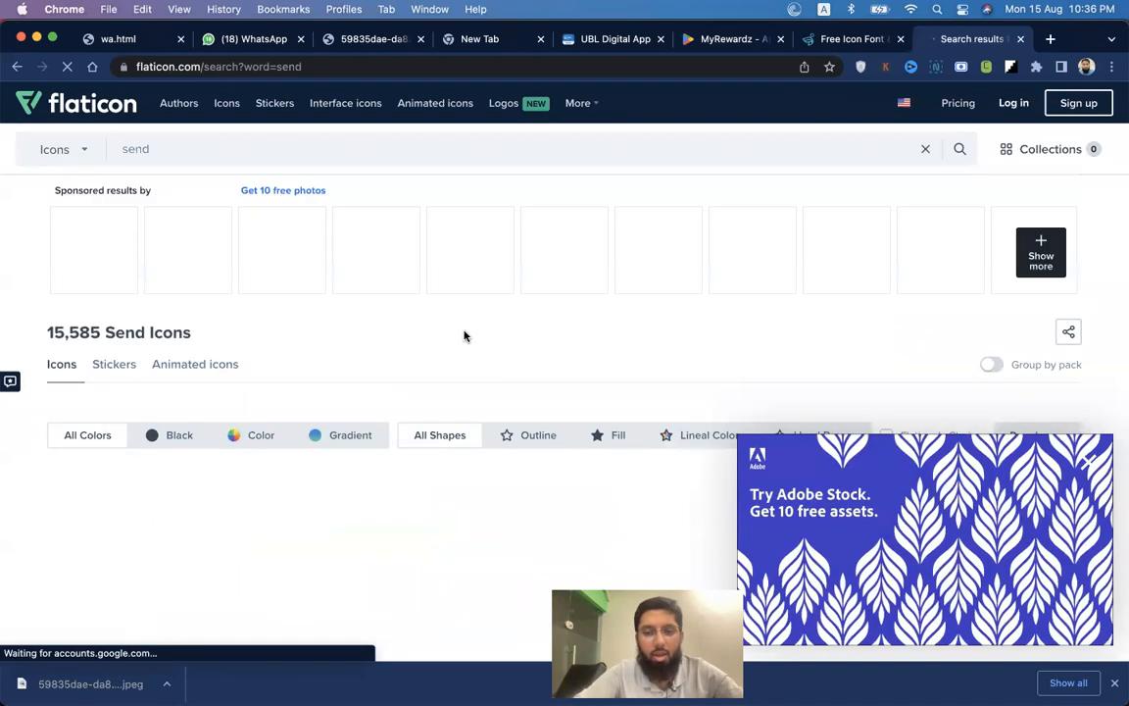
scroll(465, 336, down, 3)
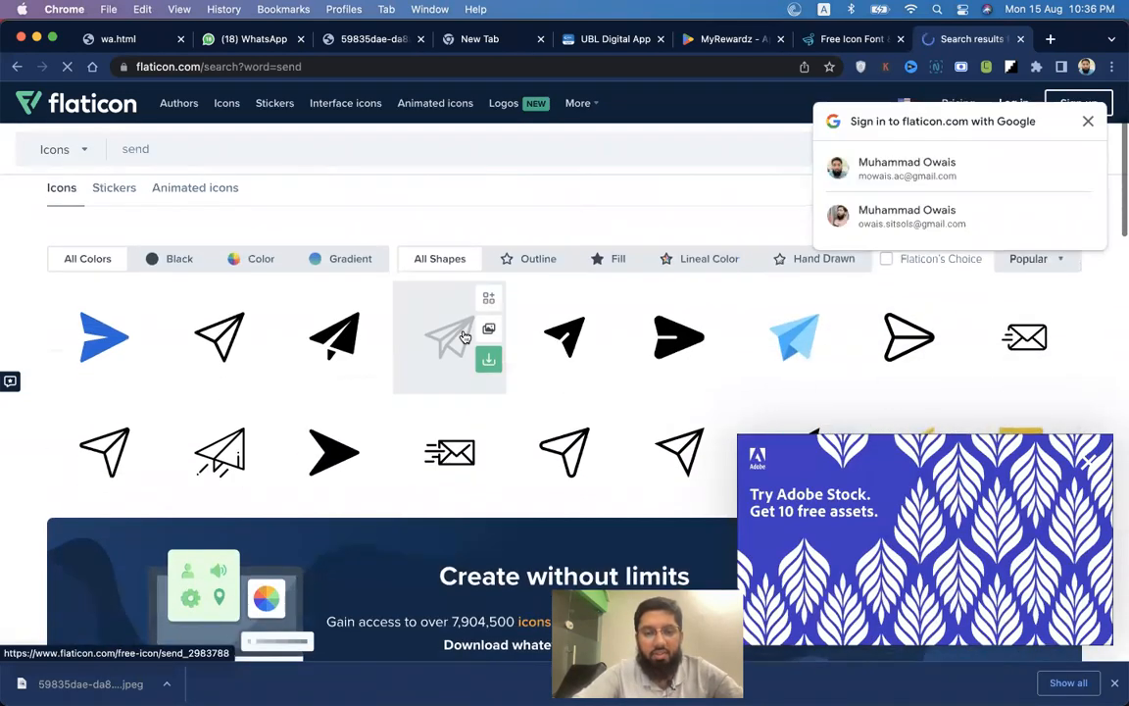
scroll(876, 334, down, 2)
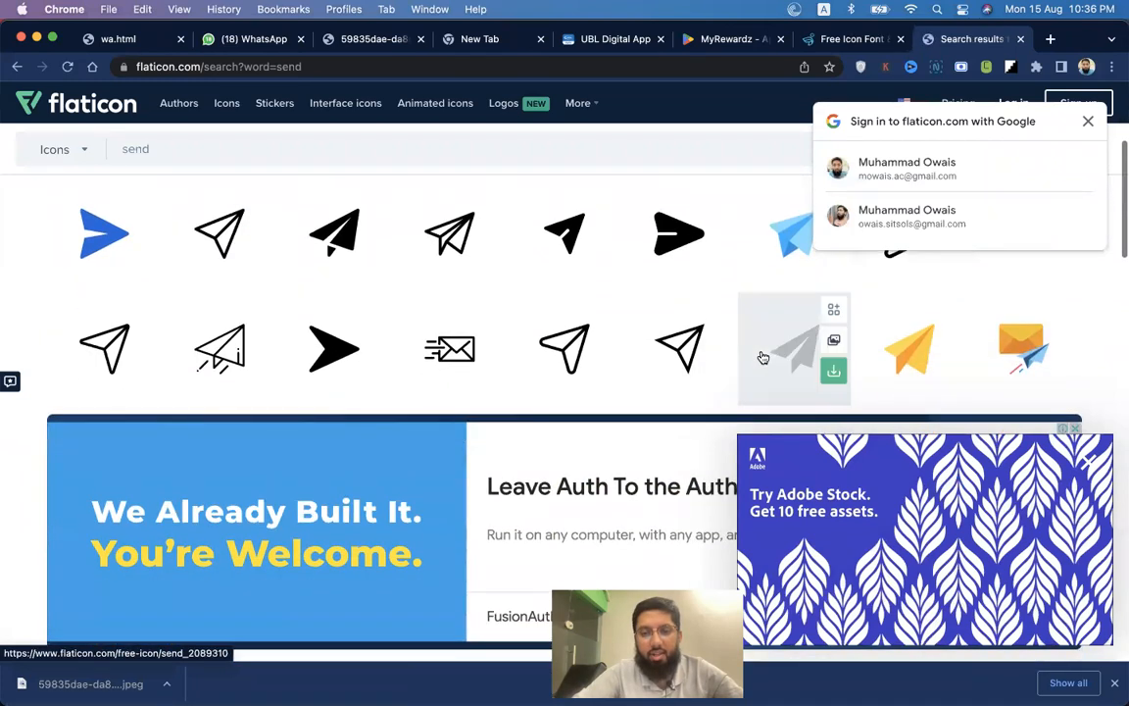
click(220, 359)
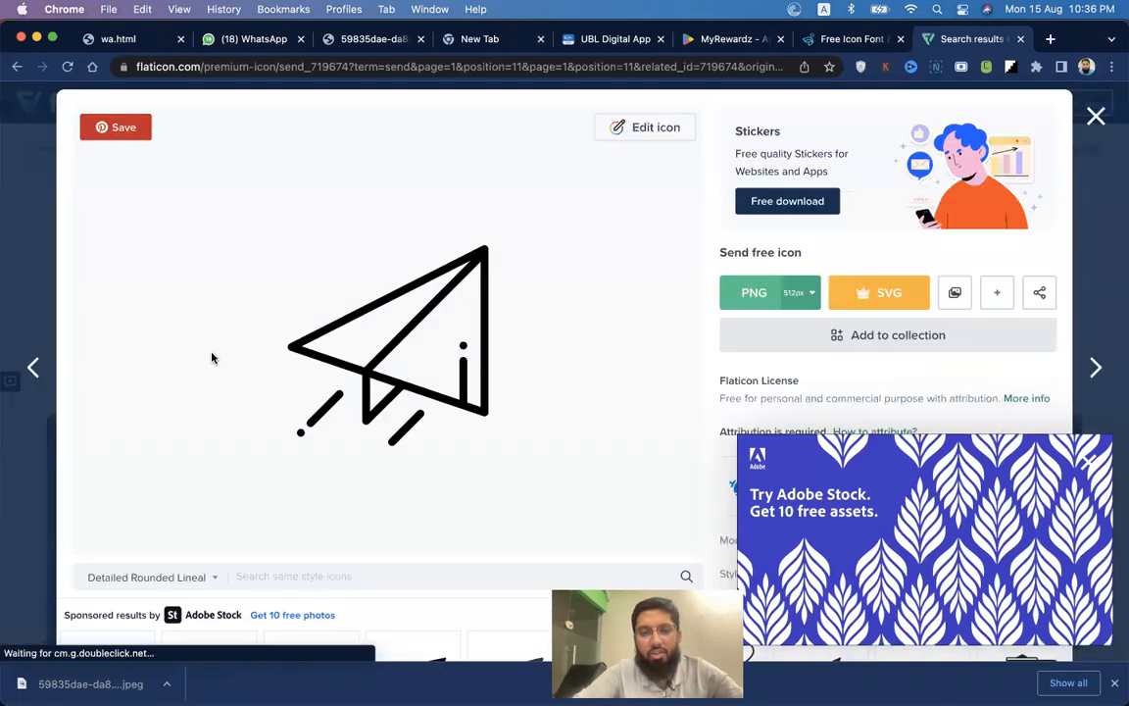
click(1096, 118)
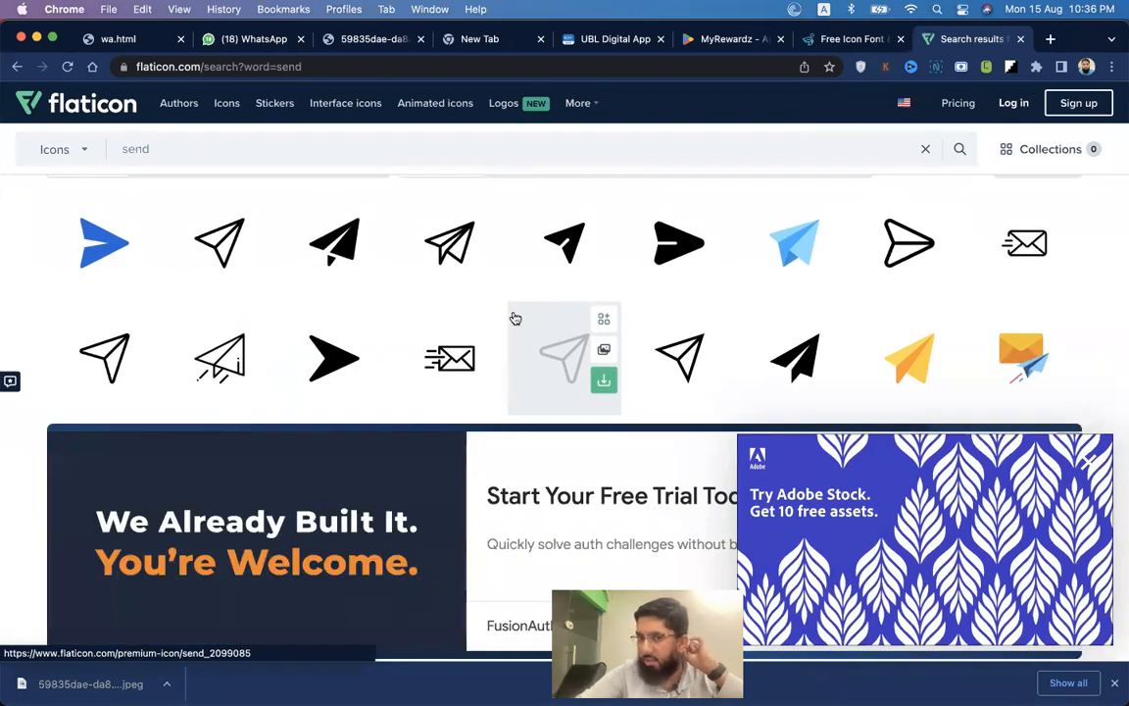
Dismiss the Adobe Stock ad and compare the send icons with the Figma design.
click(1090, 456)
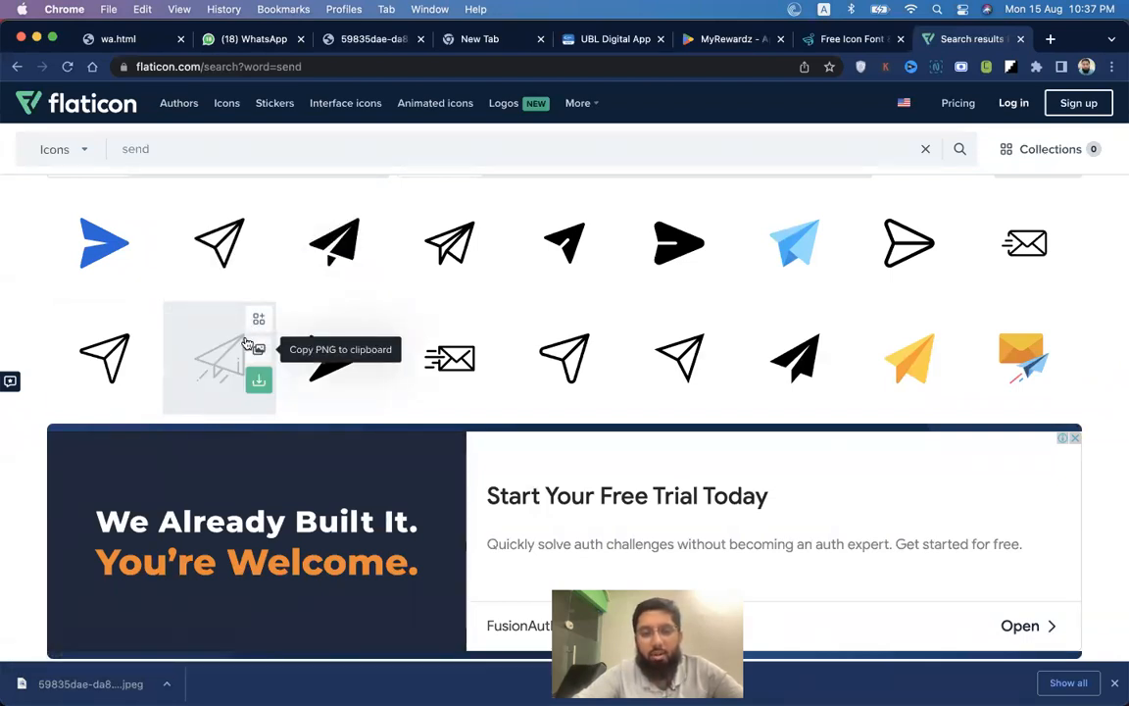
key(super+Tab)
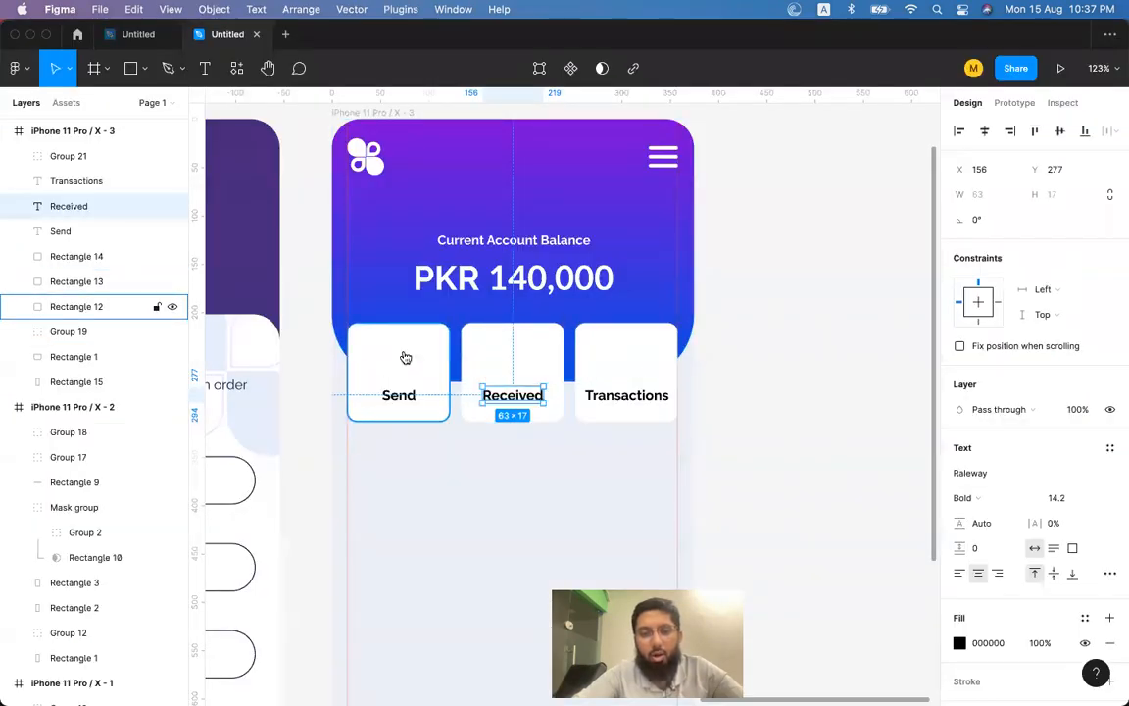
key(super+Tab)
key(super+Tab)
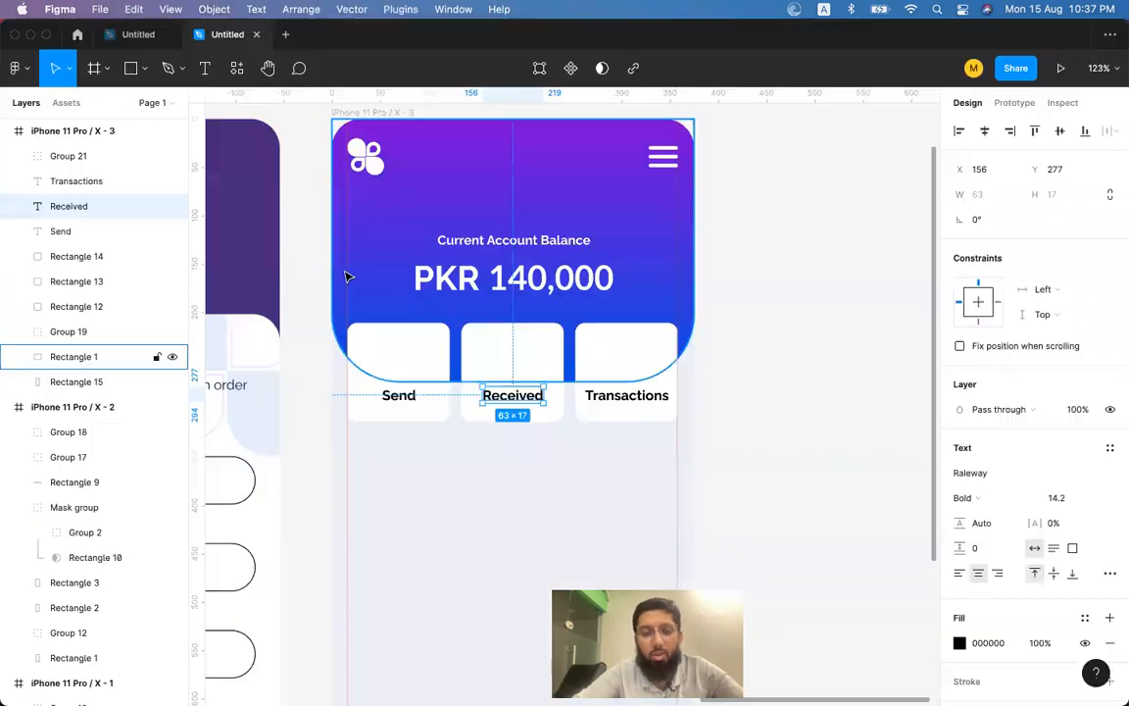
key(super+Tab)
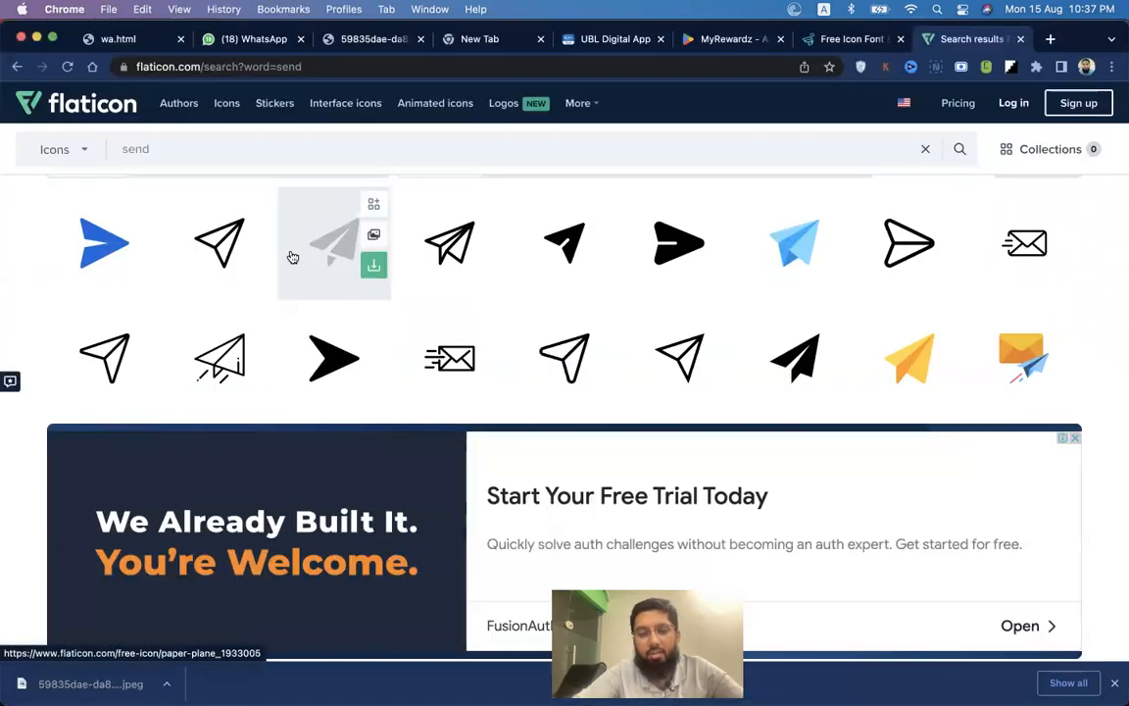
key(super+Tab)
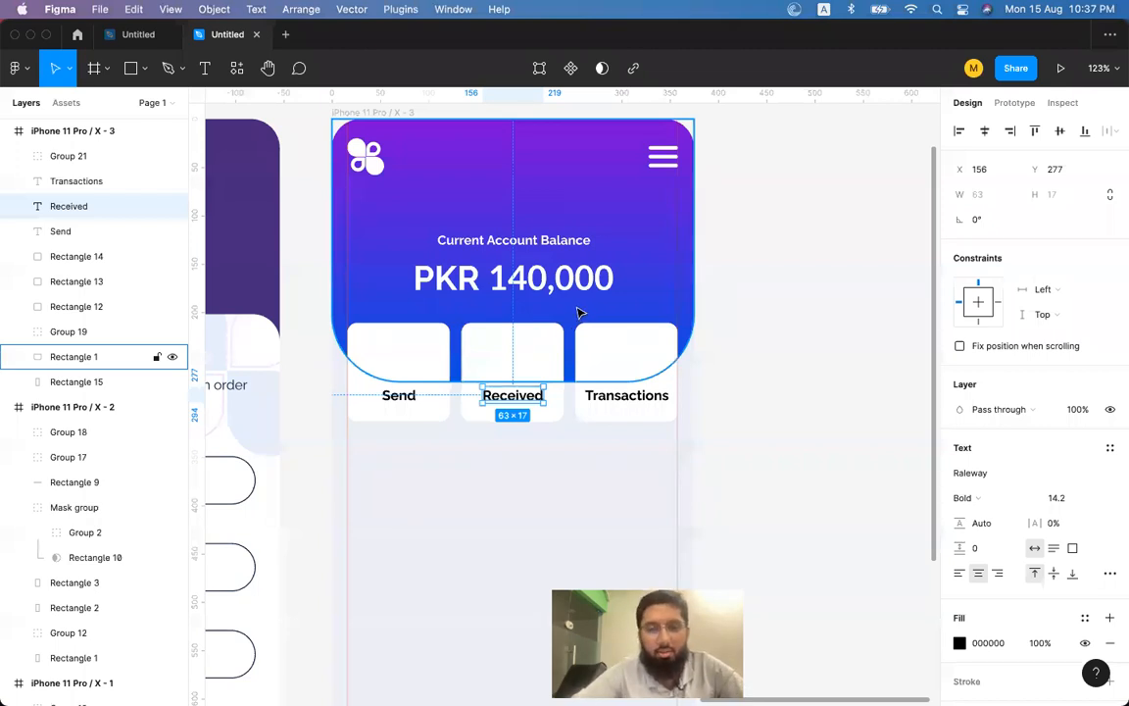
Nudge the Current Account Balance heading down slightly in Figma.
click(557, 247)
click(561, 248)
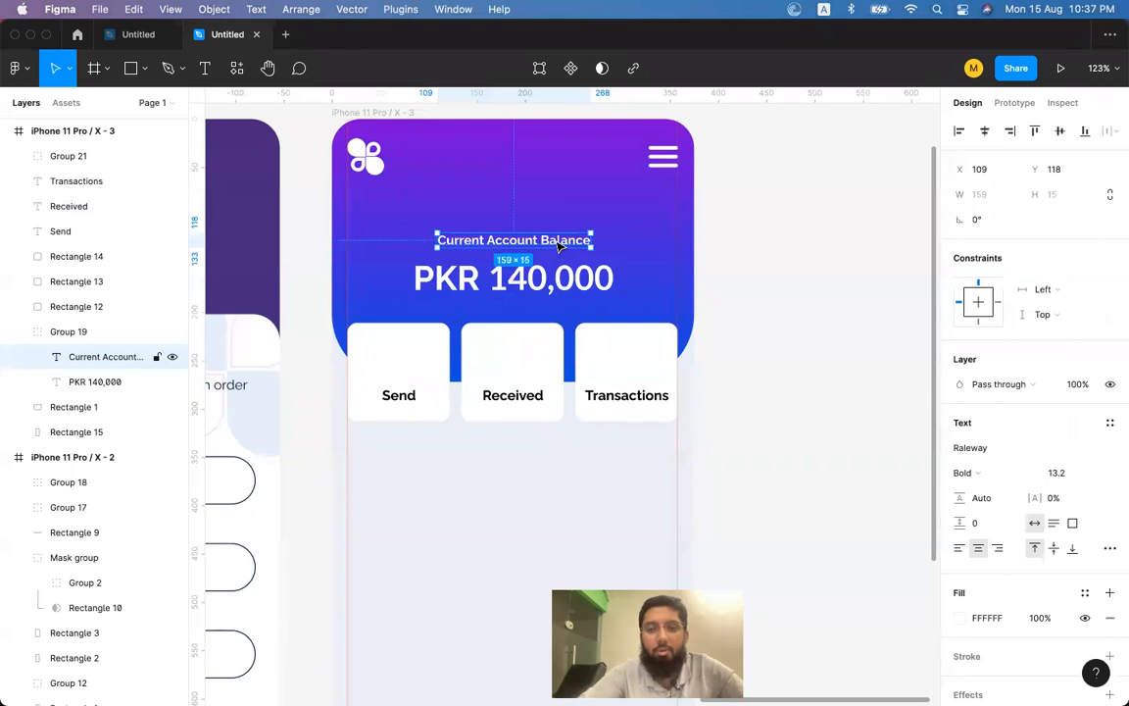
key(Down)
key(Down)
key(Down)
click(807, 348)
Preview the light-blue and blue paper-plane icons against the Figma design.
key(super+Tab)
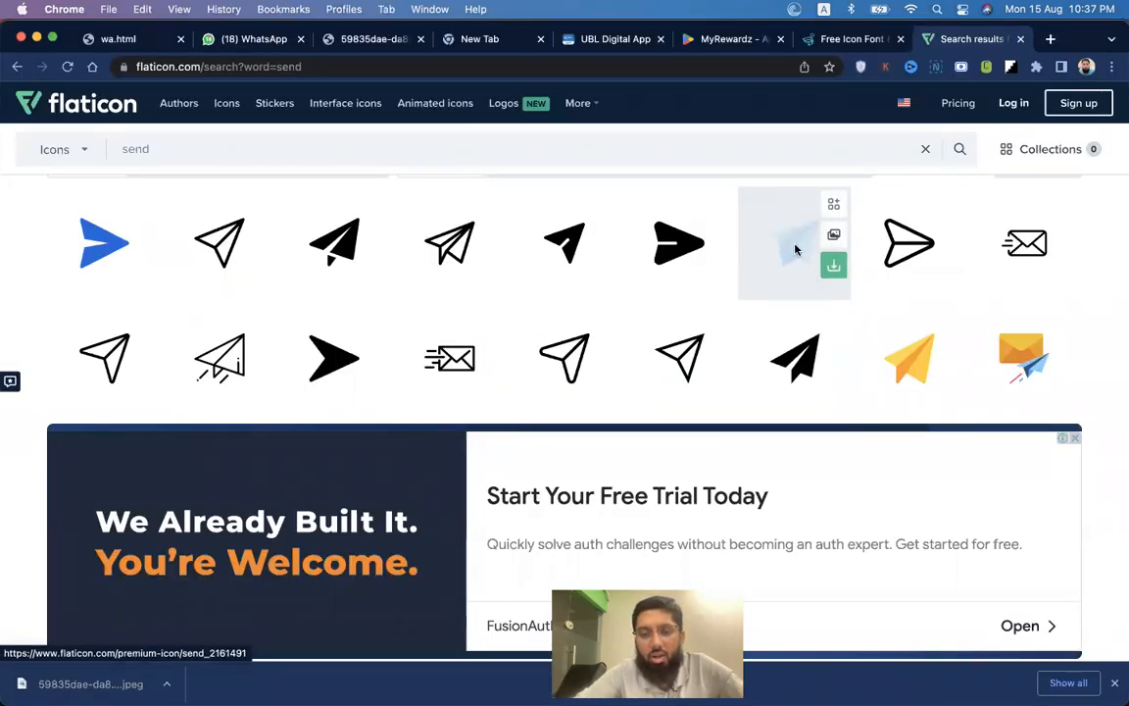
key(super+Tab)
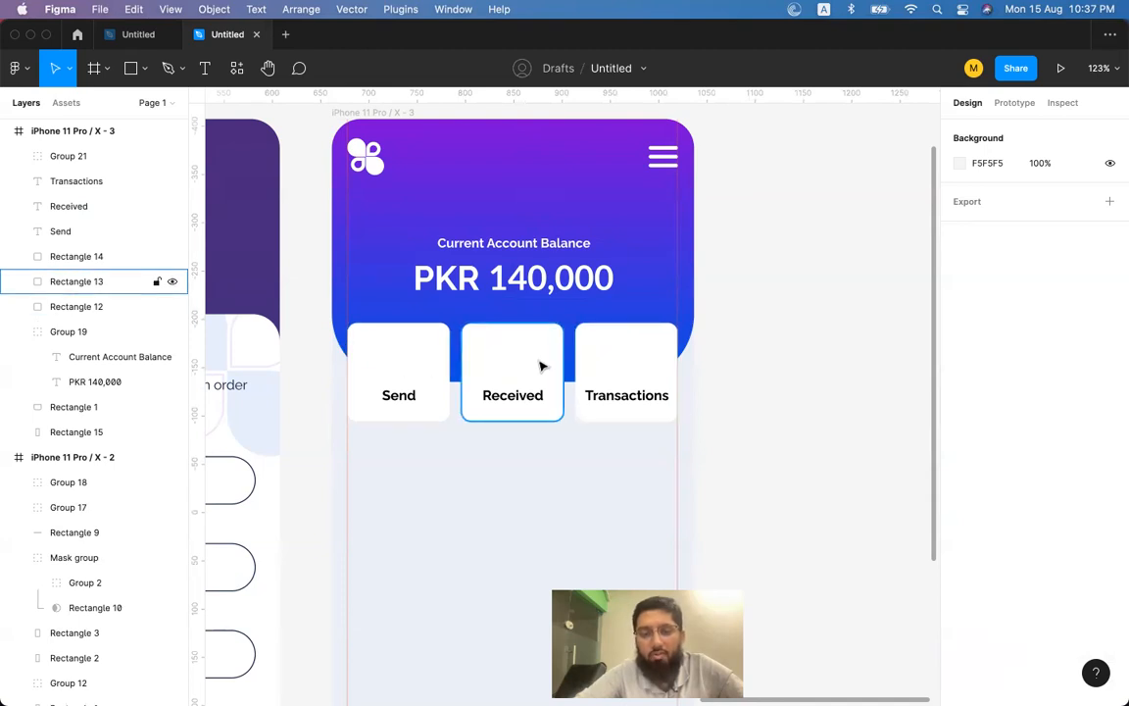
key(super+Tab)
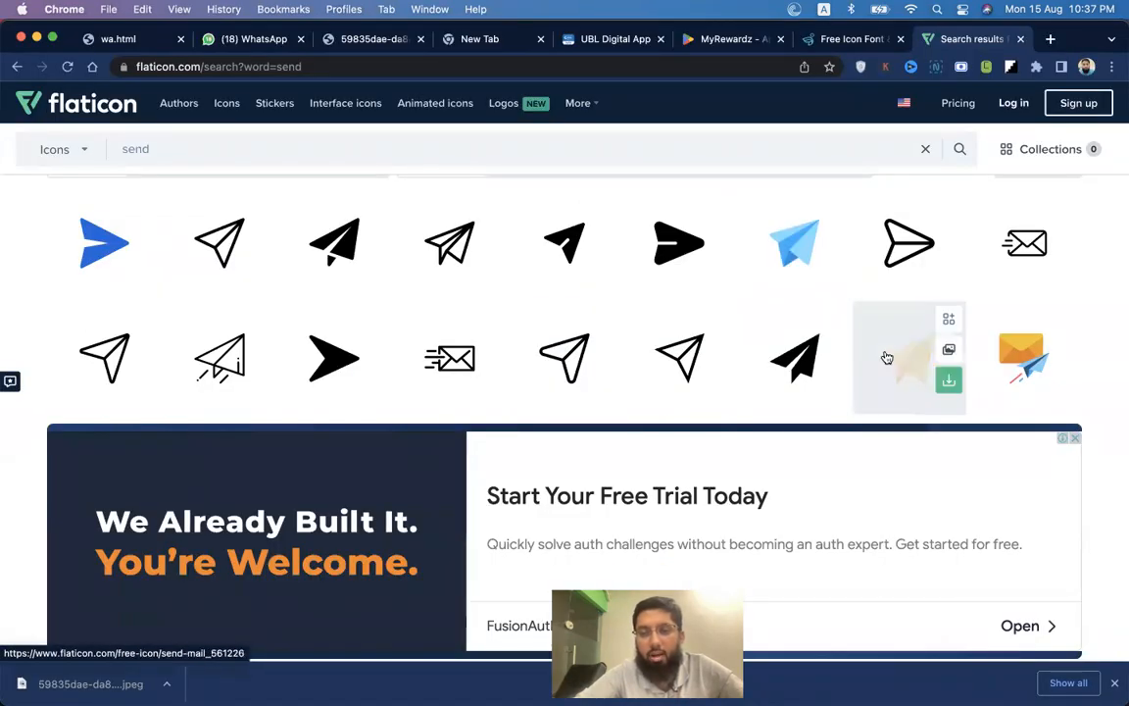
click(853, 312)
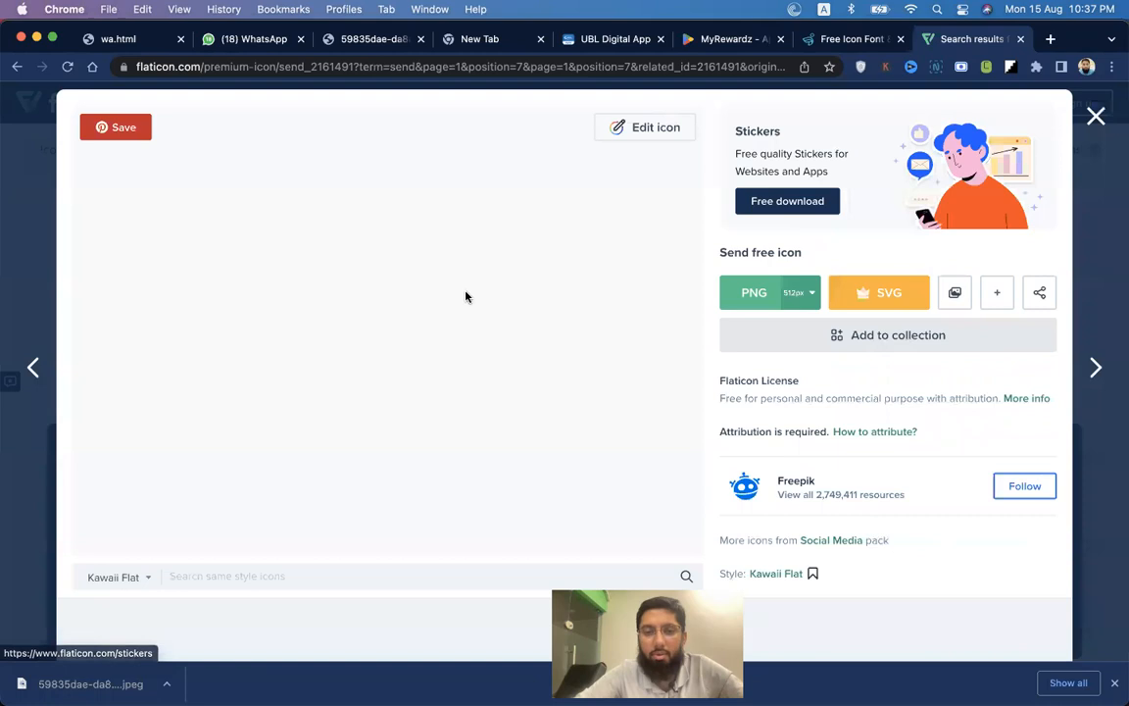
click(1095, 117)
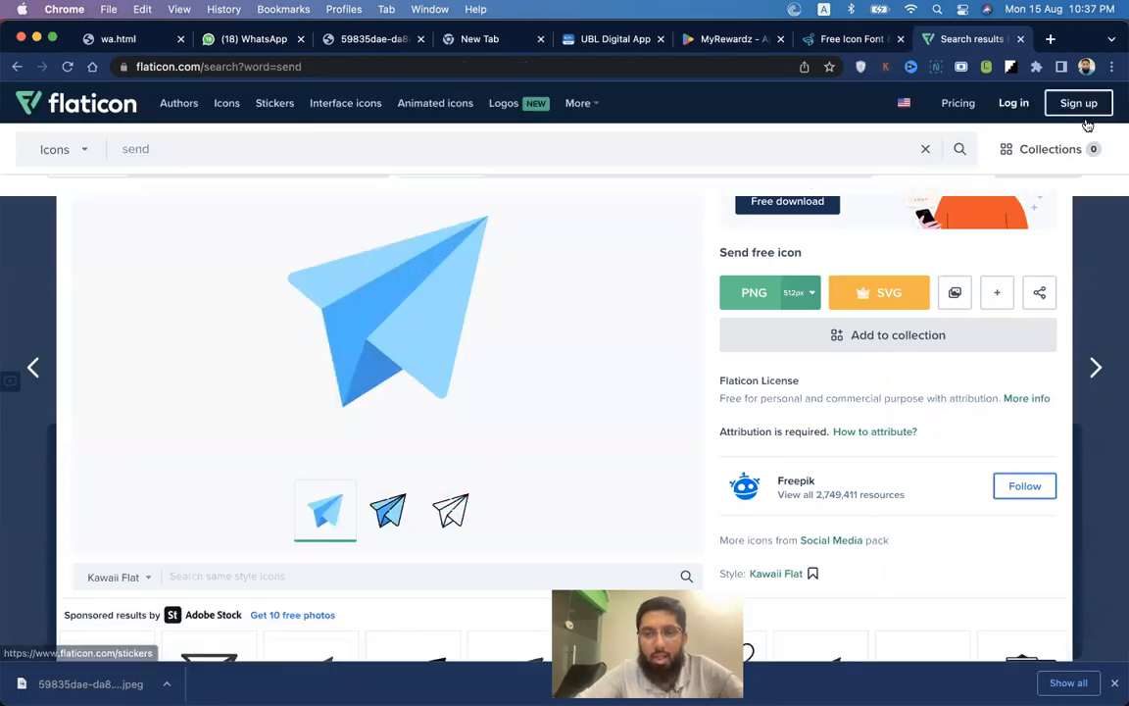
key(super+Tab)
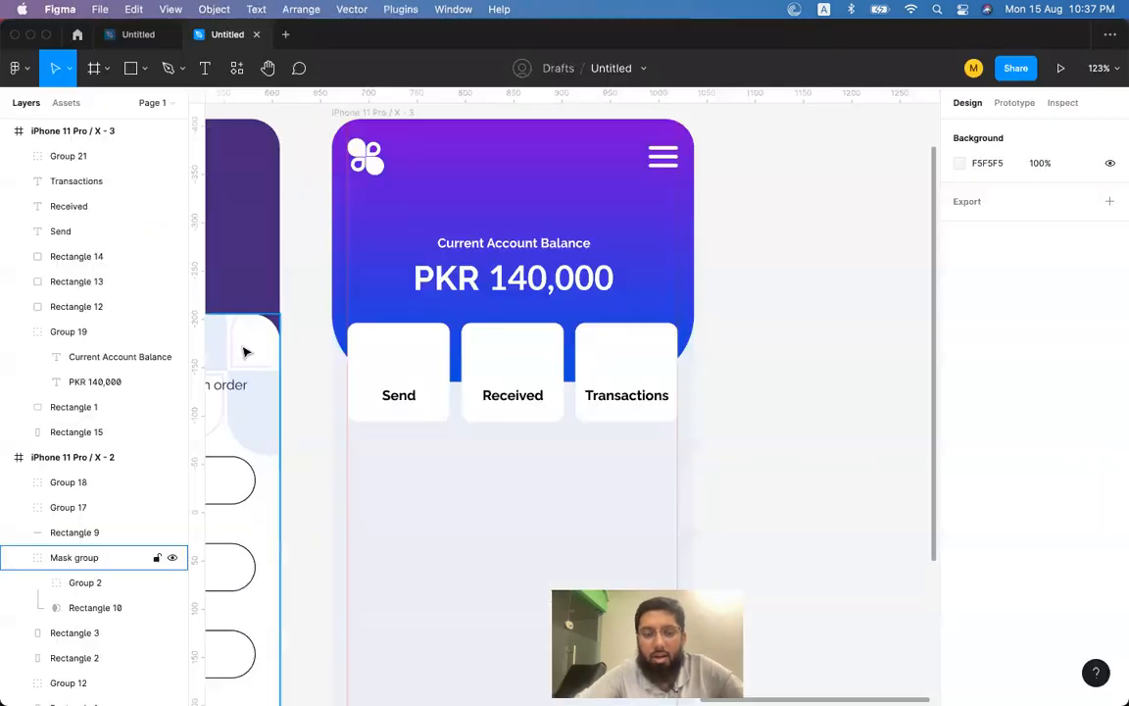
key(super+Tab)
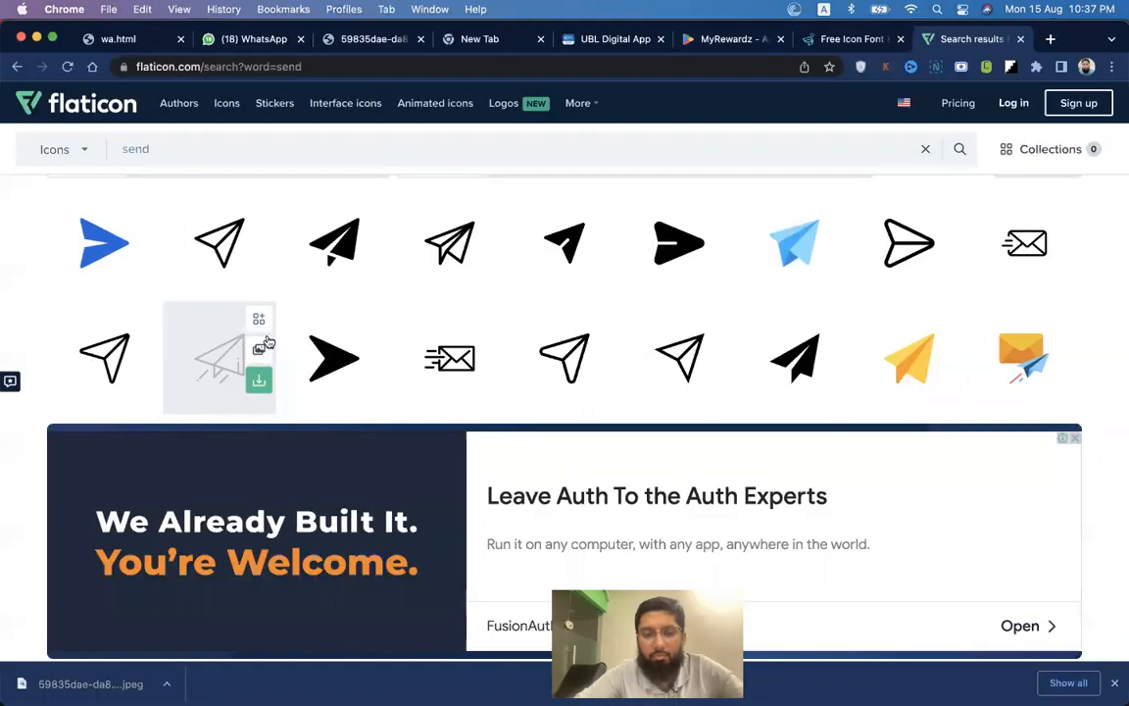
click(835, 230)
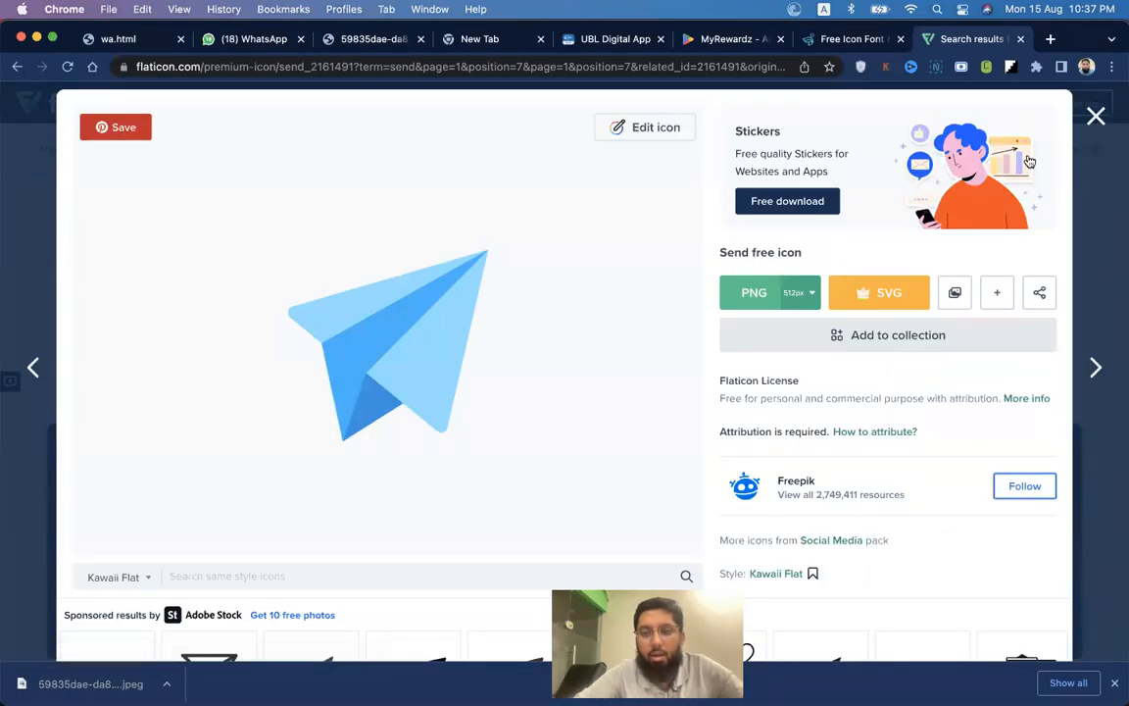
key(Escape)
Open the outline paper-plane icon for editing and go to the log-in page.
click(210, 363)
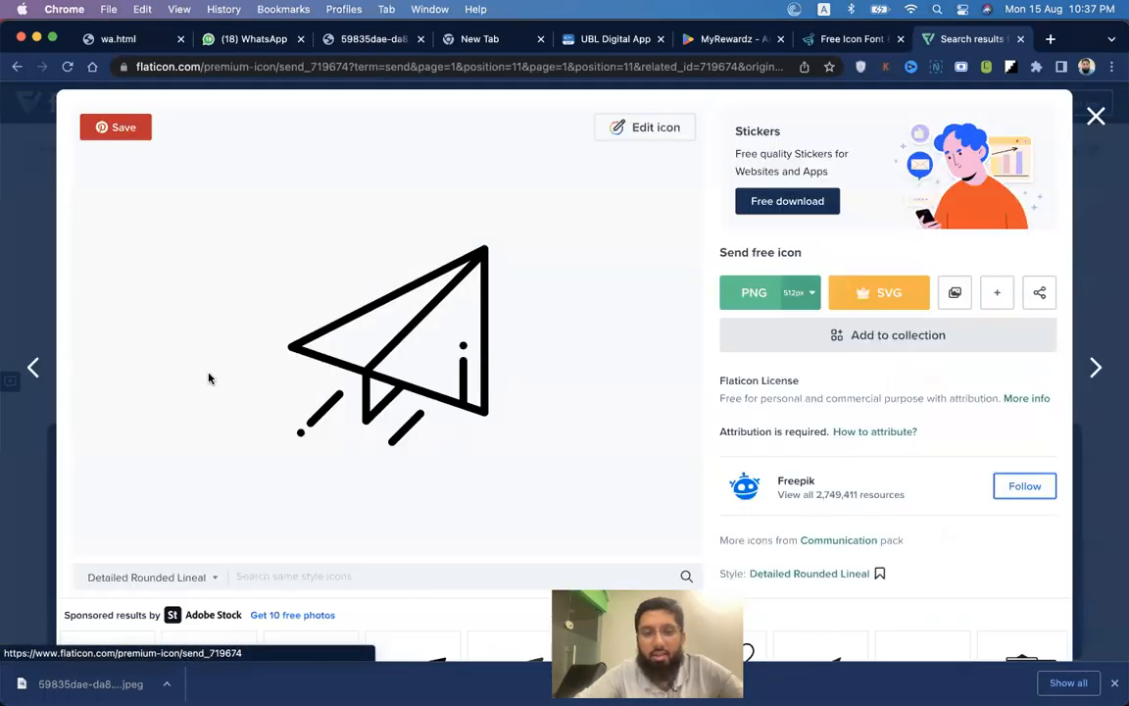
click(638, 132)
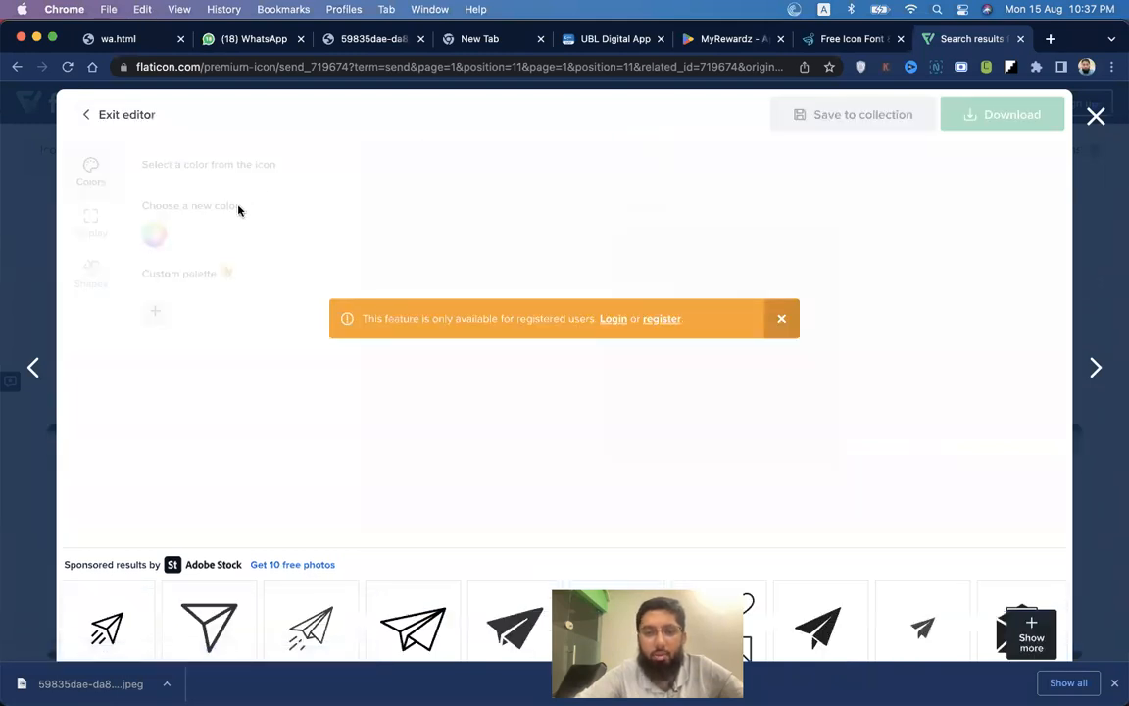
click(612, 320)
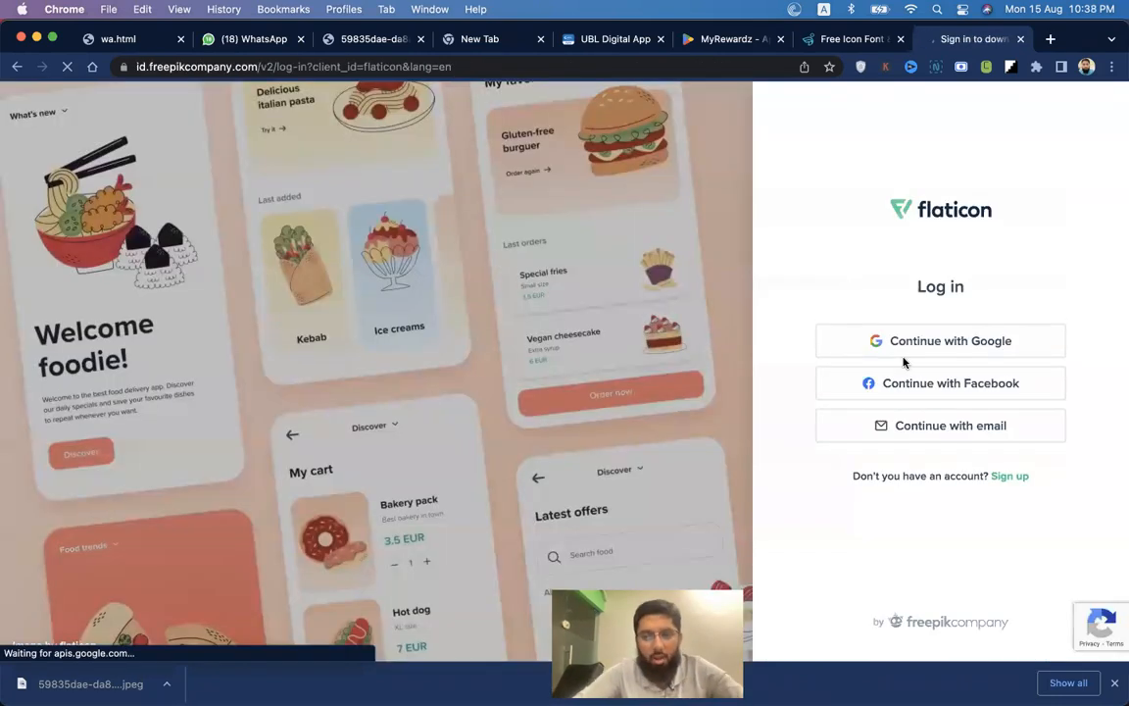
Sign in to Flaticon with Google, choosing the first listed account.
click(918, 343)
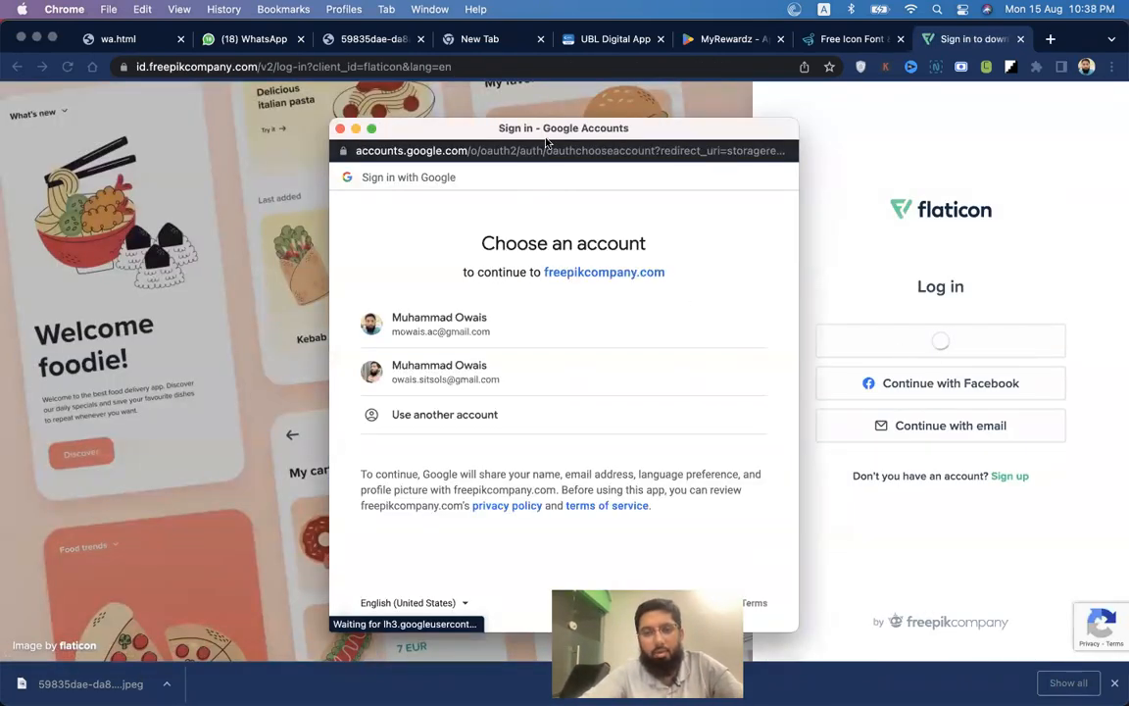
click(482, 319)
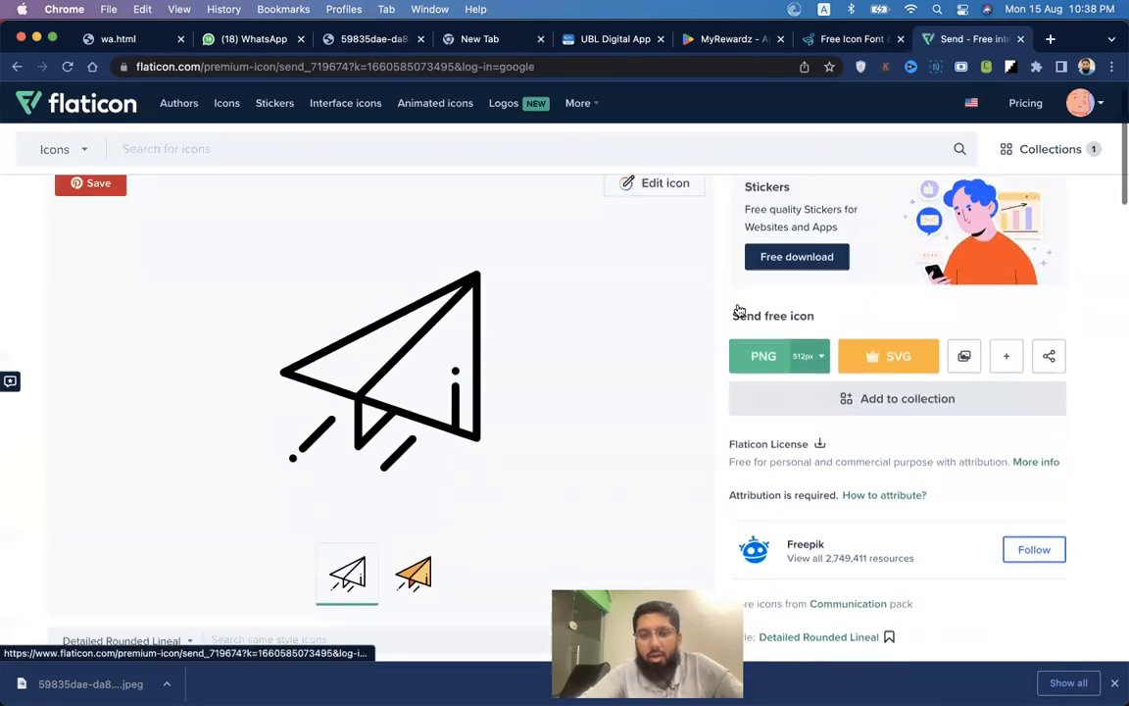
Recolour the paper-plane icon in the editor, trying green, teal and navy before settling on orange.
click(664, 214)
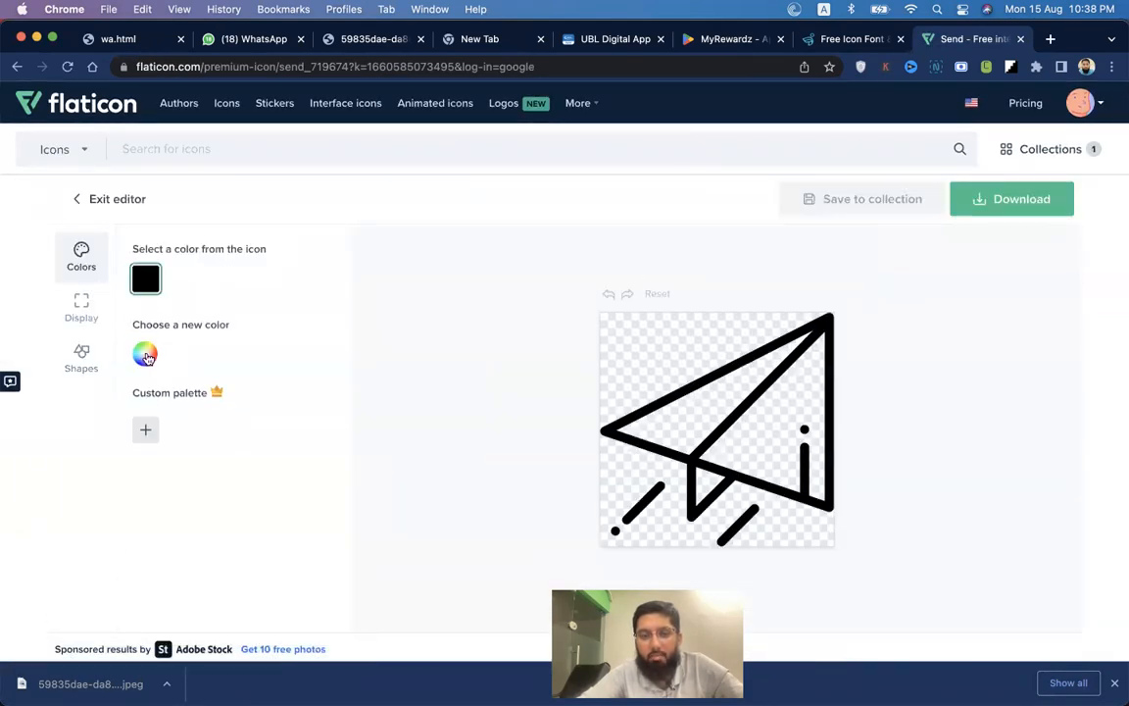
click(145, 355)
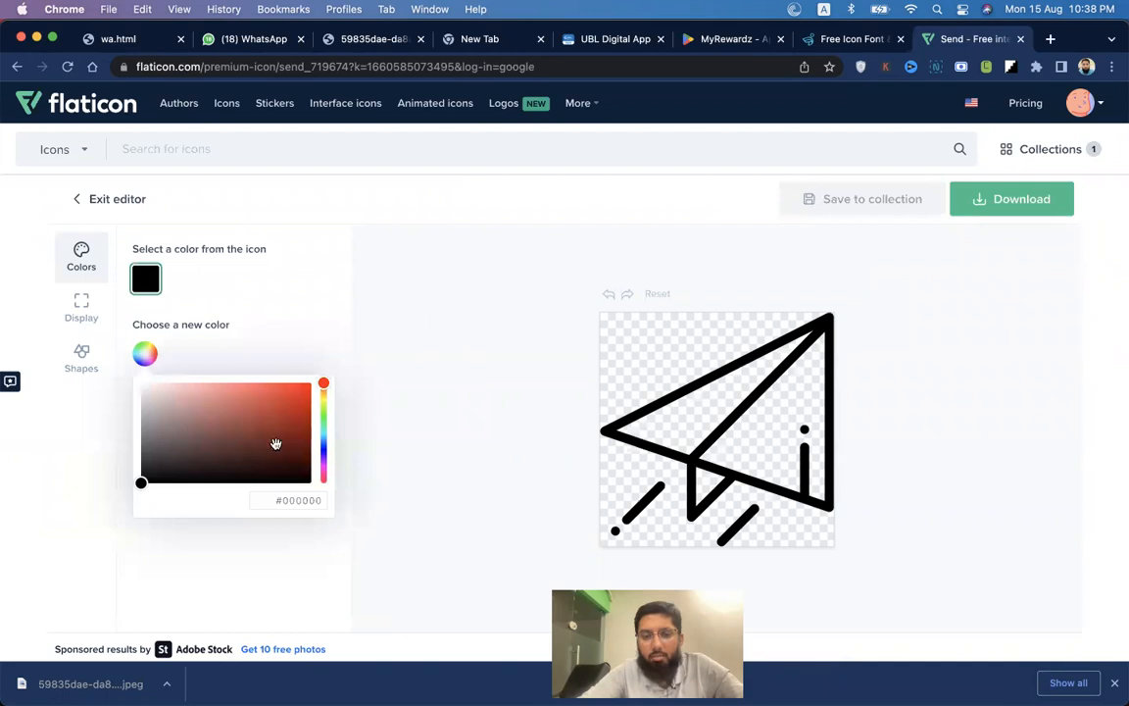
click(320, 420)
click(262, 432)
click(301, 396)
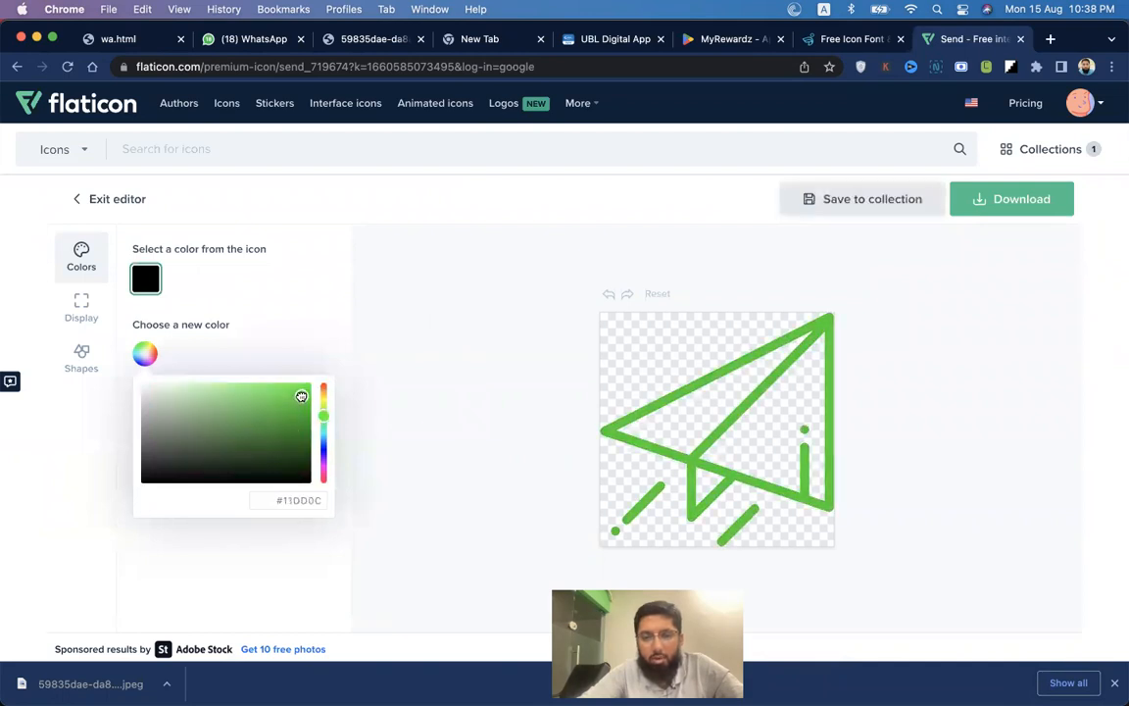
drag(323, 439, 298, 392)
click(291, 410)
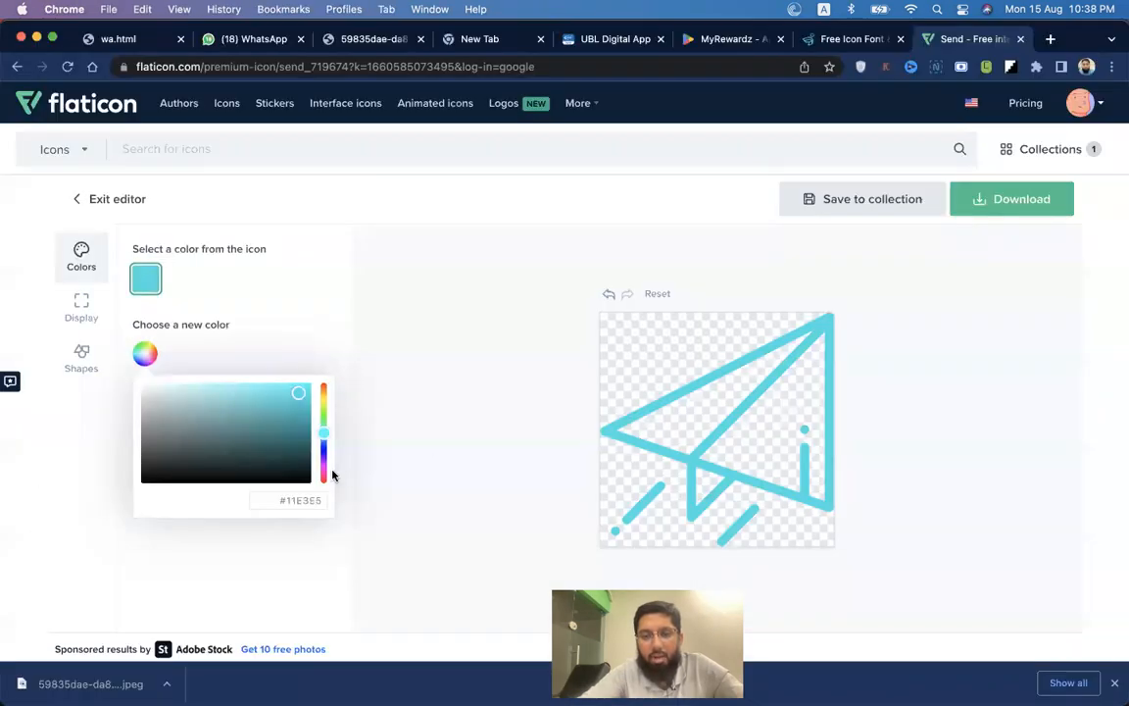
drag(325, 461, 323, 409)
click(290, 432)
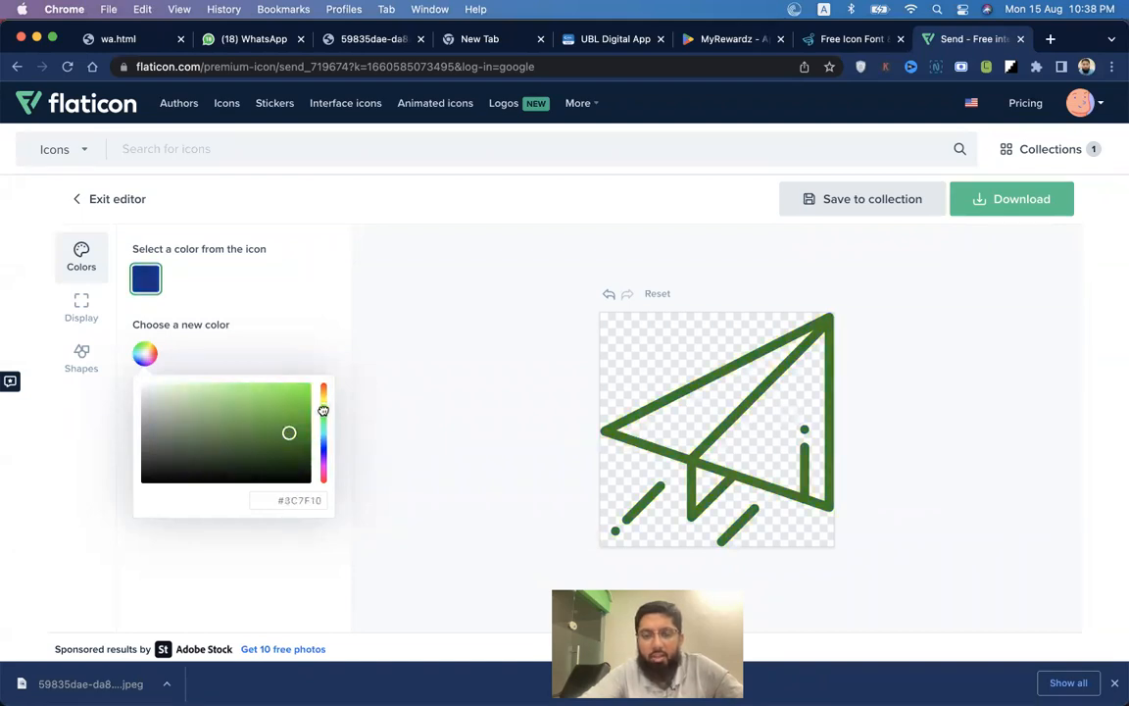
click(306, 395)
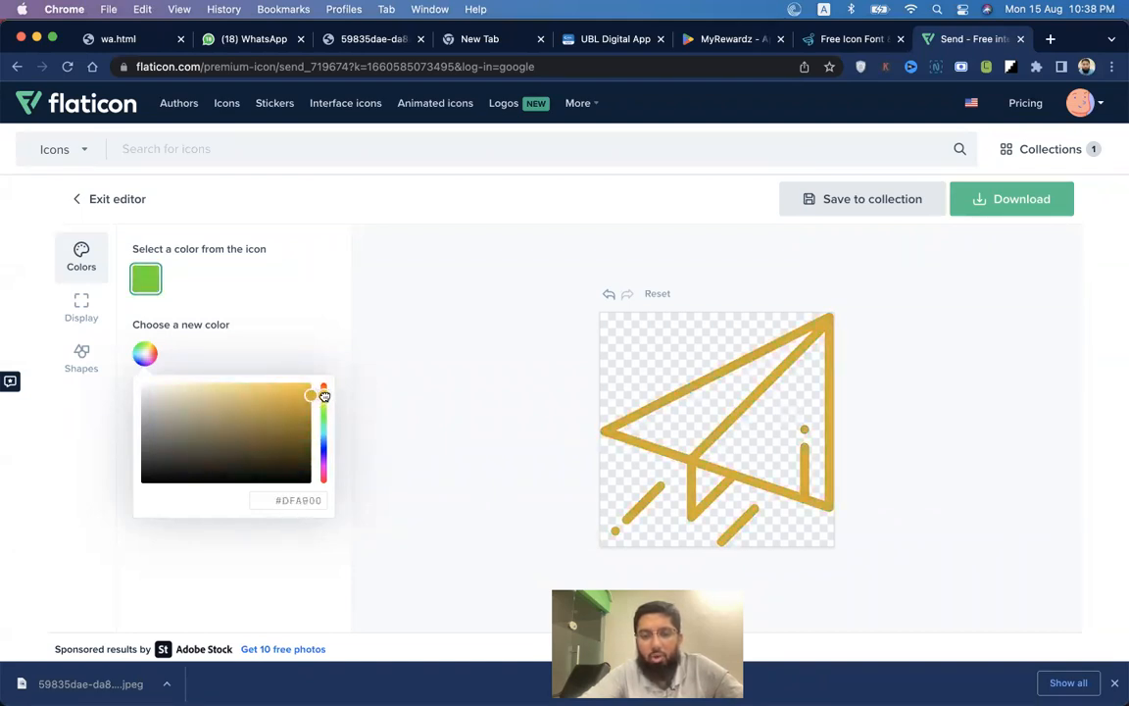
drag(325, 396, 325, 392)
key(super+Tab)
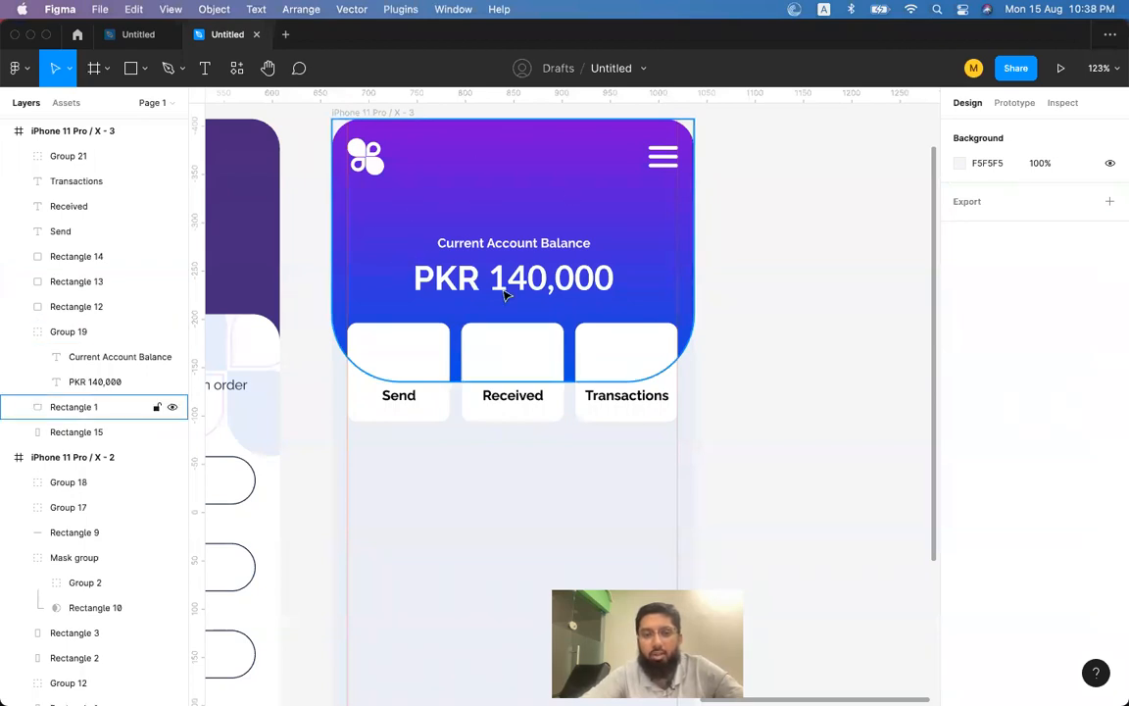
Copy the 0750DF hex fill from the blue rectangle beside the login screen.
key(super+Tab)
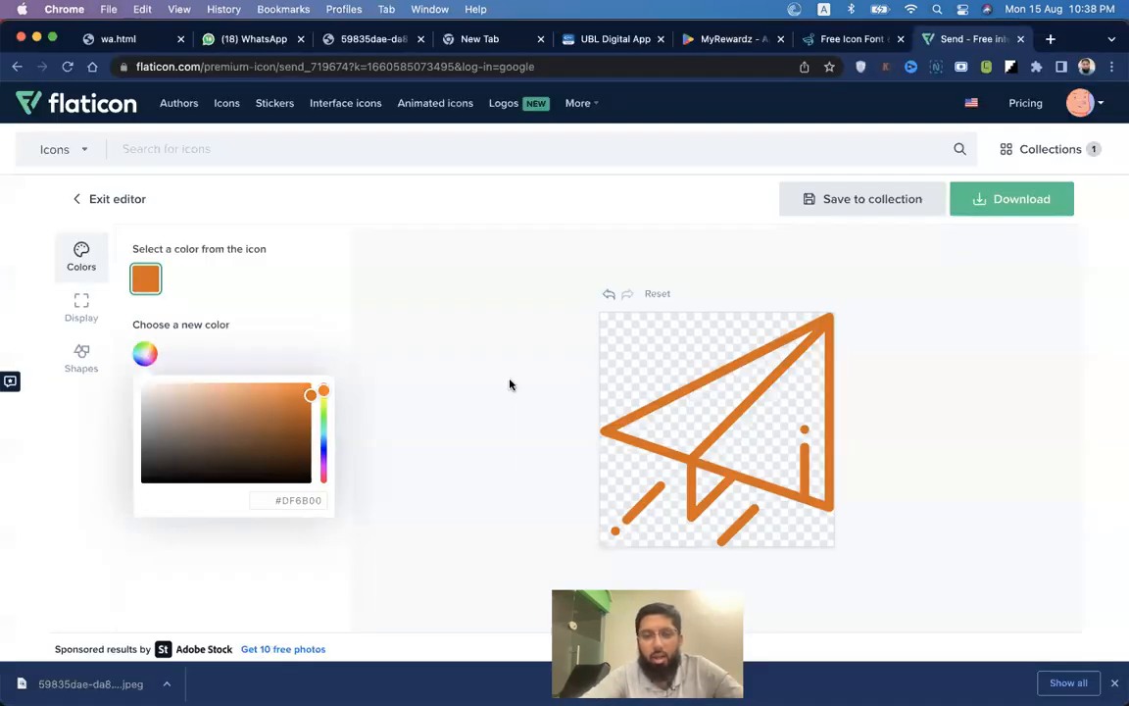
key(super+Tab)
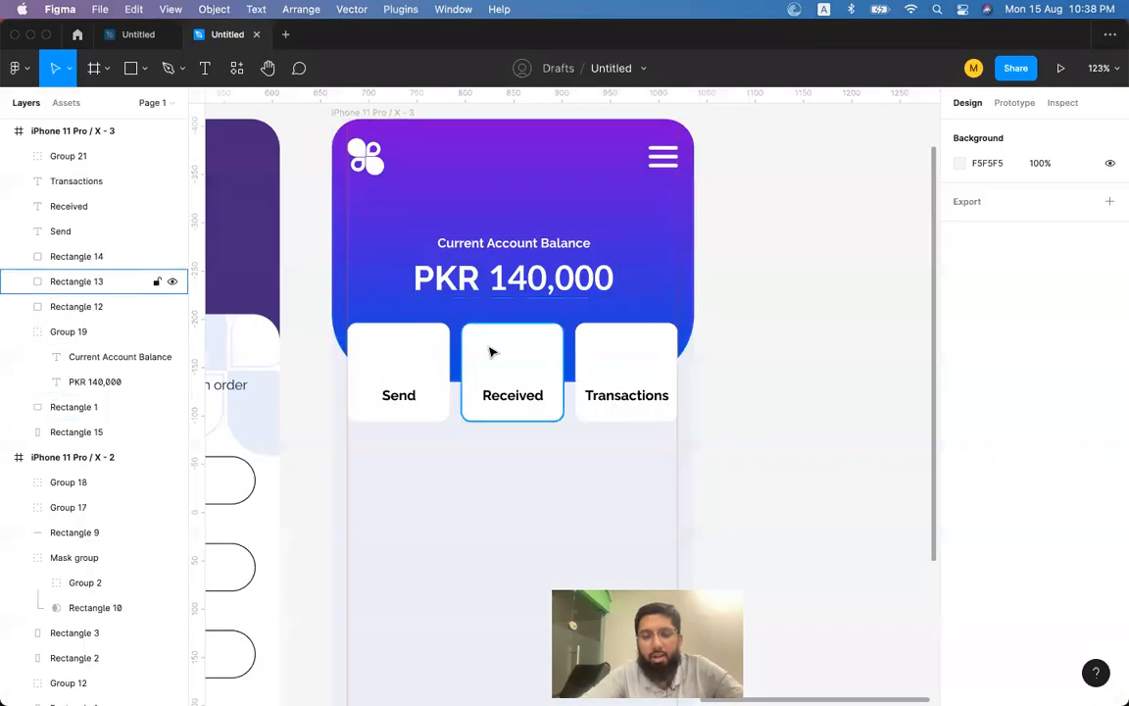
key(super+Tab)
key(super+Tab)
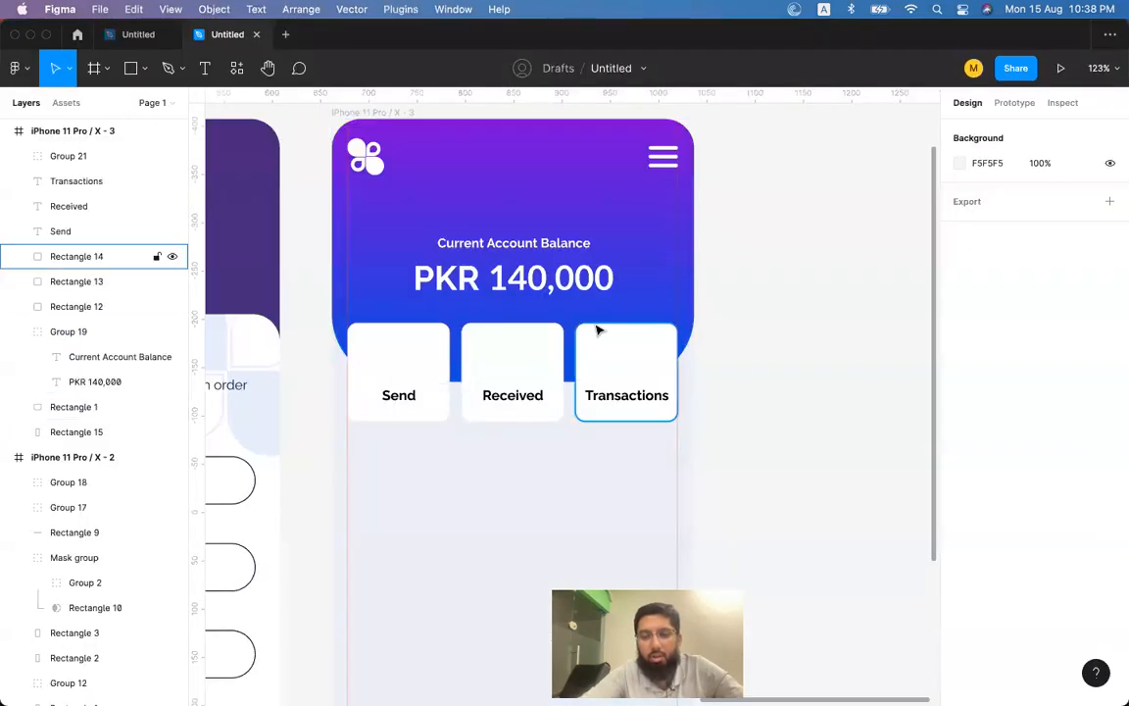
click(416, 358)
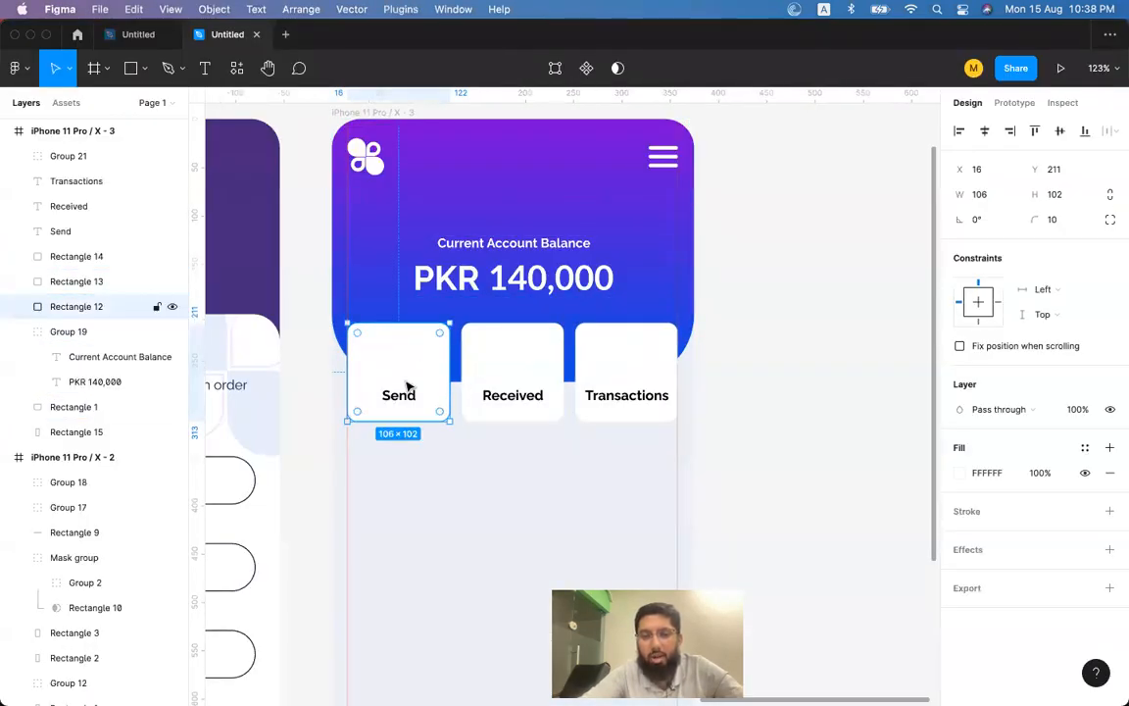
click(662, 281)
scroll(685, 311, left, 15)
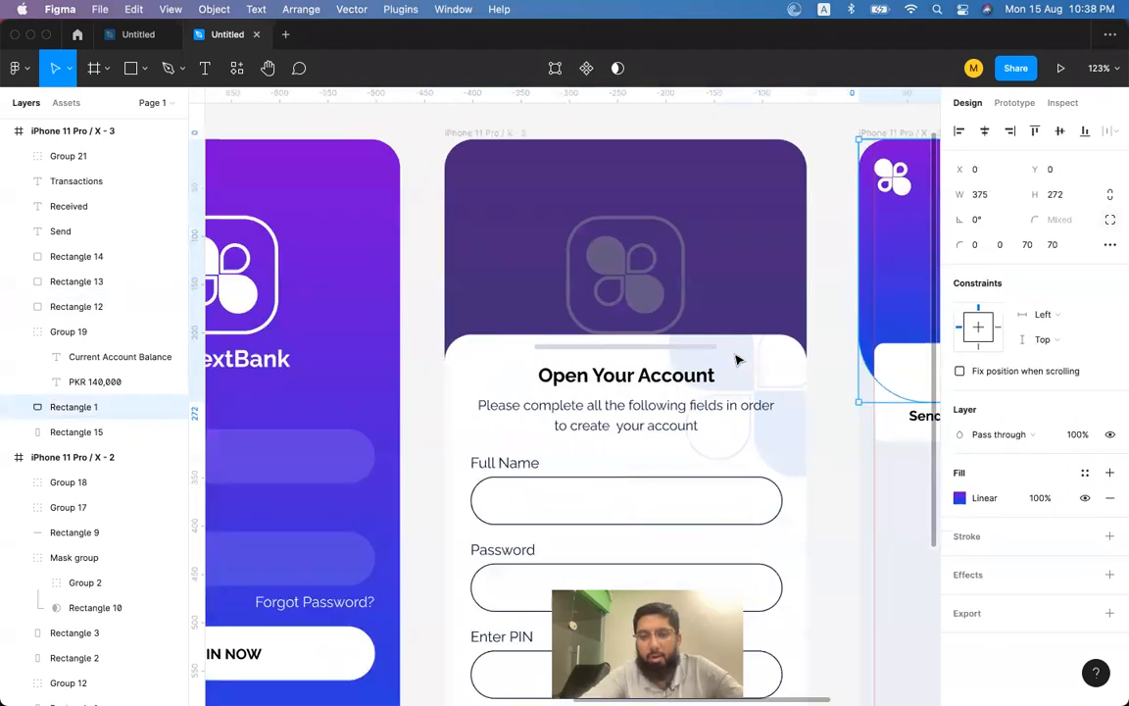
click(401, 401)
click(988, 346)
key(super+c)
Recolour the Flaticon paper-plane icon to blue #0750DF.
key(super+Tab)
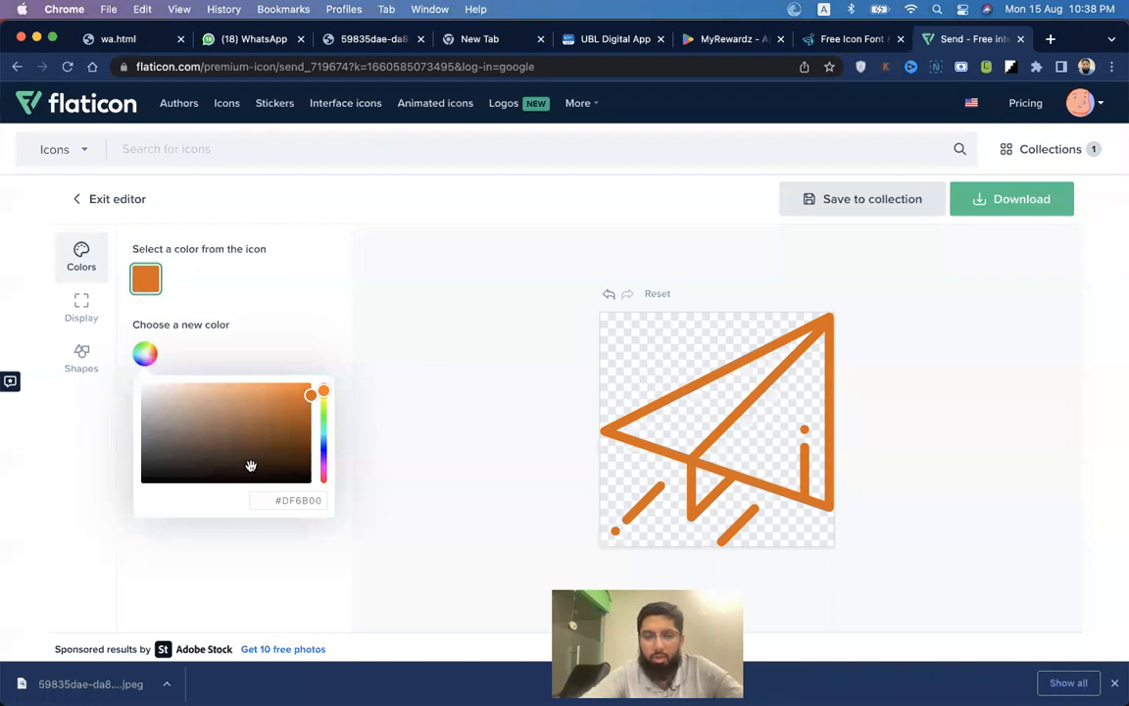
click(309, 502)
key(super+v)
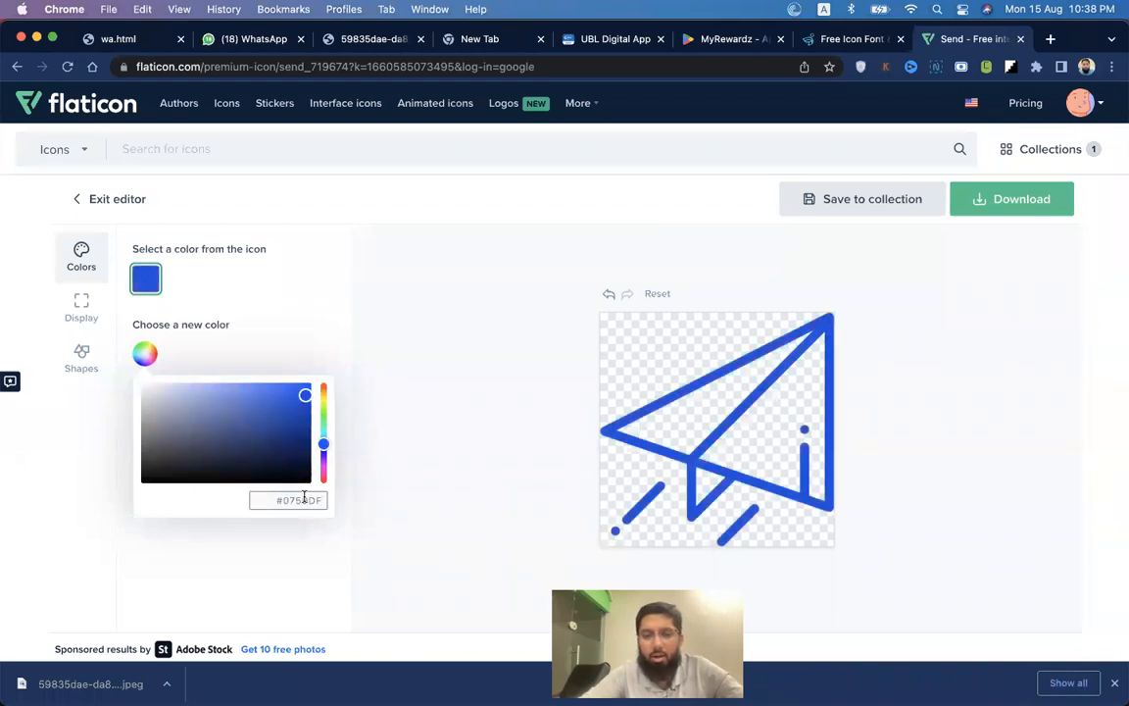
Download the blue paper-plane icon as a free 512px PNG.
click(1024, 202)
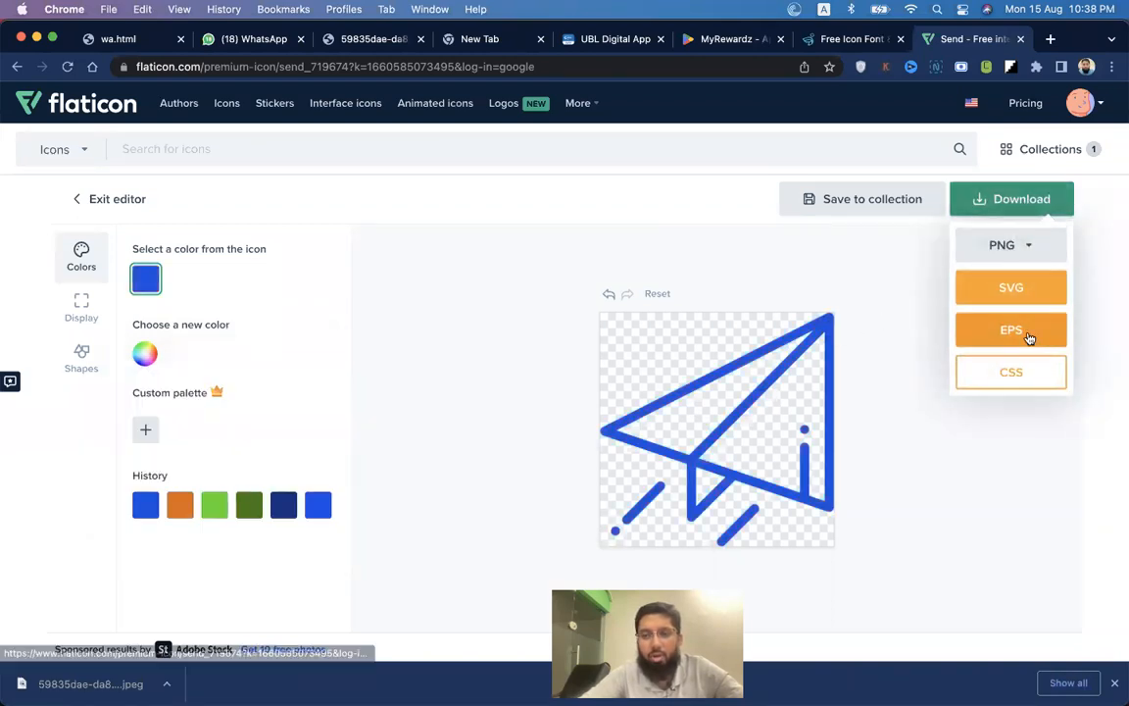
click(1004, 245)
click(983, 414)
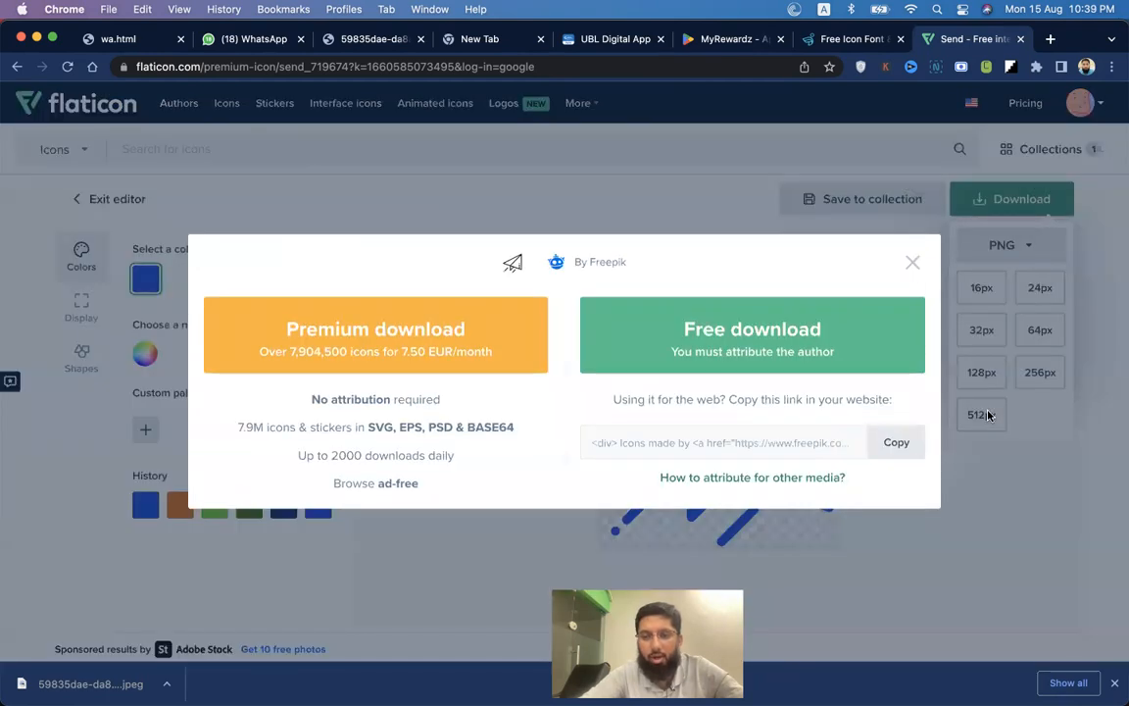
click(727, 339)
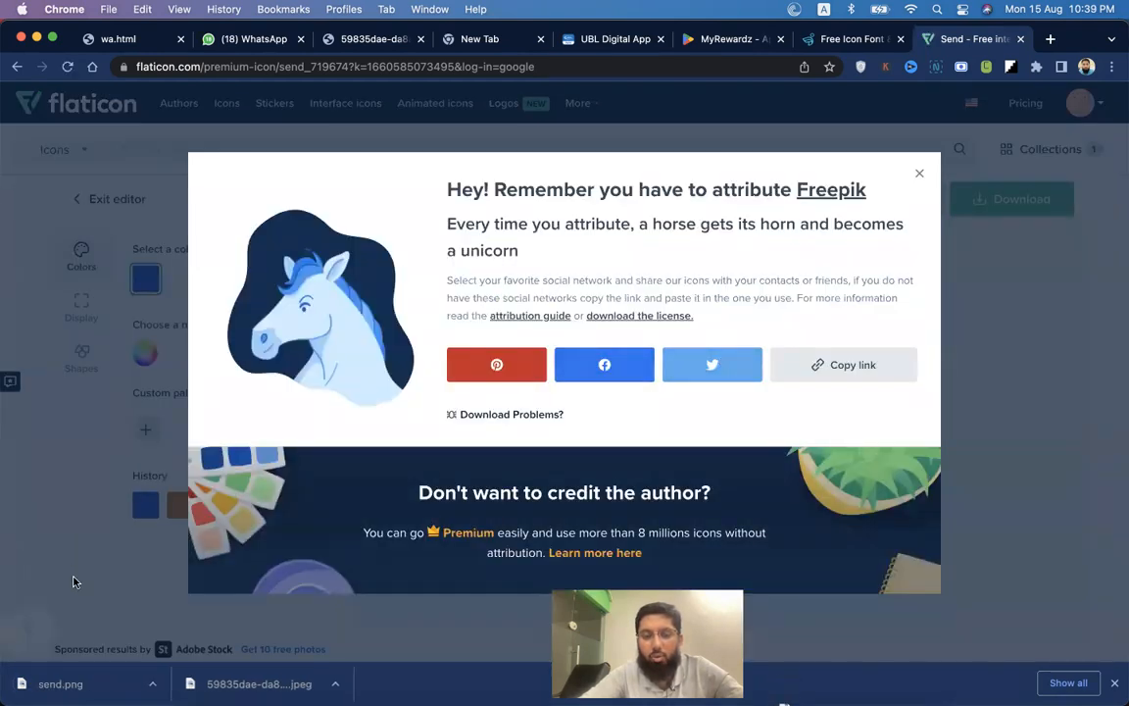
key(super+Tab)
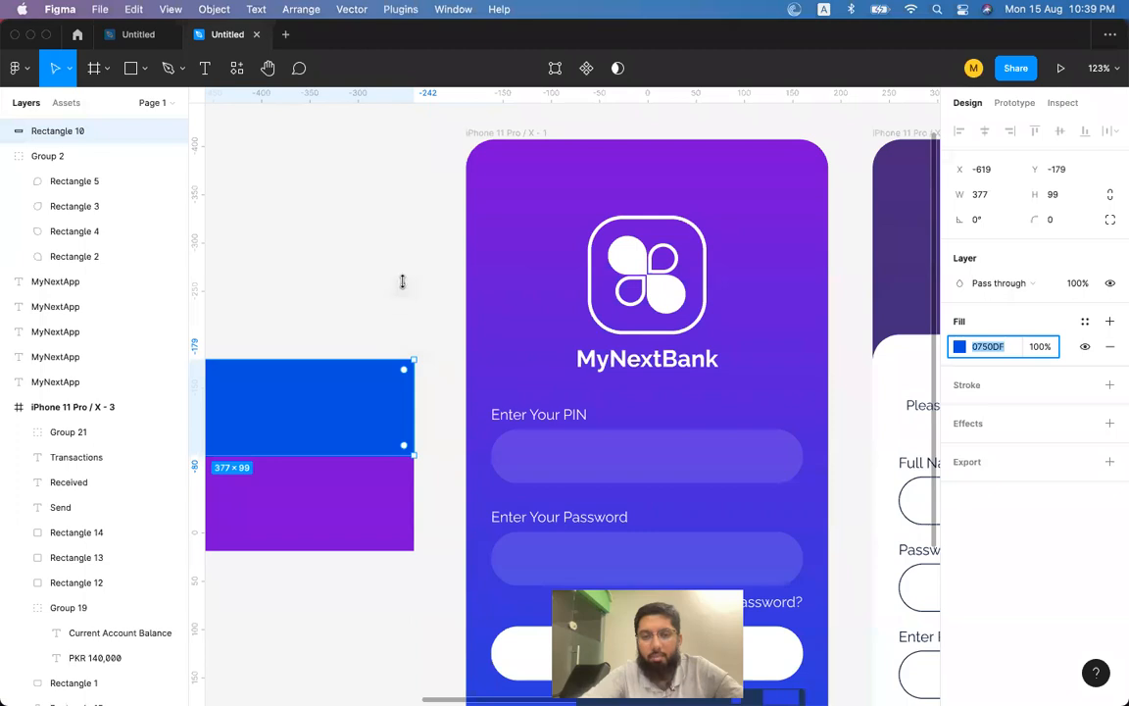
Paste the downloaded paper-plane icon into the Home screen frame.
key(super+v)
scroll(399, 286, down, 6)
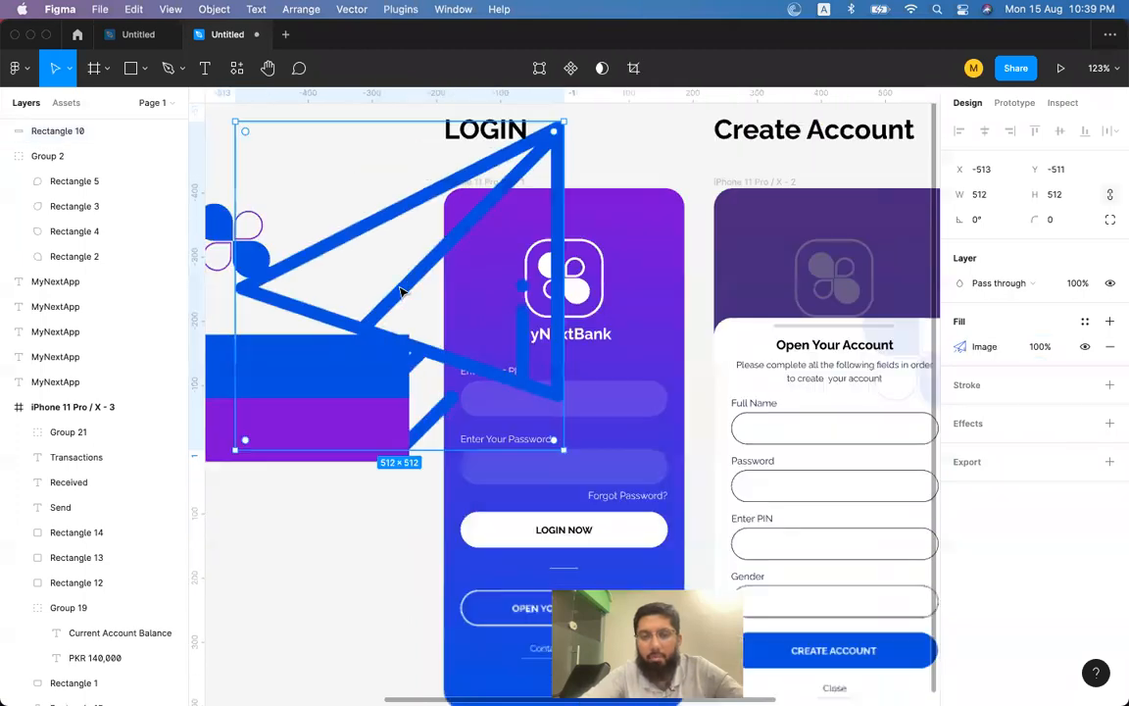
drag(380, 258, 792, 311)
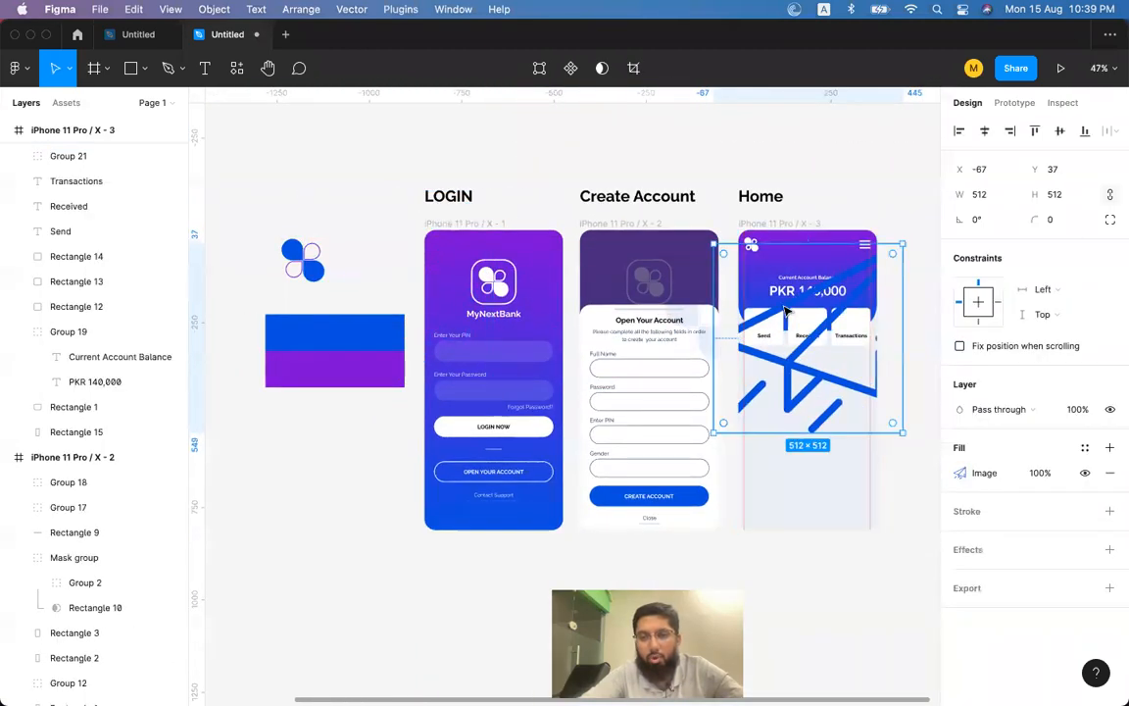
scroll(791, 311, down, 3)
scroll(786, 310, up, 5)
scroll(785, 311, up, 3)
Shrink the icon to 40×40 above the Send label, then dismiss Flaticon's attribution notice.
drag(657, 530, 825, 374)
scroll(820, 382, up, 5)
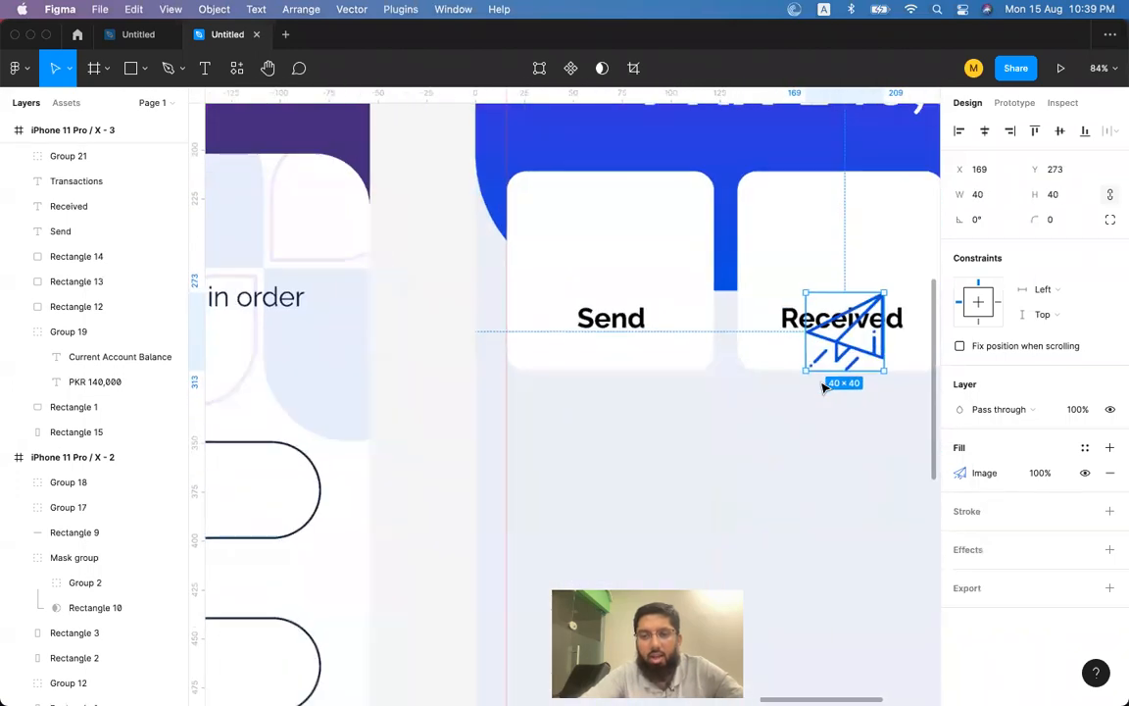
drag(845, 358, 607, 267)
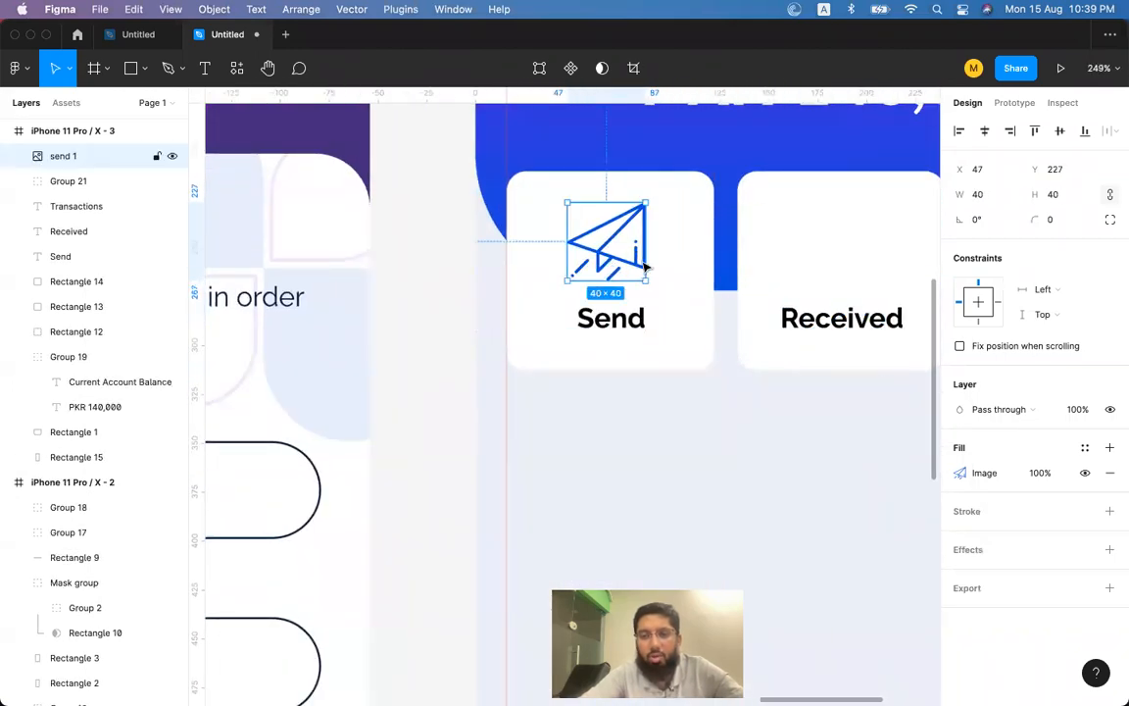
shift+click(694, 265)
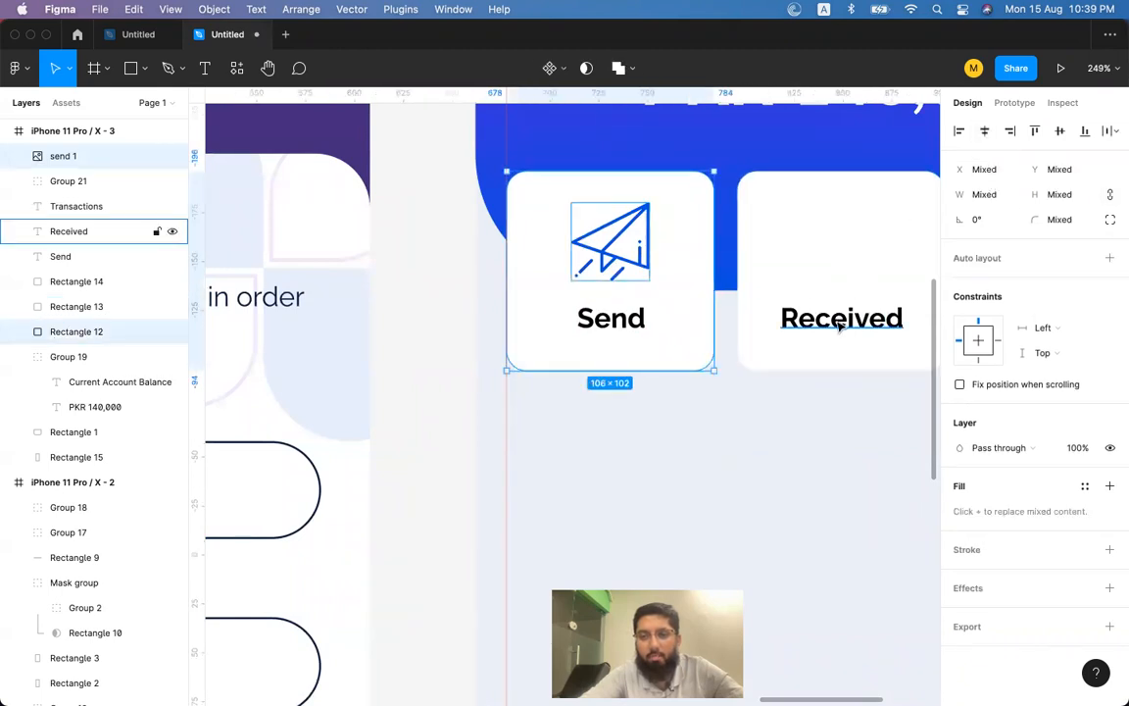
key(super+Tab)
click(921, 173)
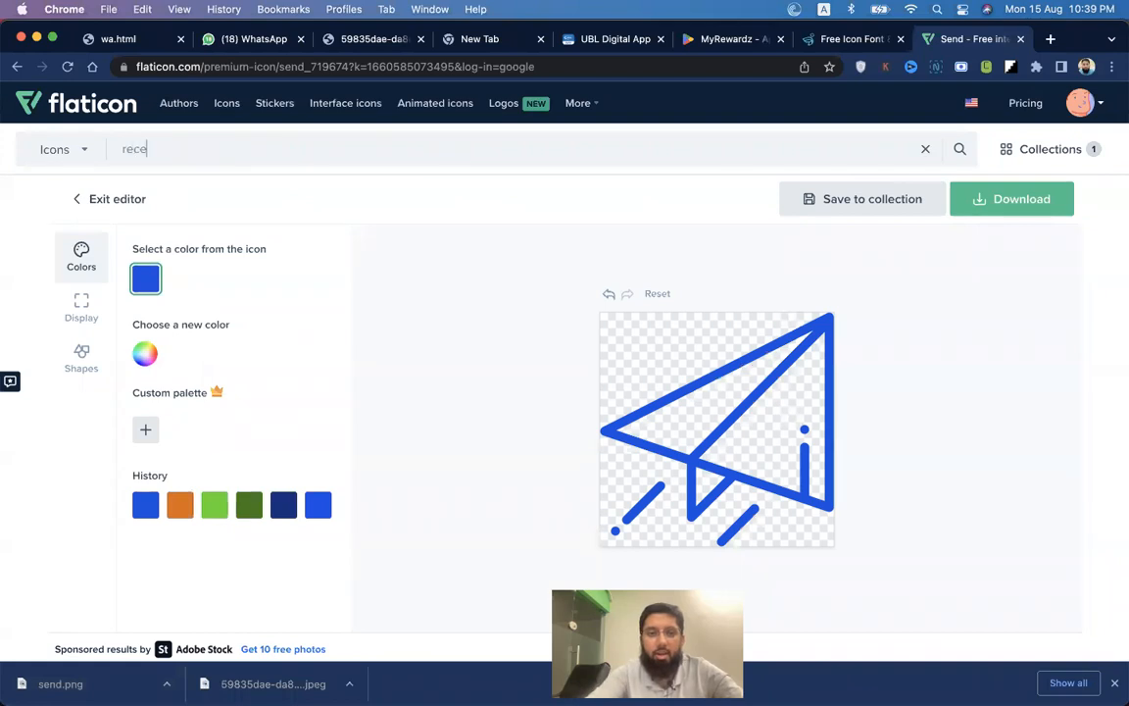
Search Flaticon for 'received' icons and preview the inbox icon.
text(d)
key(Return)
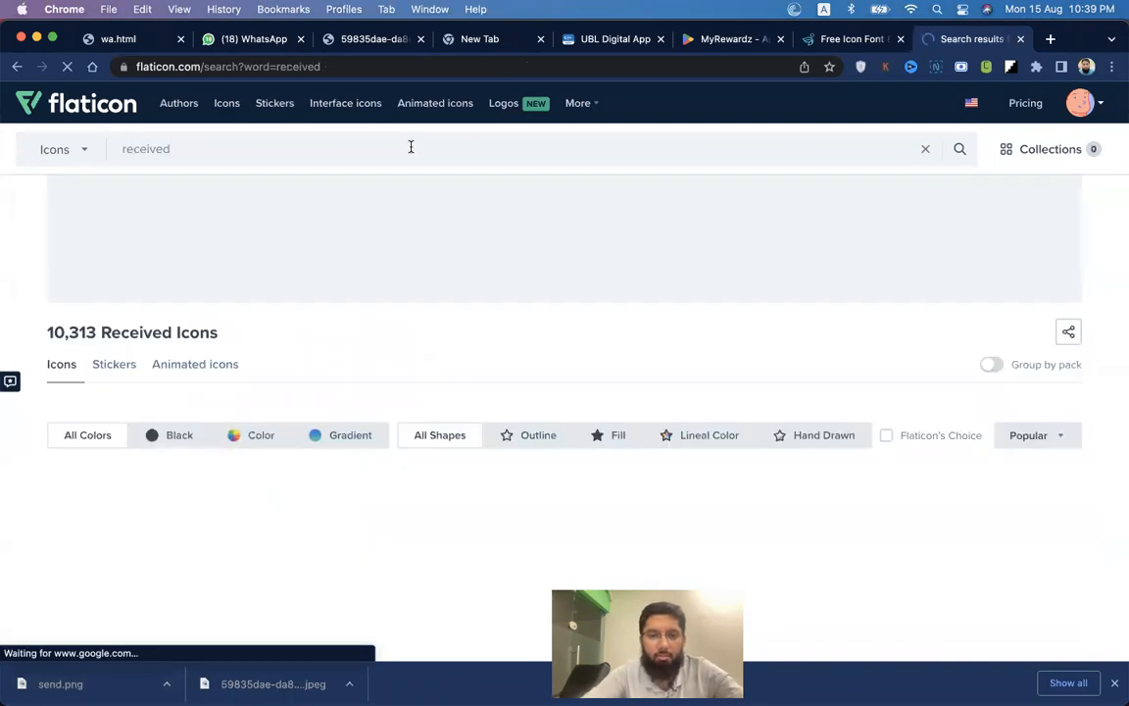
scroll(529, 333, down, 3)
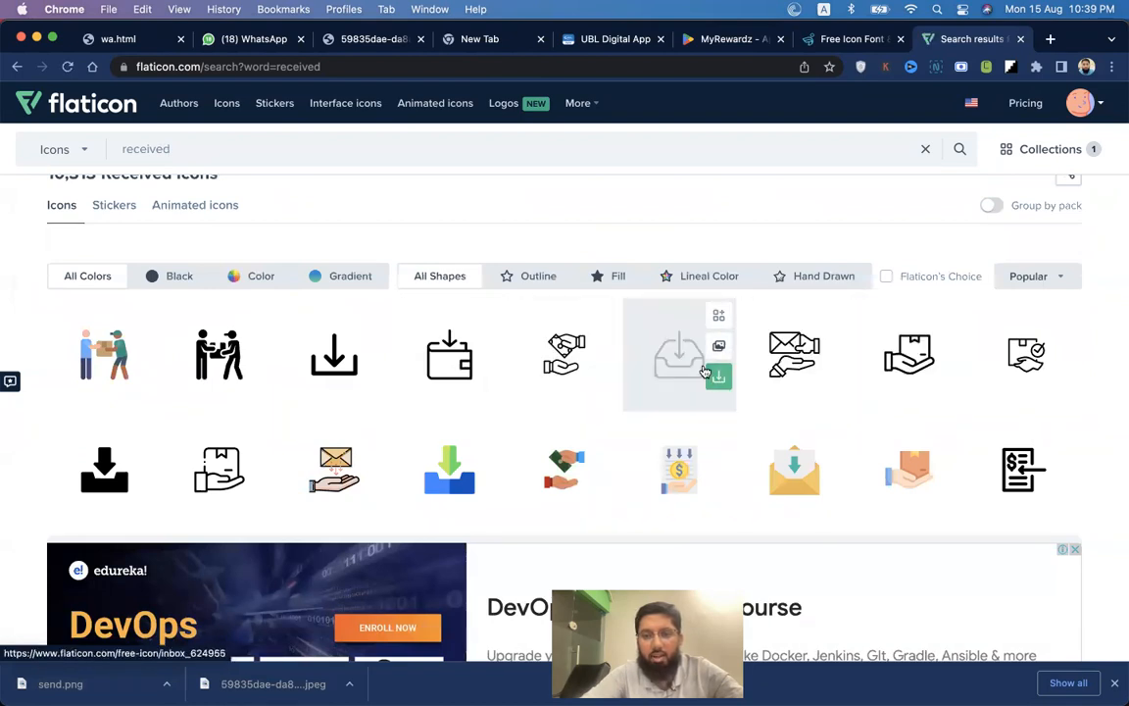
click(708, 372)
click(911, 264)
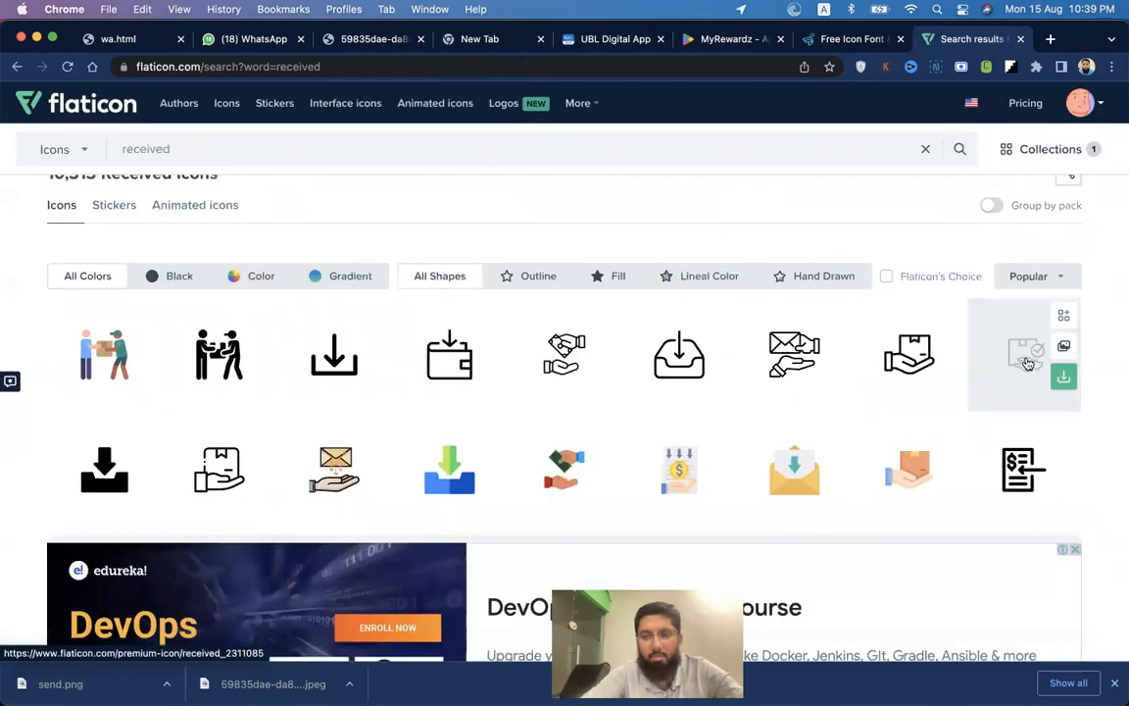
Browse the received results, checking the hand-with-dollar icon's details.
drag(1027, 364, 689, 257)
scroll(689, 257, down, 5)
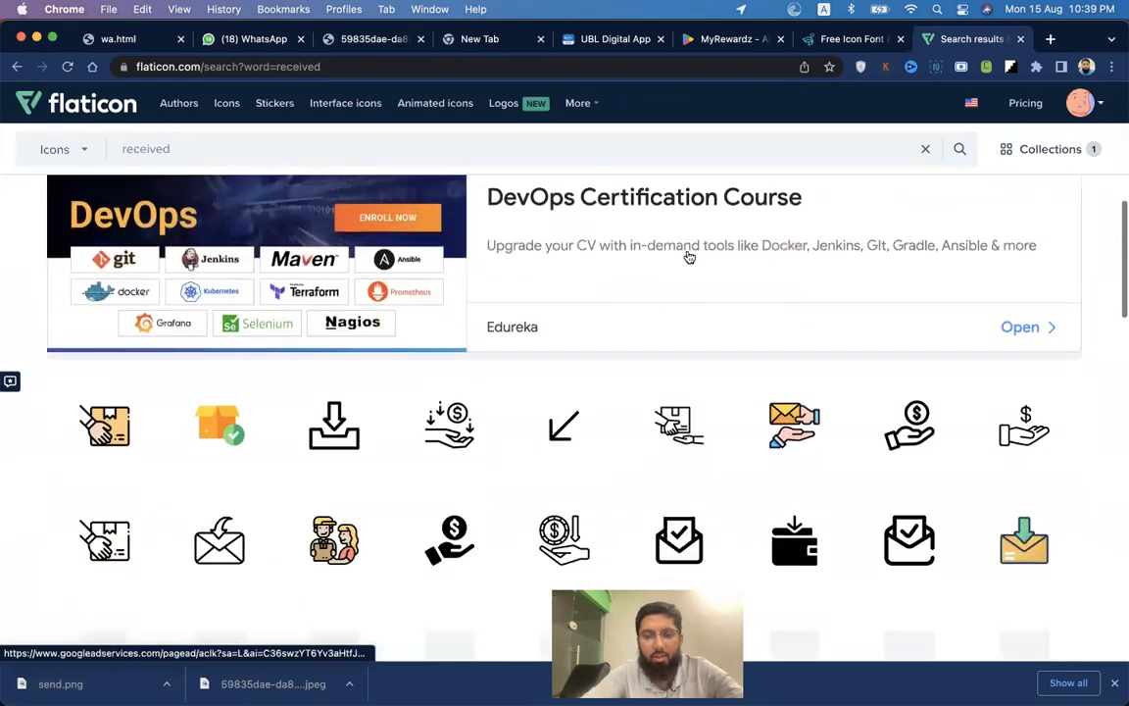
scroll(689, 257, down, 1)
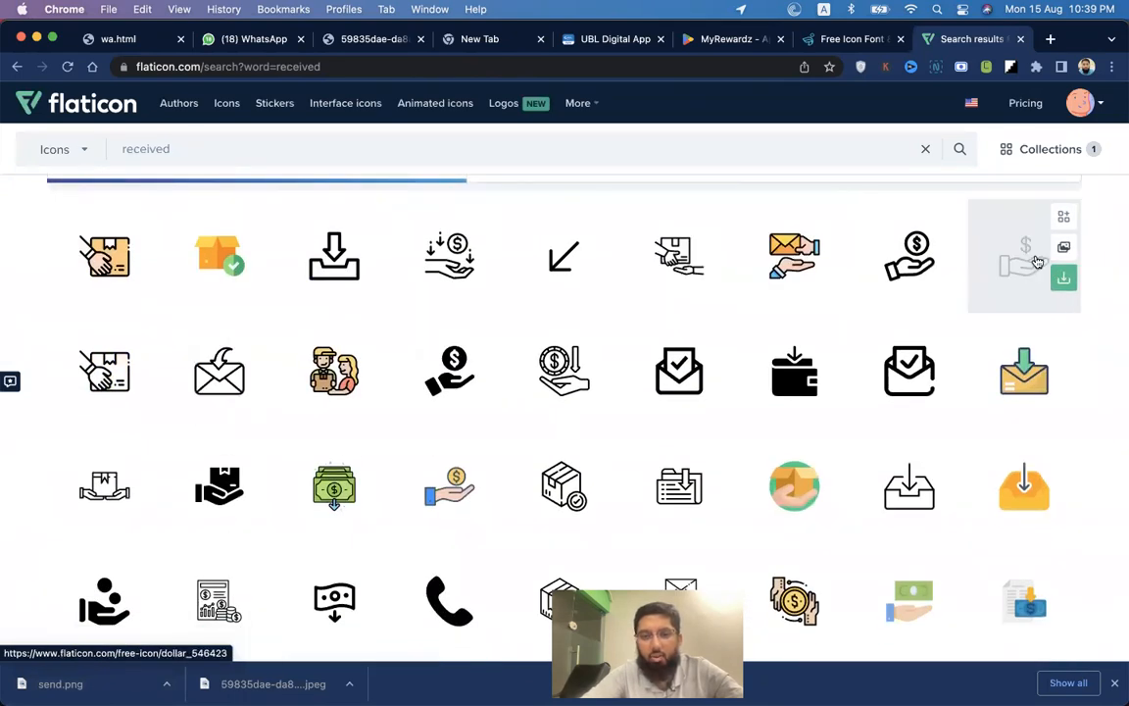
scroll(721, 385, down, 1)
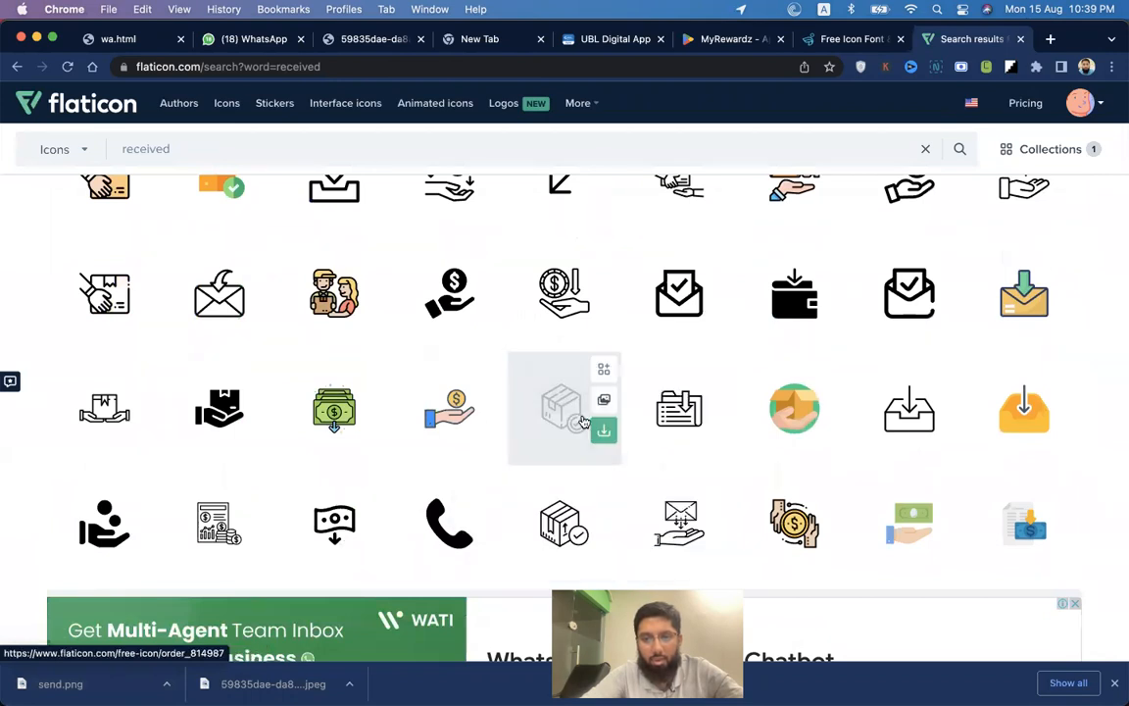
scroll(913, 392, up, 1)
click(981, 284)
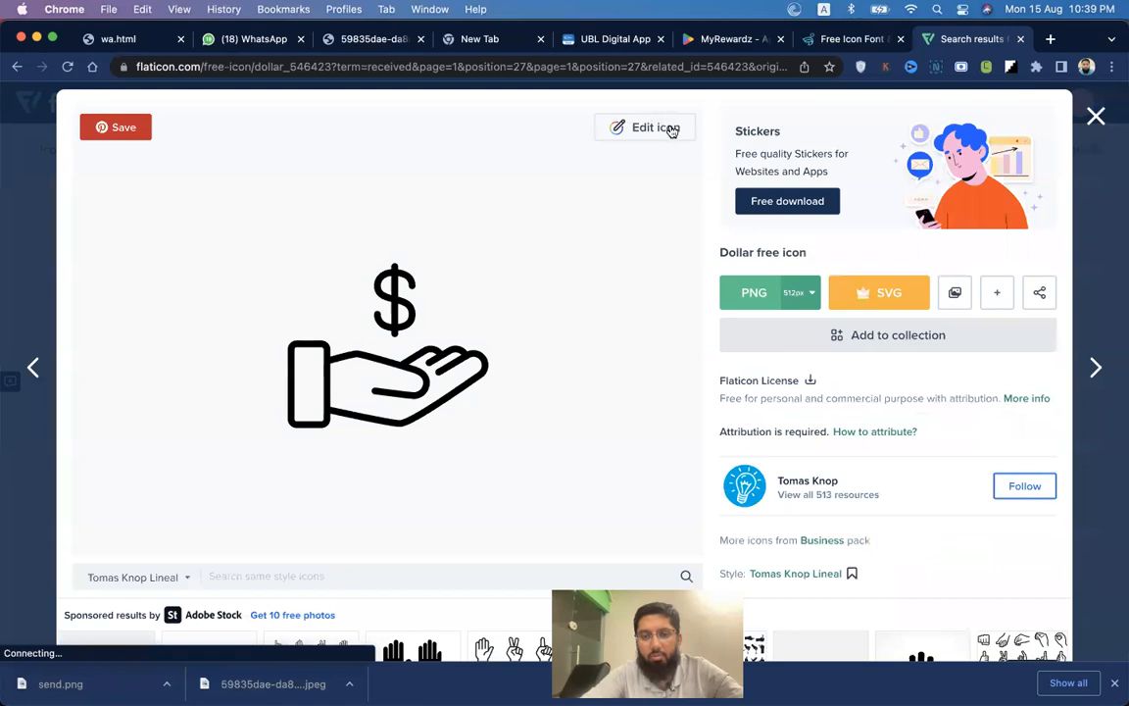
click(1096, 117)
scroll(640, 384, down, 1)
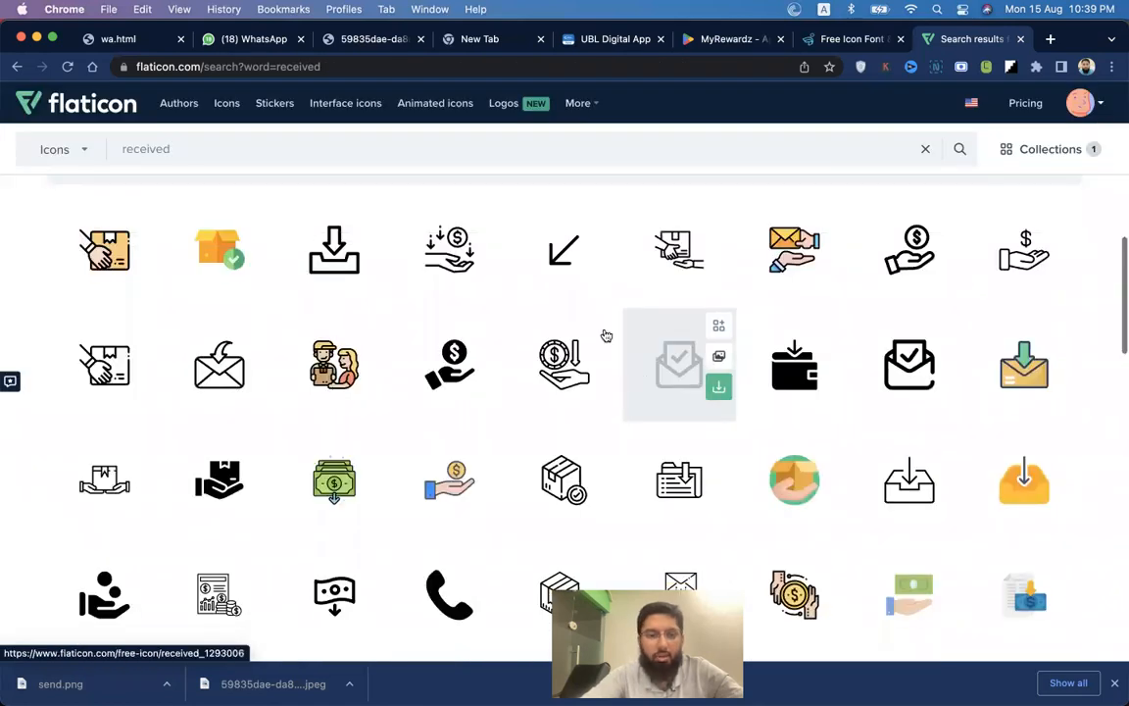
scroll(628, 356, down, 3)
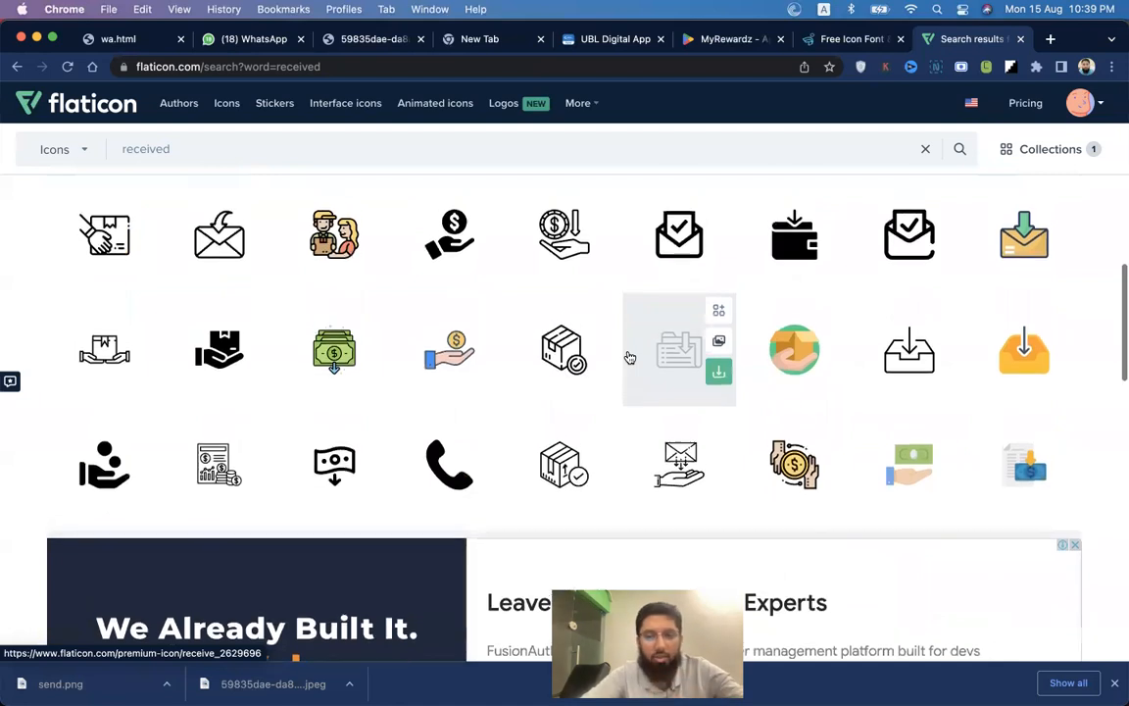
scroll(627, 358, down, 5)
scroll(391, 396, up, 1)
scroll(603, 397, up, 3)
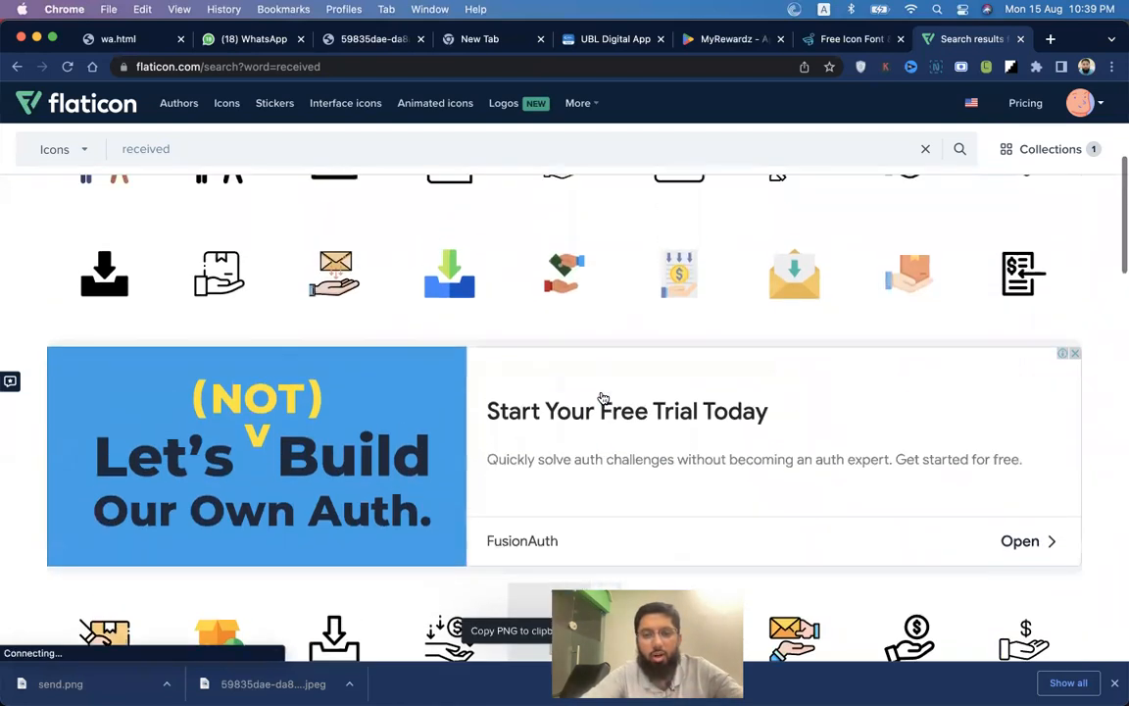
scroll(603, 397, up, 5)
Open the hand-holding-delivery-box icon in the editor and recolour it blue #0750DF.
click(229, 490)
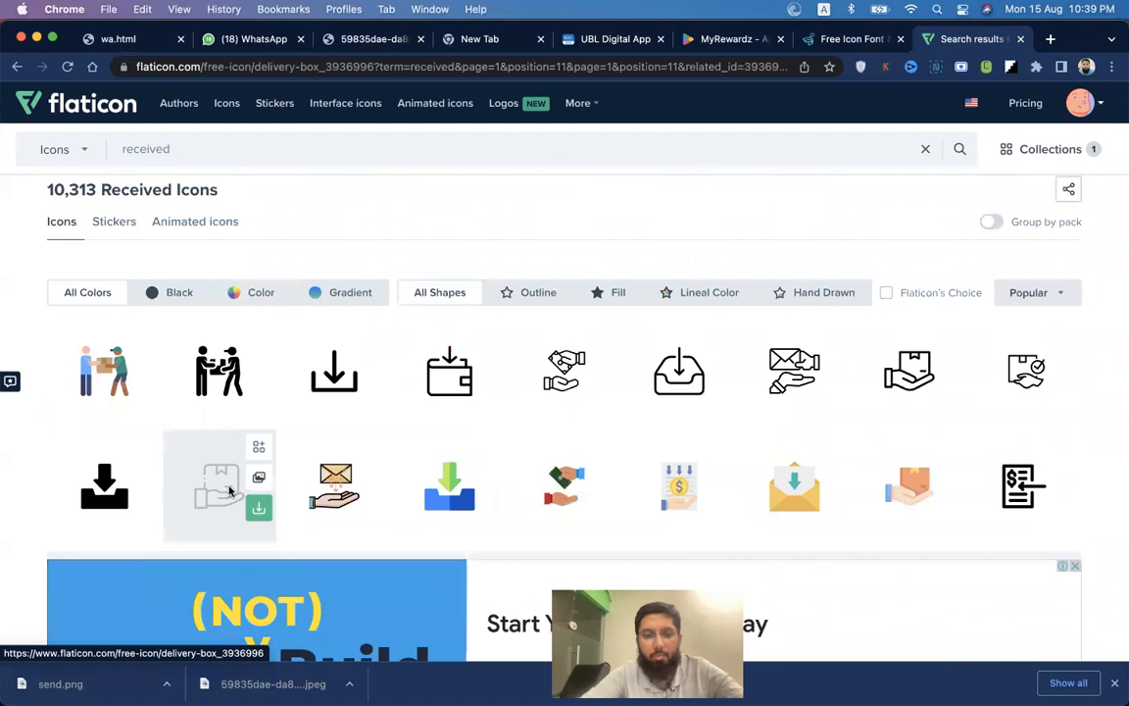
click(678, 130)
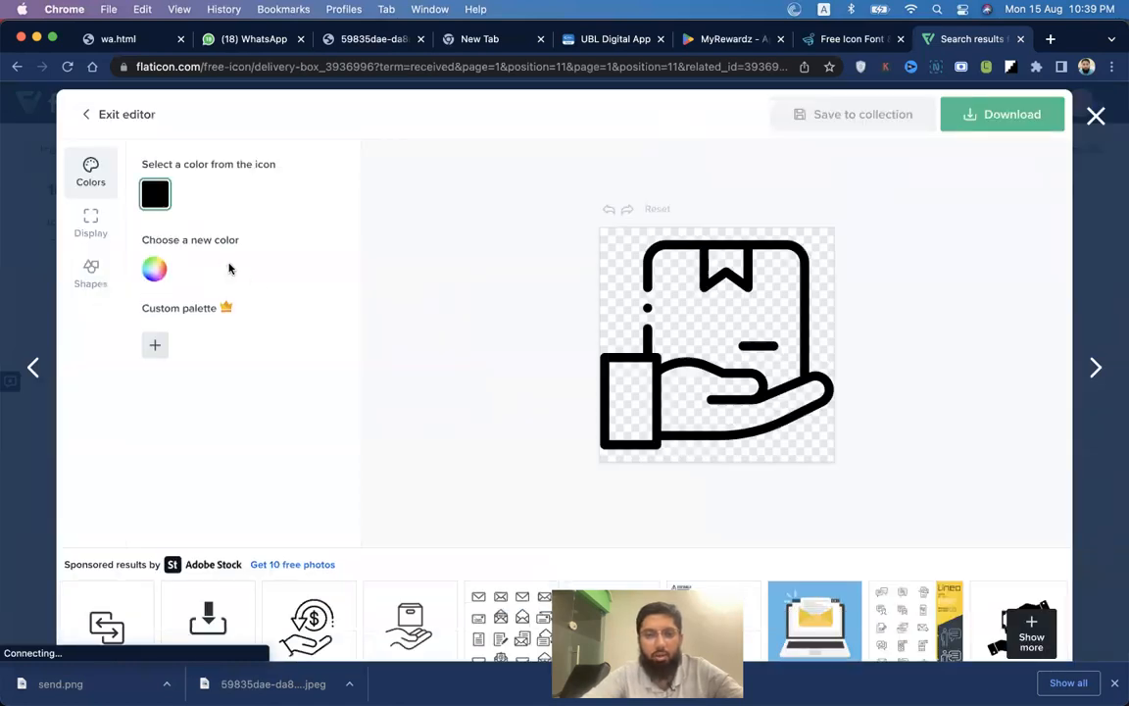
click(155, 271)
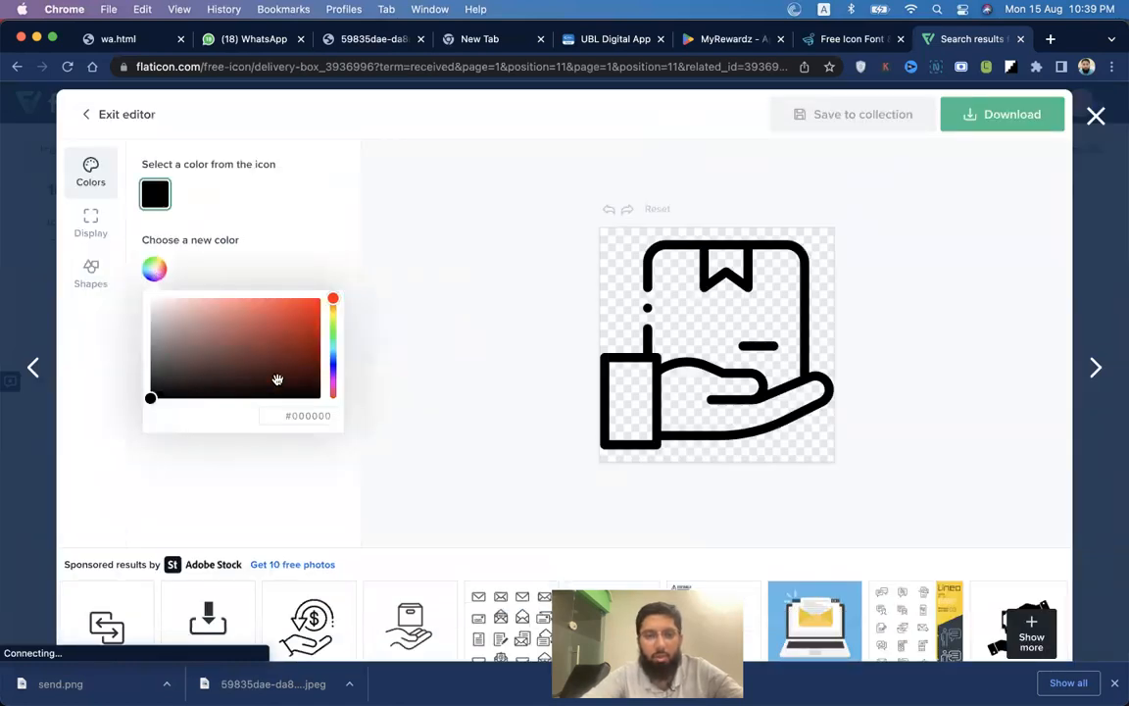
double_click(314, 418)
text(0750DF)
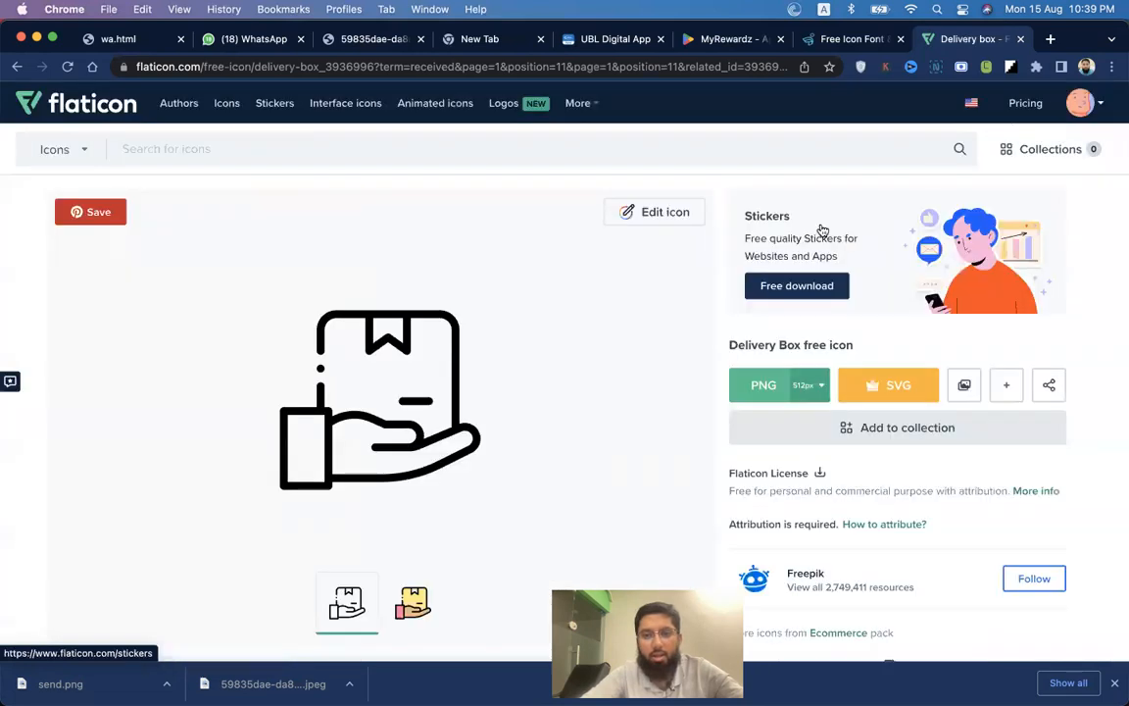
scroll(770, 286, left, 5)
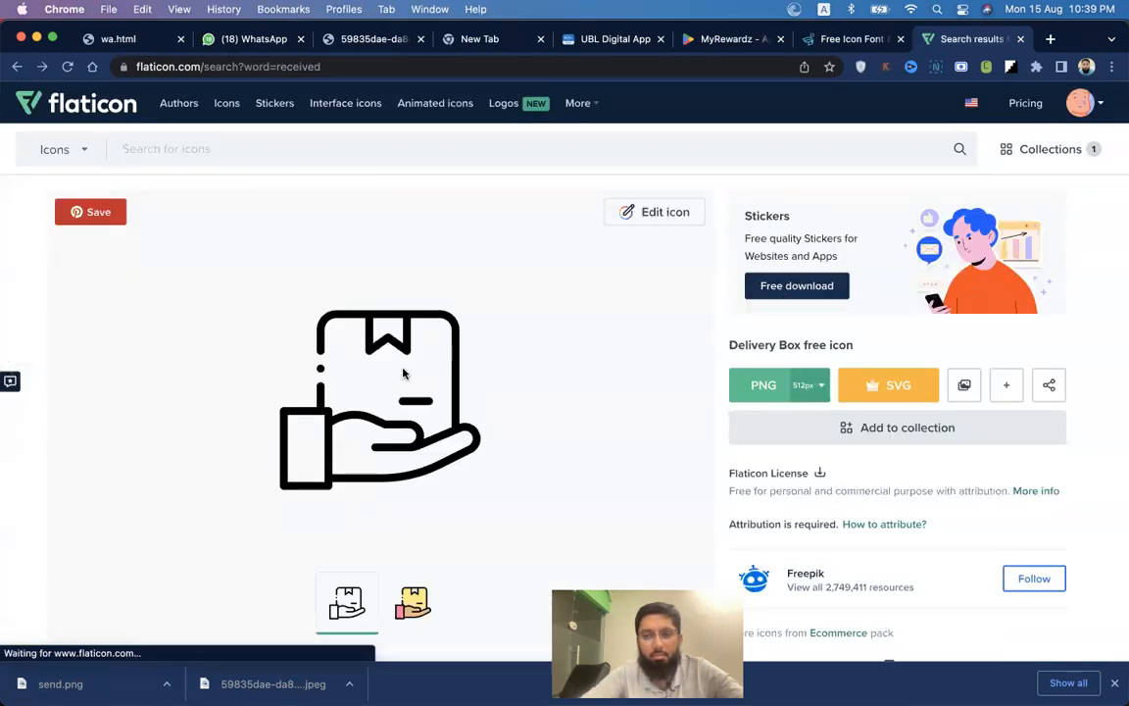
scroll(404, 374, right, 5)
click(630, 213)
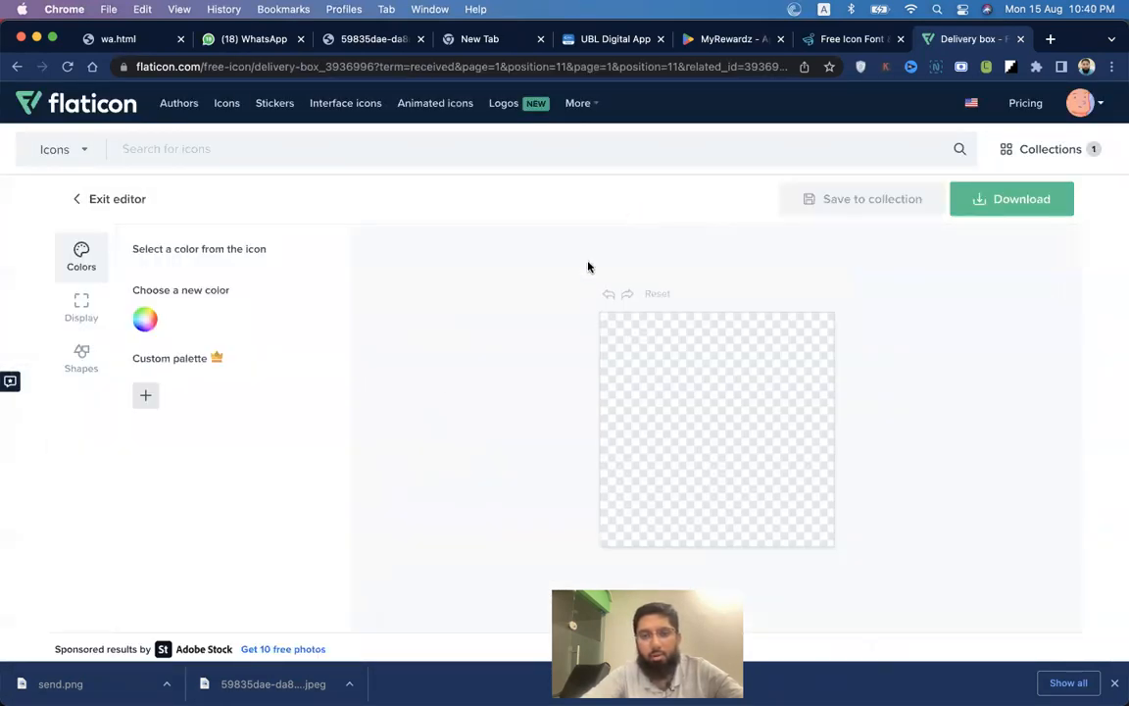
click(145, 353)
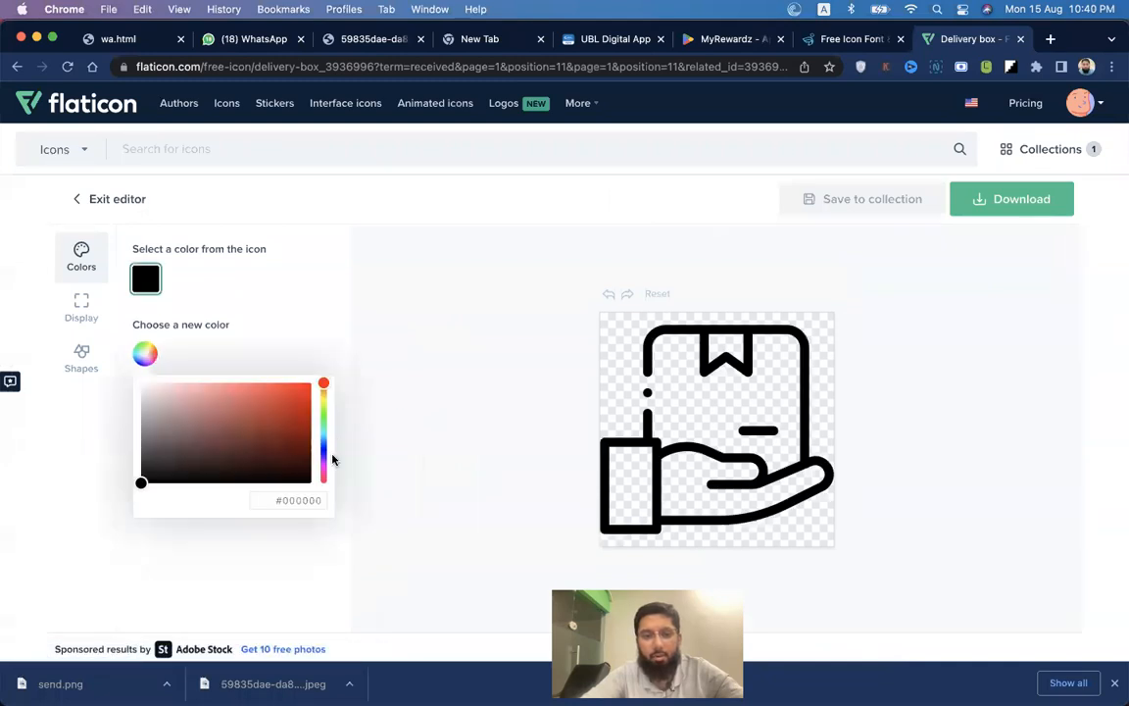
double_click(298, 501)
key(super+v)
click(286, 532)
Download the blue delivery-box icon as a 512px PNG and bring it into Figma.
click(1012, 199)
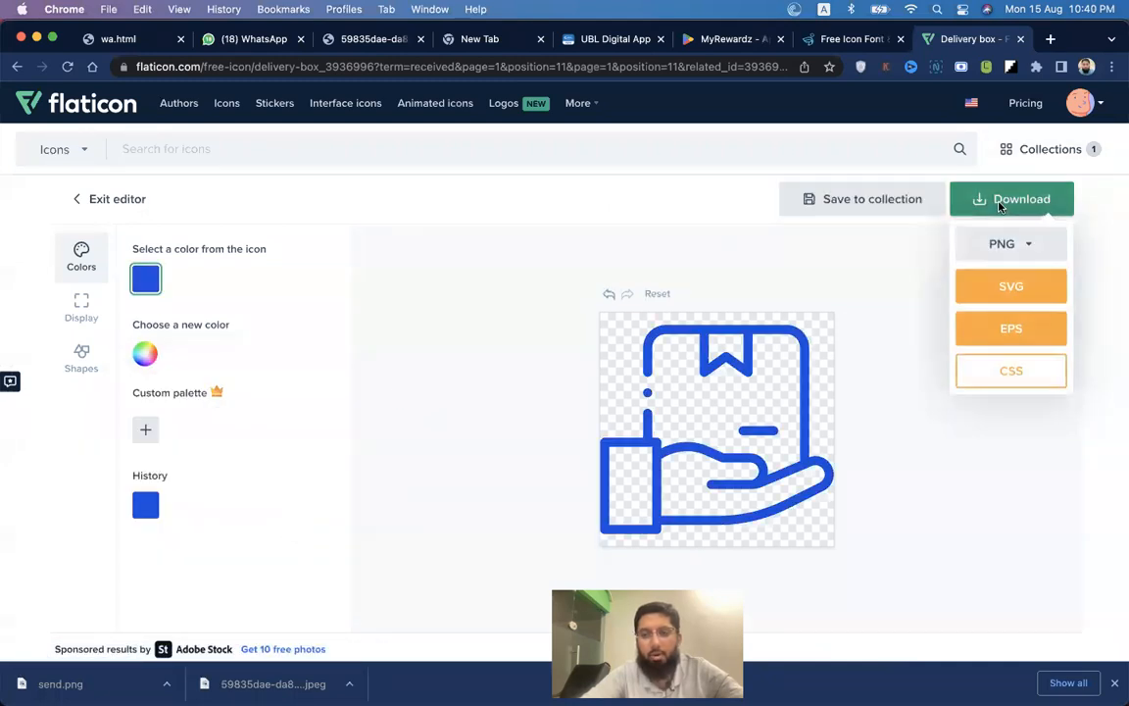
click(1000, 245)
click(981, 414)
click(623, 322)
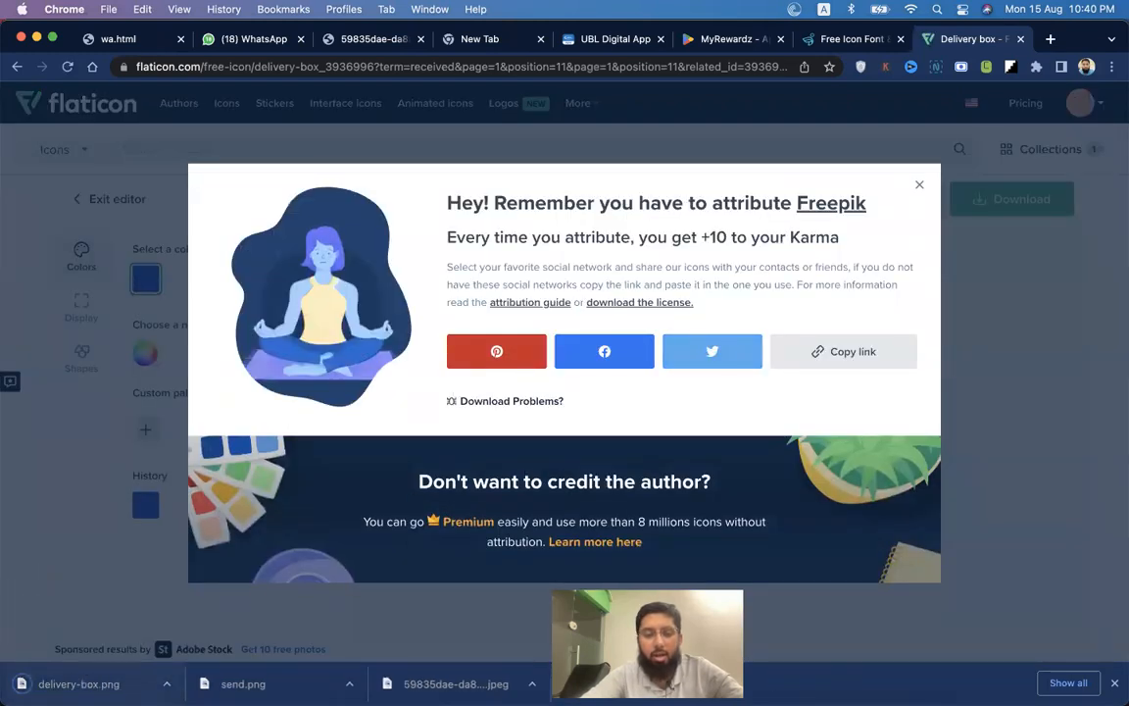
key(super+Tab)
drag(664, 395, 698, 381)
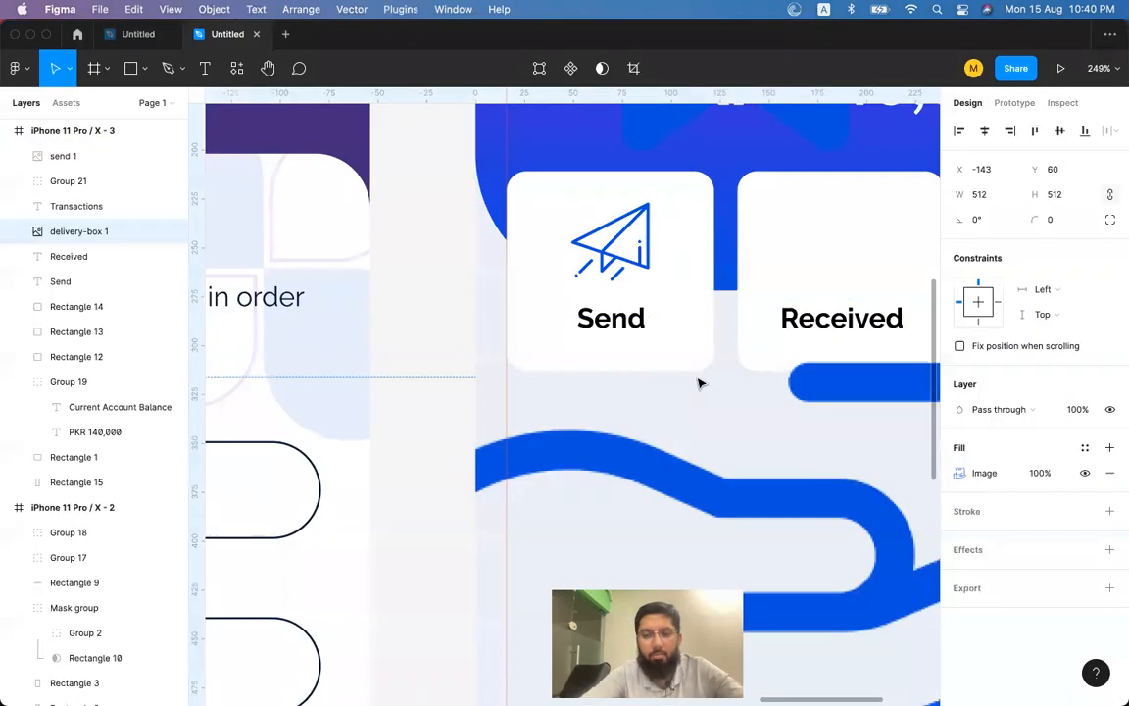
Shrink the delivery-box icon to 40×40 and centre it horizontally on the Received card.
scroll(714, 457, down, 5)
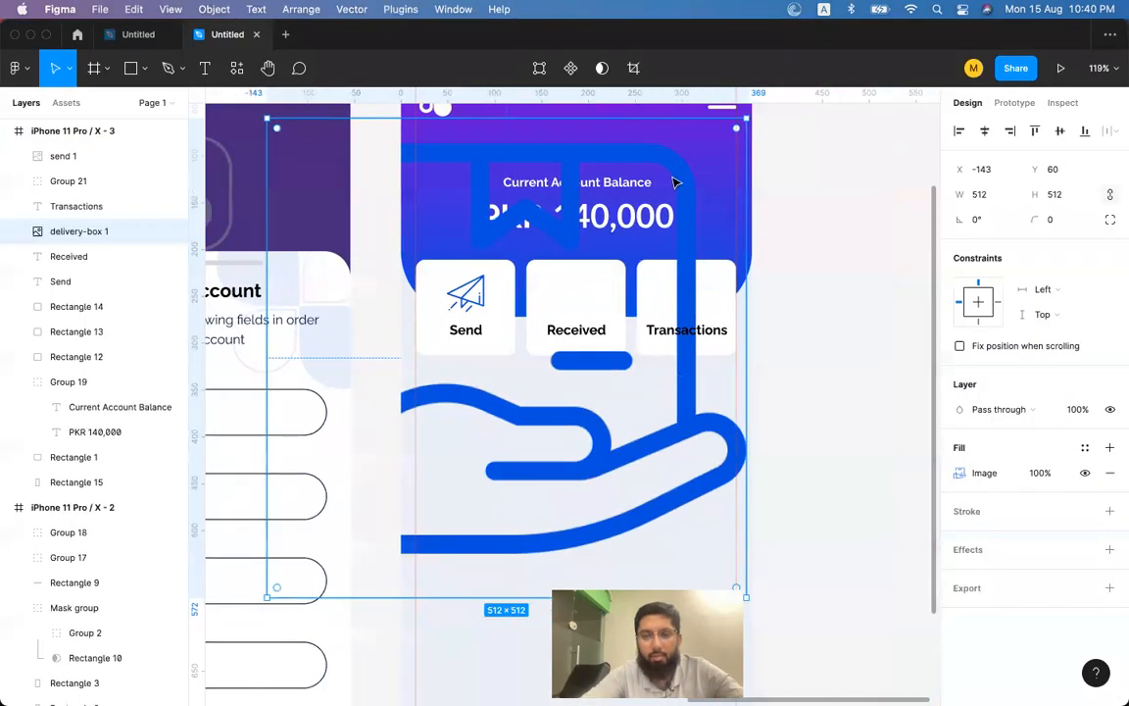
drag(745, 120, 610, 270)
scroll(607, 270, up, 5)
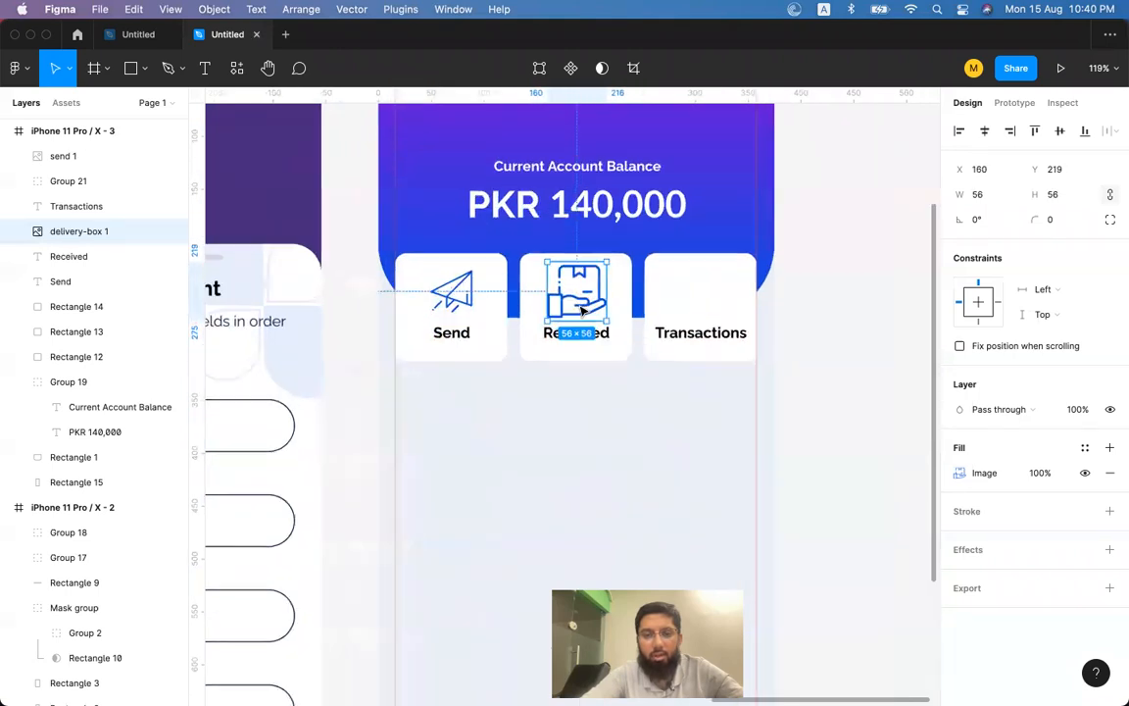
drag(630, 227, 614, 244)
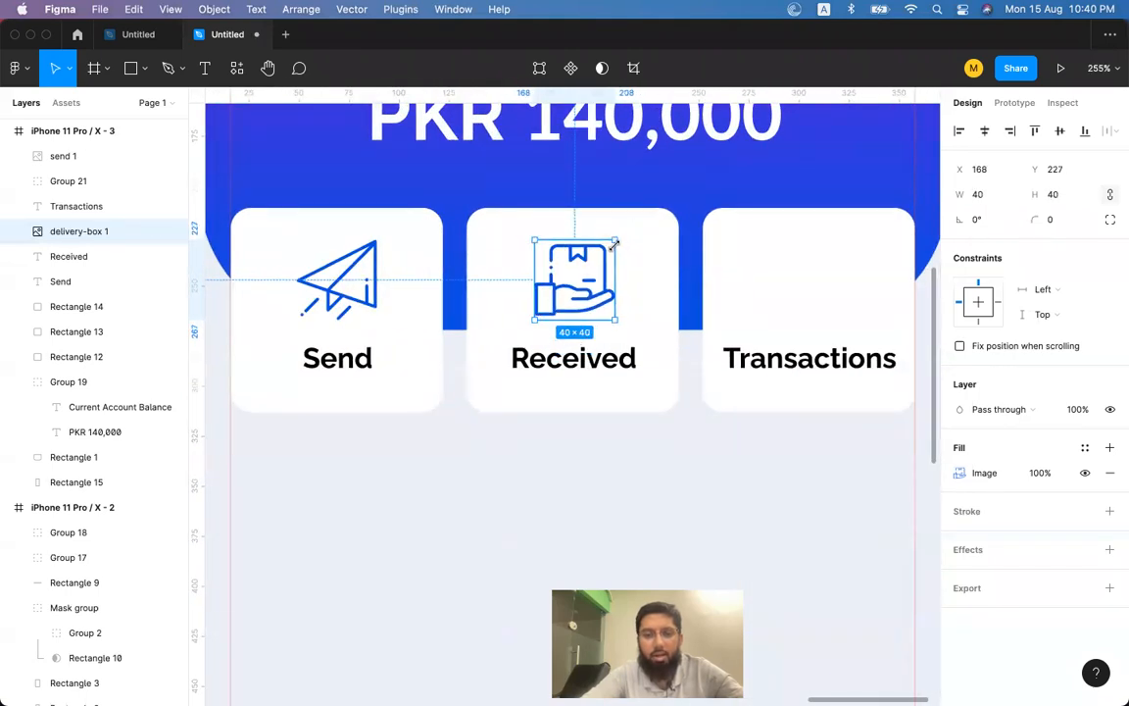
shift+click(656, 273)
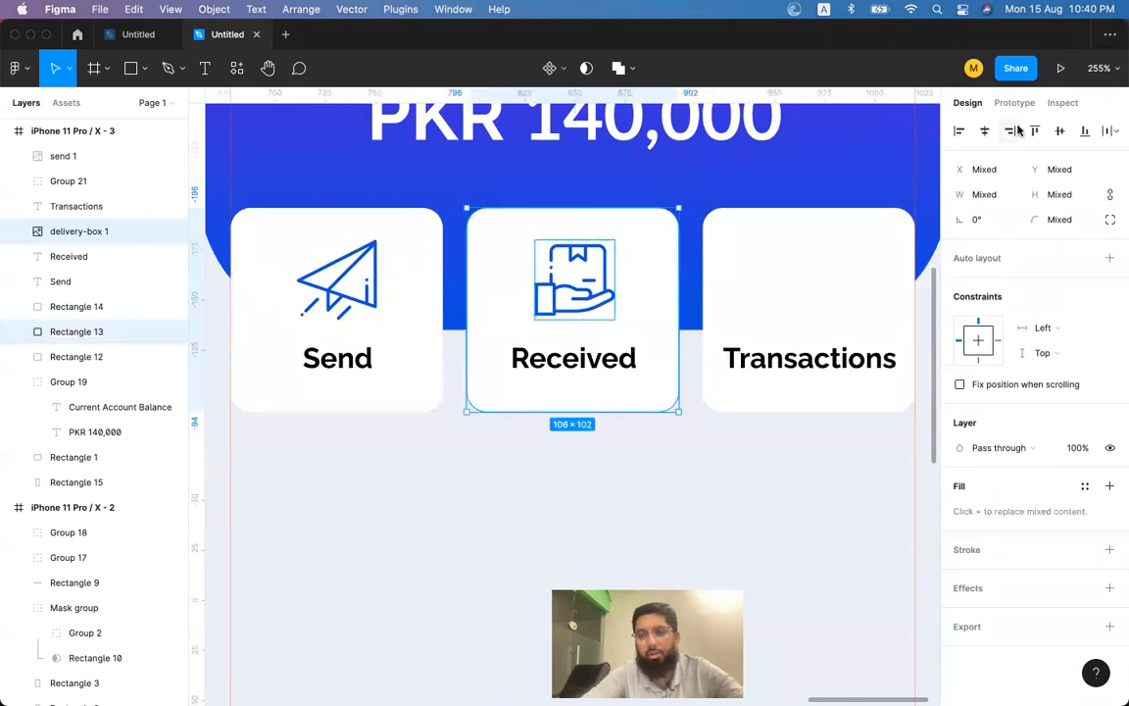
click(985, 132)
click(803, 282)
click(605, 355)
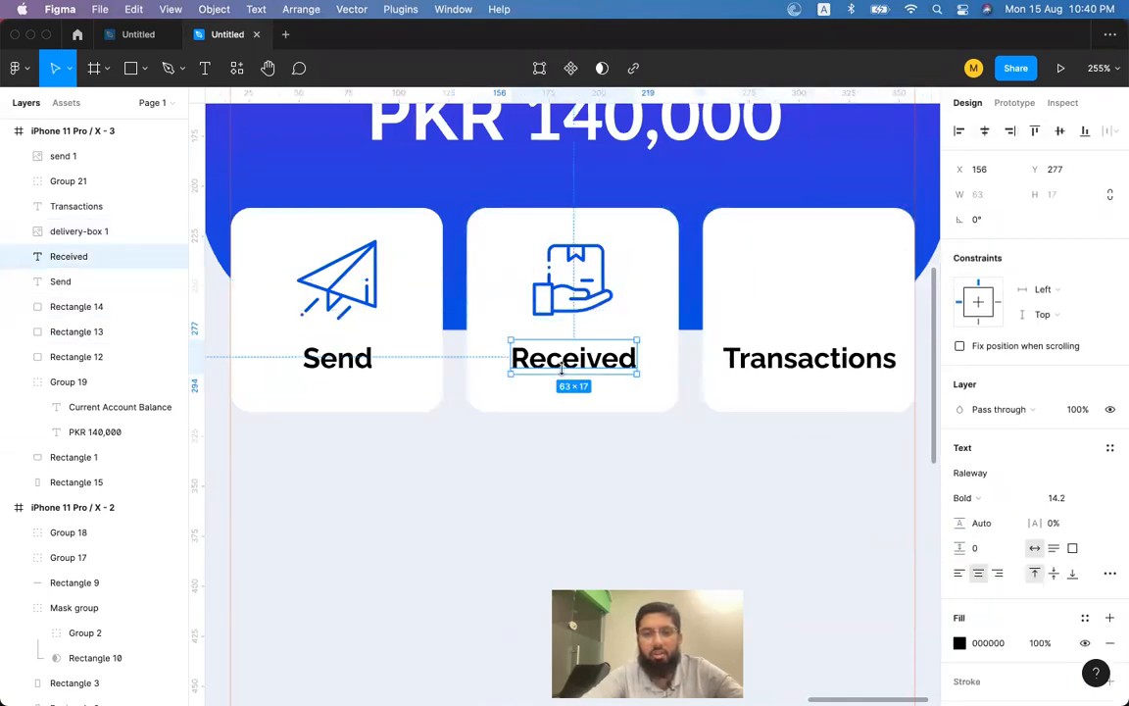
click(768, 375)
key(super+Tab)
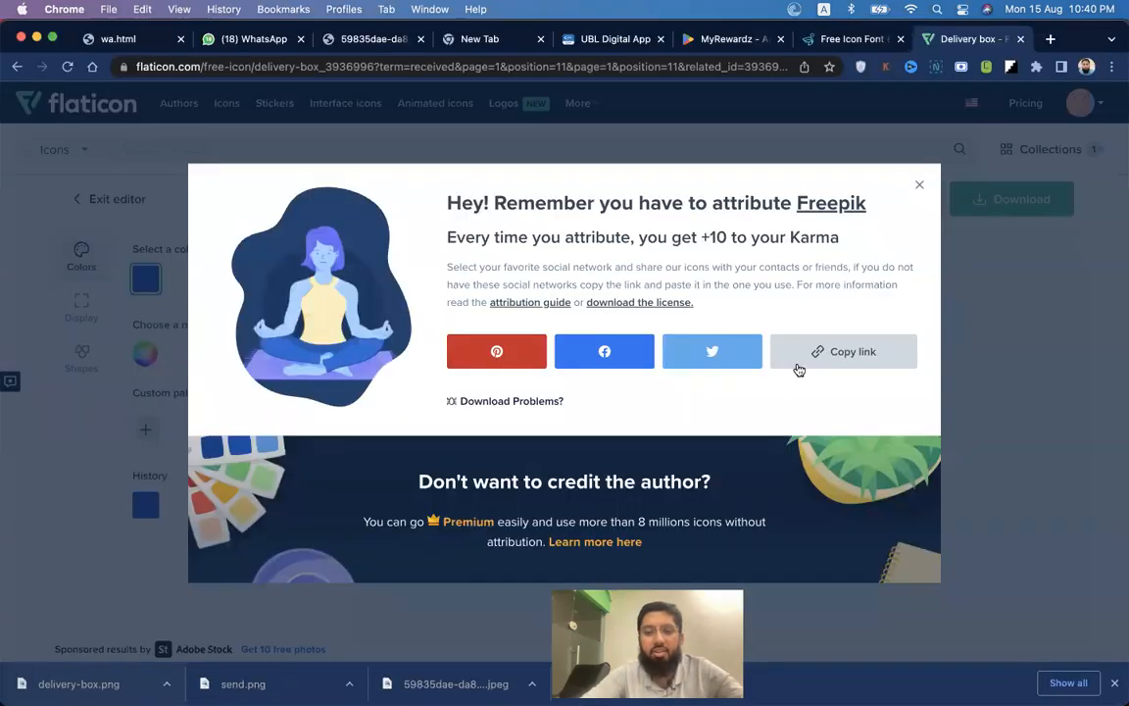
Dismiss the attribution reminder and search Flaticon for transaction icons.
click(917, 185)
text(transaction)
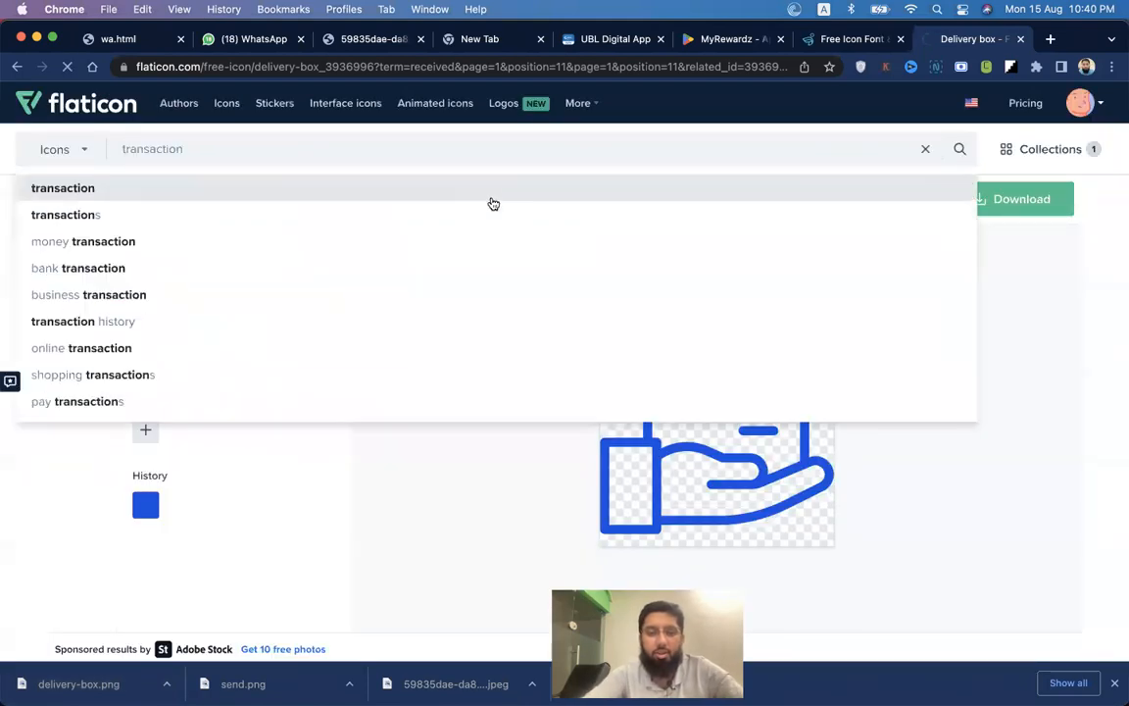
key(Return)
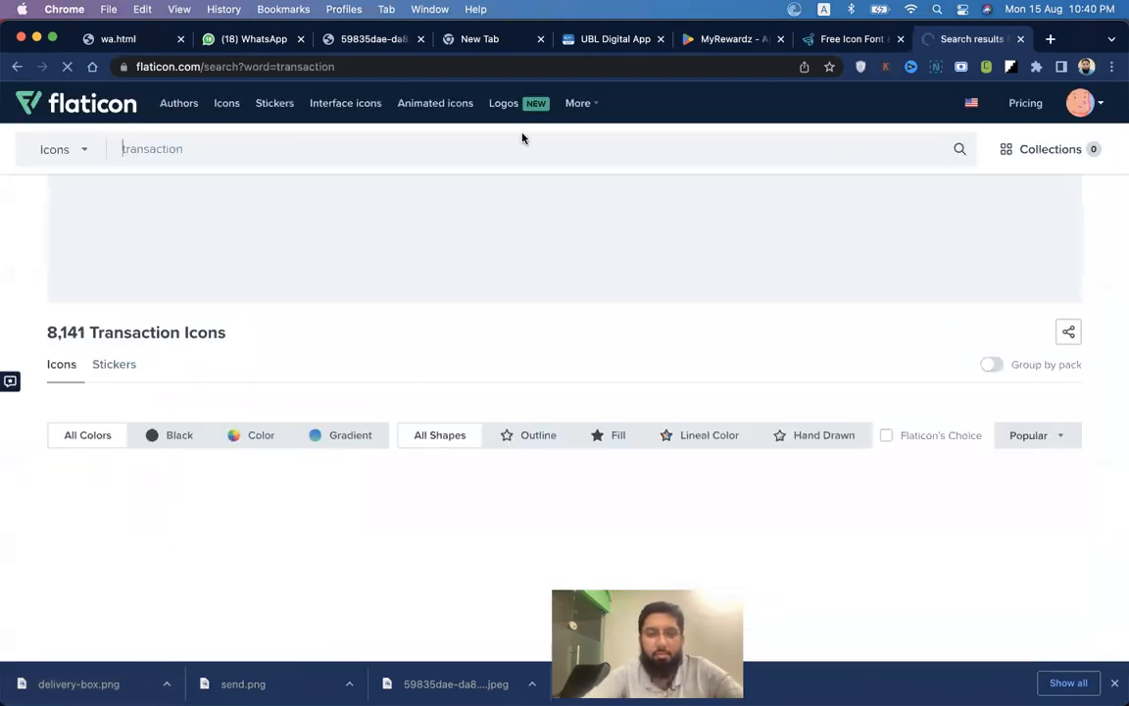
scroll(553, 338, down, 3)
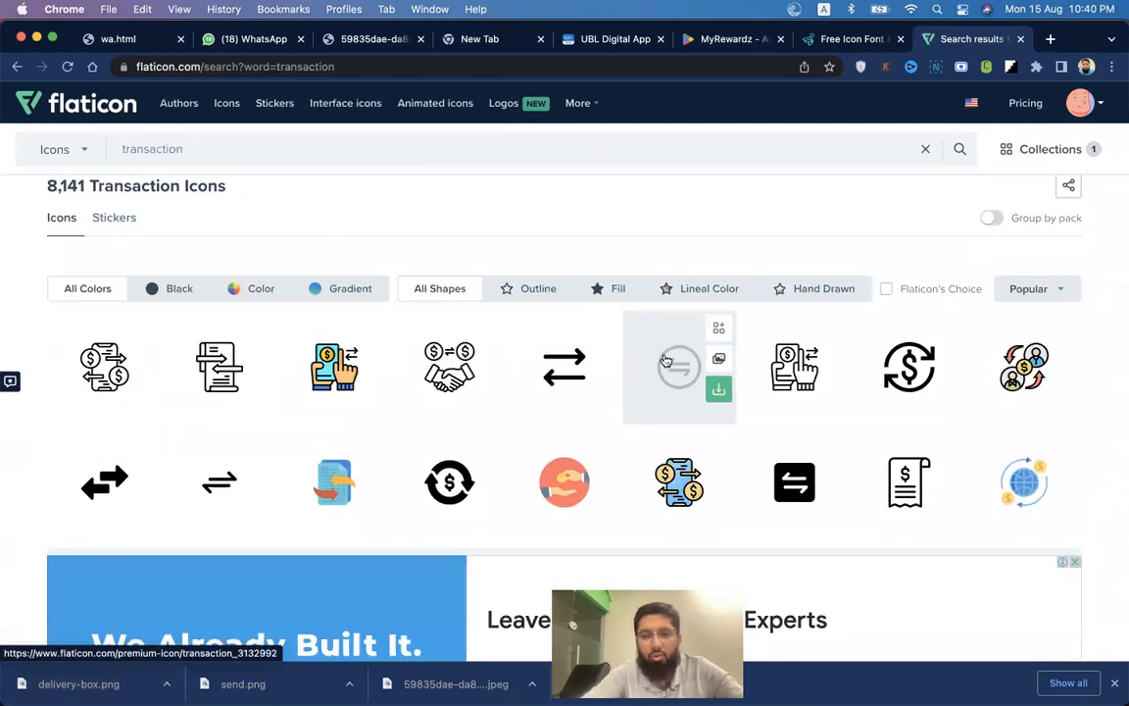
scroll(665, 361, down, 5)
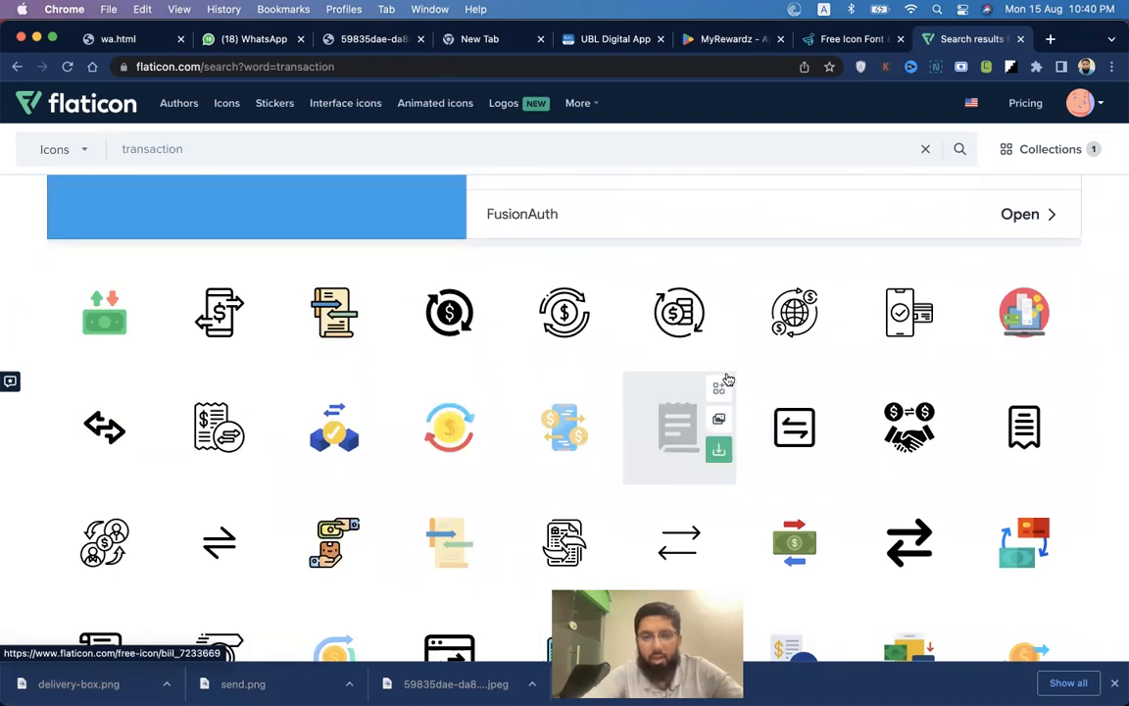
scroll(728, 381, down, 3)
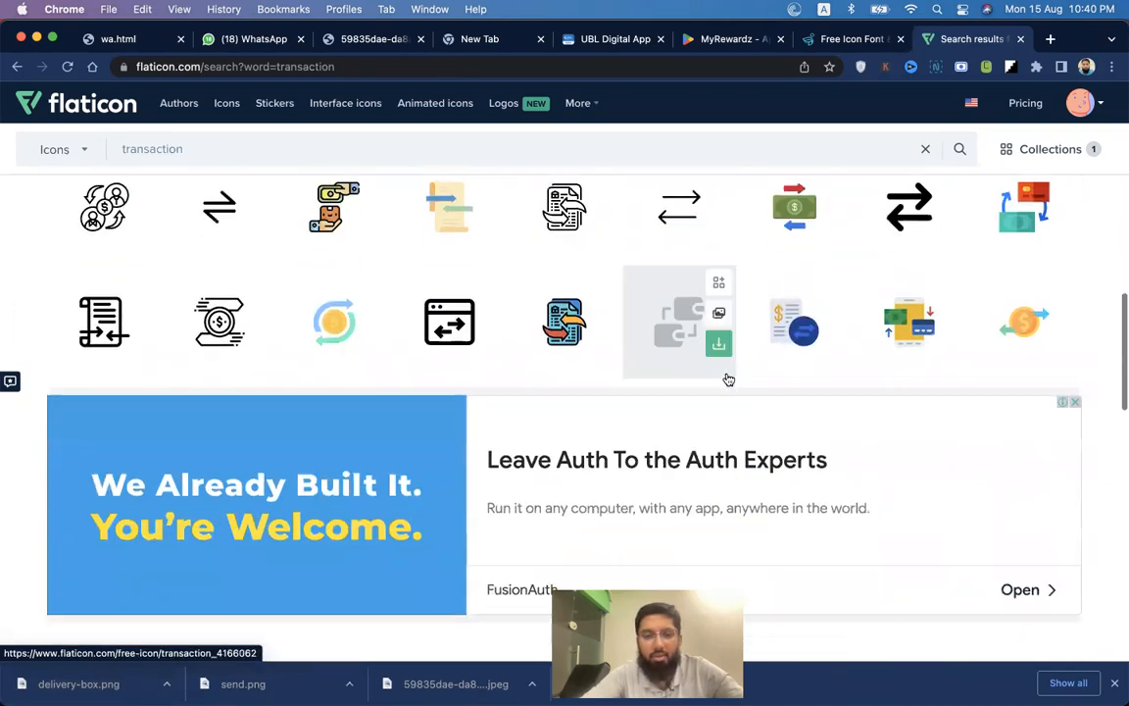
scroll(729, 380, down, 5)
scroll(728, 380, up, 4)
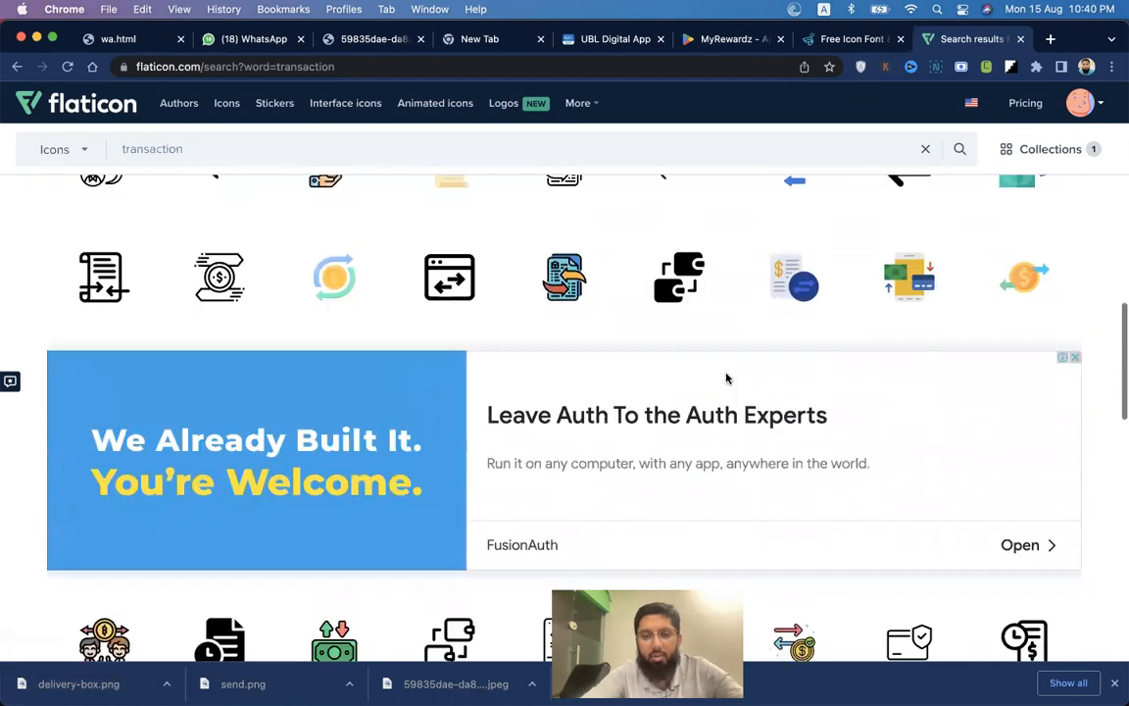
scroll(707, 337, up, 2)
Open the phone-with-credit-card icon in the editor and recolour it blue.
click(661, 297)
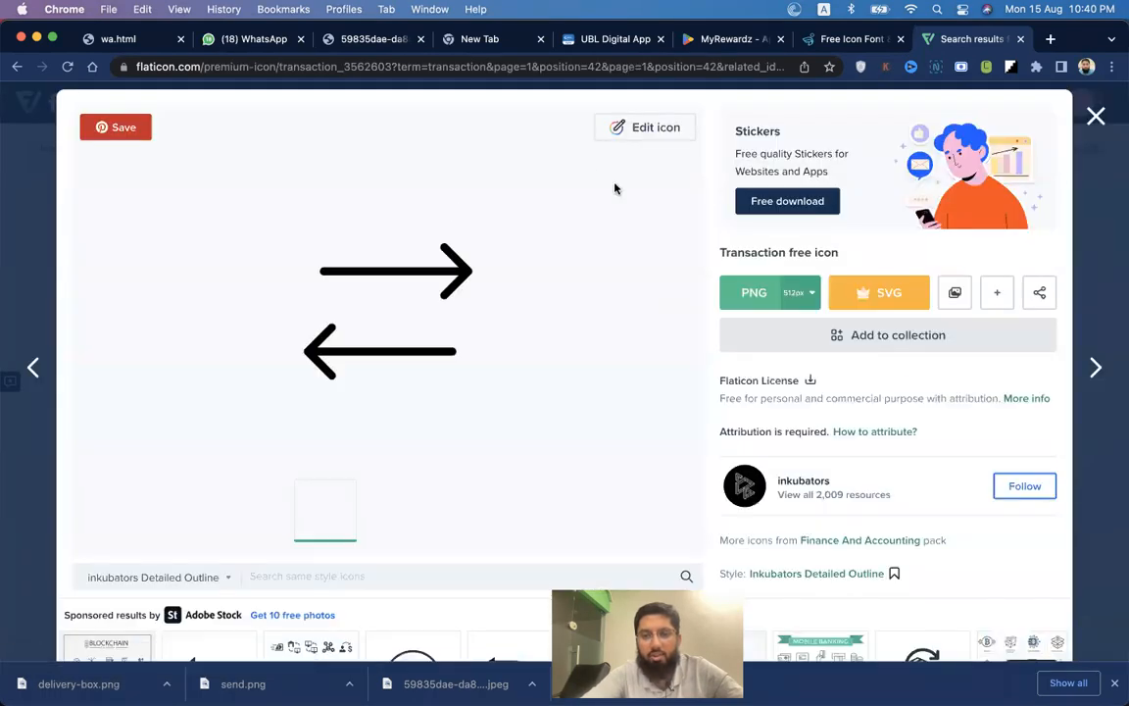
scroll(538, 412, down, 5)
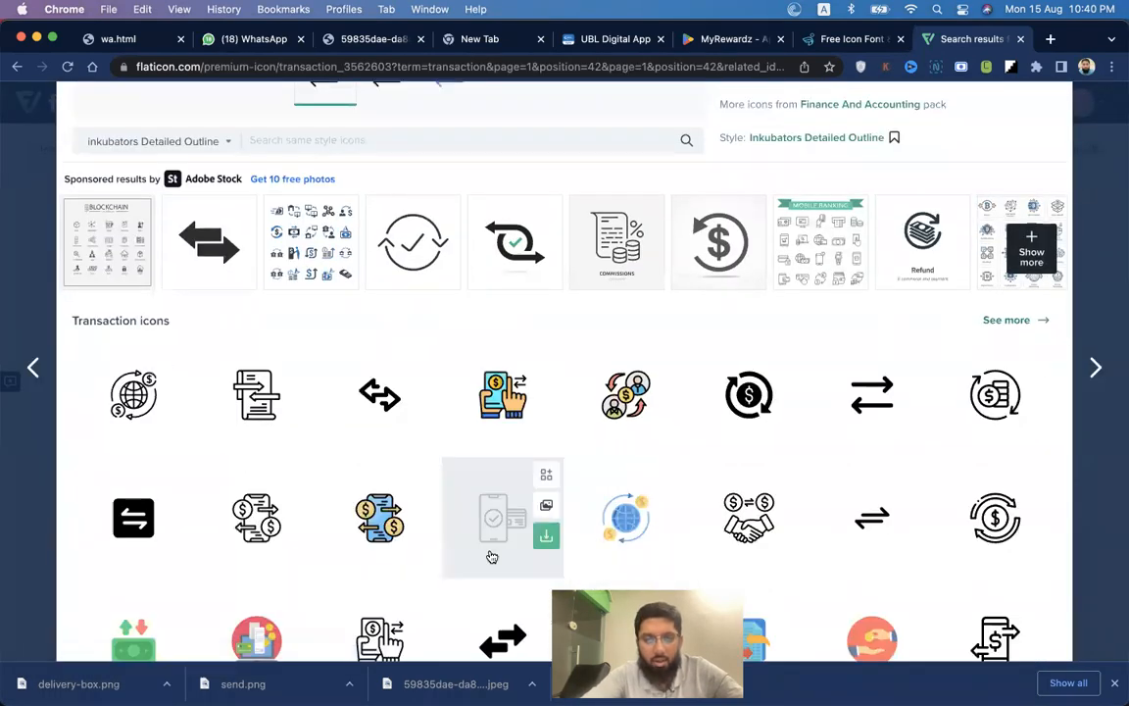
click(471, 544)
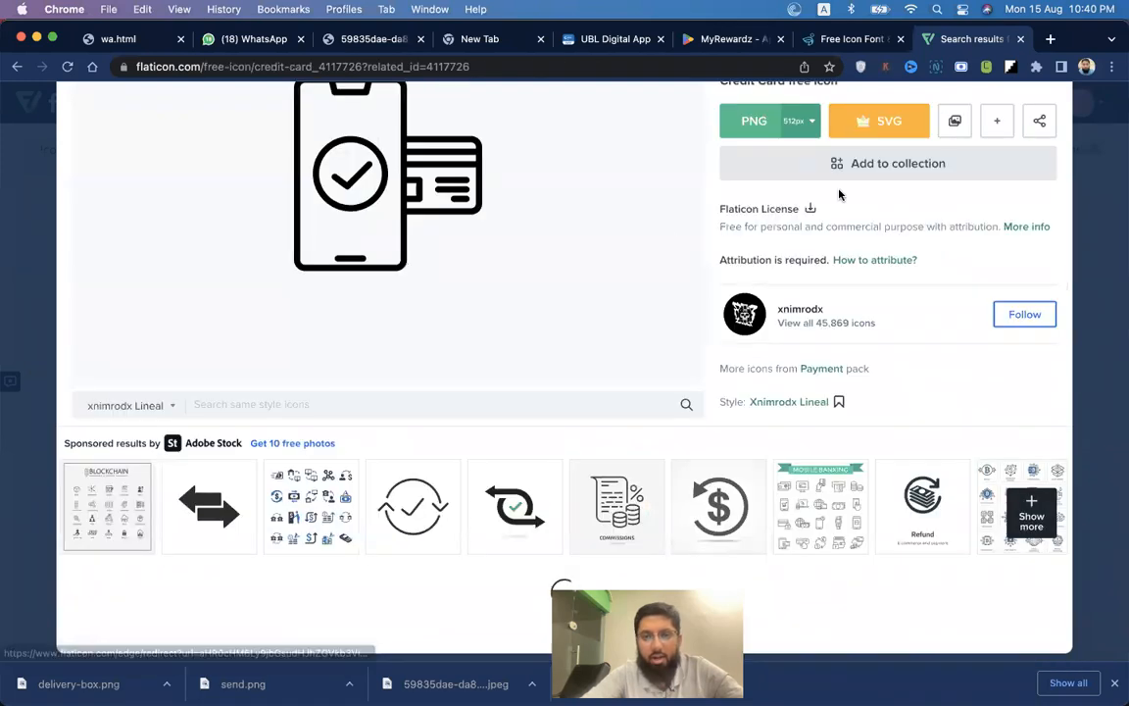
click(642, 129)
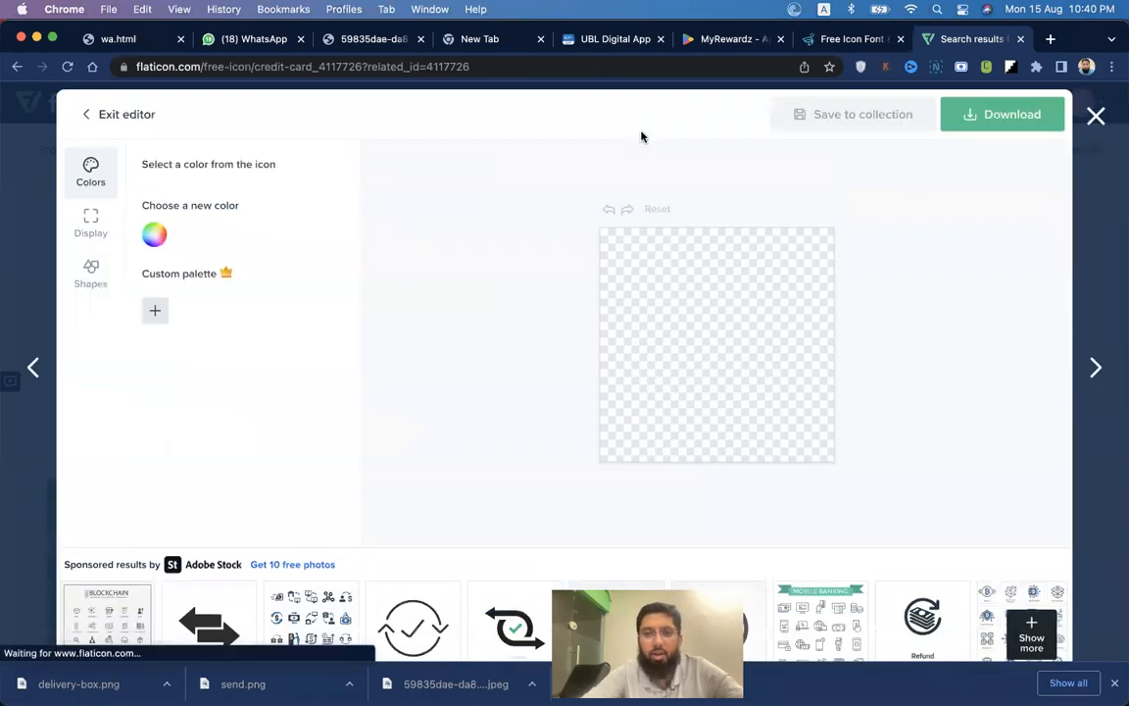
click(153, 268)
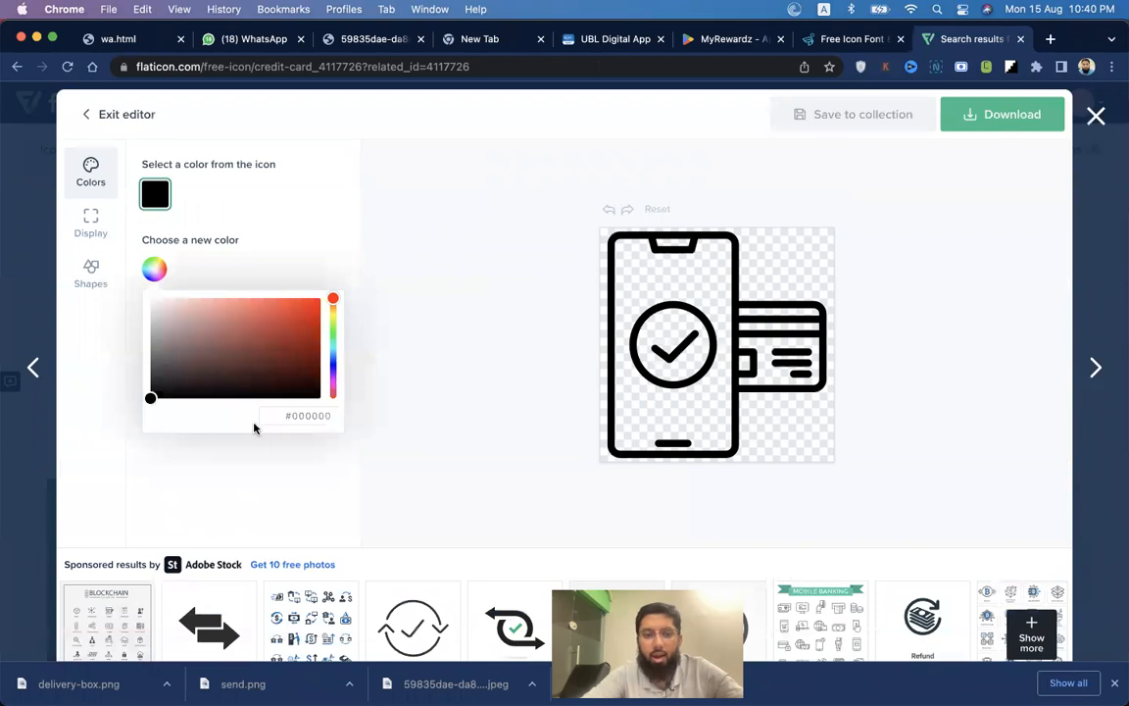
double_click(315, 412)
key(super+v)
click(295, 460)
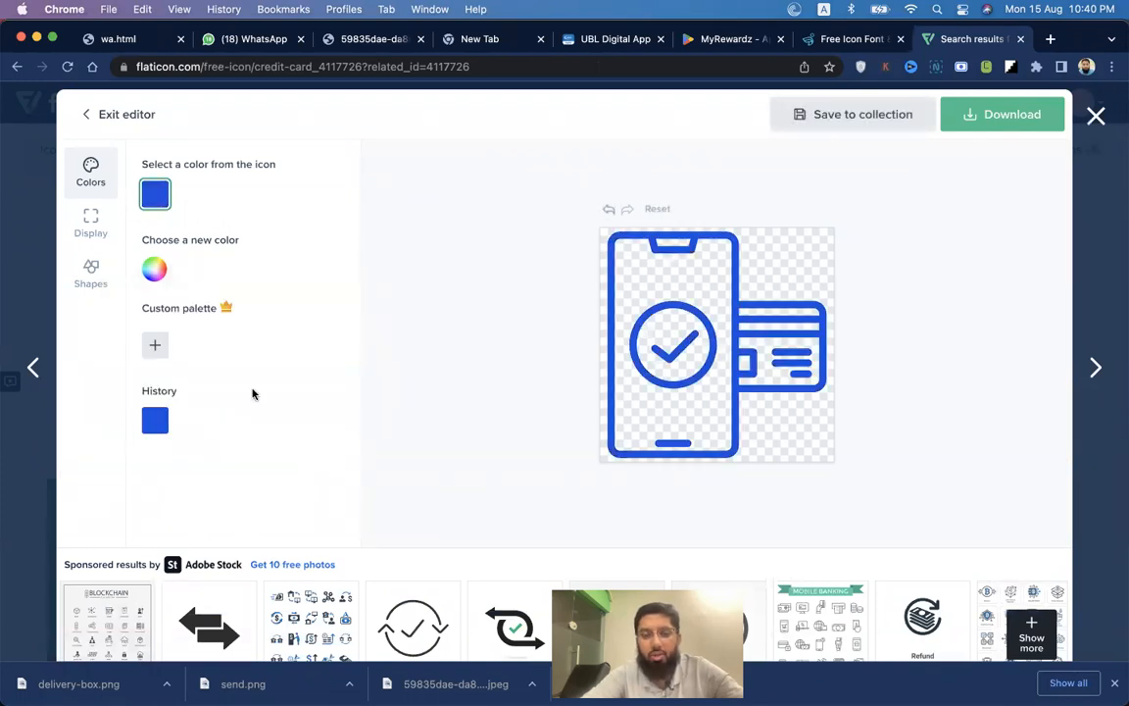
Download the blue credit-card icon as a free 512px PNG and drag it toward Figma.
click(992, 117)
click(980, 163)
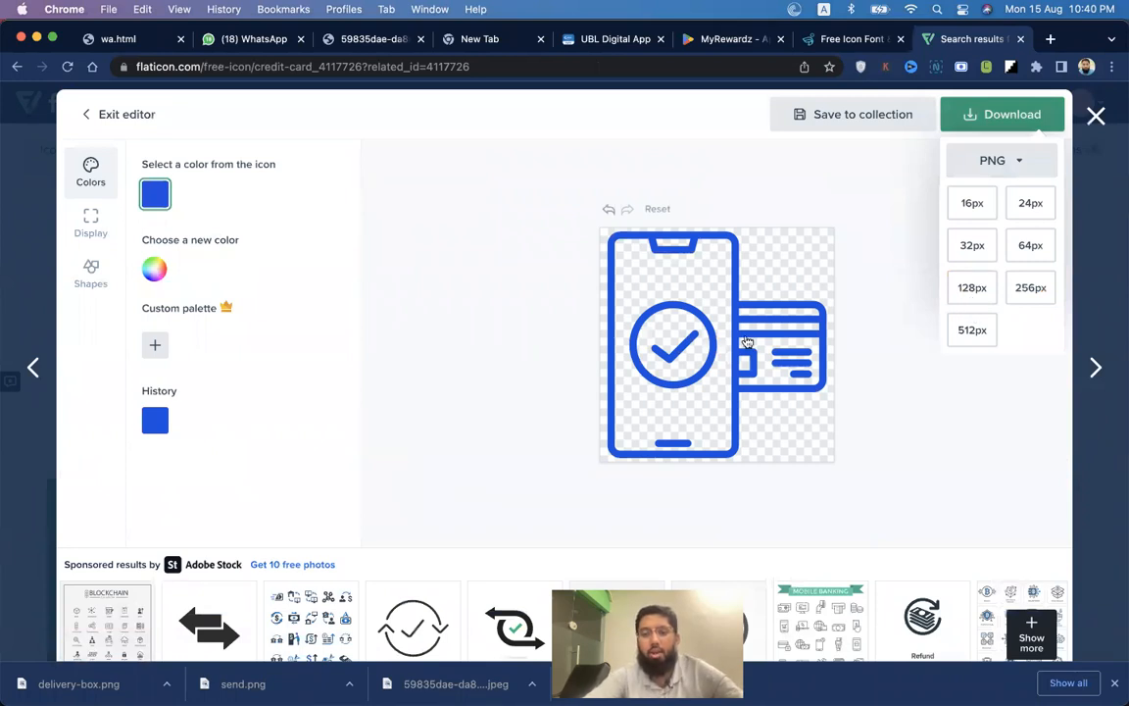
key(super+Tab)
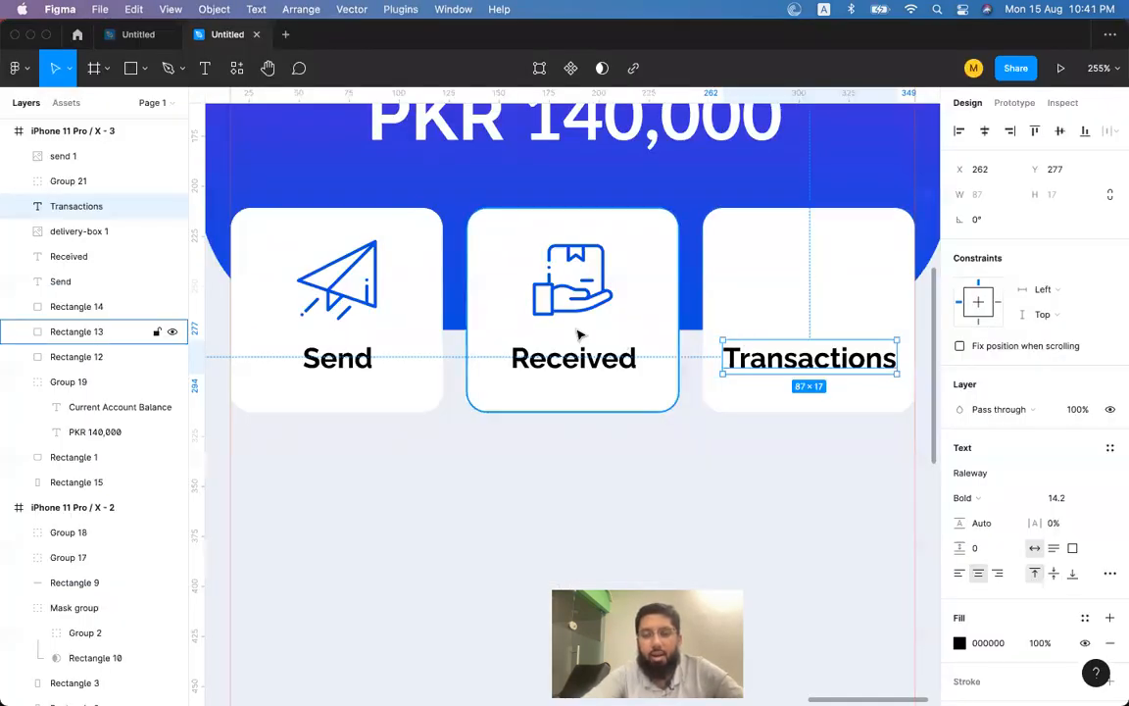
scroll(578, 339, down, 5)
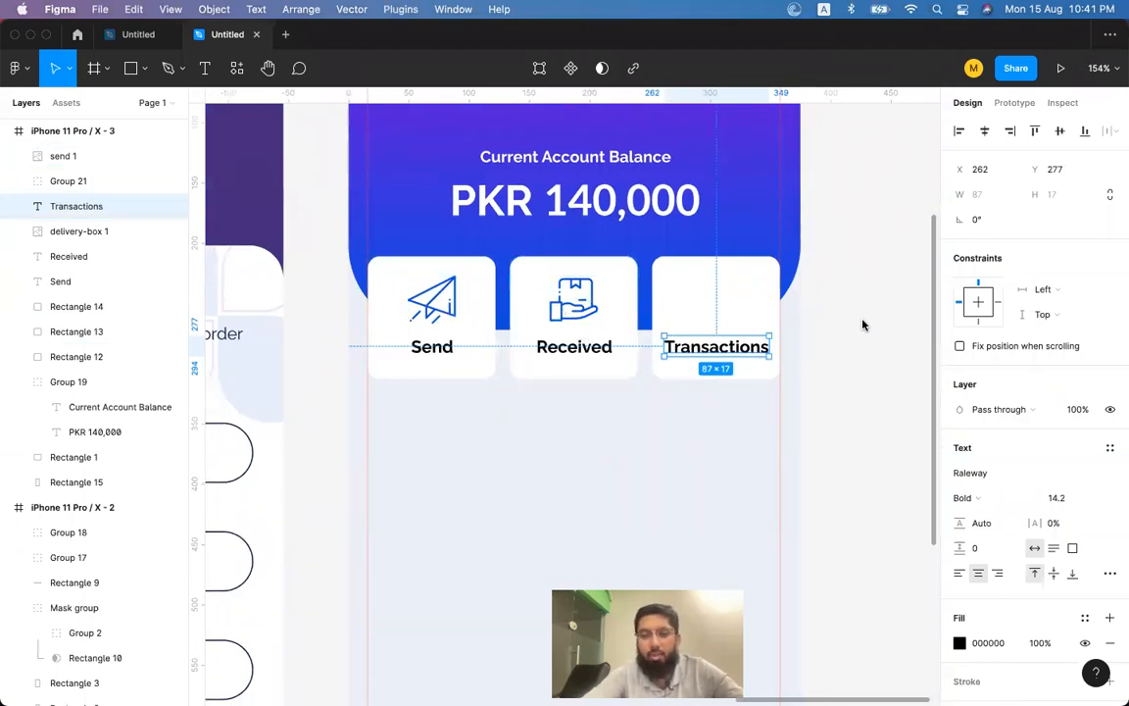
key(super+Tab)
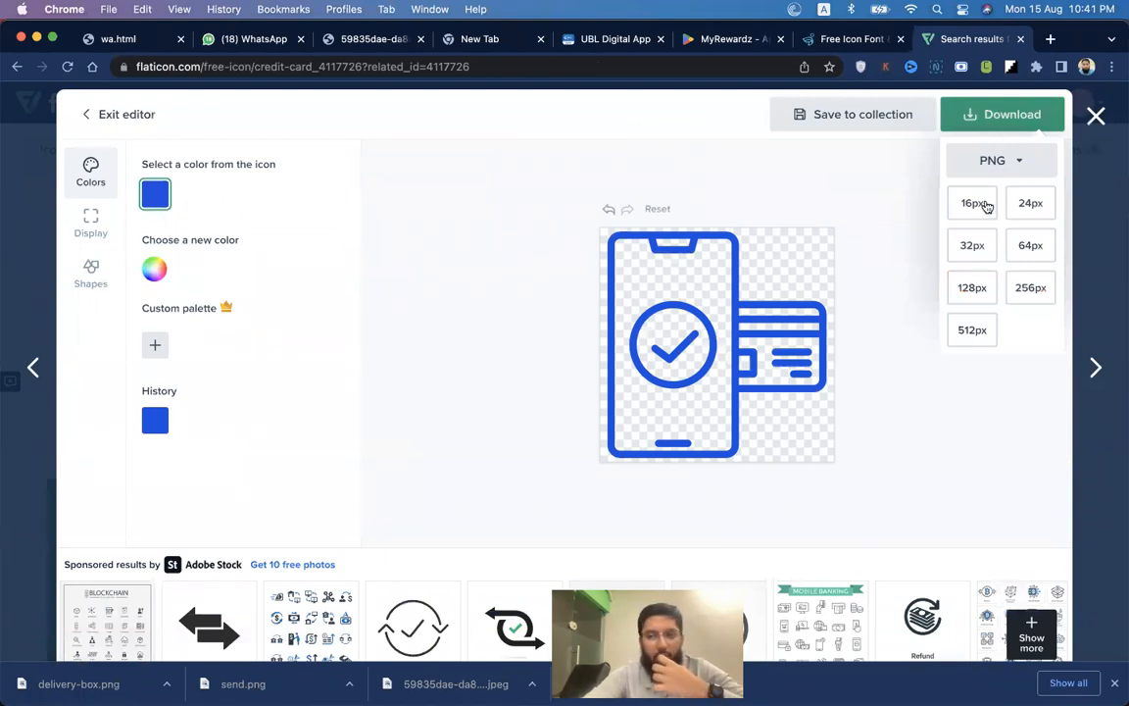
click(963, 336)
click(745, 355)
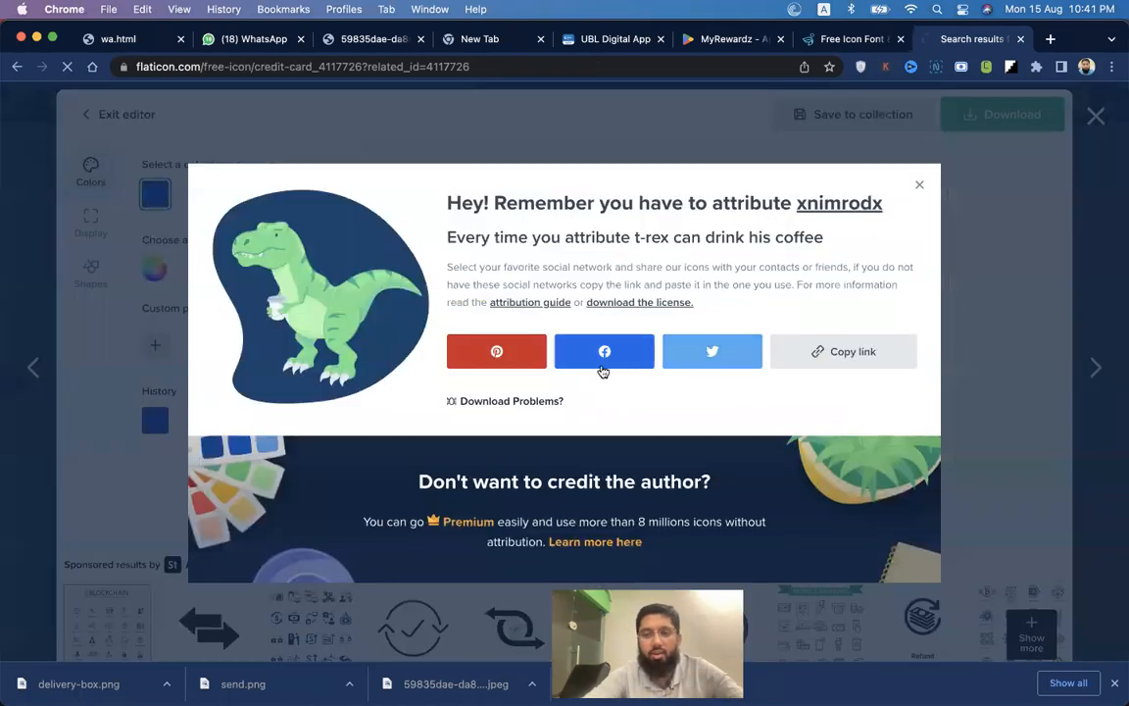
drag(76, 683, 676, 310)
Shrink the credit-card icon to 40×40 and centre it horizontally on the Transactions card.
key(super+Tab)
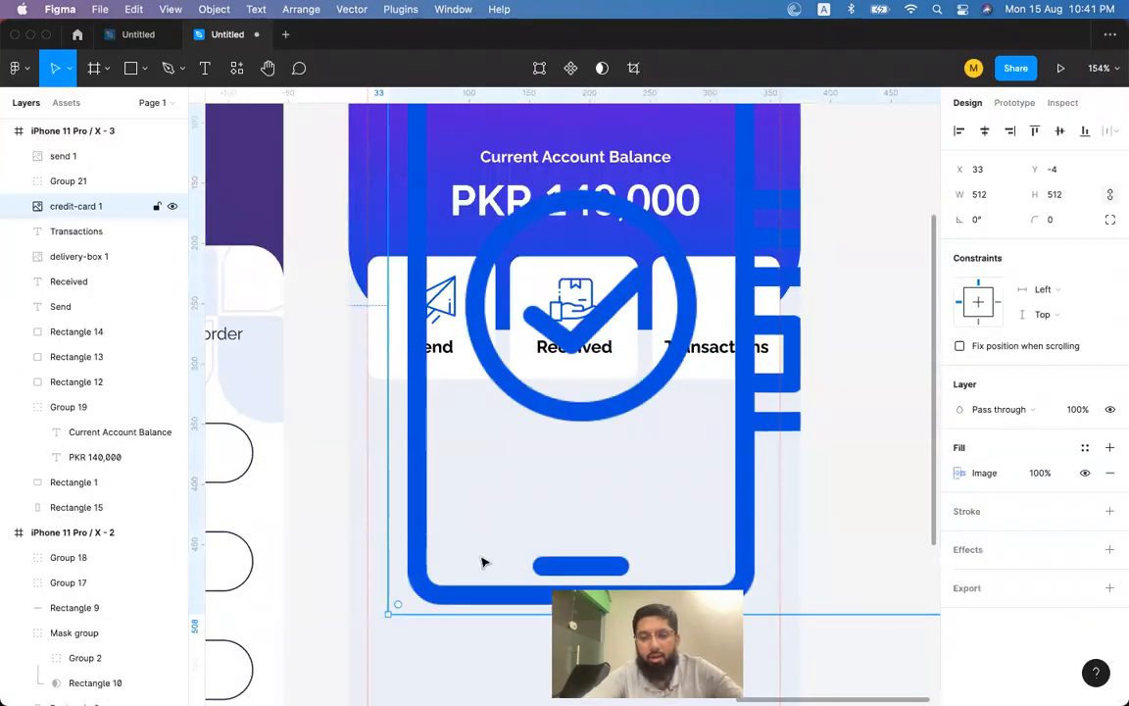
drag(388, 612, 678, 326)
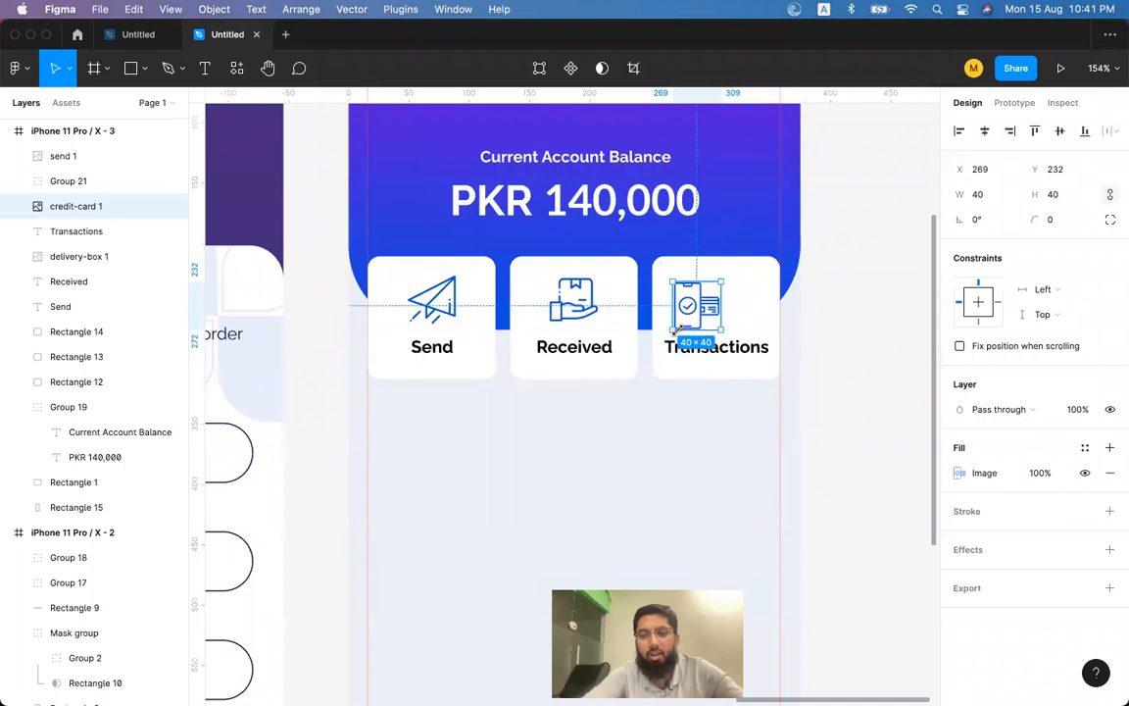
shift+click(758, 304)
click(983, 131)
click(751, 251)
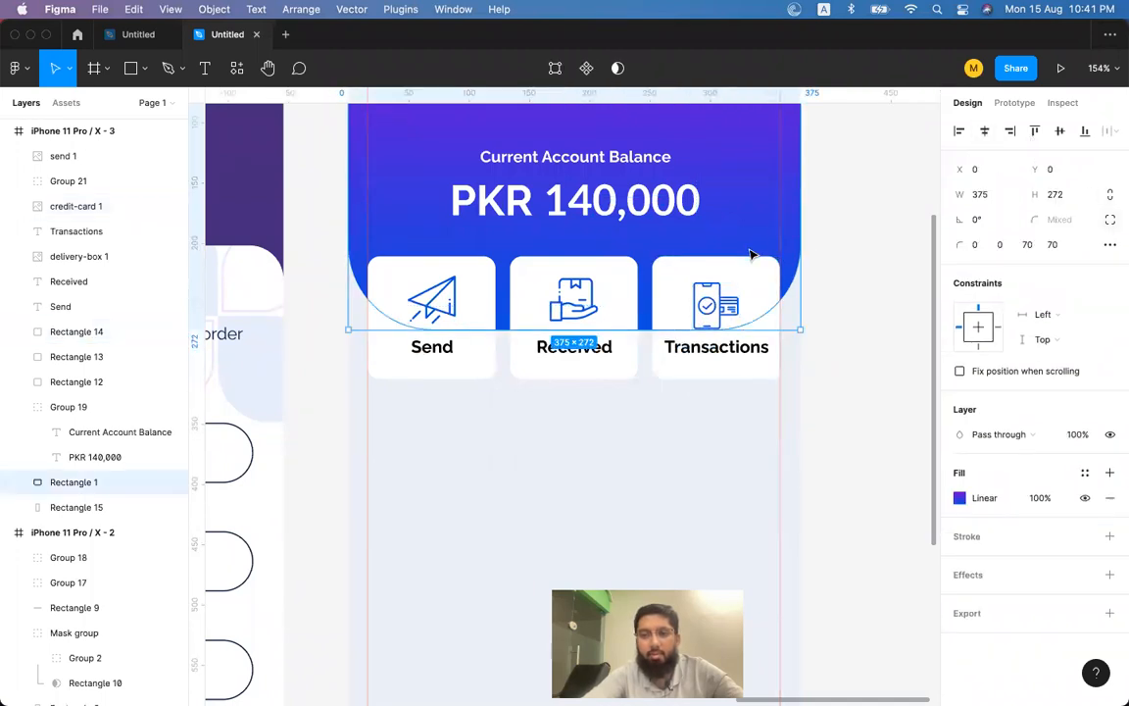
click(720, 303)
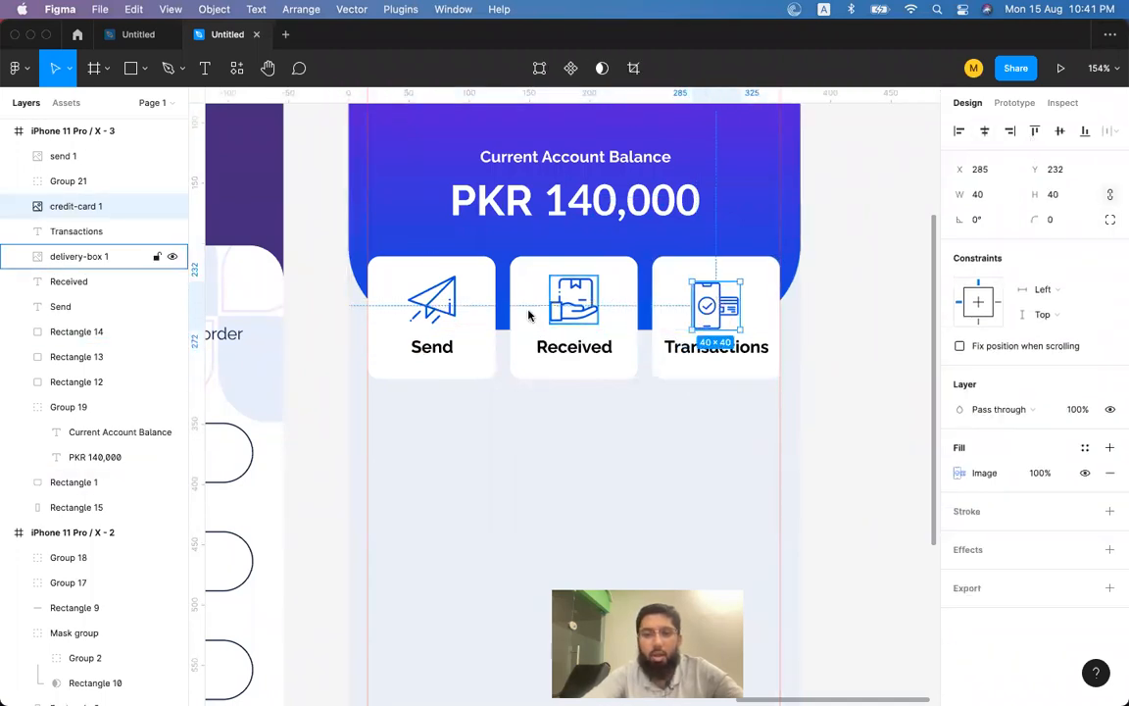
Top-align the Send, Received and Transactions icons.
click(429, 299)
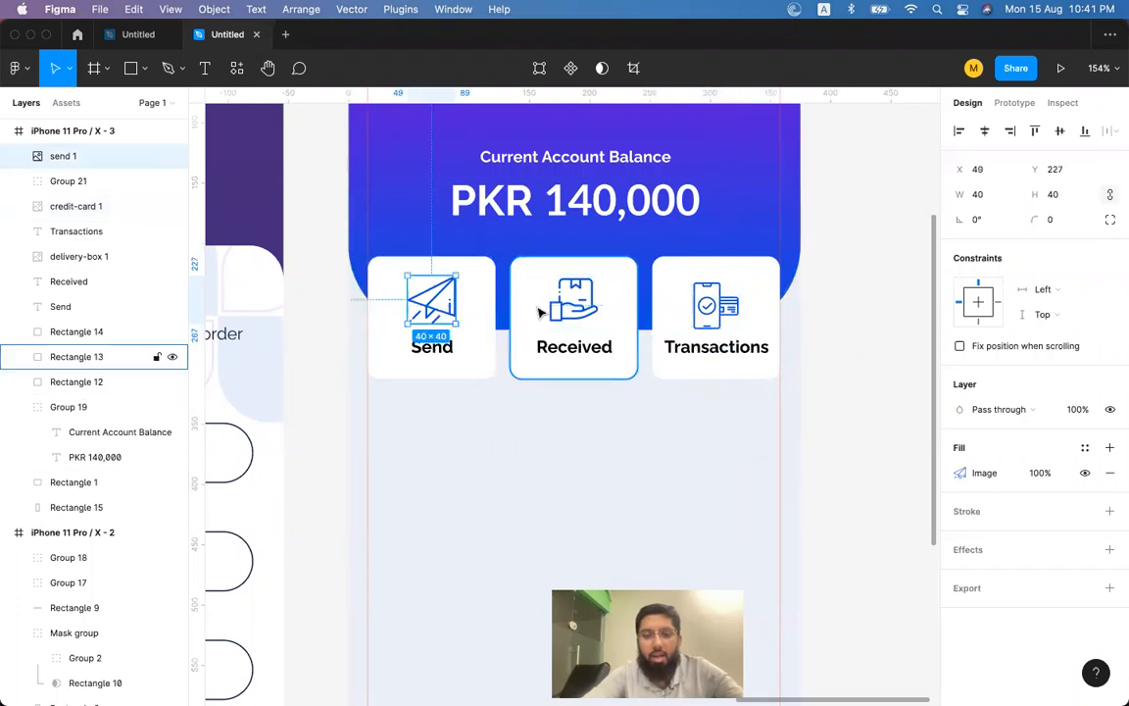
shift+click(564, 311)
shift+click(716, 304)
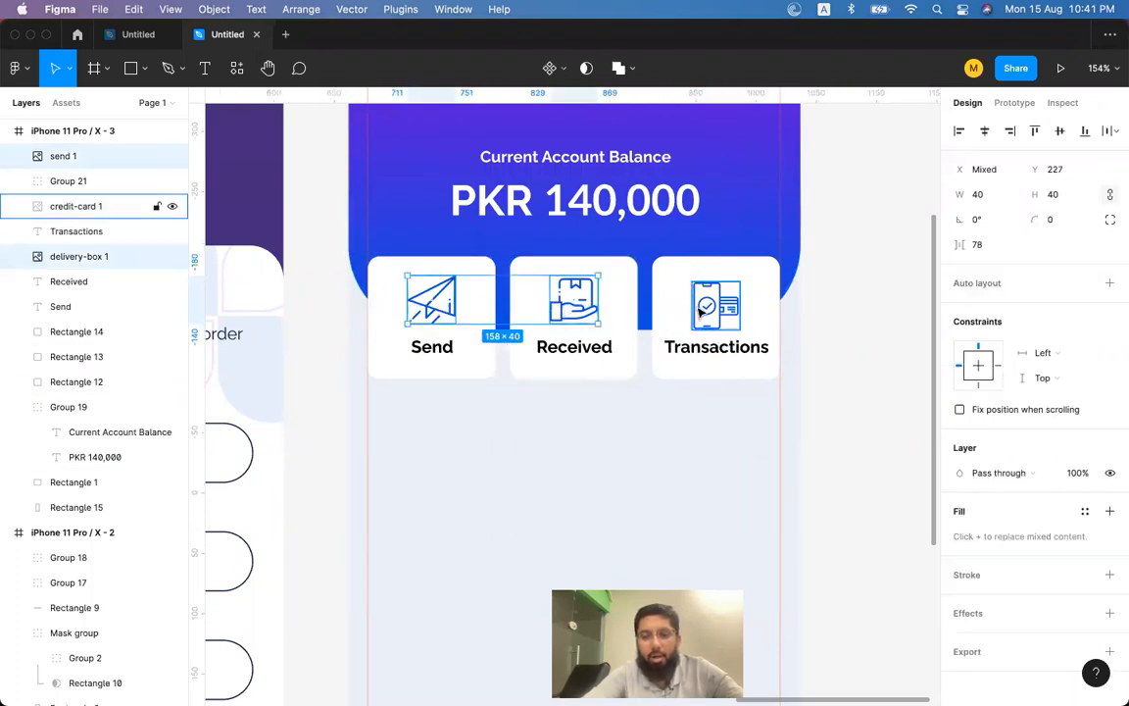
click(1059, 131)
key(Up)
key(Up)
key(Up)
key(Down)
key(Down)
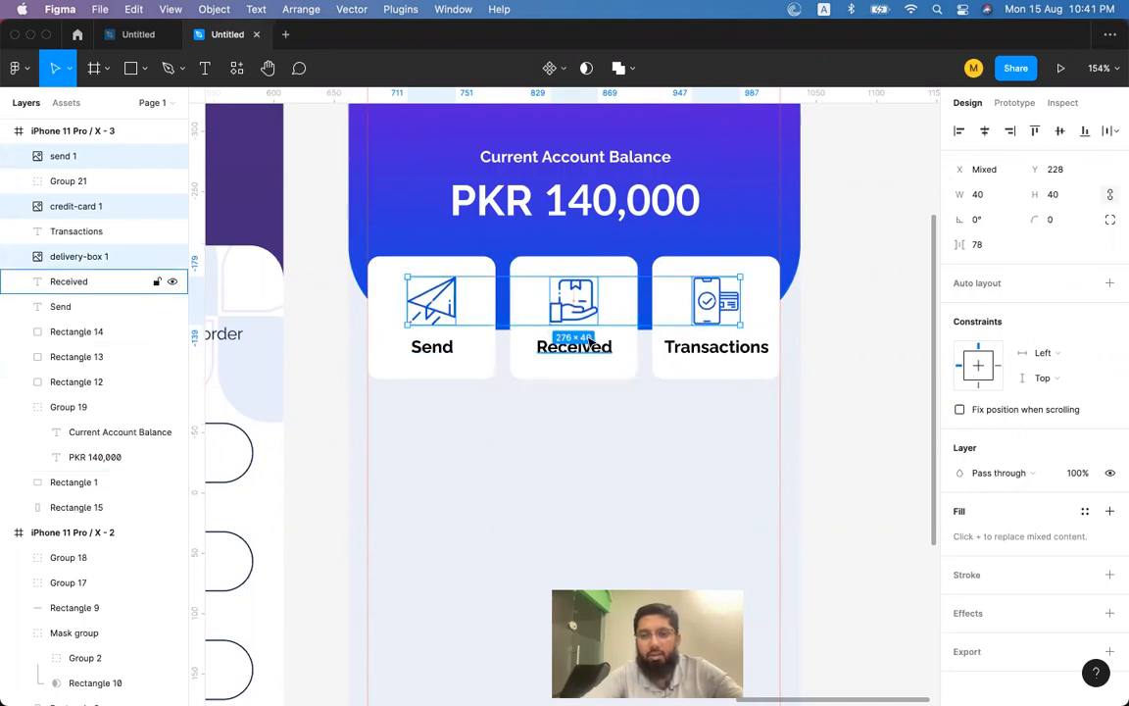
Select the three card labels, then select the Transactions card.
click(440, 351)
shift+click(592, 350)
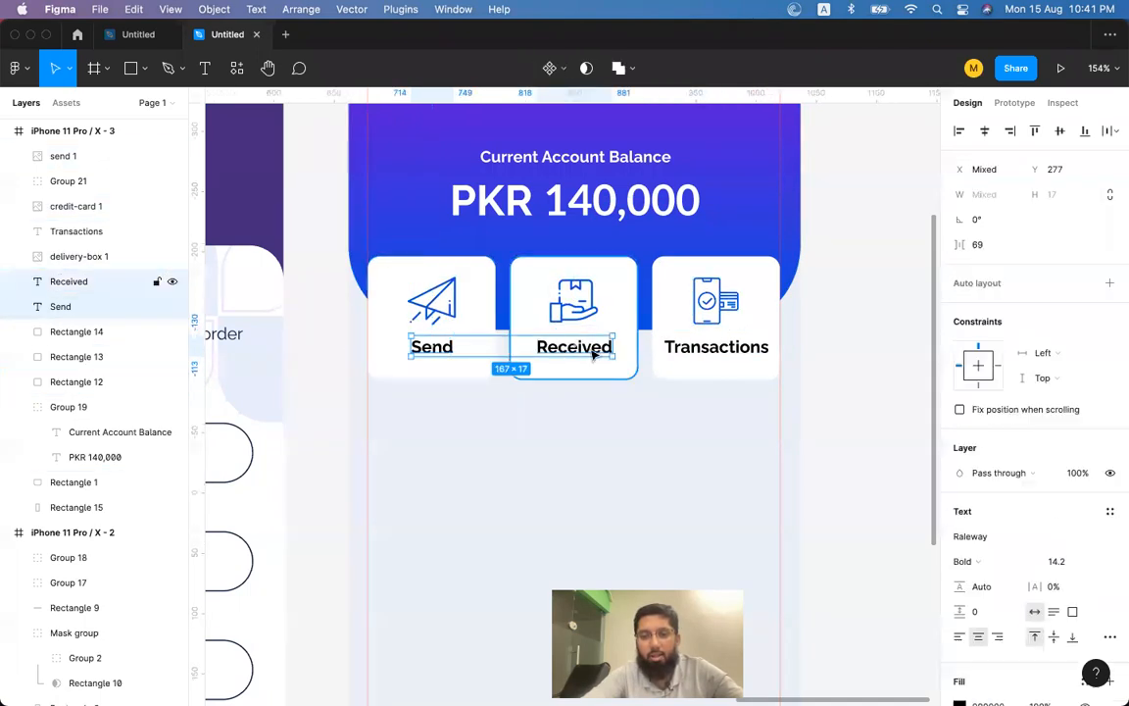
shift+click(715, 353)
click(708, 386)
click(705, 376)
Add a drop shadow to the Transactions card: black 25%, Y 4, blur 4, spread 0.
scroll(709, 381, right, 5)
scroll(709, 380, down, 2)
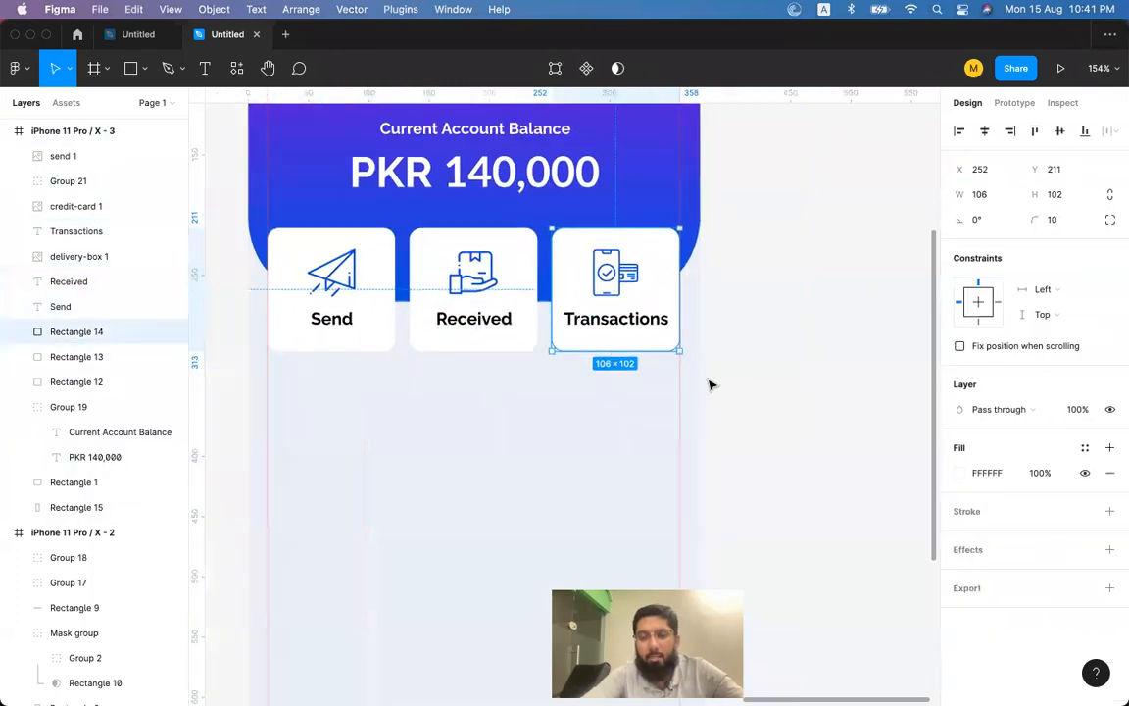
scroll(712, 386, left, 5)
scroll(711, 386, up, 2)
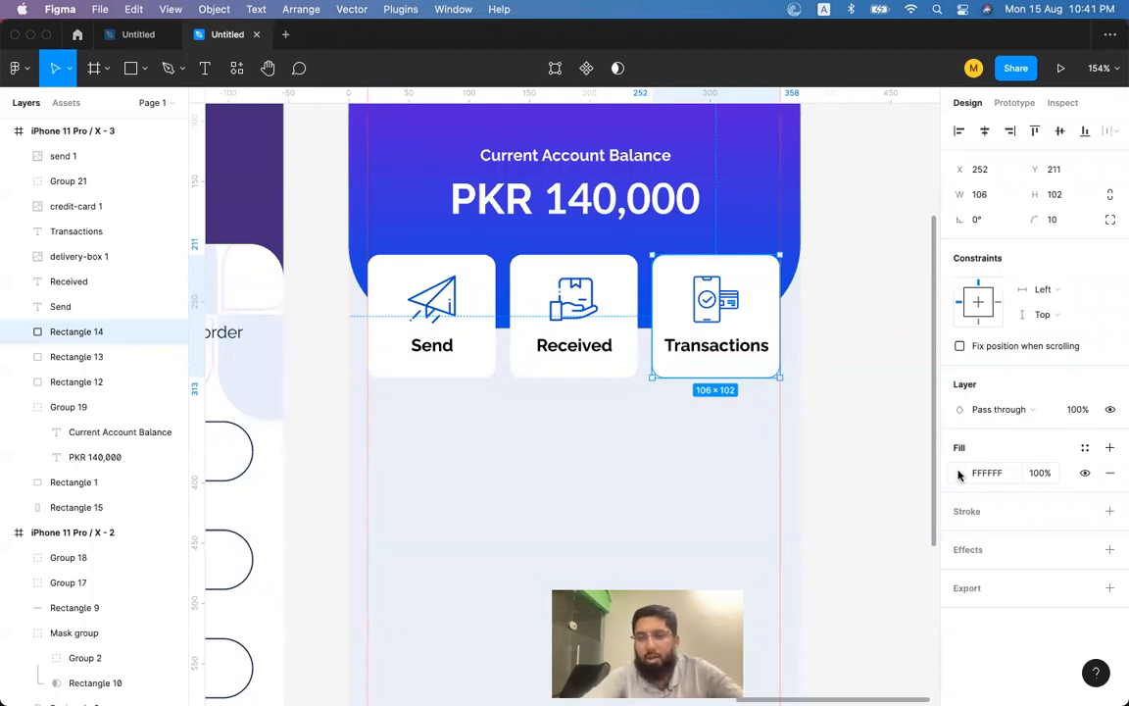
click(1111, 550)
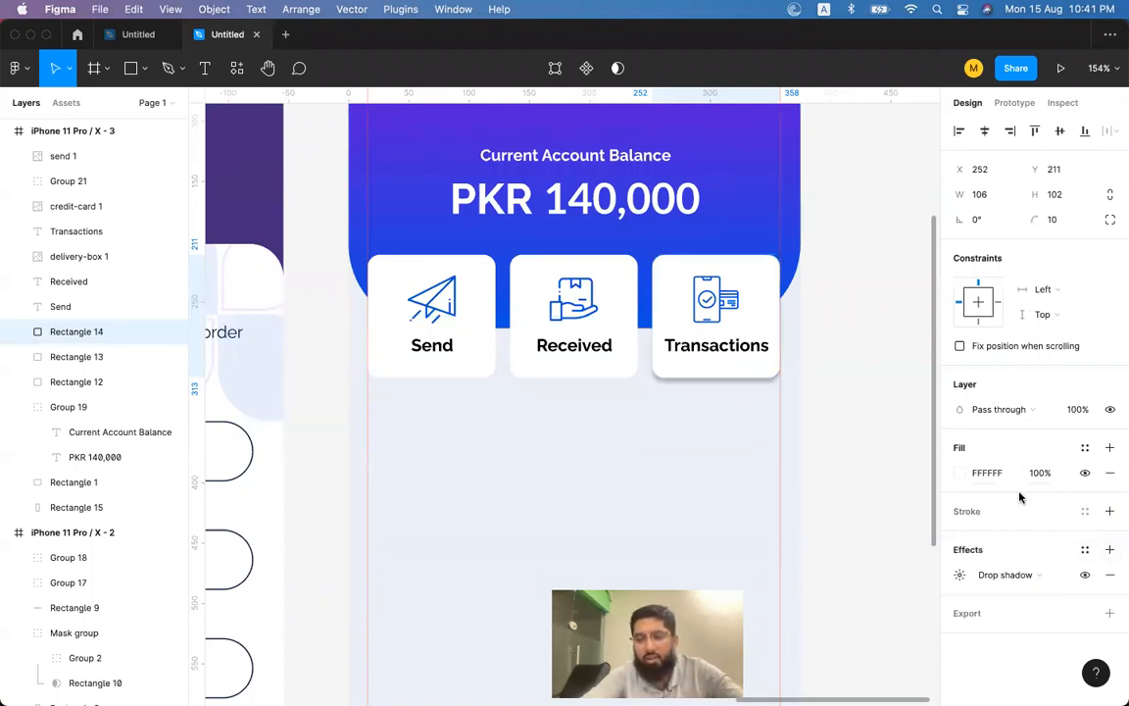
click(960, 574)
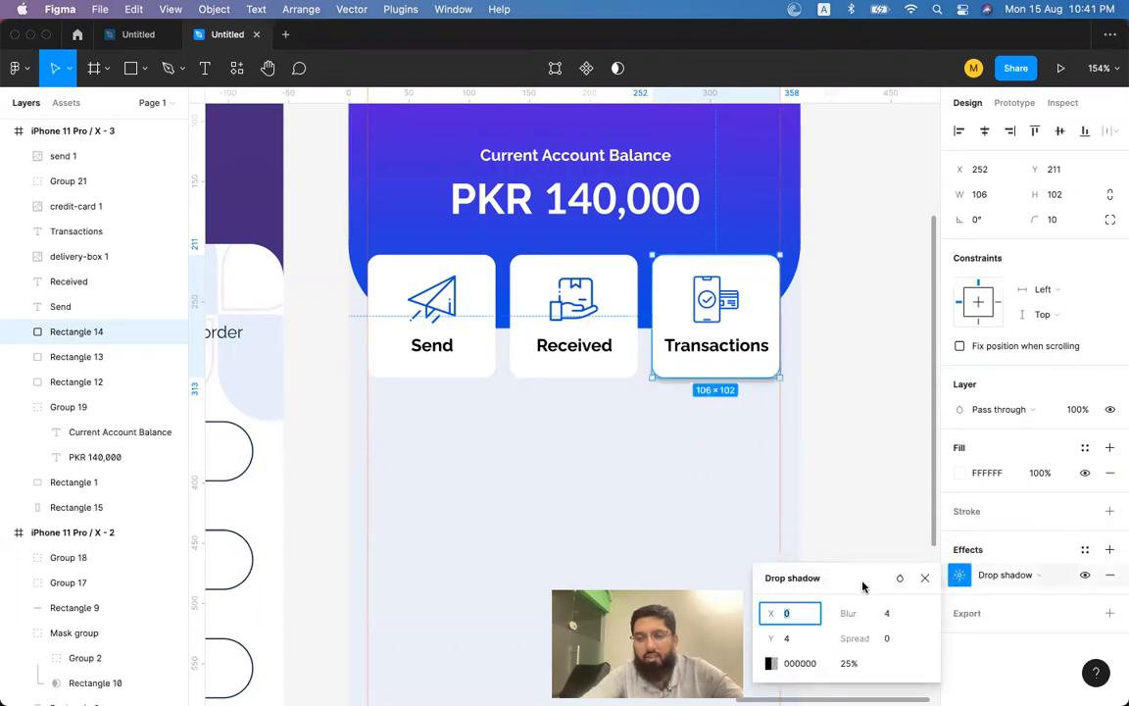
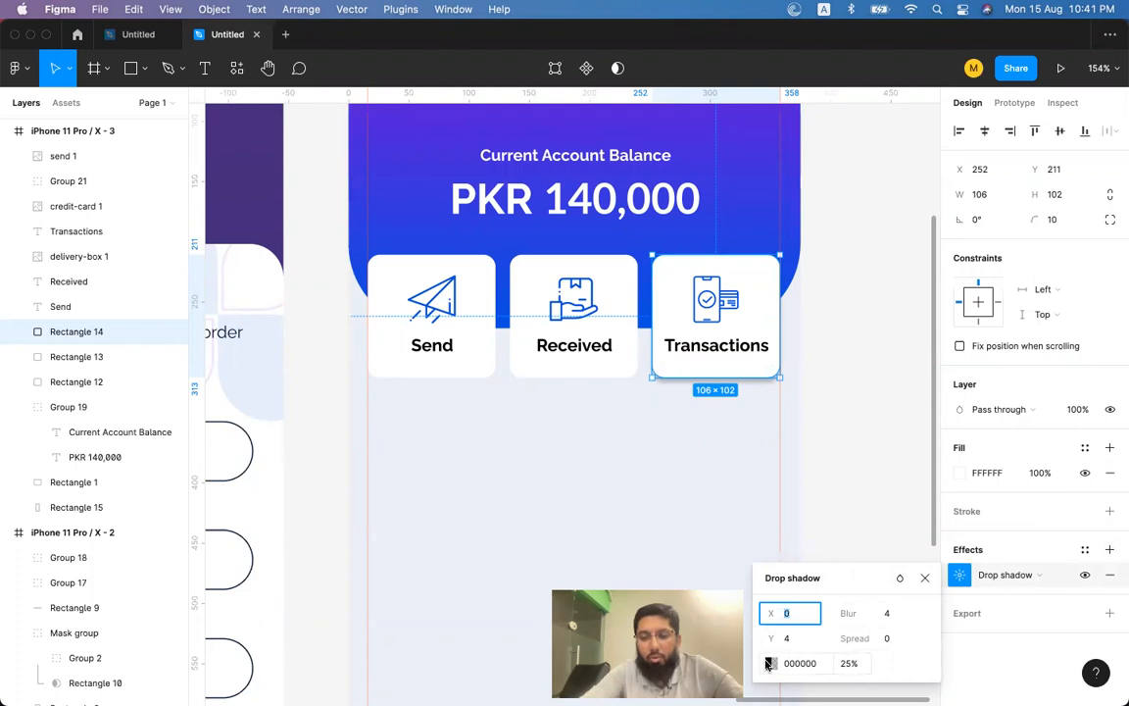
Sample a header blue for the Transactions card shadow and set its Y offset 4 and blur 7.
click(771, 664)
click(586, 532)
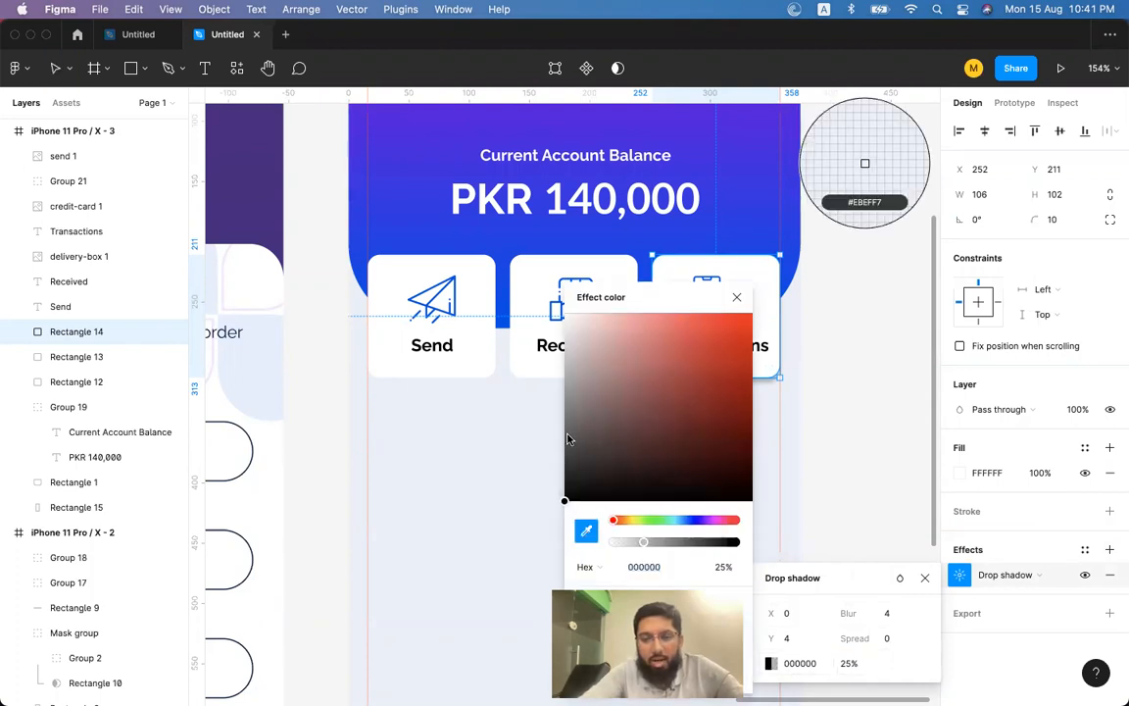
click(779, 146)
drag(751, 299, 968, 217)
drag(967, 336, 880, 257)
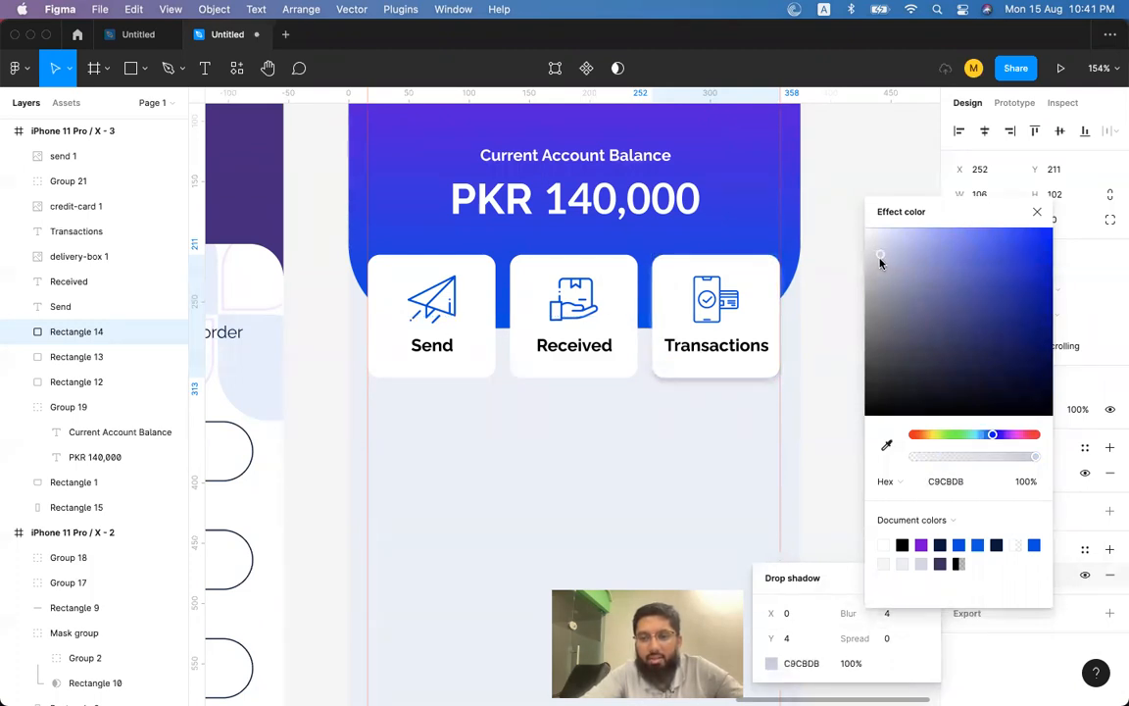
click(887, 447)
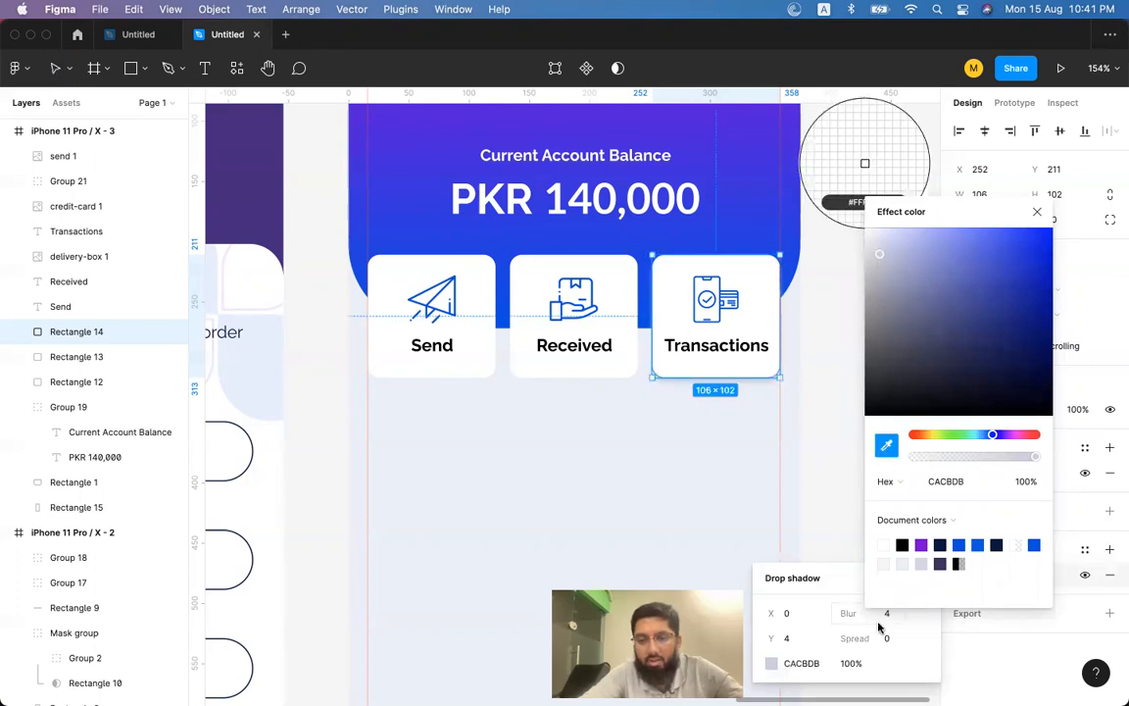
click(794, 638)
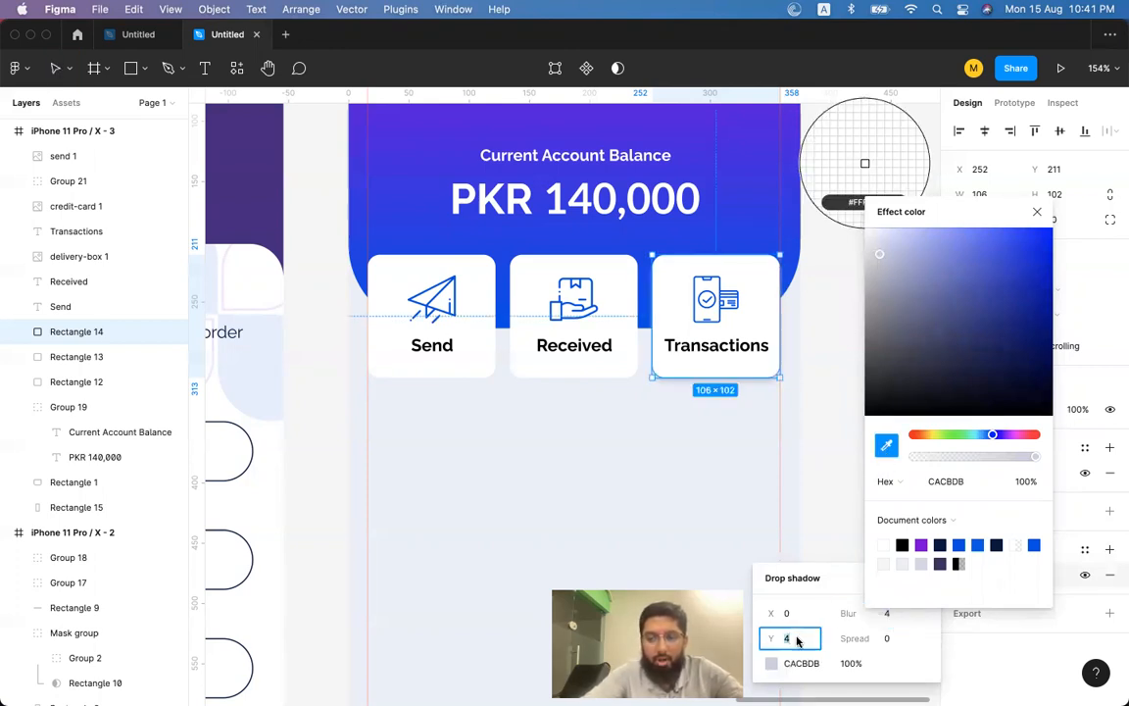
text(0)
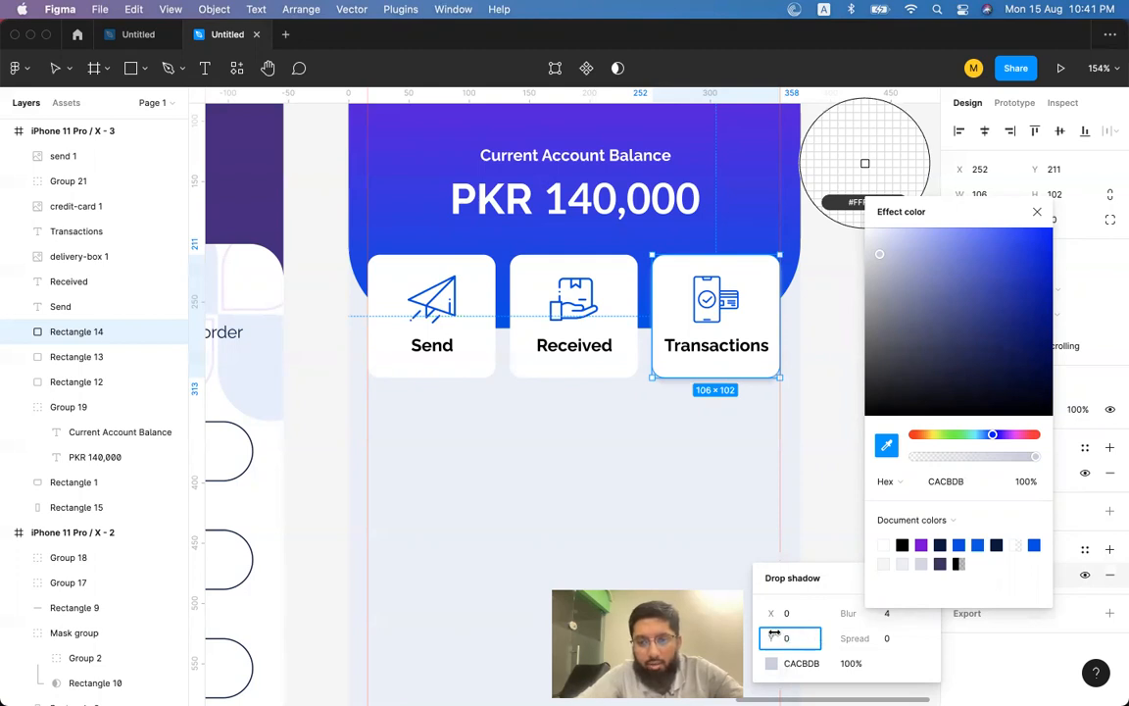
drag(772, 638, 866, 638)
key(super+z)
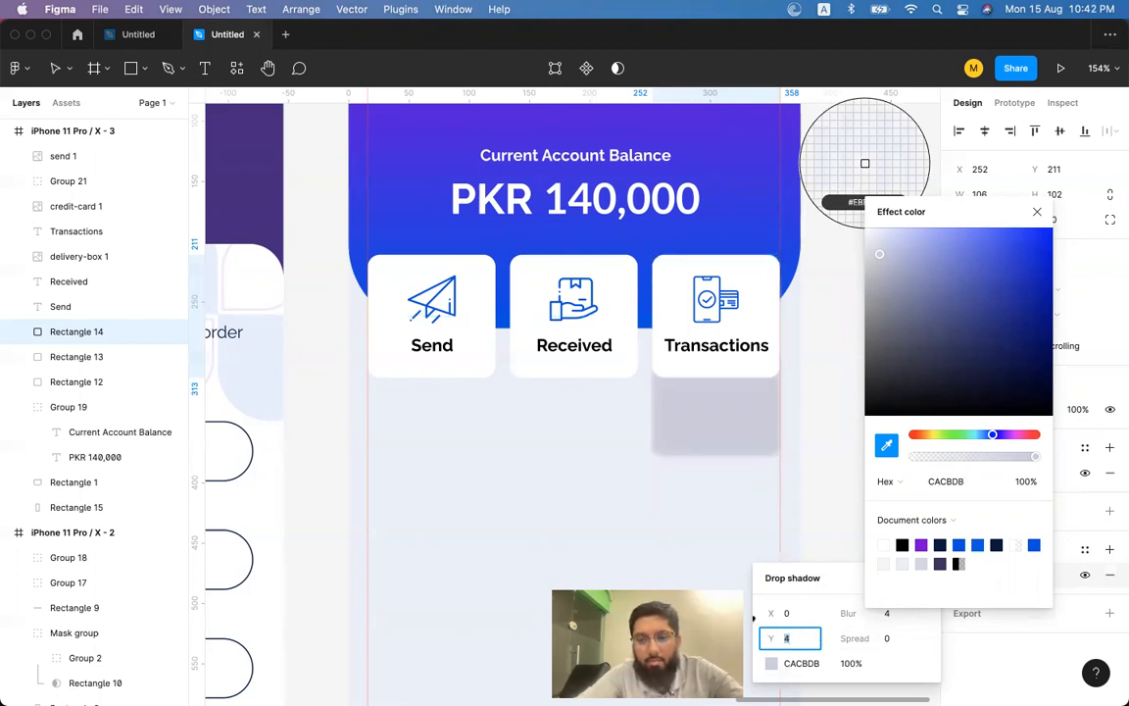
drag(767, 641, 670, 639)
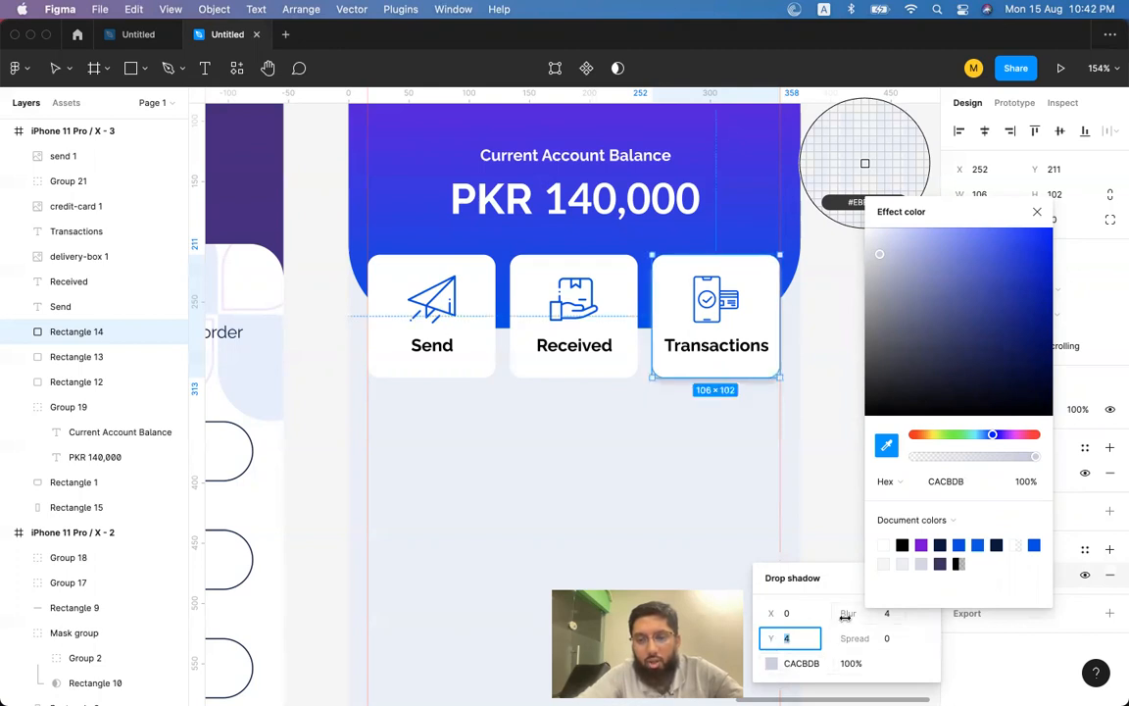
drag(849, 614, 895, 617)
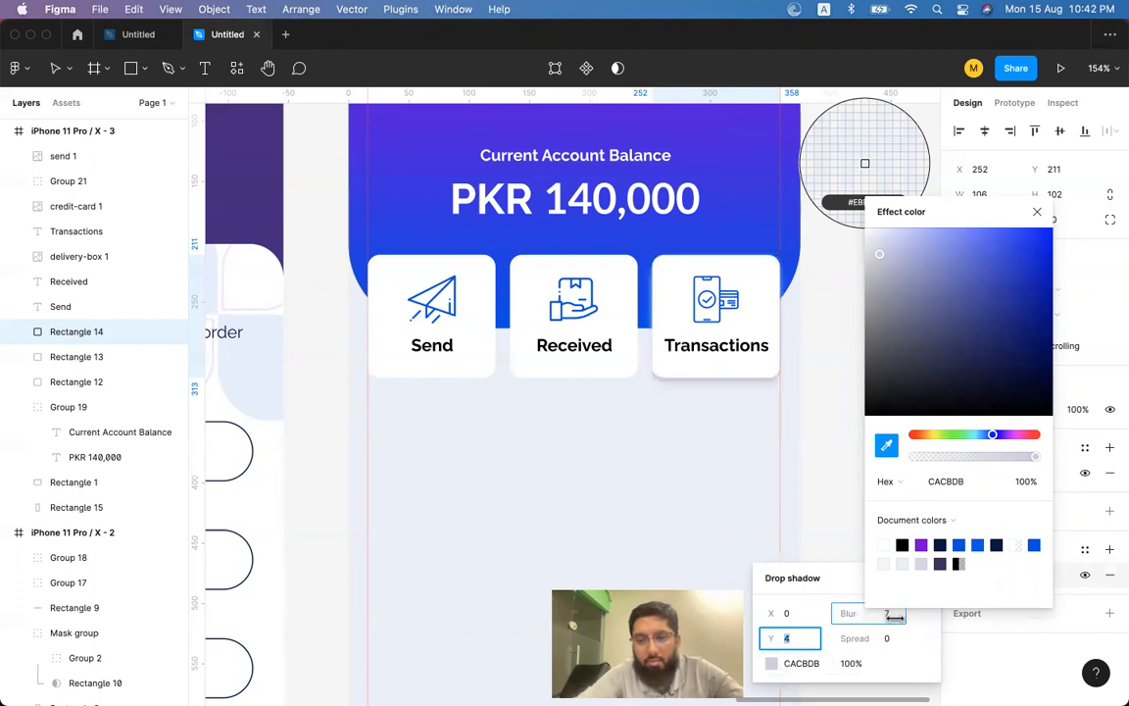
Change the shadow colour to pale grey-blue DADFE5 at 100% and close the popups.
click(771, 666)
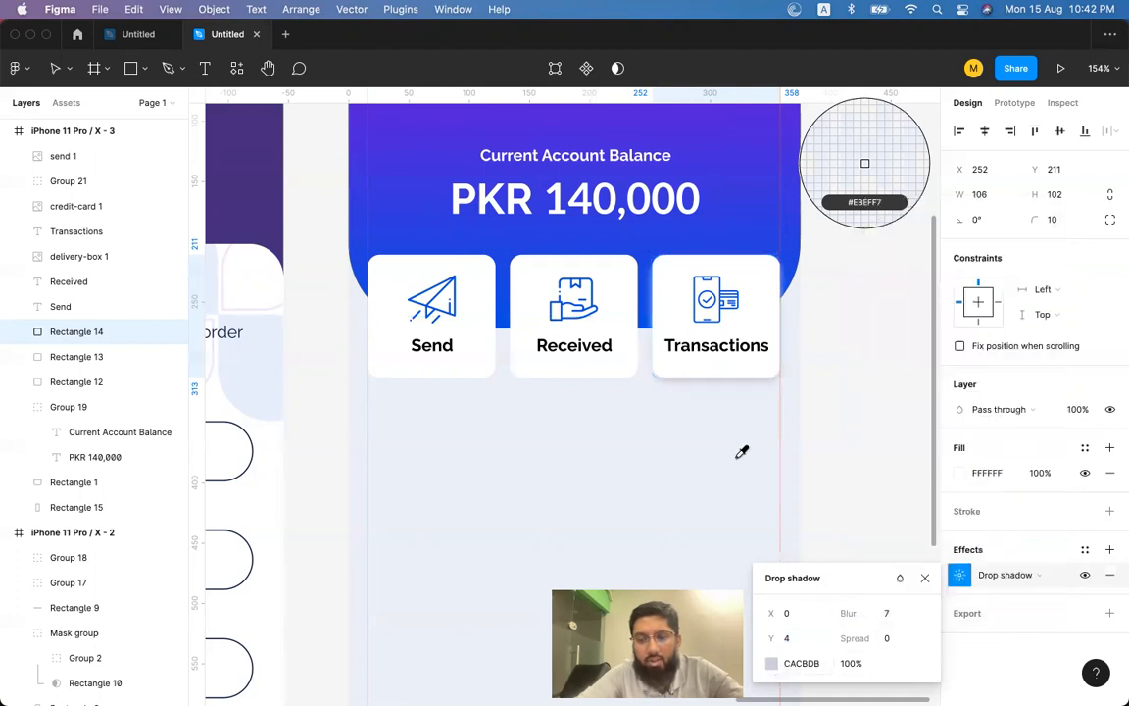
click(772, 664)
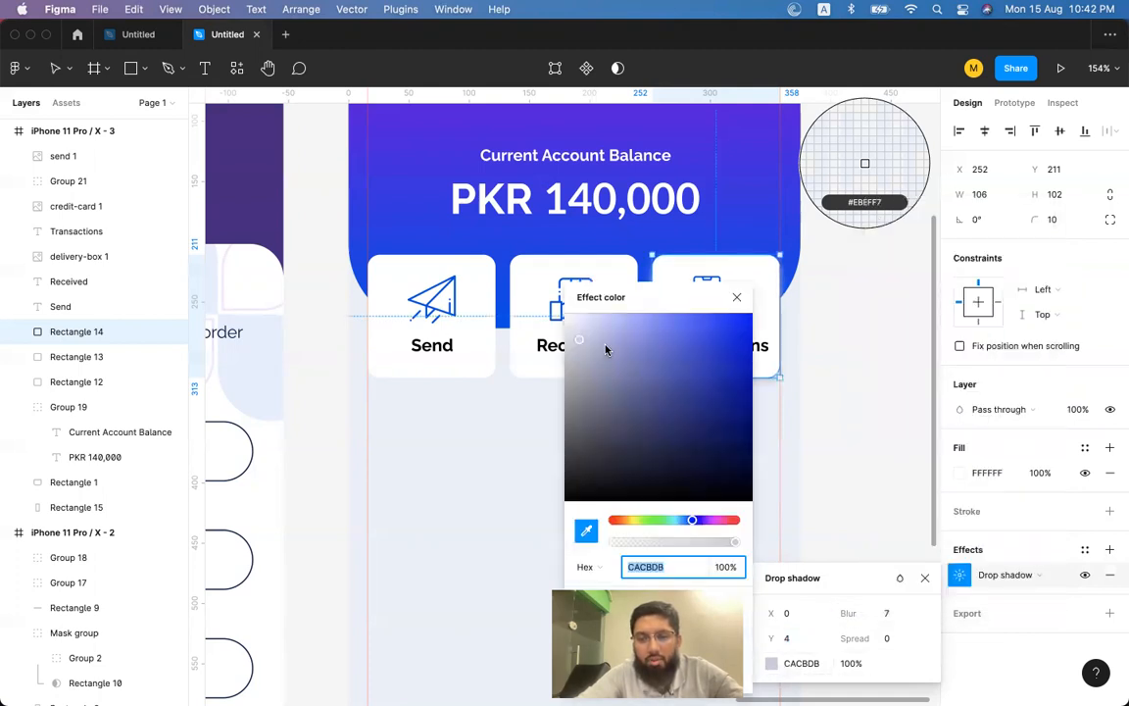
click(574, 330)
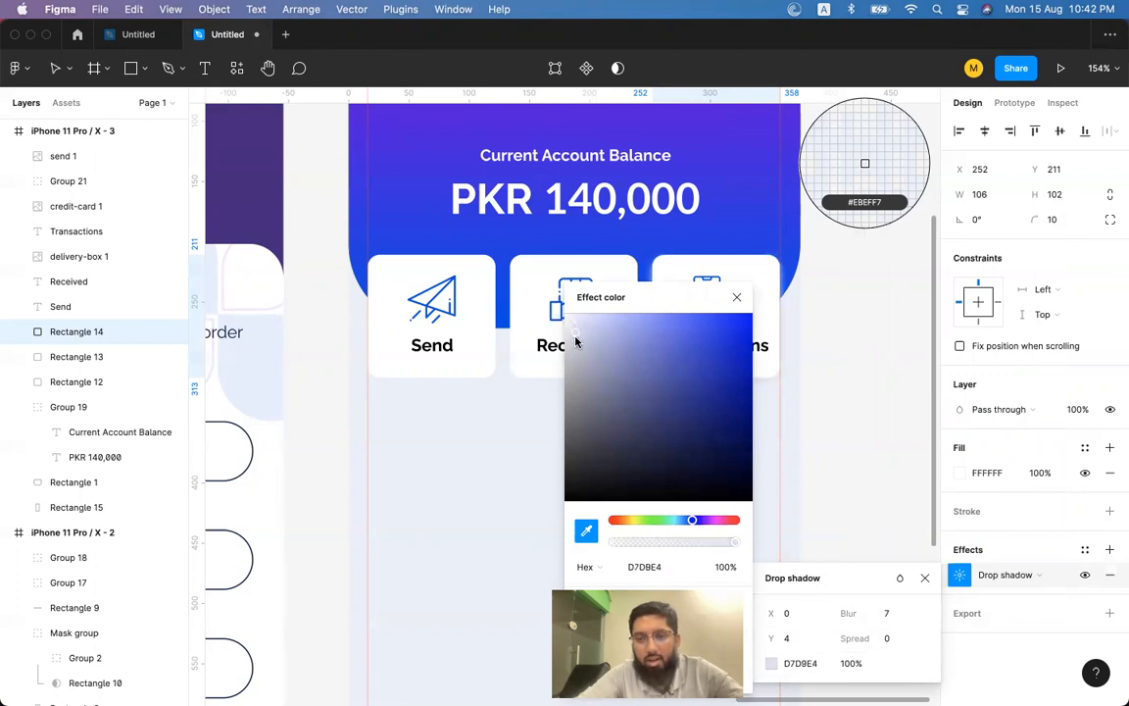
click(737, 297)
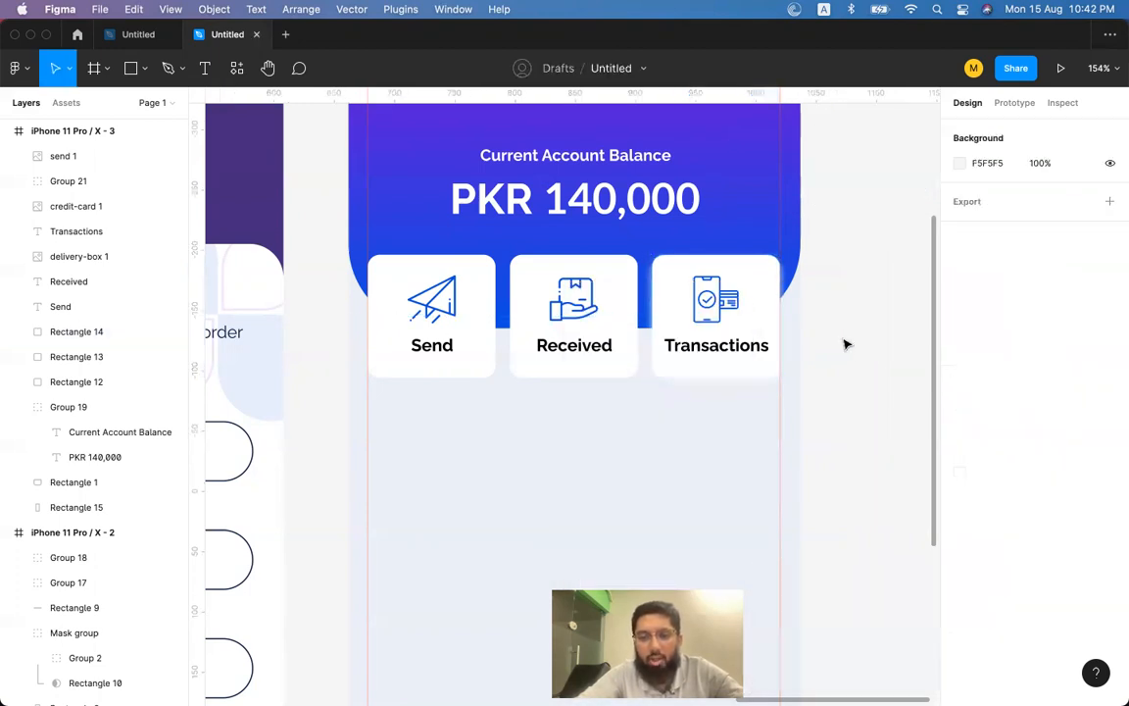
click(755, 323)
click(960, 574)
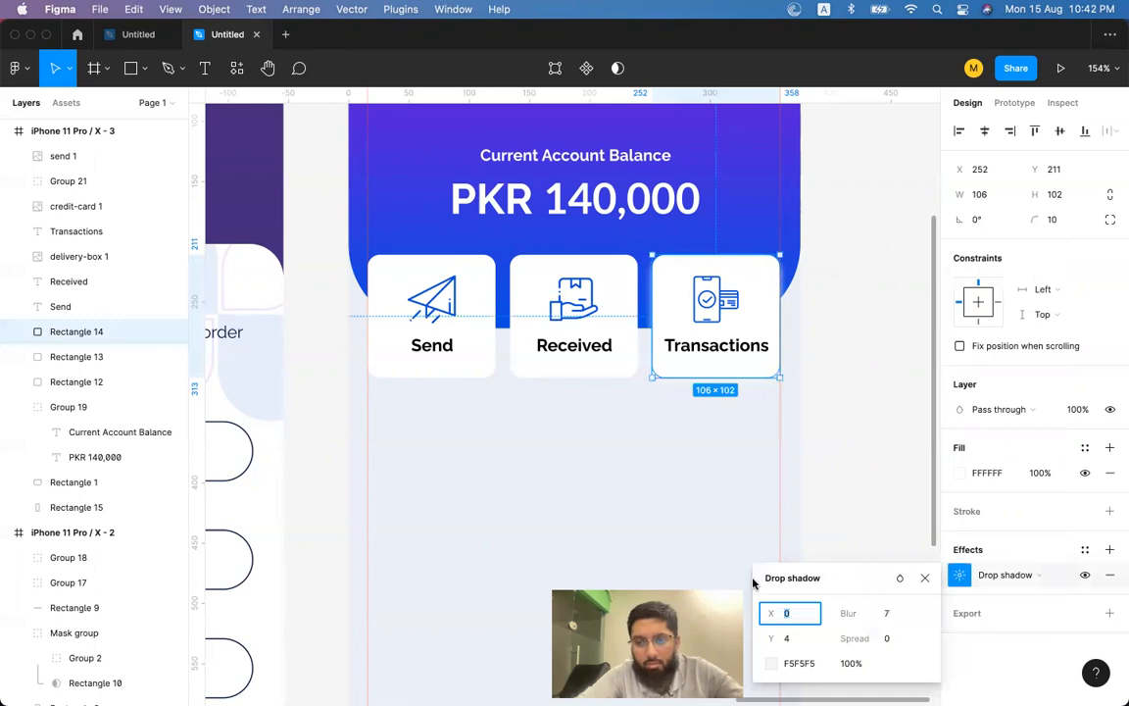
click(773, 664)
click(597, 354)
click(686, 519)
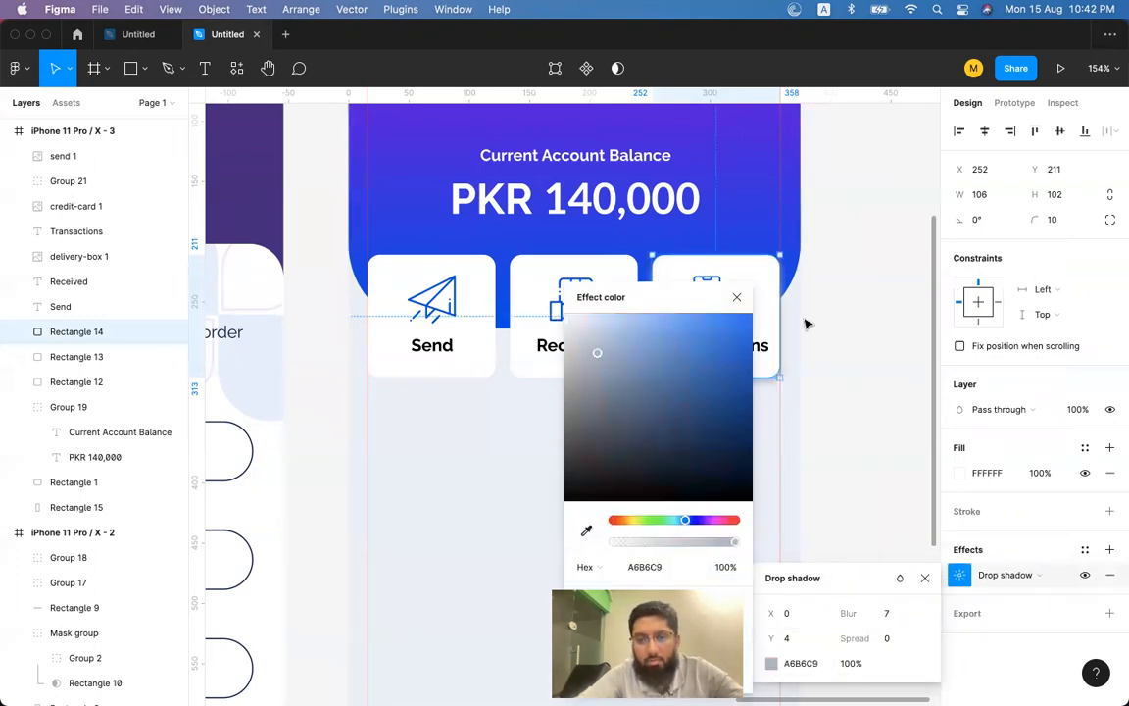
scroll(784, 323, down, 4)
scroll(785, 324, left, 2)
drag(732, 327, 573, 334)
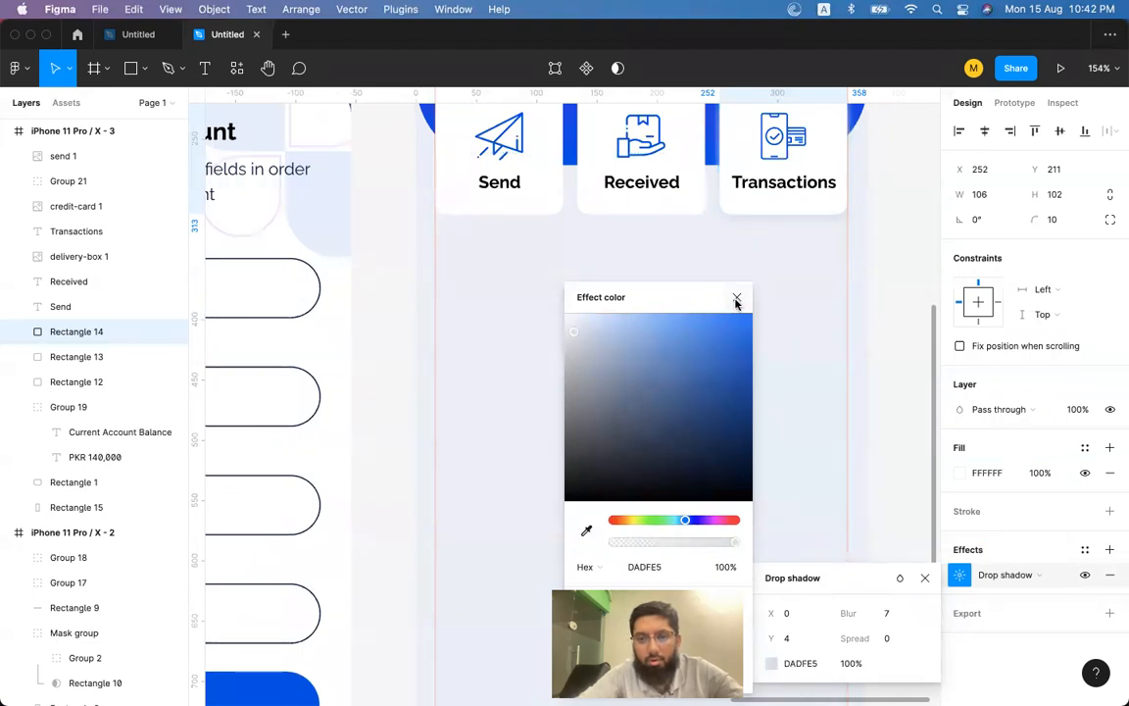
click(736, 299)
click(895, 298)
scroll(895, 299, up, 1)
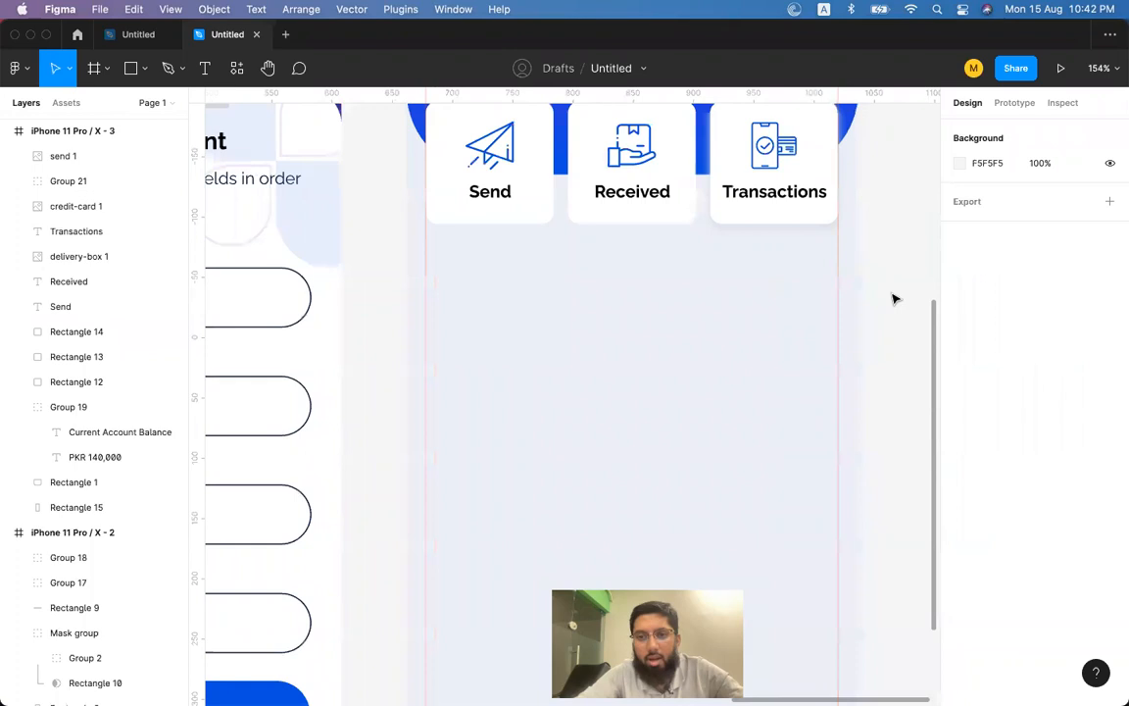
scroll(895, 299, up, 3)
scroll(895, 299, right, 2)
Delete the Send and Received card backgrounds.
click(709, 345)
click(603, 343)
shift+click(431, 345)
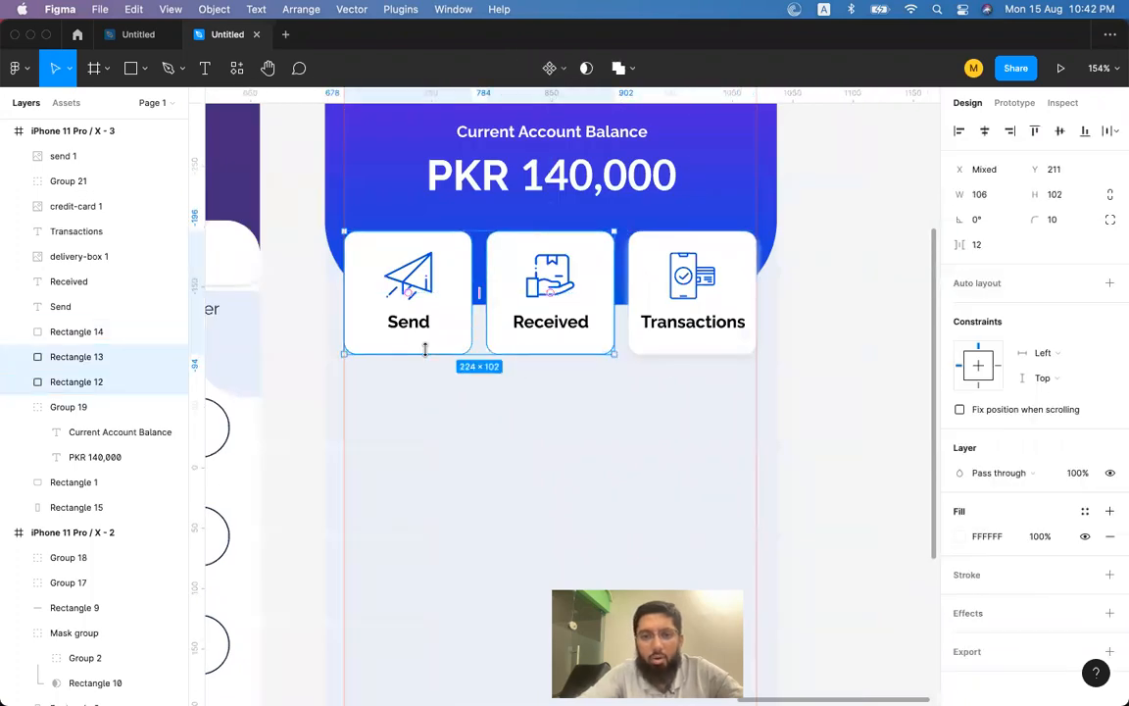
key(Delete)
Duplicate the shadowed Transactions card behind Received and Send, aligning the Send copy left with the logo.
click(676, 348)
drag(570, 351, 449, 349)
scroll(447, 343, up, 3)
scroll(447, 343, left, 1)
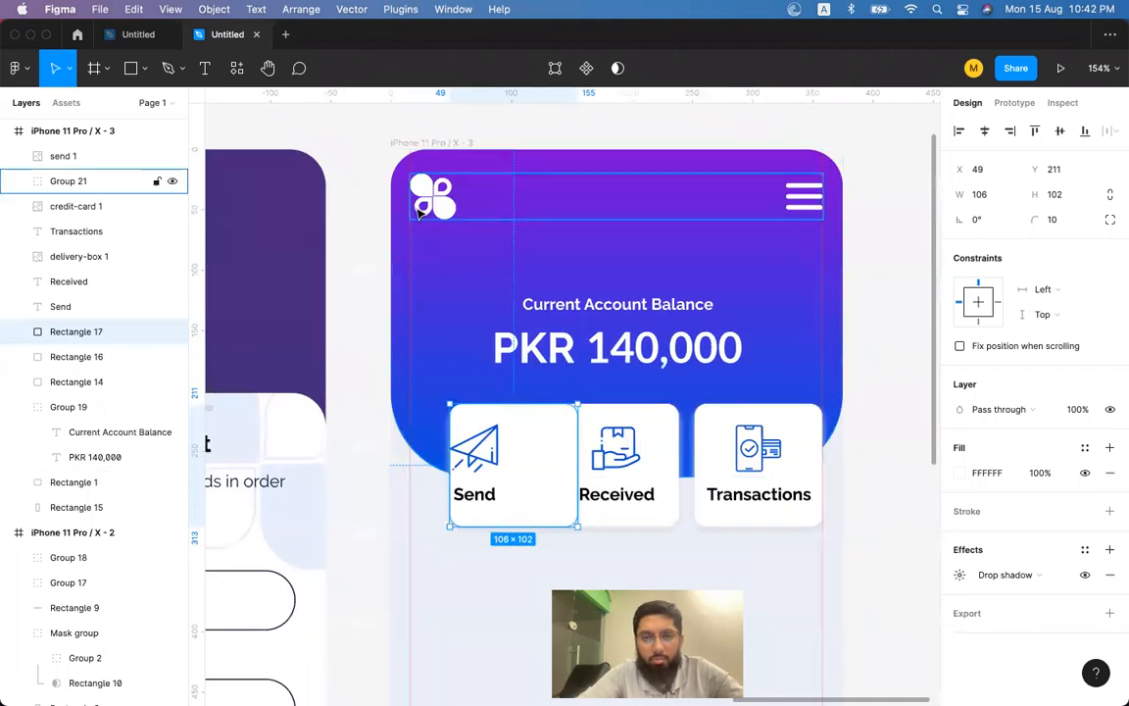
shift+click(419, 211)
key(alt+a)
click(925, 419)
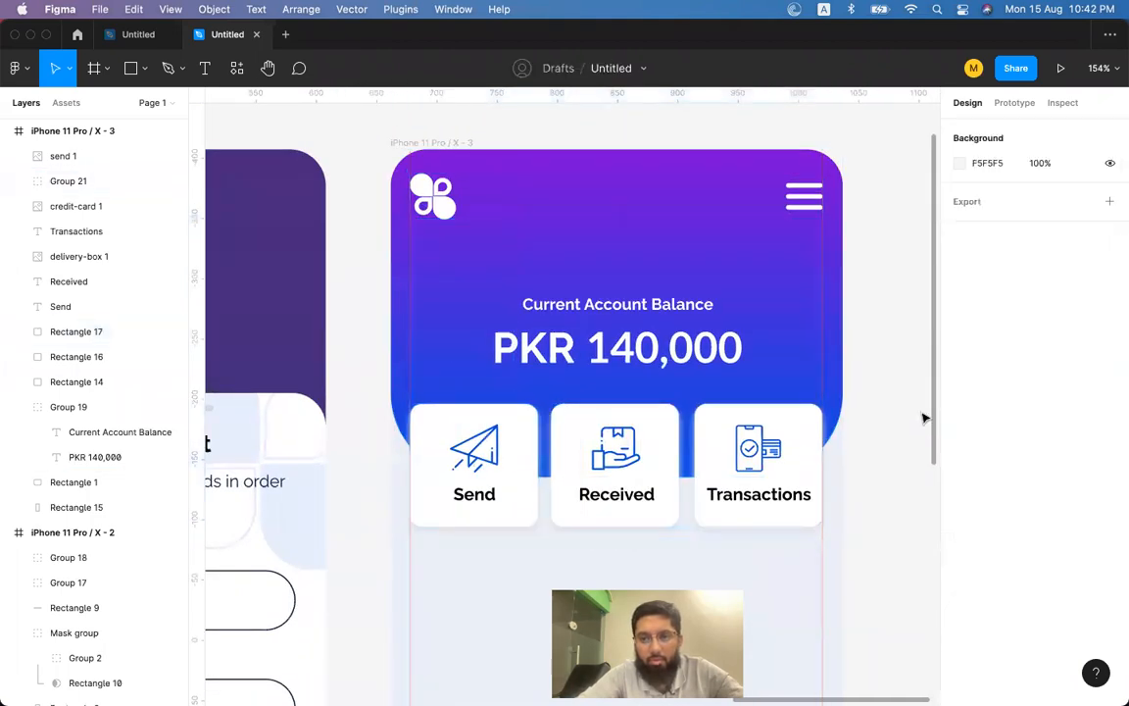
Group the three card backgrounds with their icons and labels.
click(671, 412)
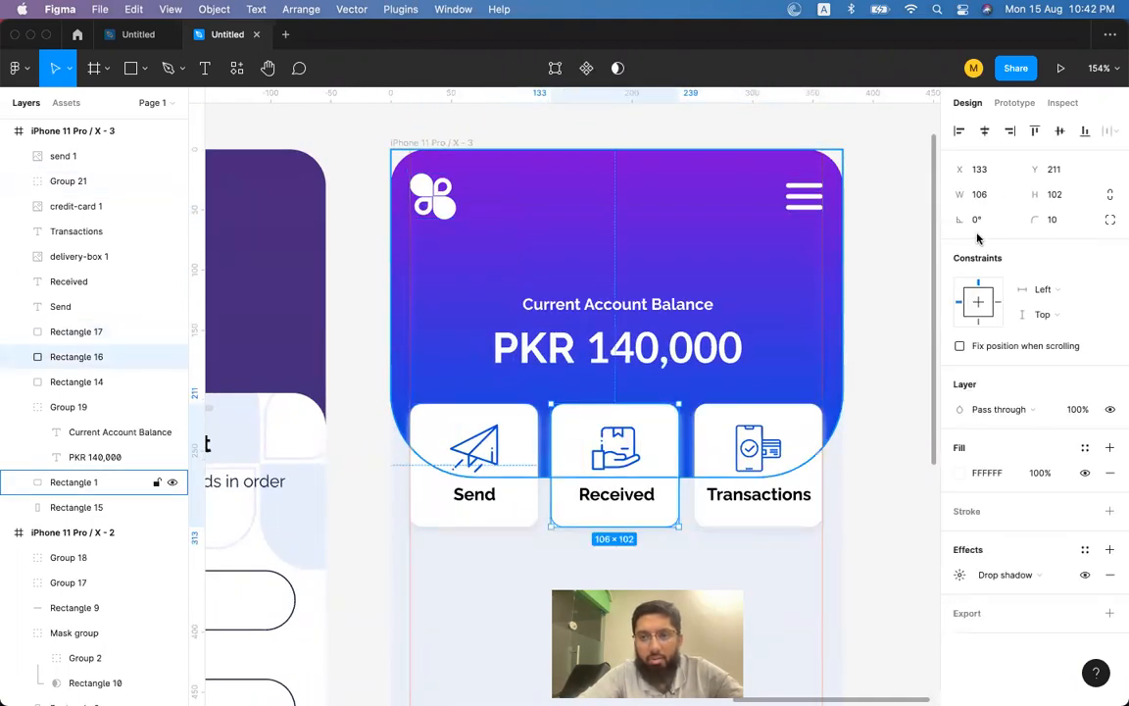
click(469, 443)
shift+click(595, 459)
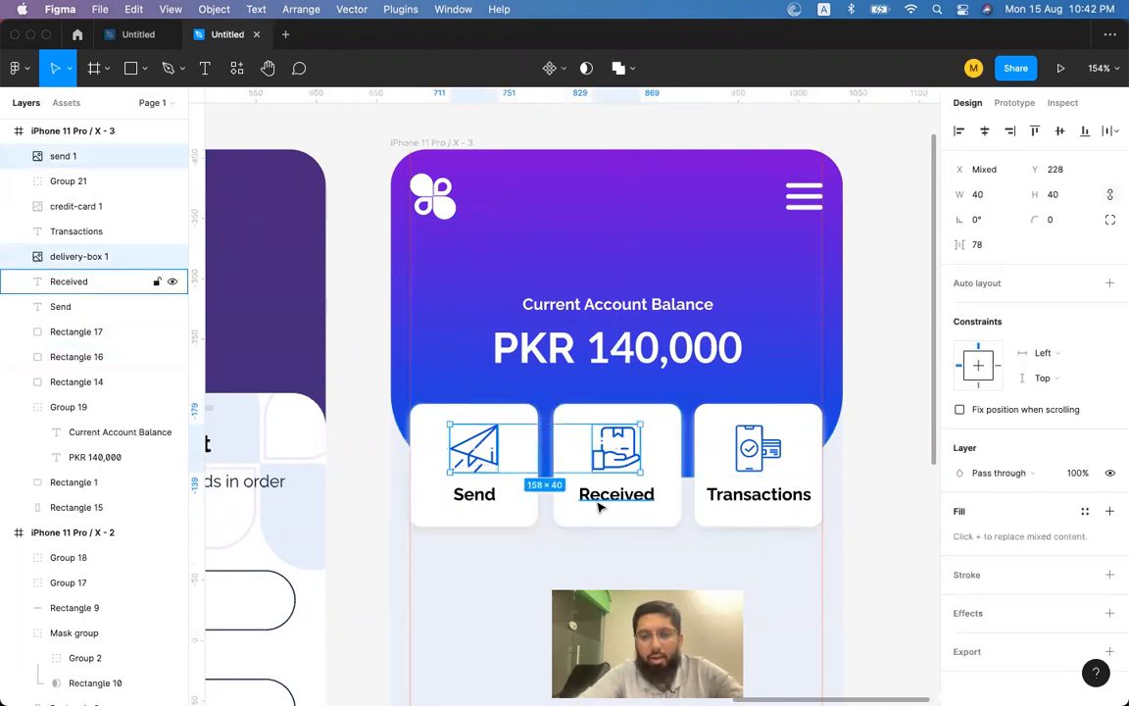
shift+click(600, 500)
shift+click(476, 494)
shift+click(759, 492)
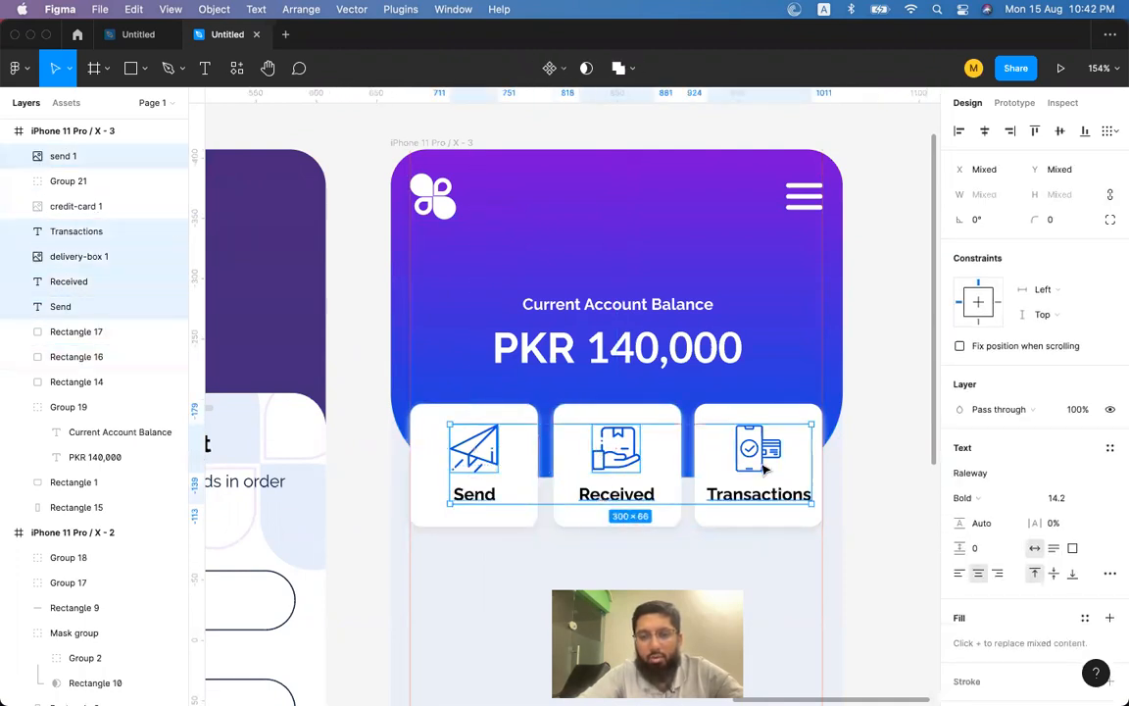
shift+click(732, 456)
shift+click(675, 461)
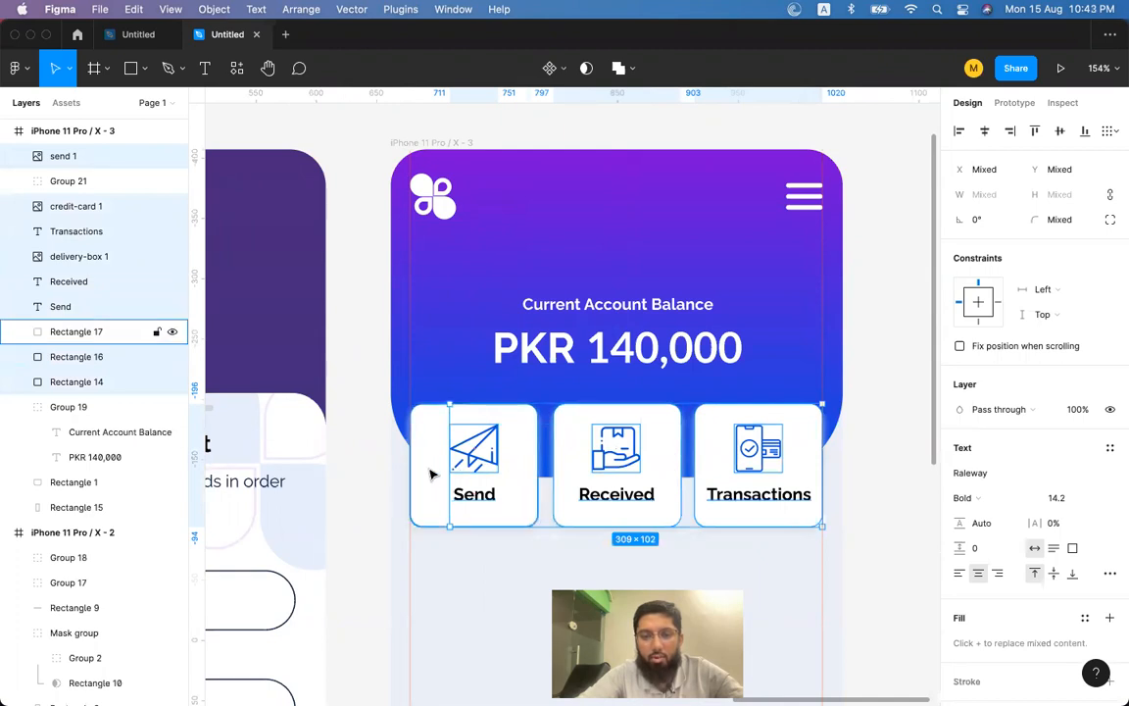
shift+click(430, 474)
key(super+g)
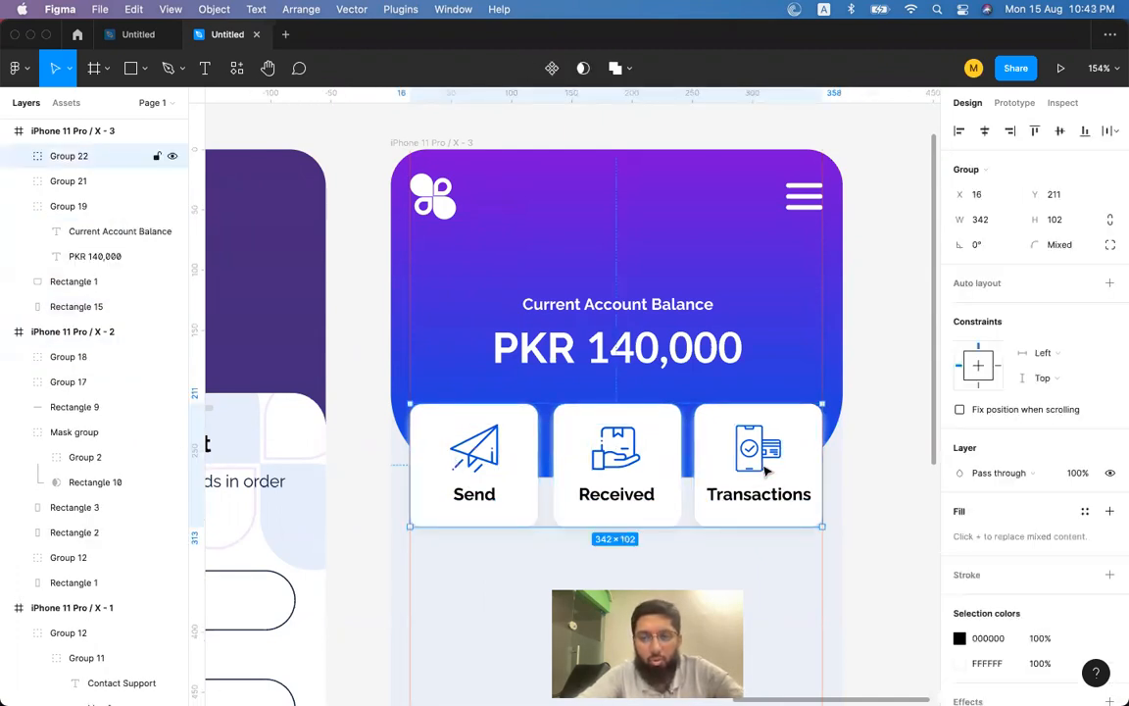
Nudge the balance text group up slightly.
click(634, 333)
drag(633, 333, 633, 310)
scroll(643, 321, down, 5)
scroll(643, 322, right, 3)
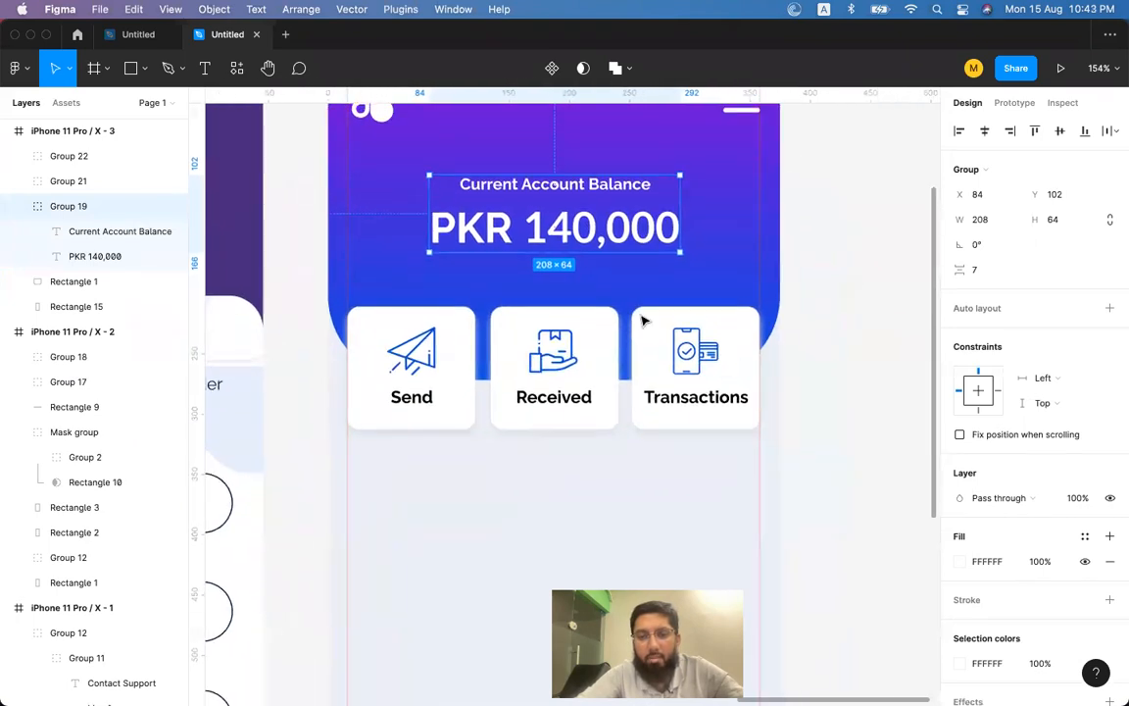
scroll(643, 321, down, 5)
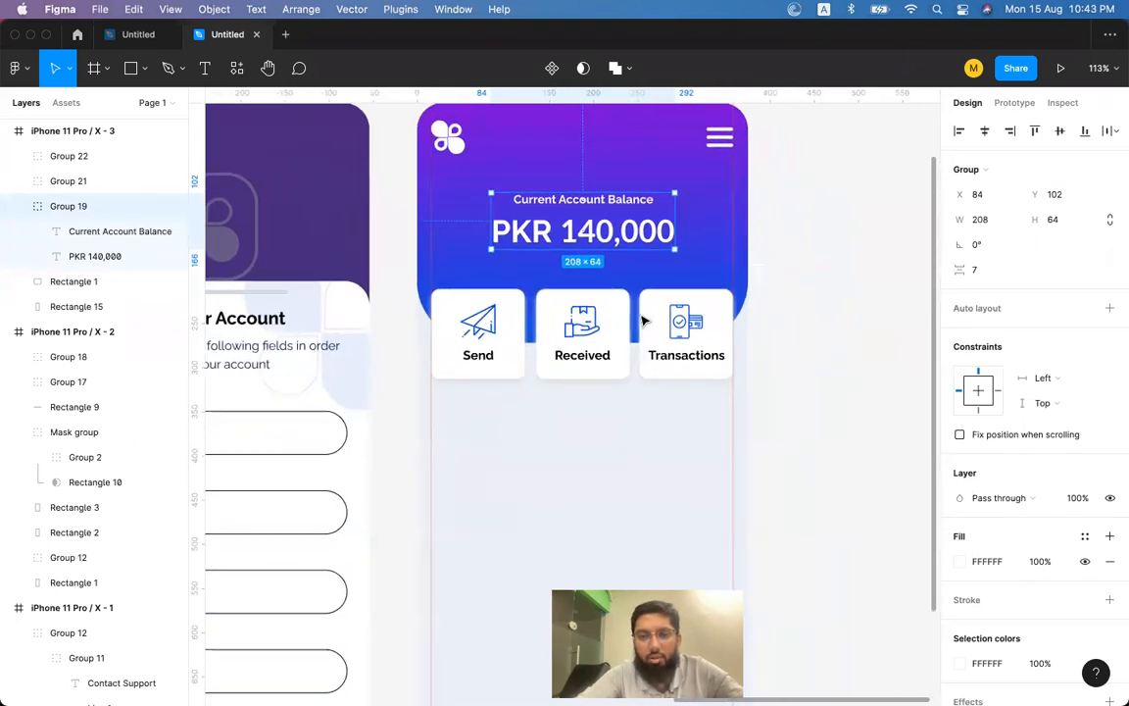
click(590, 348)
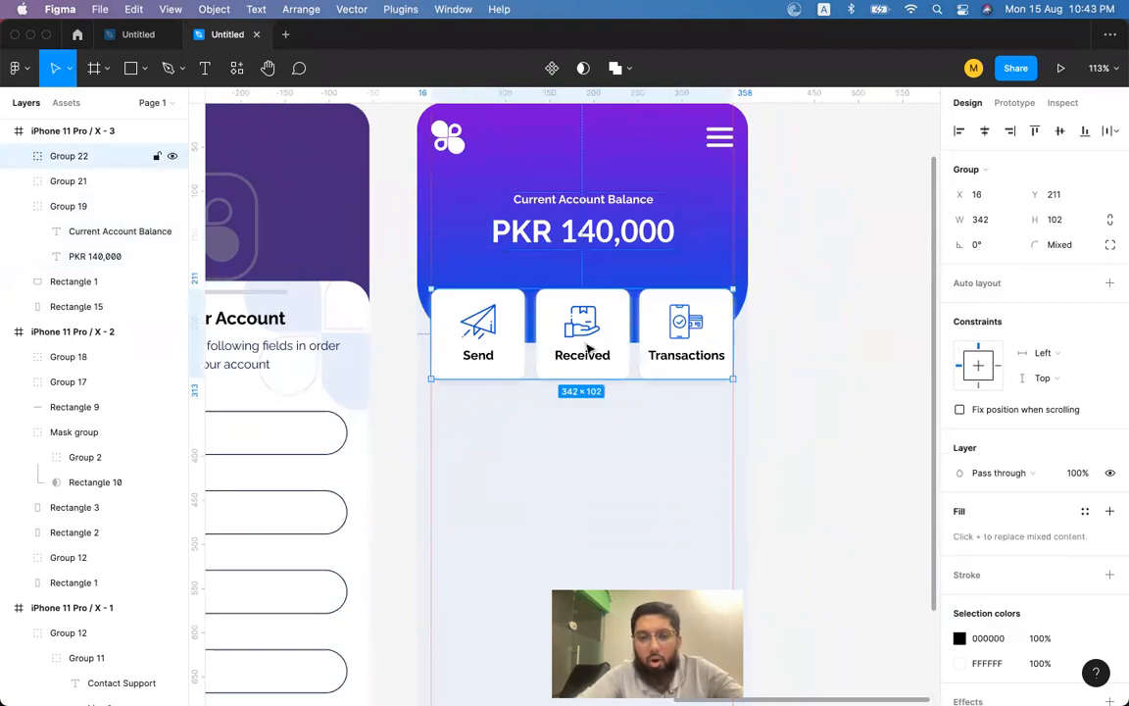
scroll(600, 454, down, 2)
scroll(588, 422, right, 1)
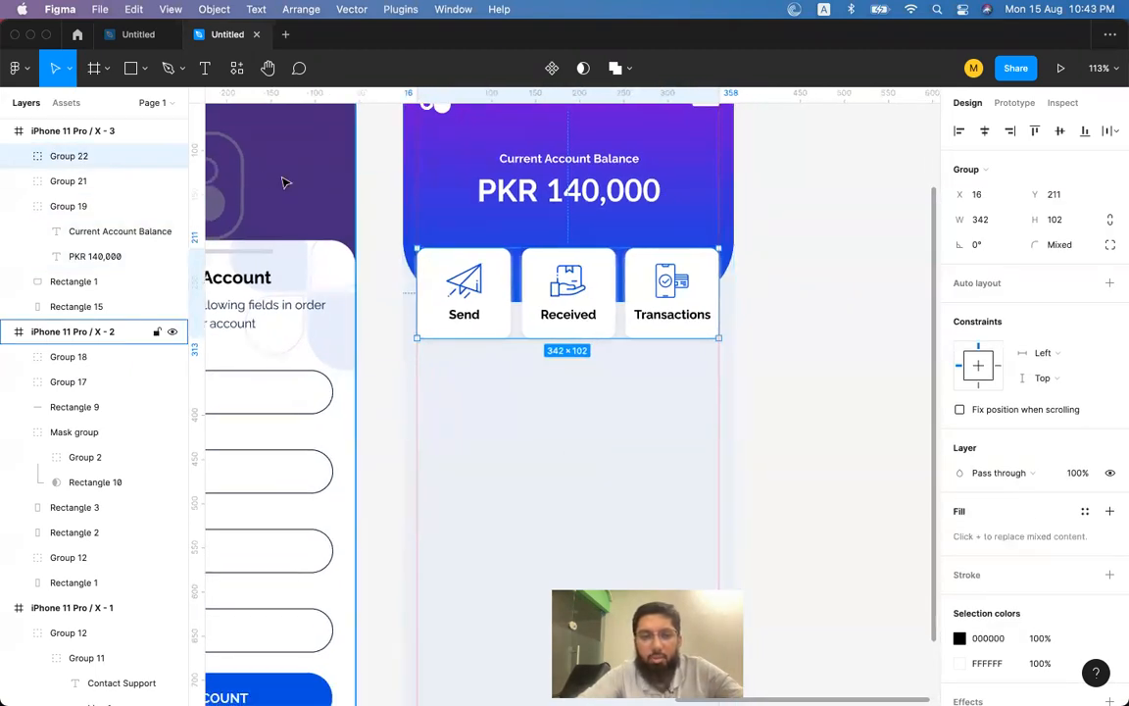
click(130, 67)
Copy the Send card background and paste a duplicate.
drag(423, 355, 492, 409)
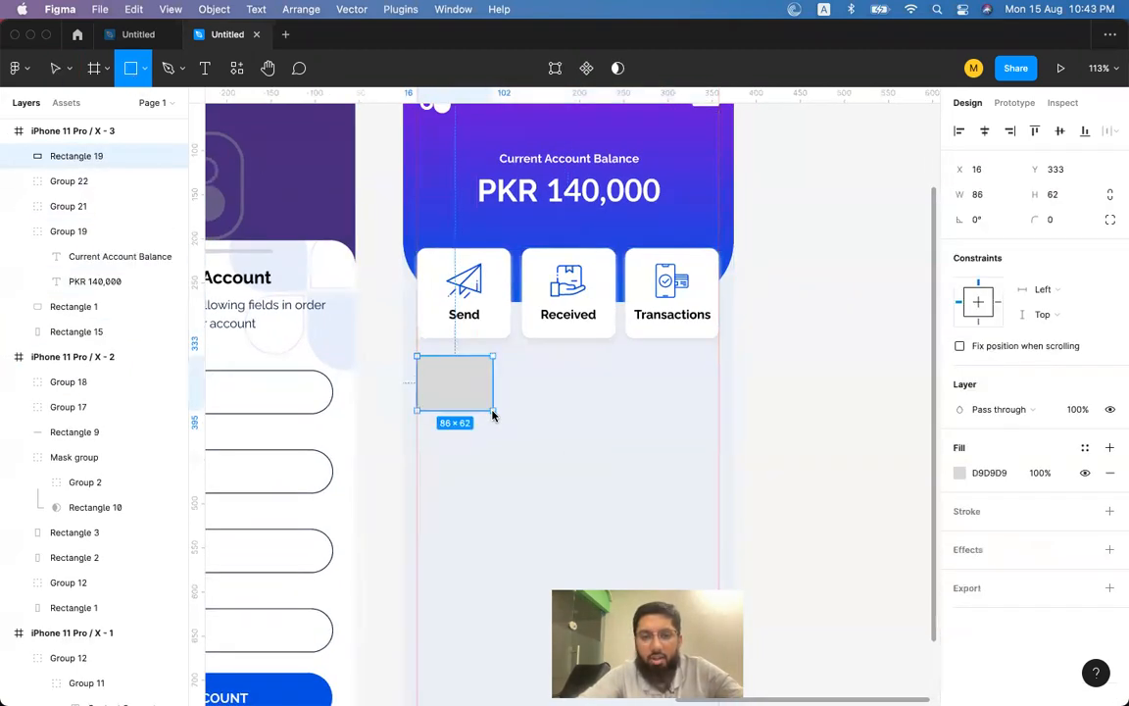
key(ctrl+z)
double_click(501, 304)
double_click(501, 304)
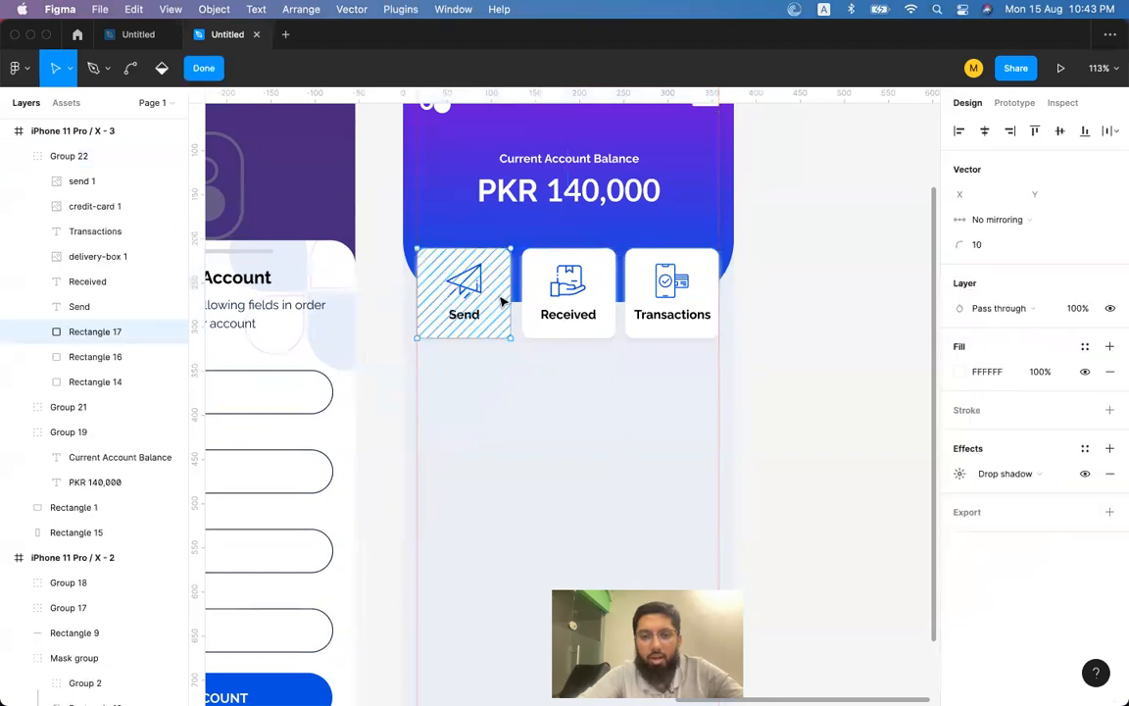
key(Escape)
key(super+c)
click(789, 314)
key(super+v)
Move the card copy below the action cards and resize it to 342×270 at Y 380.
drag(471, 302, 468, 432)
scroll(491, 402, down, 2)
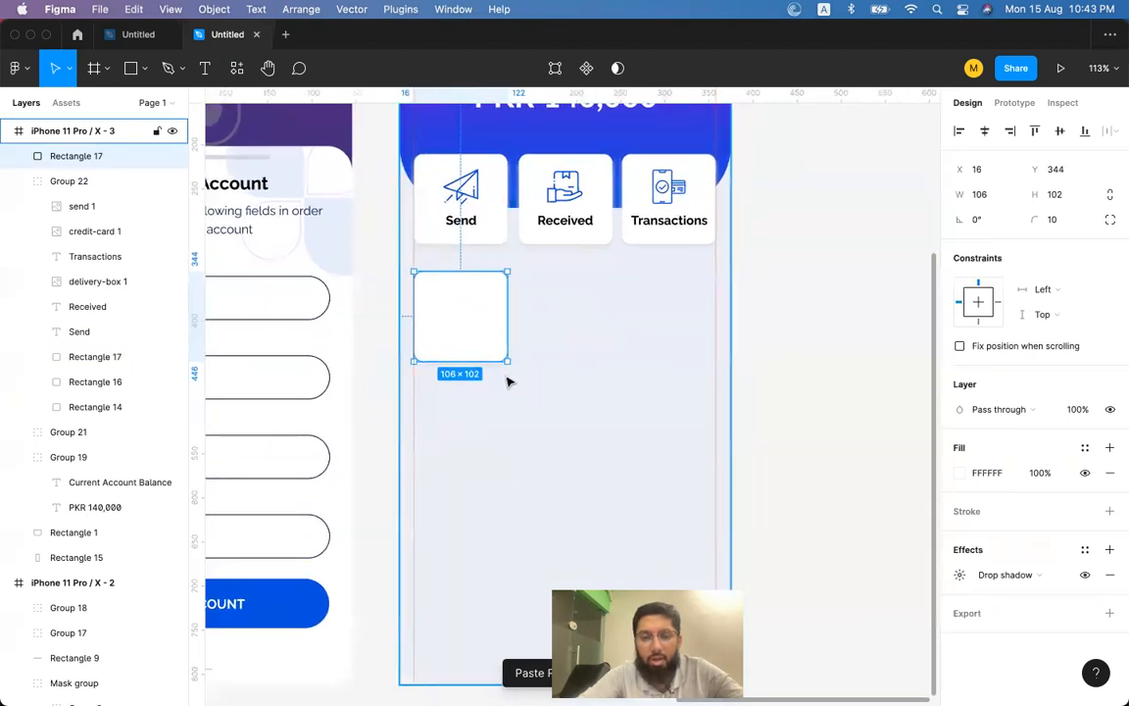
drag(507, 361, 716, 468)
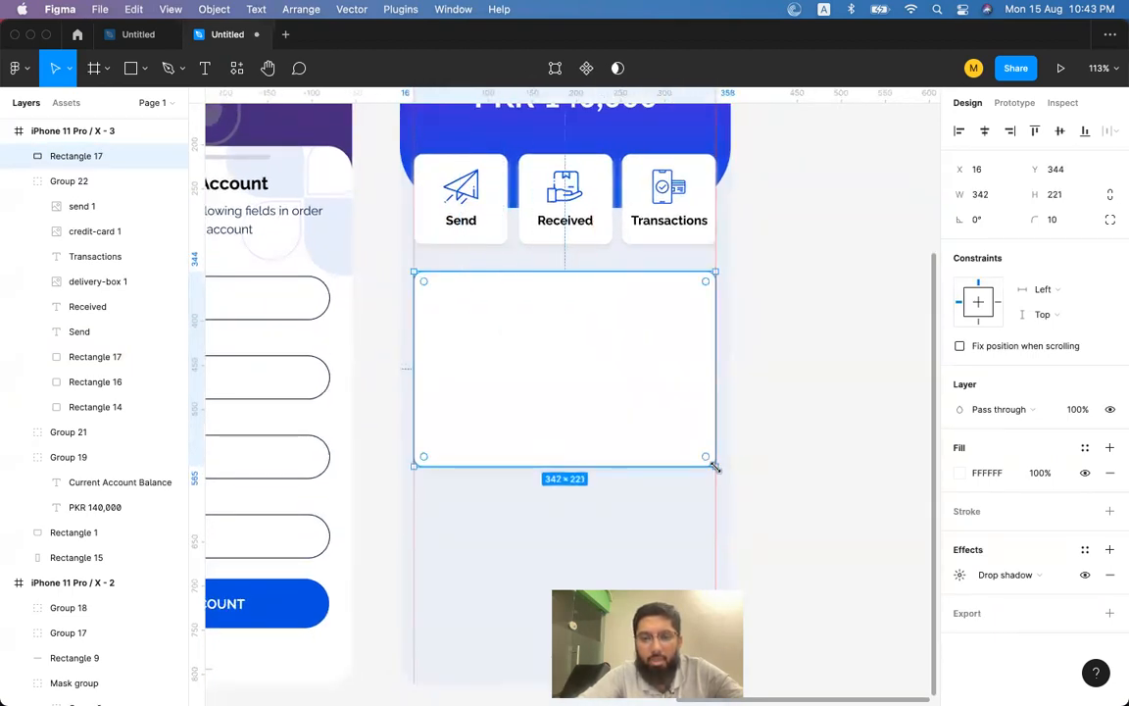
drag(670, 406, 670, 436)
drag(617, 503, 613, 540)
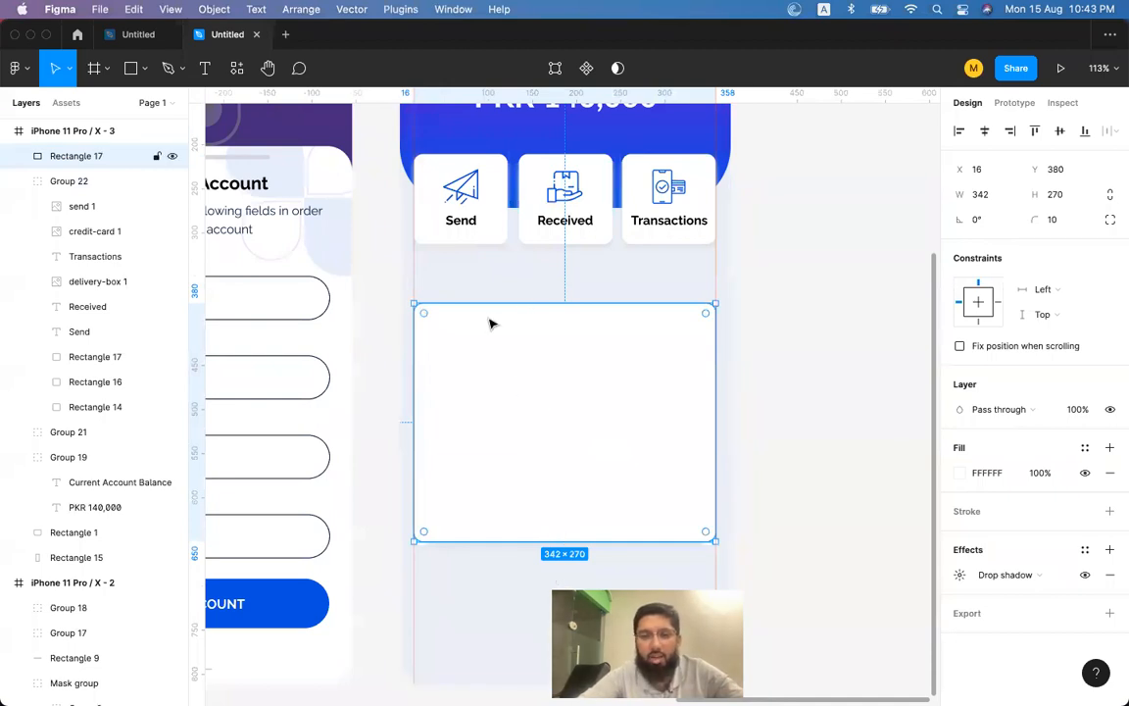
Paste a copy of the send icon into the white panel and bring it in front.
double_click(468, 196)
click(506, 350)
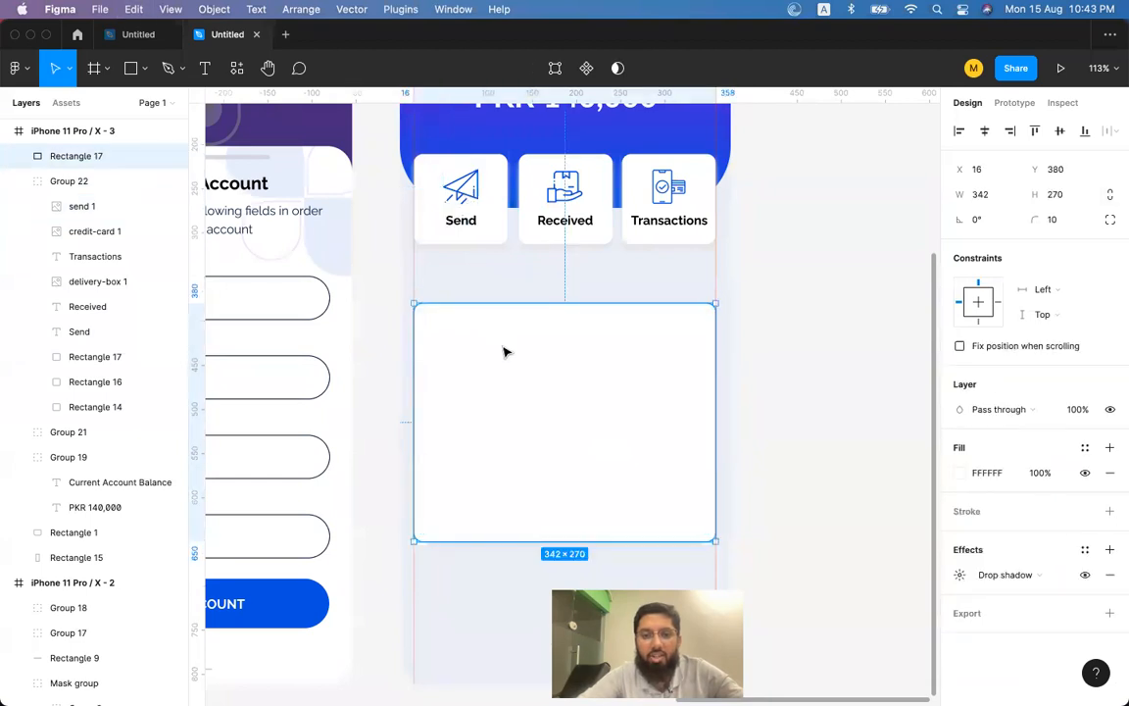
key(ctrl+v)
key(super+z)
click(773, 456)
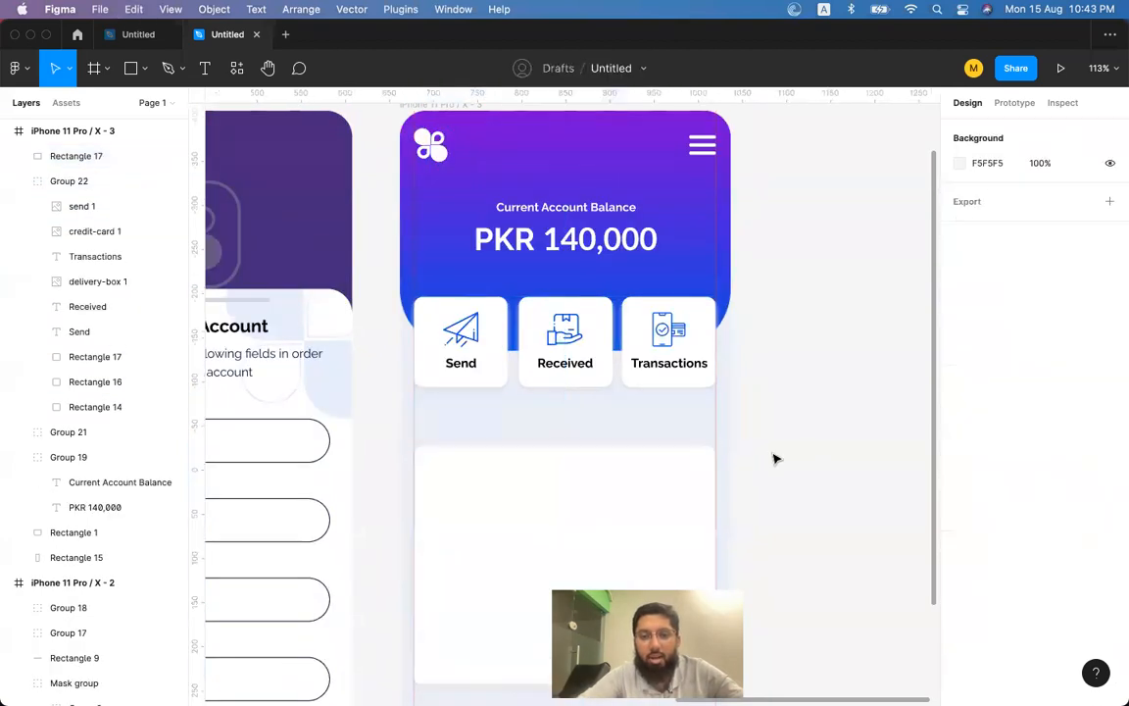
double_click(471, 345)
click(847, 411)
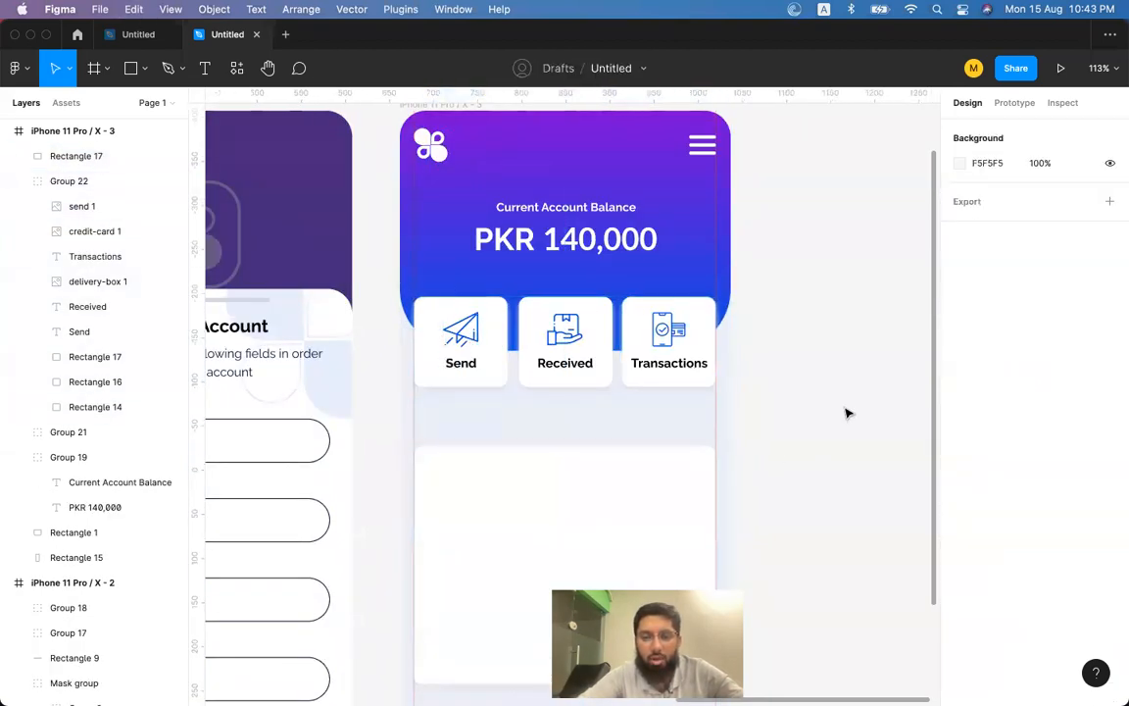
key(super+v)
drag(470, 339, 472, 512)
key(super+bracketright)
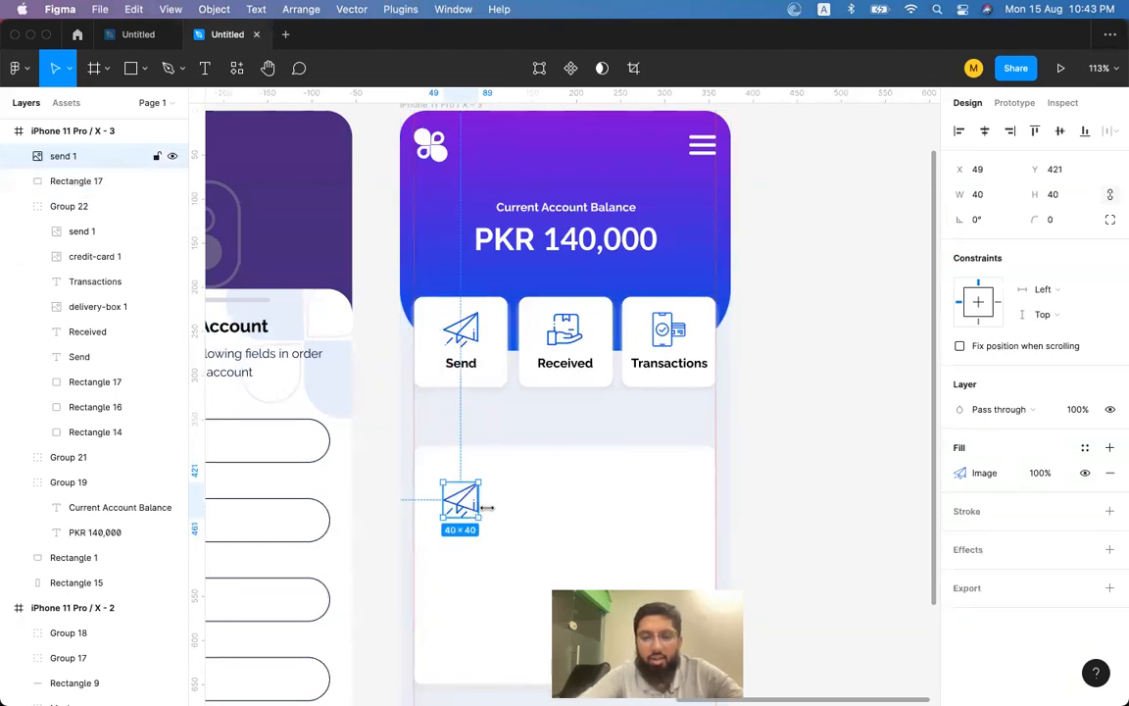
Move the send icon copy to the white panel's top-left corner.
shift+click(495, 508)
scroll(781, 341, down, 5)
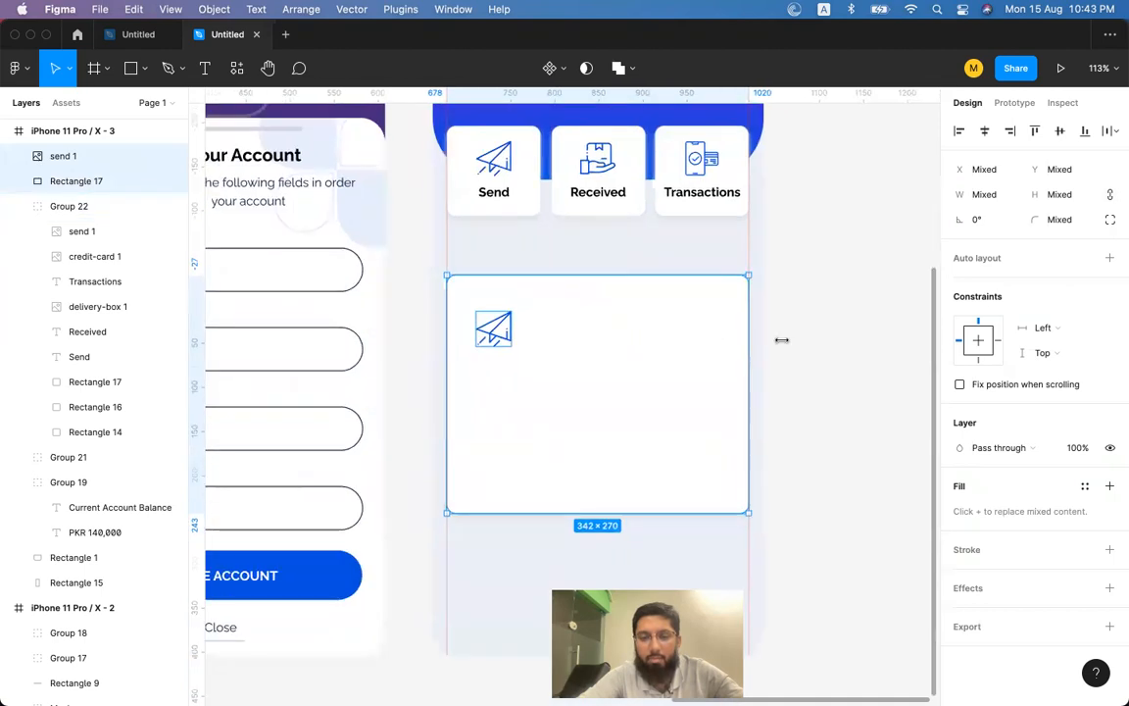
click(781, 340)
click(491, 330)
drag(490, 338, 476, 323)
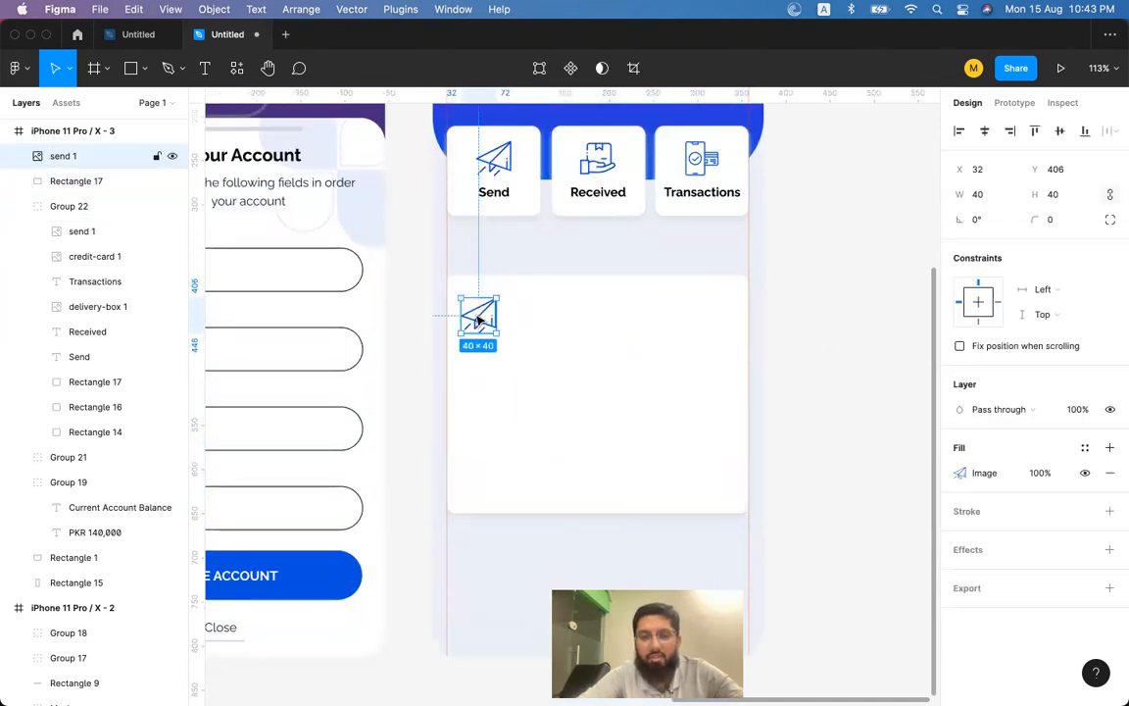
Paste a copy of the Send label beside the icon, bring it forward and top-align them.
double_click(498, 196)
key(super+c)
click(568, 318)
key(super+v)
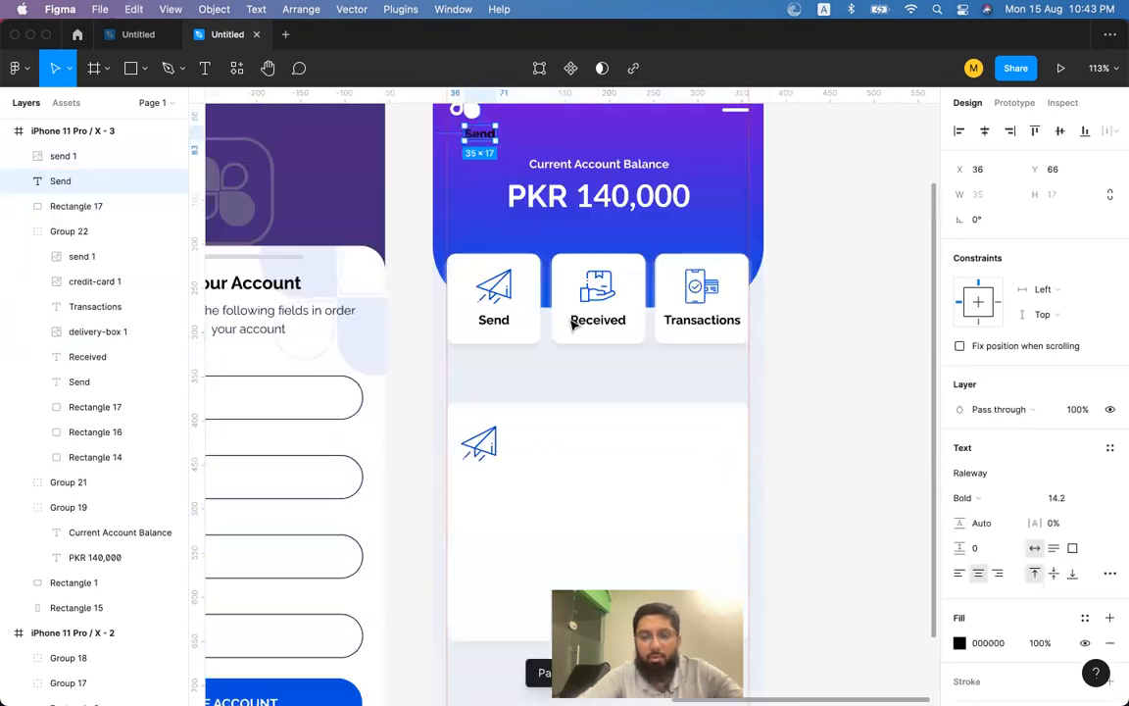
key(super+z)
click(796, 431)
key(super+v)
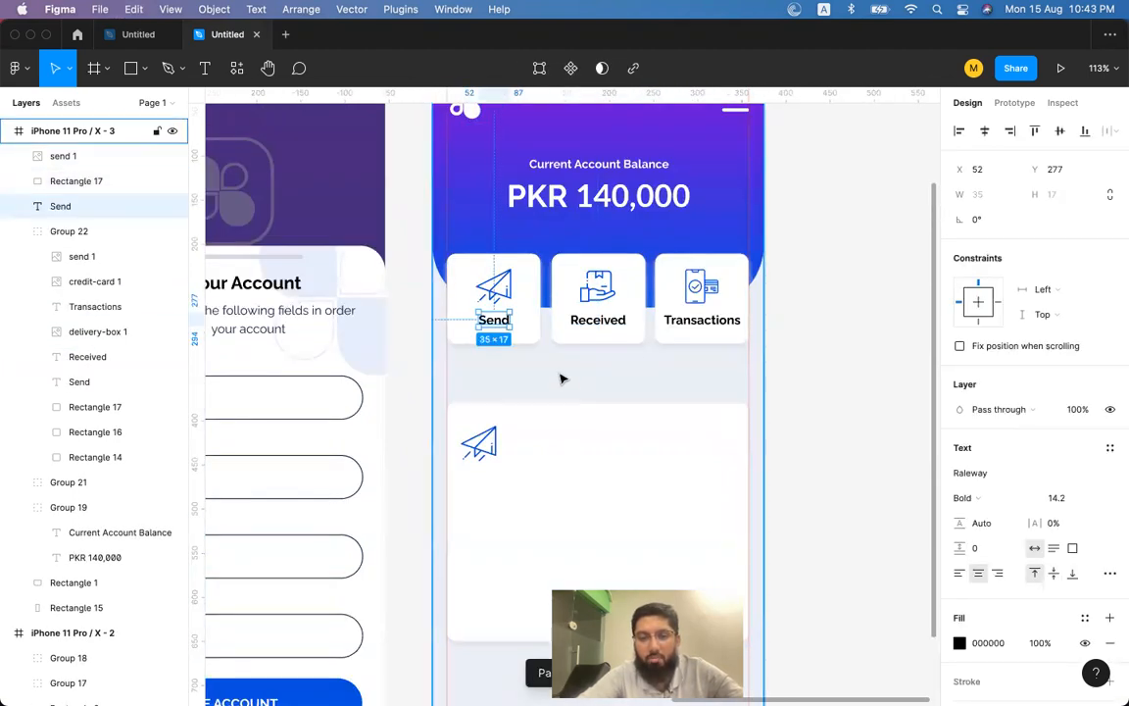
drag(502, 328, 552, 448)
key(super+shift+bracketright)
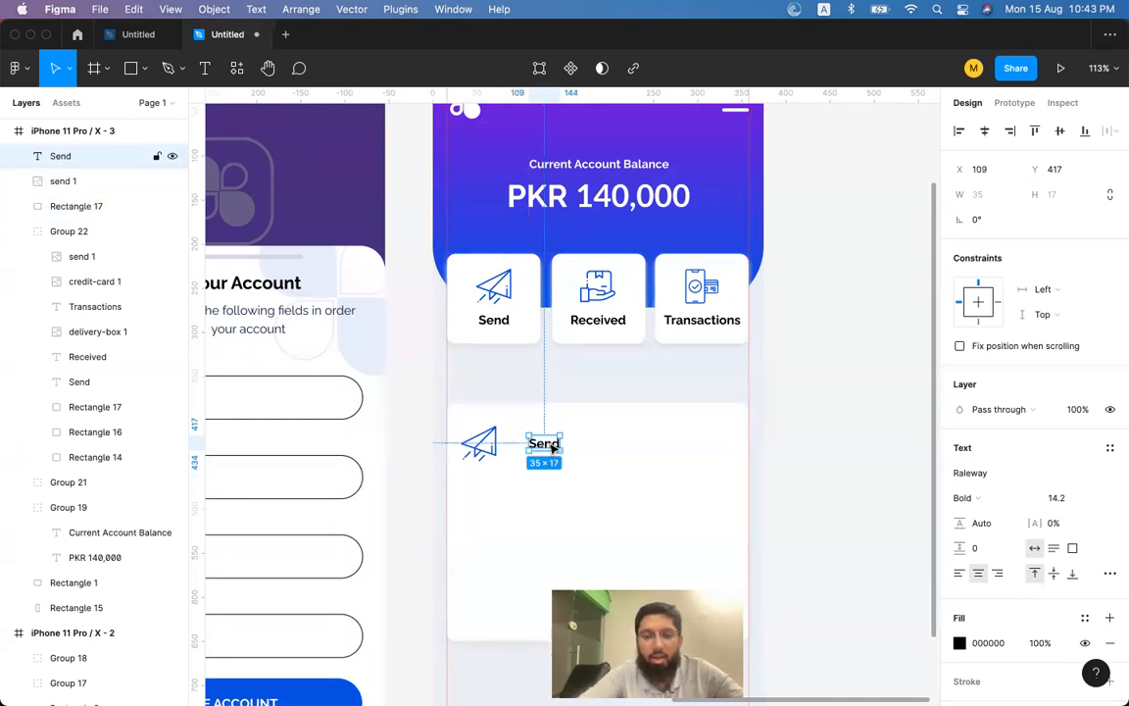
shift+click(479, 443)
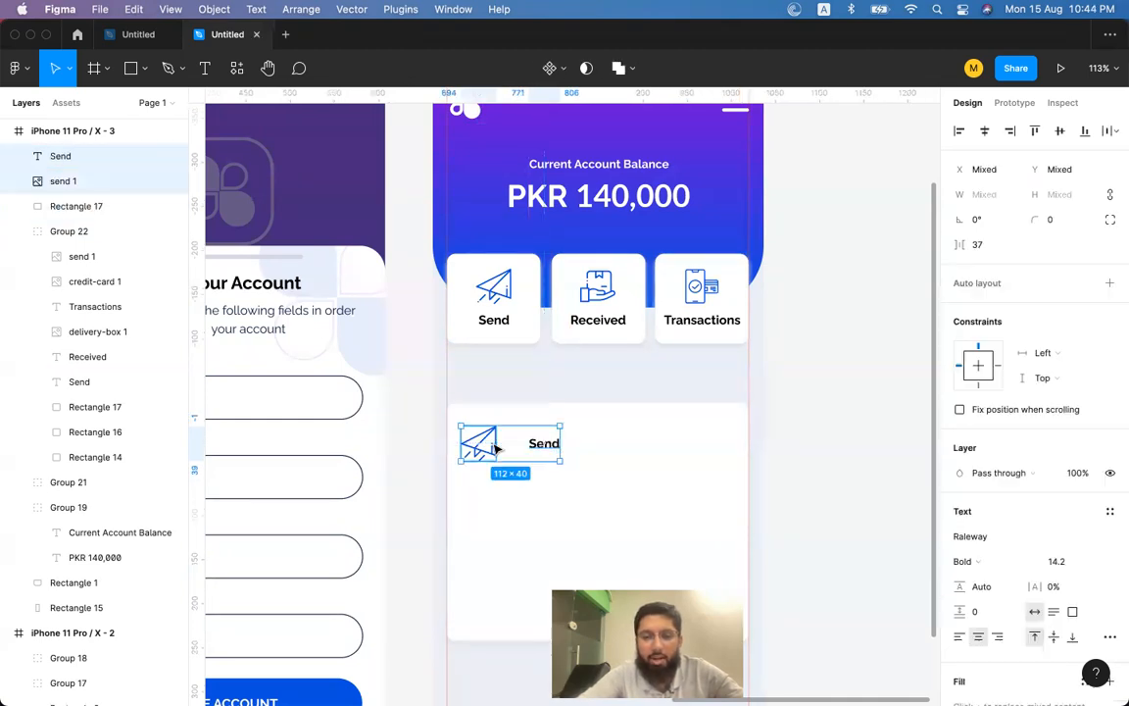
click(1033, 132)
Retype the label copy as a reference code and set its font to Lato.
click(846, 394)
click(551, 438)
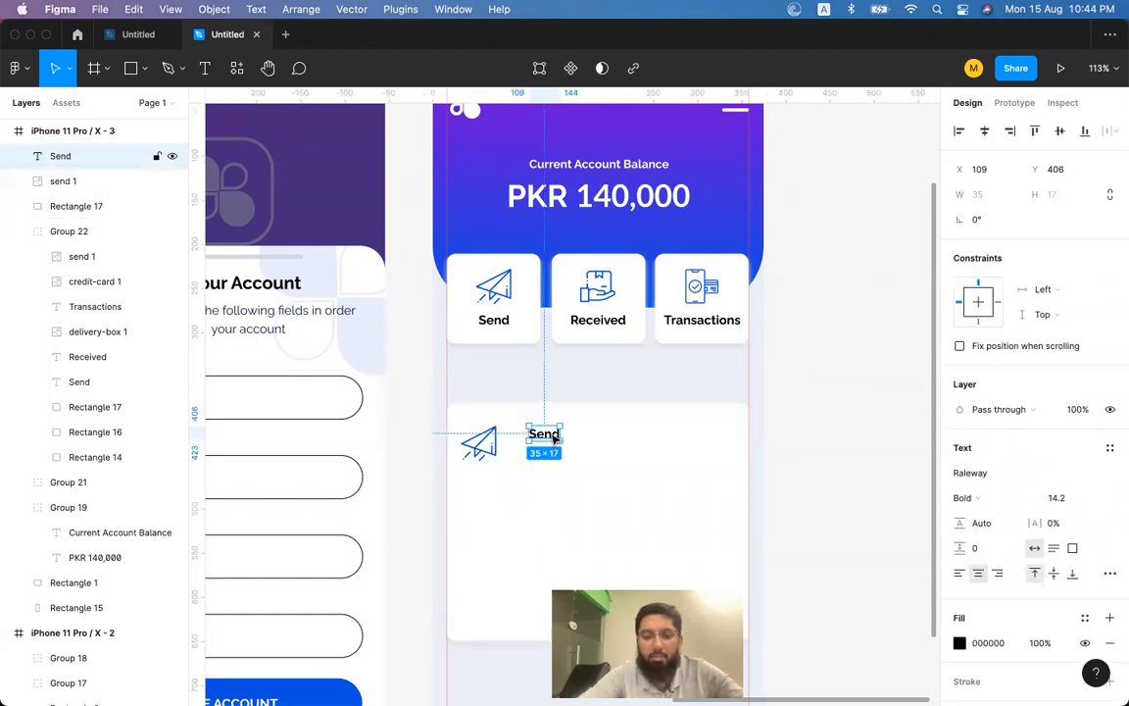
double_click(553, 439)
text(REF)
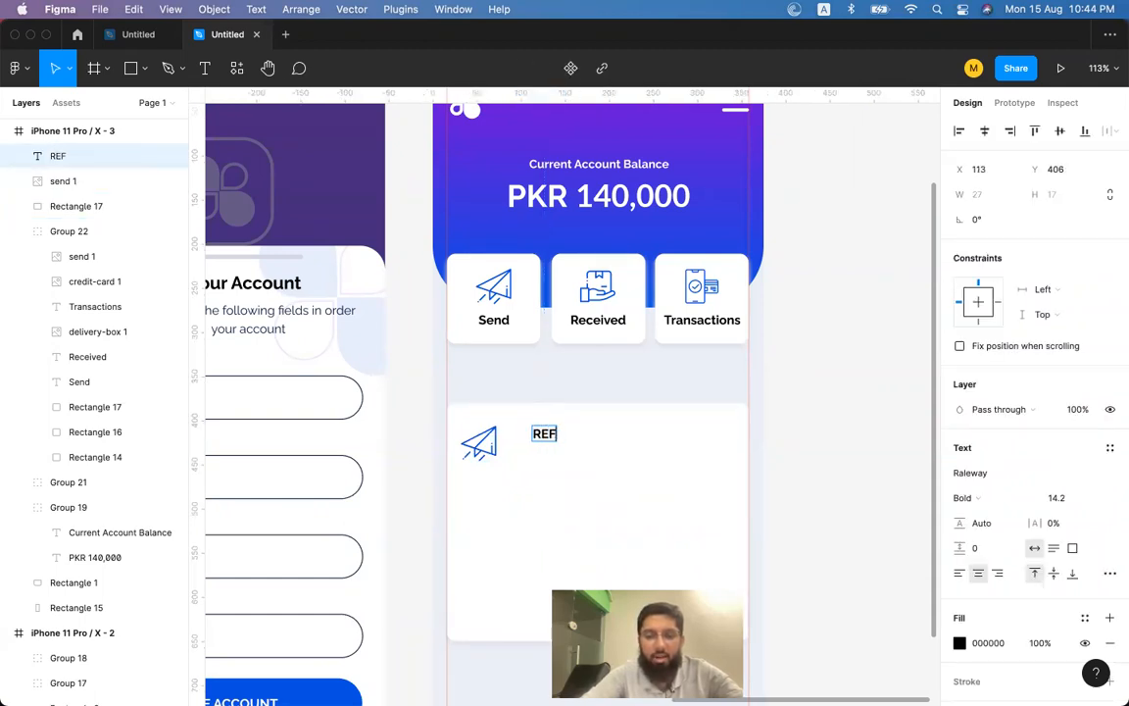
text(-21312312)
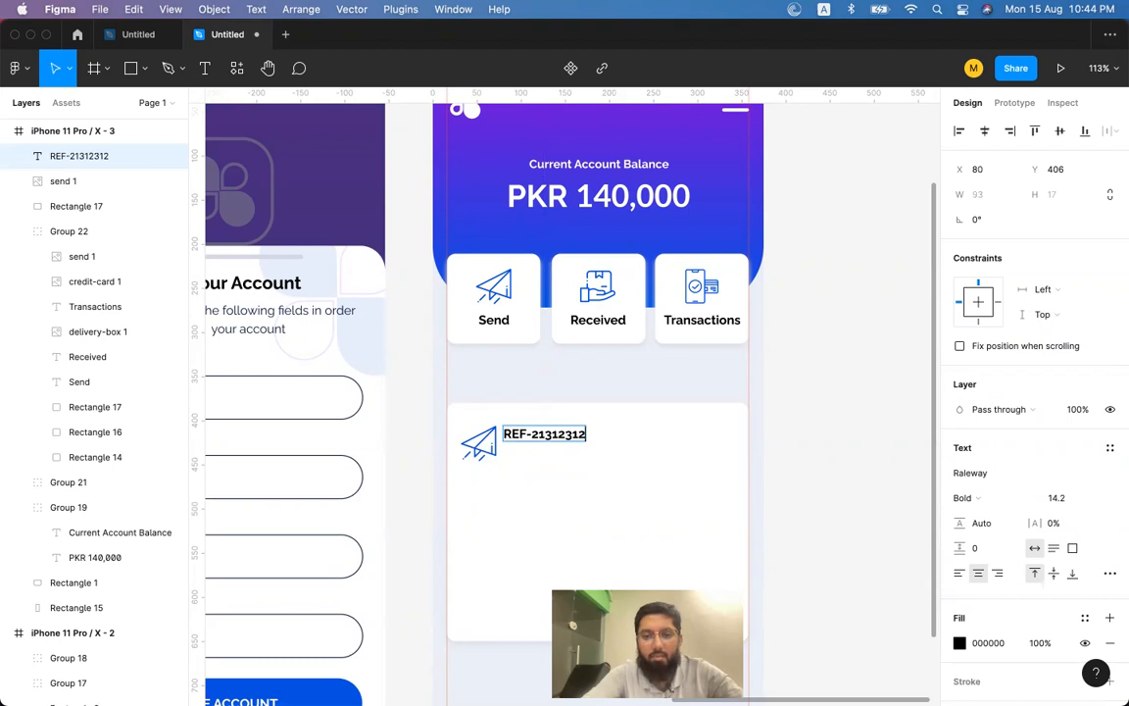
text(klksajdlasd)
key(Escape)
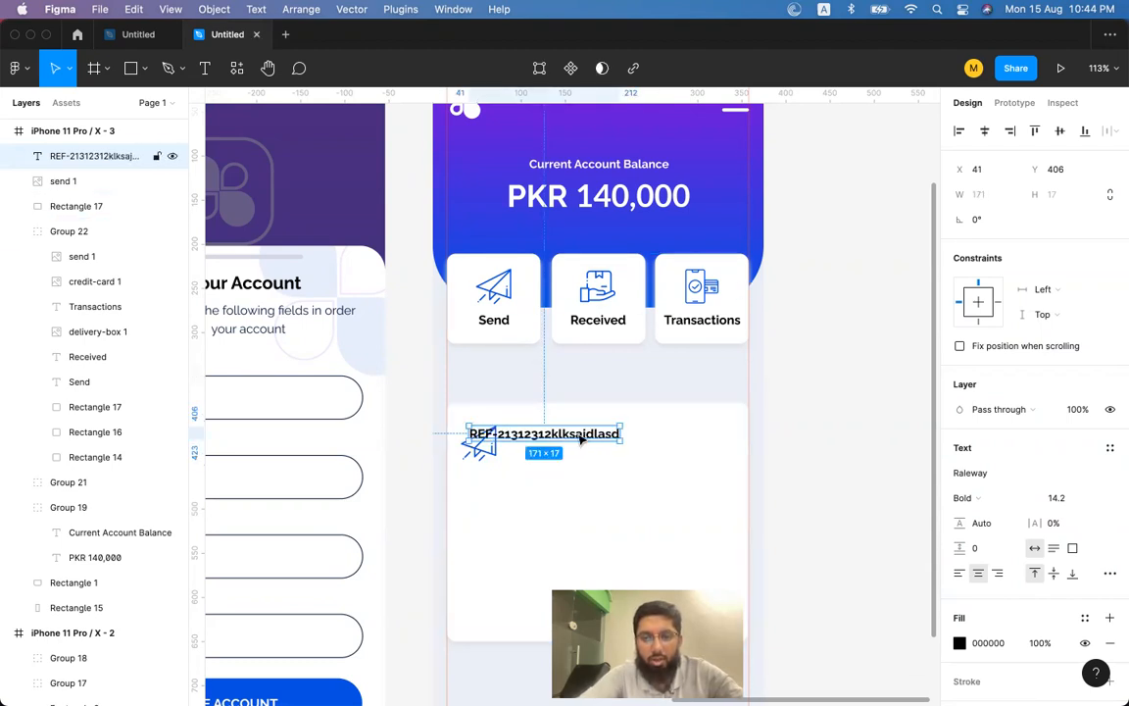
double_click(585, 433)
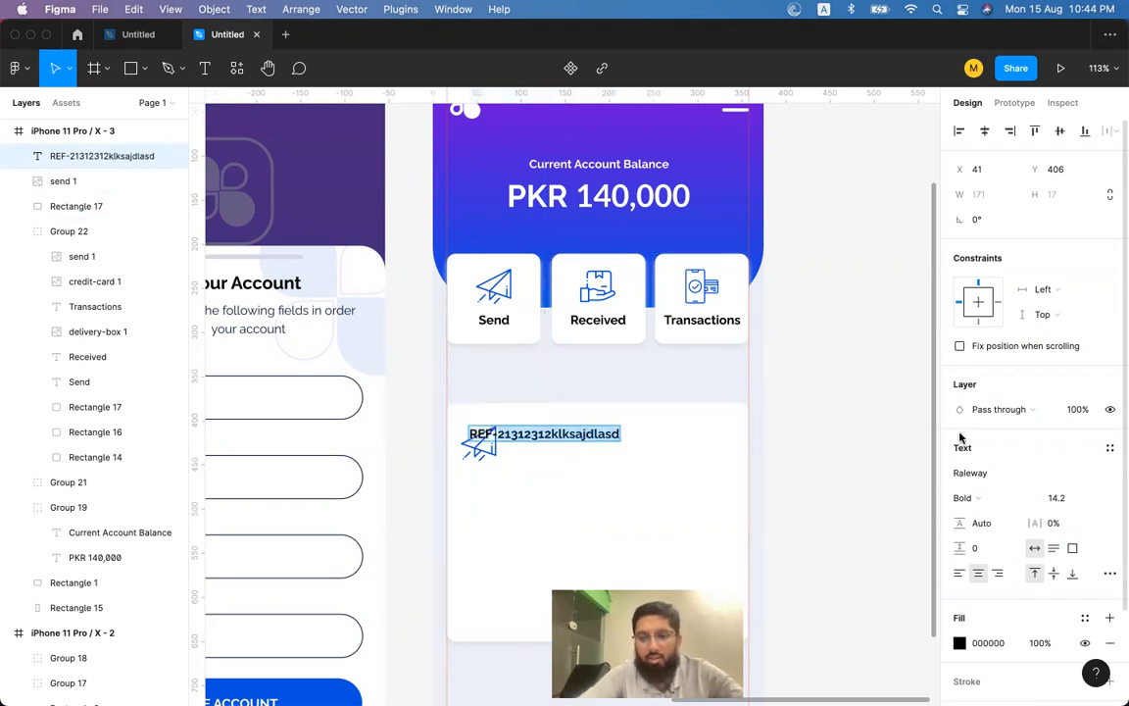
key(Escape)
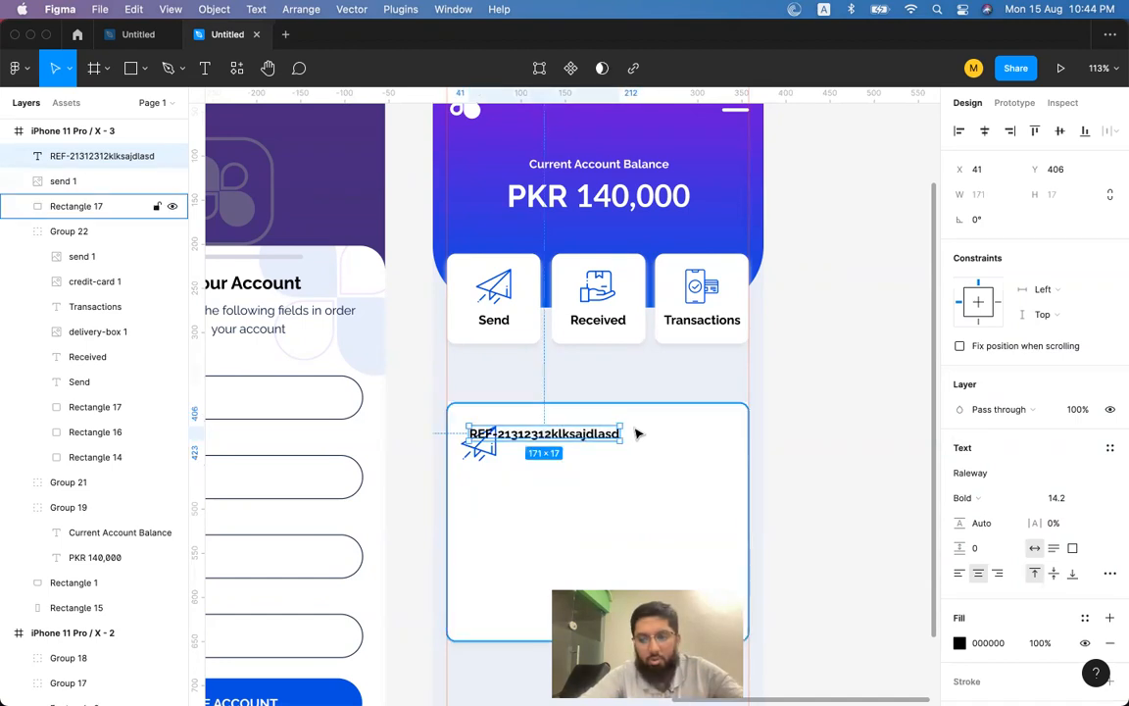
click(975, 473)
text(la)
key(Return)
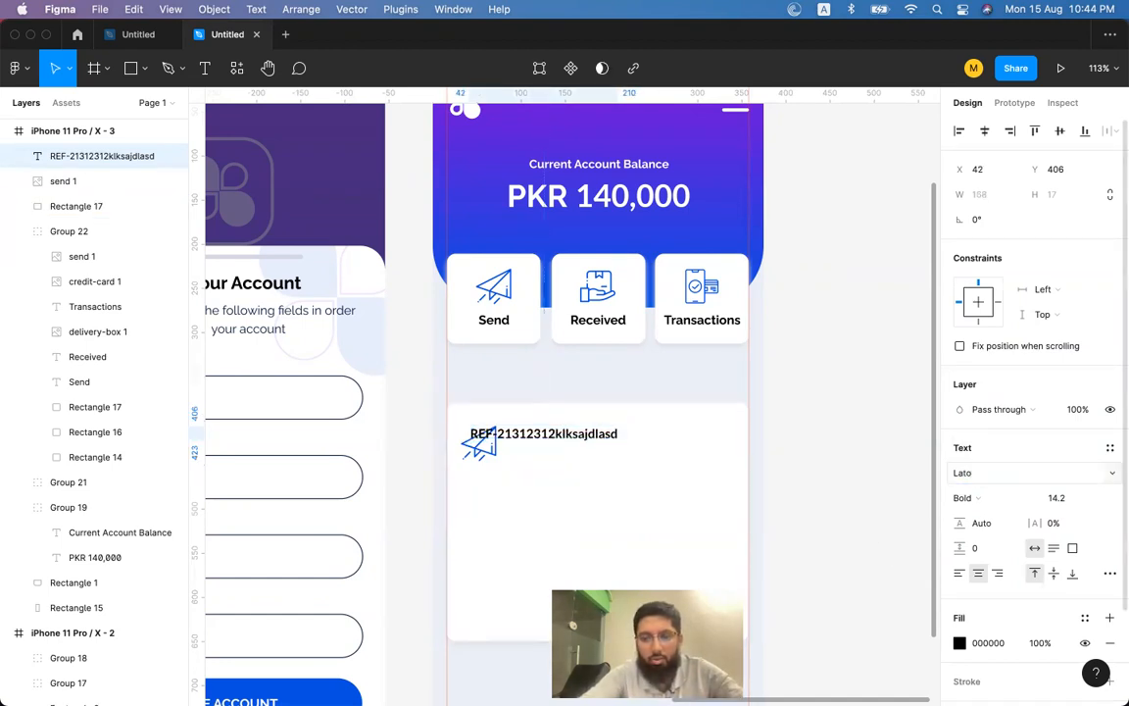
Shorten the reference to REF-21312 and position it beside the icon.
drag(570, 439, 611, 440)
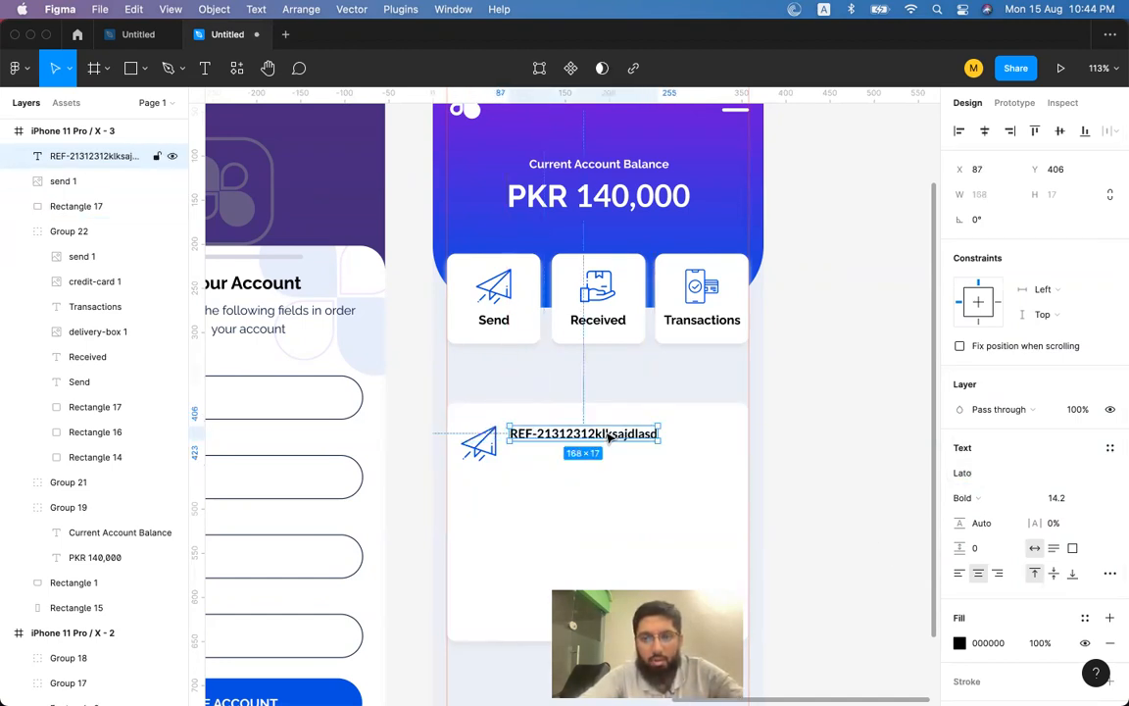
click(636, 209)
double_click(632, 198)
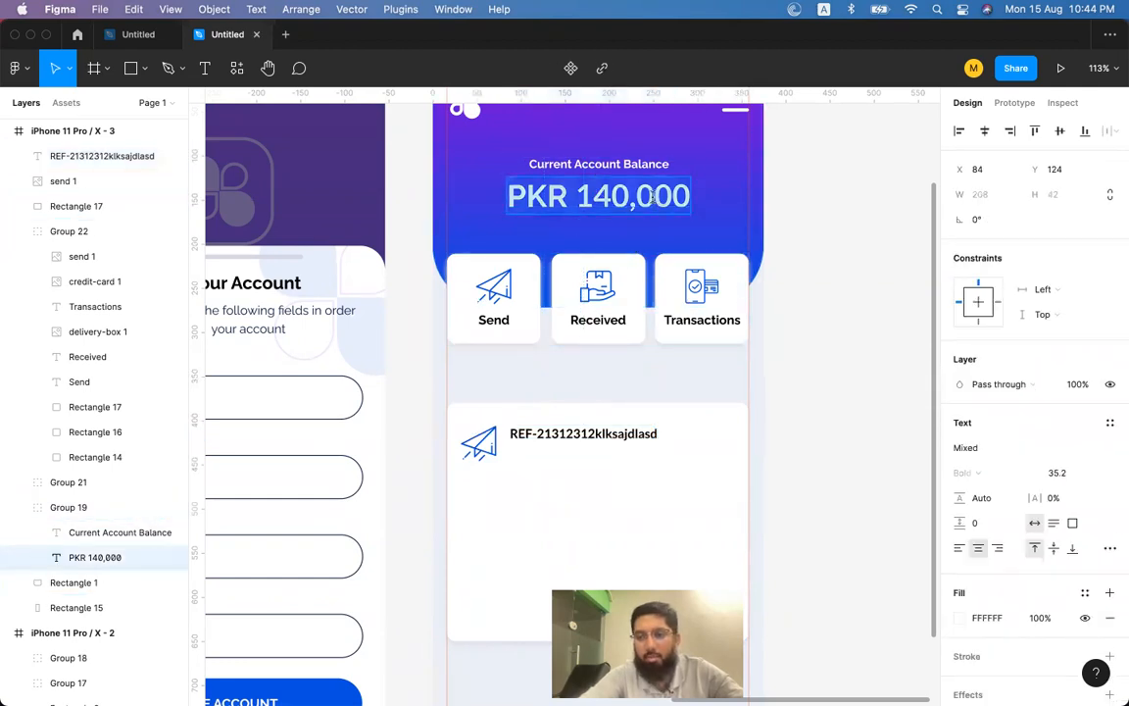
click(633, 434)
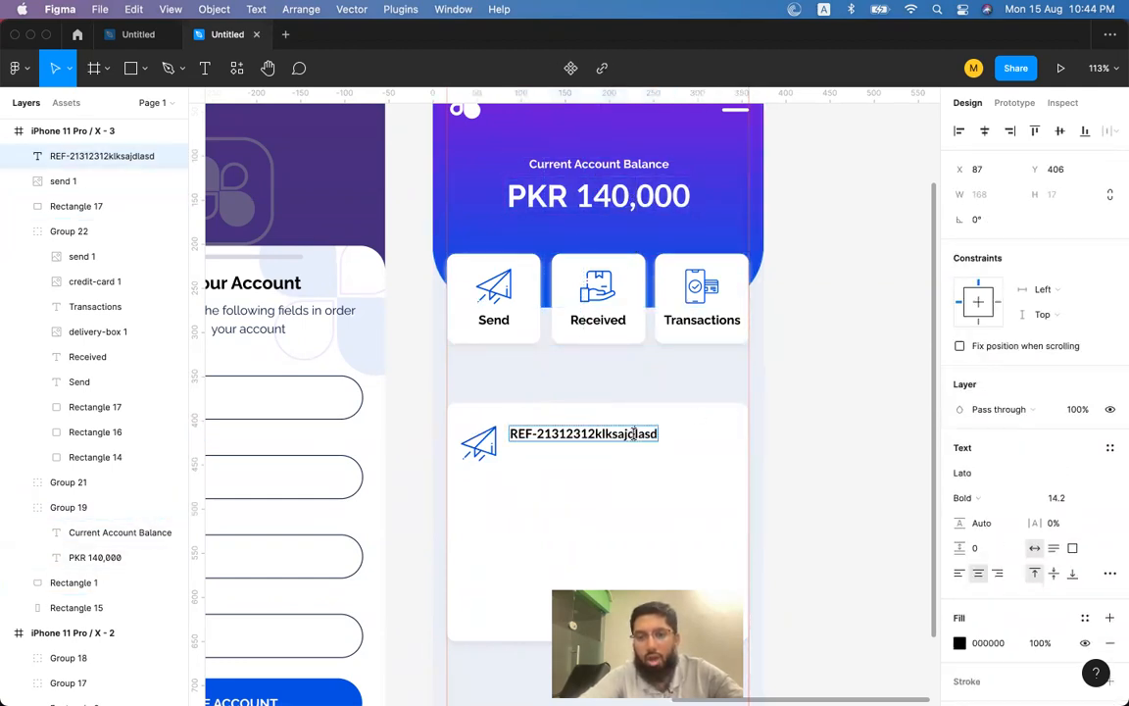
key(BackSpace)
key(BackSpace)
key(BackSpace)
key(BackSpace)
key(BackSpace)
key(BackSpace)
key(BackSpace)
key(BackSpace)
key(BackSpace)
key(BackSpace)
key(BackSpace)
key(BackSpace)
key(BackSpace)
key(BackSpace)
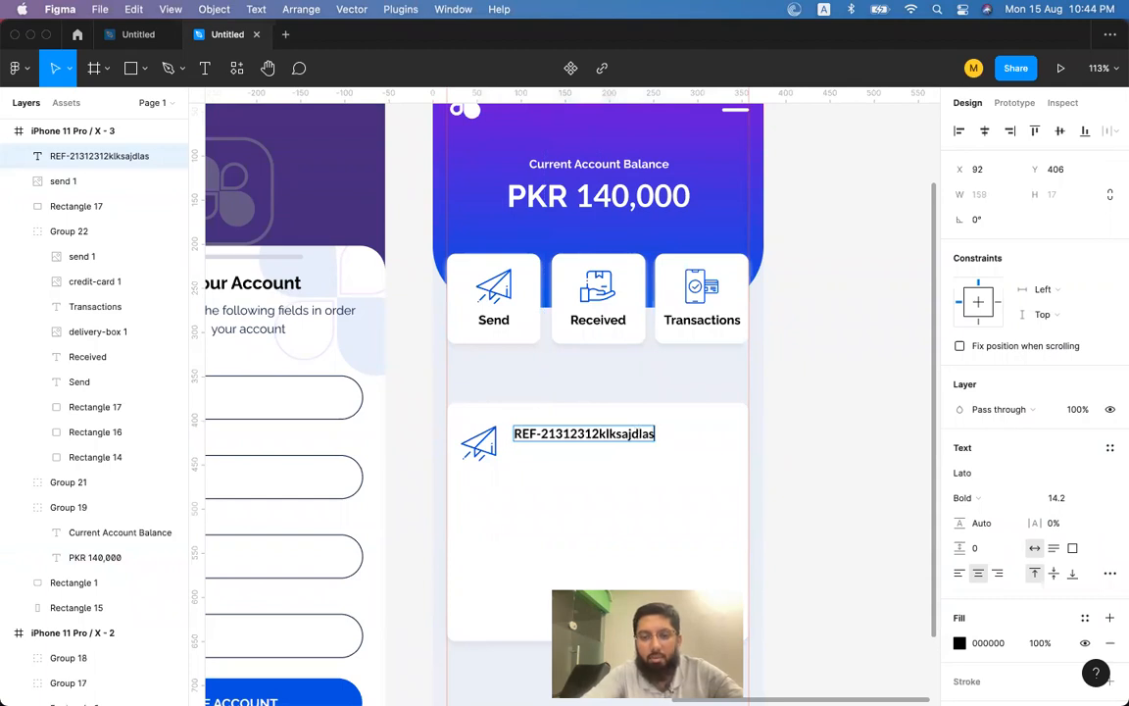
key(Escape)
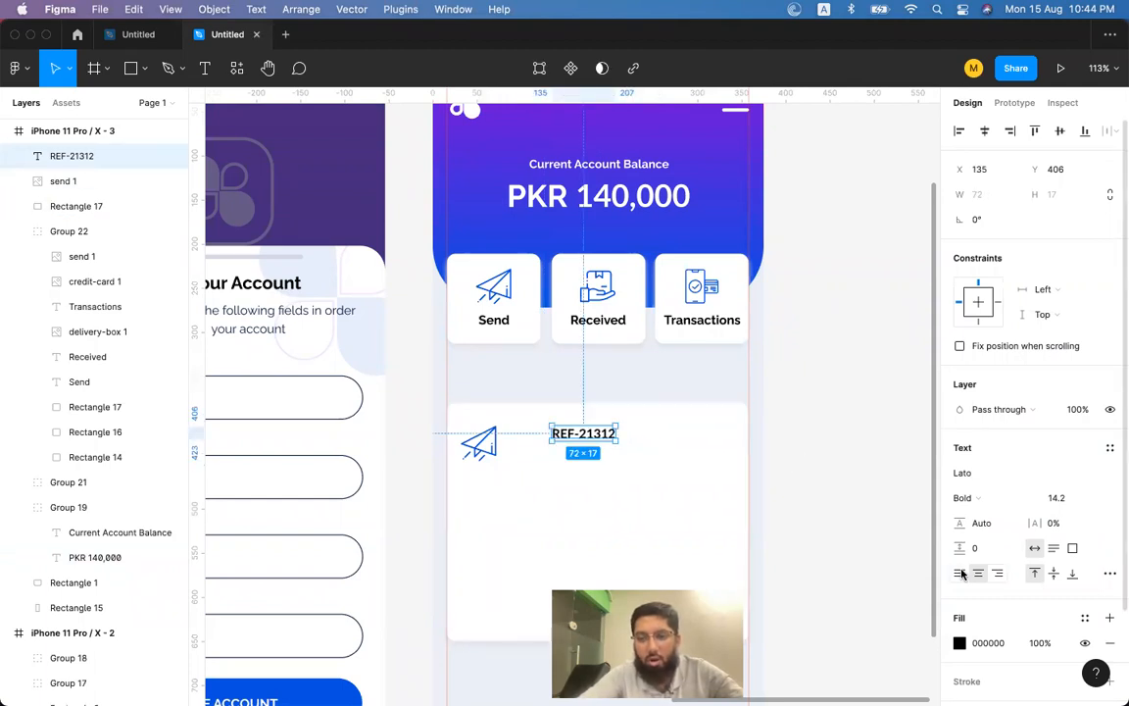
drag(588, 434, 574, 456)
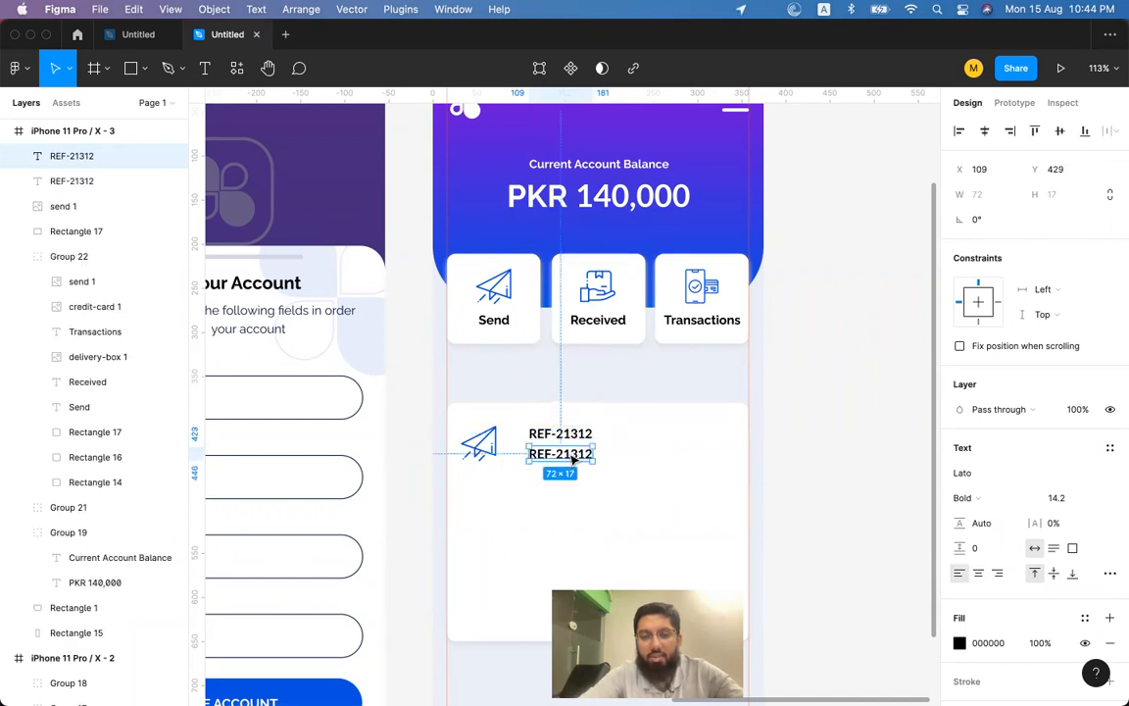
Rewrite the copied reference line to begin with the sender's @ handle.
double_click(569, 454)
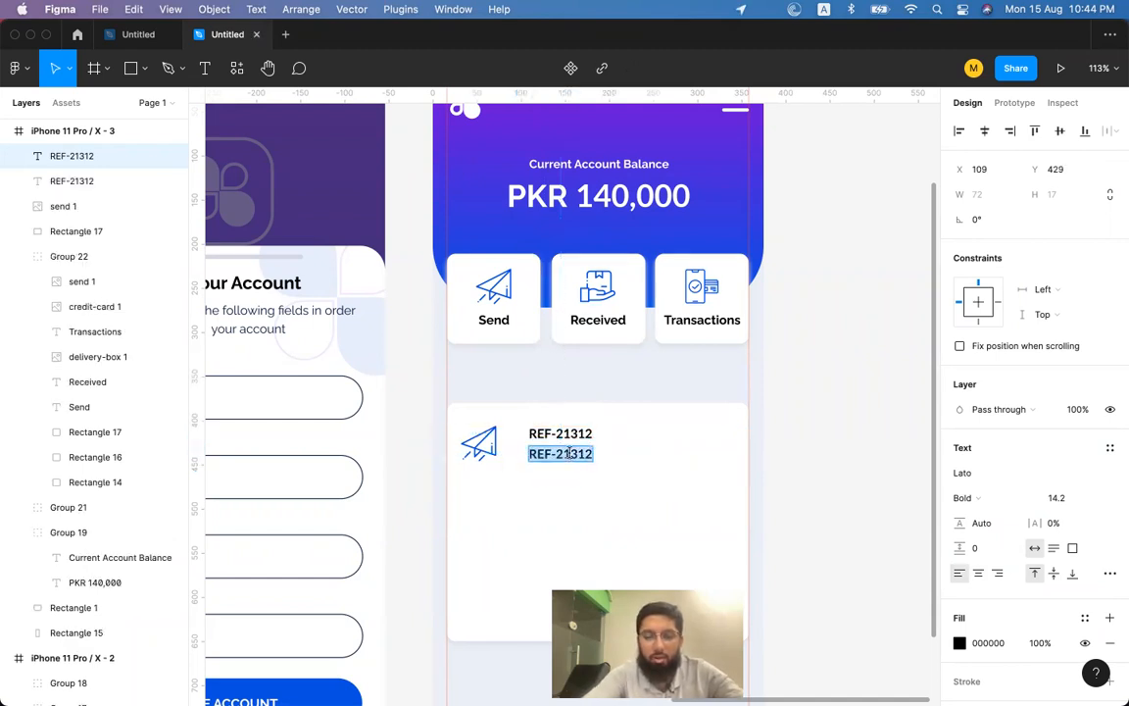
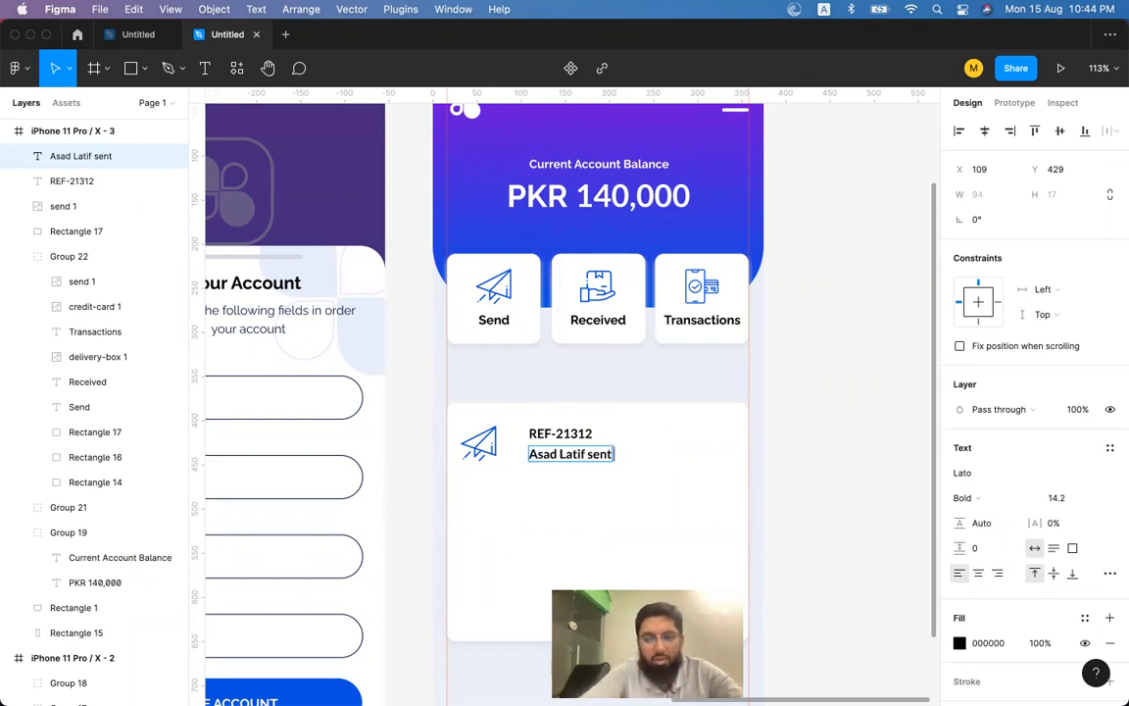
text(You)
key(BackSpace)
key(BackSpace)
key(BackSpace)
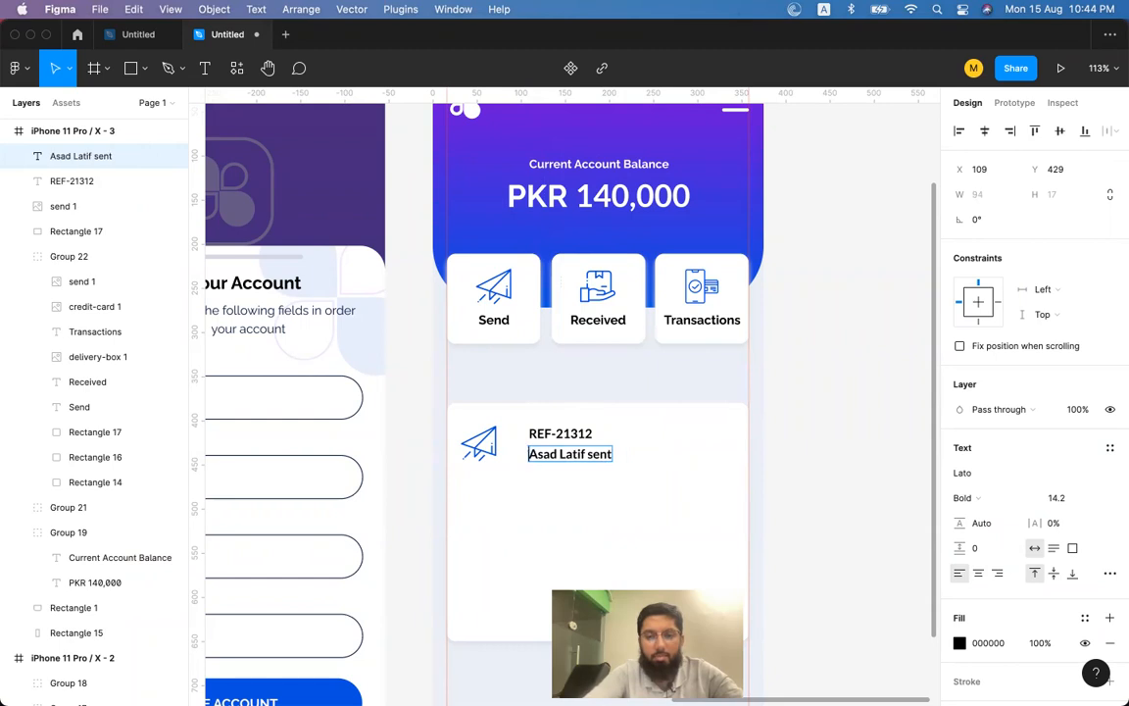
text(@)
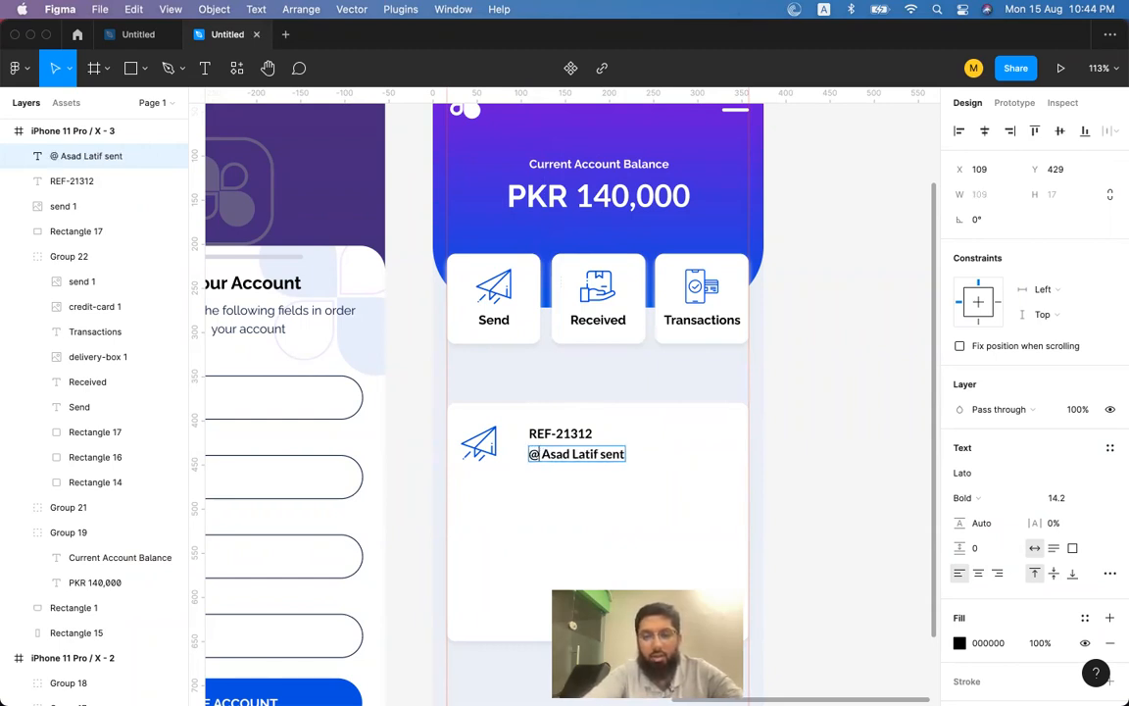
key(Delete)
key(Delete)
text(a)
key(BackSpace)
key(Delete)
key(BackSpace)
text(l)
key(BackSpace)
text(L)
key(Left)
text(d)
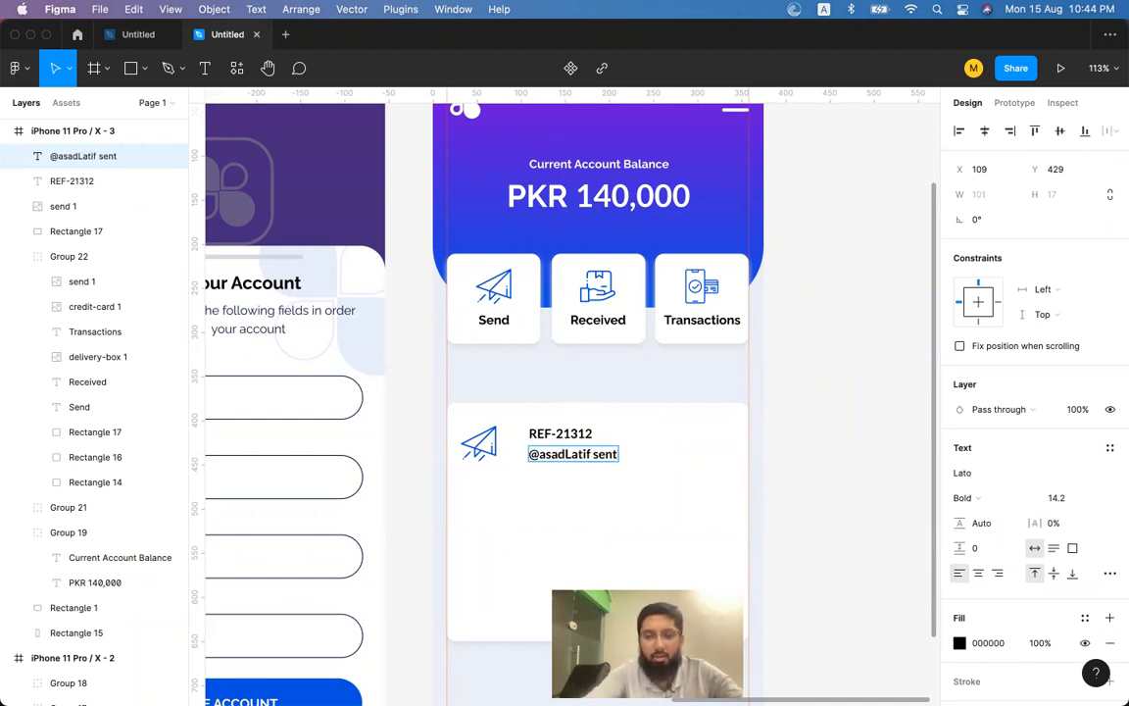
text(0)
text(20)
Add the 'Rs.' amount and 'to' followed by the recipient's @ handle.
key(Left)
key(Left)
key(Left)
key(Left)
text(Rs.  go)
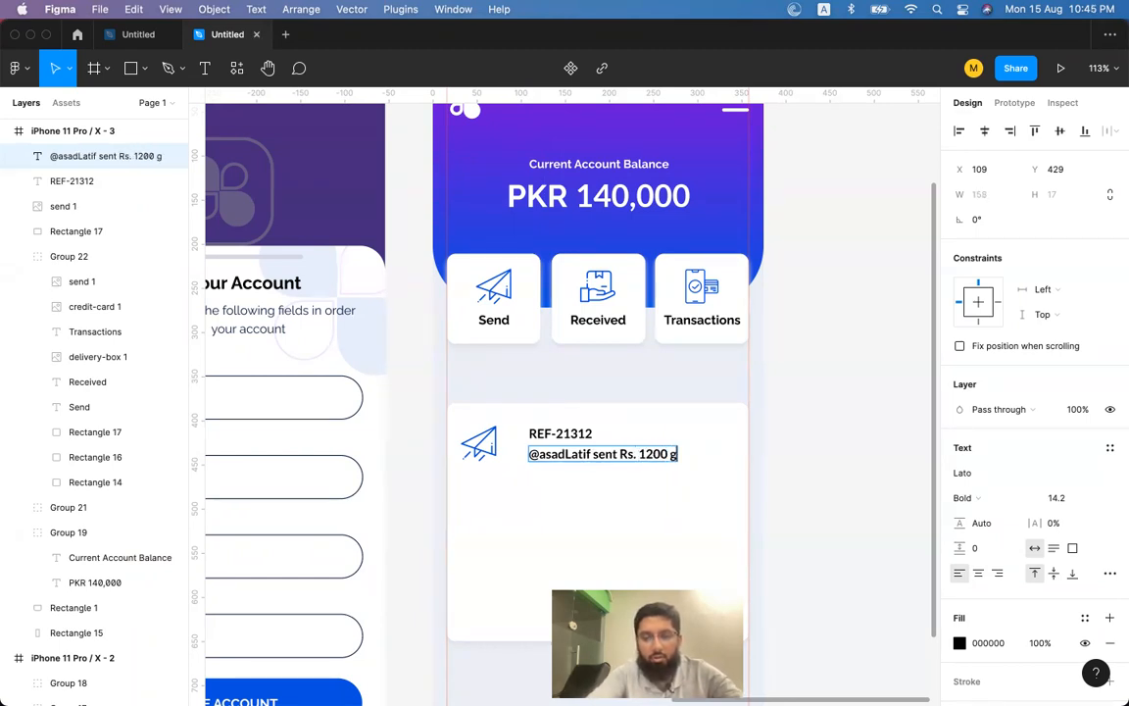
key(BackSpace)
key(BackSpace)
text(to $as)
key(BackSpace)
key(BackSpace)
key(BackSpace)
key(BackSpace)
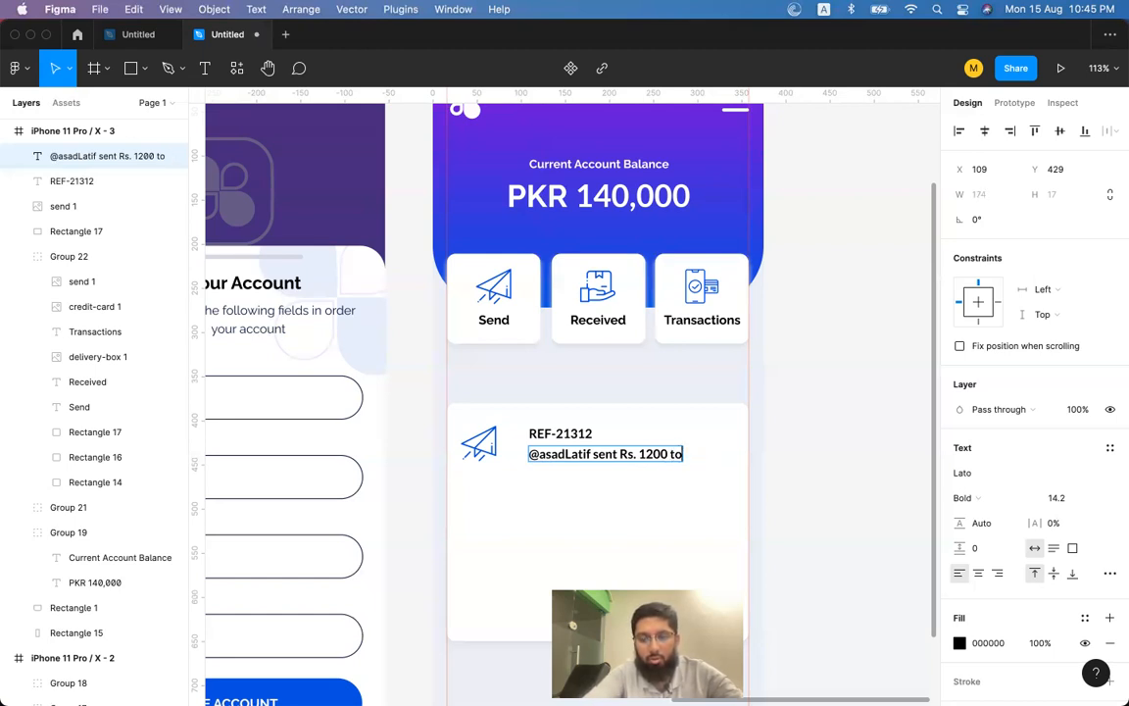
text(@wahab)
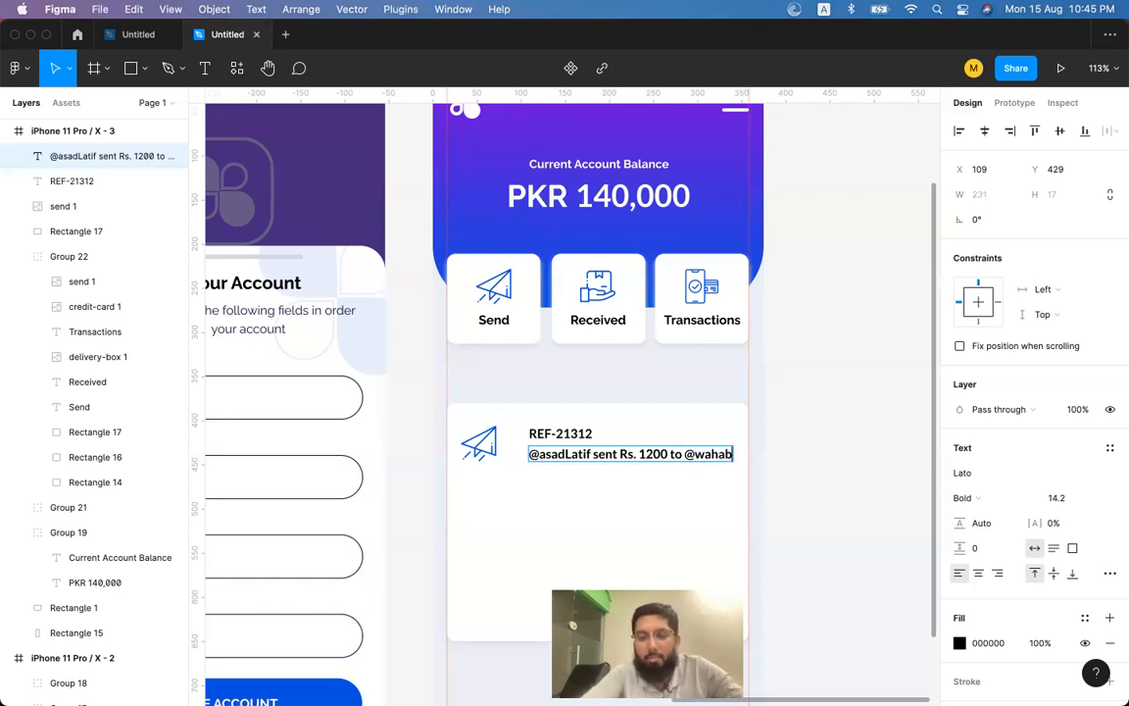
key(Escape)
Remove the space inside 'Rs. 1200' so it reads Rs.1200.
key(Up)
key(Up)
key(Down)
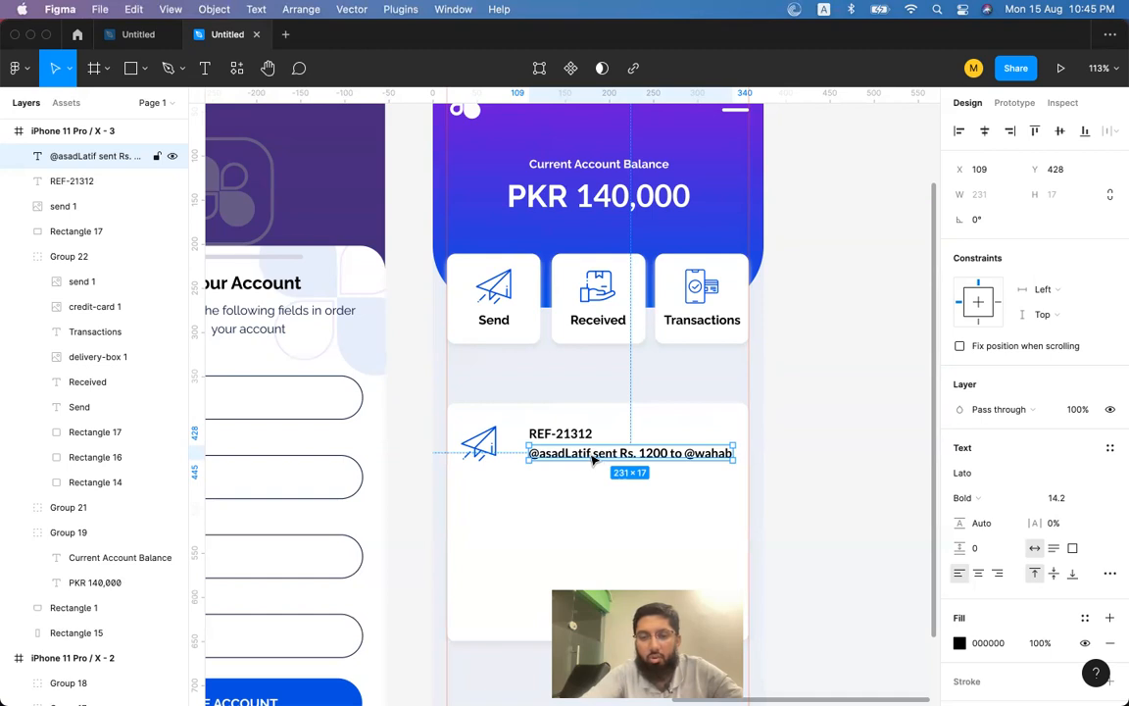
double_click(593, 457)
click(638, 452)
double_click(610, 454)
click(691, 453)
key(alt+shift+Left)
key(alt+shift+Left)
key(alt+shift+Left)
key(alt+shift+Right)
key(alt+shift+Right)
key(alt+shift+Right)
key(alt+shift+Left)
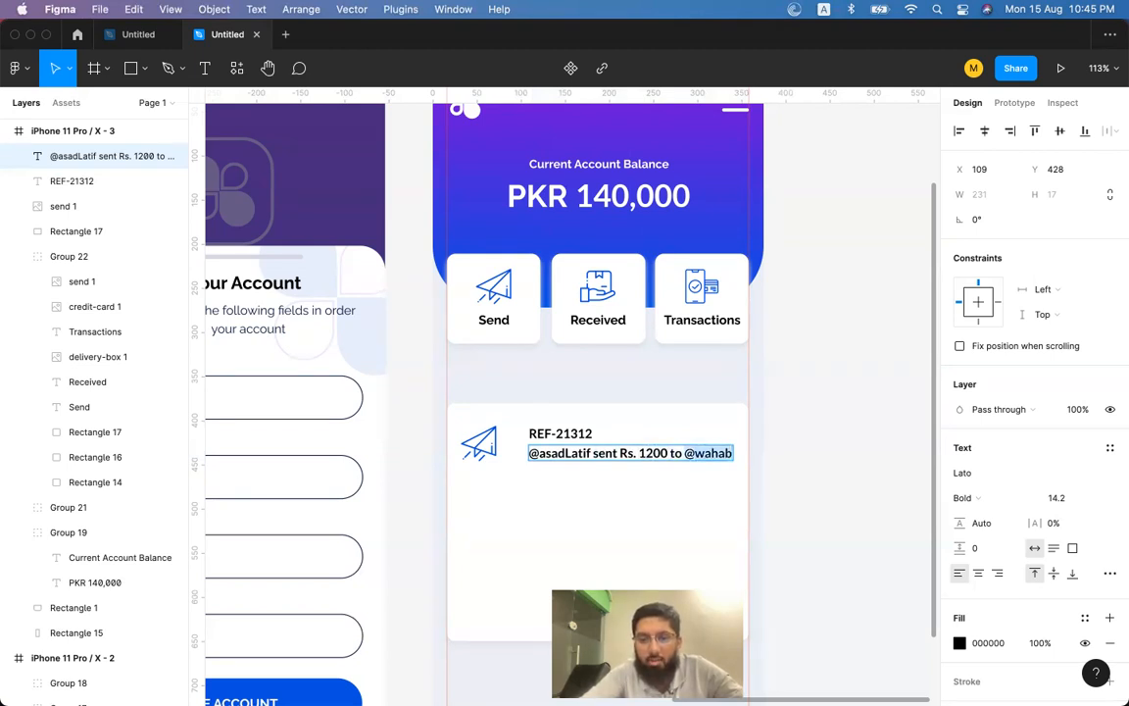
key(Left)
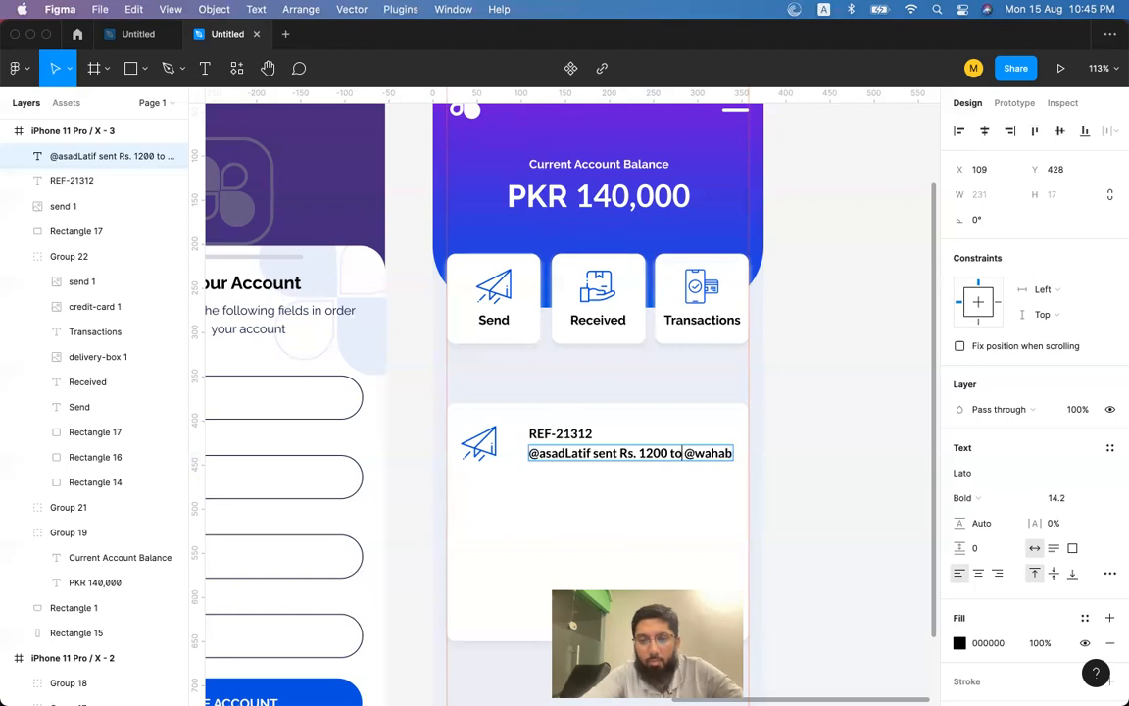
key(Left)
key(Left)
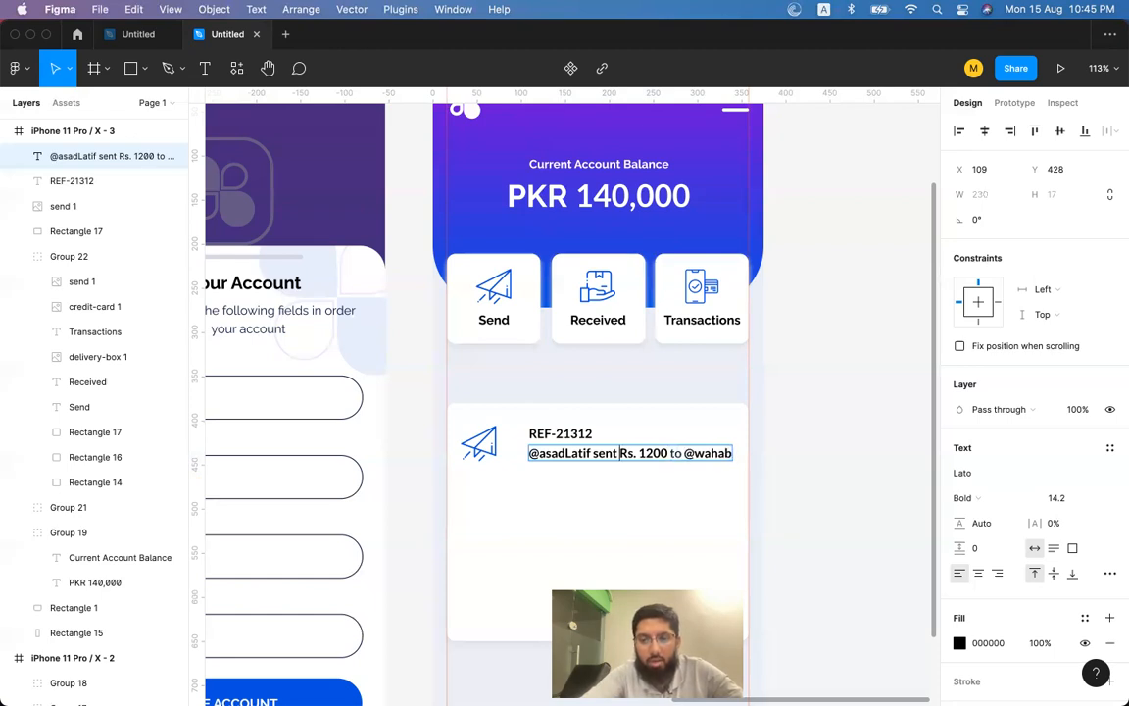
key(alt+shift+Right)
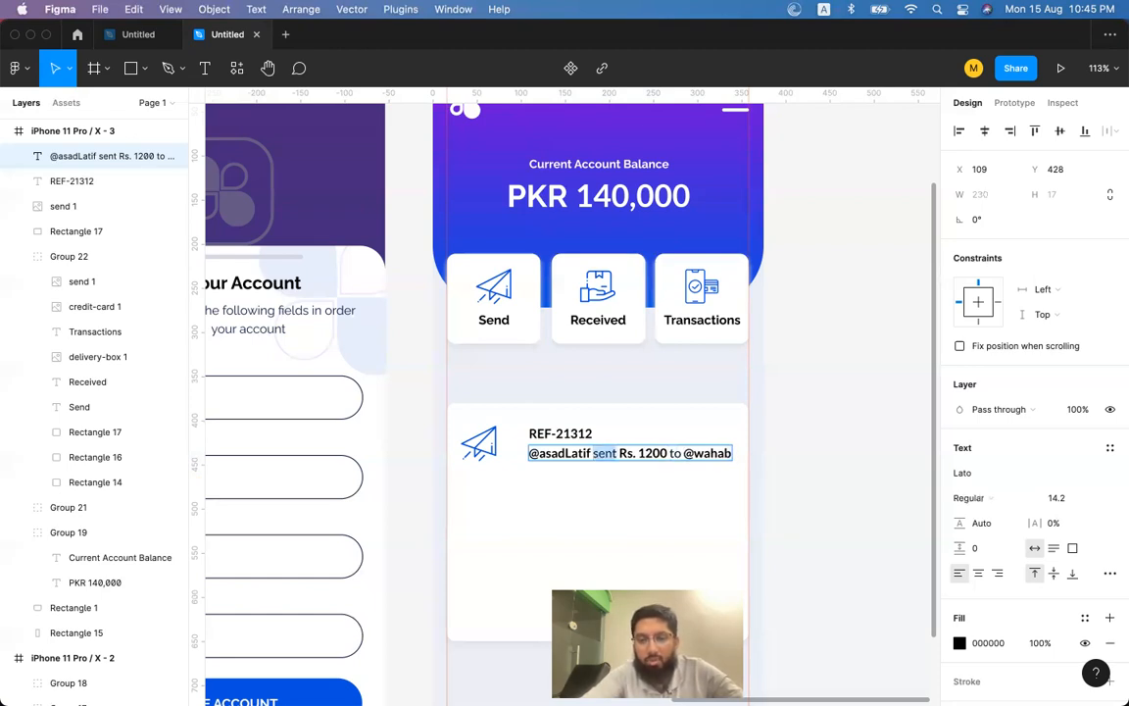
key(Right)
key(BackSpace)
Set the handles and 'sent' to Regular weight, keeping Rs.1200 bold.
key(super+a)
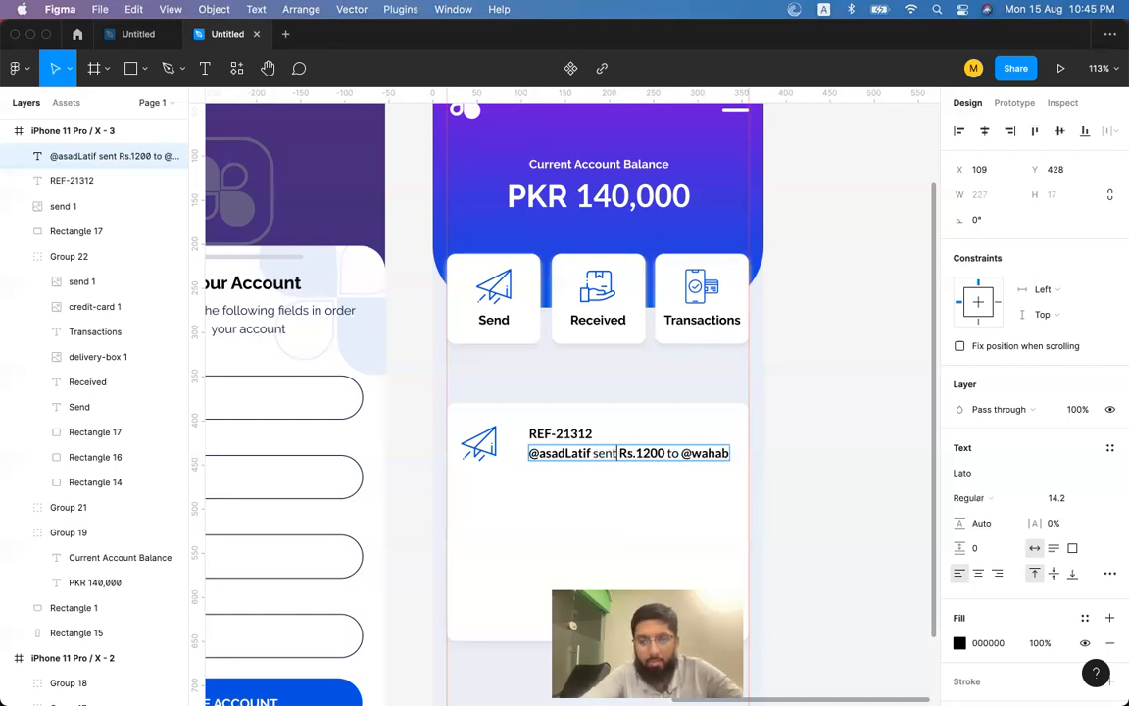
key(super+b)
key(super+b)
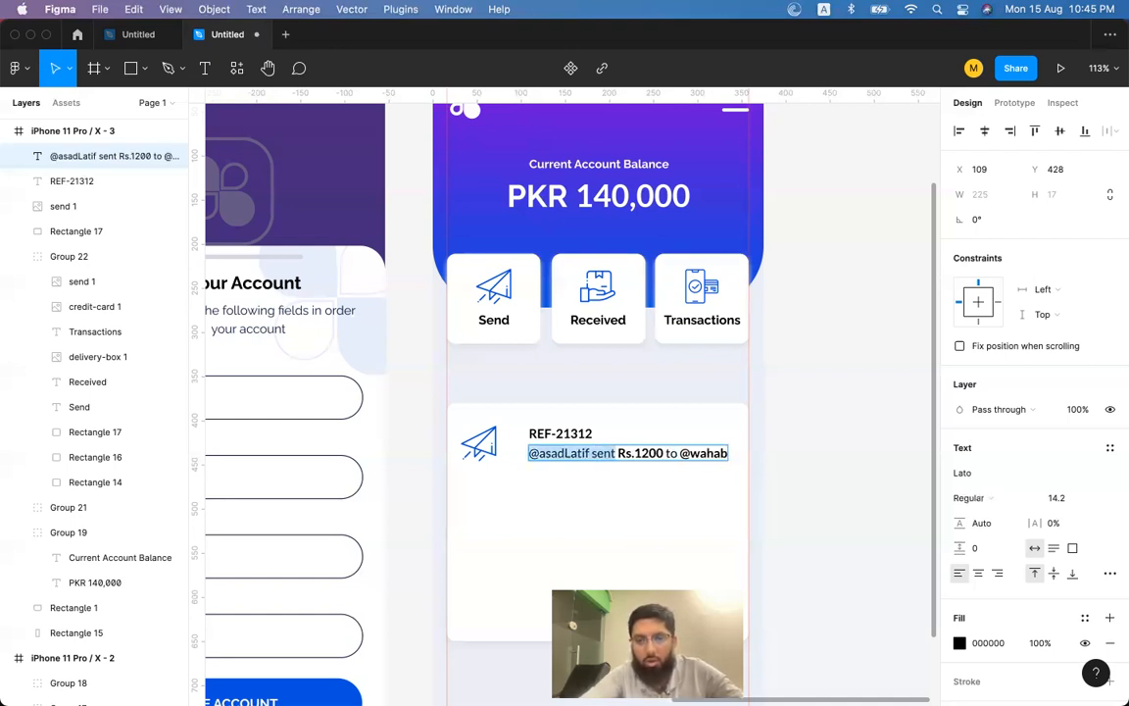
double_click(710, 453)
key(super+b)
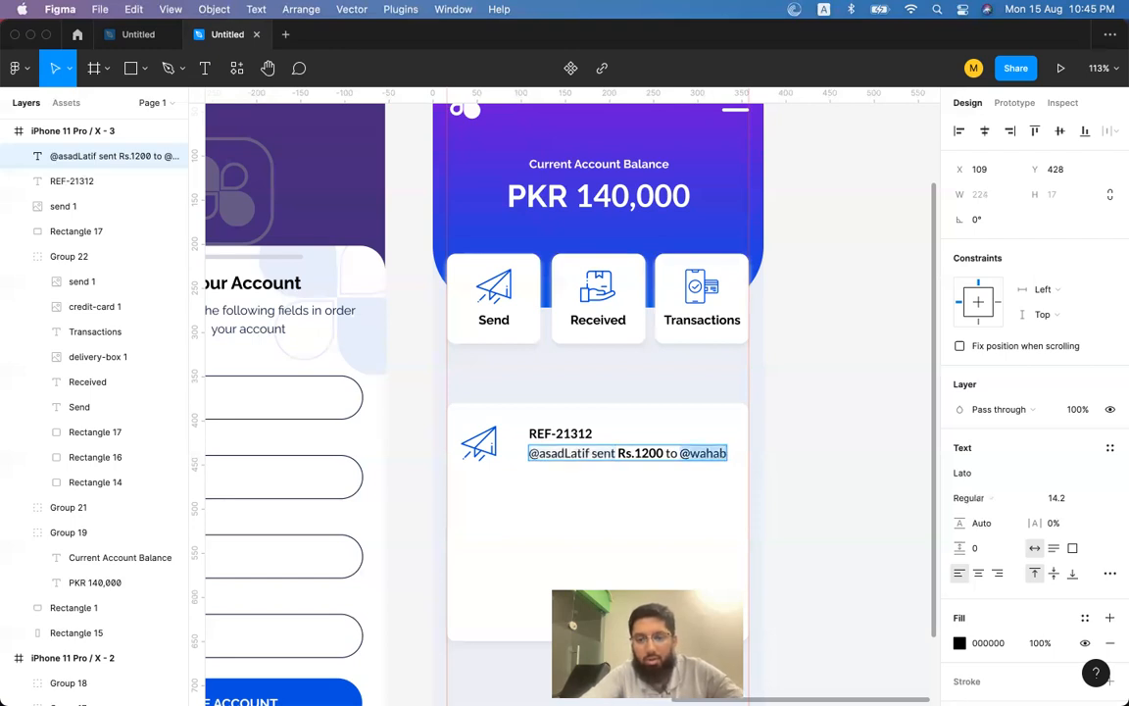
key(Escape)
key(Up)
Move the description line and REF-21312 up and left toward the send icon.
shift+click(570, 441)
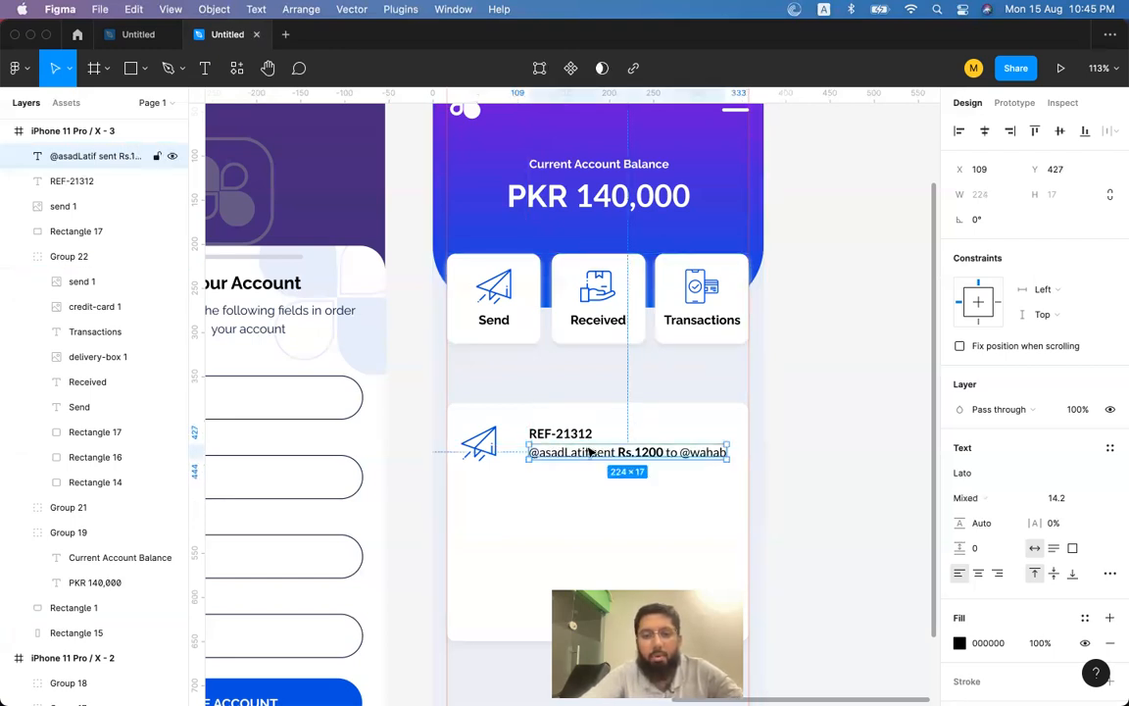
drag(569, 442, 569, 432)
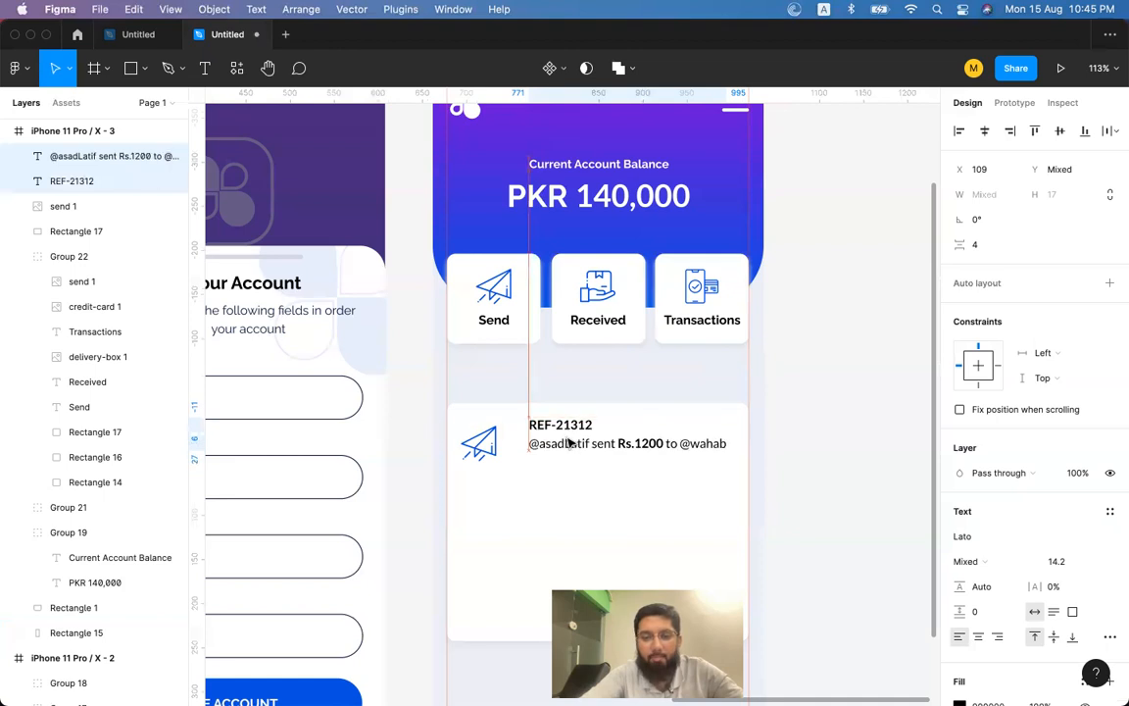
click(495, 451)
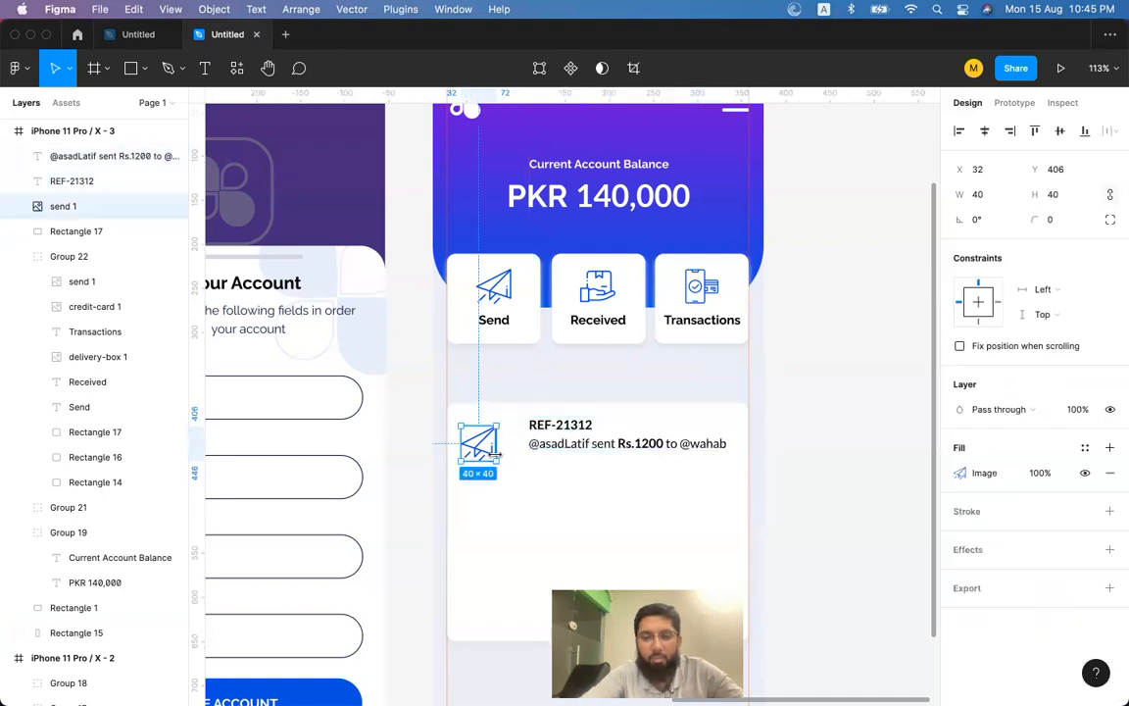
shift+click(584, 423)
click(895, 328)
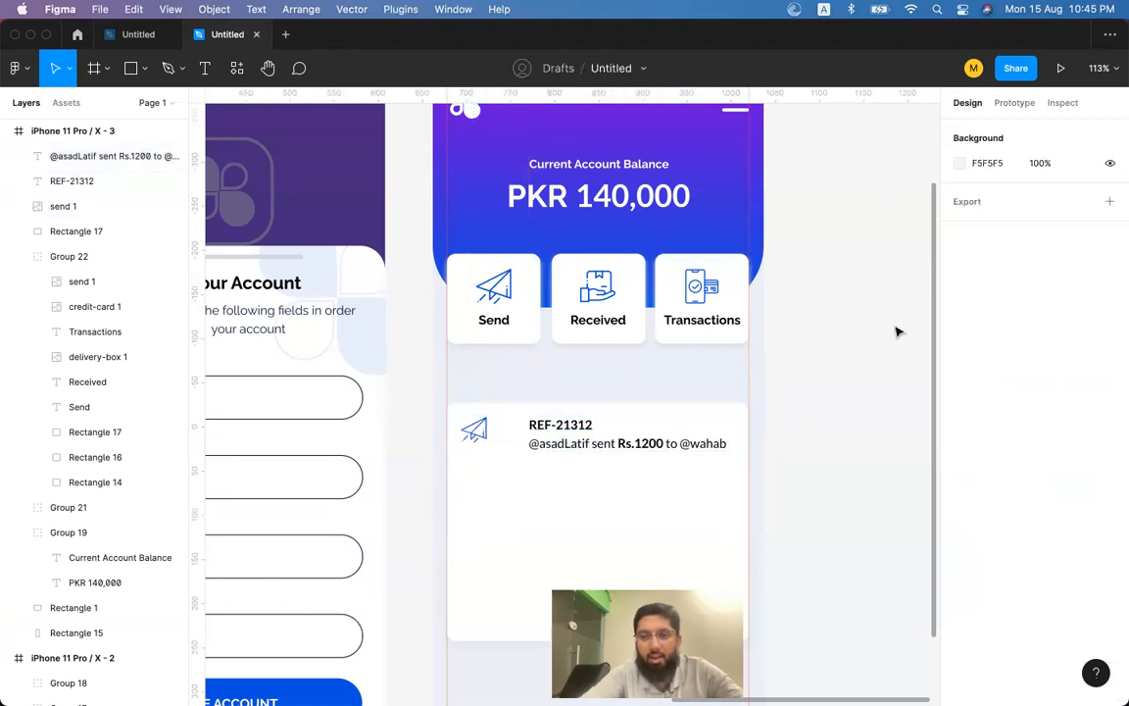
click(561, 424)
shift+click(662, 444)
key(shift+Left)
key(shift+Left)
key(shift+Left)
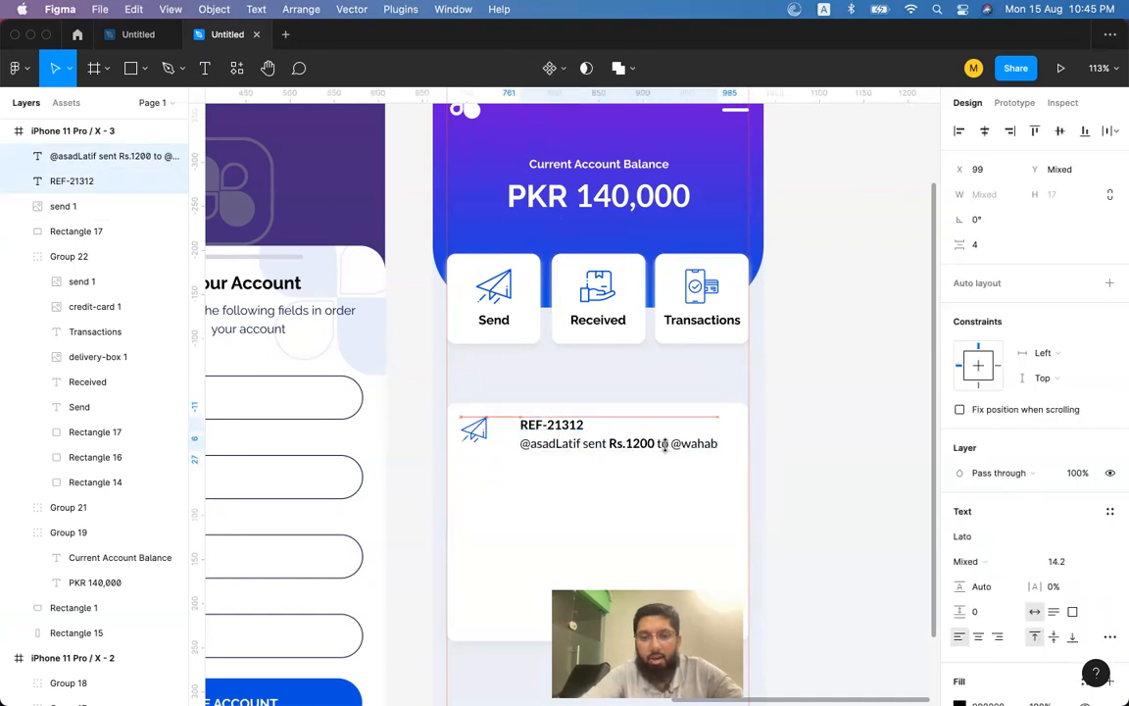
key(Up)
key(Right)
key(Right)
key(Right)
key(Right)
key(Right)
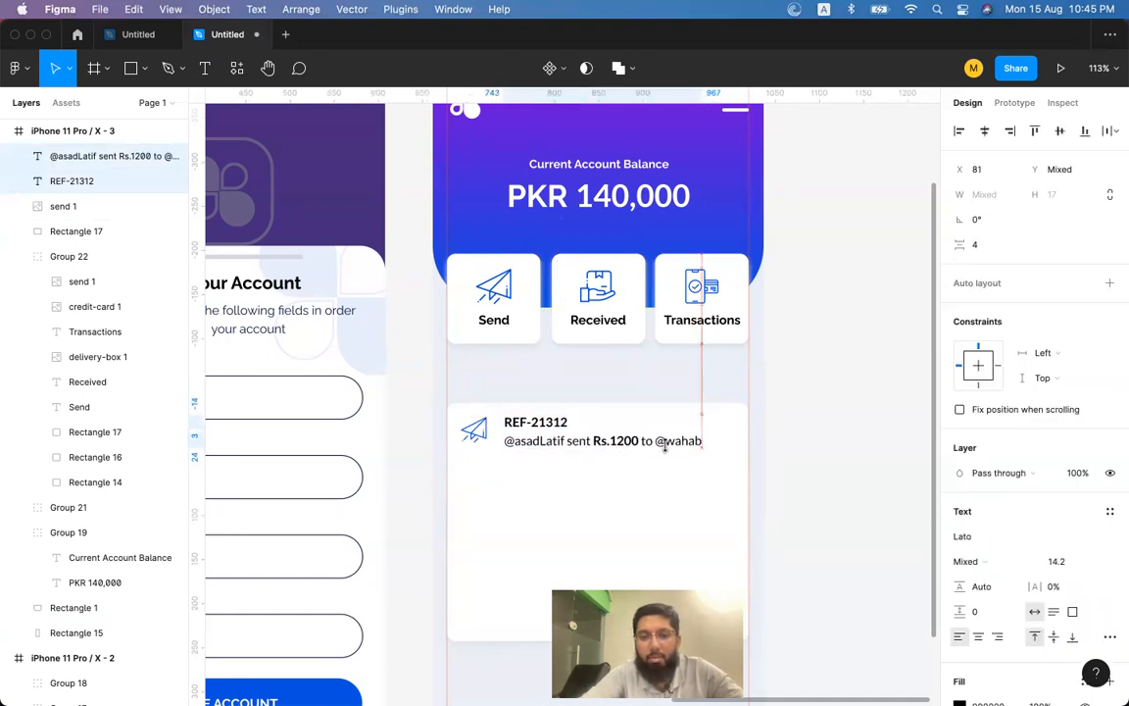
click(827, 451)
click(559, 430)
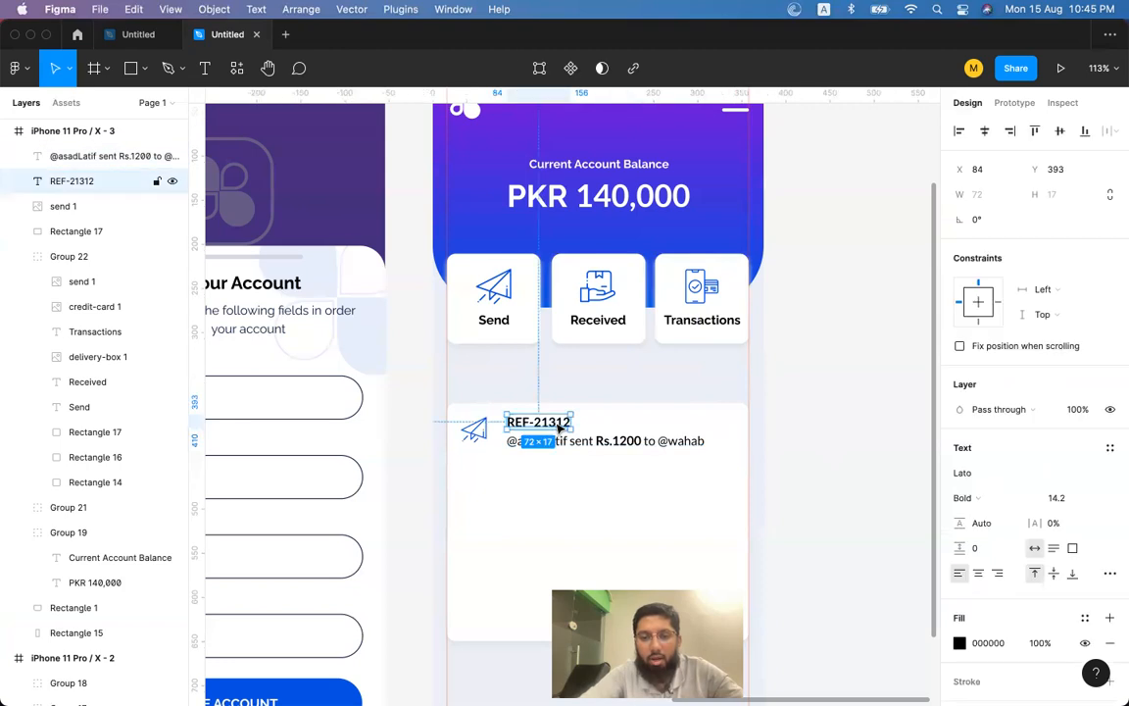
scroll(558, 430, up, 5)
Duplicate REF-21312 to its right as a regular-weight 'SEND' label.
drag(550, 428, 690, 428)
double_click(689, 429)
text(Se)
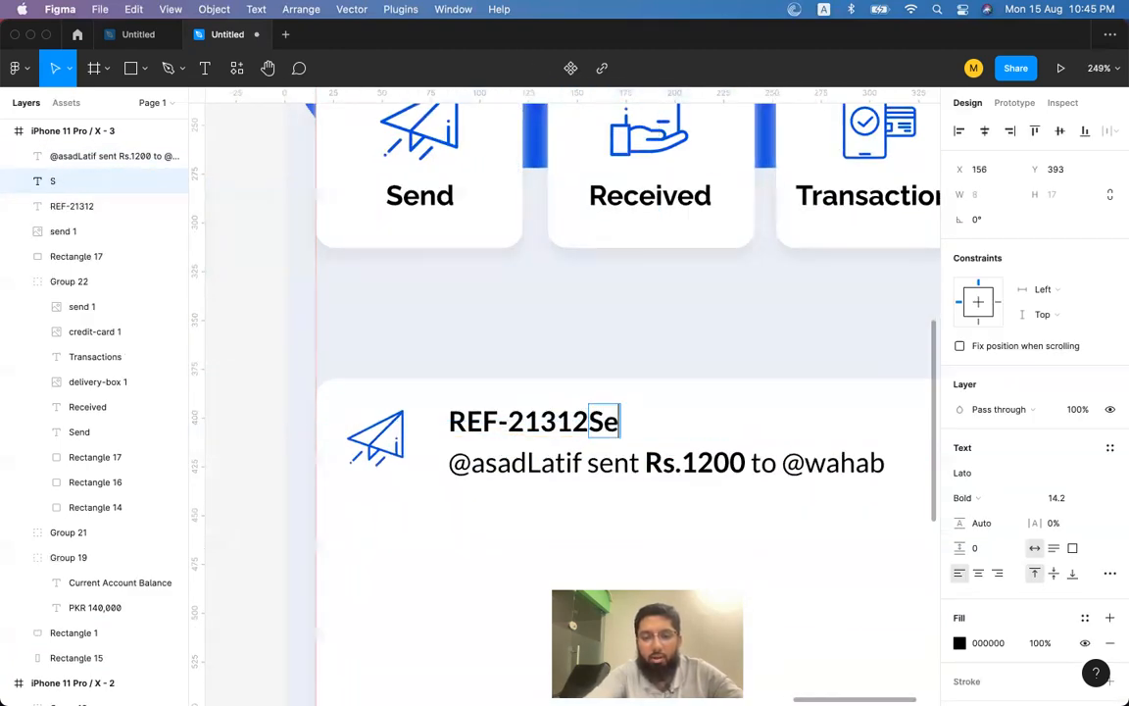
text(nd)
key(Escape)
drag(633, 429, 702, 428)
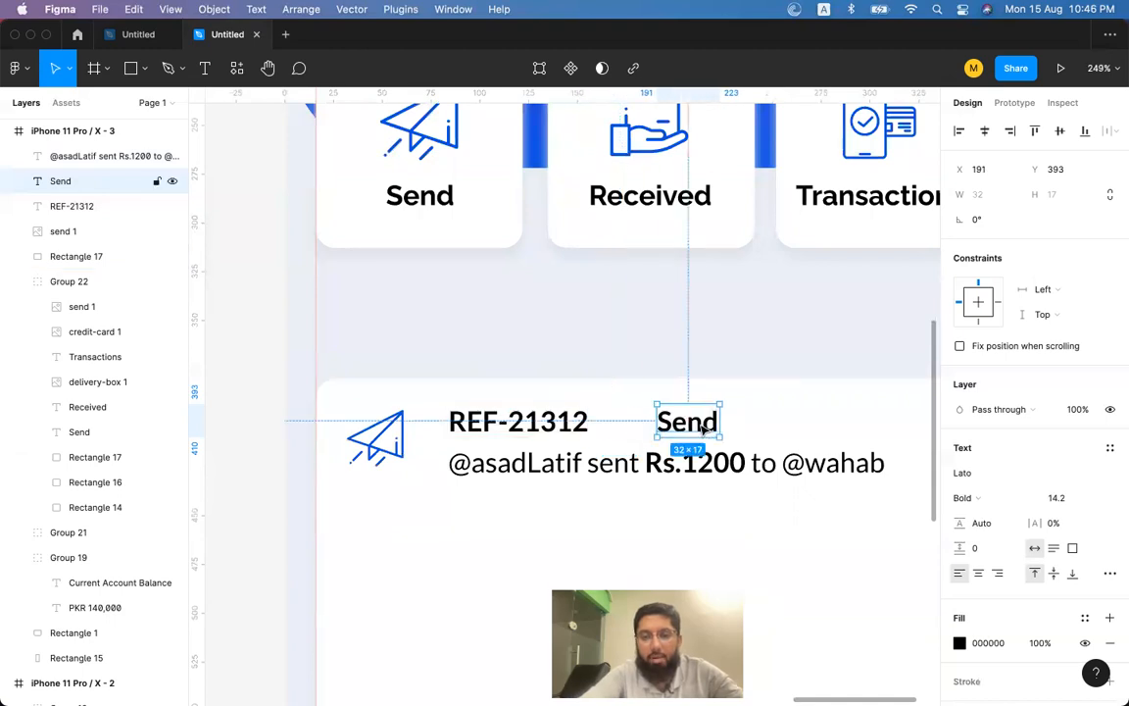
key(super+b)
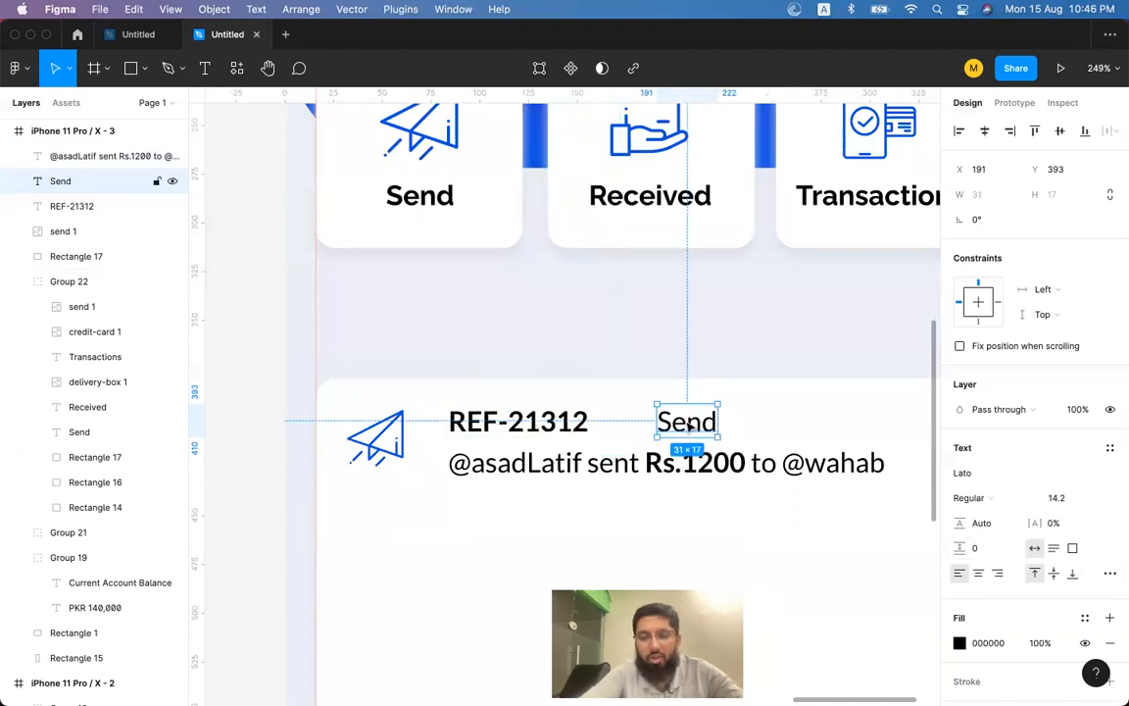
double_click(689, 425)
text(SEND)
key(Escape)
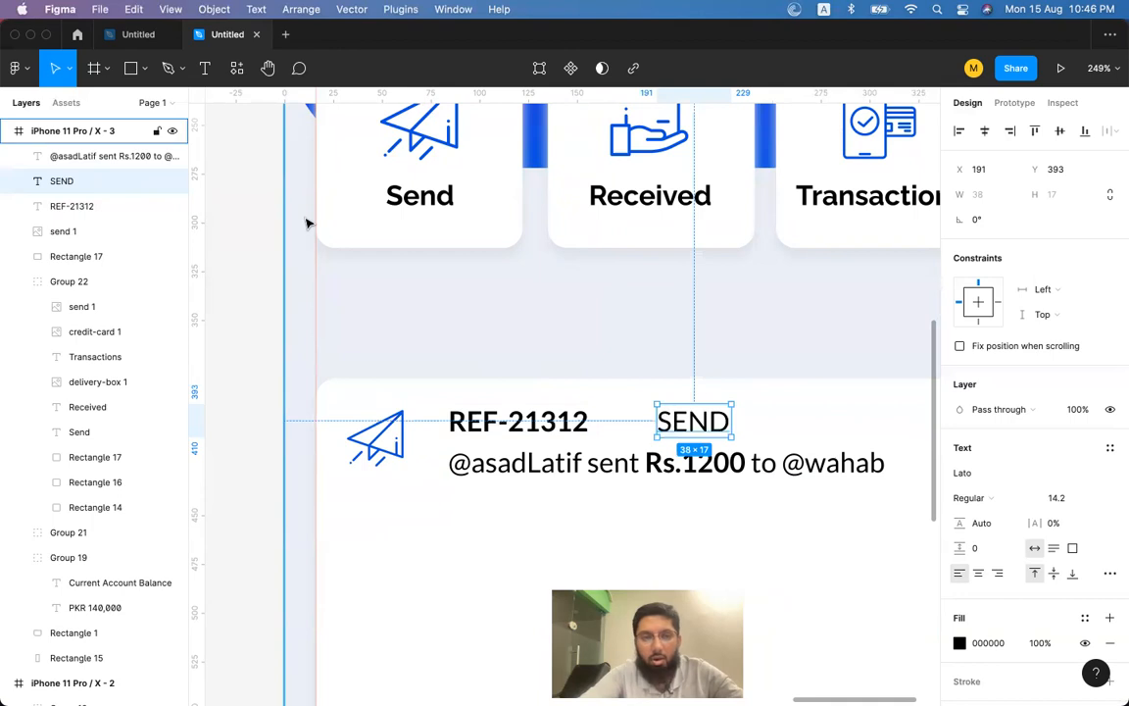
Draw a rectangle over the SEND label and place it just behind the text.
key(r)
drag(651, 399, 747, 441)
key(super+bracketleft)
key(super+bracketleft)
key(super+bracketleft)
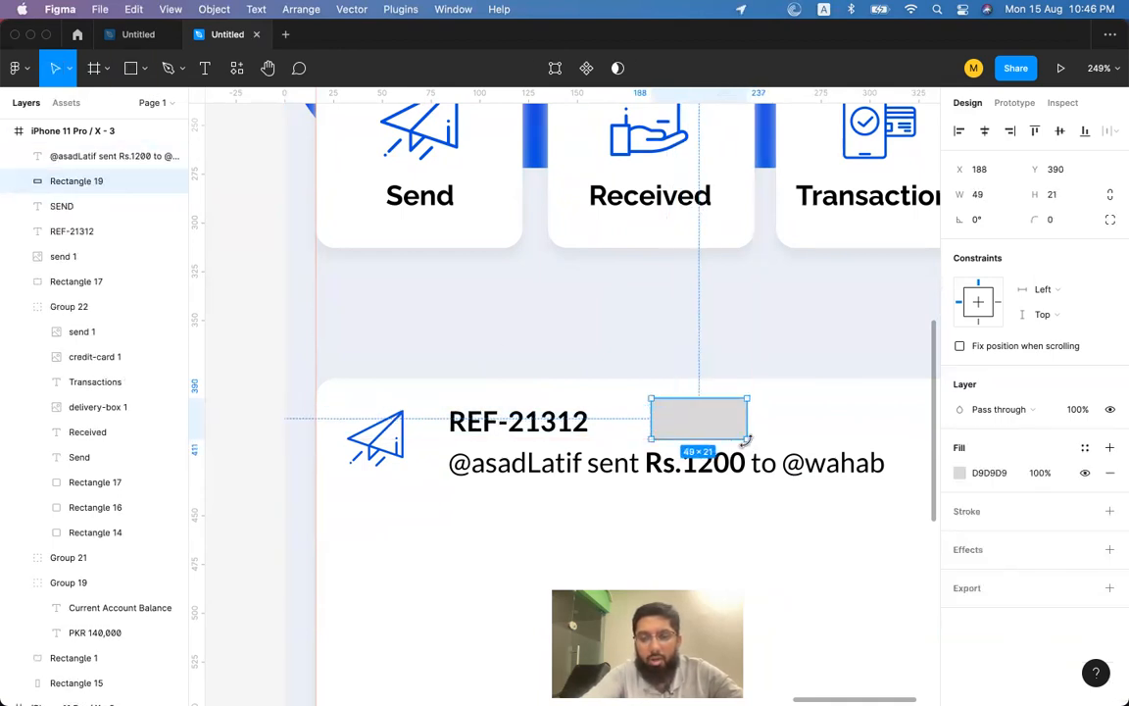
key(super+bracketright)
key(super+bracketright)
key(super+bracketleft)
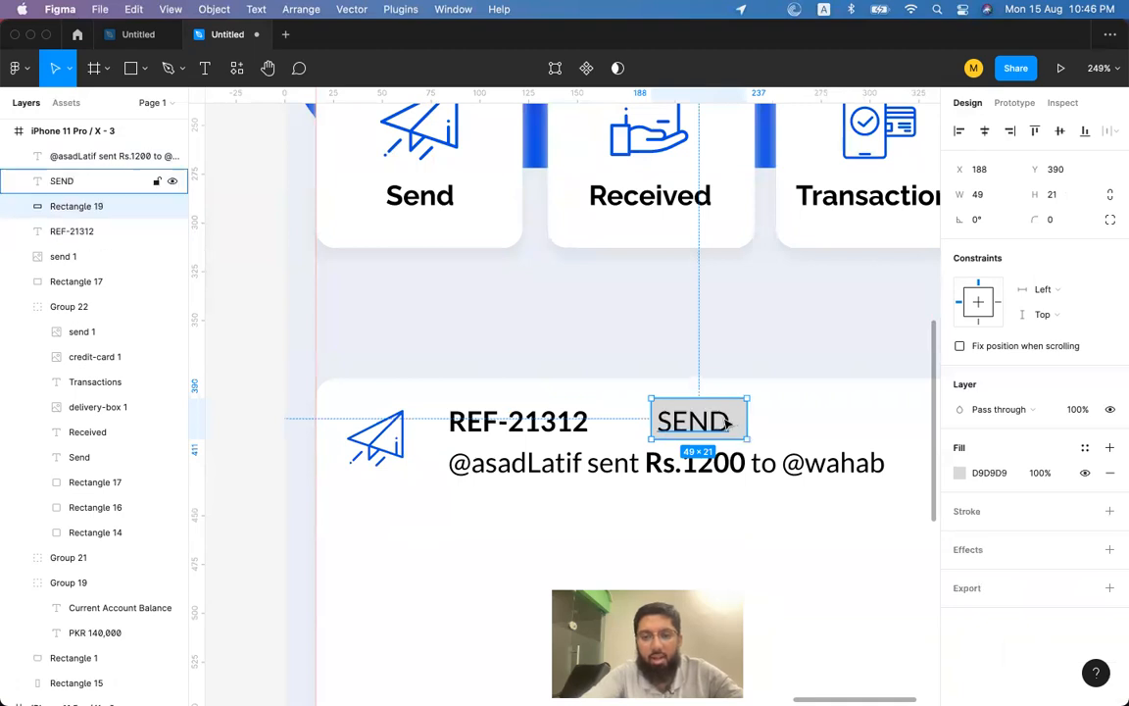
drag(739, 424, 736, 417)
Adjust the badge rectangle and SEND label position beside REF-21312.
click(750, 421)
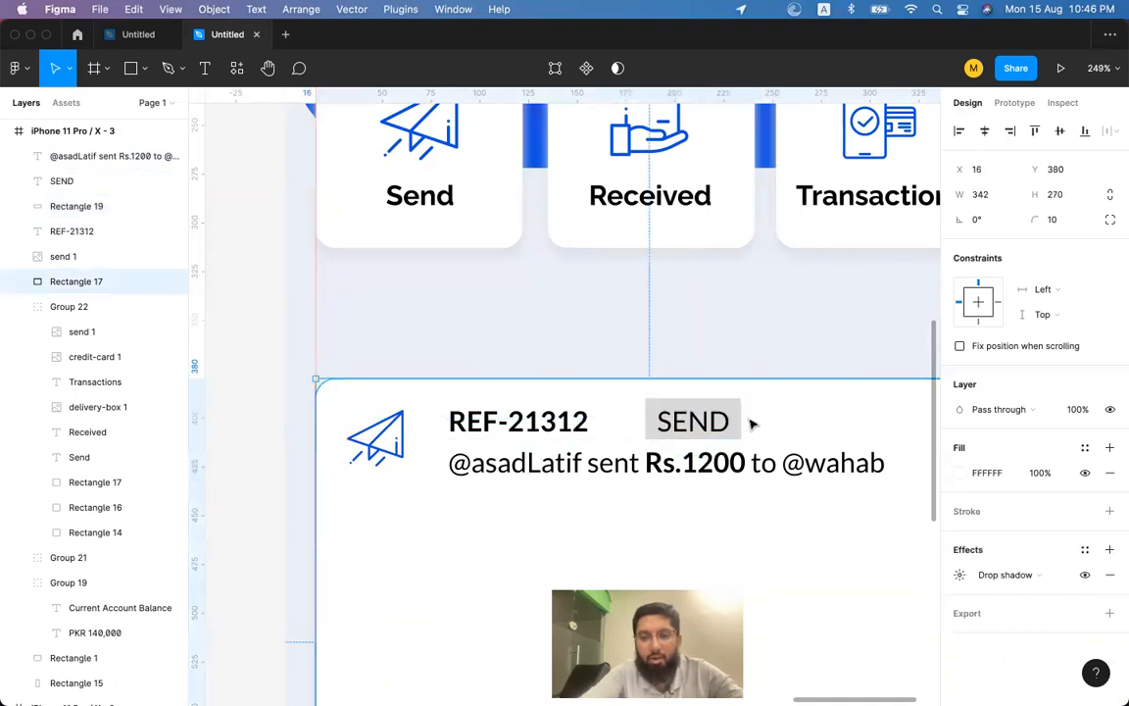
key(super+d)
click(737, 420)
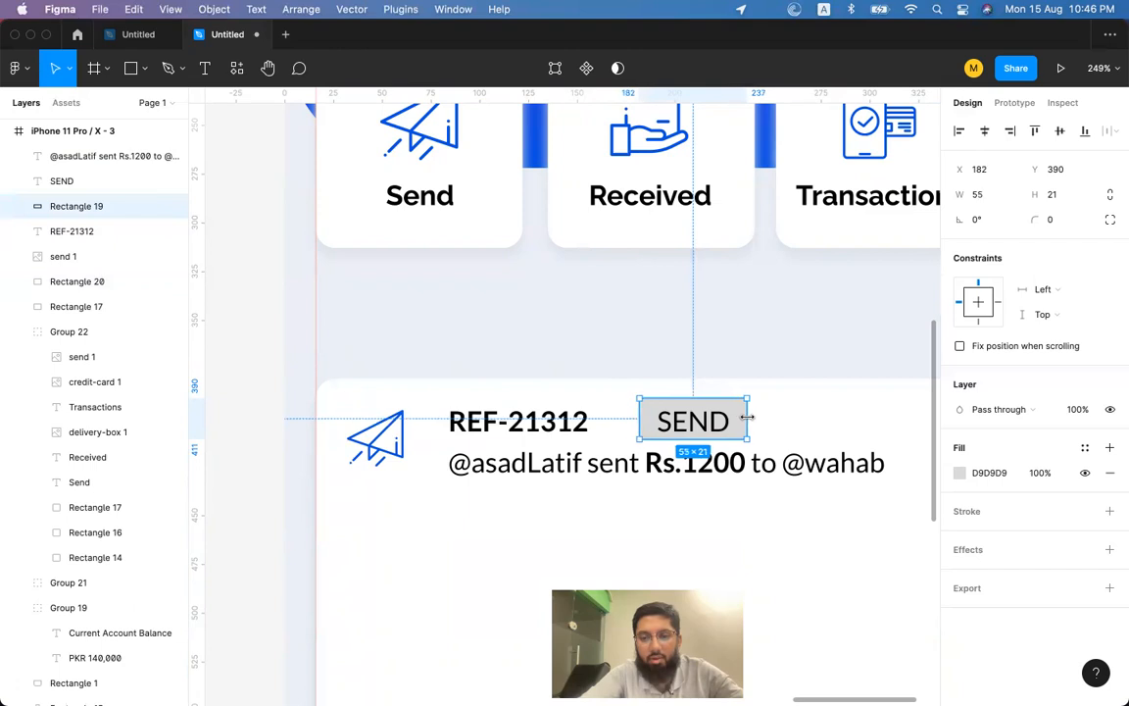
shift+click(699, 421)
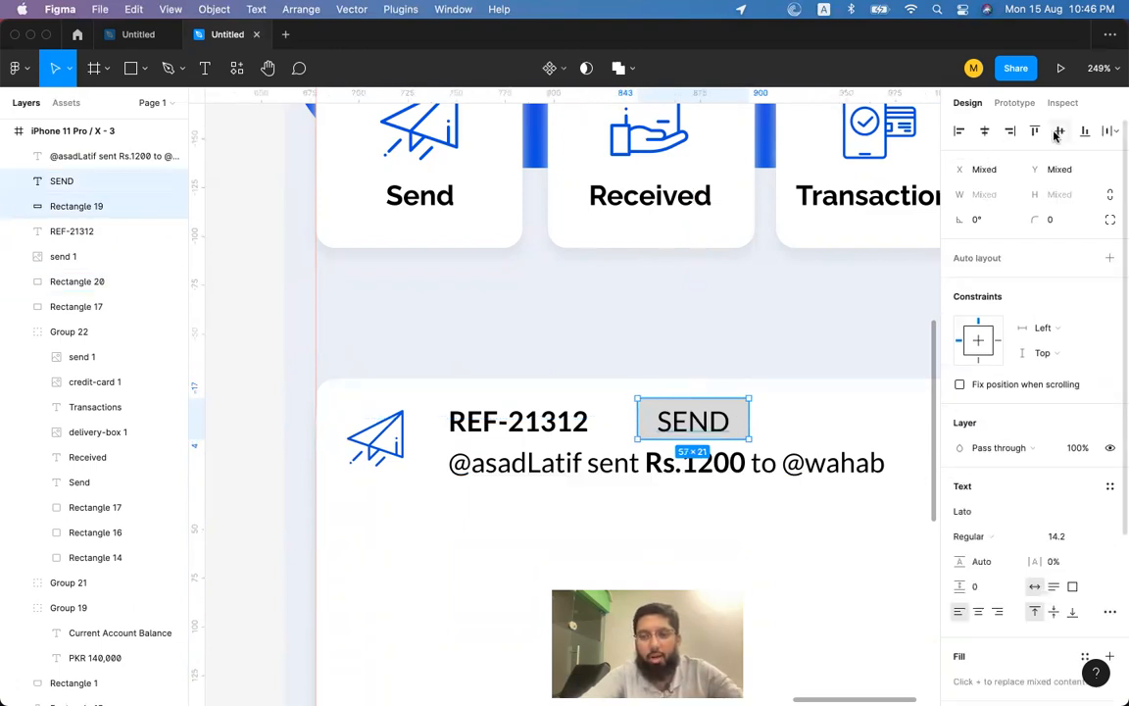
key(shift+Left)
key(shift+Left)
key(shift+Left)
key(shift+Right)
key(Right)
key(Right)
key(Right)
click(742, 399)
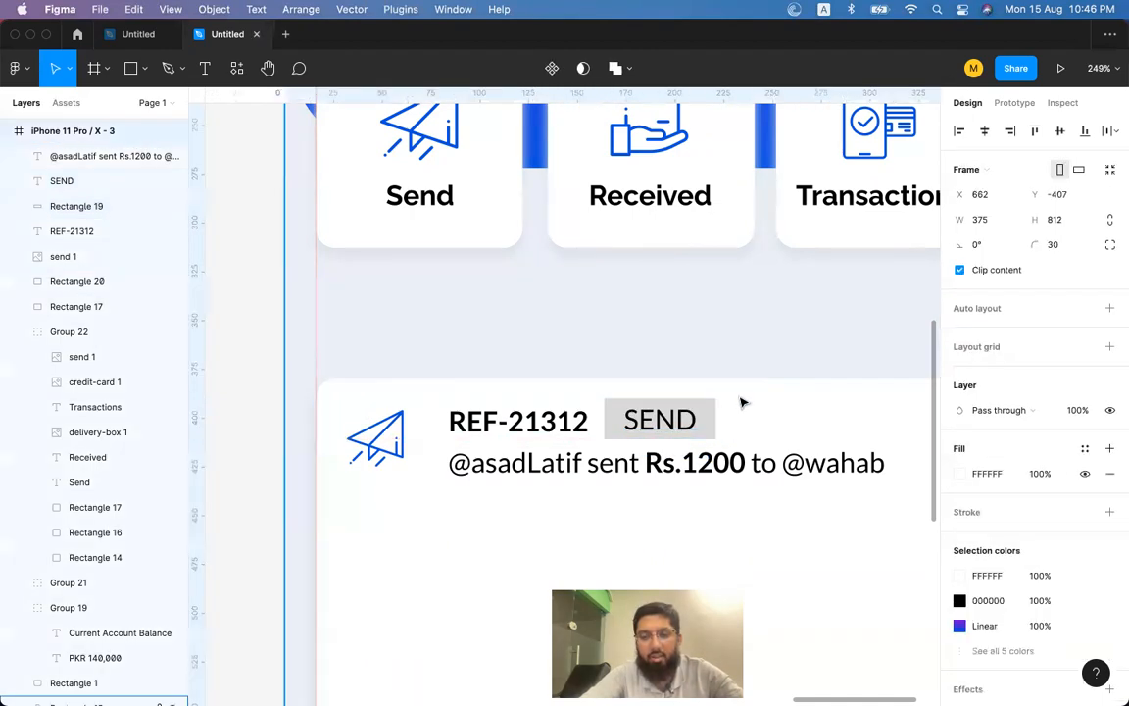
click(711, 419)
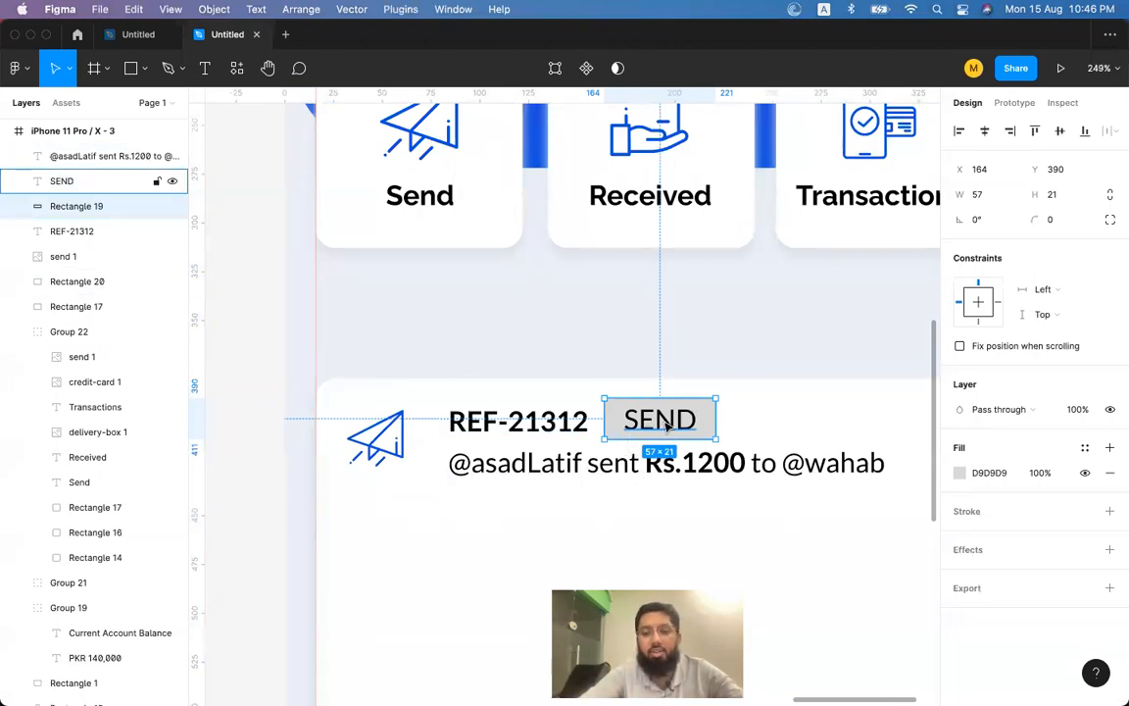
Give the badge rectangle a pale pink fill and 100 corner radius.
click(960, 472)
drag(814, 353, 768, 327)
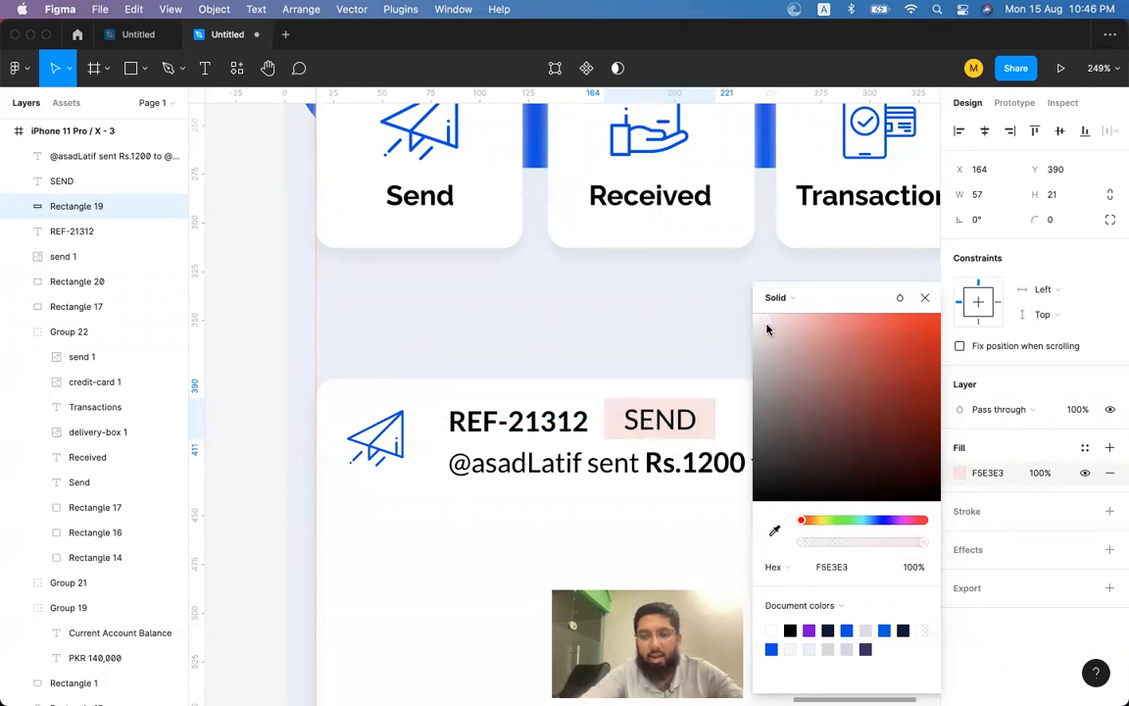
click(925, 297)
click(1061, 221)
text(100)
key(Return)
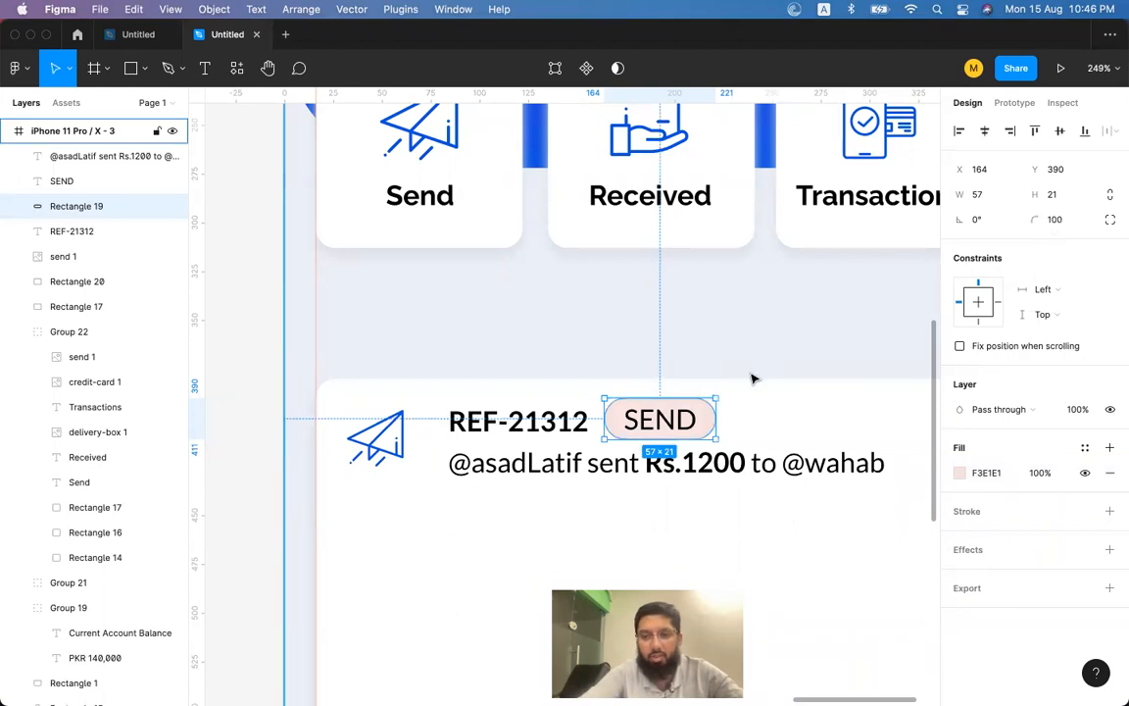
Make the SEND text red (E40000) and shrink it to 12.2.
click(686, 420)
key(i)
click(713, 418)
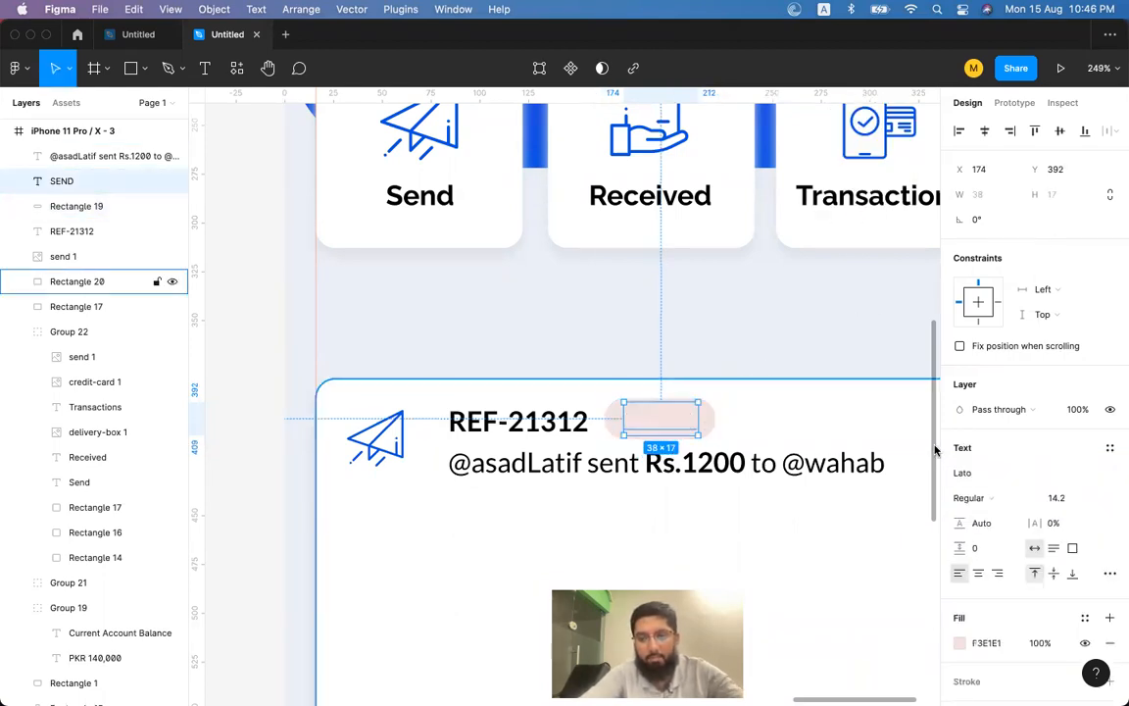
click(961, 644)
click(941, 333)
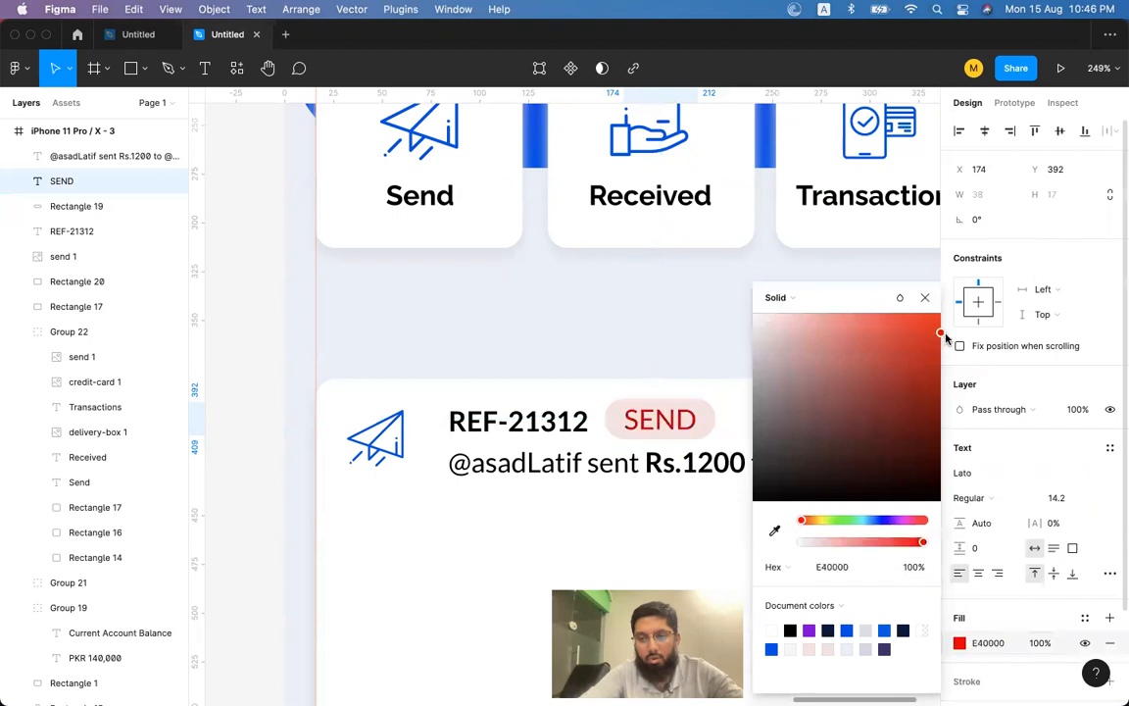
click(924, 298)
key(super+shift+comma)
key(super+shift+comma)
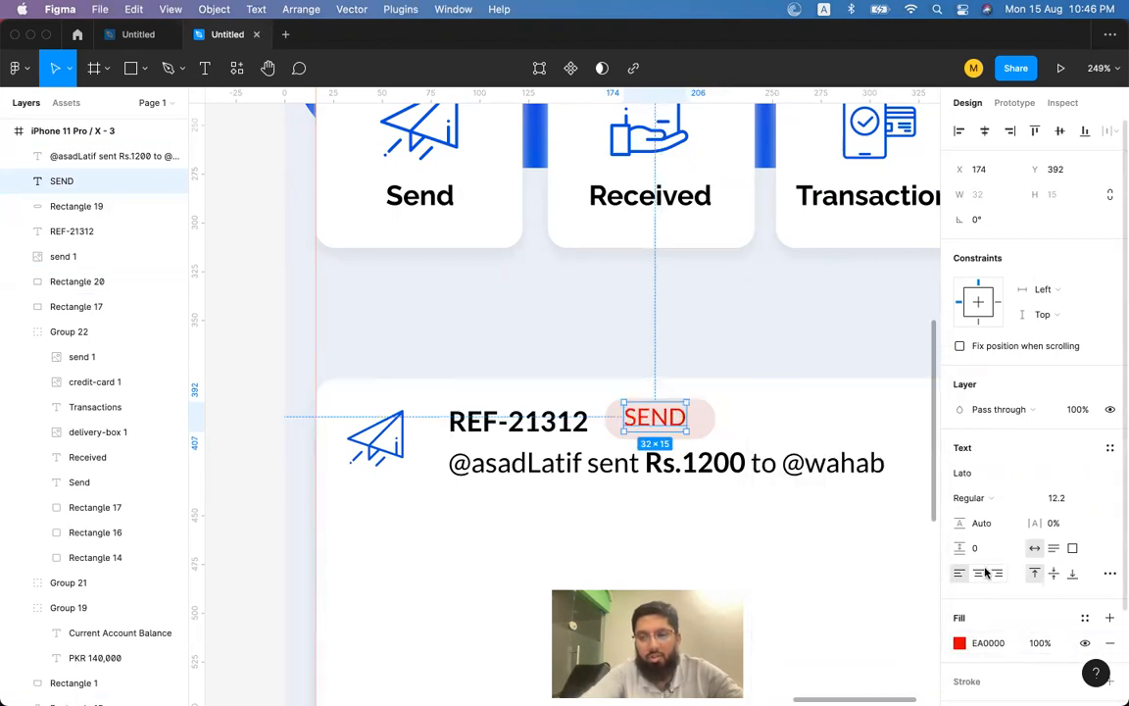
Widen the pink pill to 66, centre SEND in it, and group them.
shift+click(708, 431)
click(988, 133)
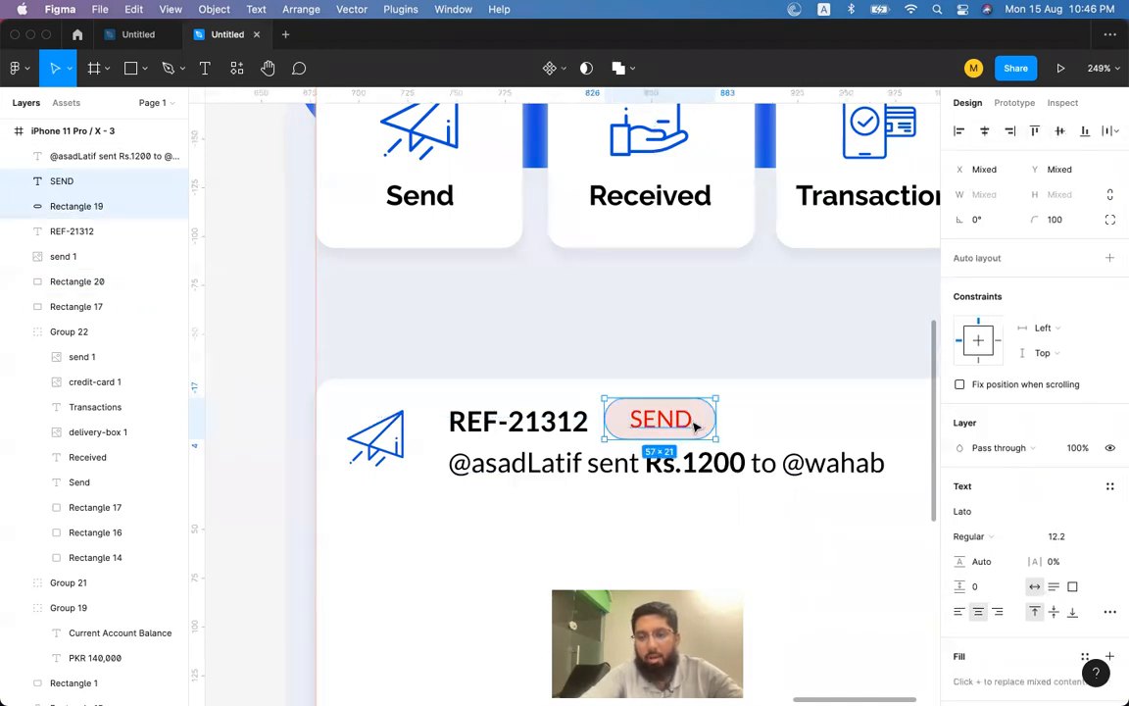
click(753, 425)
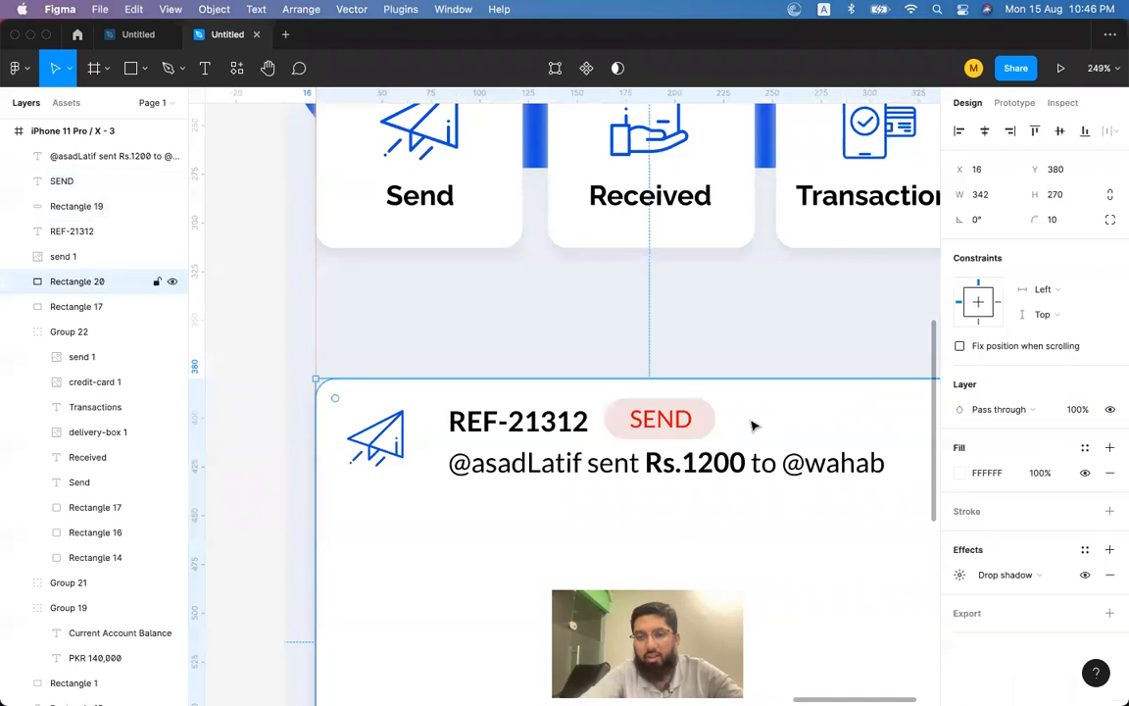
click(709, 422)
drag(717, 419, 735, 420)
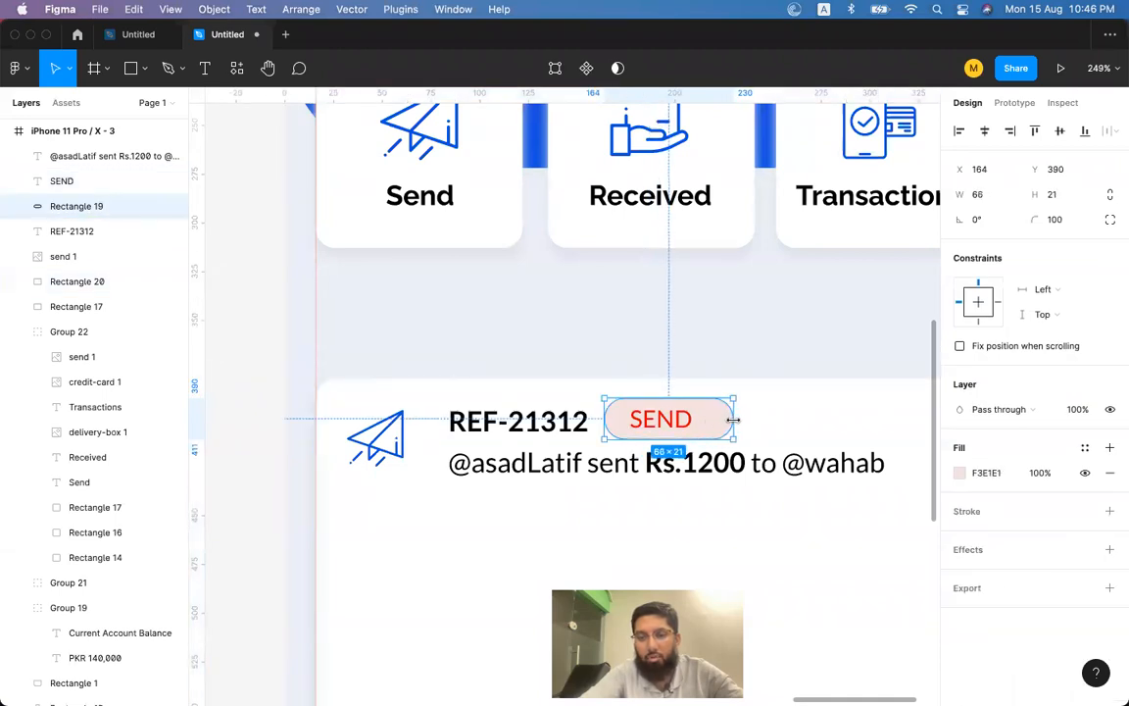
shift+click(676, 420)
click(983, 134)
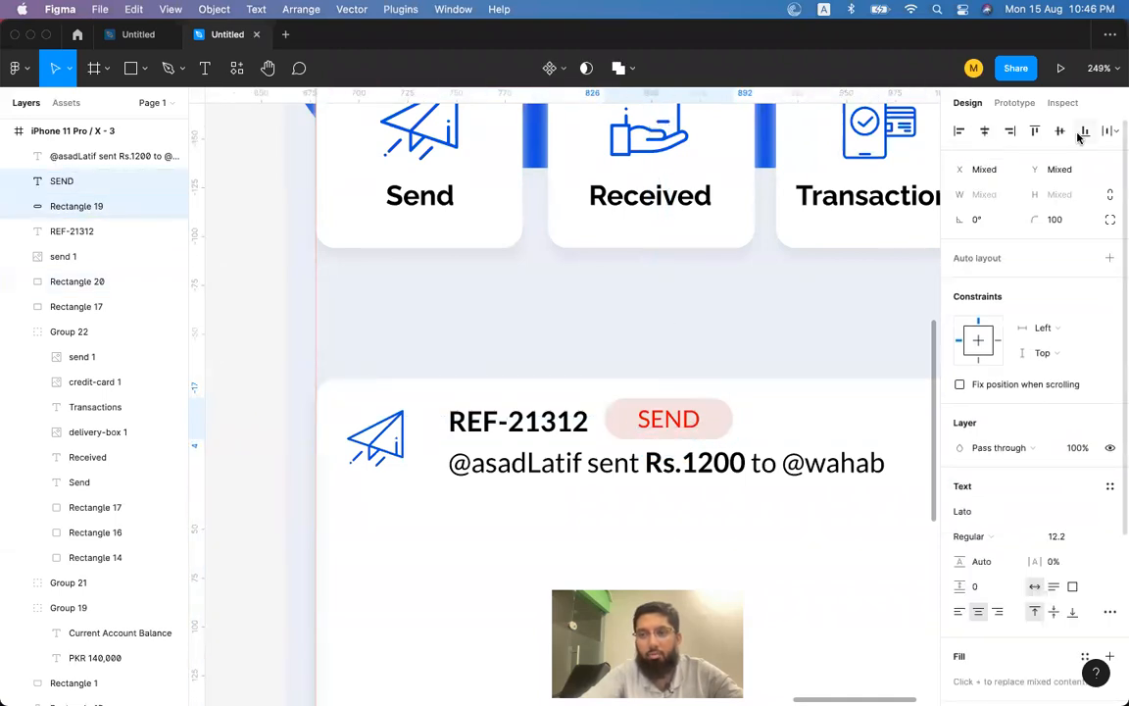
key(super+g)
Select REF-21312 together with the SEND pill group.
click(721, 379)
click(678, 422)
click(552, 423)
shift+click(647, 419)
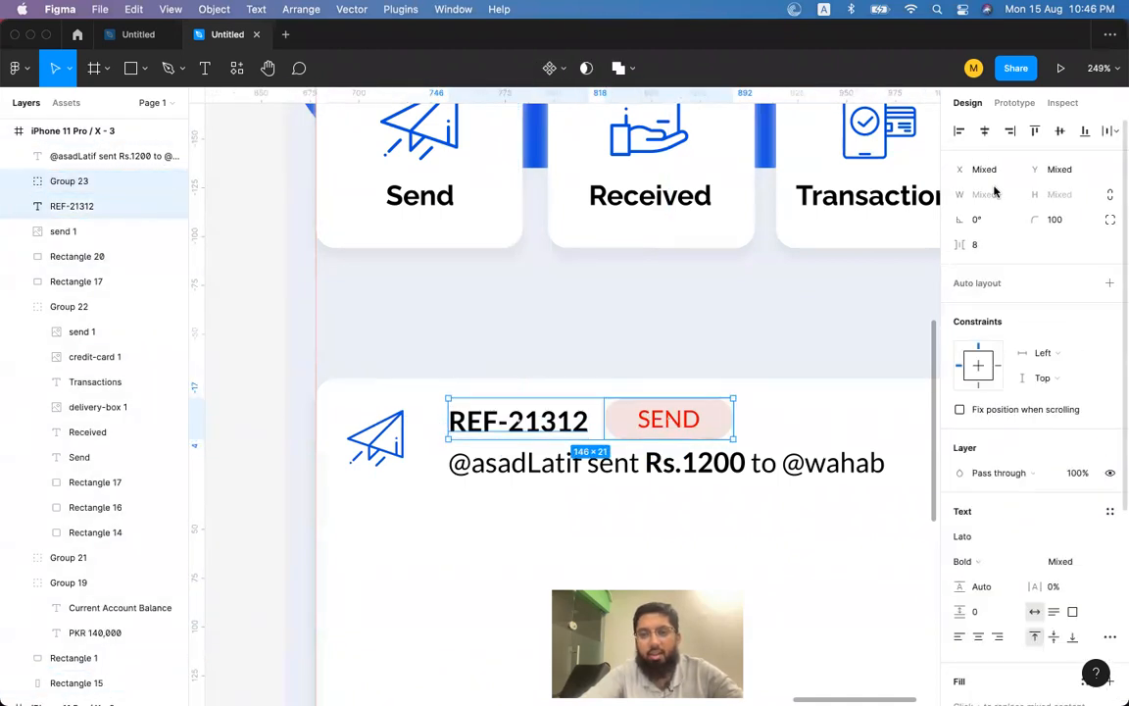
Vertically centre REF-21312 with the SEND pill, then nudge the pill 1 px left.
click(1060, 131)
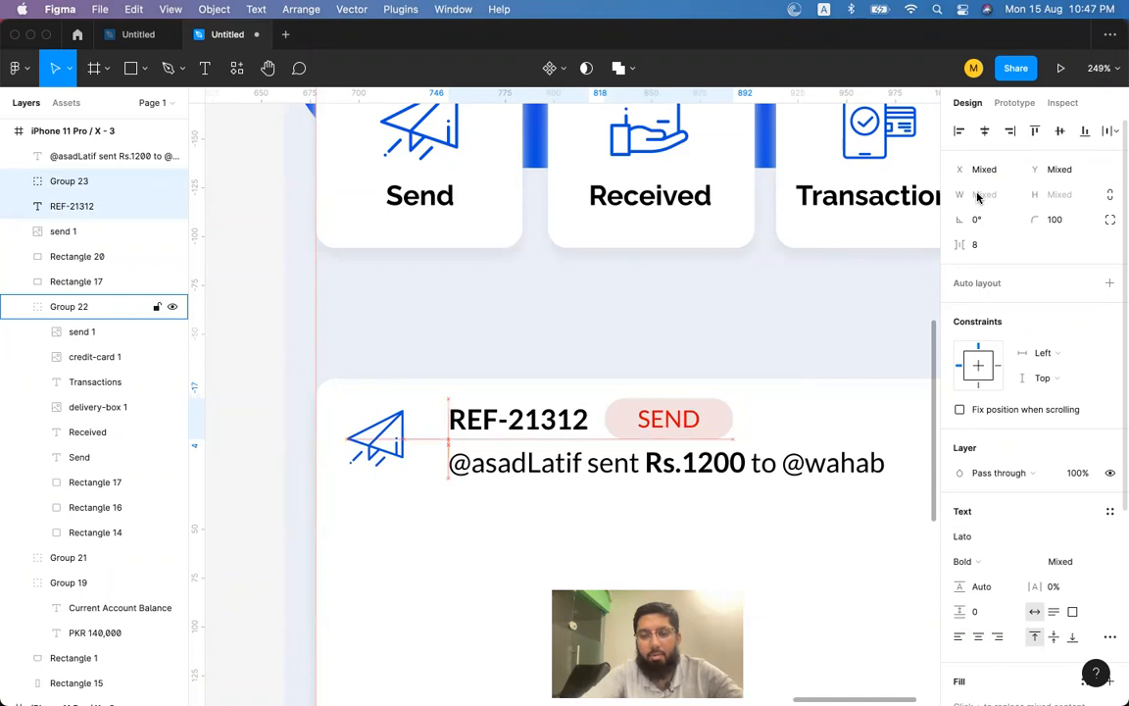
scroll(686, 477, down, 1)
scroll(686, 477, right, 1)
scroll(686, 476, right, 5)
scroll(686, 476, down, 1)
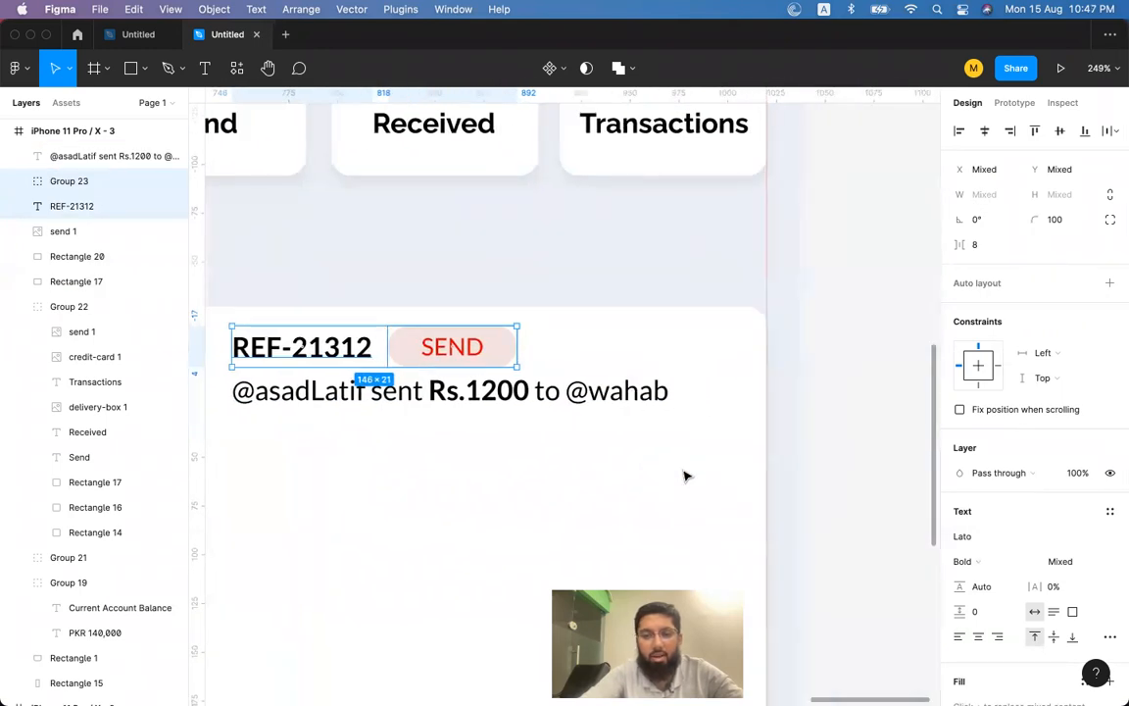
click(844, 373)
click(476, 356)
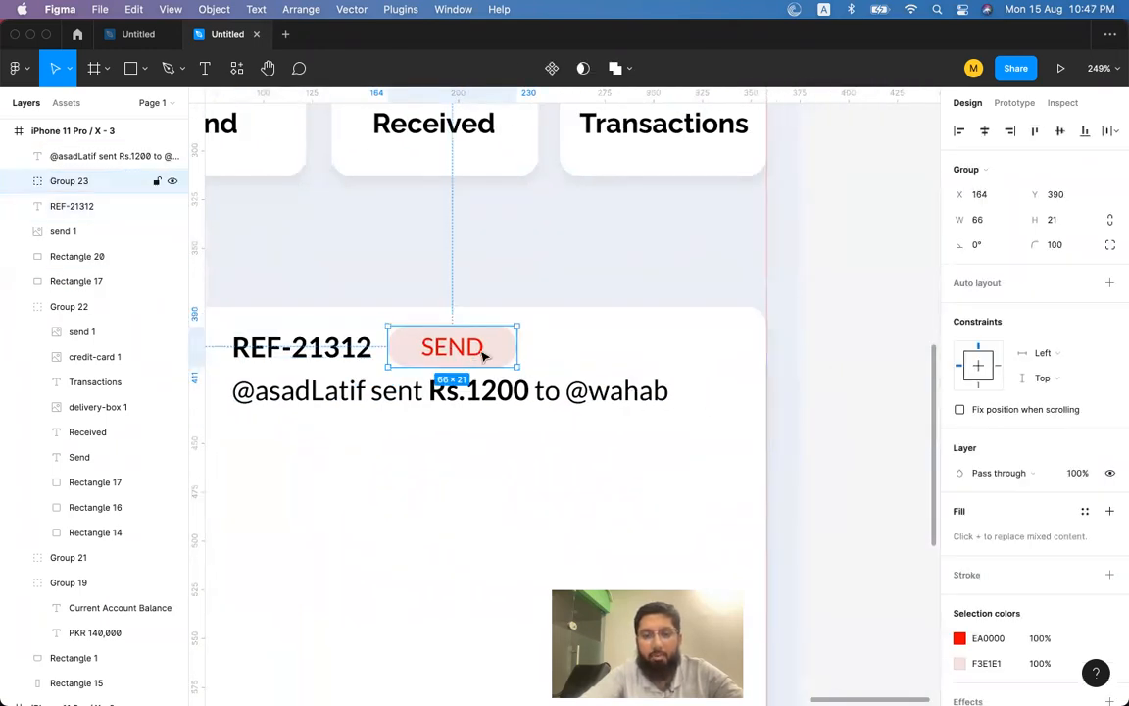
scroll(484, 356, left, 3)
scroll(483, 356, down, 1)
click(519, 325)
click(635, 334)
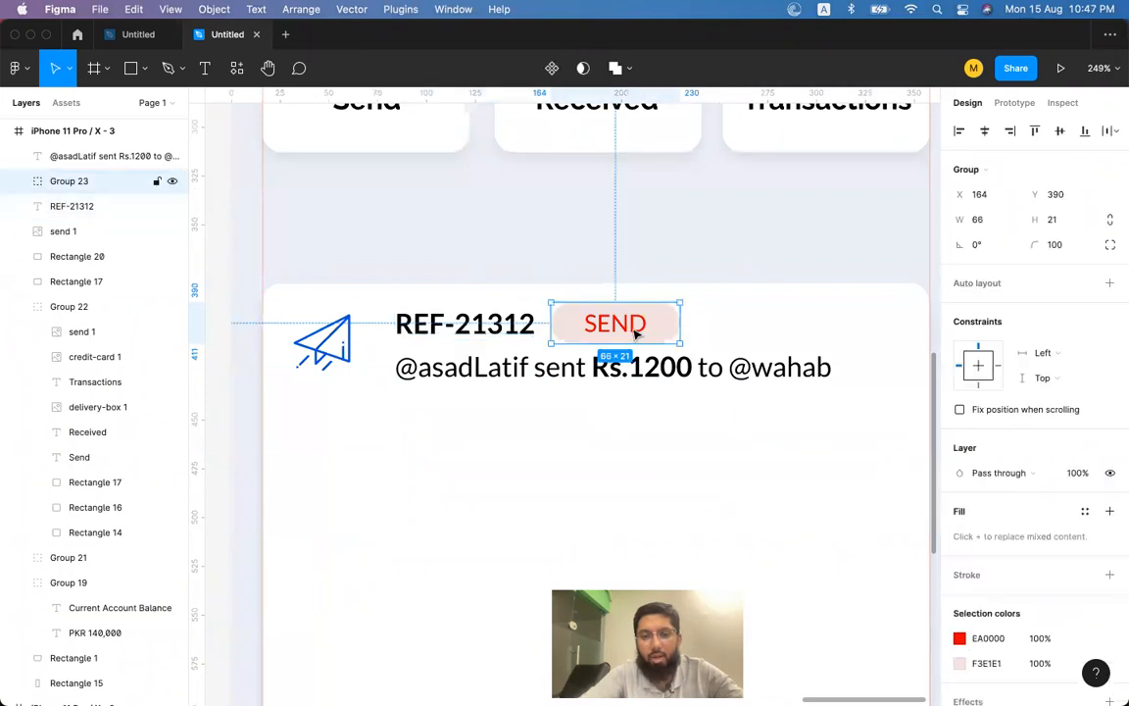
key(Left)
key(Left)
Duplicate the whole transaction row below, then undo it to keep a single row.
click(523, 326)
click(608, 329)
click(475, 326)
click(604, 325)
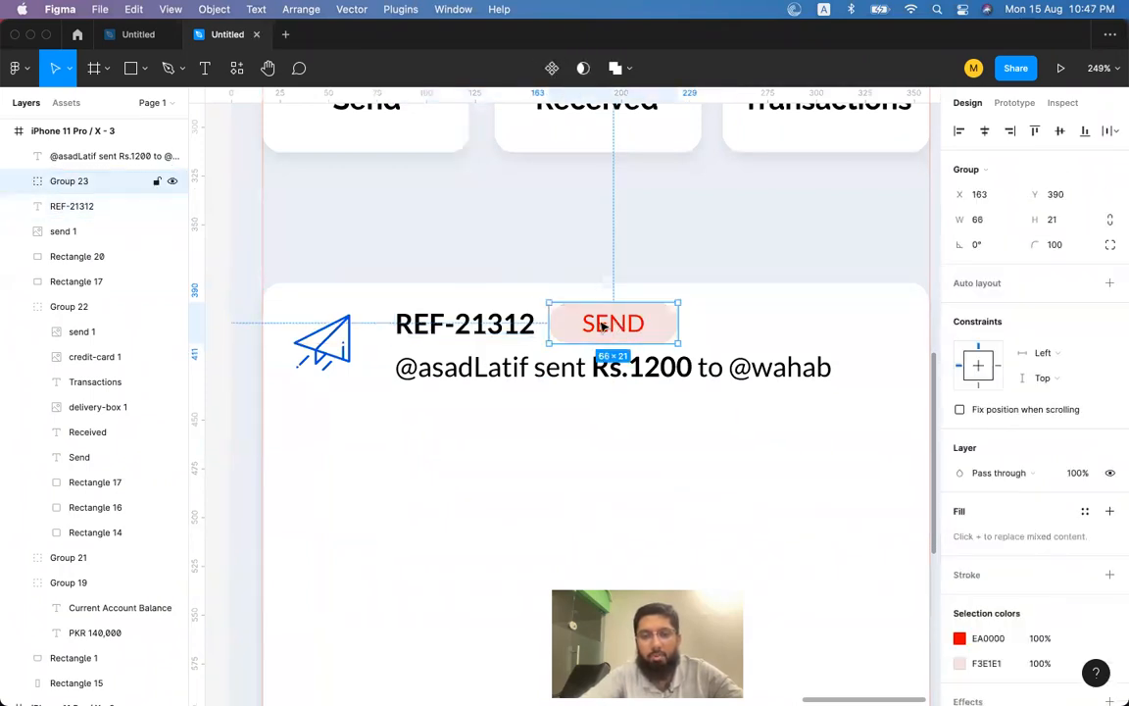
click(475, 332)
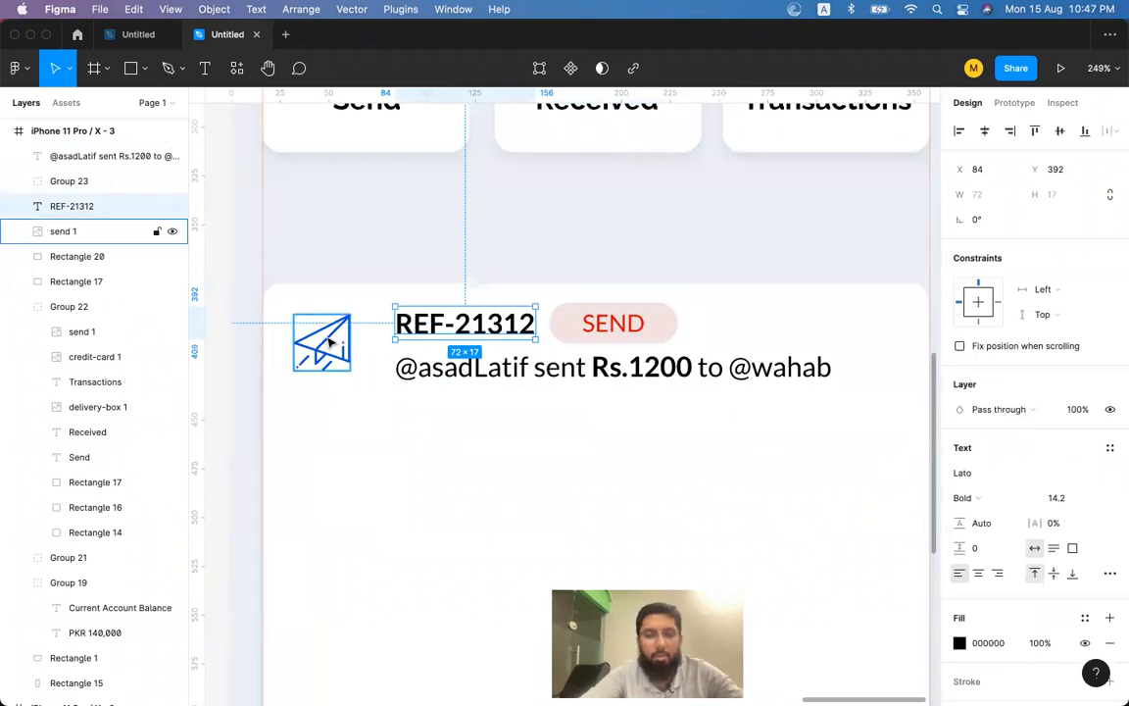
click(331, 342)
shift+click(464, 324)
shift+click(595, 326)
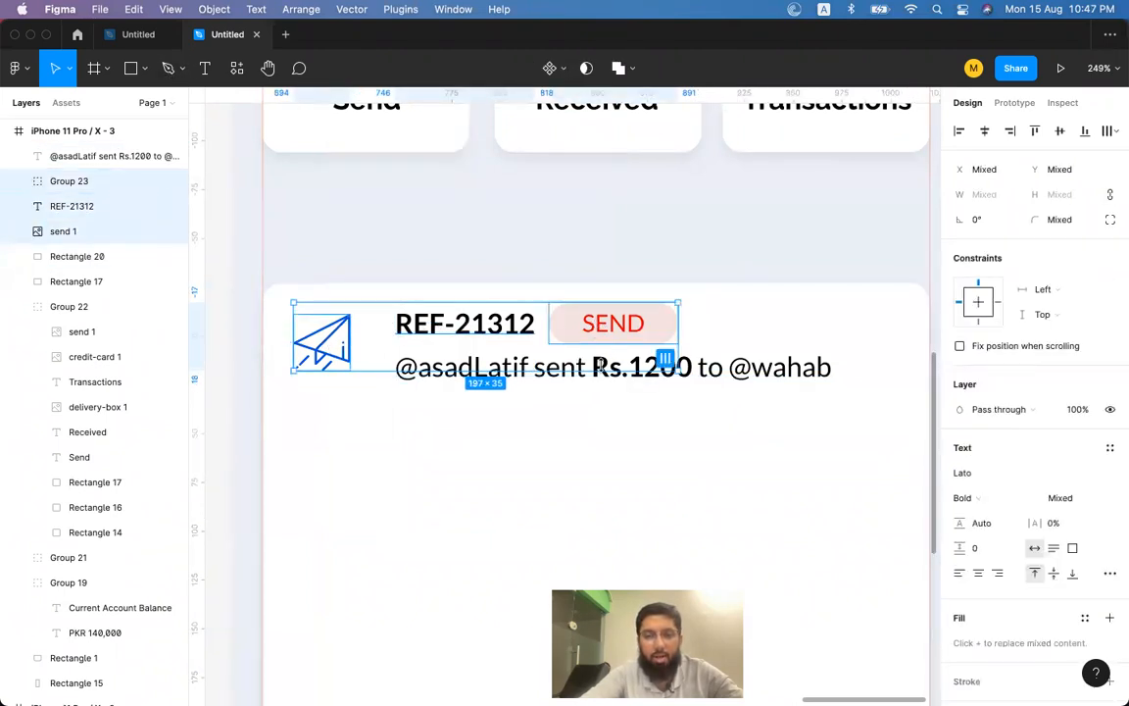
shift+click(600, 365)
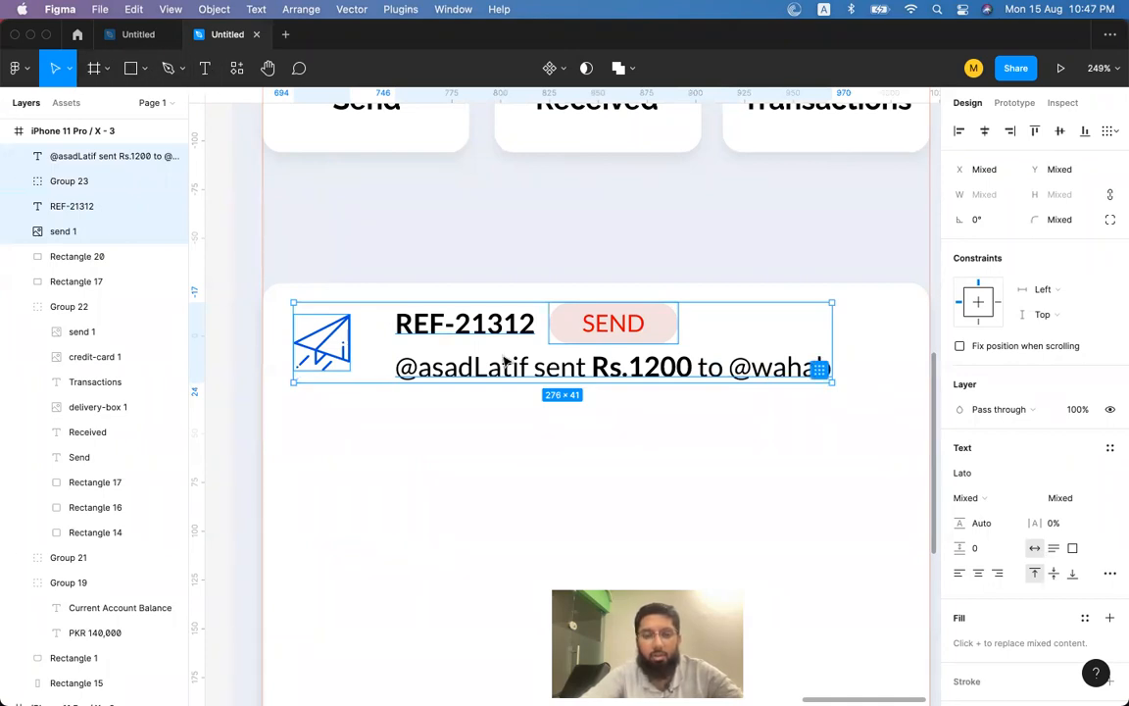
drag(492, 333, 481, 604)
scroll(481, 606, down, 5)
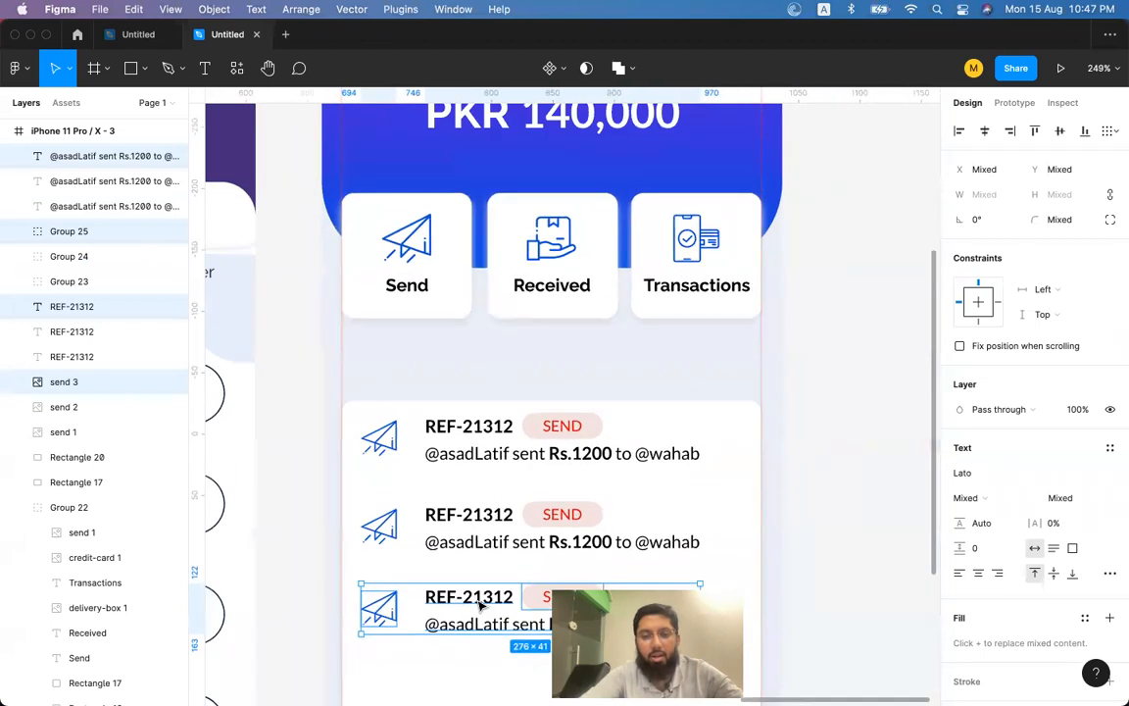
scroll(480, 606, down, 3)
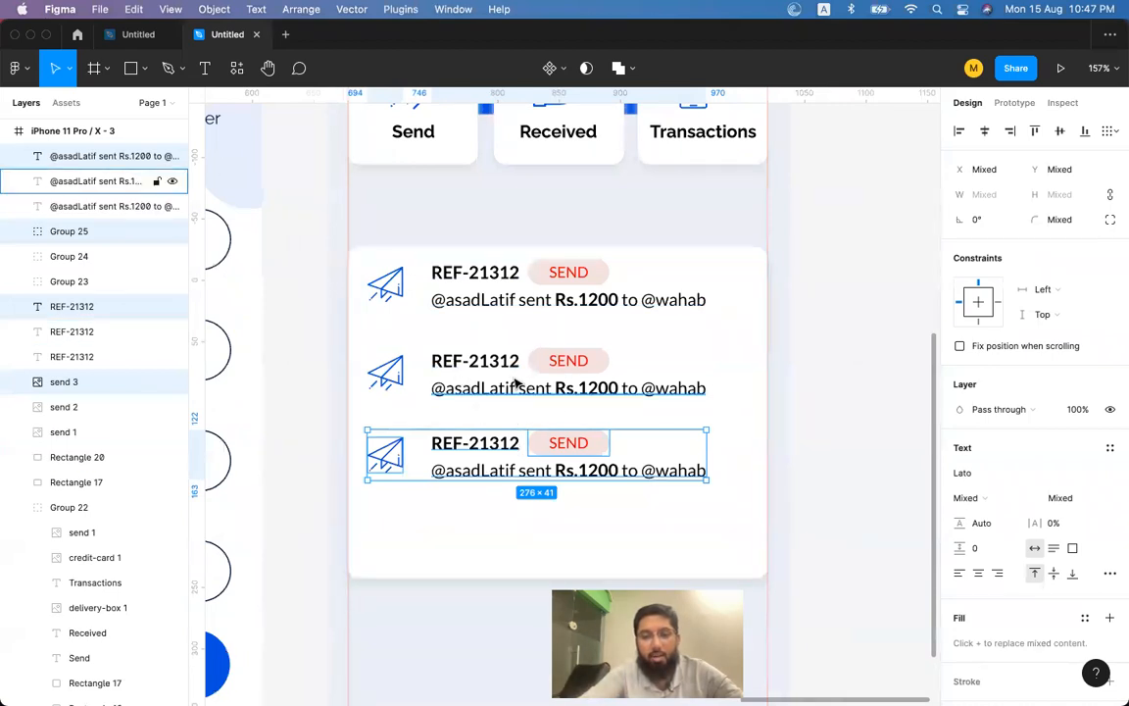
key(super+z)
key(super+z)
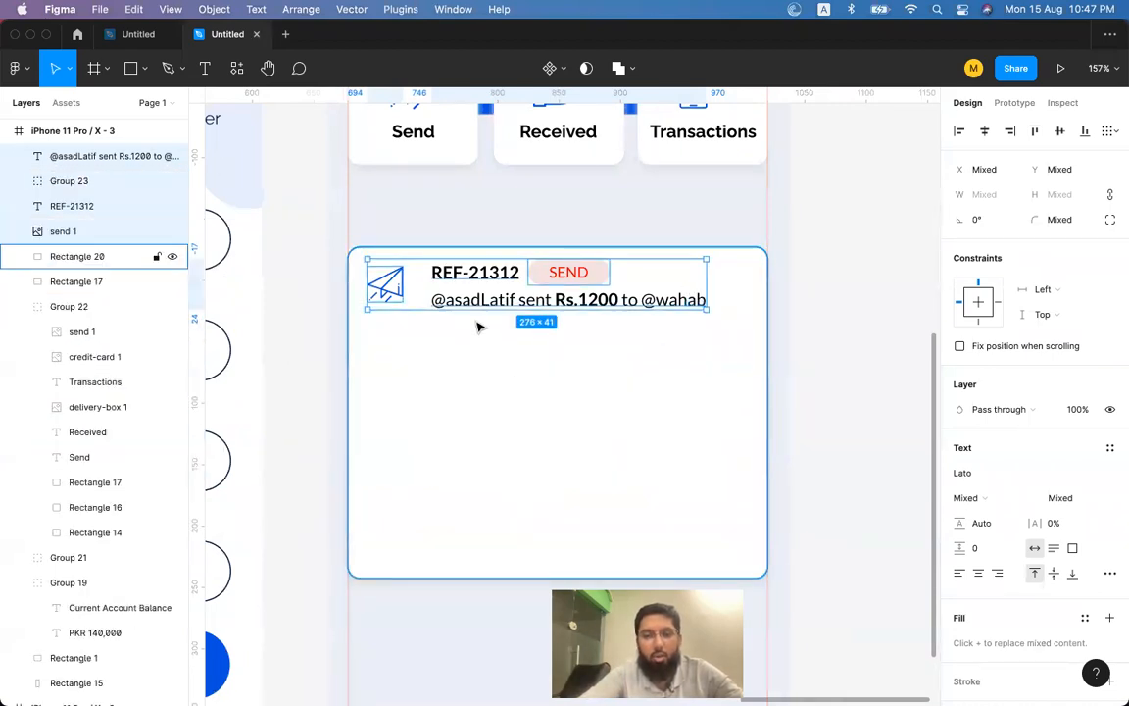
scroll(477, 327, up, 3)
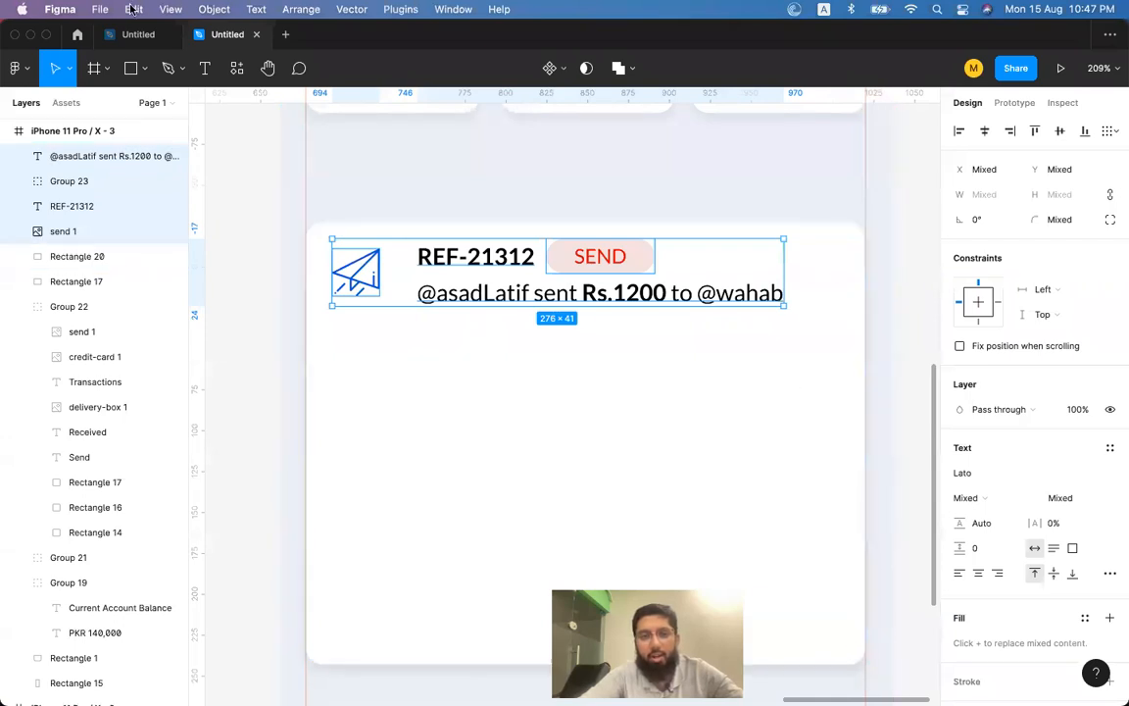
Draw a horizontal line across the card, left-aligned and stretched to 342 wide.
click(144, 69)
click(135, 124)
drag(355, 346, 857, 346)
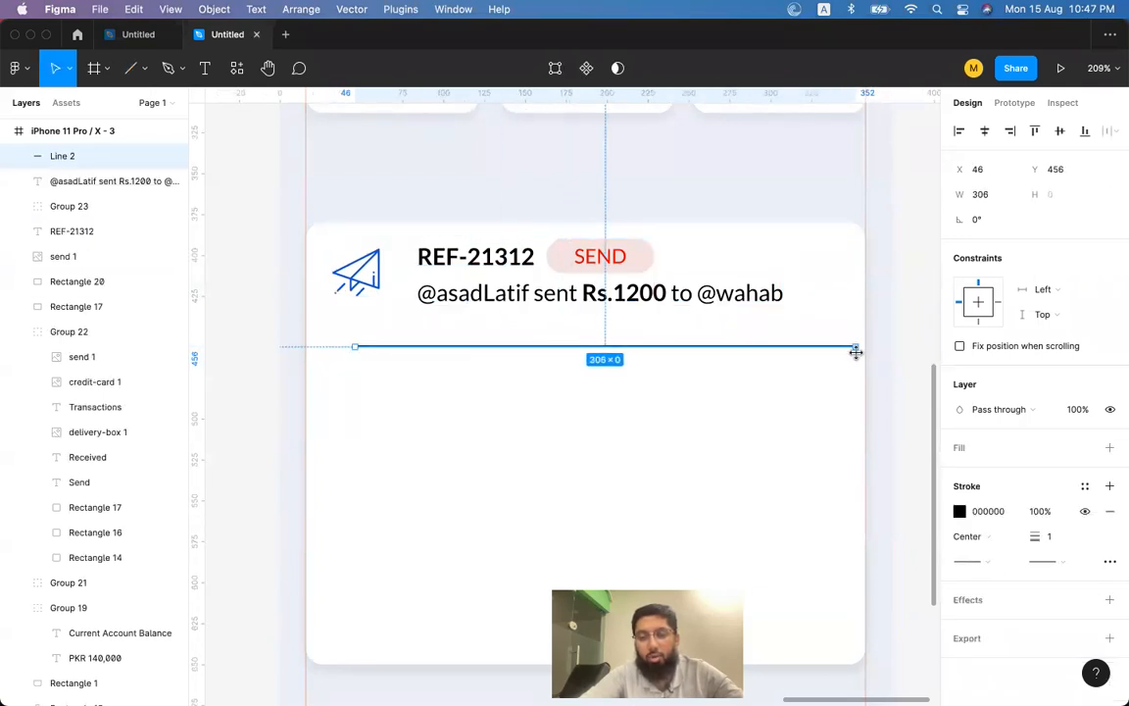
shift+click(804, 404)
click(961, 135)
click(910, 323)
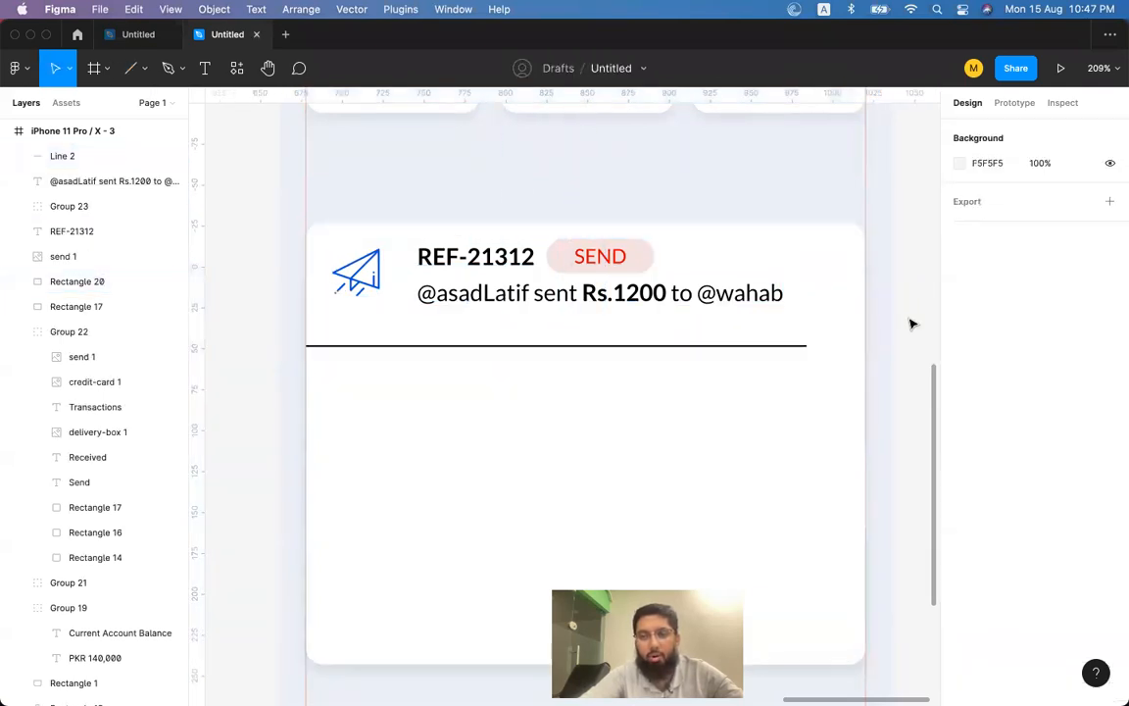
click(802, 348)
drag(806, 346, 868, 345)
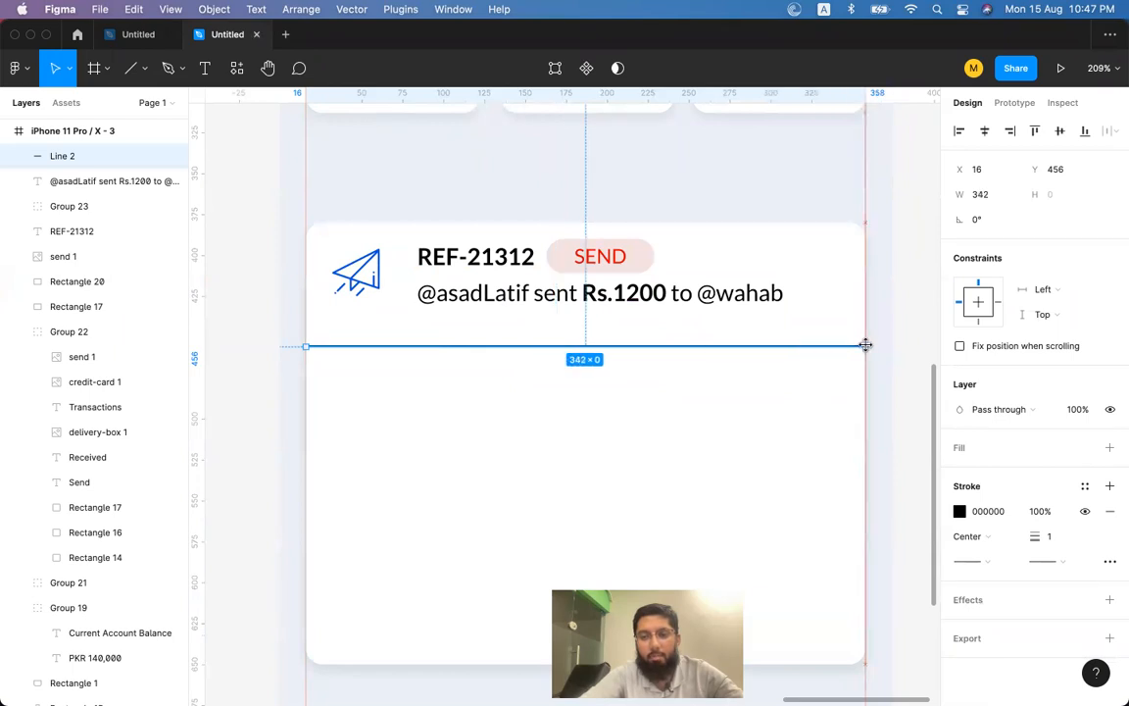
Nudge the first row's description, REF-21312, icon and SEND pill, then raise the divider slightly.
click(504, 296)
shift+click(460, 252)
shift+click(383, 283)
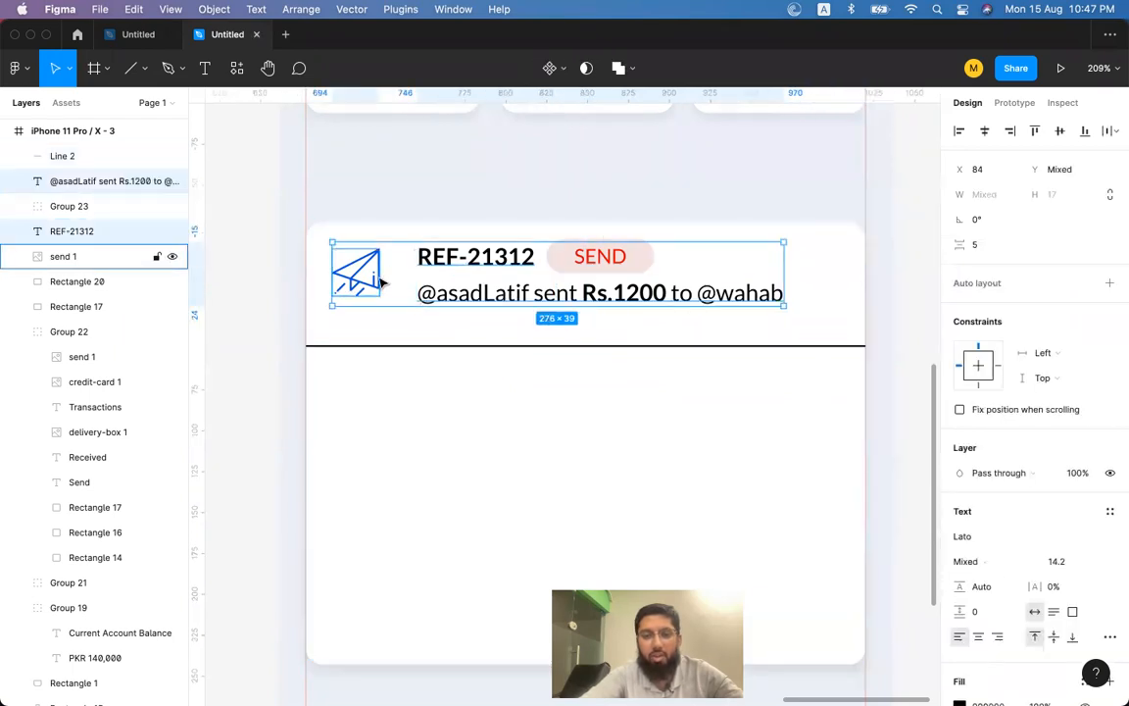
shift+click(582, 262)
key(shift+Down)
key(Up)
key(Up)
key(Up)
click(541, 336)
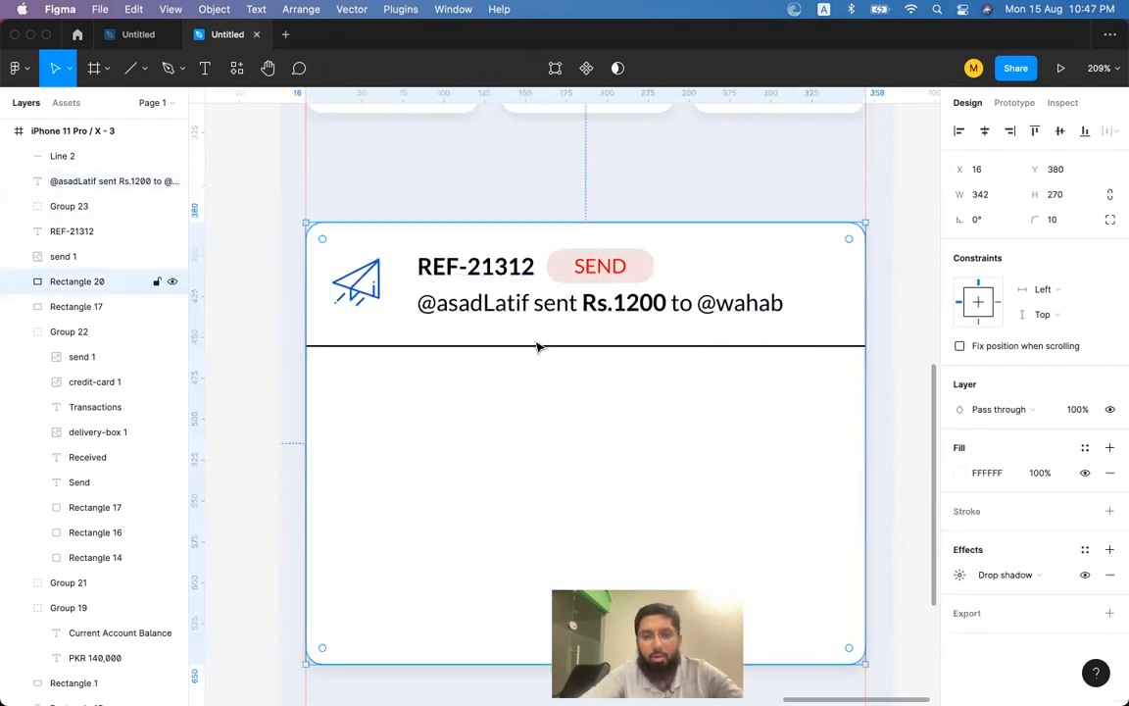
click(537, 347)
key(Up)
key(Up)
key(Up)
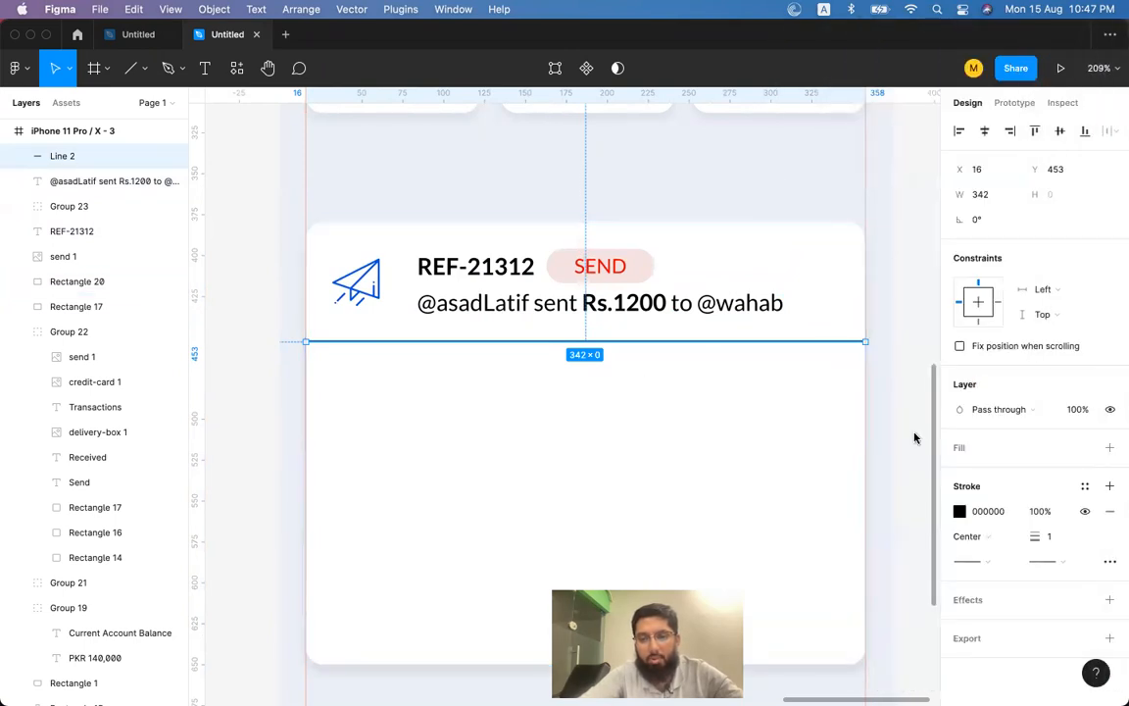
Give the divider line a pale grey DEE3ED stroke.
key(i)
click(865, 164)
key(Escape)
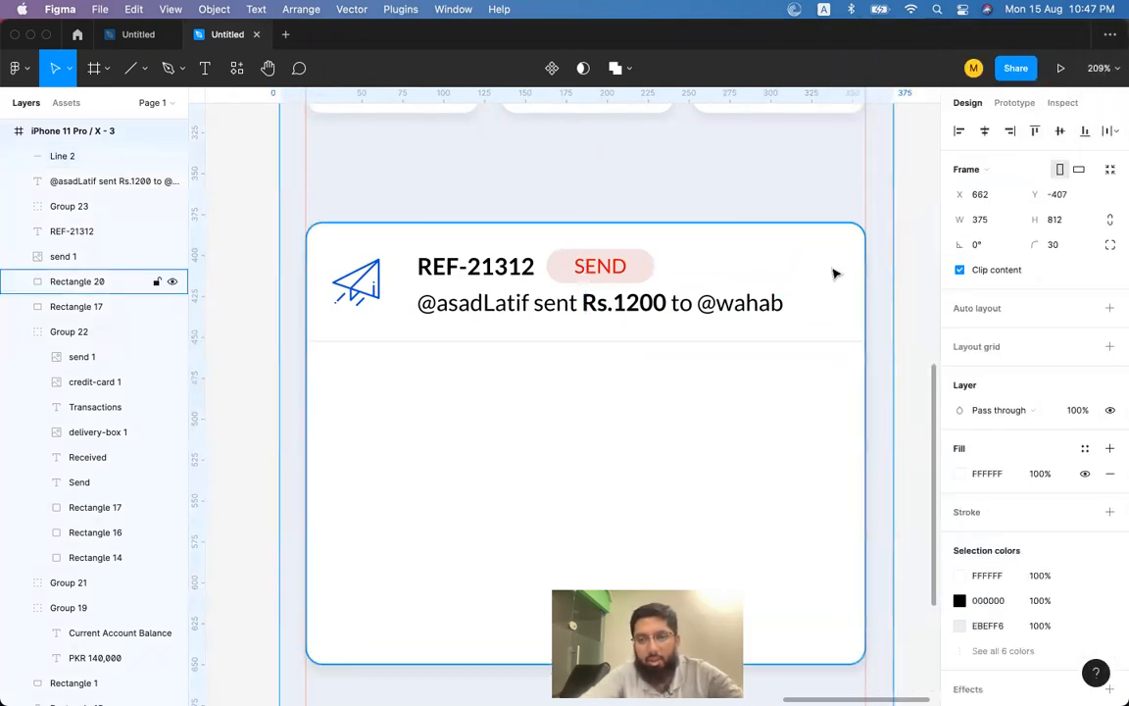
click(895, 350)
click(804, 343)
click(959, 511)
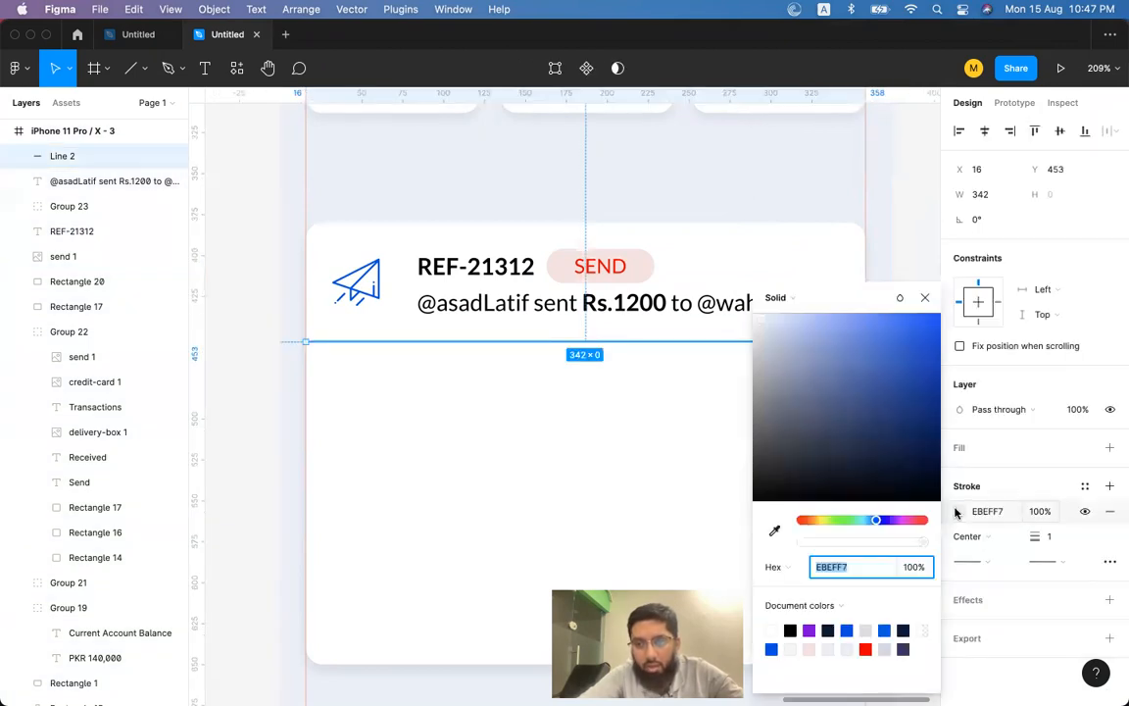
drag(768, 335, 765, 335)
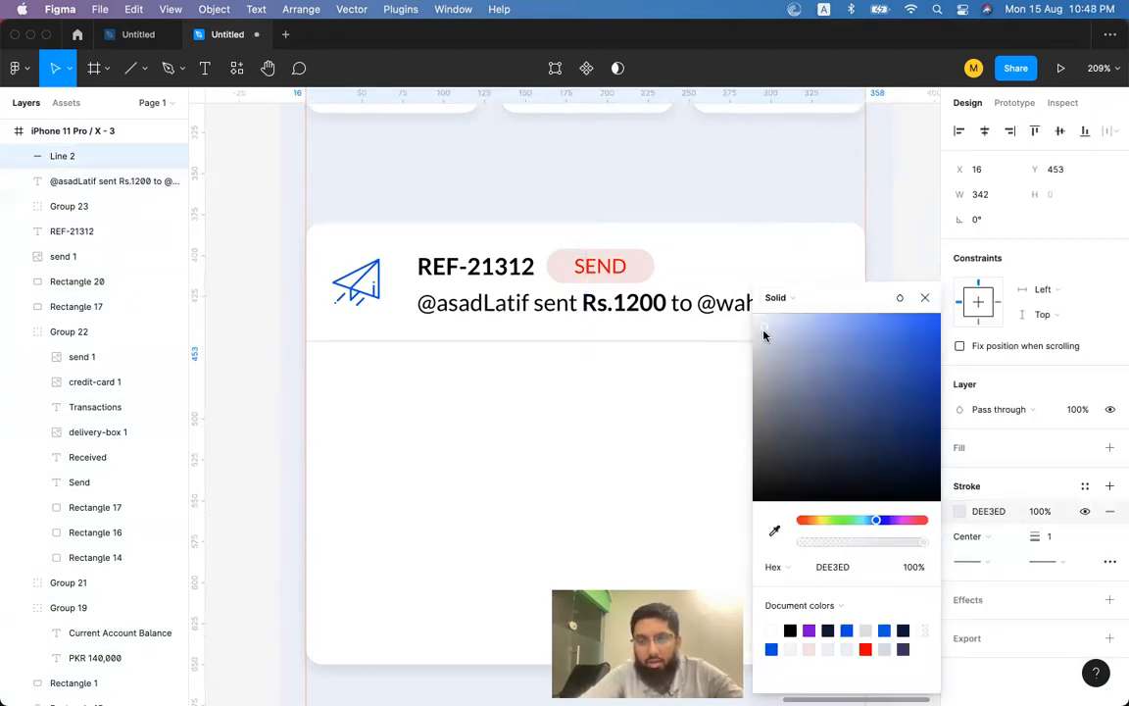
click(925, 297)
click(923, 278)
Select the row's description, REF-21312, SEND pill, send icon and divider together.
click(588, 305)
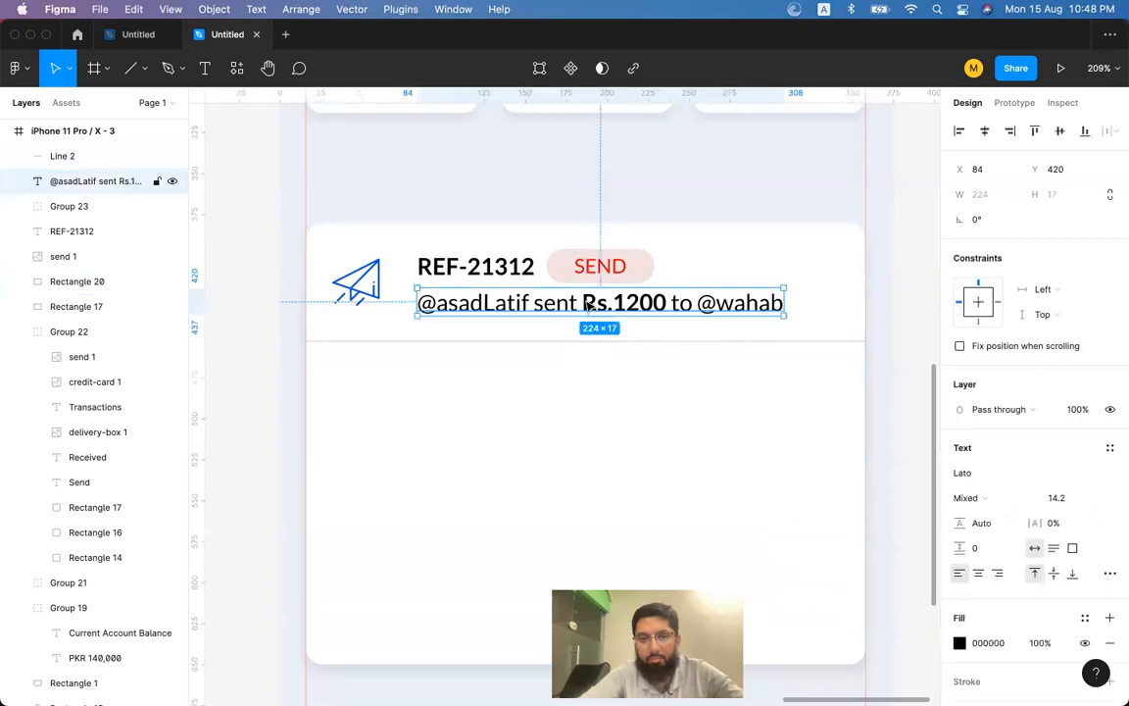
shift+click(476, 263)
shift+click(598, 267)
shift+click(356, 282)
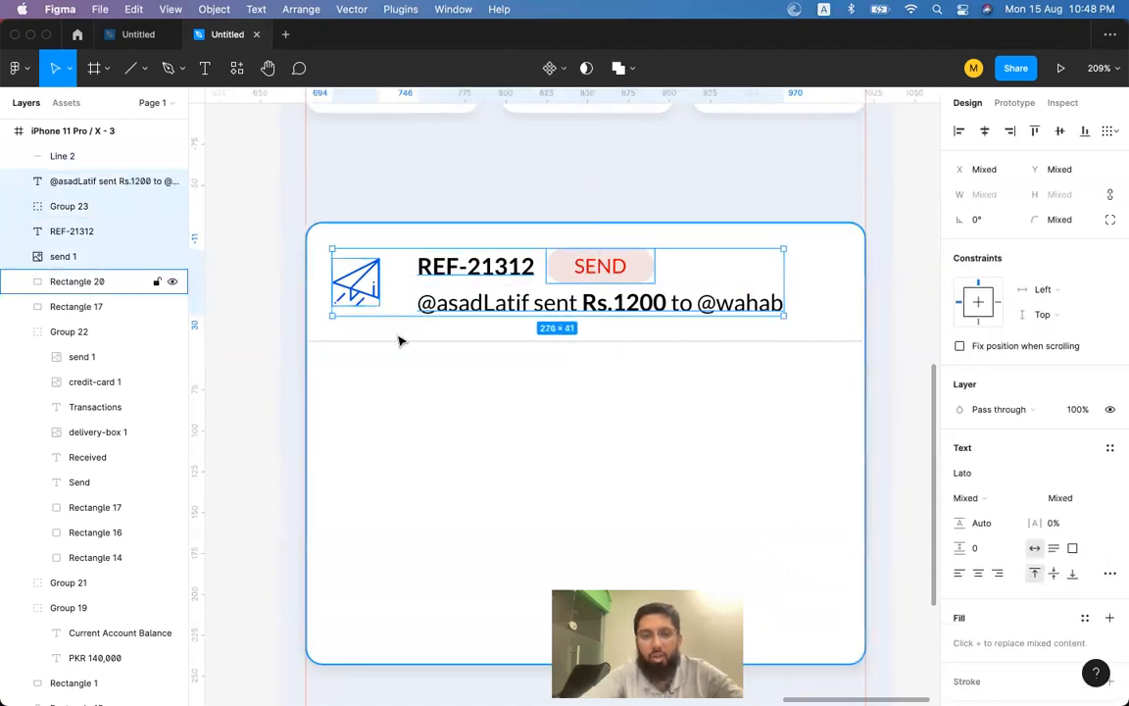
shift+click(404, 342)
Group the row with its divider and duplicate it into identical REF-21312 rows below.
key(super+g)
key(Escape)
click(565, 284)
drag(614, 271, 602, 386)
key(super+d)
key(super+d)
Lengthen the white card background to 342×334 to fit all rows.
scroll(602, 387, down, 3)
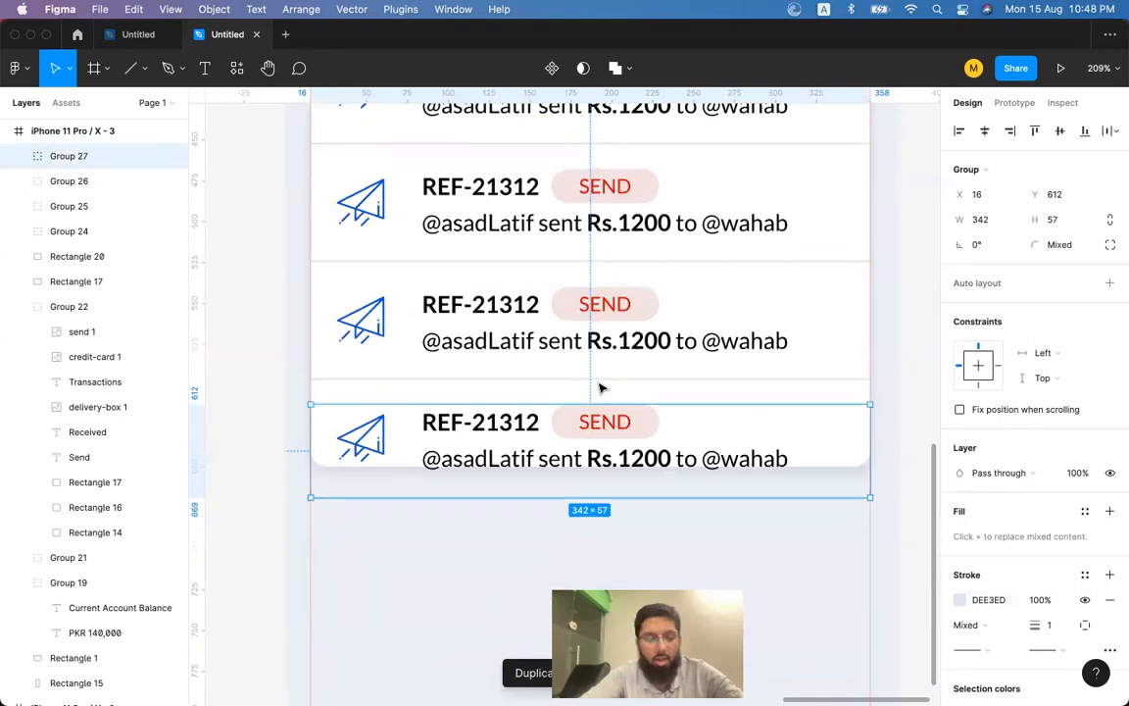
scroll(850, 391, right, 2)
click(843, 385)
click(791, 338)
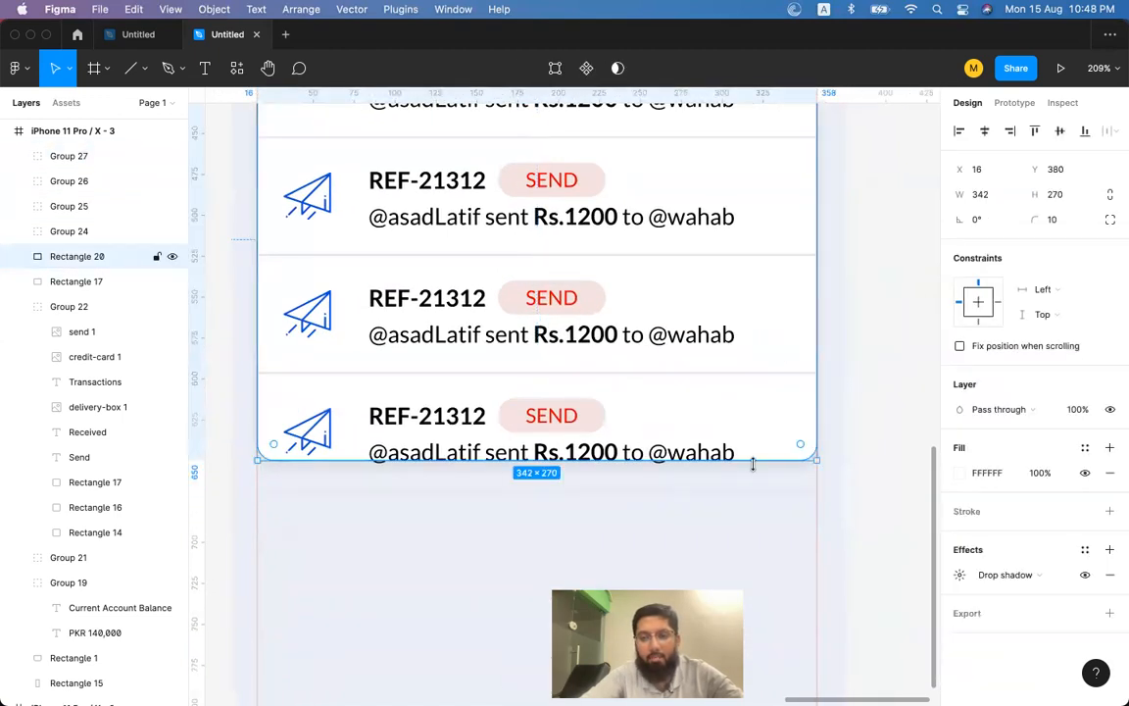
drag(753, 461, 741, 563)
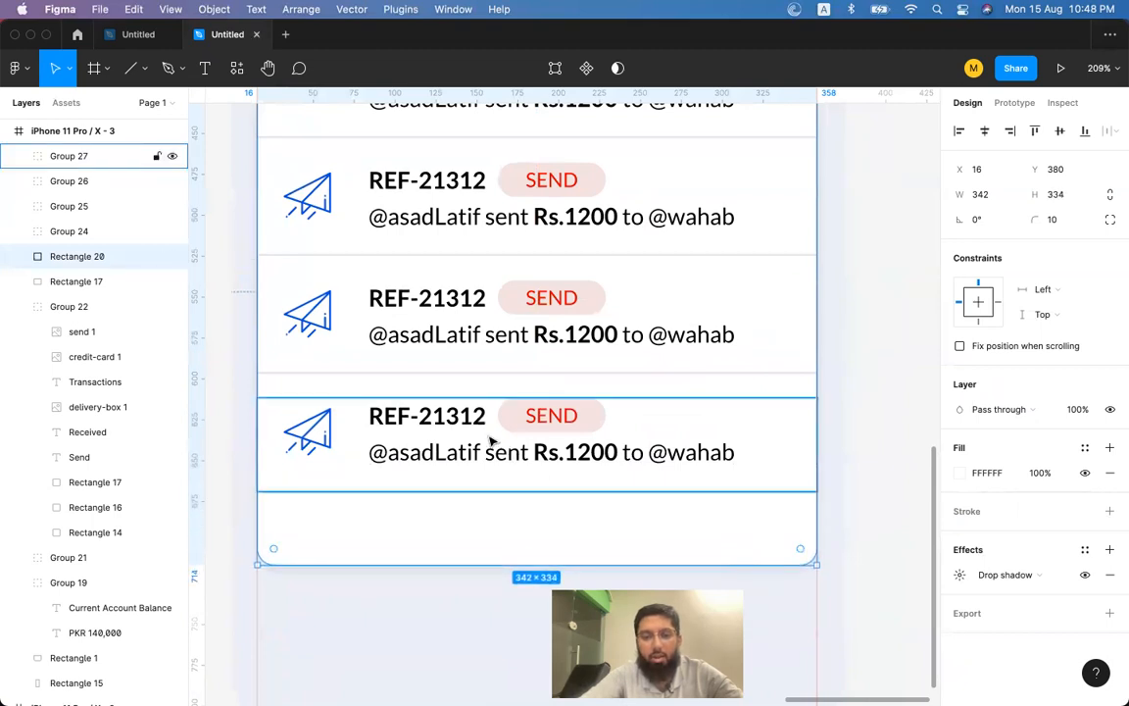
scroll(491, 444, down, 3)
Paste a copy of the REF-21312 text into the bottom row and retype it as 'View All Transactions'.
scroll(485, 439, down, 3)
double_click(464, 431)
double_click(455, 428)
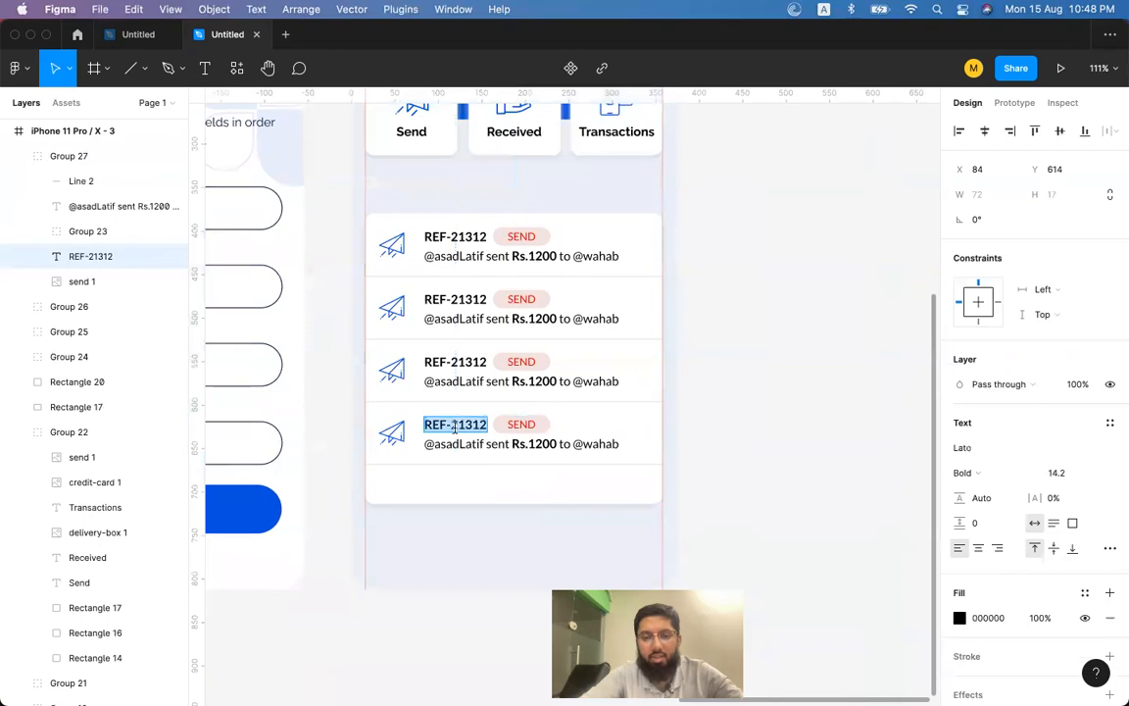
key(Escape)
key(ctrl+v)
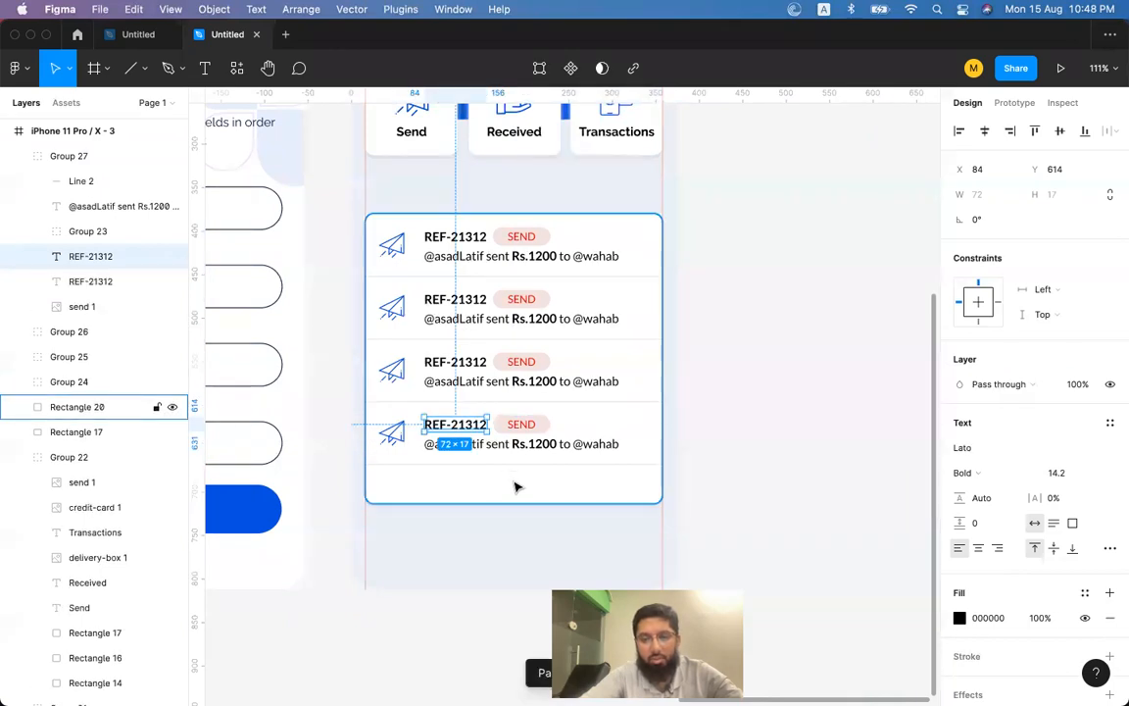
drag(488, 432, 517, 494)
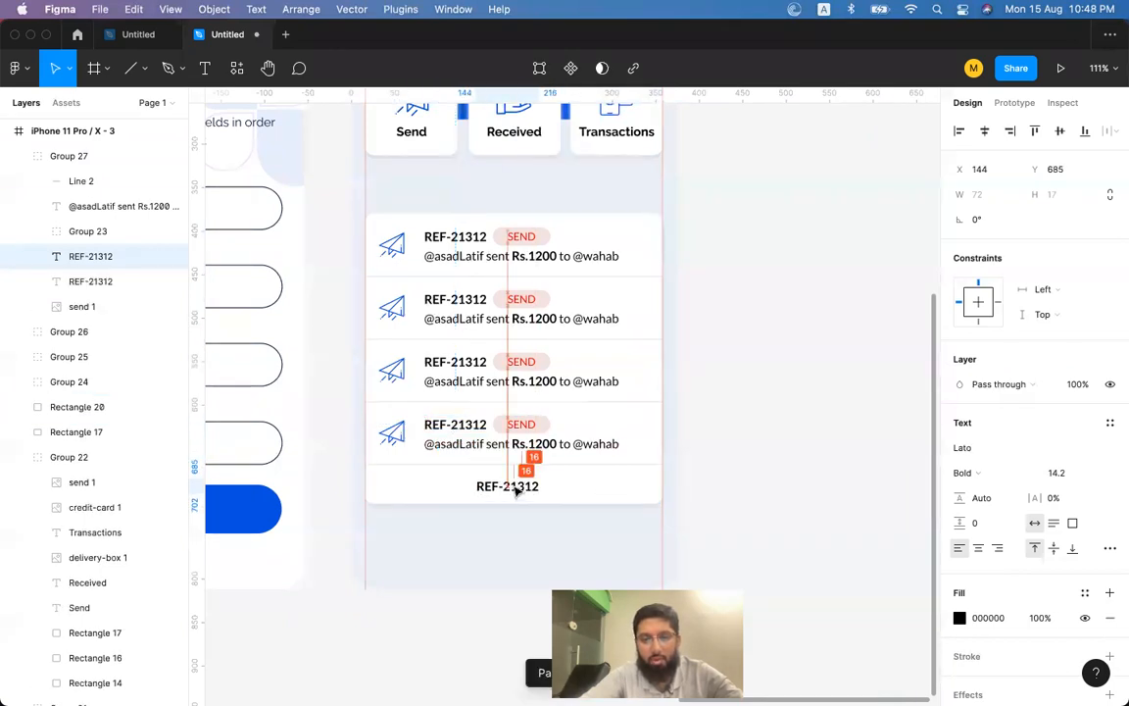
double_click(515, 491)
text(View All Transactions)
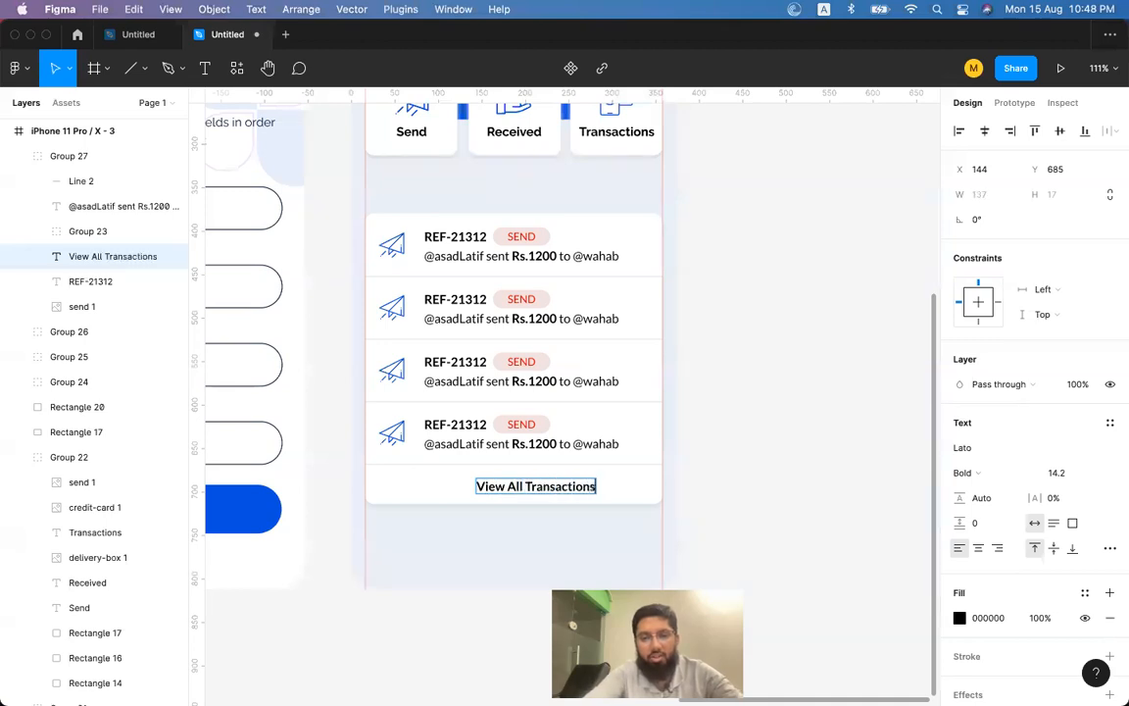
key(Escape)
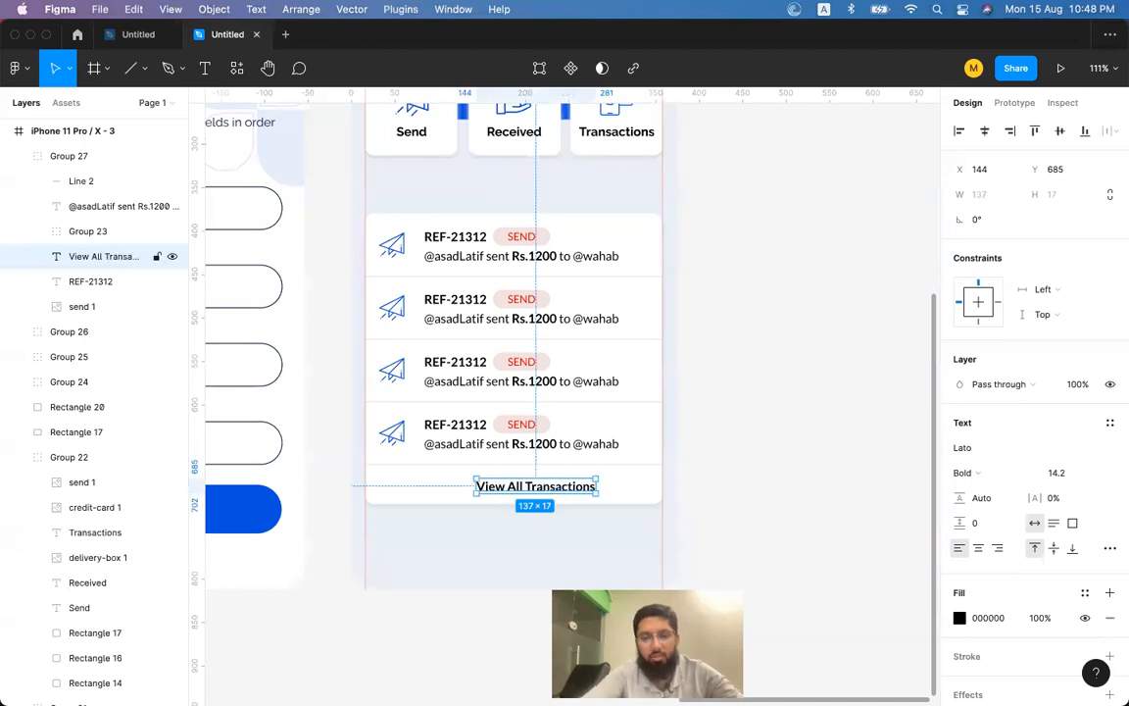
Centre the link text in the card and colour it with the blue button colour.
click(982, 549)
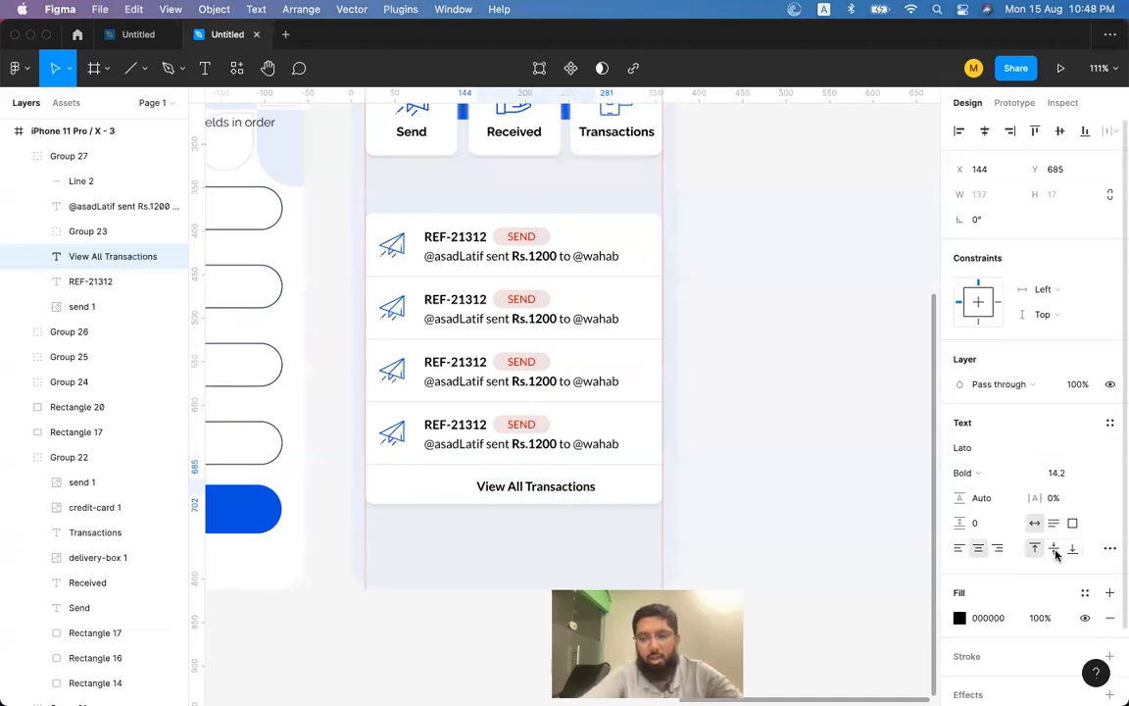
click(984, 130)
key(i)
click(282, 510)
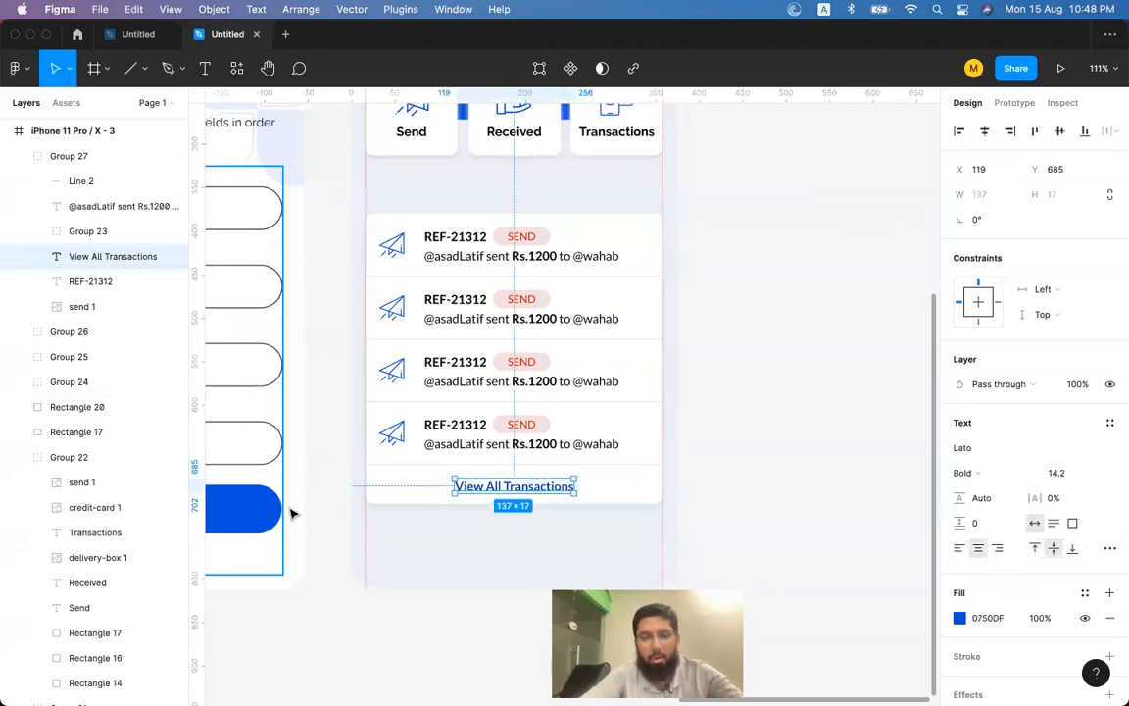
click(794, 441)
Move the link out of the row group into the phone frame and nudge it up 2 px.
click(535, 487)
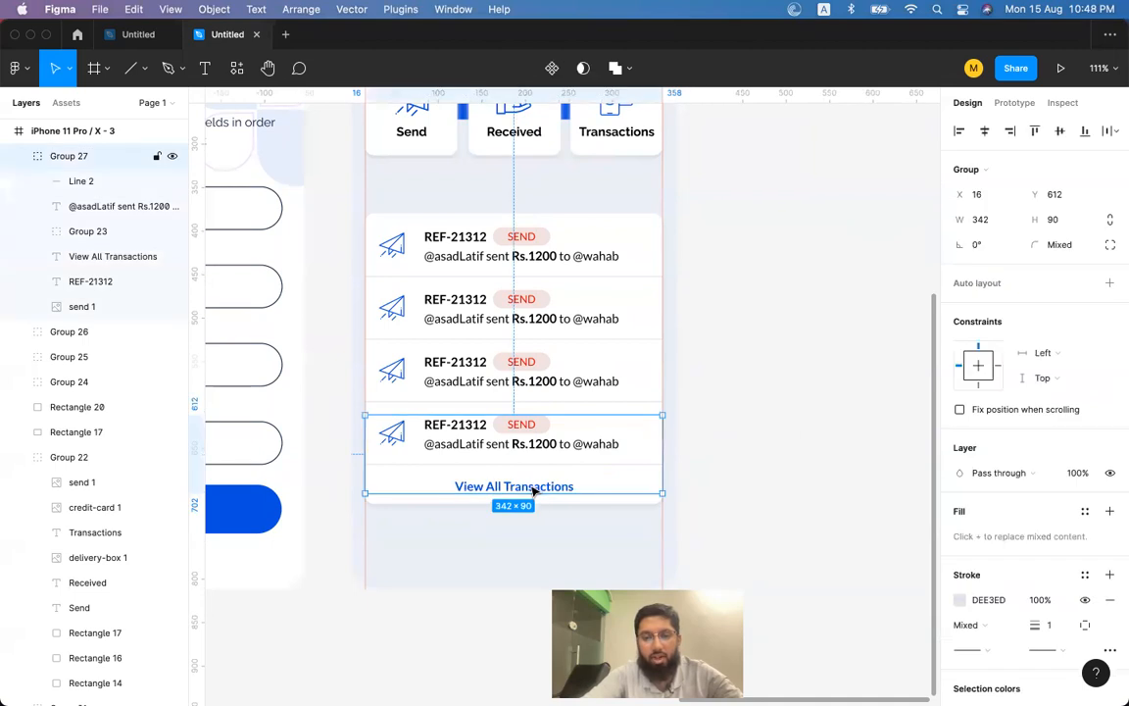
double_click(535, 489)
key(Delete)
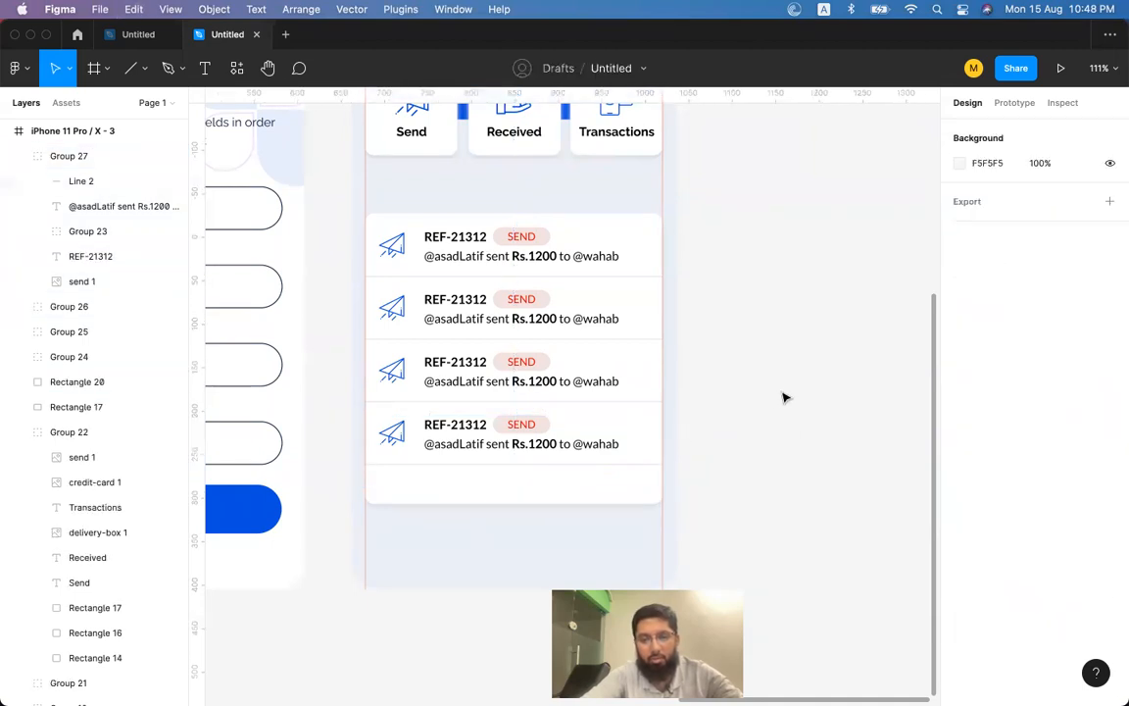
text(View All Transactions)
shift+click(609, 479)
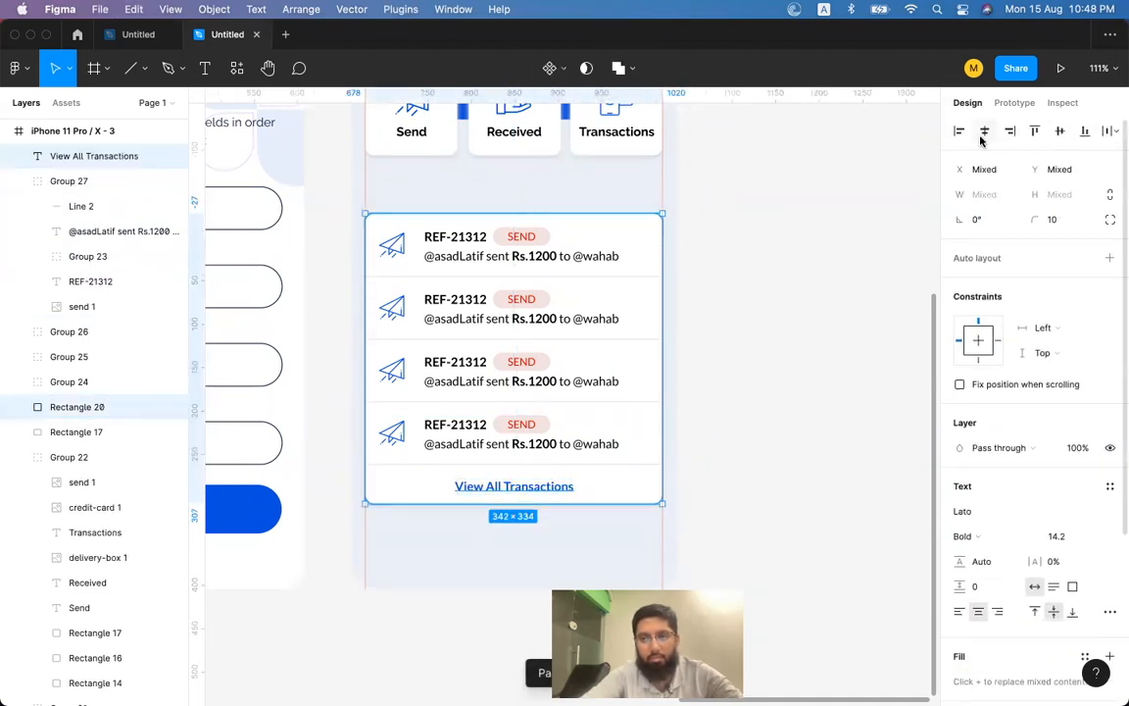
click(920, 366)
click(550, 495)
key(Up)
key(Up)
click(825, 396)
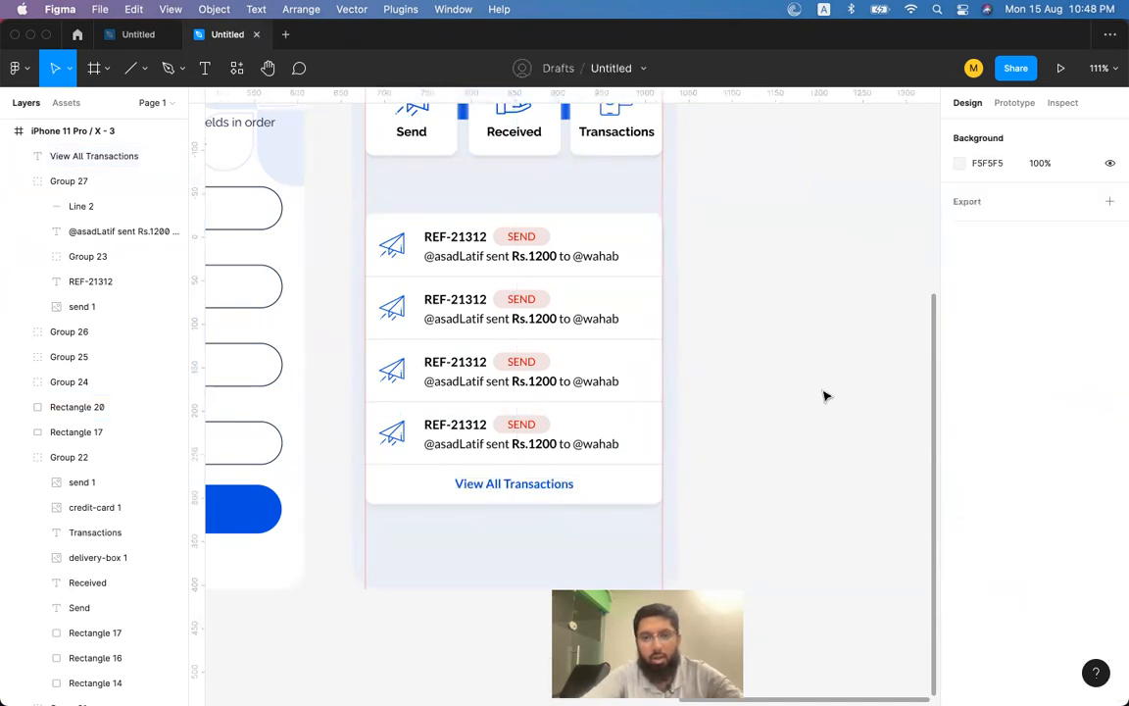
scroll(587, 282, up, 3)
scroll(588, 282, left, 2)
Copy the Open Your Account title and place it centred above the transaction rows.
scroll(601, 146, left, 3)
scroll(601, 146, down, 1)
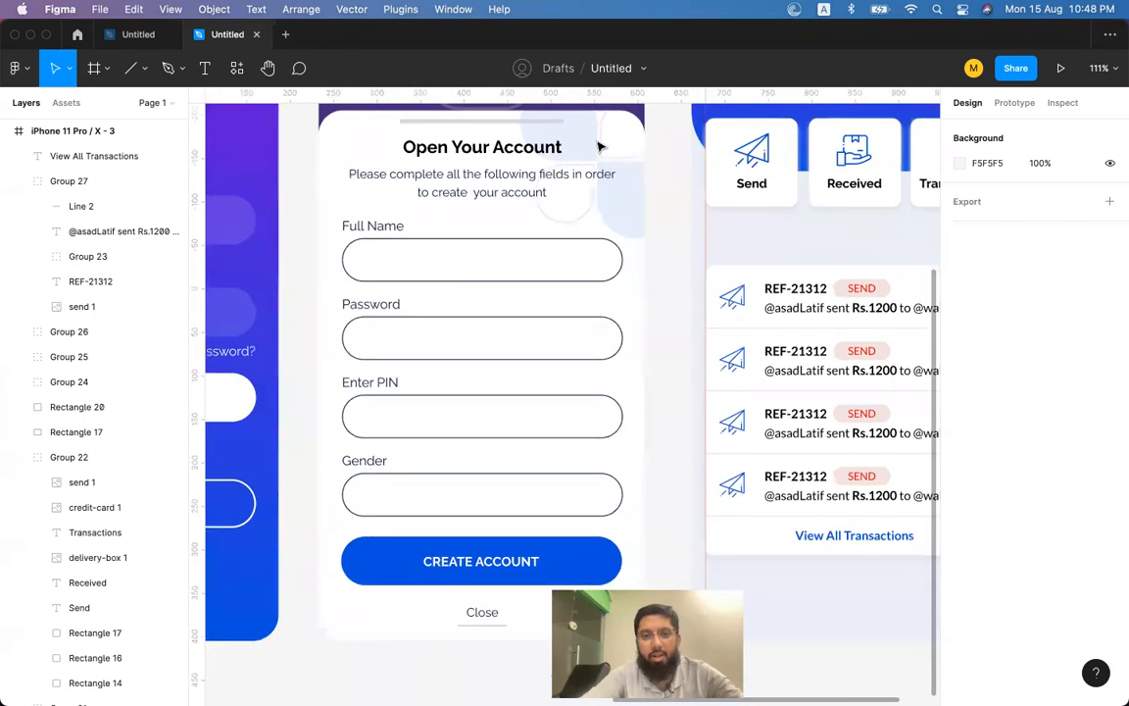
double_click(520, 149)
key(ctrl+c)
scroll(615, 274, right, 5)
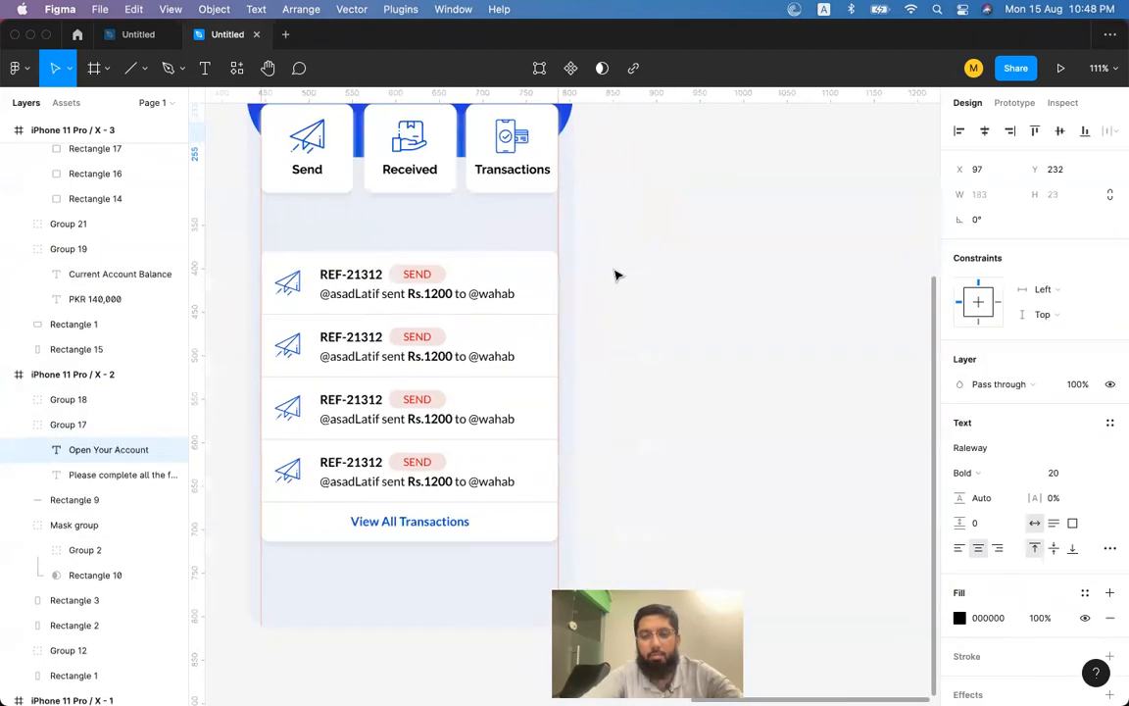
click(645, 280)
key(ctrl+v)
drag(582, 399, 427, 230)
click(802, 216)
Retype the pasted title as 'Transactions'.
double_click(426, 231)
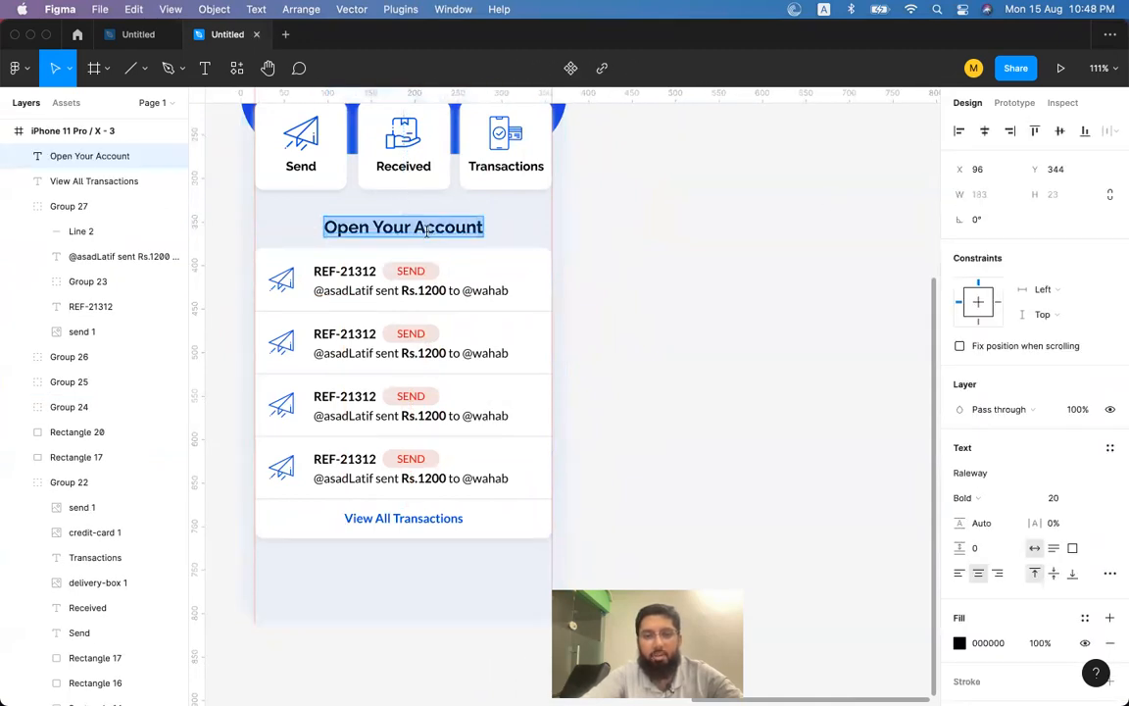
text(Trans)
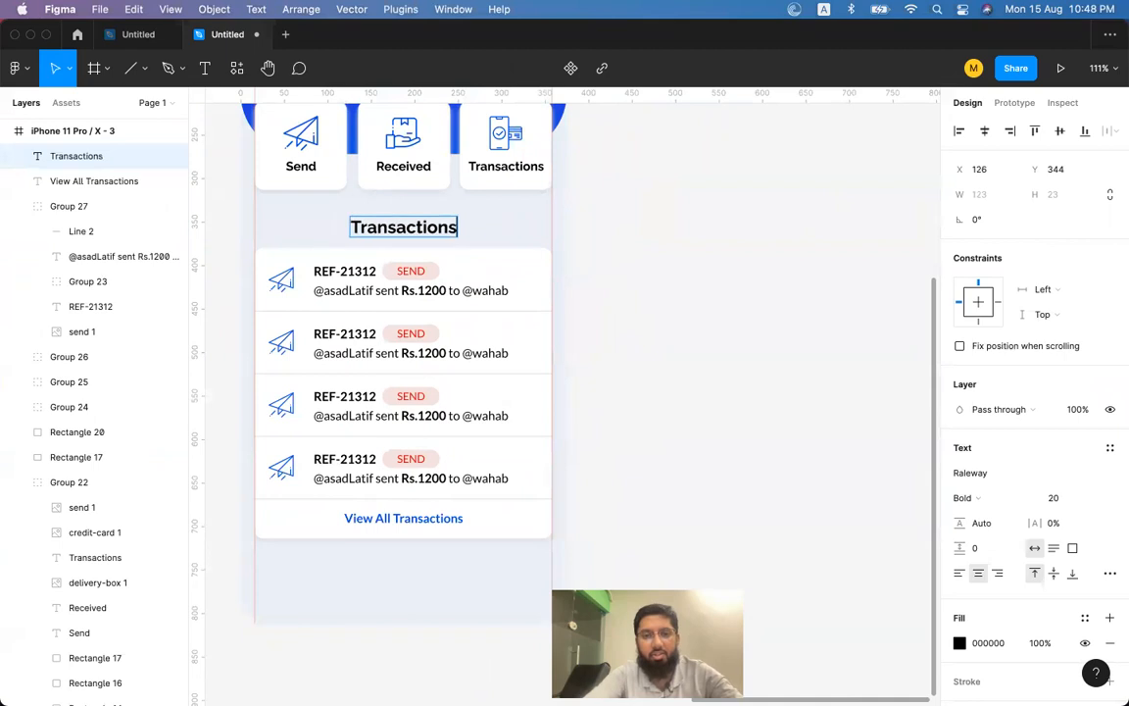
text(actions)
key(Escape)
shift+click(400, 291)
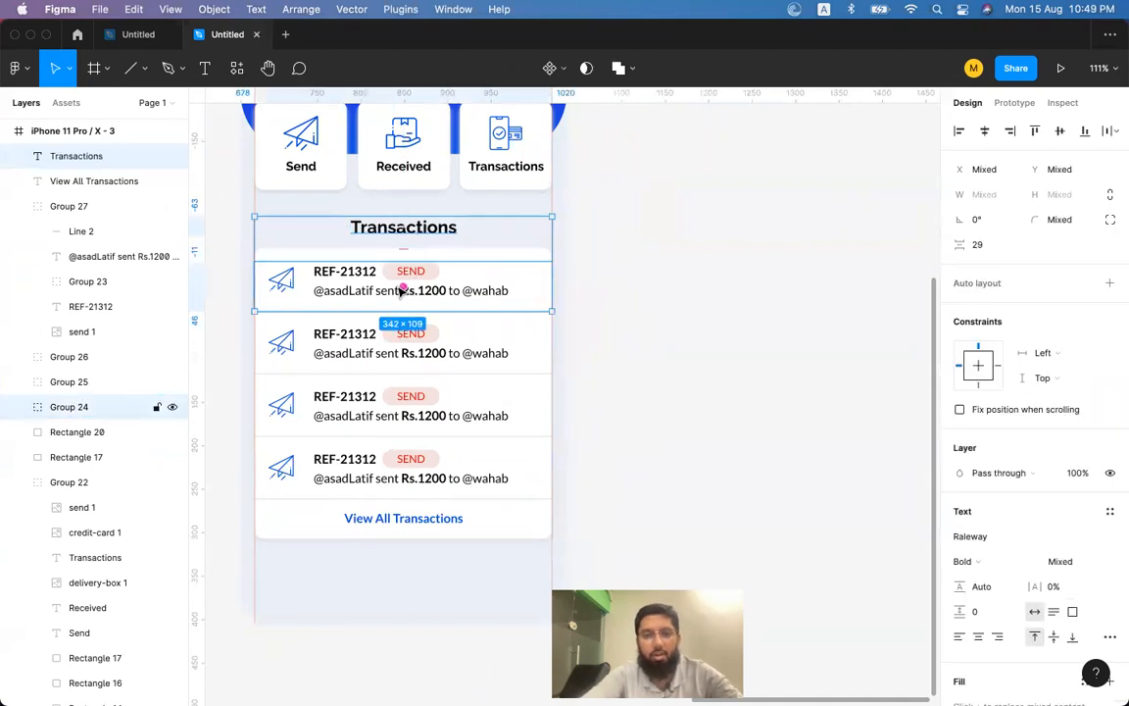
Group the four transaction rows, the View All Transactions link and the card background.
click(657, 294)
click(384, 290)
shift+click(380, 349)
shift+click(374, 411)
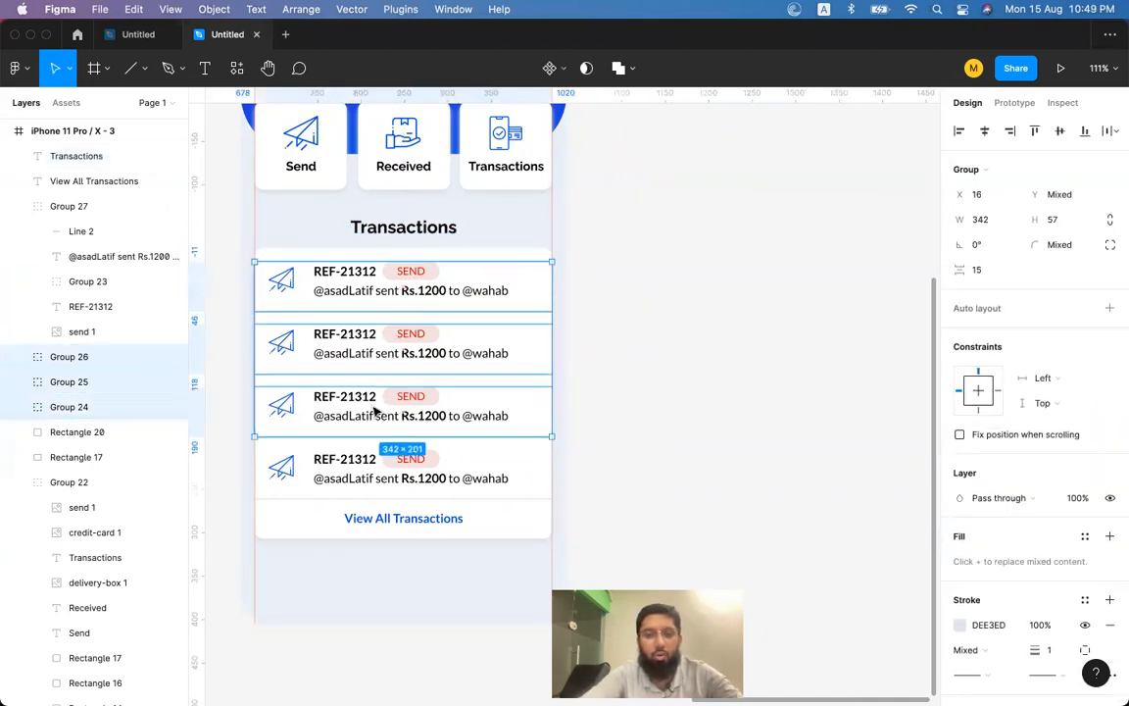
shift+click(360, 461)
shift+click(306, 517)
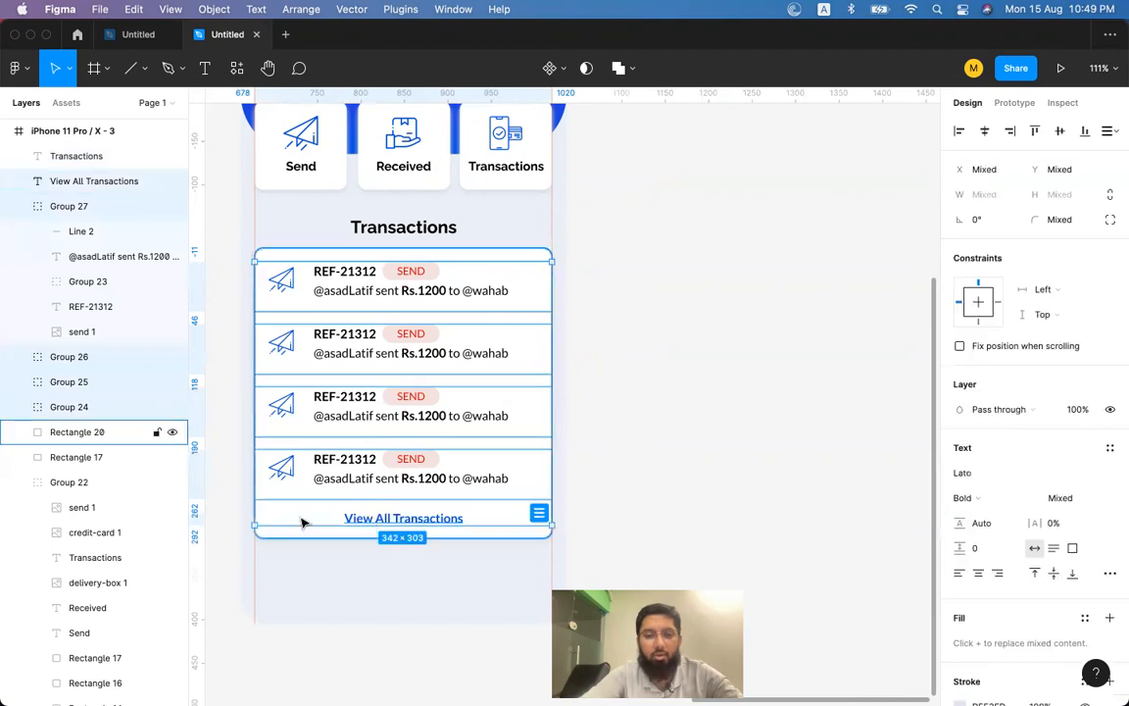
shift+click(302, 522)
key(super+g)
click(663, 407)
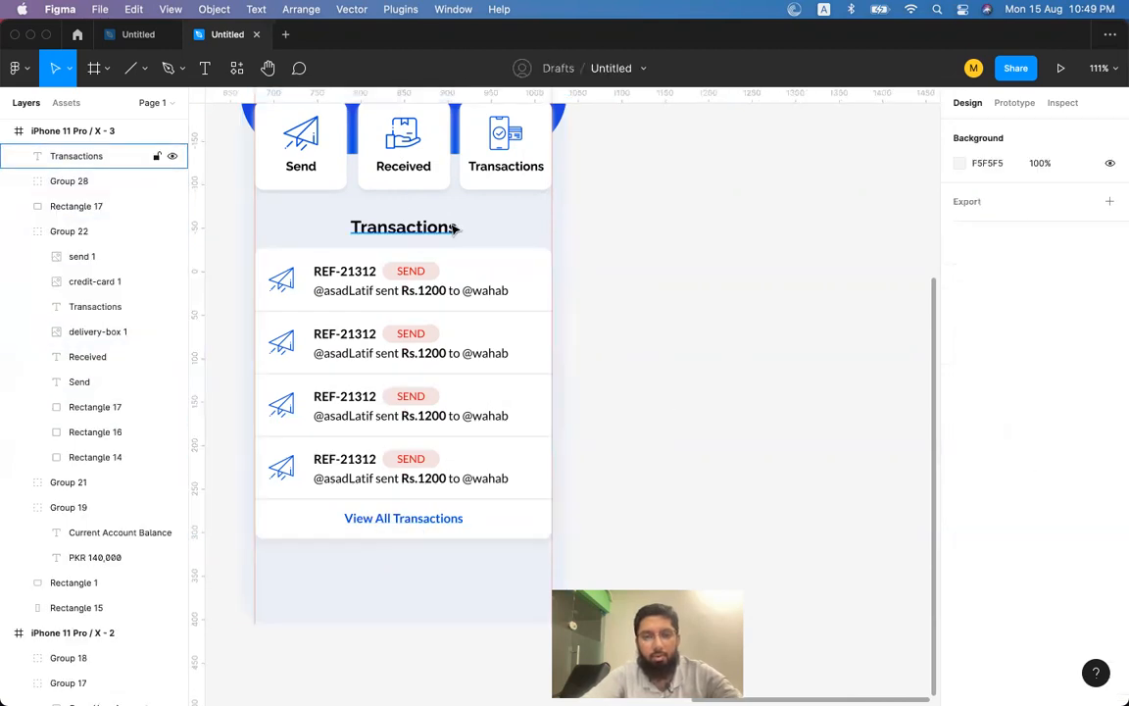
Group the Transactions heading with the card group.
click(454, 232)
shift+click(454, 292)
key(super+g)
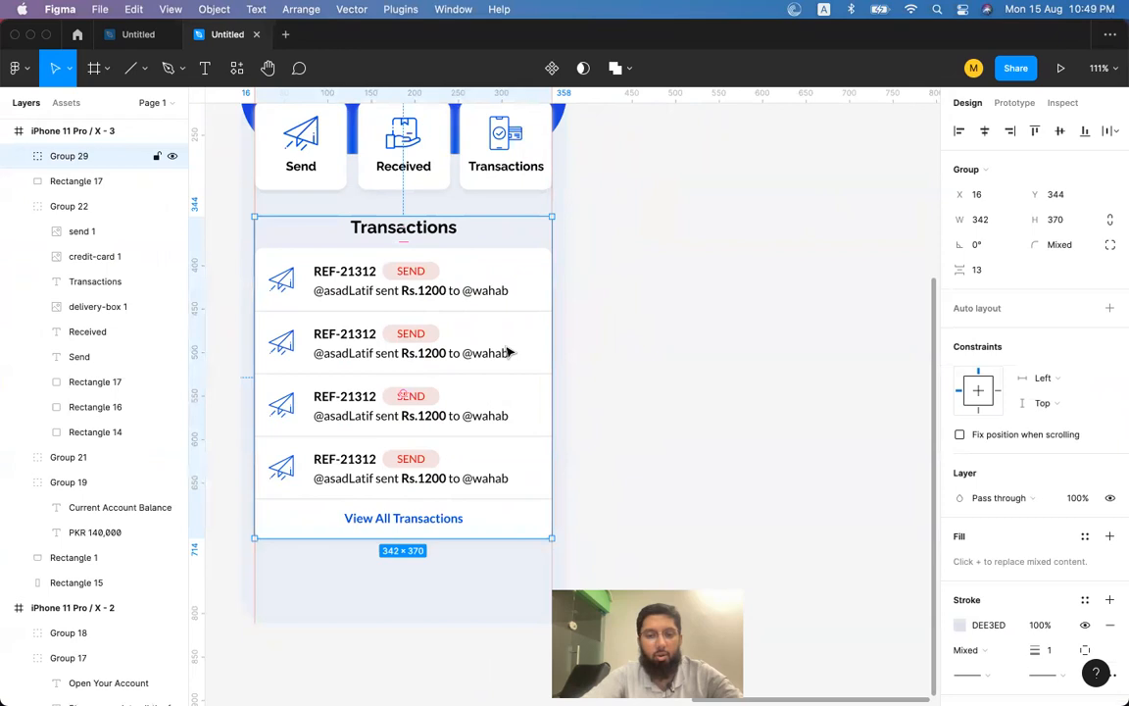
scroll(507, 343, down, 3)
scroll(507, 351, up, 3)
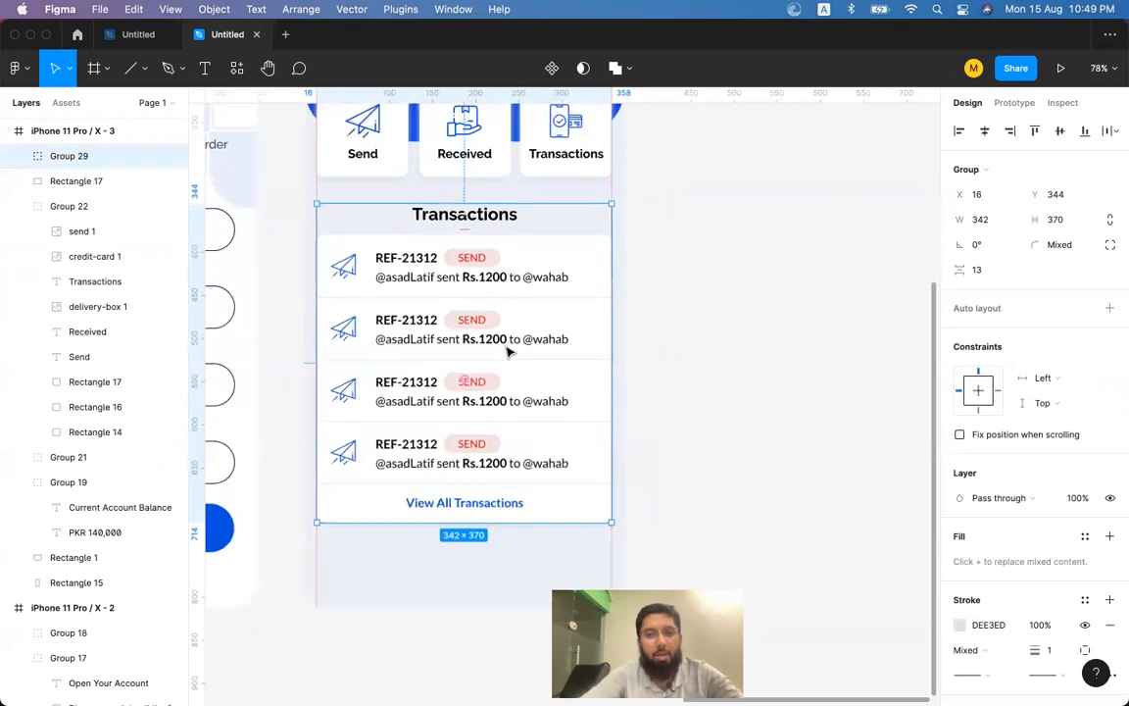
scroll(507, 351, up, 5)
click(786, 366)
click(590, 405)
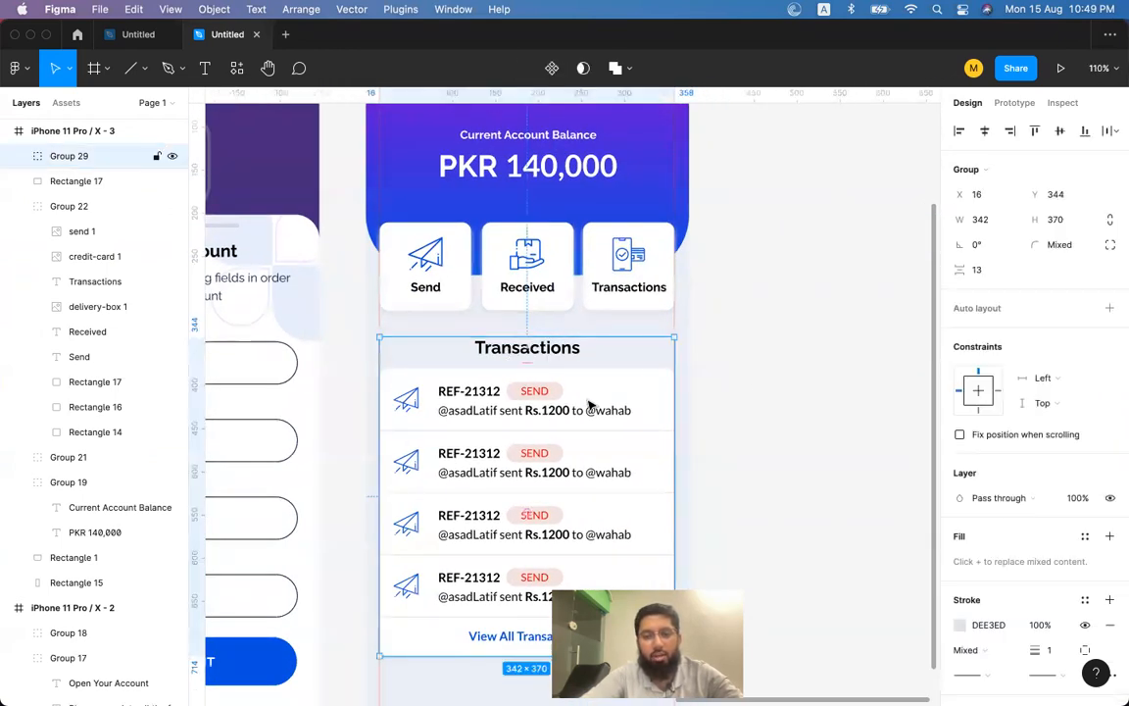
Move the card group up to Y 200 and delete the leftover rectangle behind it.
double_click(661, 380)
drag(646, 397, 832, 341)
key(super+z)
drag(618, 417, 623, 249)
key(super+z)
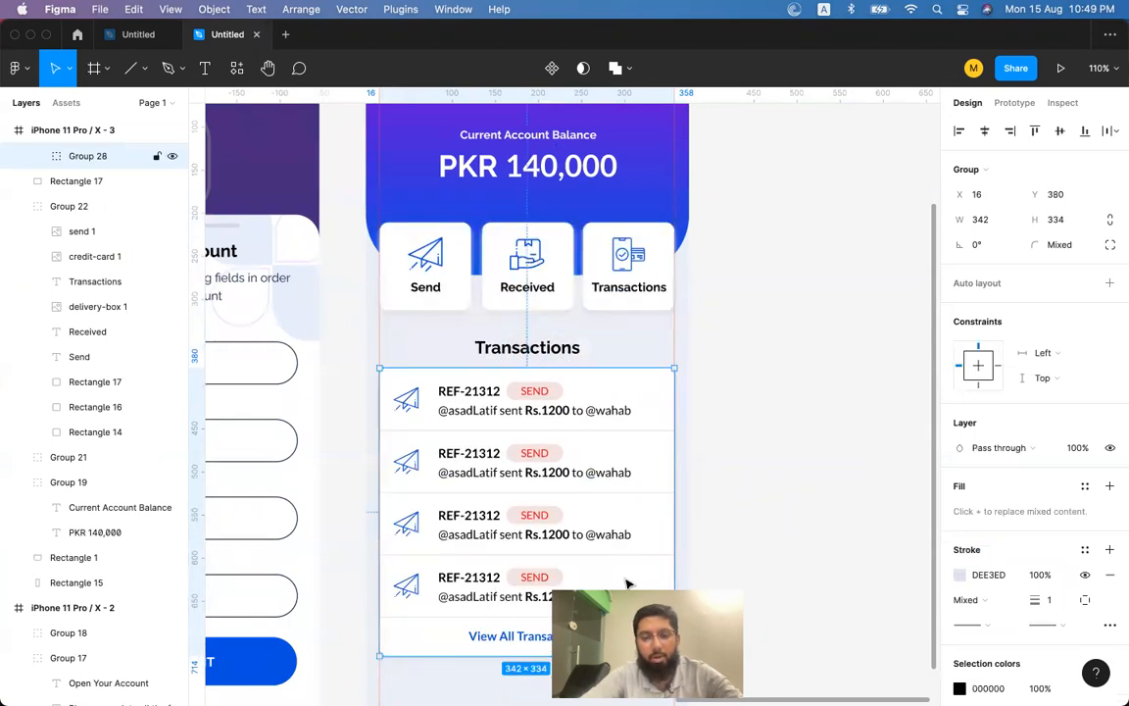
drag(631, 507, 629, 352)
click(625, 551)
key(Delete)
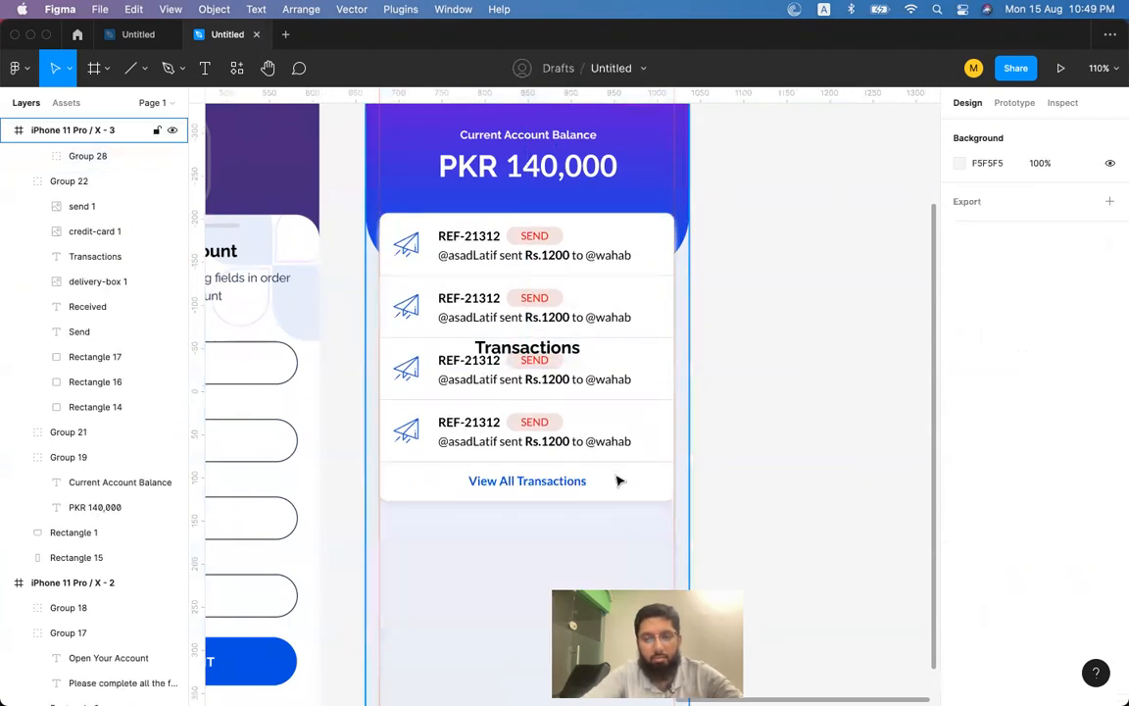
Move the card group back down just beneath the Transactions heading.
click(620, 470)
drag(628, 435, 630, 560)
key(super+z)
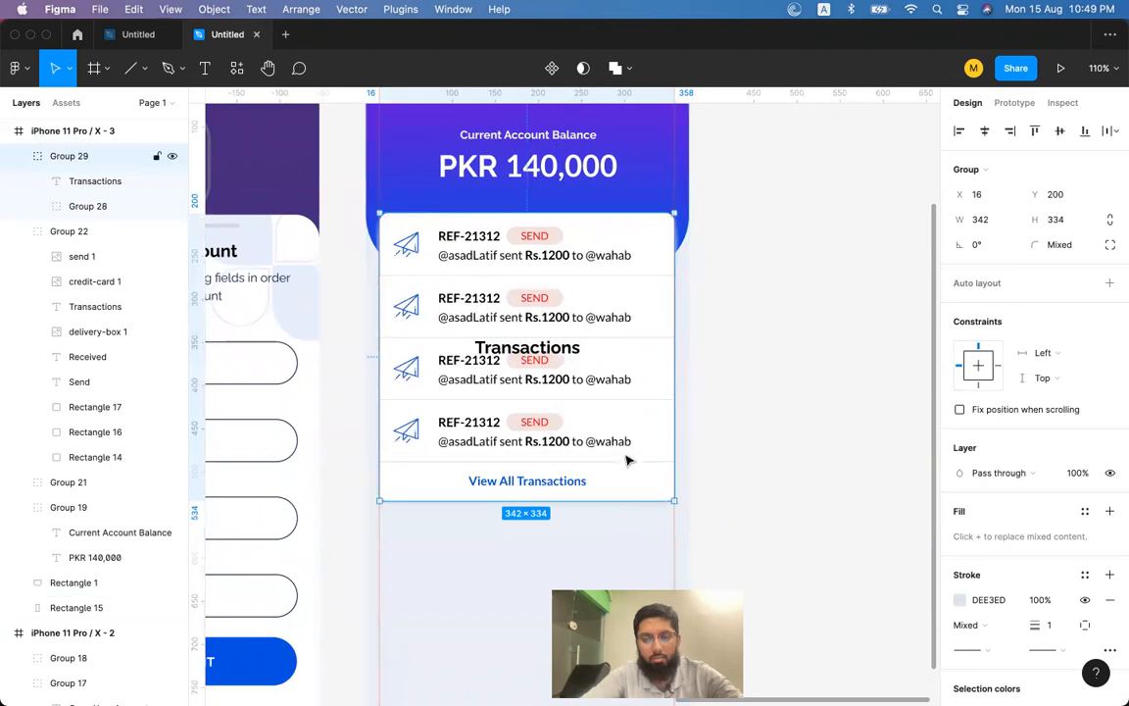
double_click(629, 448)
drag(633, 473, 628, 626)
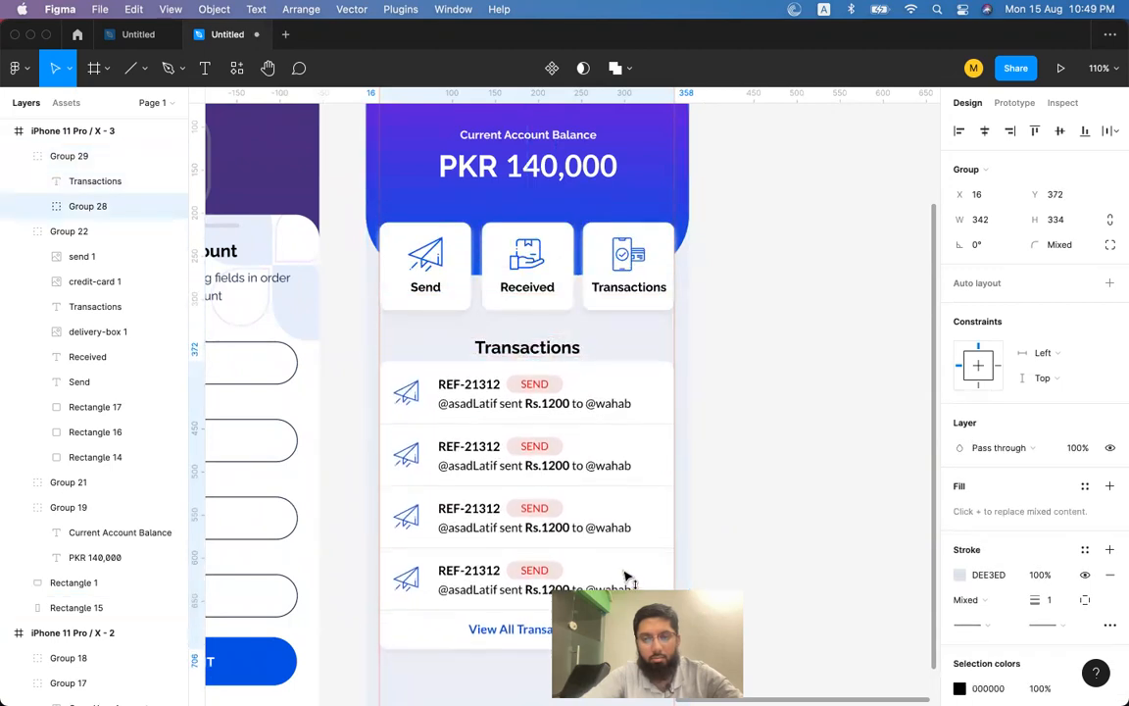
click(731, 437)
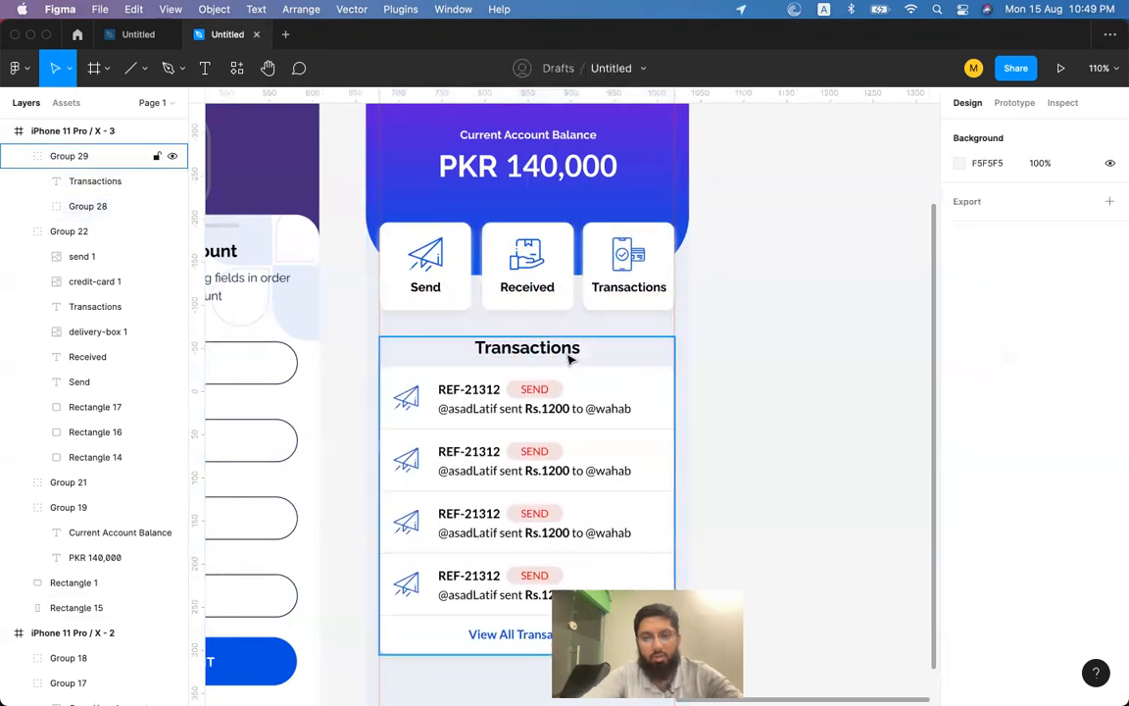
click(566, 361)
click(852, 250)
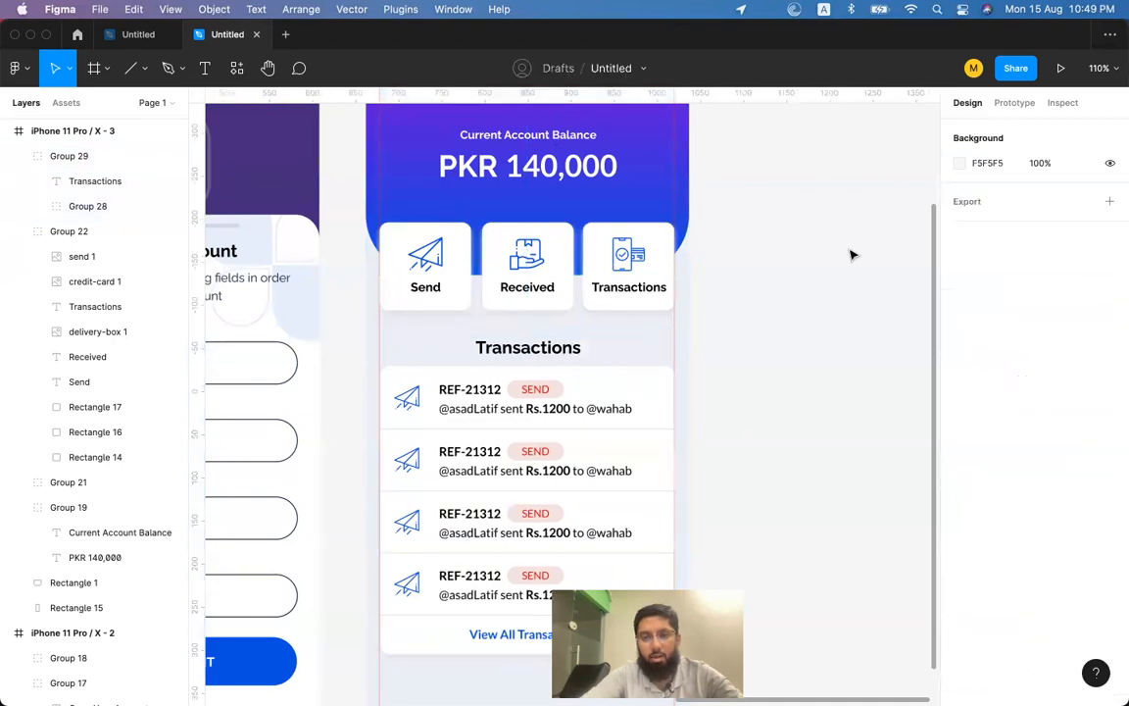
scroll(852, 250, down, 5)
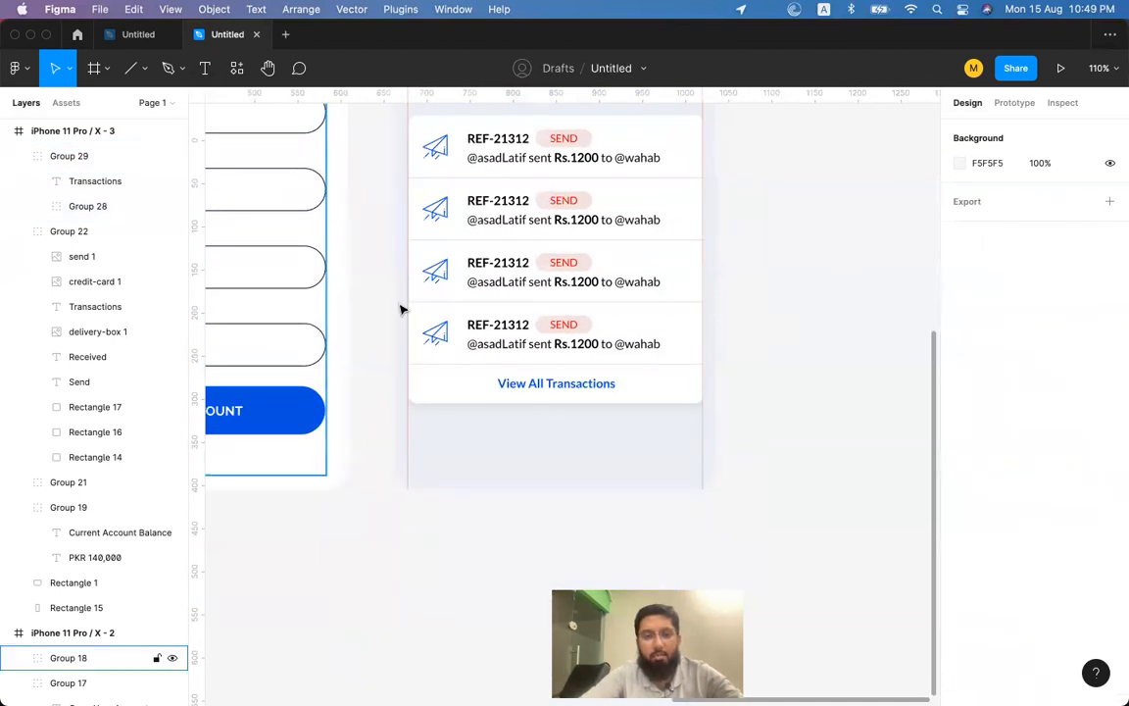
Duplicate the Home frame's background rectangle.
click(552, 431)
key(super+d)
scroll(552, 440, up, 8)
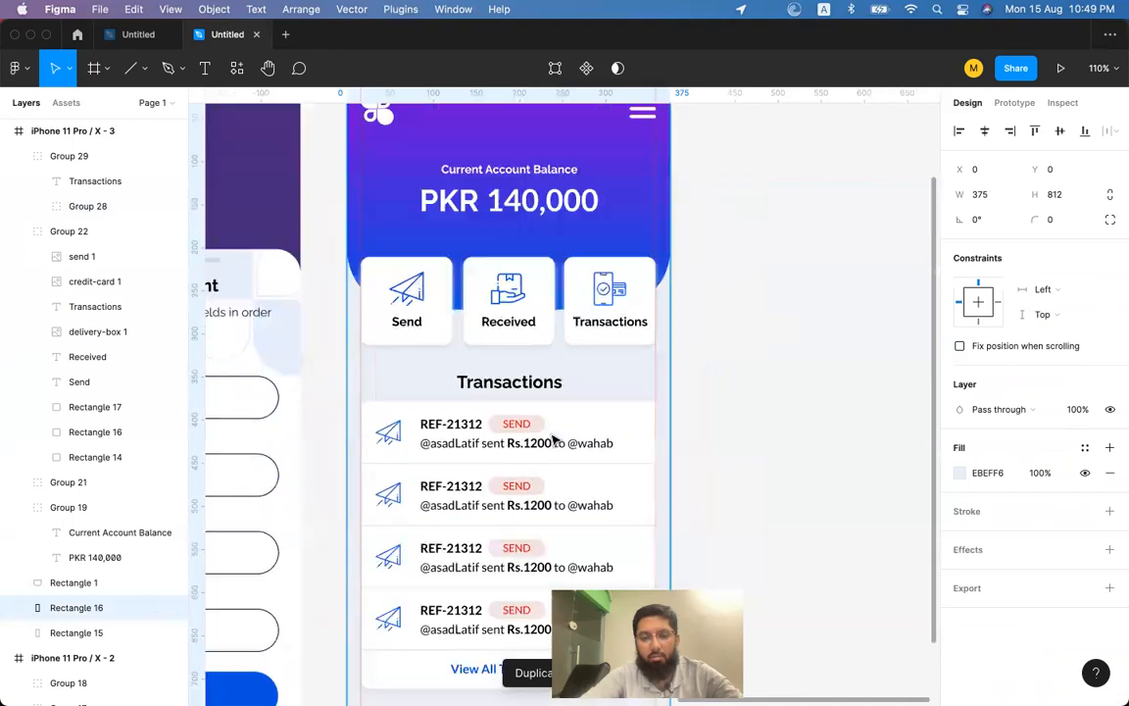
click(509, 147)
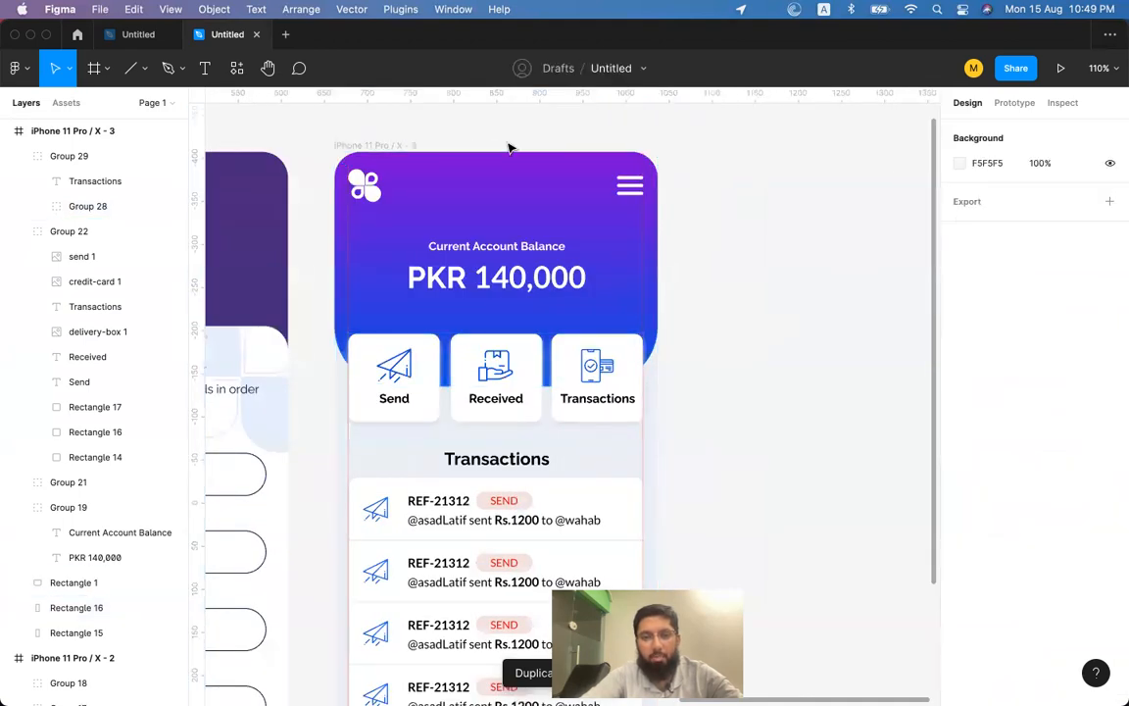
scroll(499, 542, down, 7)
Inspect the full-height background and the 375×67 bottom strip, then return to Chrome's Flaticon page.
click(524, 475)
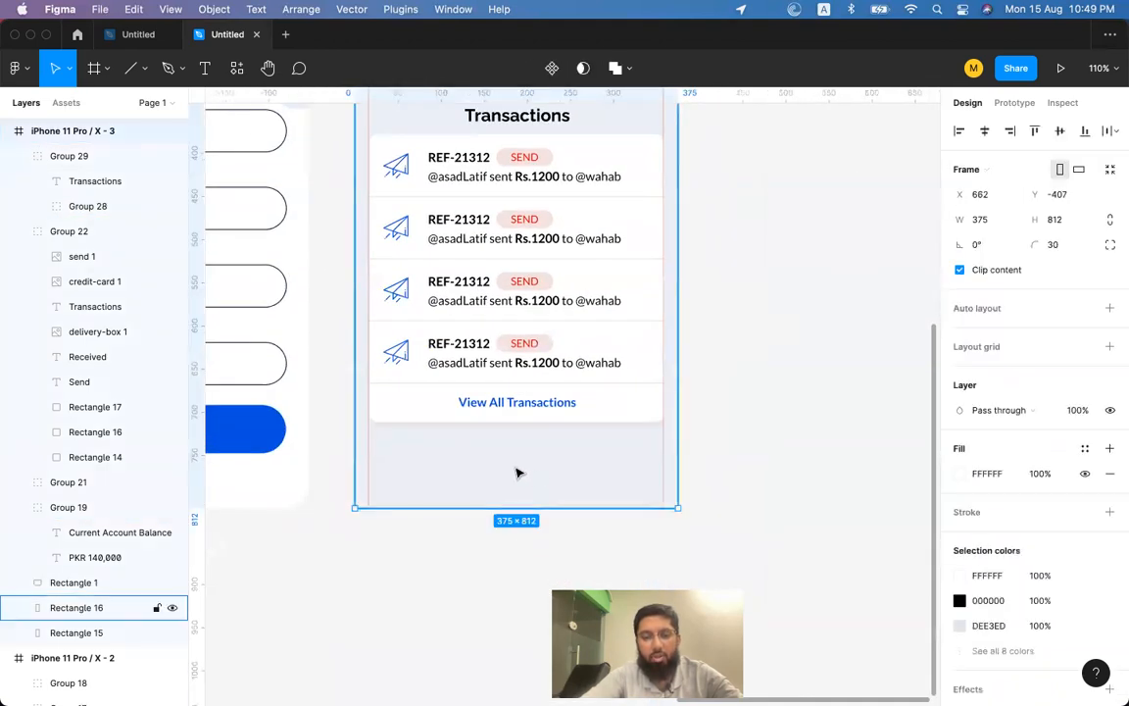
scroll(517, 472, down, 5)
scroll(531, 210, up, 2)
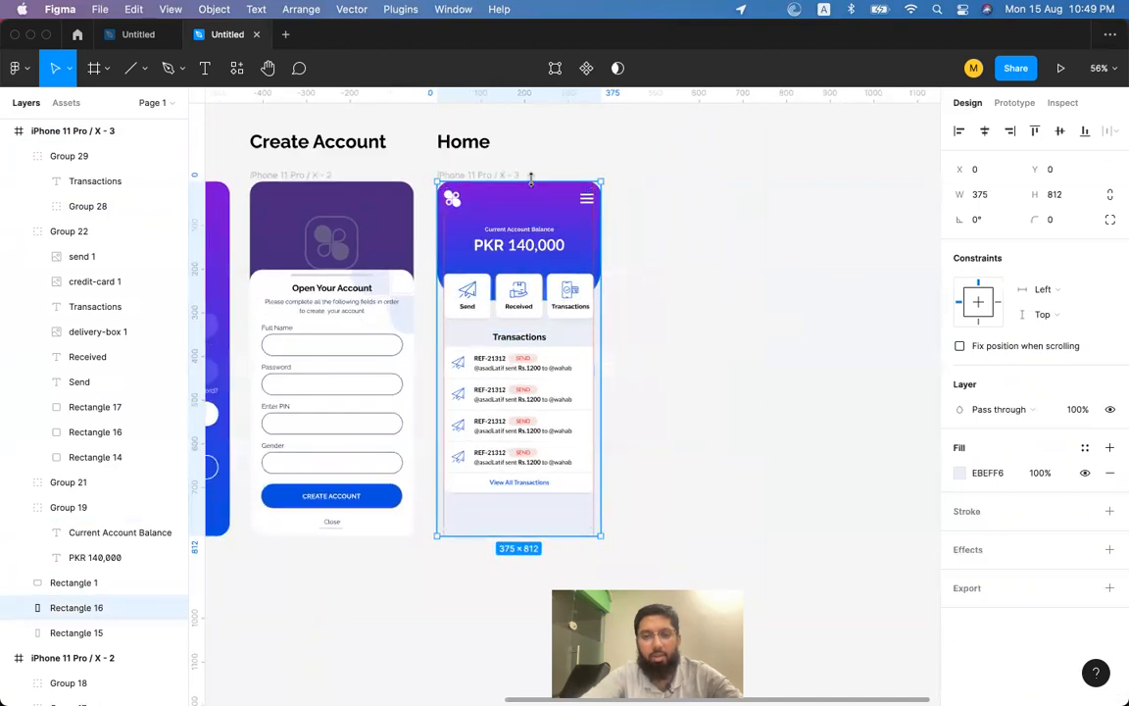
click(546, 515)
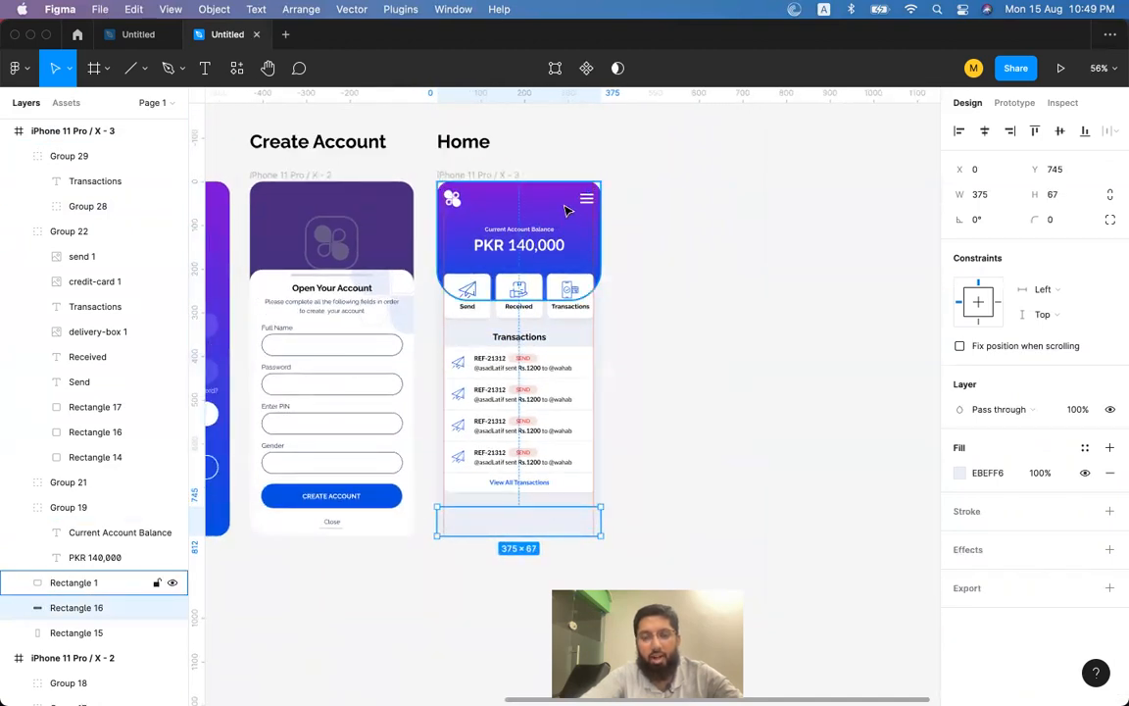
key(super+Tab)
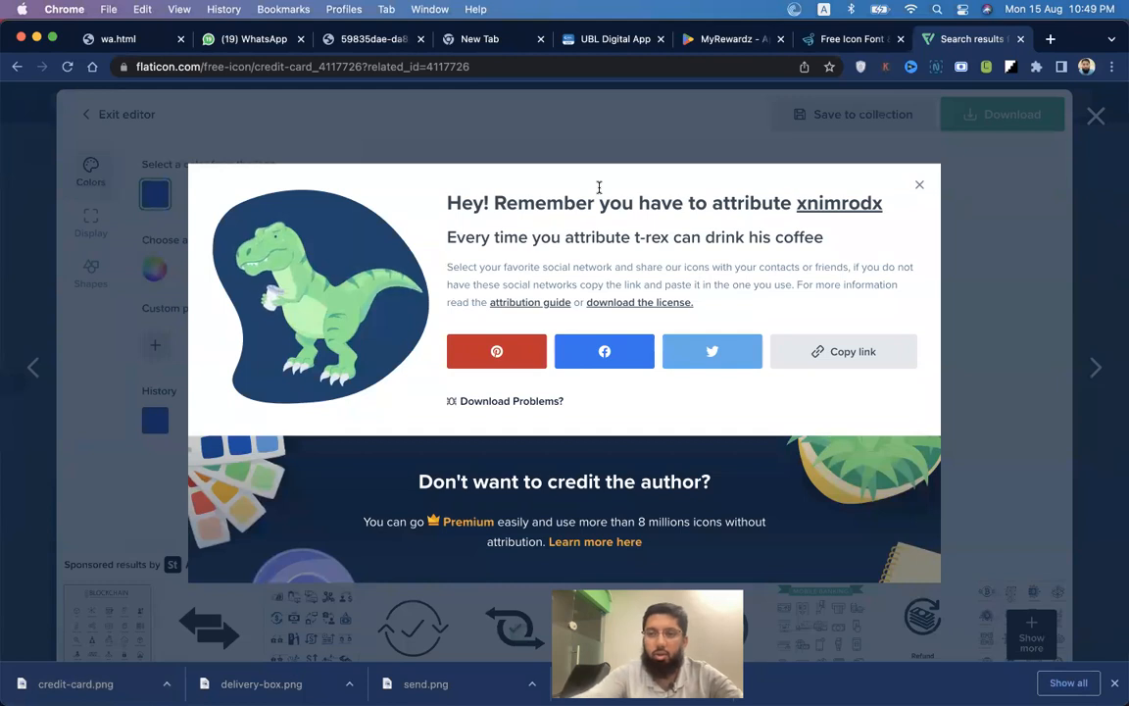
Dismiss the attribution popup and search Flaticon for 'notification' icons.
click(1043, 128)
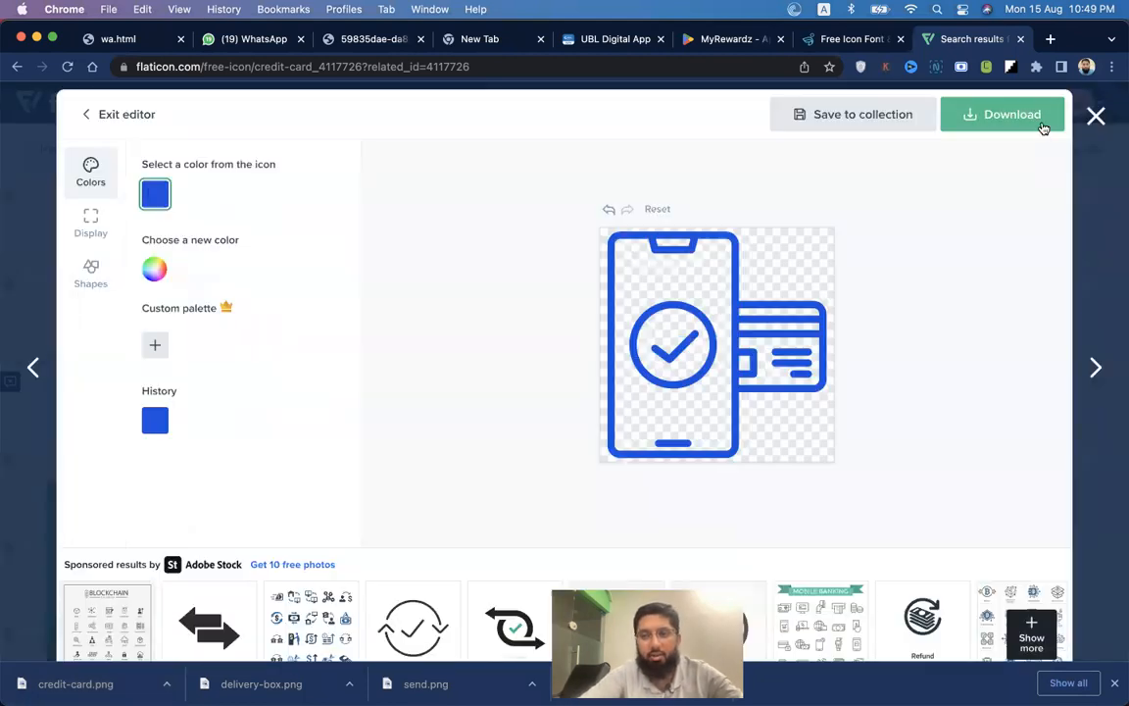
click(1088, 122)
click(602, 144)
text(notification)
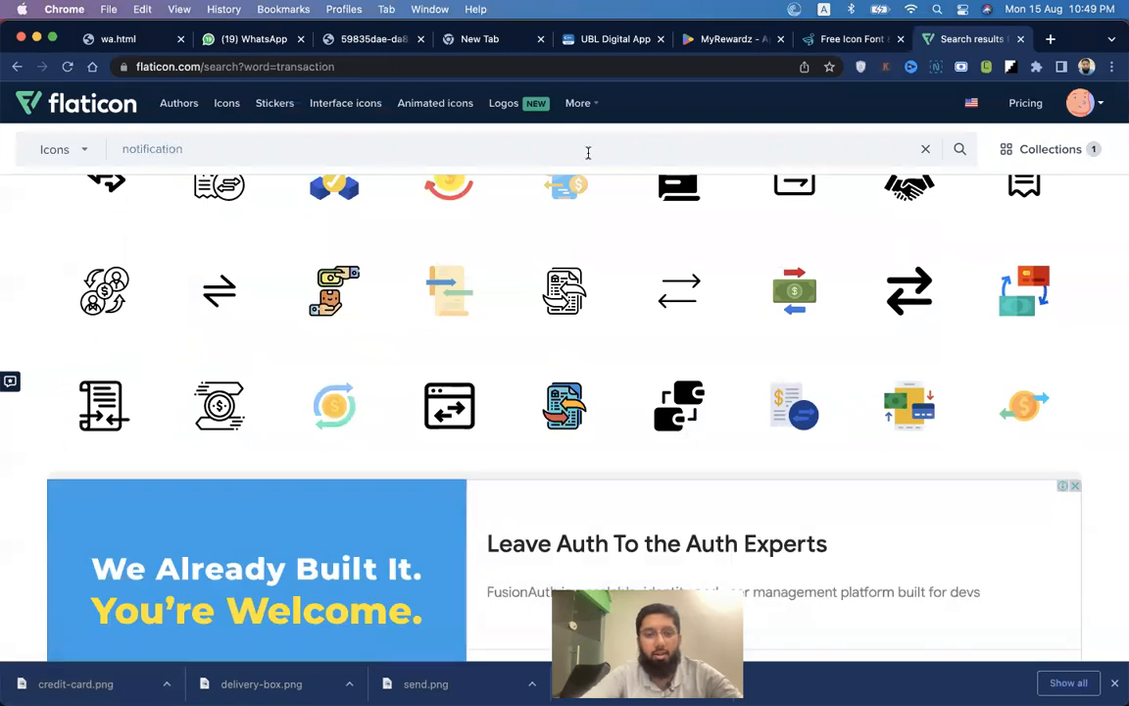
click(147, 196)
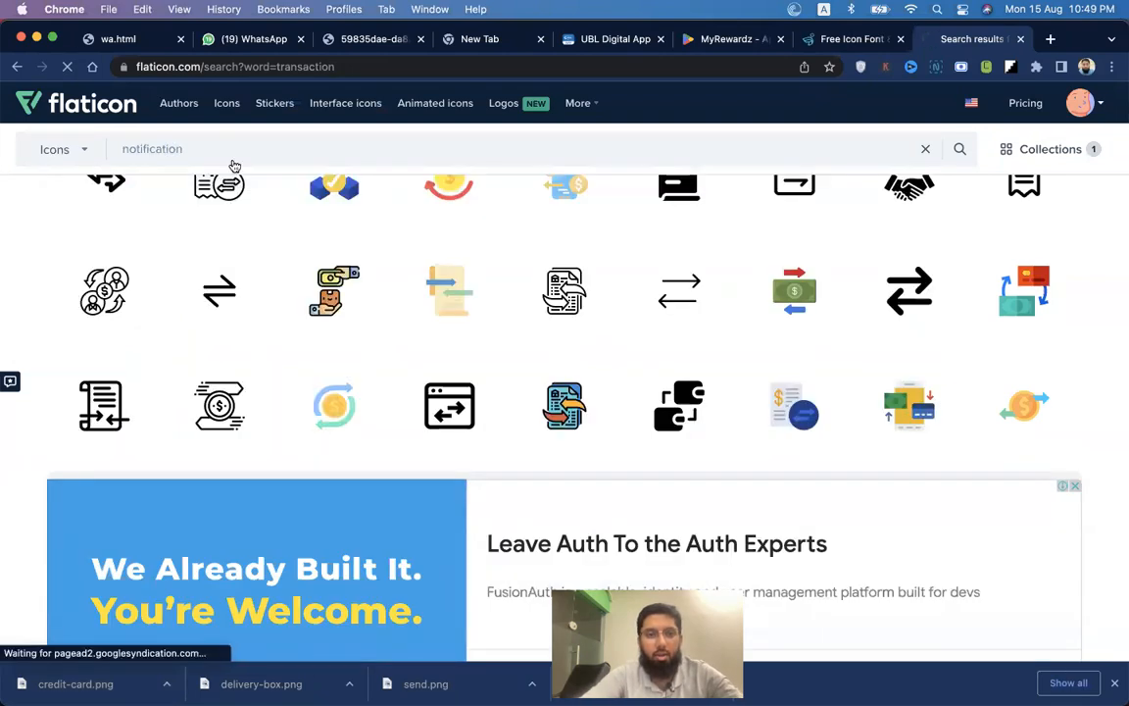
scroll(418, 339, down, 2)
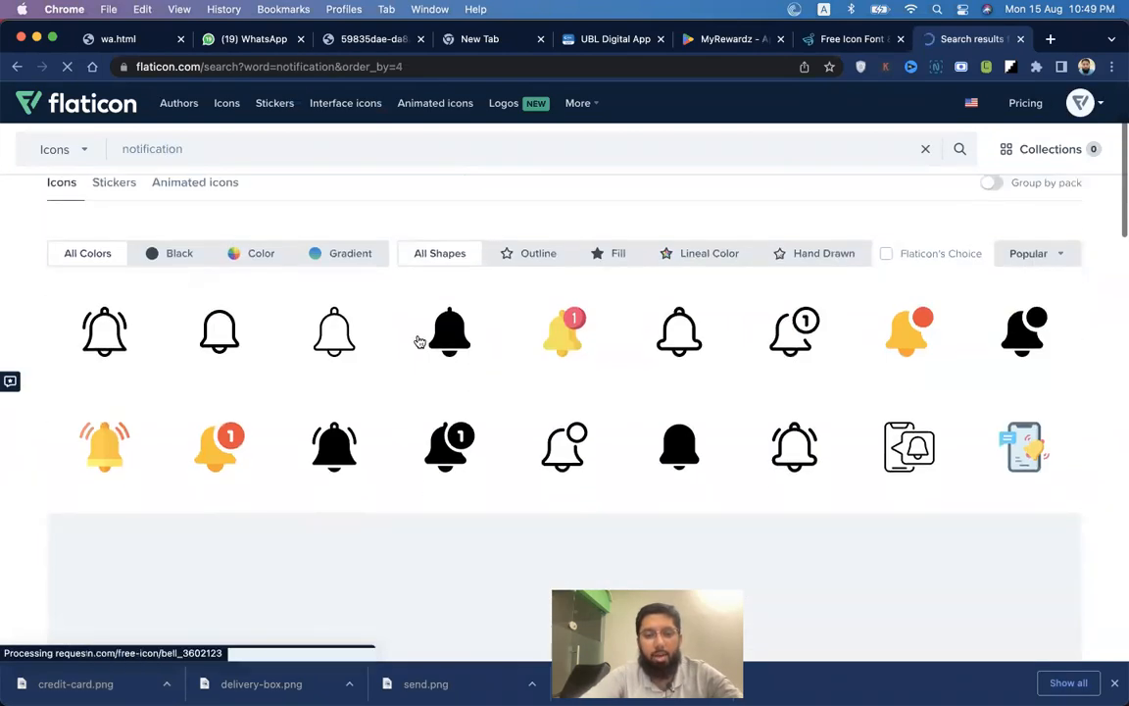
Download the yellow bell icon with the red 1 badge as a free PNG.
click(521, 343)
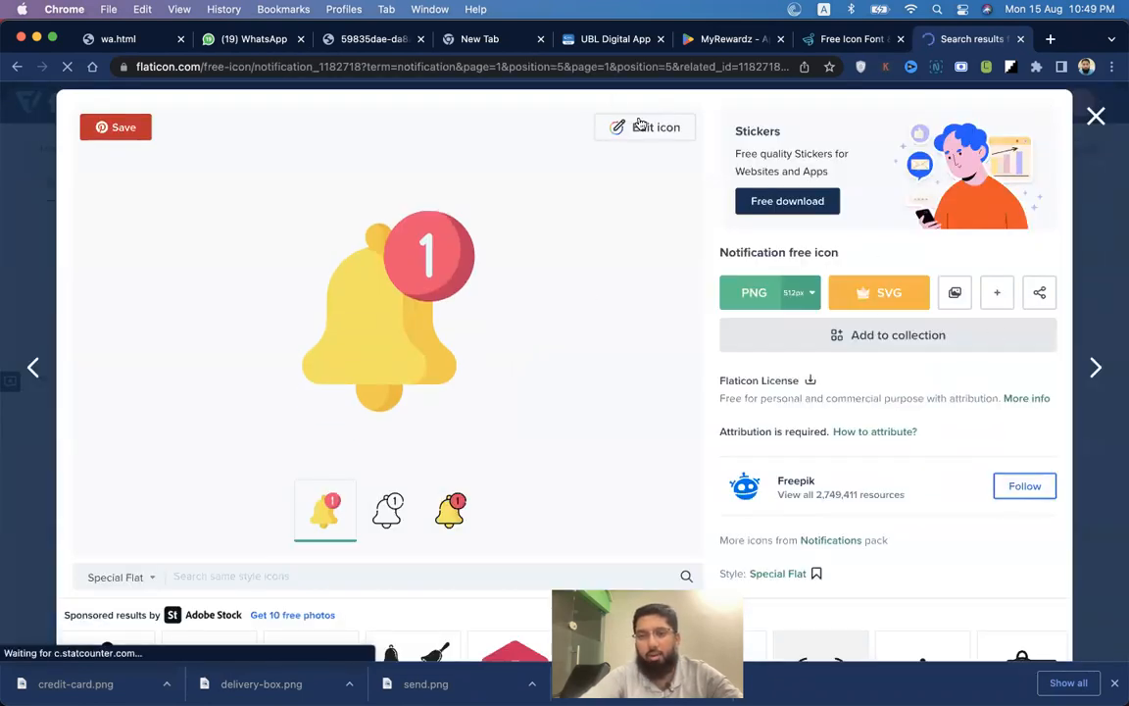
click(750, 294)
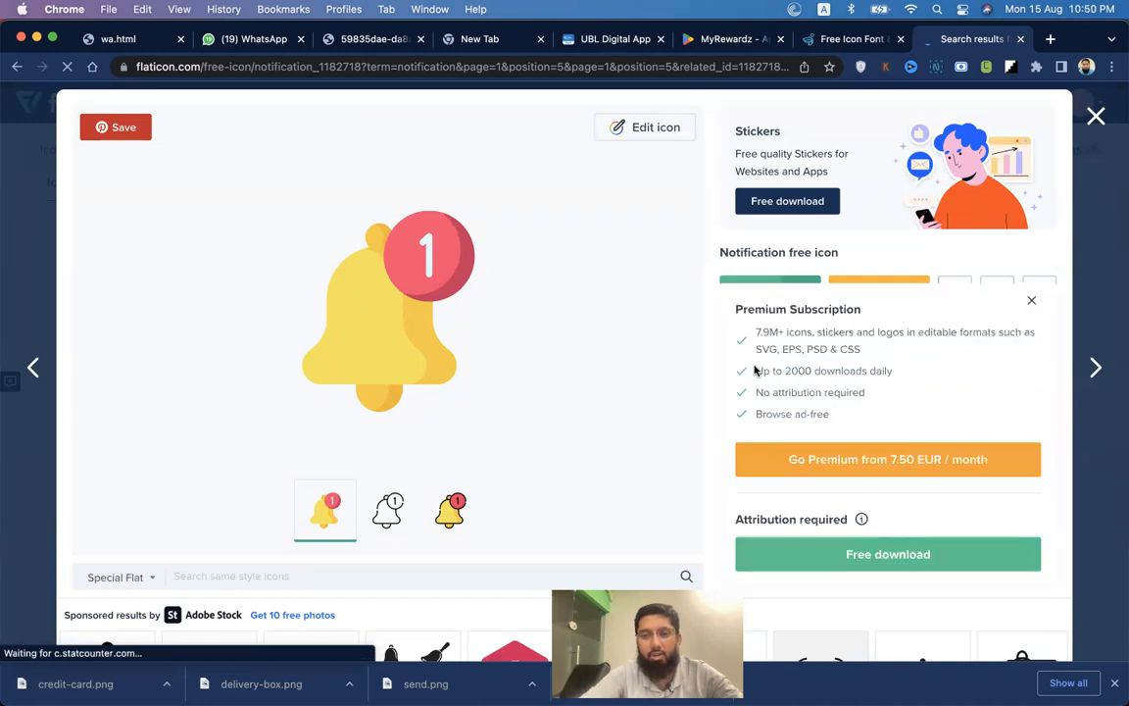
click(871, 555)
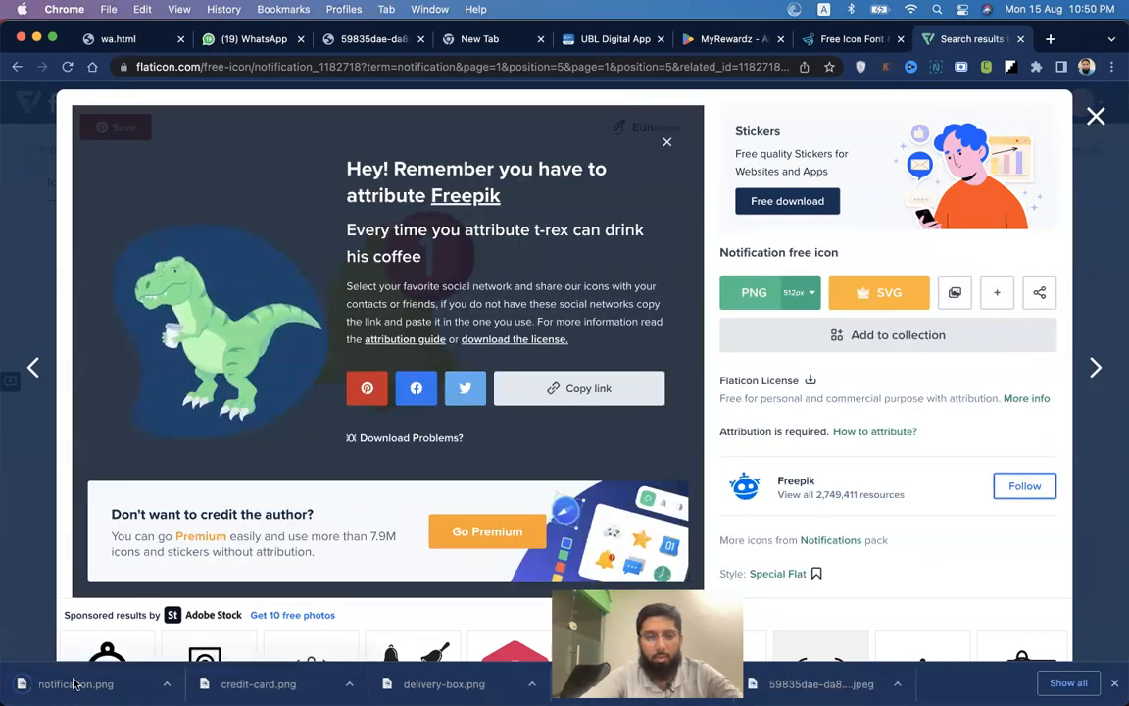
Drop the downloaded notification.png bell into the Home frame and bring it above the header layers.
key(super+Tab)
drag(56, 689, 547, 222)
drag(658, 326, 560, 232)
key(super+bracketright)
key(super+bracketright)
key(super+bracketright)
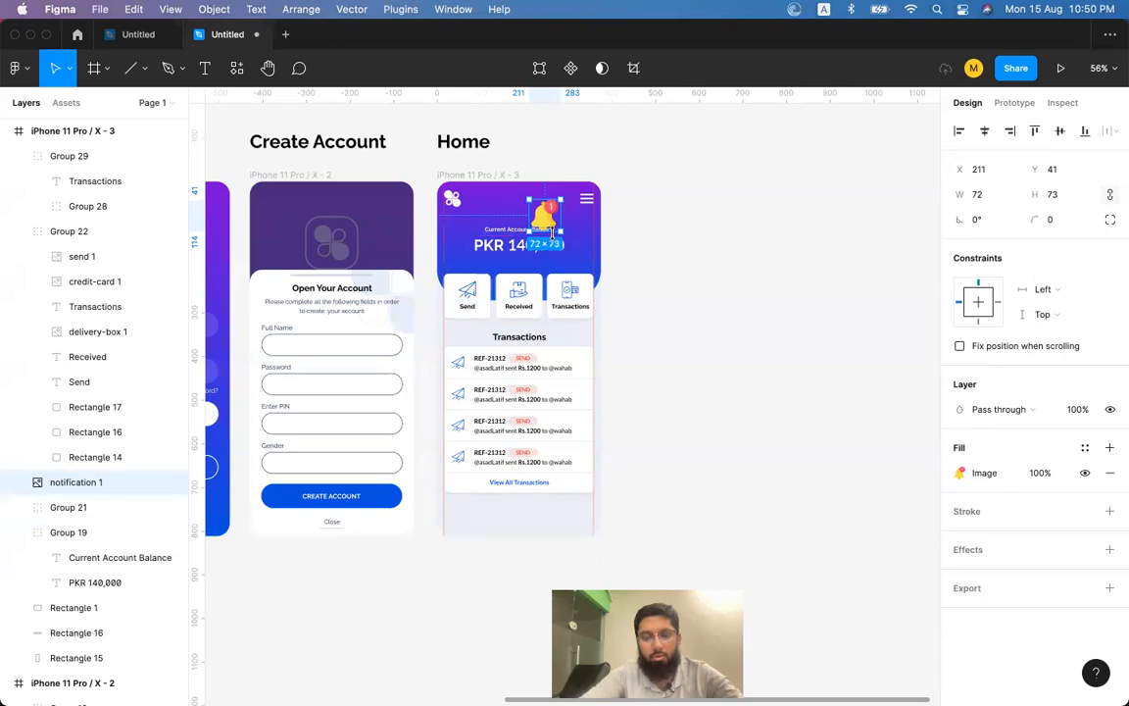
scroll(551, 232, up, 10)
scroll(535, 257, up, 2)
Resize the bell to 31×31 and align it at X 285, Y 22 beside the menu icon.
drag(512, 281, 558, 256)
drag(500, 282, 585, 224)
click(799, 271)
scroll(802, 277, down, 5)
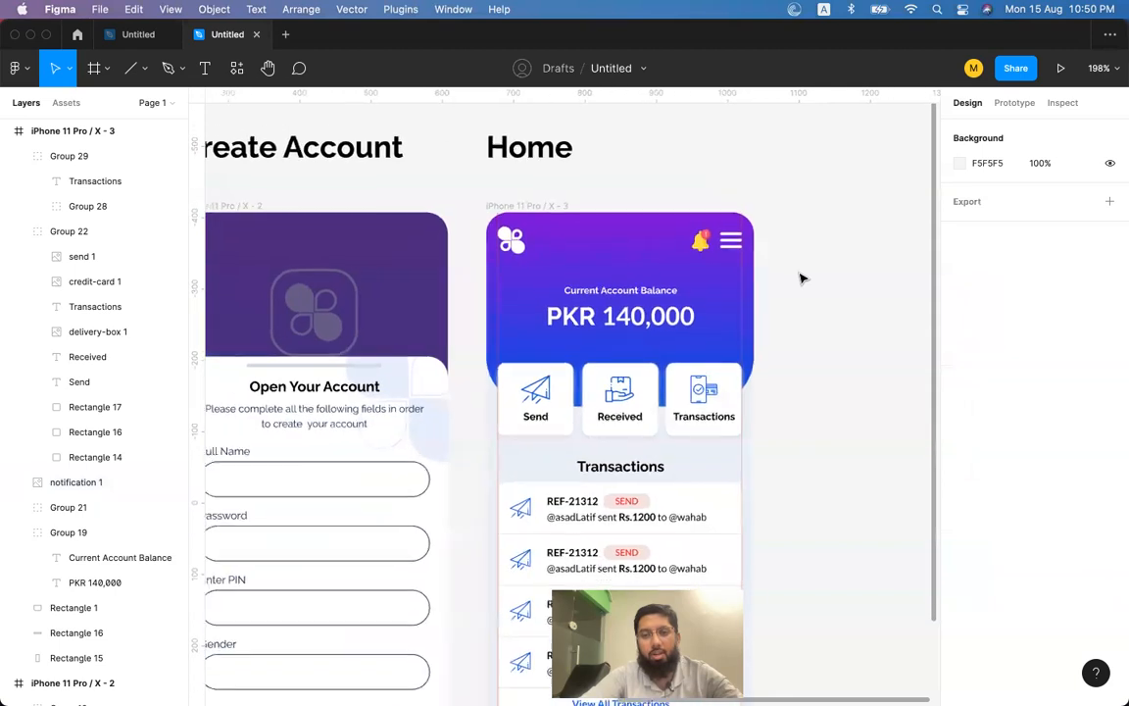
click(703, 245)
drag(718, 230, 717, 229)
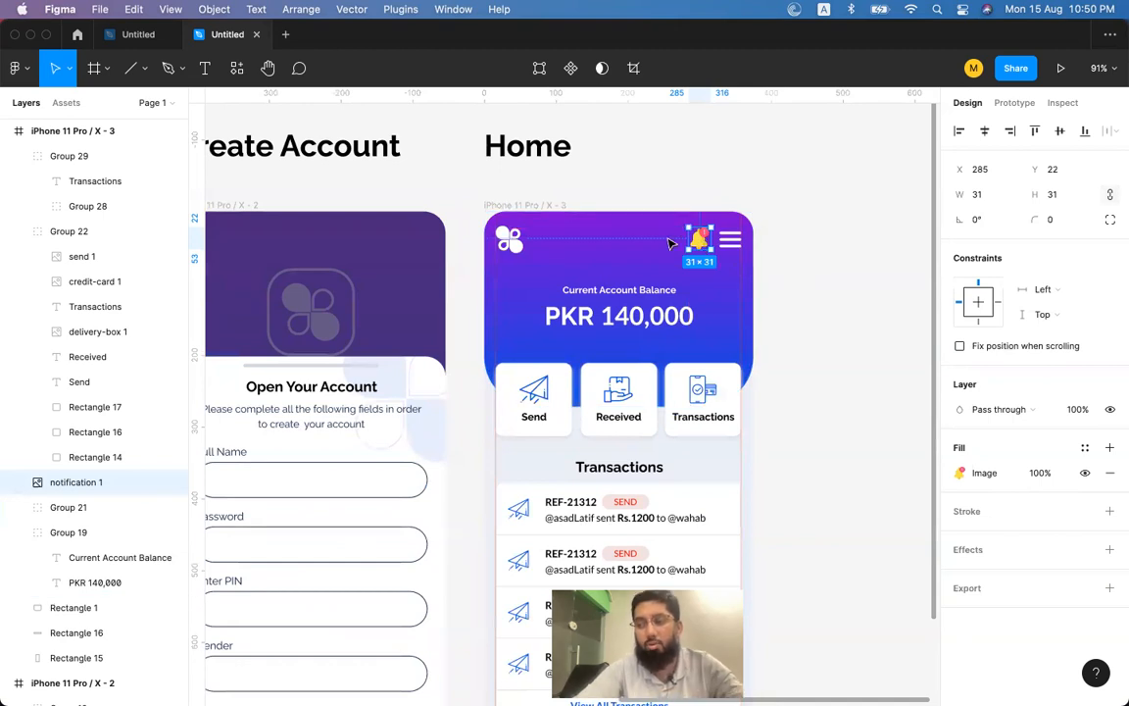
scroll(675, 237, up, 5)
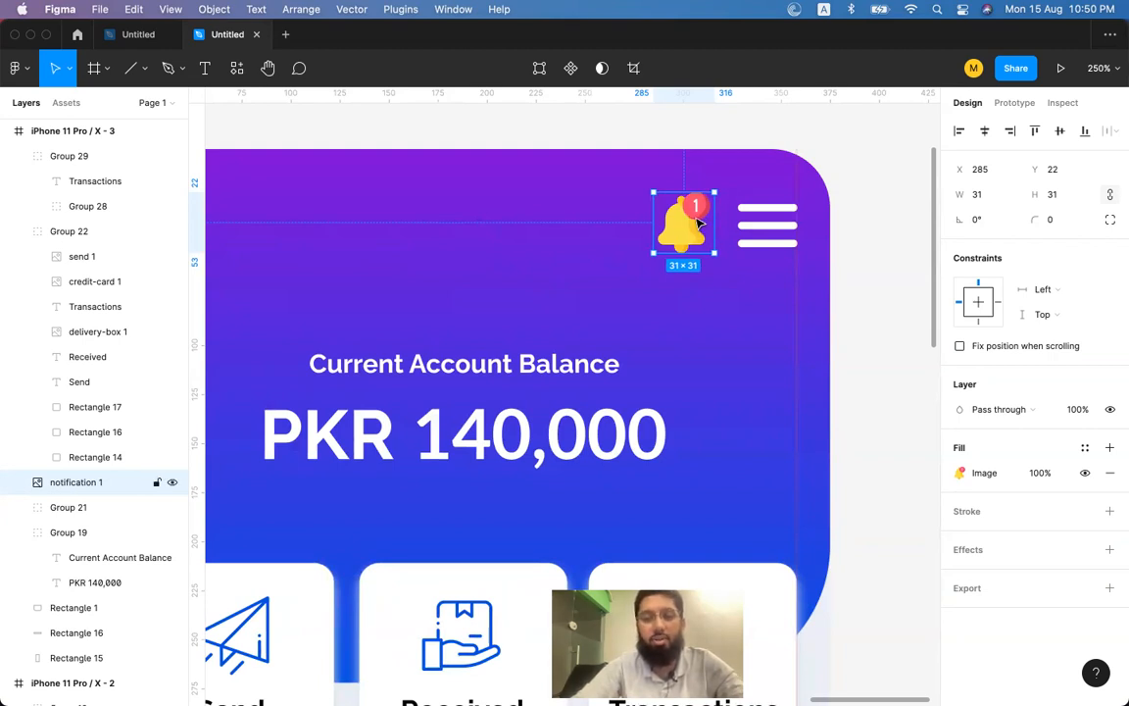
scroll(698, 223, down, 4)
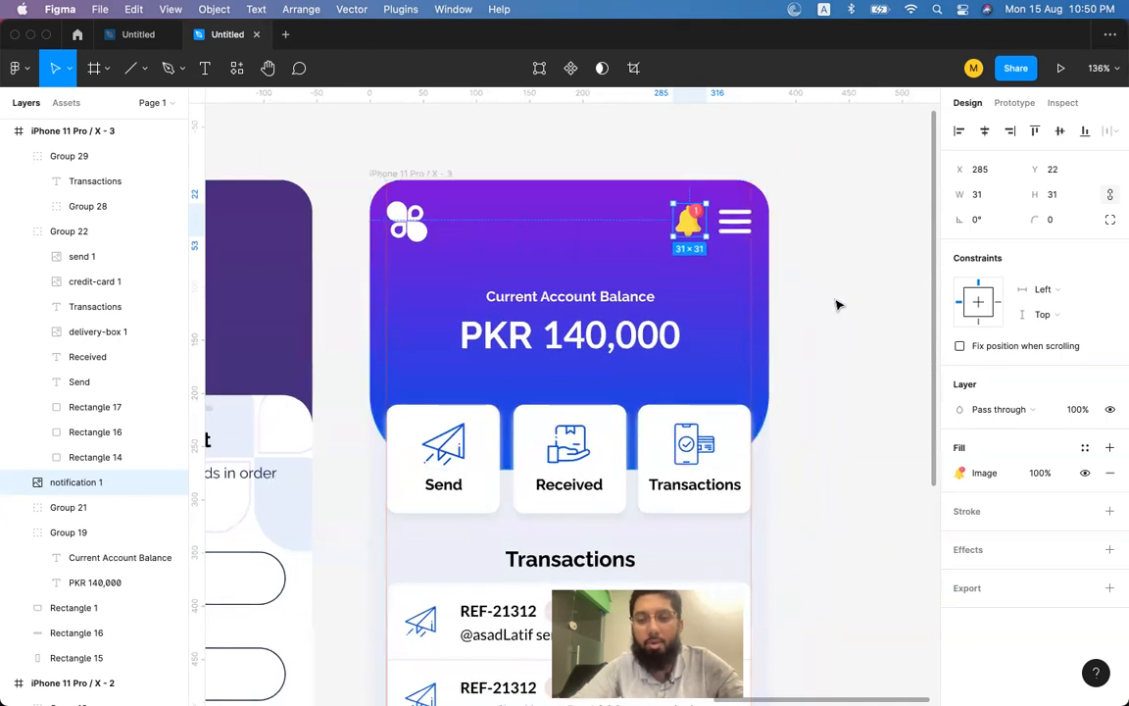
click(837, 299)
scroll(836, 297, down, 5)
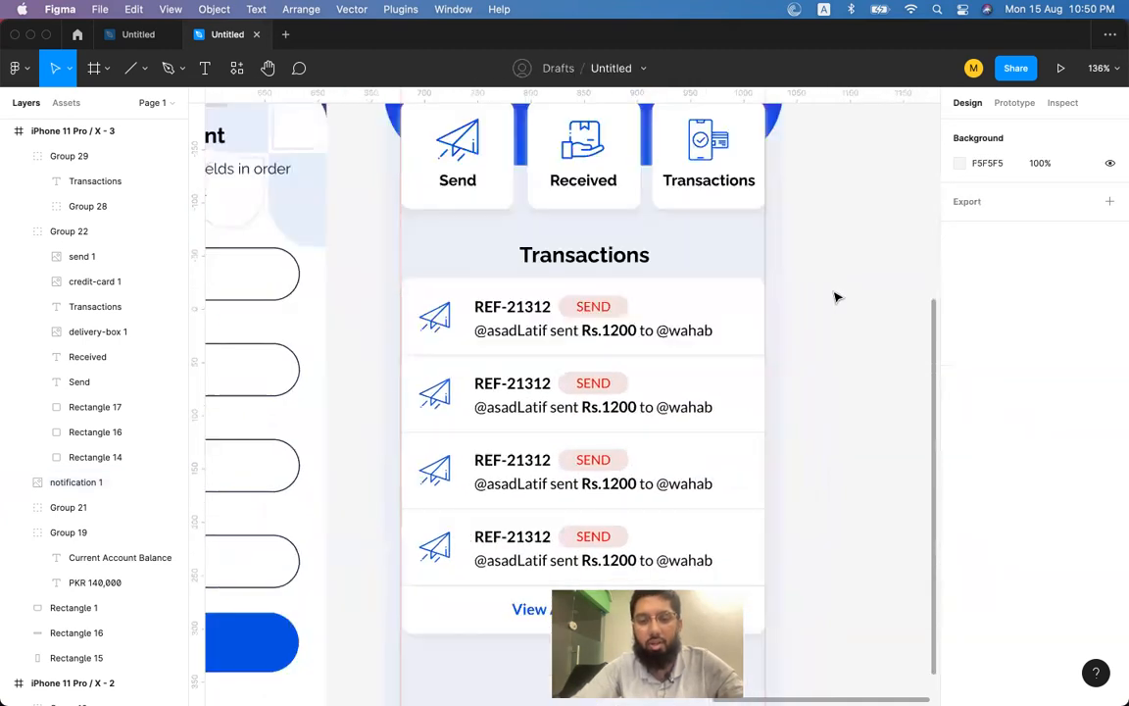
Change the second transaction row's SEND badge text to 'Received'.
click(699, 320)
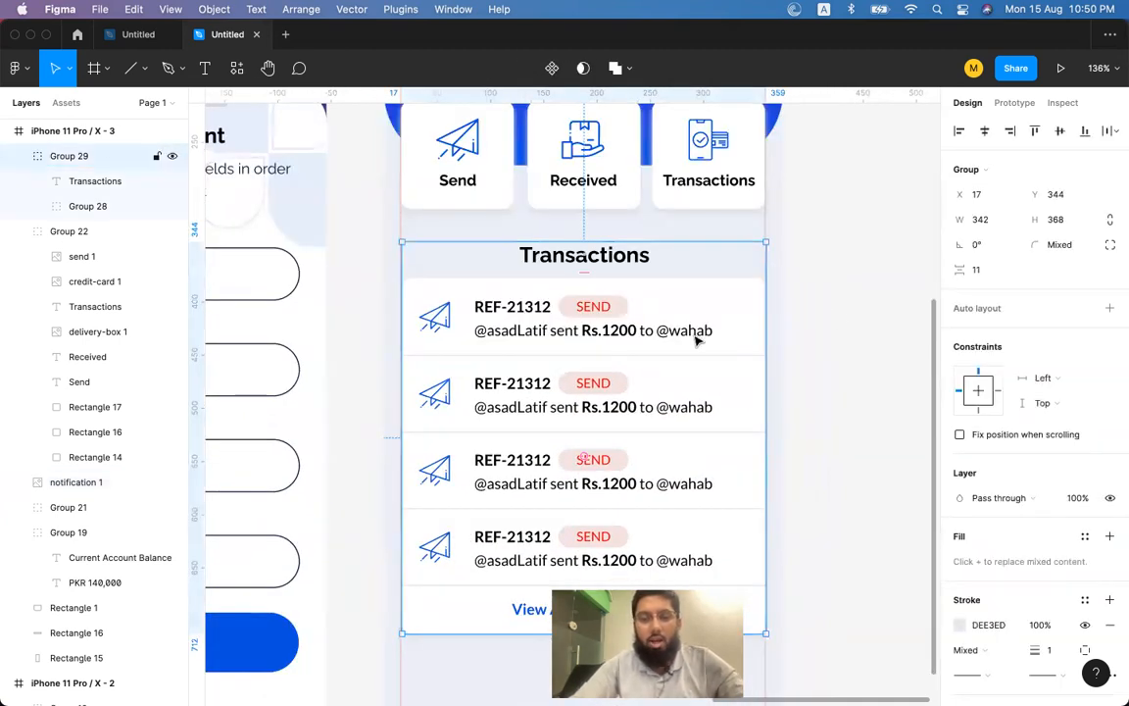
double_click(597, 385)
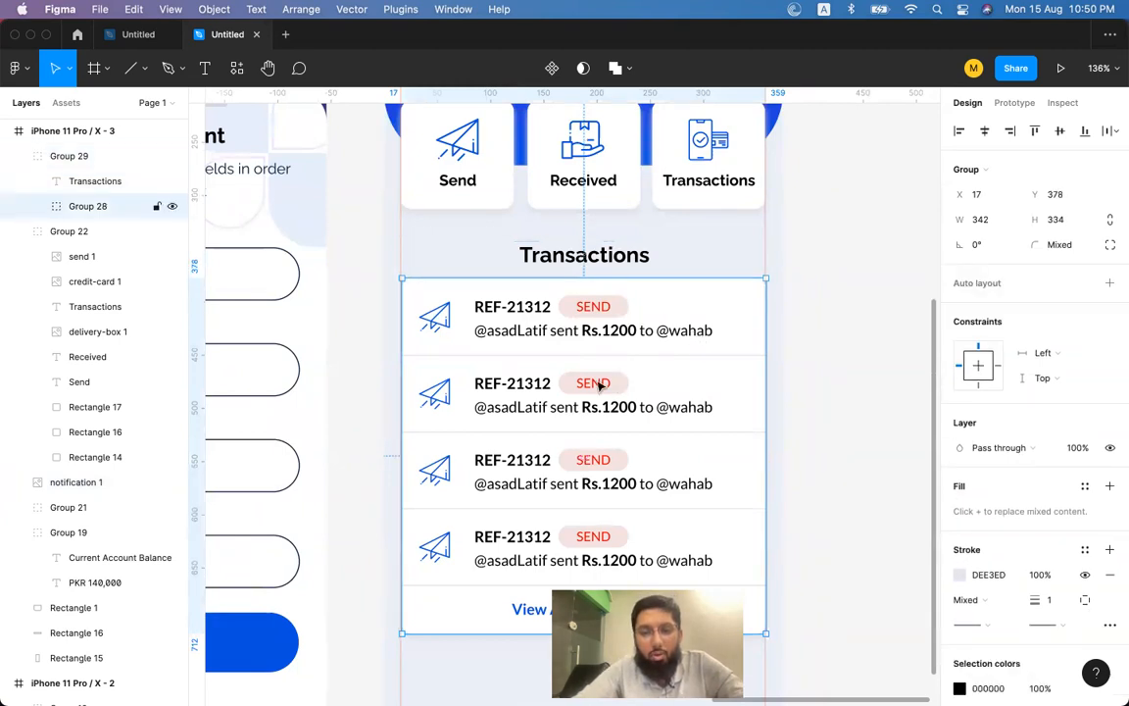
double_click(597, 385)
double_click(596, 386)
double_click(596, 387)
double_click(596, 388)
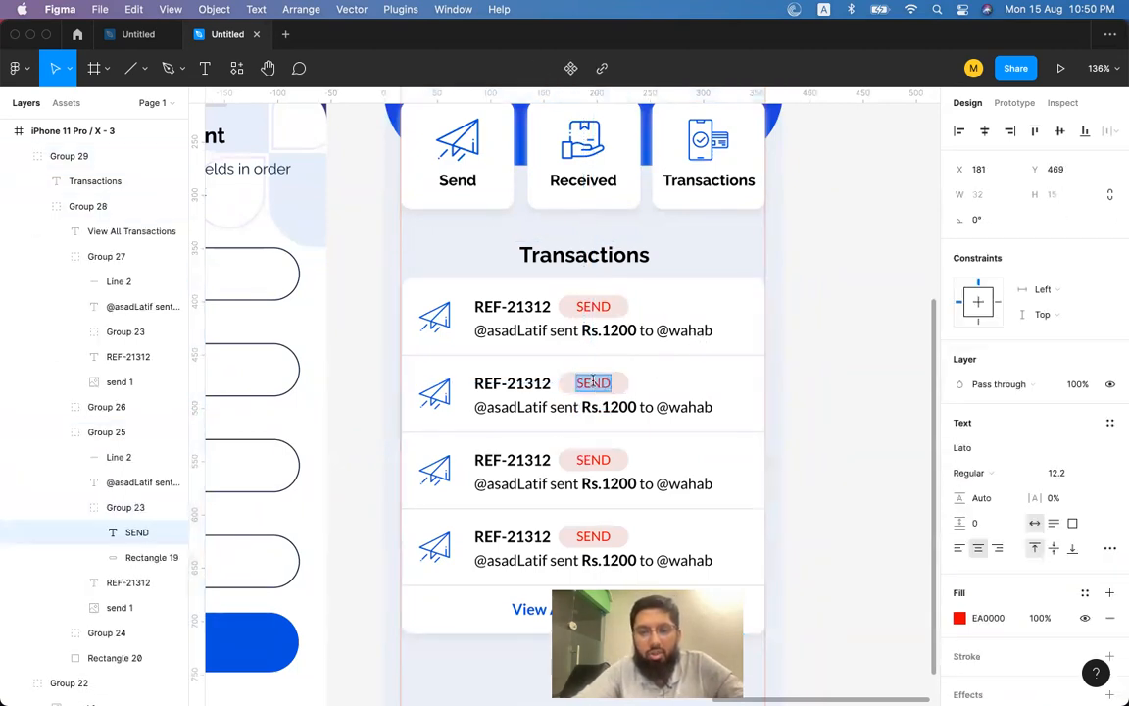
scroll(593, 383, up, 2)
text(Received)
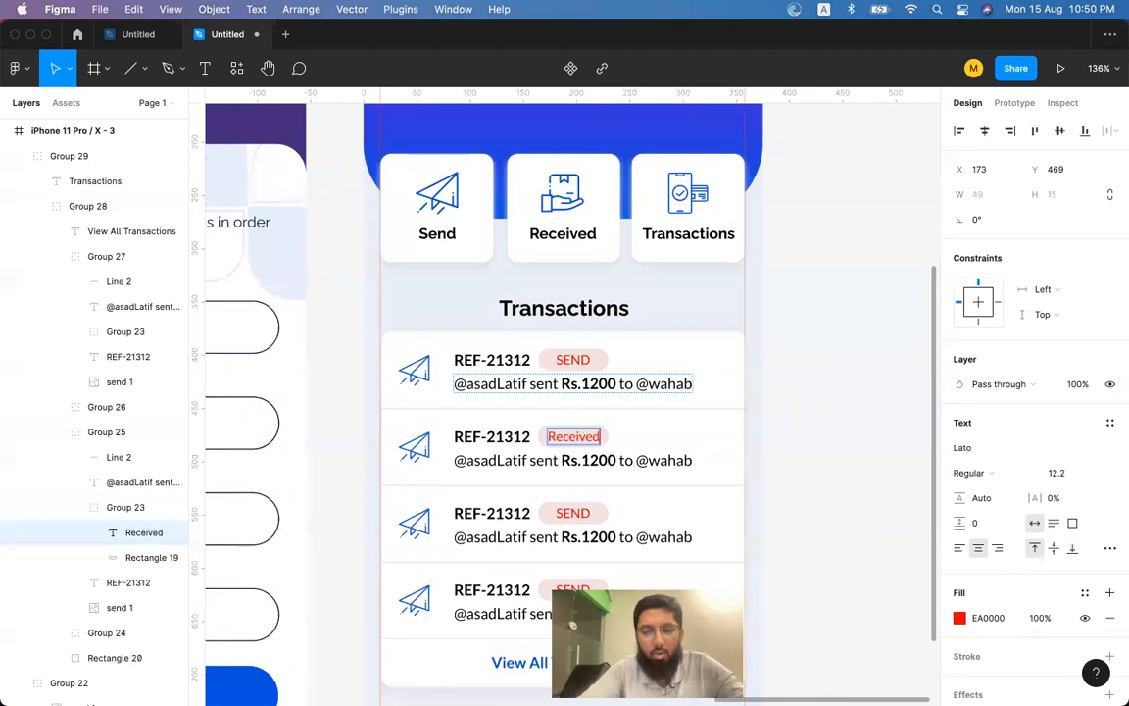
key(Escape)
scroll(609, 437, up, 5)
Set the badge's pill background fill to light green E1F3EE.
click(606, 446)
double_click(603, 447)
key(Escape)
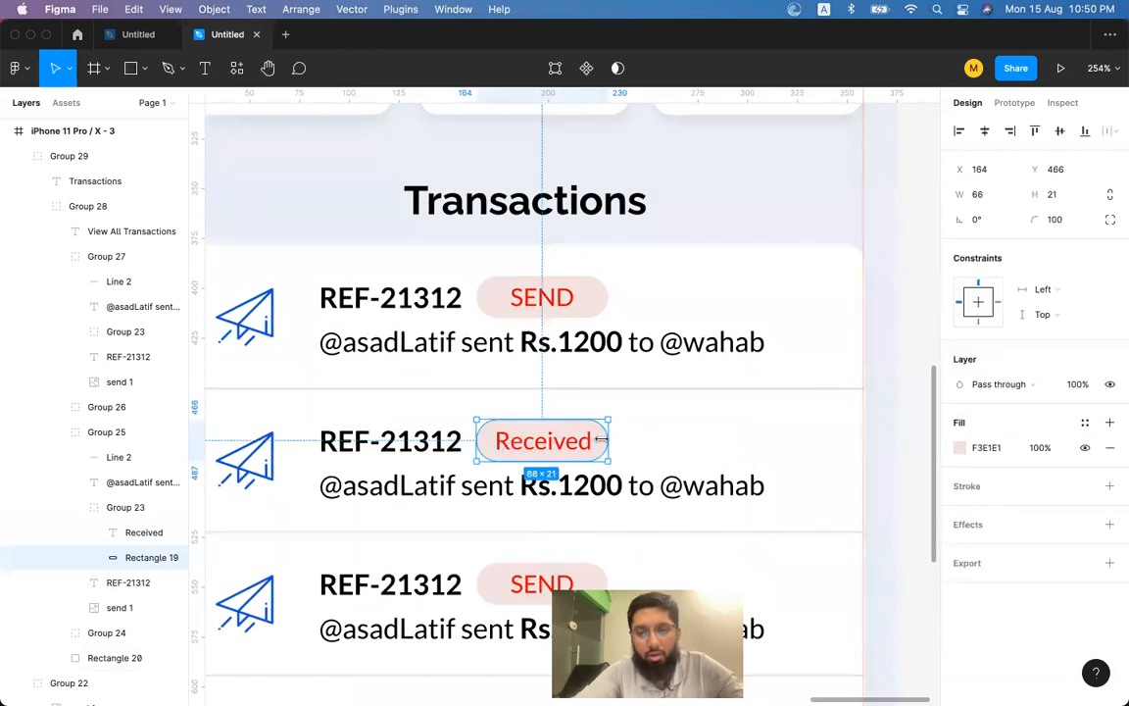
key(i)
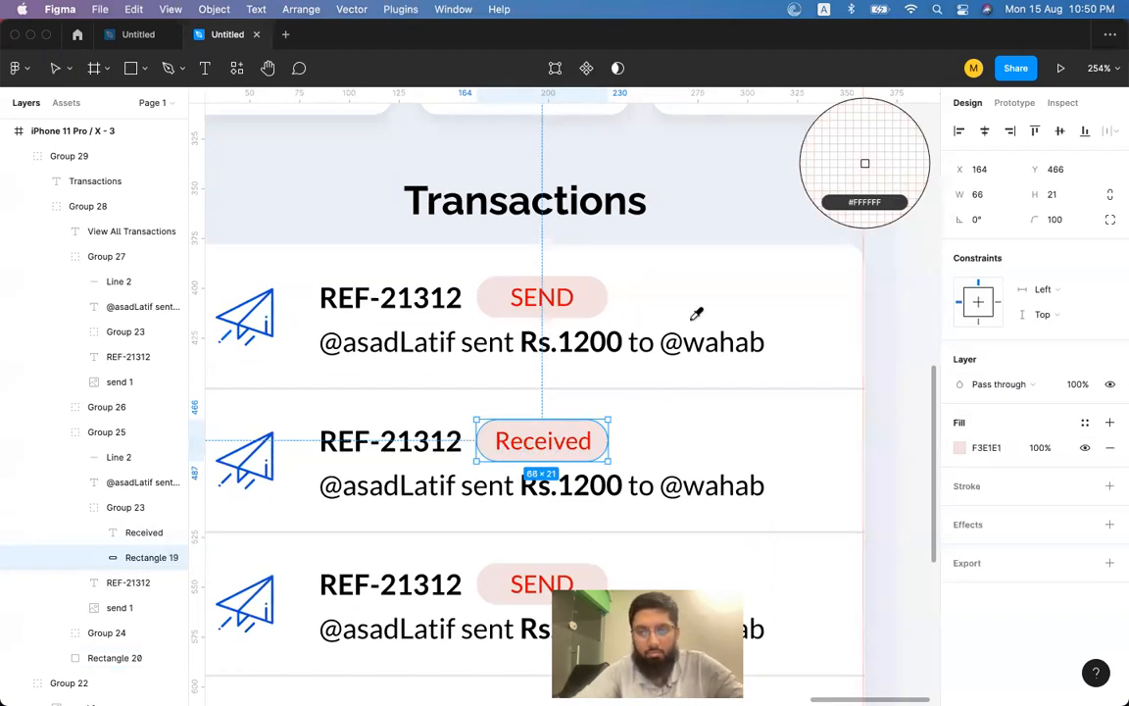
click(959, 447)
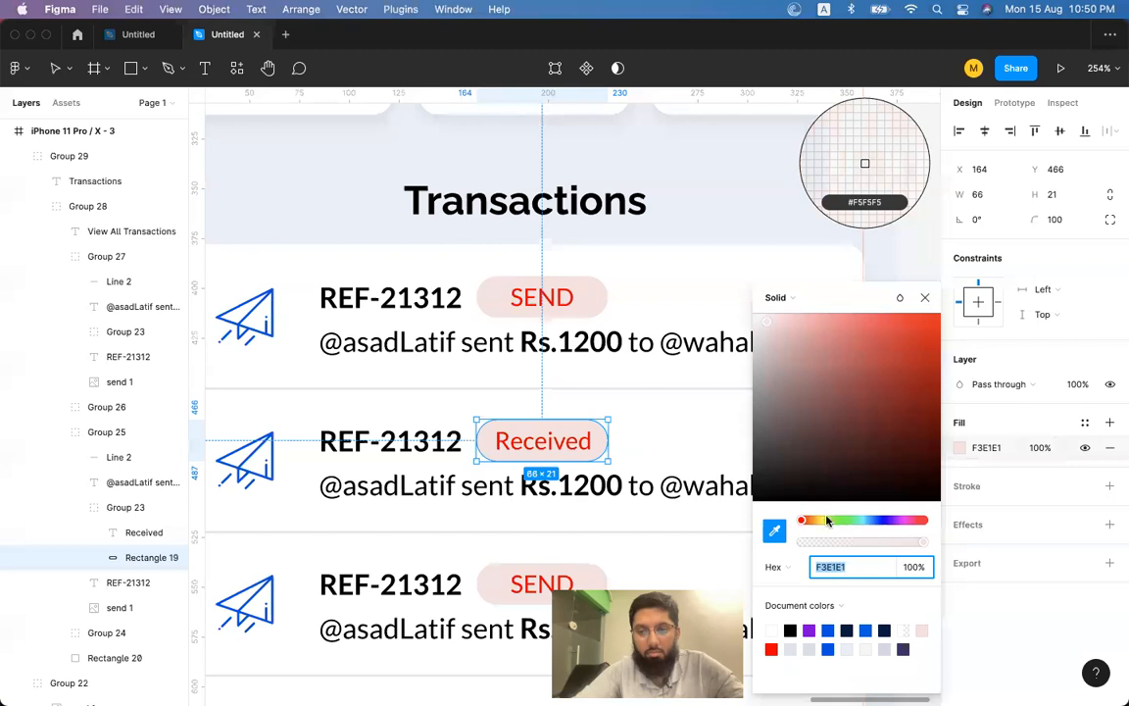
drag(826, 520, 859, 523)
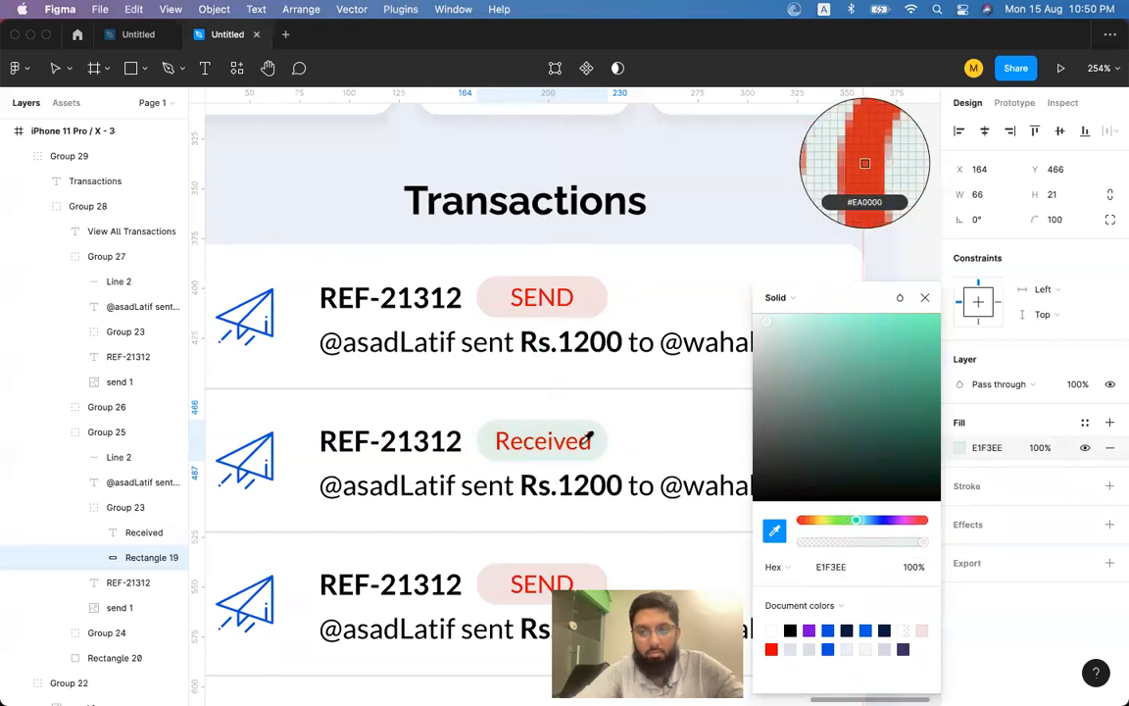
click(823, 567)
key(super+c)
click(925, 298)
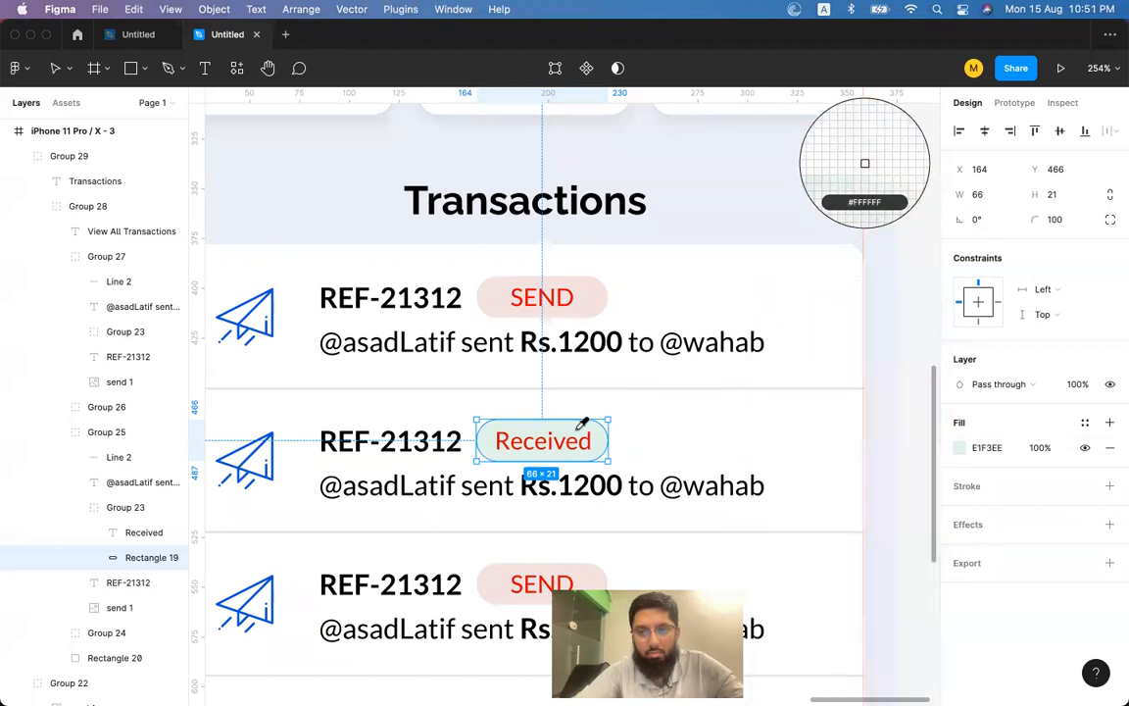
key(Escape)
Colour the Received text bright green 00BE35.
click(143, 532)
click(990, 619)
key(super+v)
key(Return)
click(958, 618)
drag(855, 384, 990, 306)
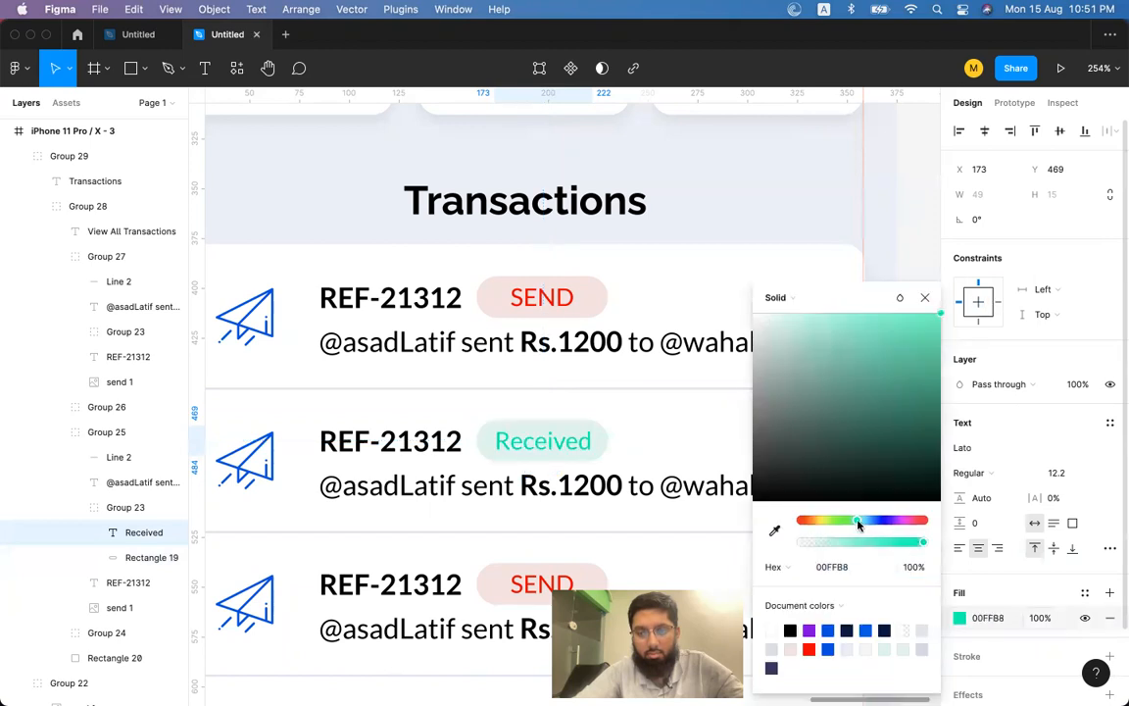
drag(859, 525, 847, 526)
drag(929, 346, 948, 369)
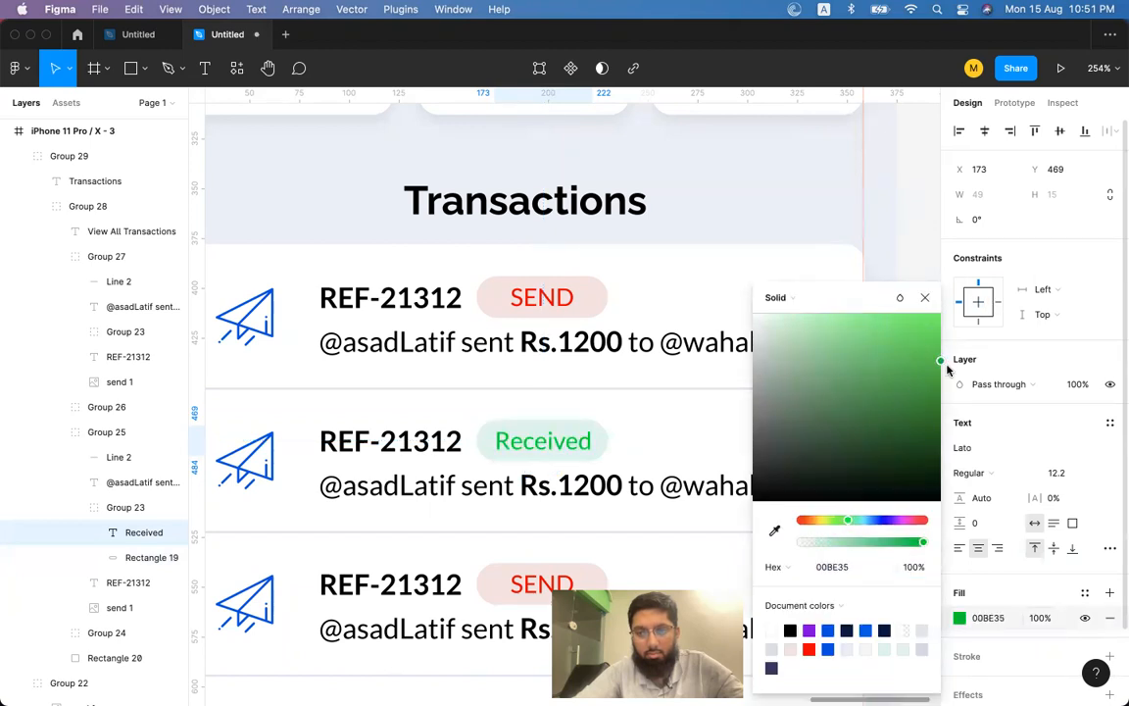
click(926, 299)
click(931, 307)
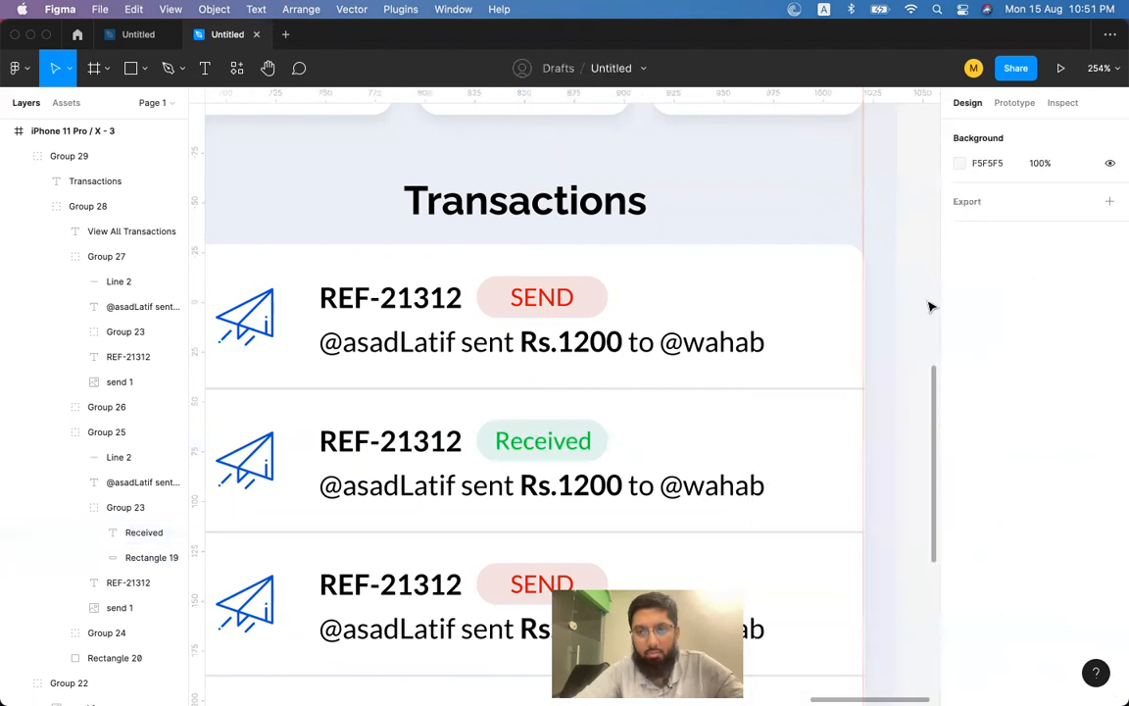
scroll(918, 306, down, 5)
key(super+Tab)
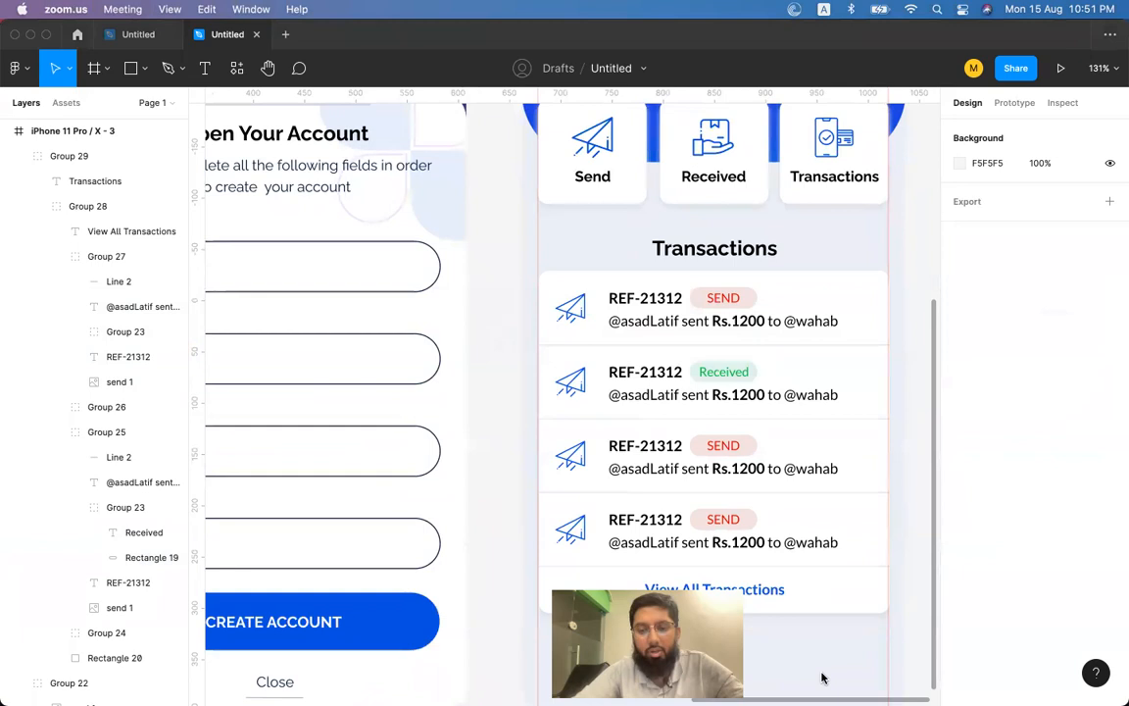
mouse_move(859, 698)
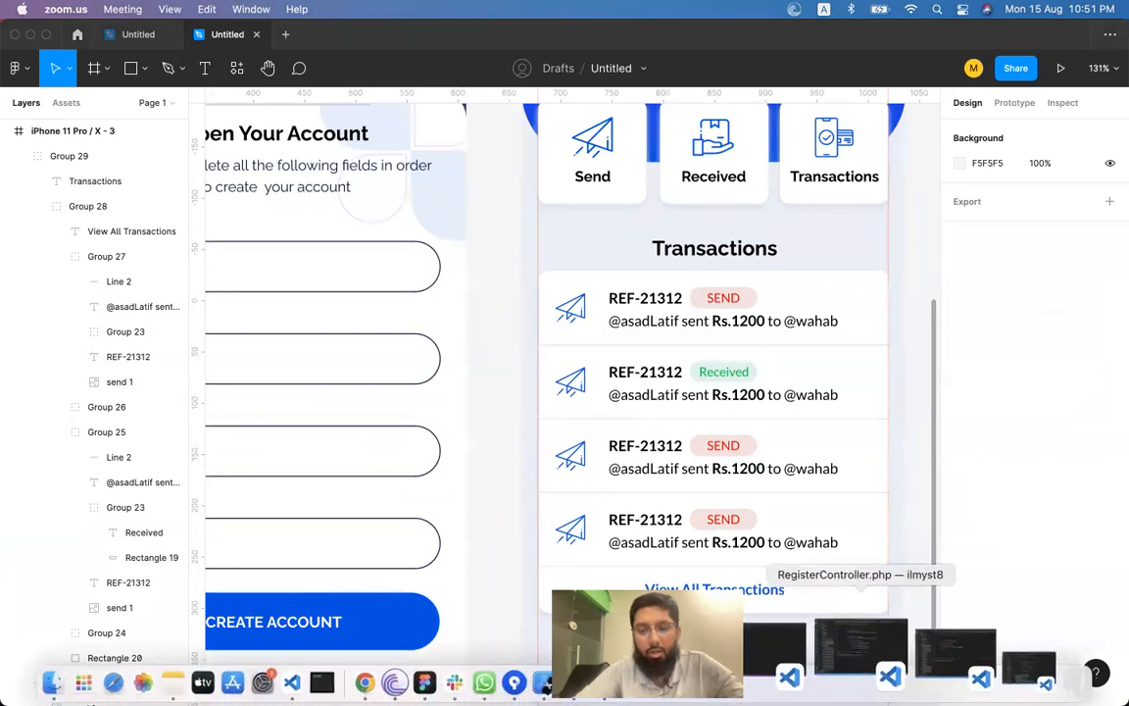